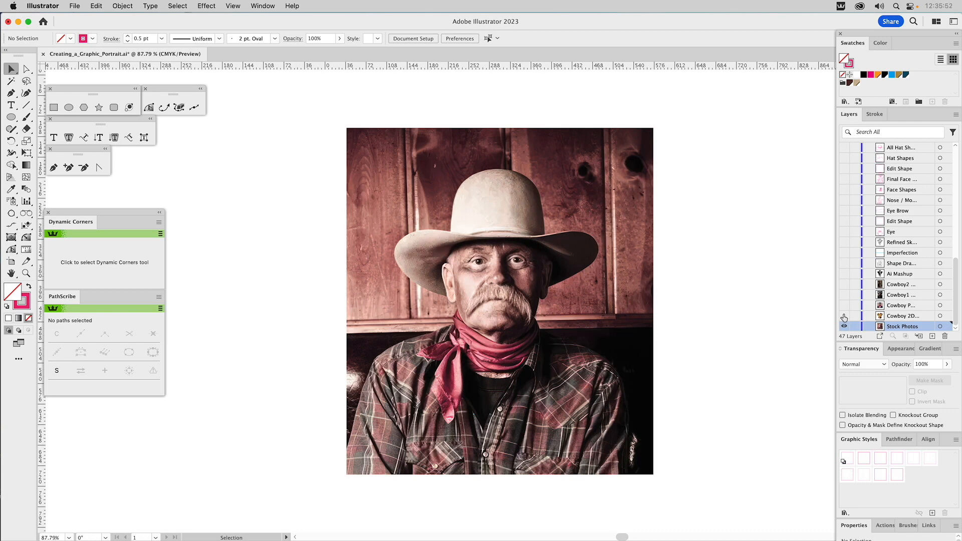
Step: Review the cowboy reference images by showing Cowboy 2D, Cowboy P, Cowboy1, Cowboy2 and Ai Mashup layers in turn
{"action": "left_click", "coordinate": [844, 316]}
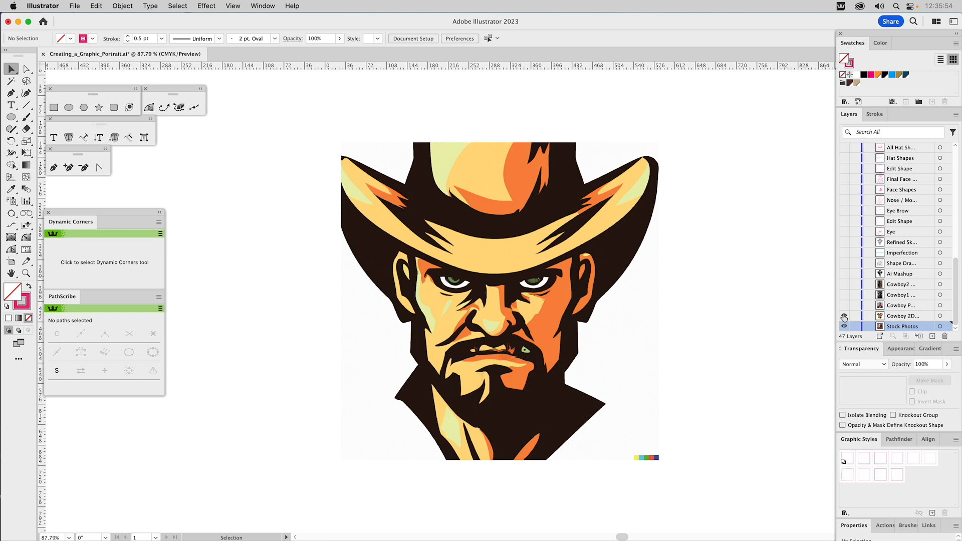
{"action": "left_click", "coordinate": [845, 327]}
{"action": "left_click", "coordinate": [843, 313]}
{"action": "left_click", "coordinate": [843, 305]}
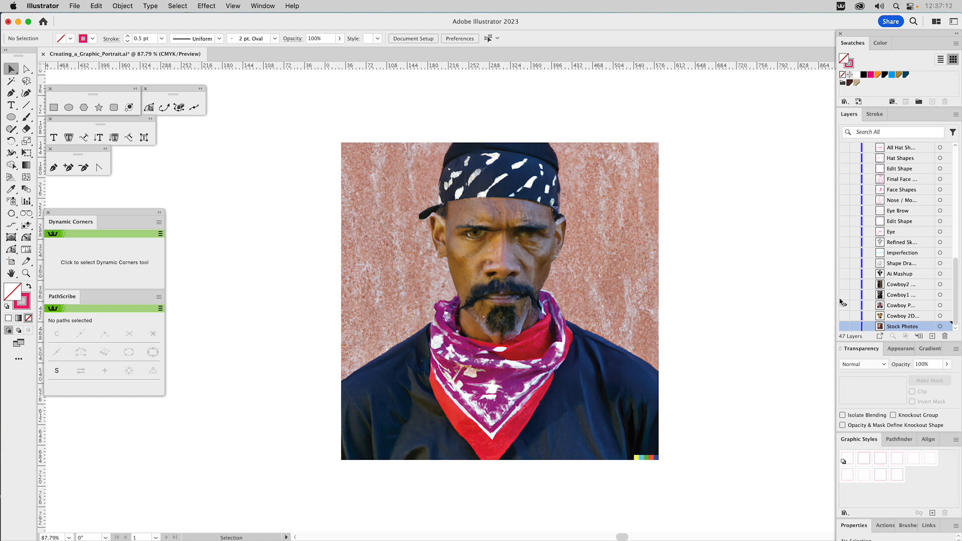
{"action": "left_click", "coordinate": [843, 303]}
{"action": "left_click", "coordinate": [844, 297]}
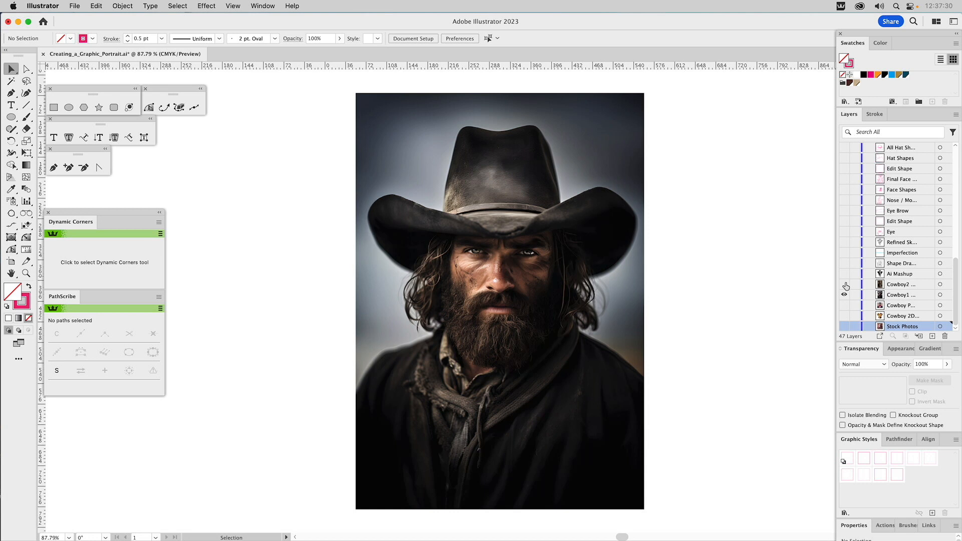
{"action": "left_click", "coordinate": [845, 285]}
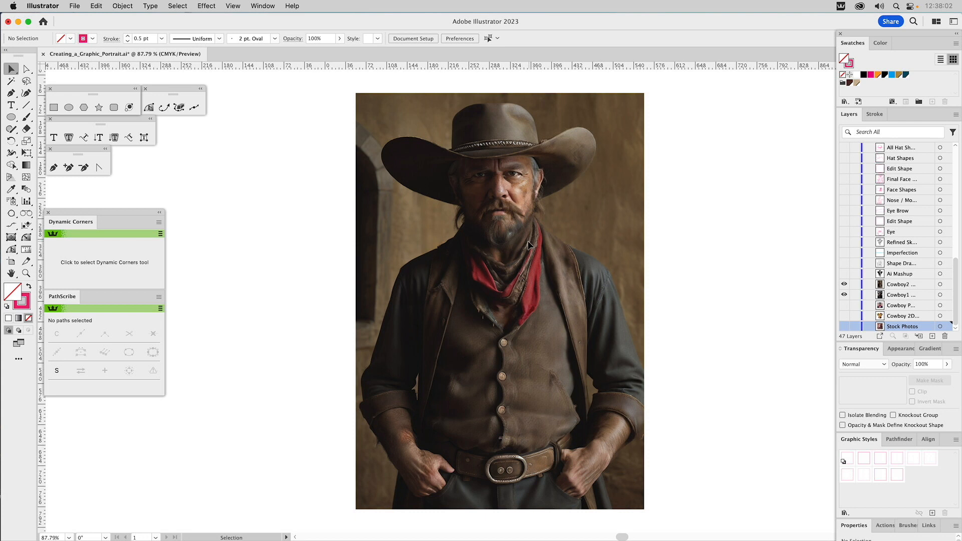
{"action": "left_click", "coordinate": [844, 274]}
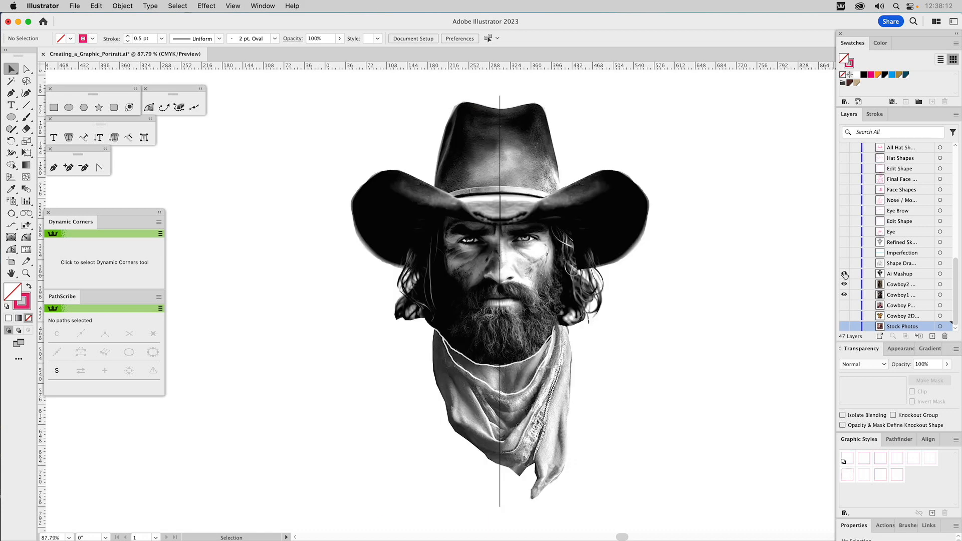
{"action": "left_click", "coordinate": [844, 295]}
Step: Compare the pencil shape drawing with the Ai Mashup layer by toggling their visibility, and view the Imperfection guide lines over the drawing
{"action": "left_click", "coordinate": [843, 263]}
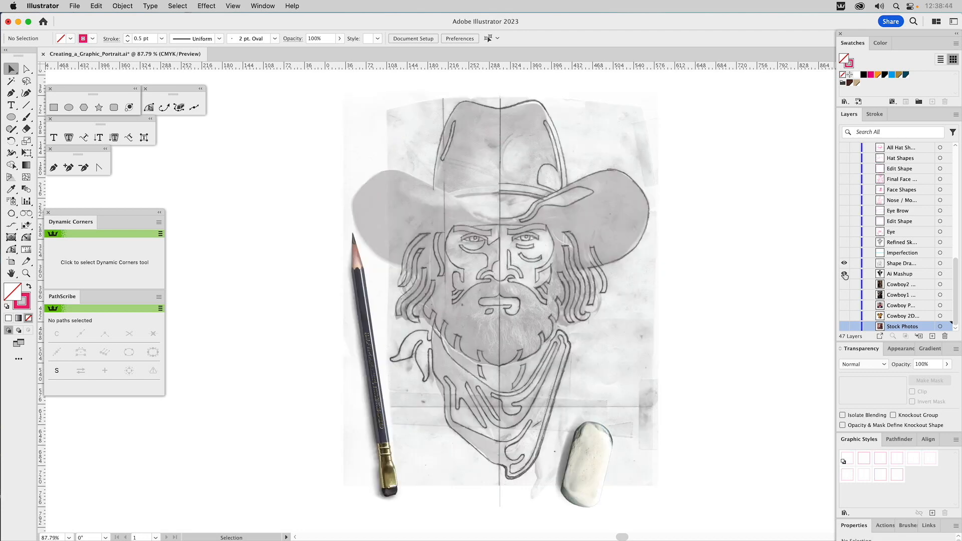
{"action": "left_click", "coordinate": [845, 274]}
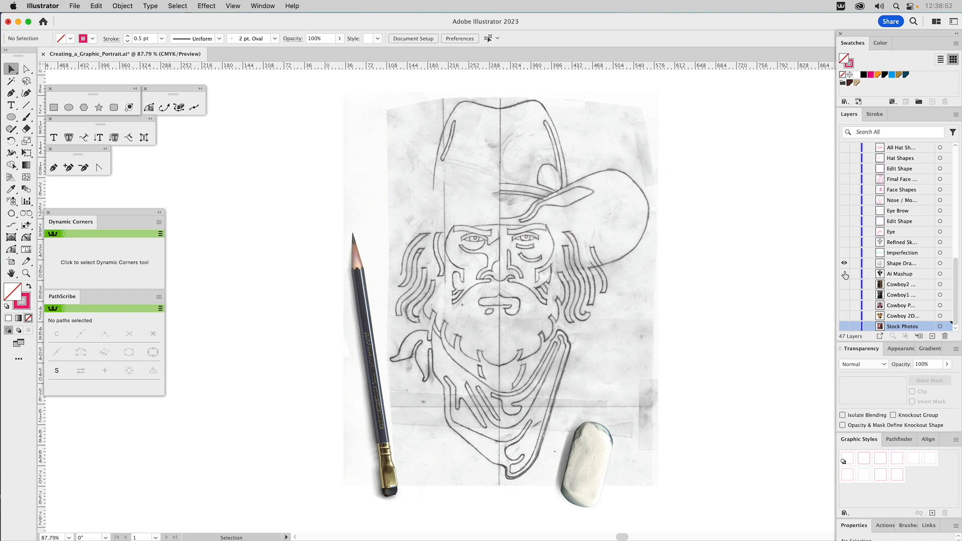
{"action": "left_click", "coordinate": [845, 274]}
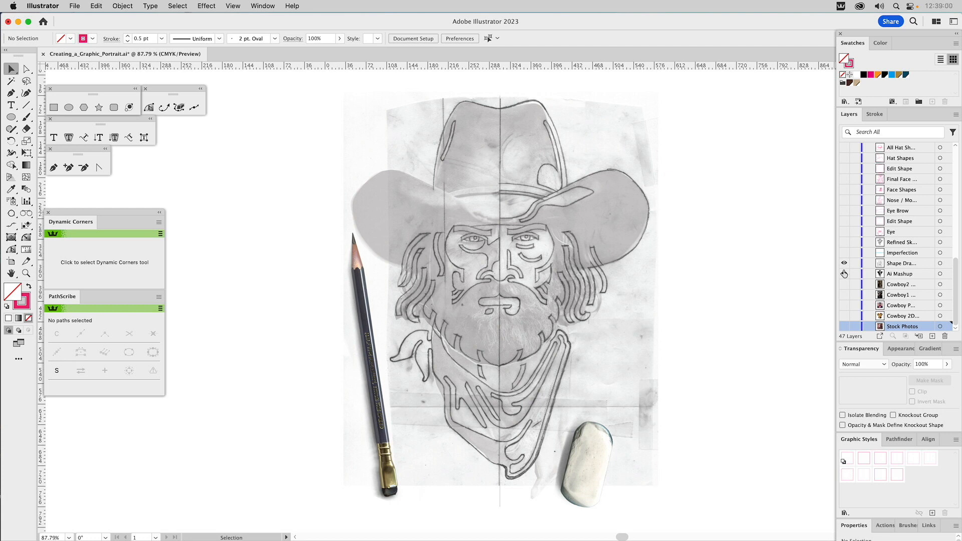
{"action": "left_click", "coordinate": [844, 273]}
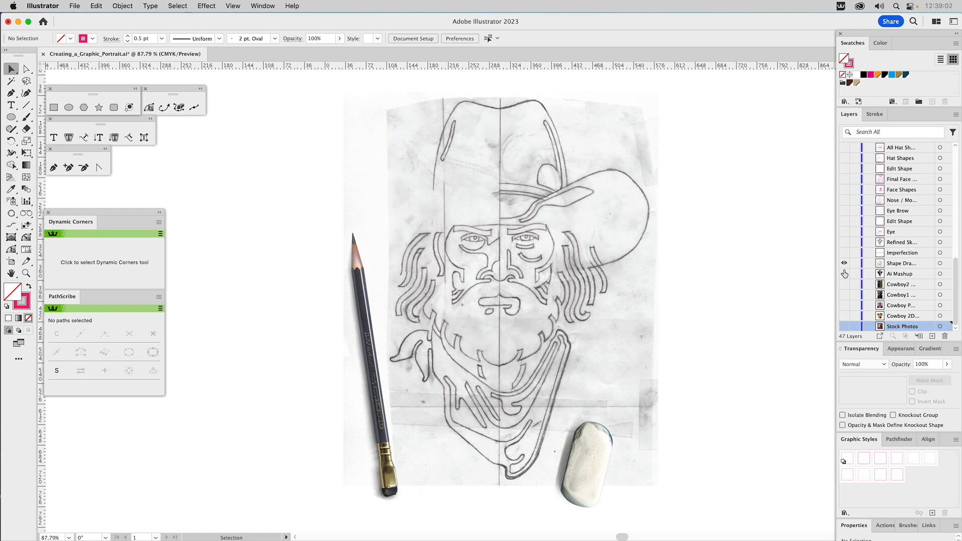
{"action": "left_click", "coordinate": [844, 273]}
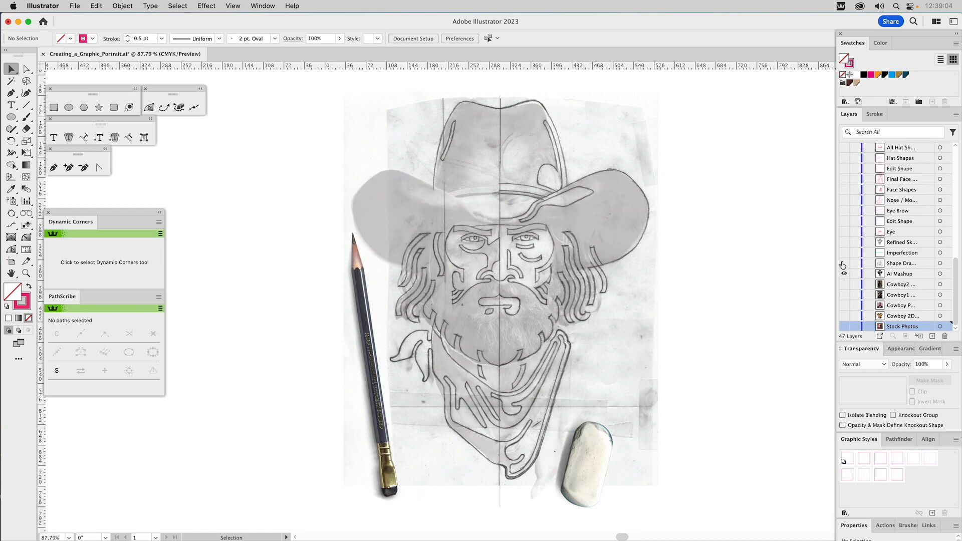
{"action": "left_click", "coordinate": [843, 263]}
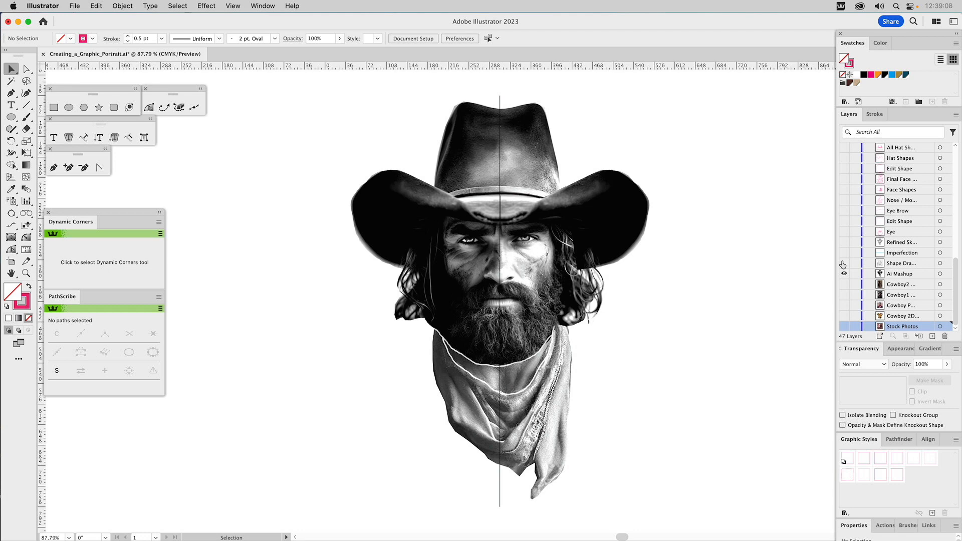
{"action": "left_click", "coordinate": [844, 264]}
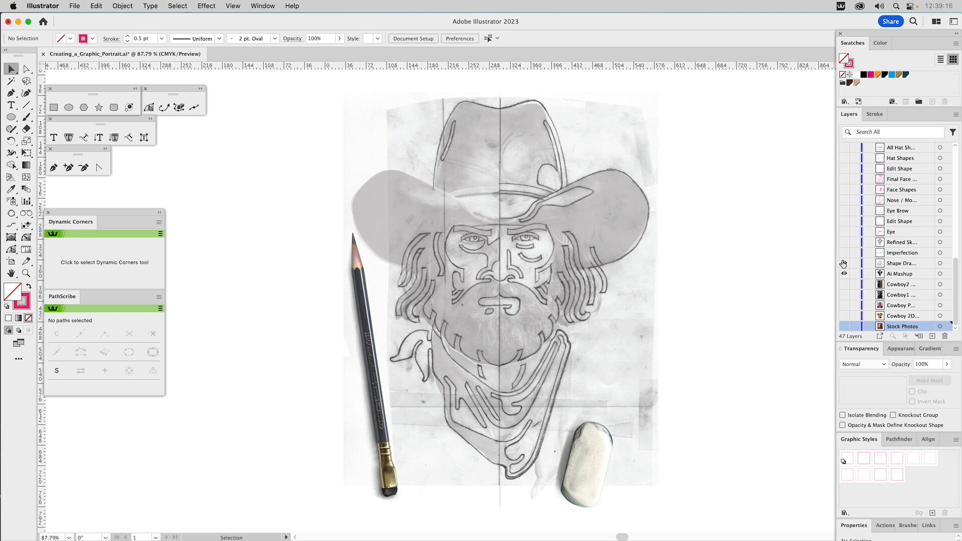
{"action": "left_click", "coordinate": [843, 264]}
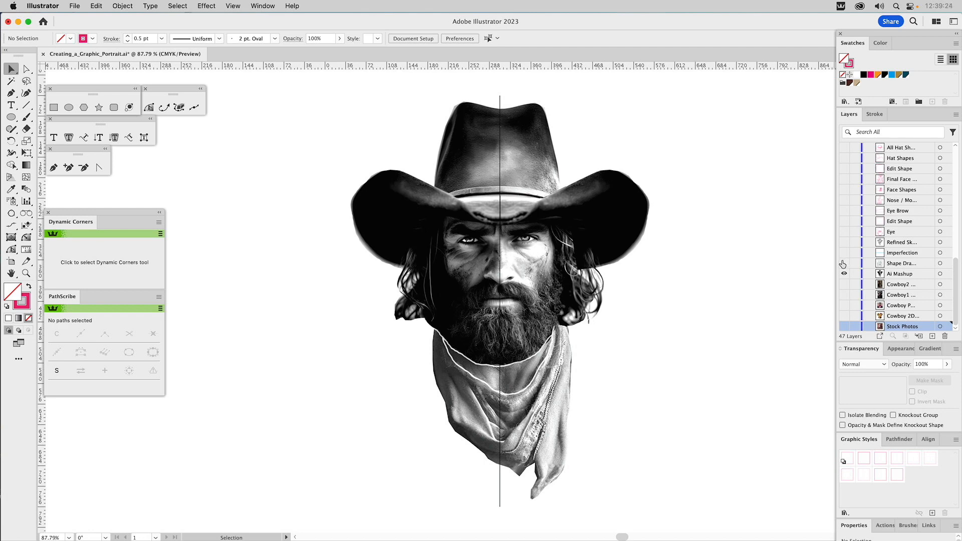
{"action": "left_click", "coordinate": [843, 264]}
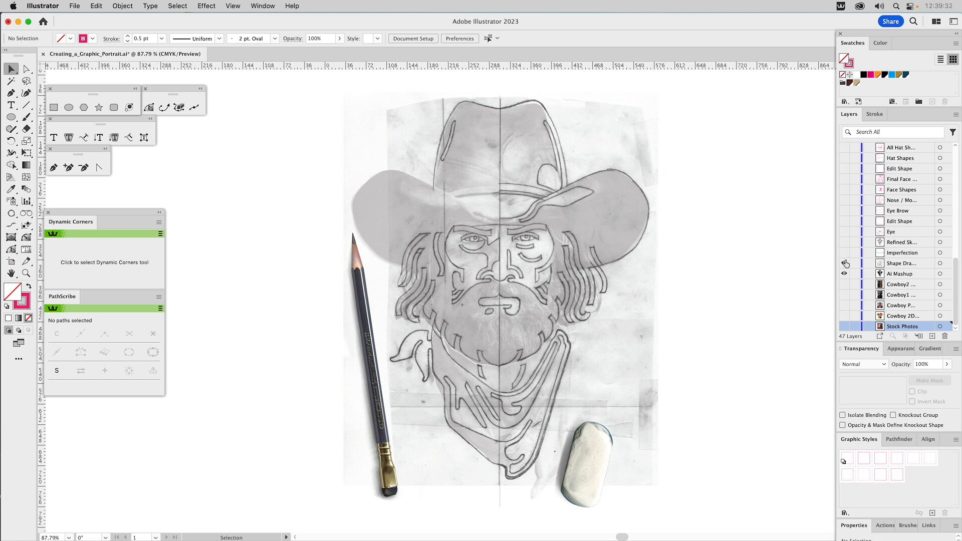
{"action": "left_click", "coordinate": [844, 263]}
{"action": "left_click", "coordinate": [844, 274]}
{"action": "left_click", "coordinate": [845, 275]}
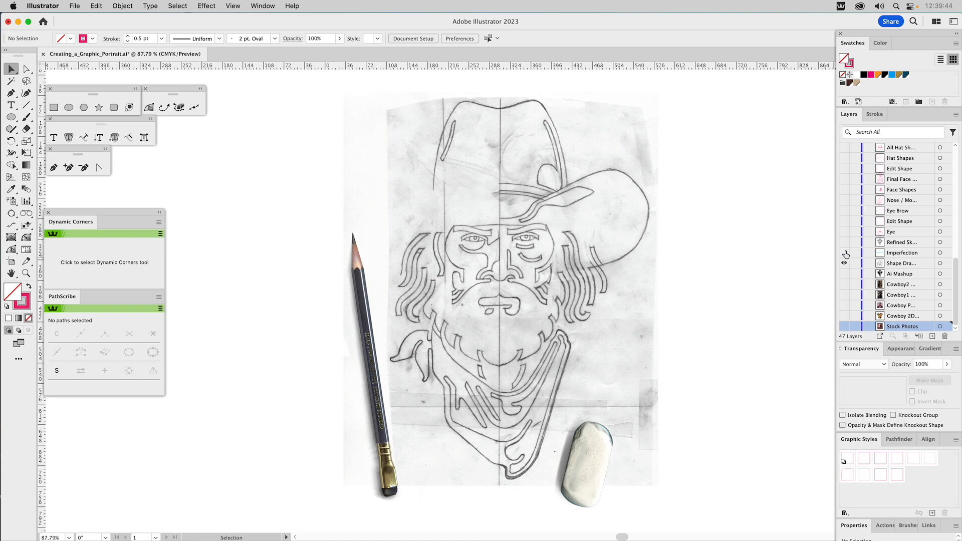
{"action": "left_click", "coordinate": [844, 253]}
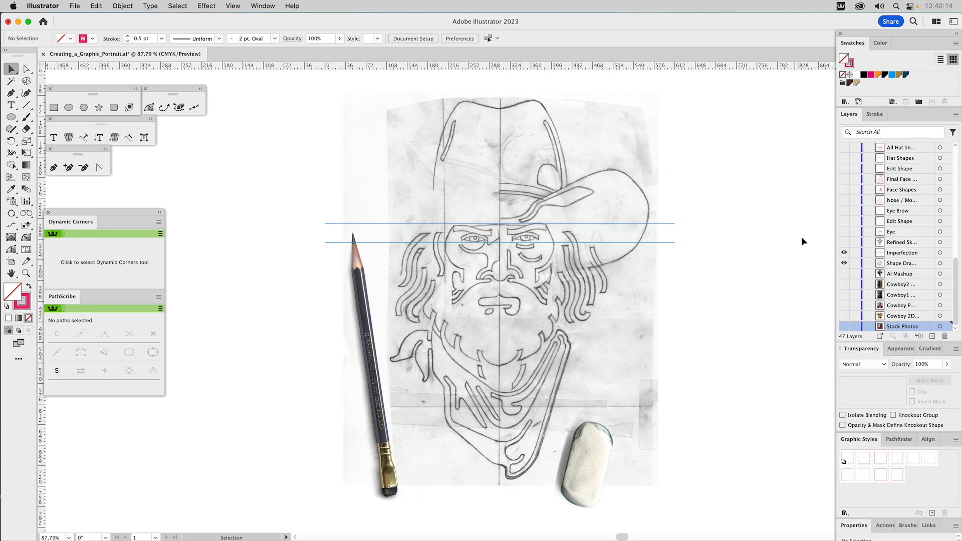
Step: Show the refined sketch layer in place of the pencil drawing and set the sketch image's opacity to 20%
{"action": "left_click", "coordinate": [844, 243], "text": "alt"}
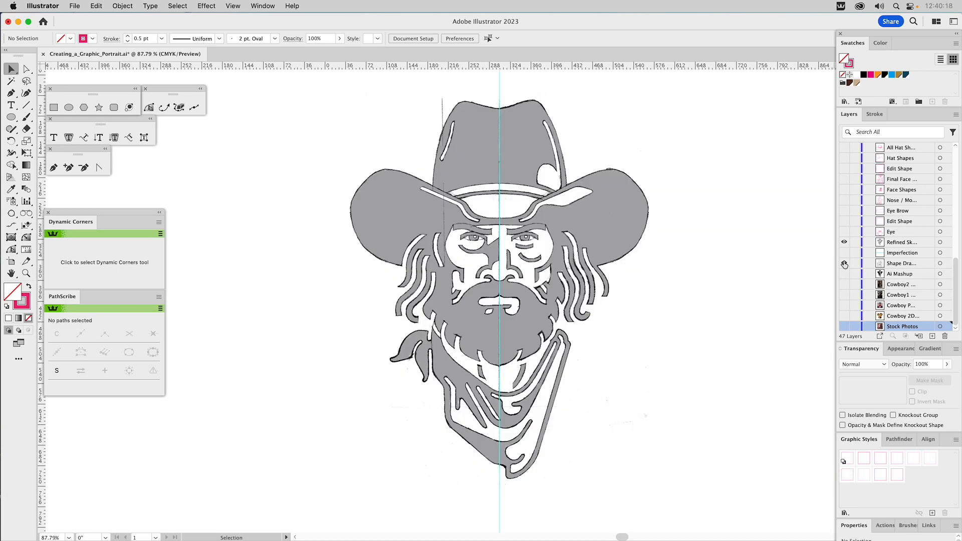
{"action": "left_click", "coordinate": [894, 243]}
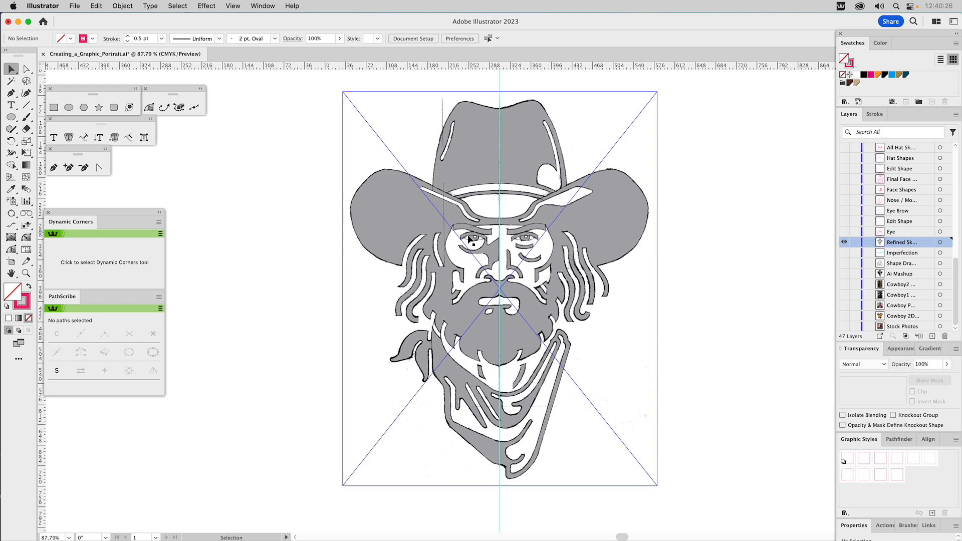
{"action": "left_click", "coordinate": [640, 217]}
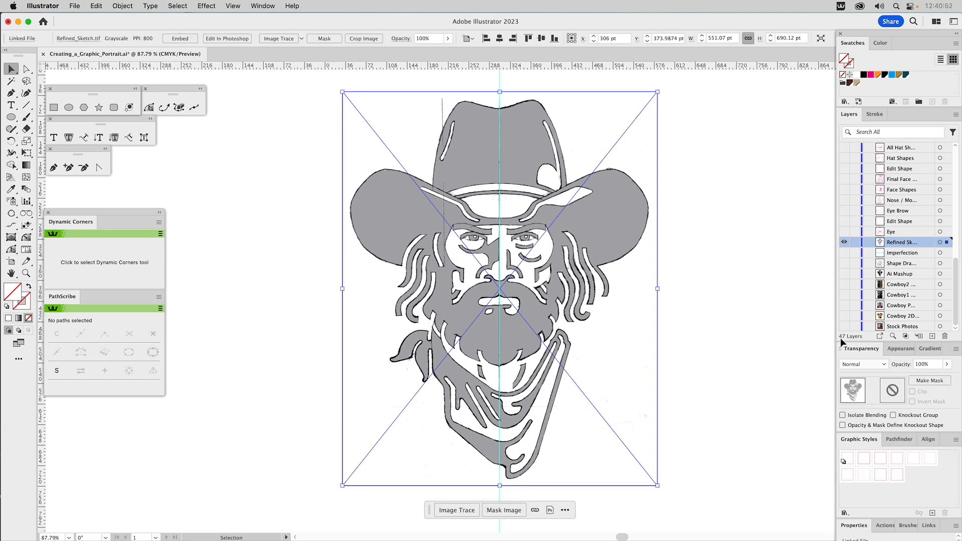
{"action": "left_click", "coordinate": [867, 364]}
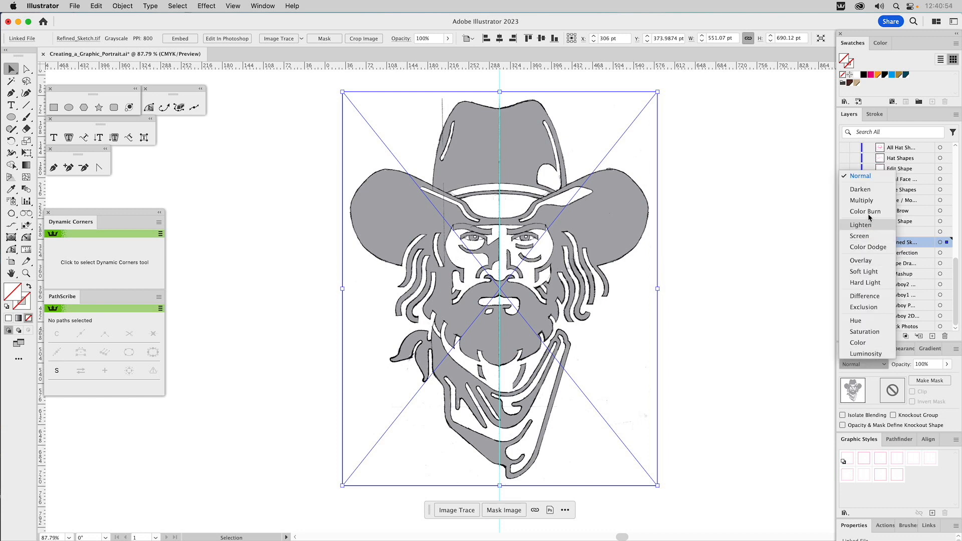
{"action": "left_click", "coordinate": [925, 365]}
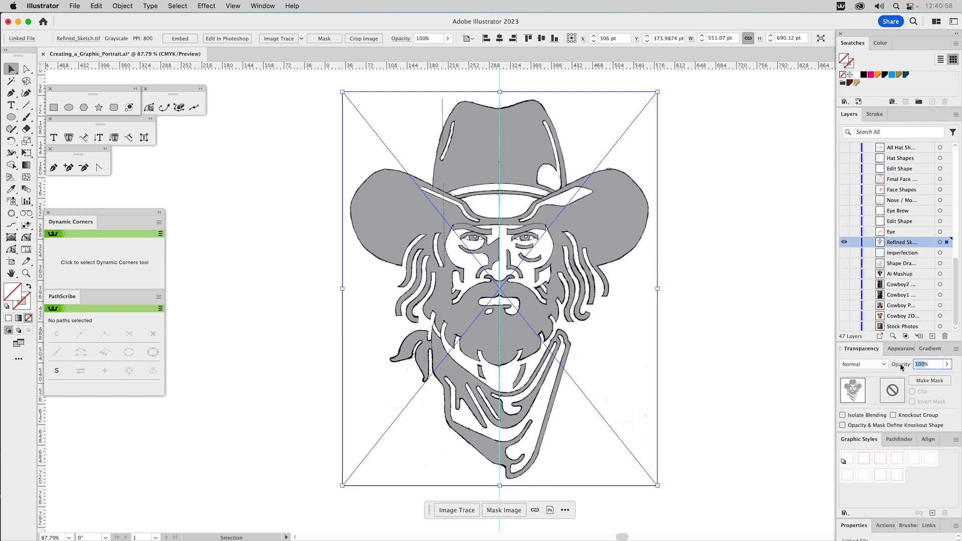
{"action": "type", "text": "20"}
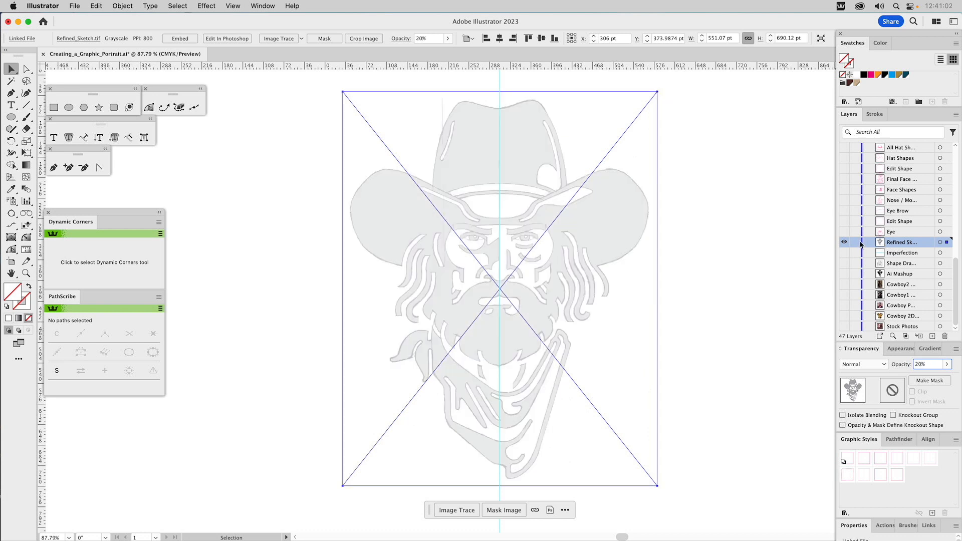
Step: Lock the refined sketch layer and show the Eye layer's vector shapes over it
{"action": "left_click", "coordinate": [855, 243]}
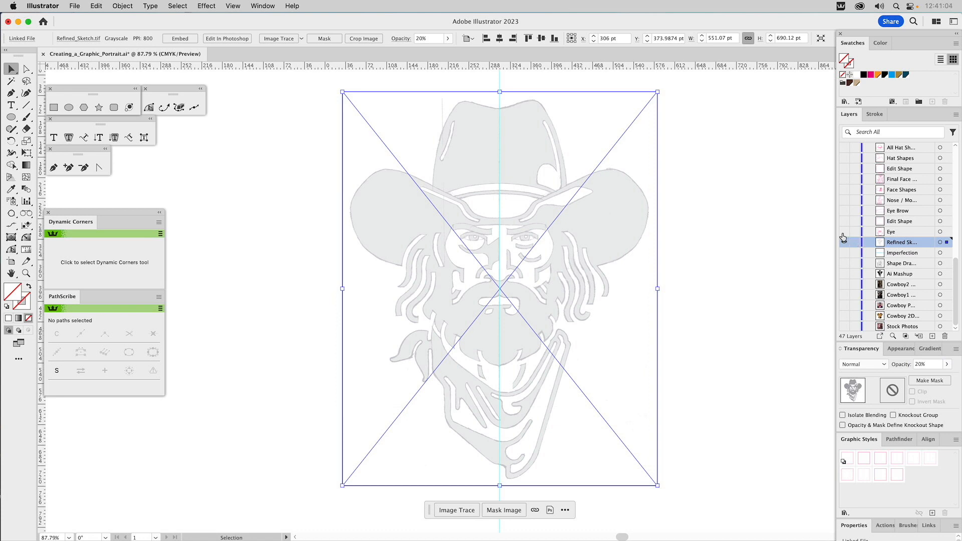
{"action": "left_click", "coordinate": [854, 242]}
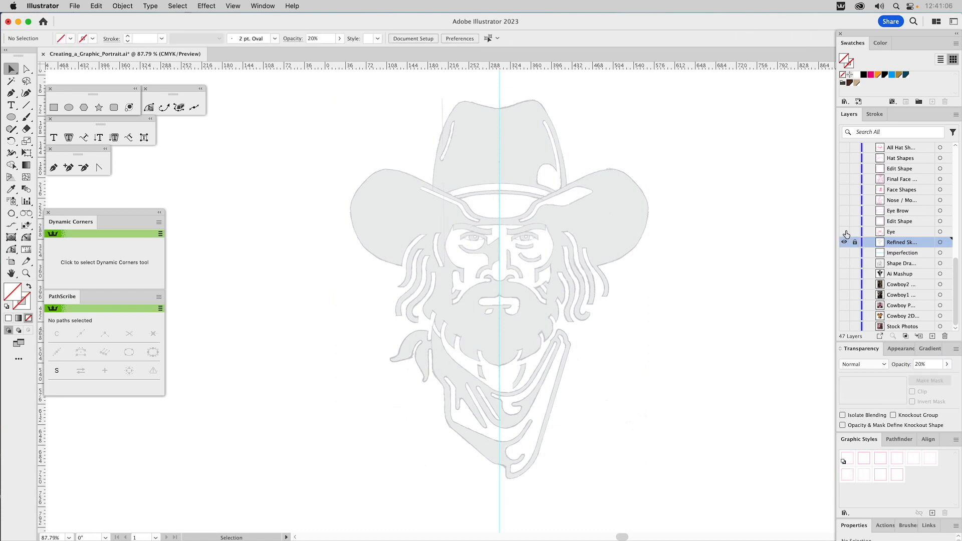
{"action": "left_click", "coordinate": [844, 232]}
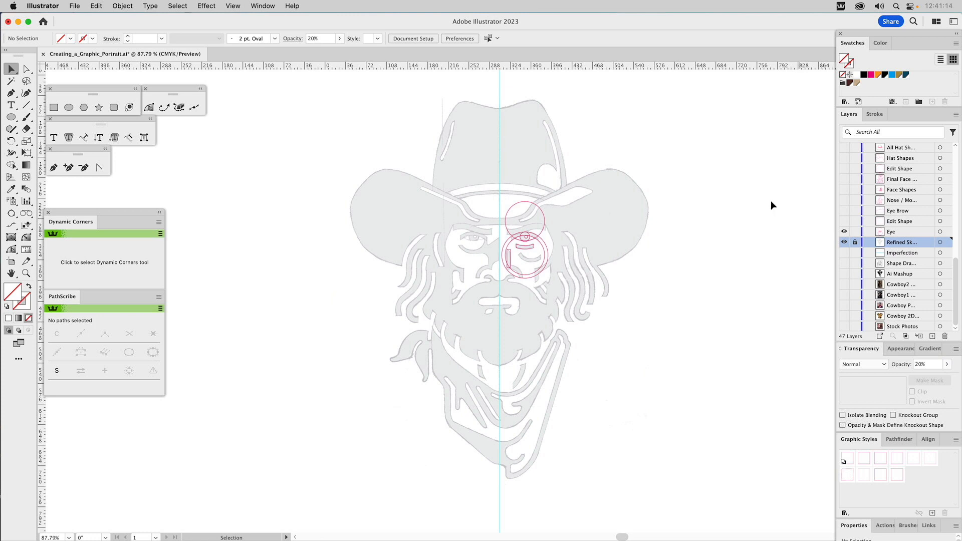
{"action": "left_click", "coordinate": [266, 7]}
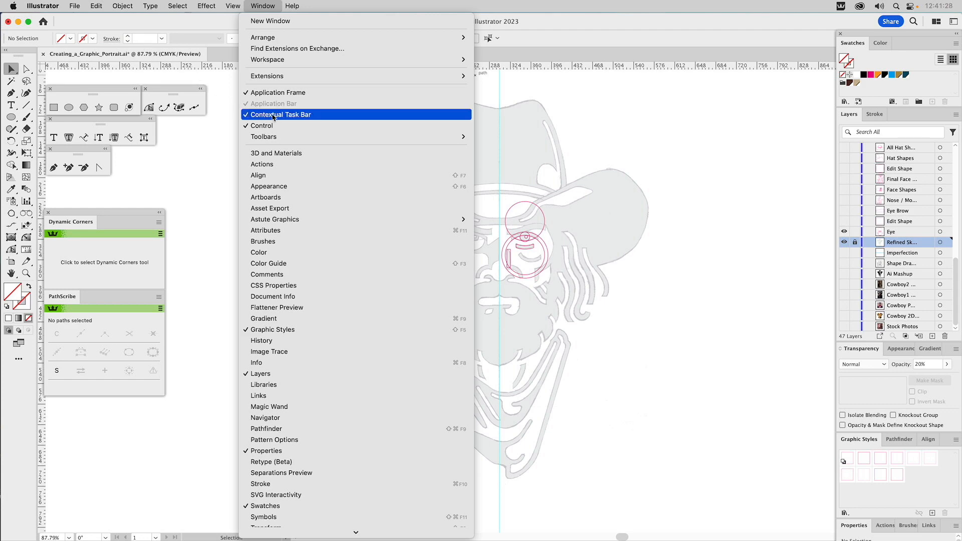
{"action": "left_click", "coordinate": [637, 152]}
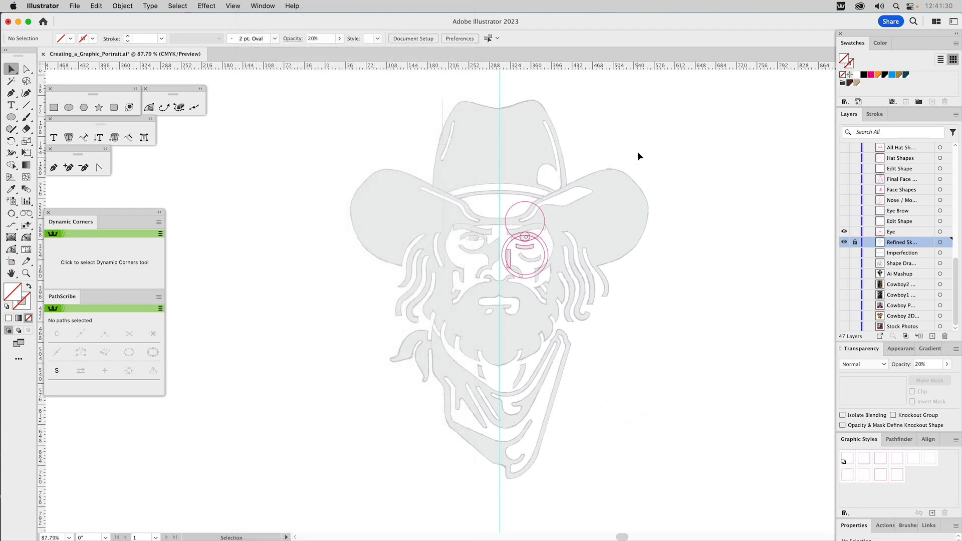
Step: Examine the large circles and the narrow vertical rectangle that build the eye on the Eye layer, selecting them one by one
{"action": "key", "text": "z"}
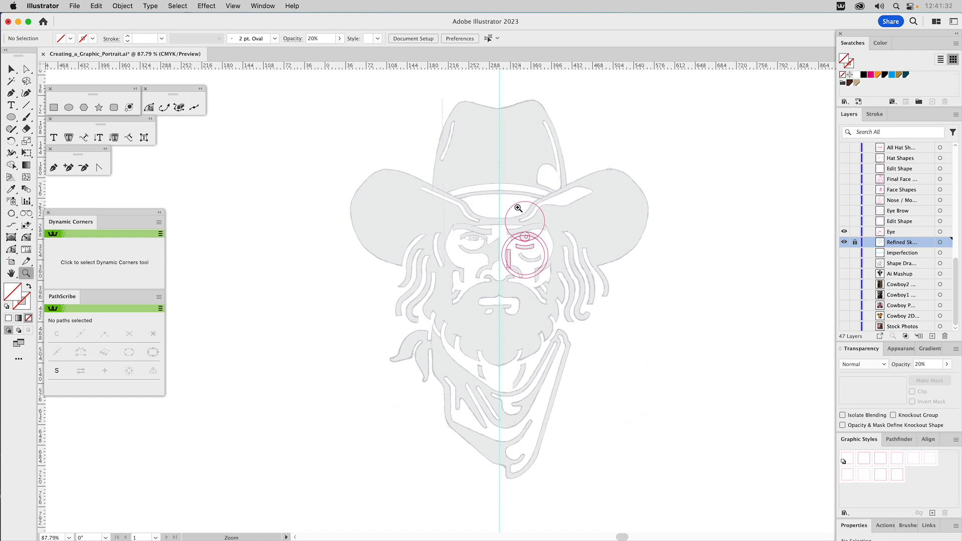
{"action": "left_click_drag", "start_coordinate": [482, 189], "coordinate": [570, 294]}
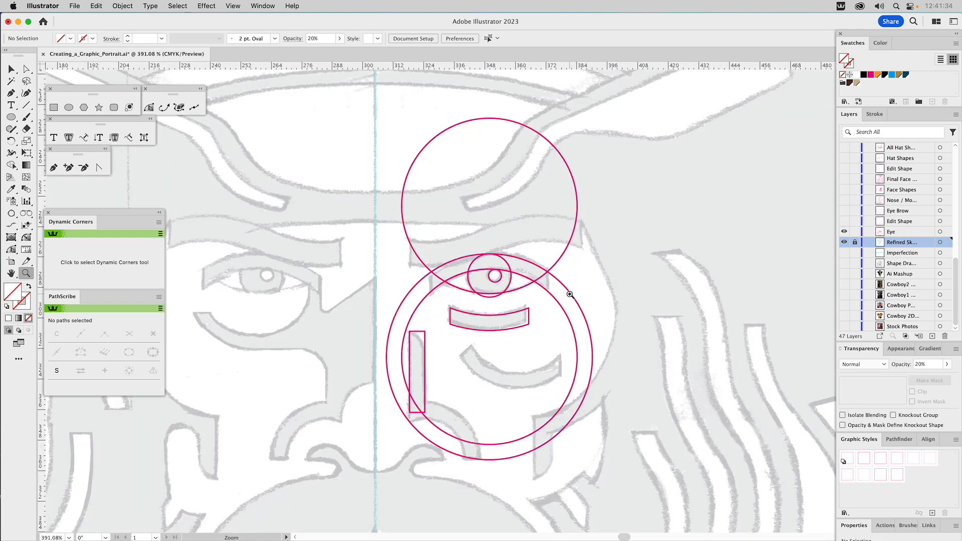
{"action": "key", "text": "v"}
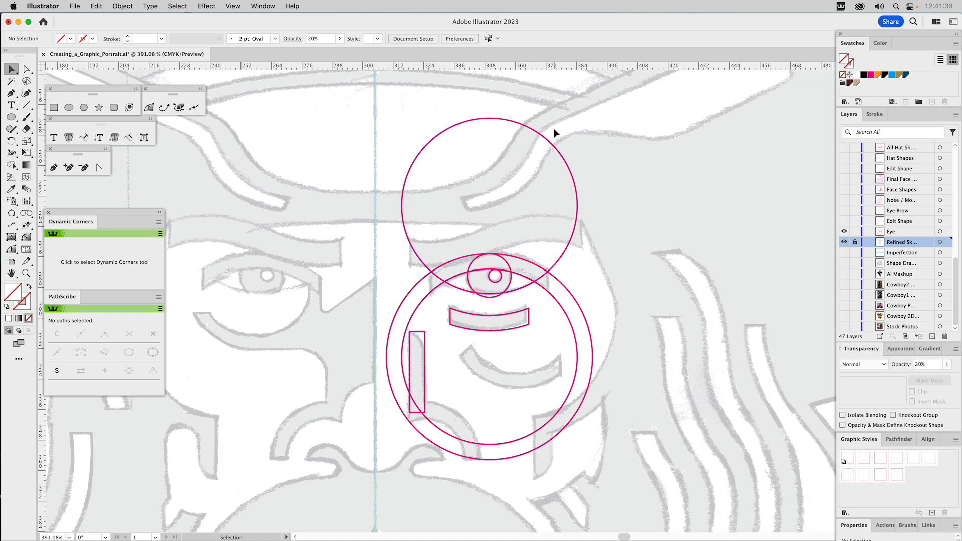
{"action": "left_click", "coordinate": [545, 138]}
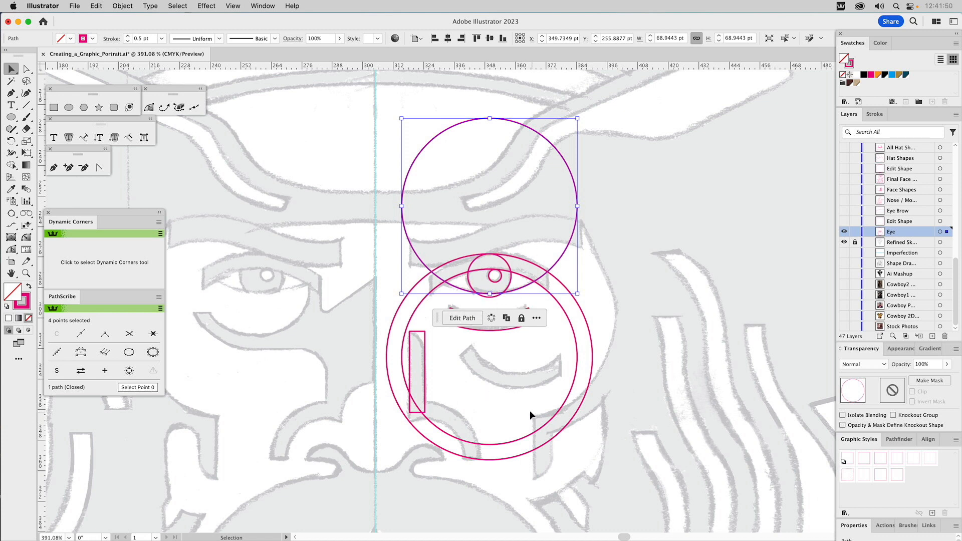
{"action": "left_click", "coordinate": [550, 427]}
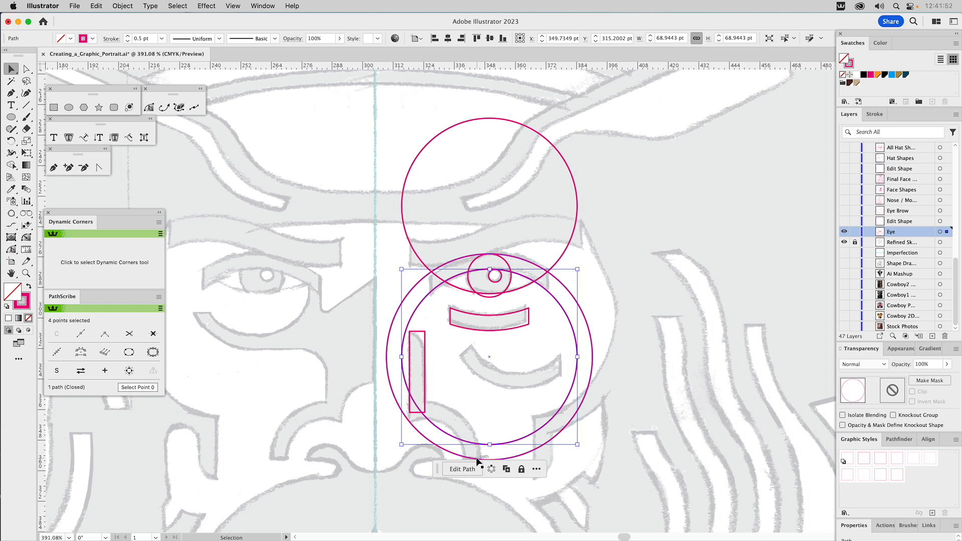
{"action": "left_click", "coordinate": [423, 353]}
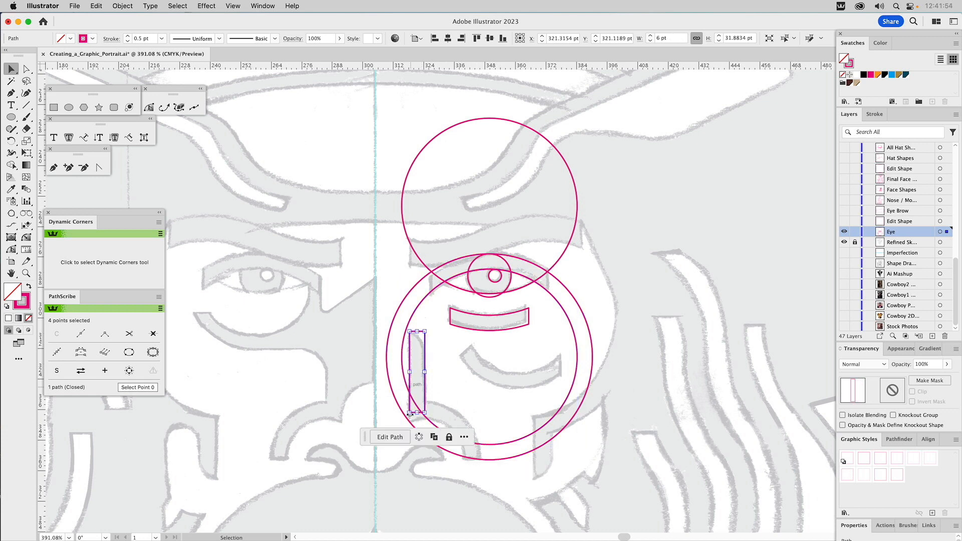
{"action": "left_click", "coordinate": [455, 396]}
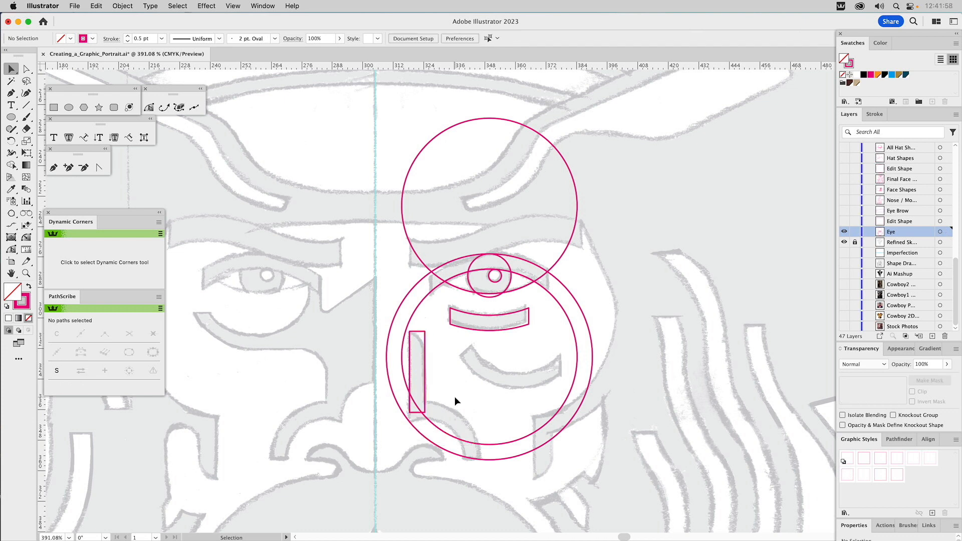
{"action": "left_click", "coordinate": [566, 254]}
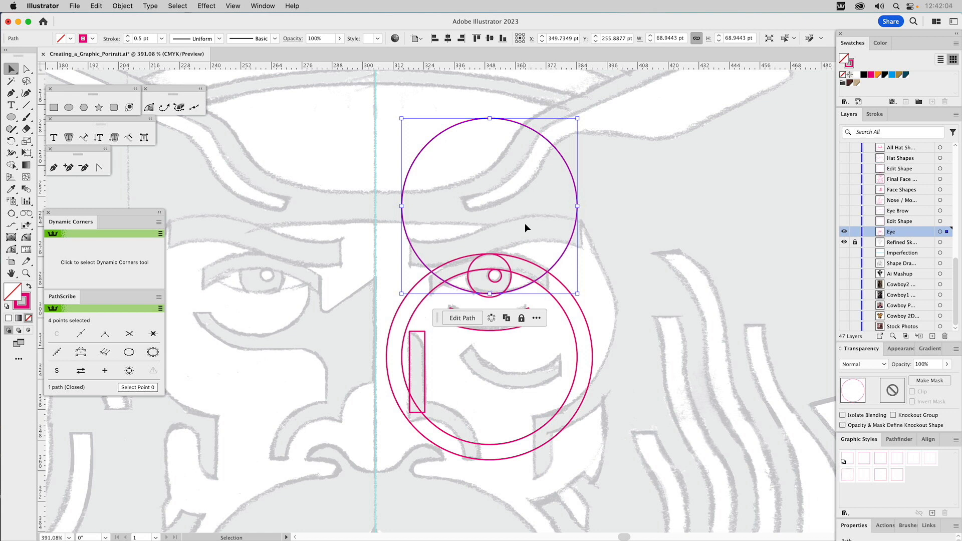
Step: Move the contextual task bar beside the upper circle and select the other eye shapes to check where it appears
{"action": "left_click_drag", "start_coordinate": [441, 319], "coordinate": [593, 209]}
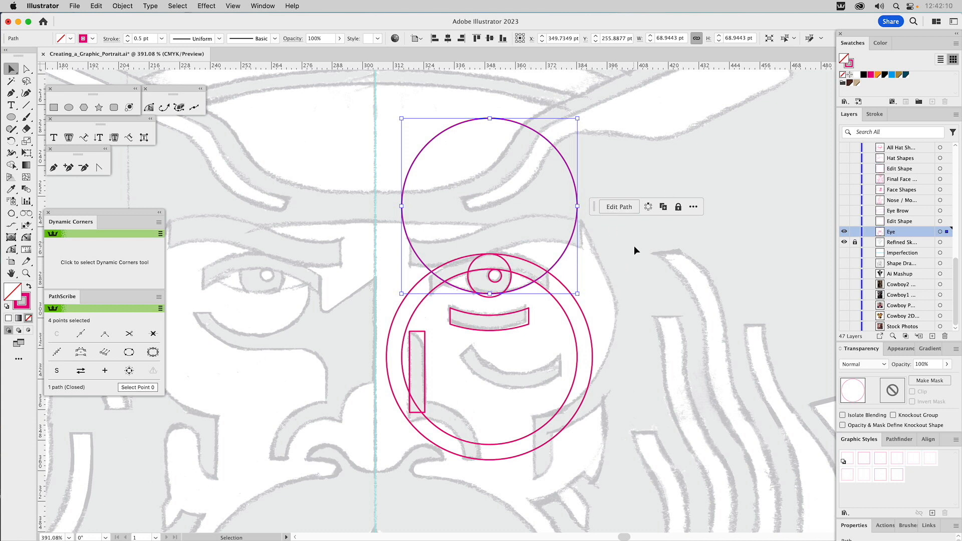
{"action": "left_click", "coordinate": [628, 266]}
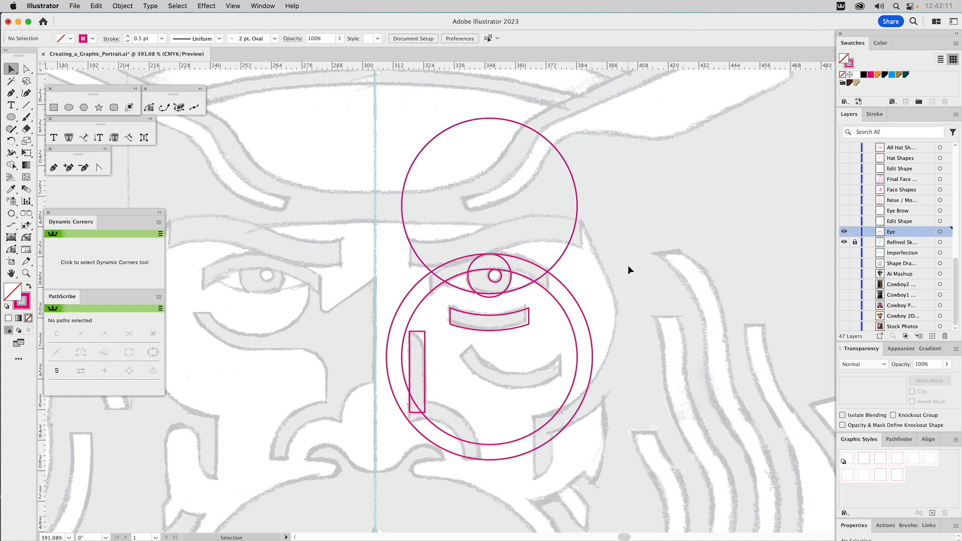
{"action": "left_click", "coordinate": [572, 229]}
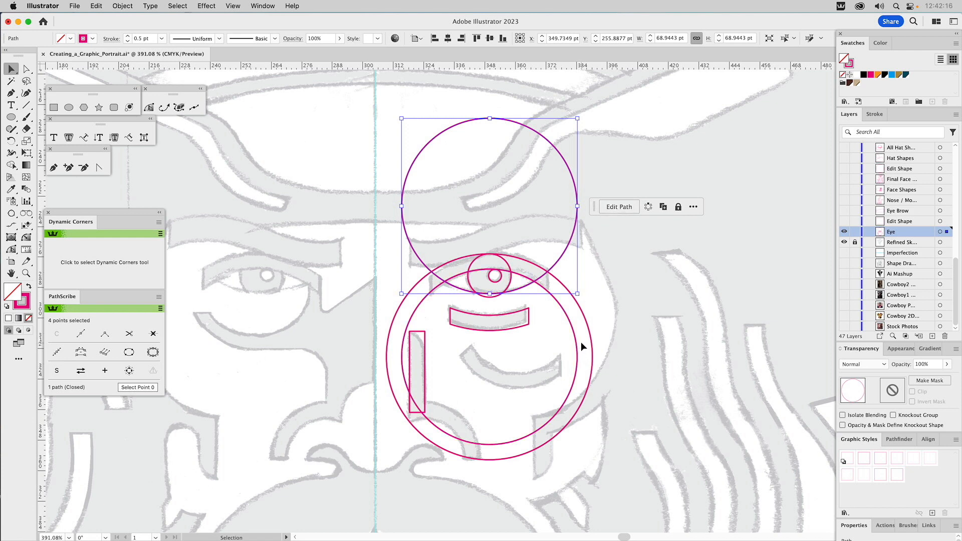
{"action": "left_click", "coordinate": [563, 353]}
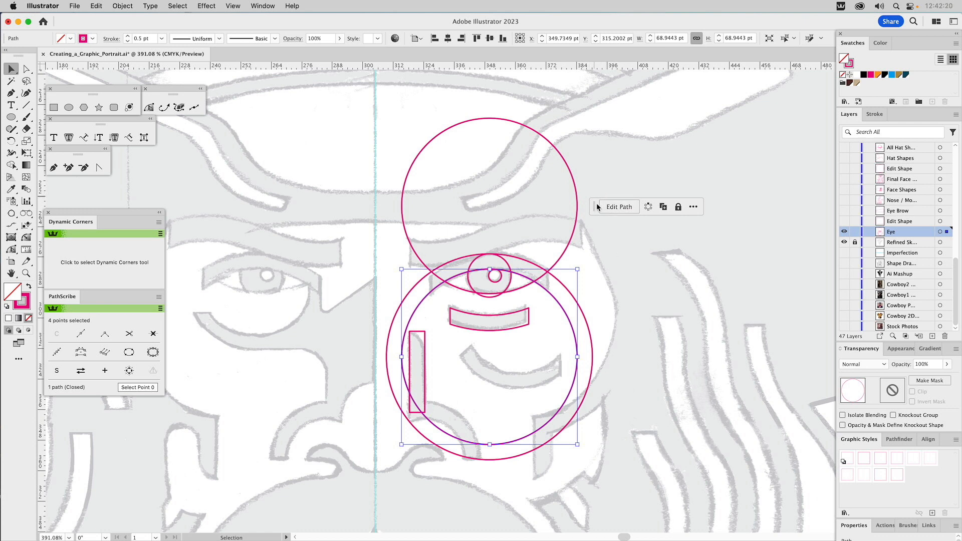
{"action": "left_click", "coordinate": [421, 366]}
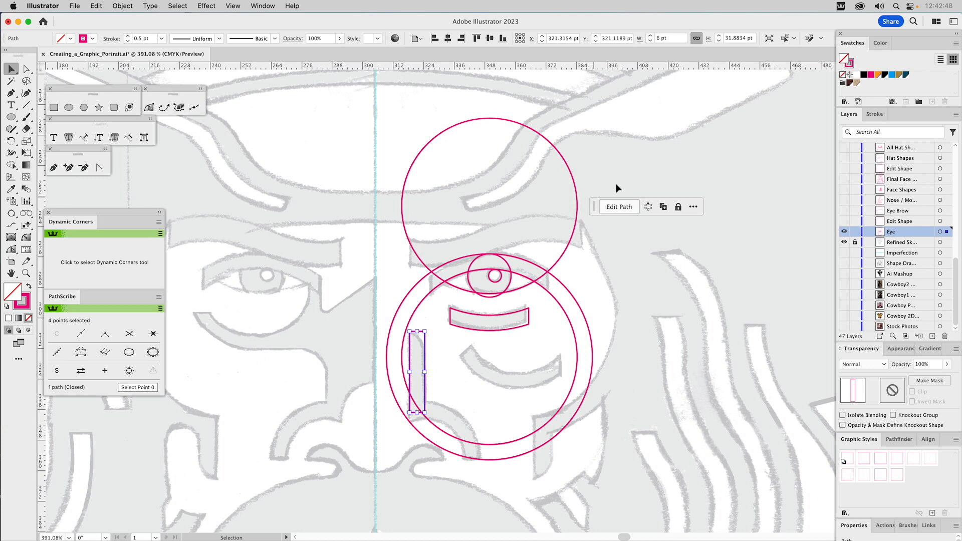
Step: Move the contextual task bar inside the lower circle, next to the narrow rectangle, and reselect shapes to check its placement
{"action": "left_click_drag", "start_coordinate": [596, 206], "coordinate": [443, 369]}
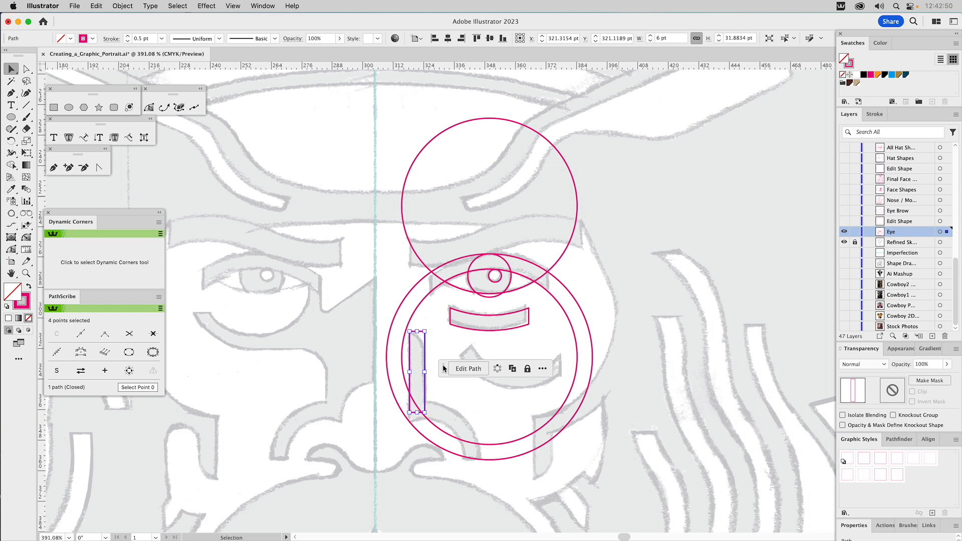
{"action": "left_click", "coordinate": [477, 423]}
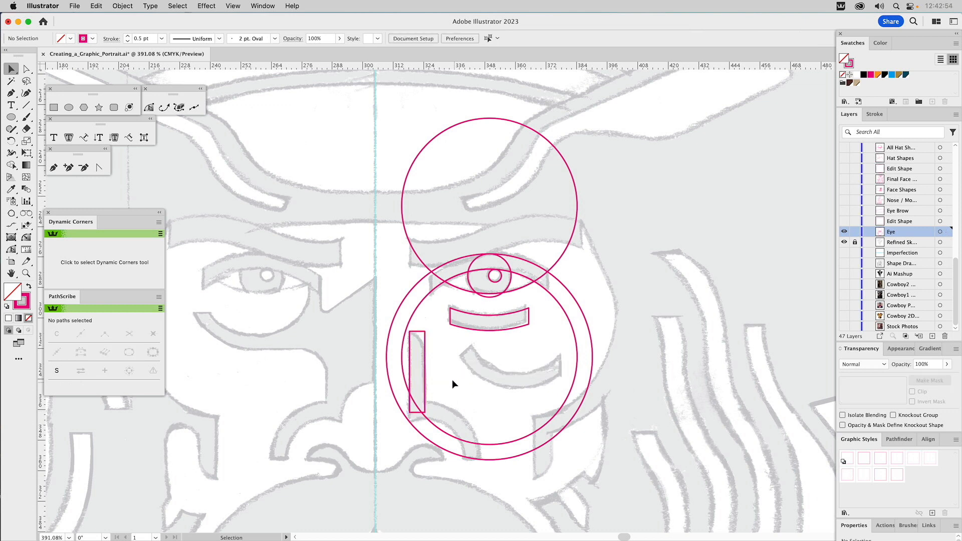
{"action": "left_click", "coordinate": [425, 356]}
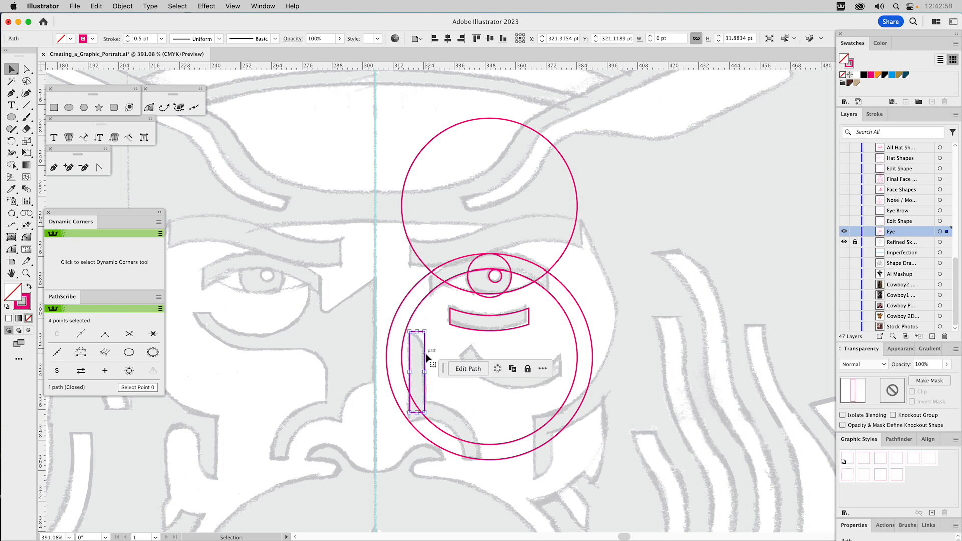
{"action": "left_click", "coordinate": [576, 199]}
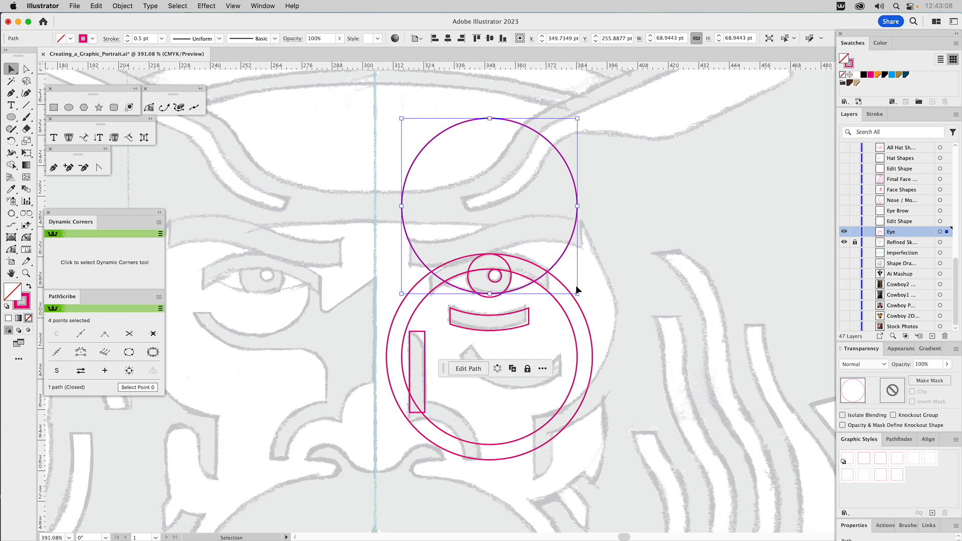
Step: Move the contextual task bar back beside the upper circle and reset its position to the default
{"action": "left_click_drag", "start_coordinate": [444, 367], "coordinate": [613, 208]}
{"action": "left_click", "coordinate": [711, 211]}
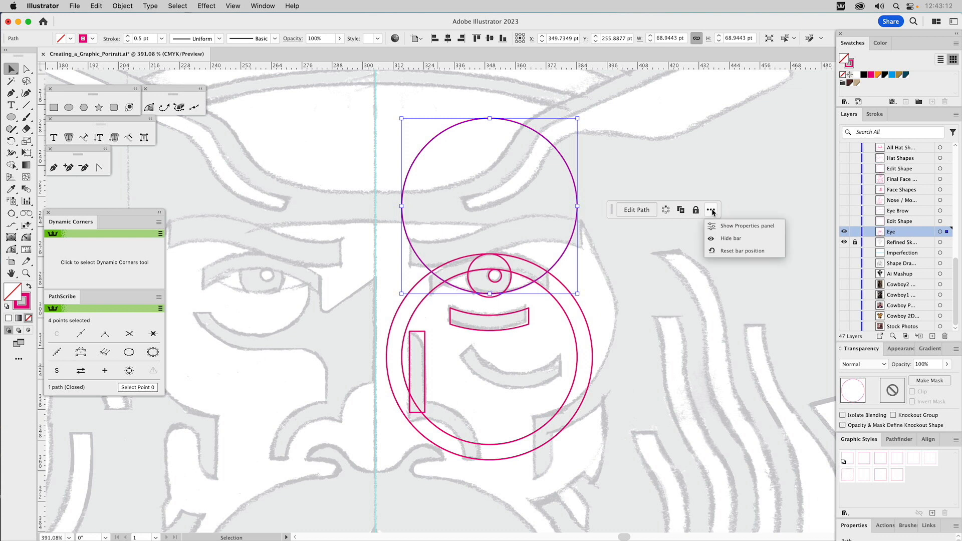
{"action": "left_click", "coordinate": [723, 250]}
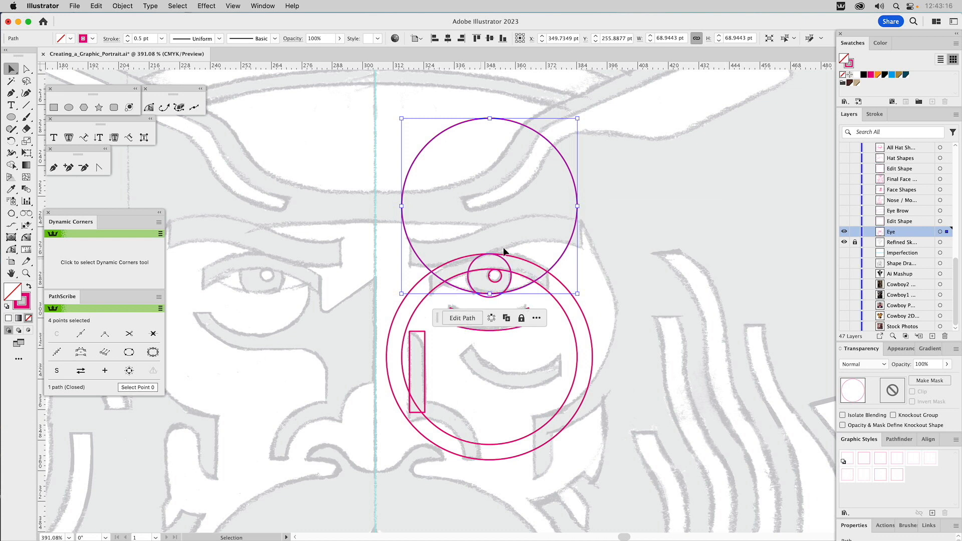
Step: Look up the Contextual Task Bar entry in the list of available windows, and deselect the circle
{"action": "left_click", "coordinate": [260, 6]}
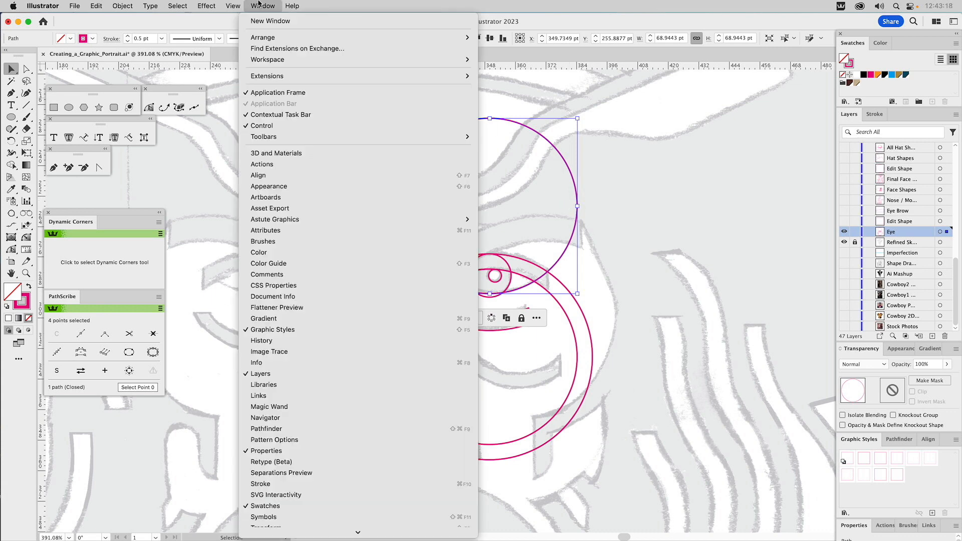
{"action": "left_click", "coordinate": [712, 151]}
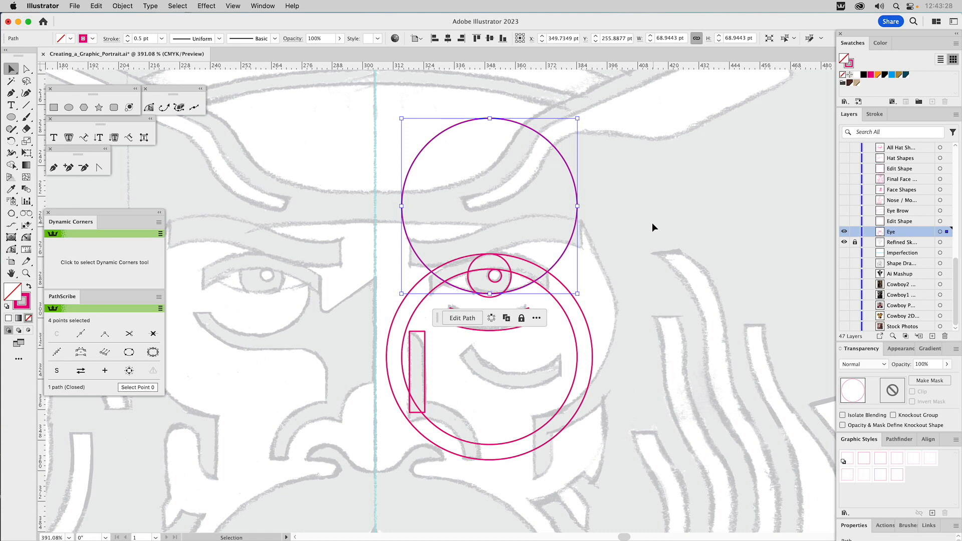
{"action": "left_click", "coordinate": [632, 249]}
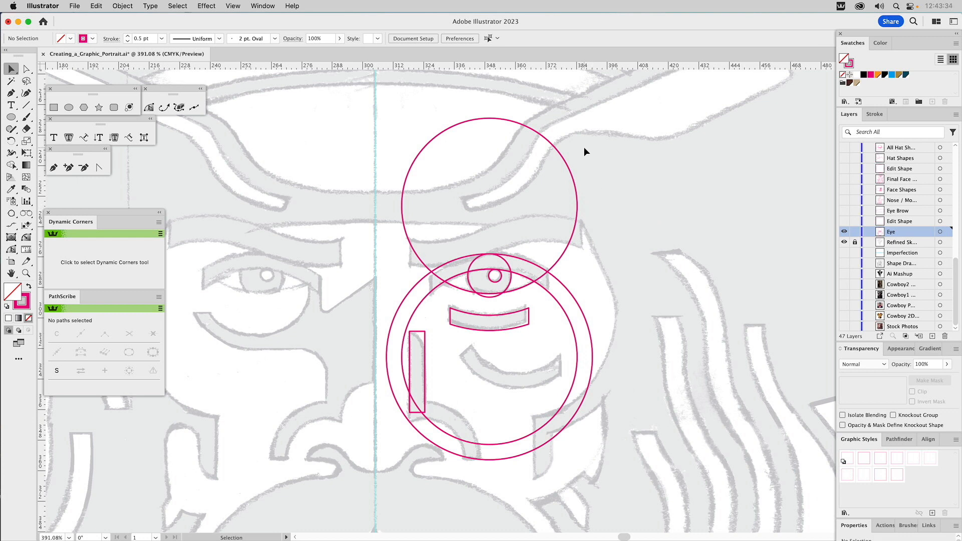
Step: Try duplicating the upper circle to its right twice, deleting each copy
{"action": "left_click", "coordinate": [551, 164]}
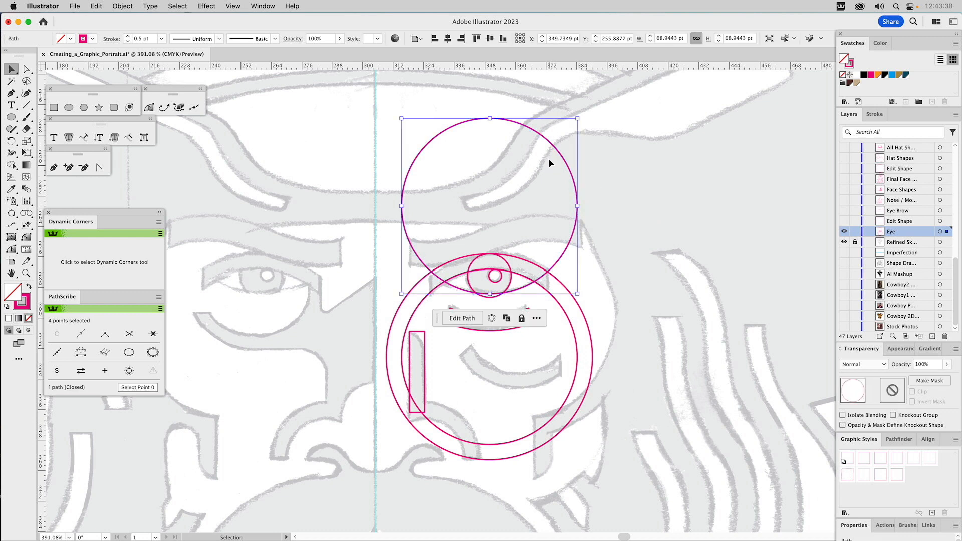
{"action": "left_click_drag", "start_coordinate": [556, 149], "coordinate": [697, 144]}
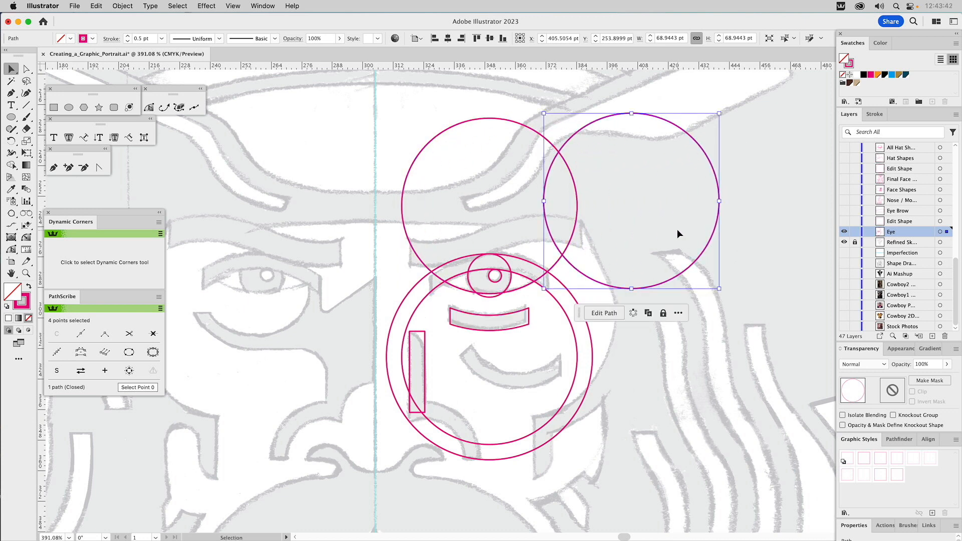
{"action": "key", "text": "Delete"}
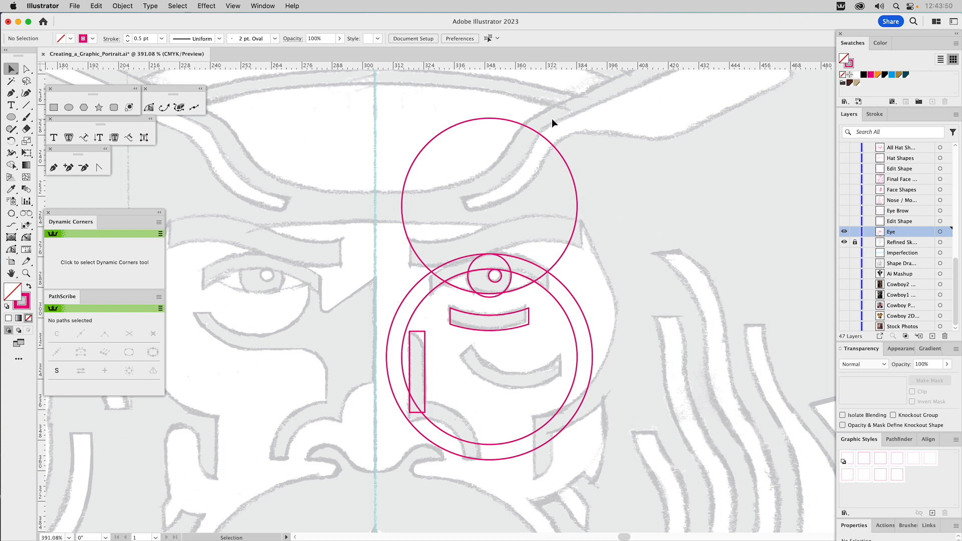
{"action": "left_click", "coordinate": [533, 153]}
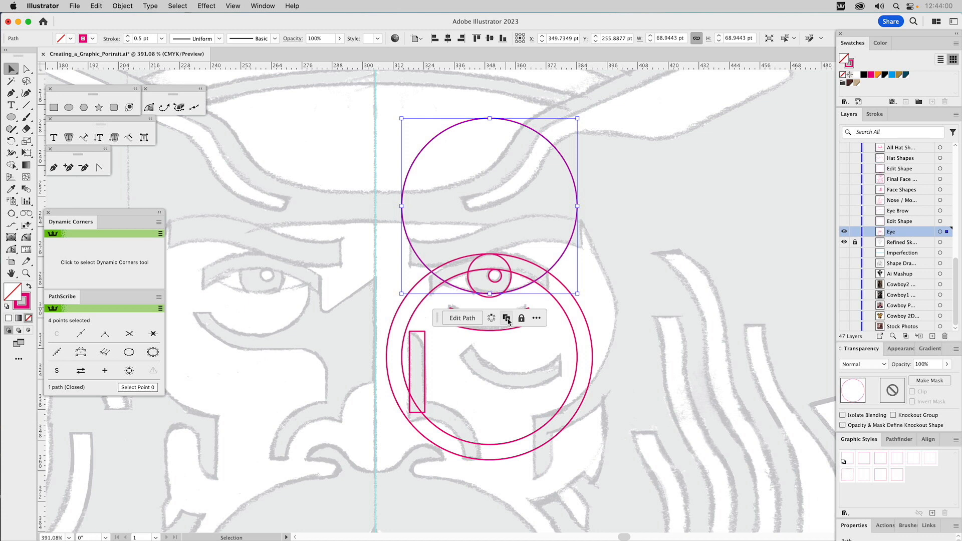
{"action": "left_click_drag", "start_coordinate": [557, 259], "coordinate": [585, 252]}
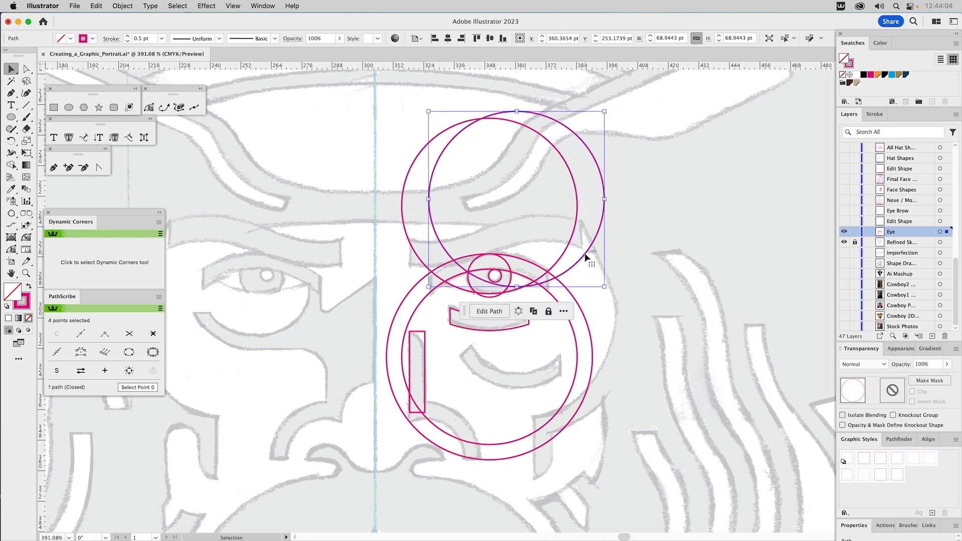
{"action": "key", "text": "Delete"}
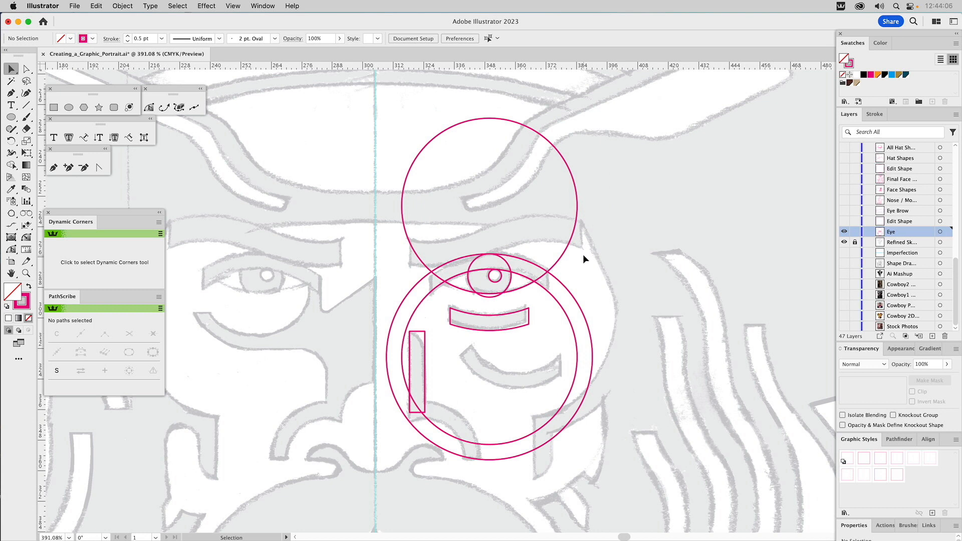
Step: Try duplicating the almond-shaped eye outline out beyond the large circles, and delete the copy
{"action": "left_click", "coordinate": [522, 288]}
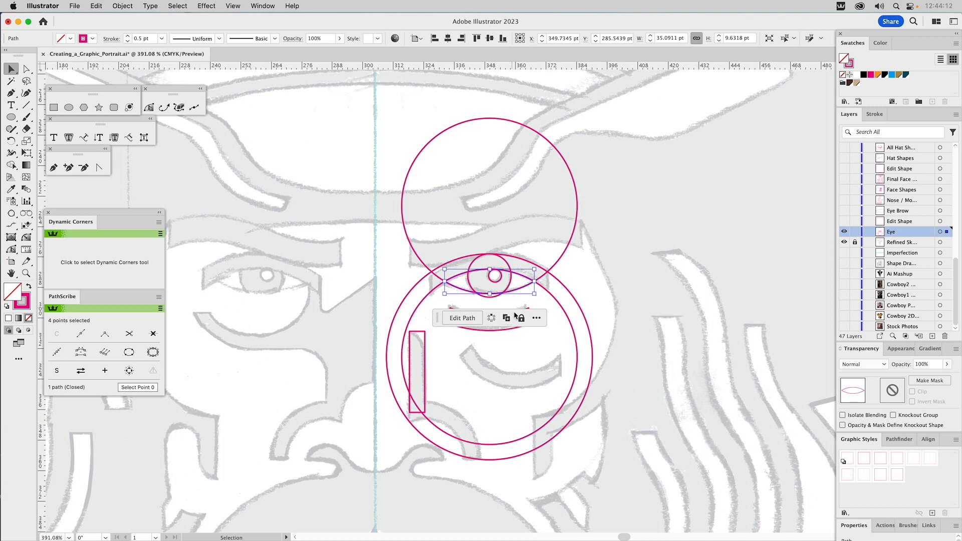
{"action": "left_click_drag", "start_coordinate": [526, 286], "coordinate": [658, 280]}
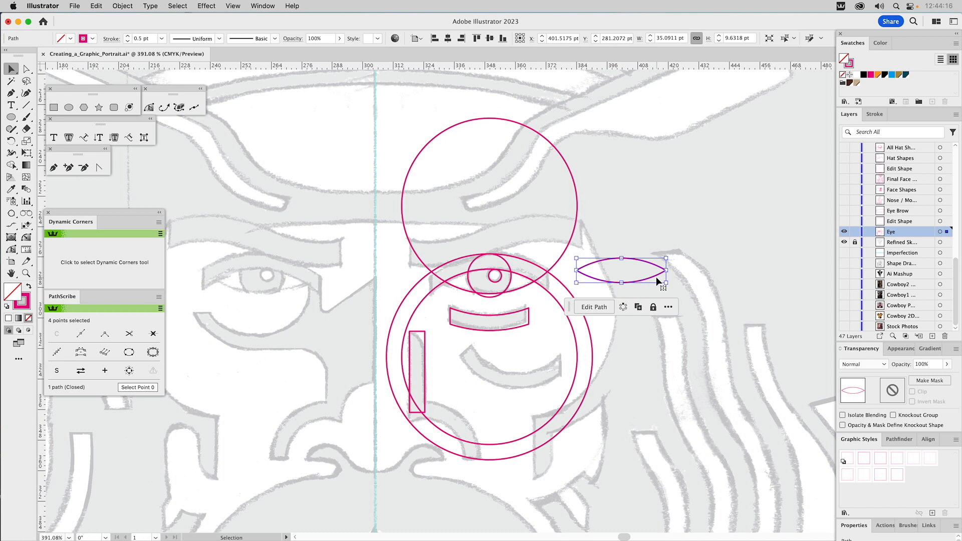
{"action": "key", "text": "Delete"}
Step: With the upper circle selected, review the Lock options and the contextual task bar's additional options
{"action": "left_click", "coordinate": [570, 244]}
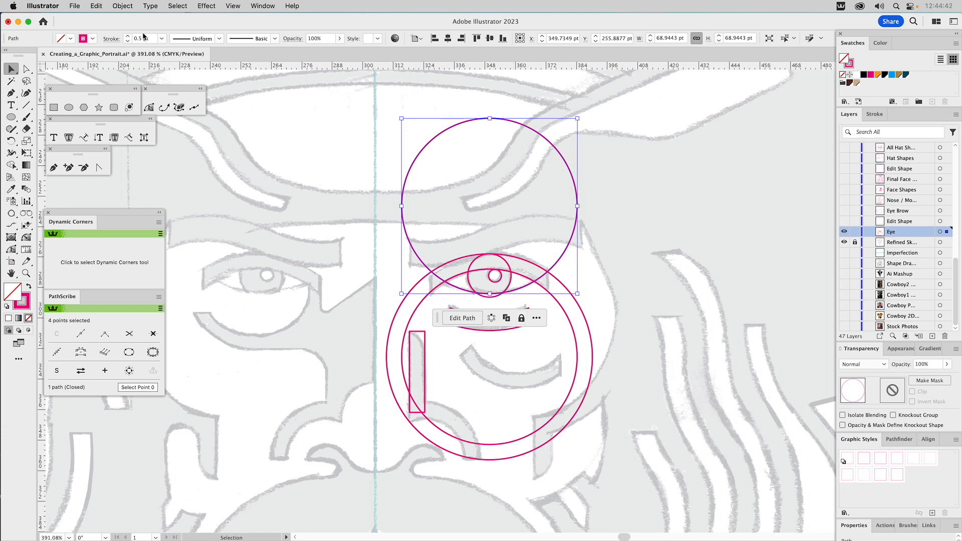
{"action": "left_click", "coordinate": [128, 8]}
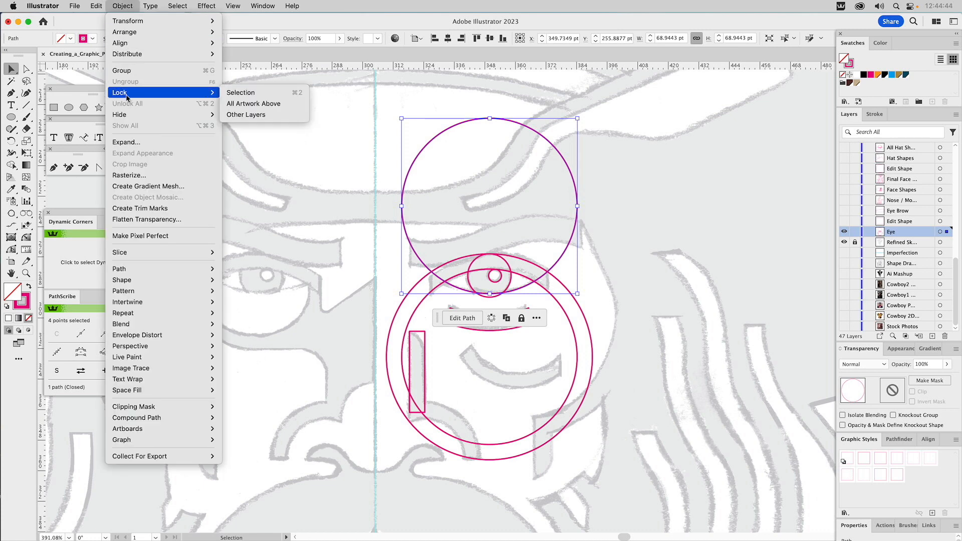
{"action": "left_click", "coordinate": [345, 190]}
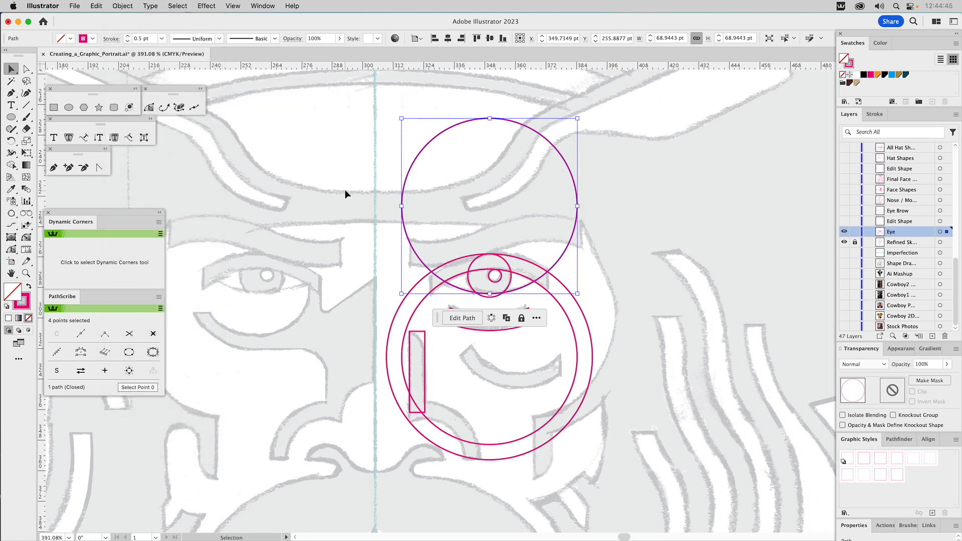
{"action": "left_click", "coordinate": [536, 318]}
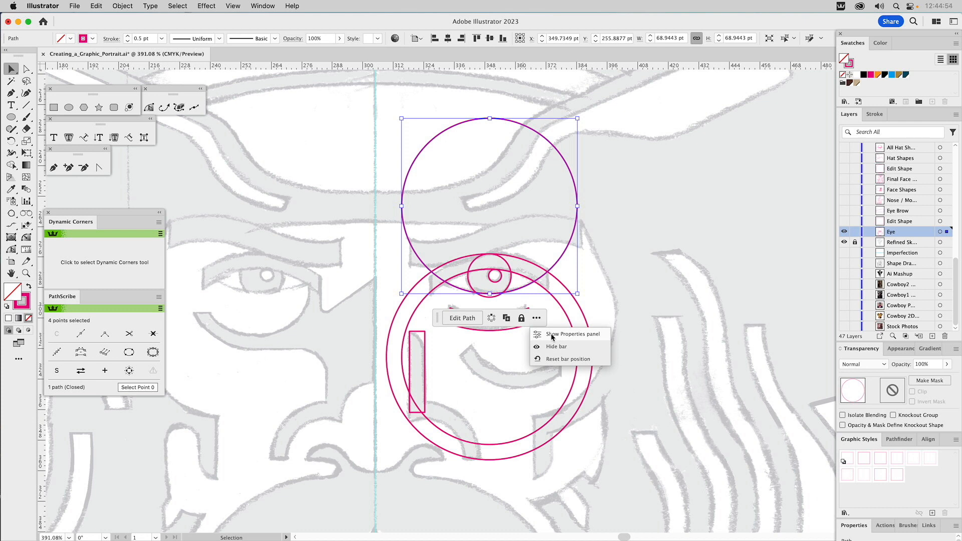
{"action": "left_click", "coordinate": [625, 310]}
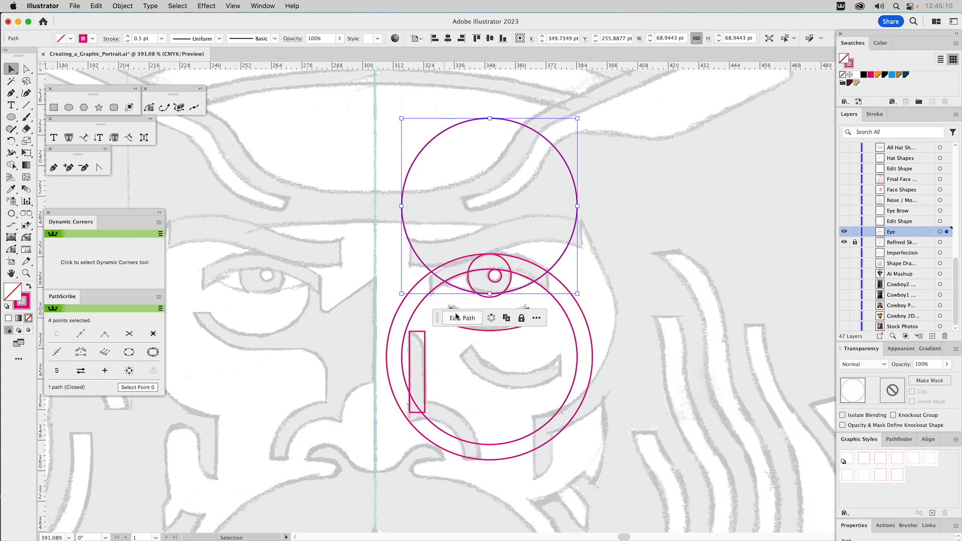
{"action": "left_click", "coordinate": [665, 235]}
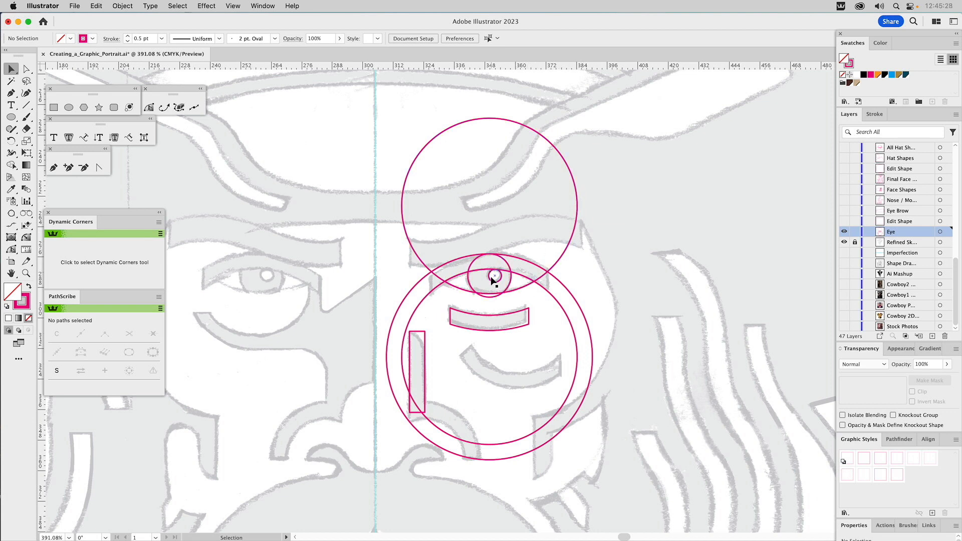
Step: Reflect a copy of the upper circle downward about the point where it crosses the lower circle, using the Reflect tool
{"action": "left_click", "coordinate": [560, 257]}
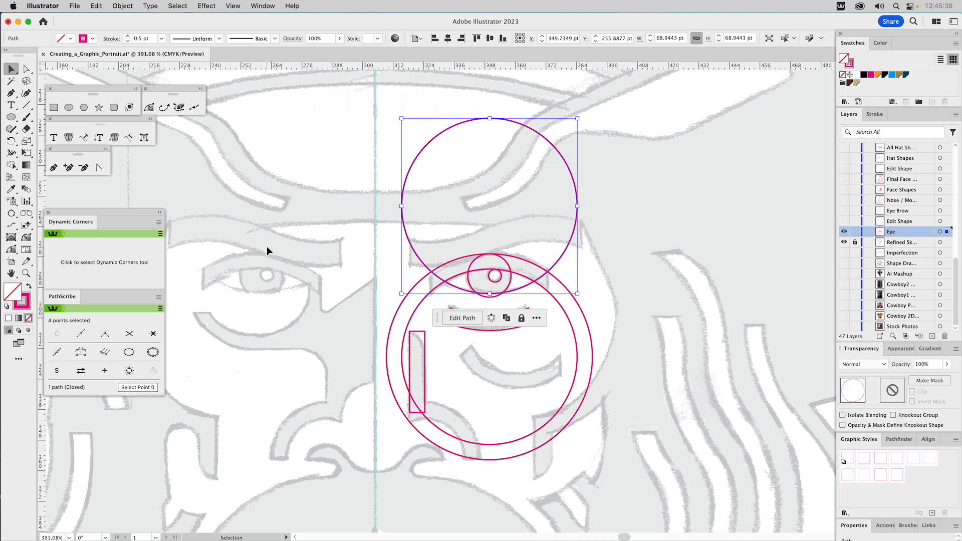
{"action": "left_click", "coordinate": [11, 142]}
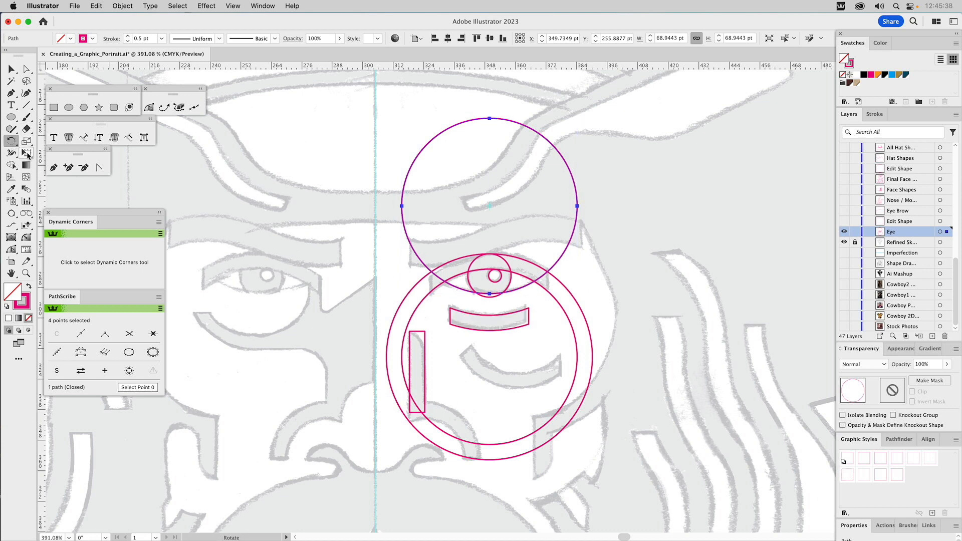
{"action": "left_click", "coordinate": [13, 144]}
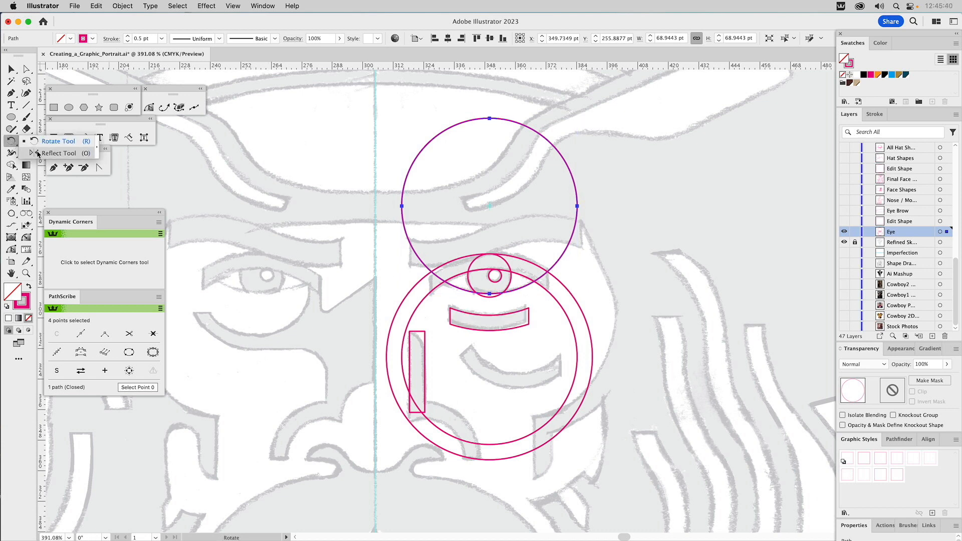
{"action": "left_click", "coordinate": [58, 154]}
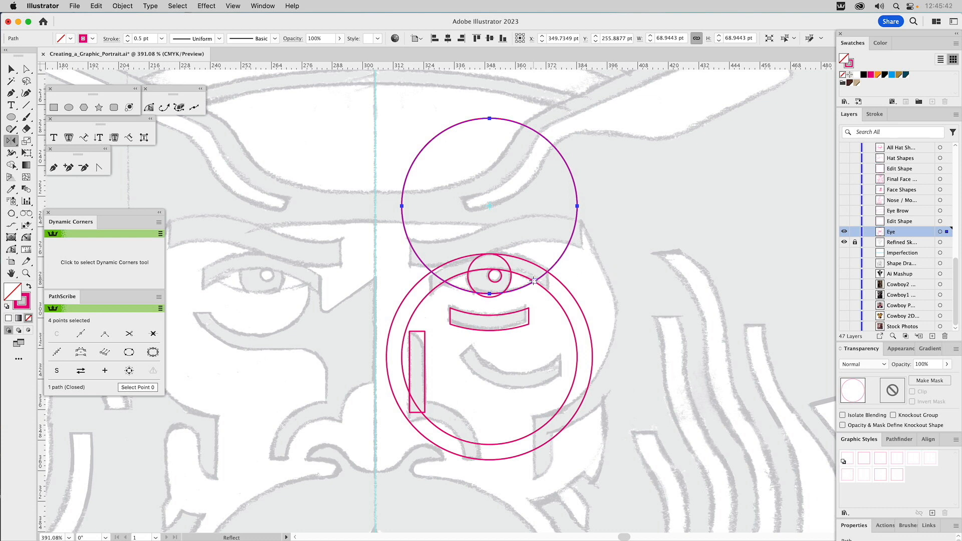
{"action": "left_click_drag", "start_coordinate": [542, 282], "coordinate": [653, 287]}
{"action": "key", "text": "v"}
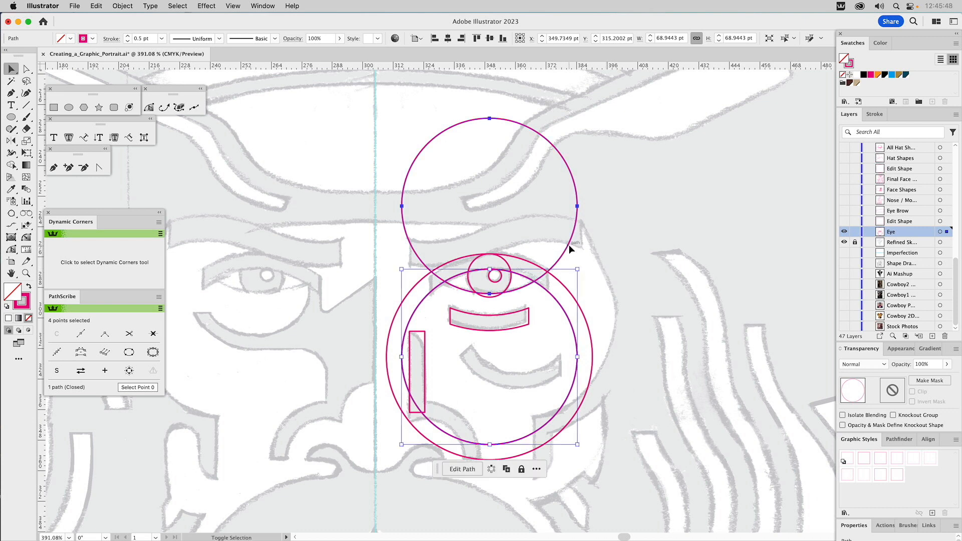
Step: Intersect the upper circle with its reflected copy using Pathfinder to form the almond-shaped eye outline
{"action": "left_click", "coordinate": [570, 245], "text": "shift"}
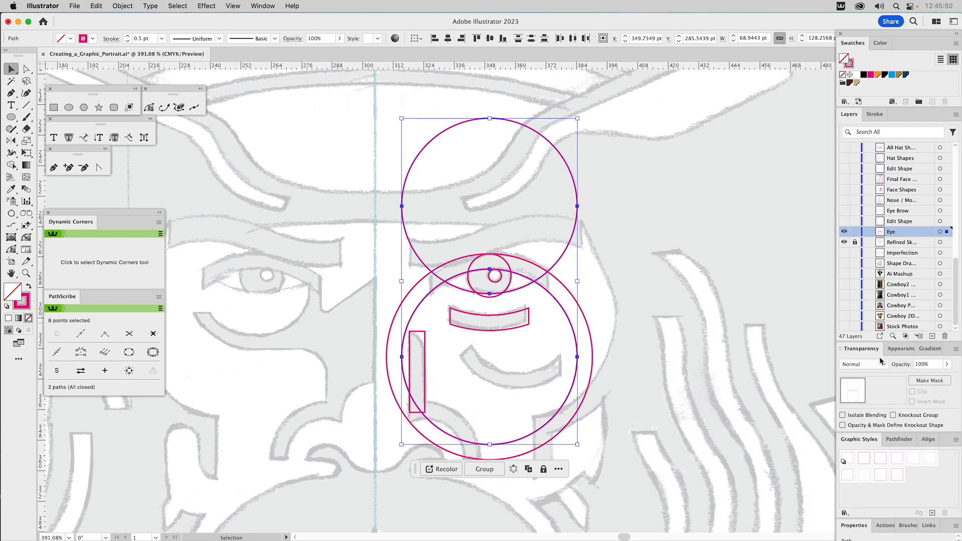
{"action": "left_click", "coordinate": [899, 440]}
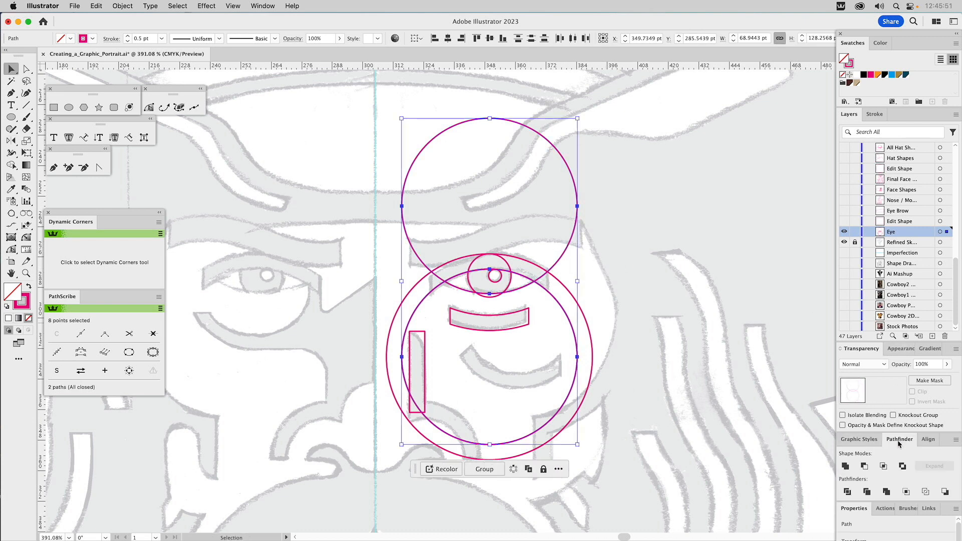
{"action": "left_click", "coordinate": [883, 466]}
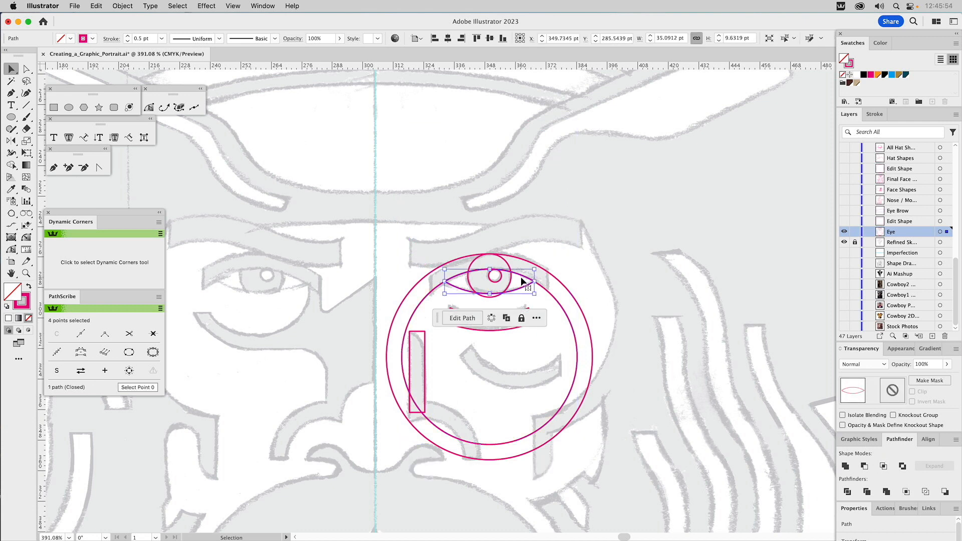
Step: Try duplicating the almond-shaped eye outline up and outside the circles, remove the copy, and select the inner large circle
{"action": "left_click_drag", "start_coordinate": [521, 276], "coordinate": [619, 241]}
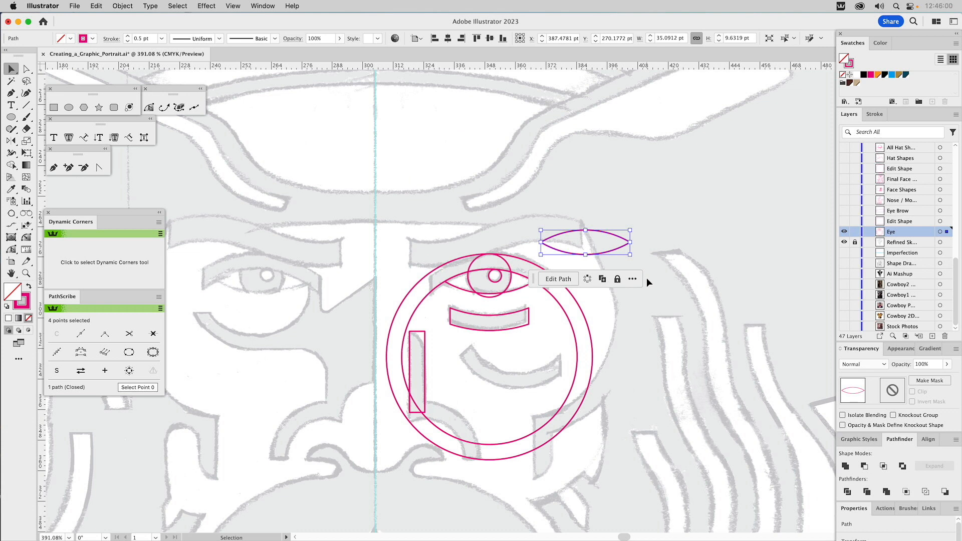
{"action": "left_click", "coordinate": [644, 281]}
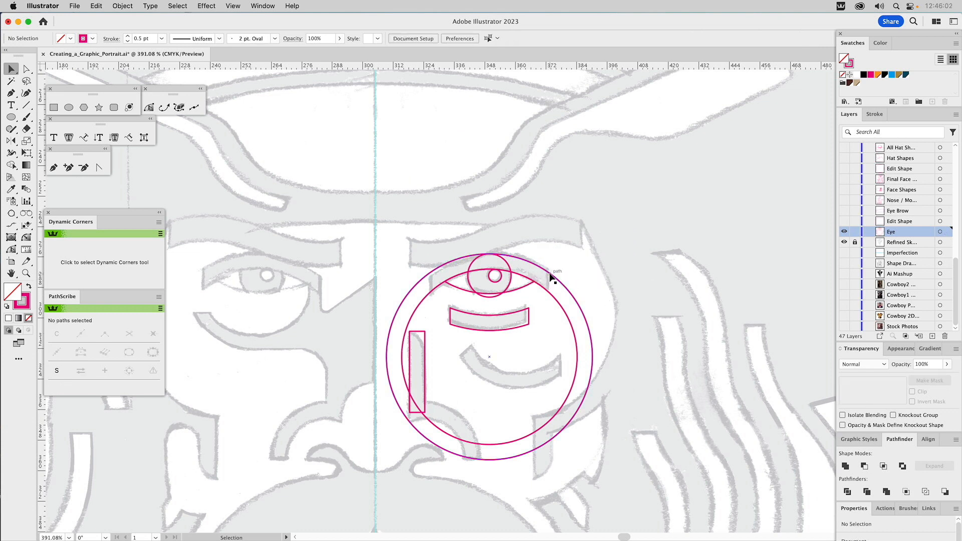
{"action": "left_click", "coordinate": [541, 289]}
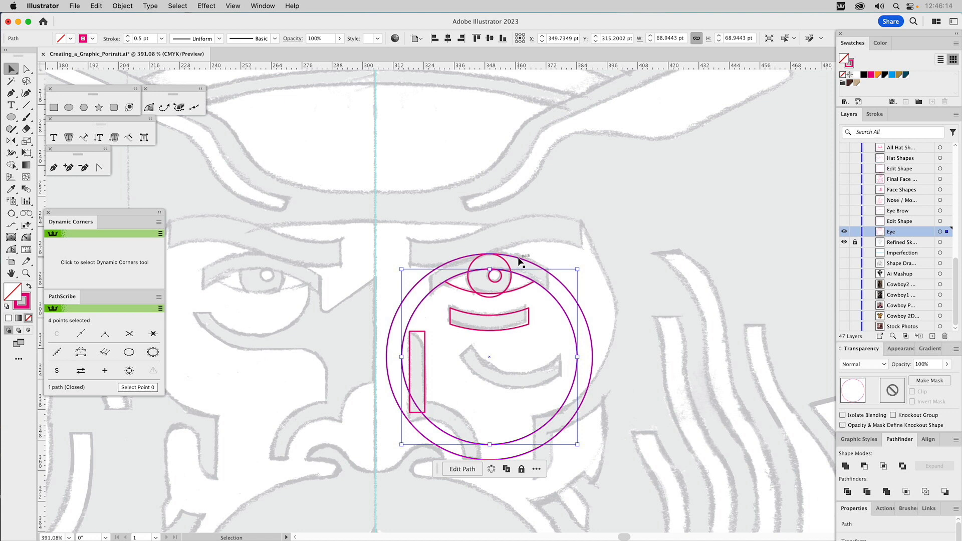
Step: On a copy of the almond eye outline, pull the upper anchor point down past the iris and fill the shape with blue
{"action": "left_click", "coordinate": [519, 289]}
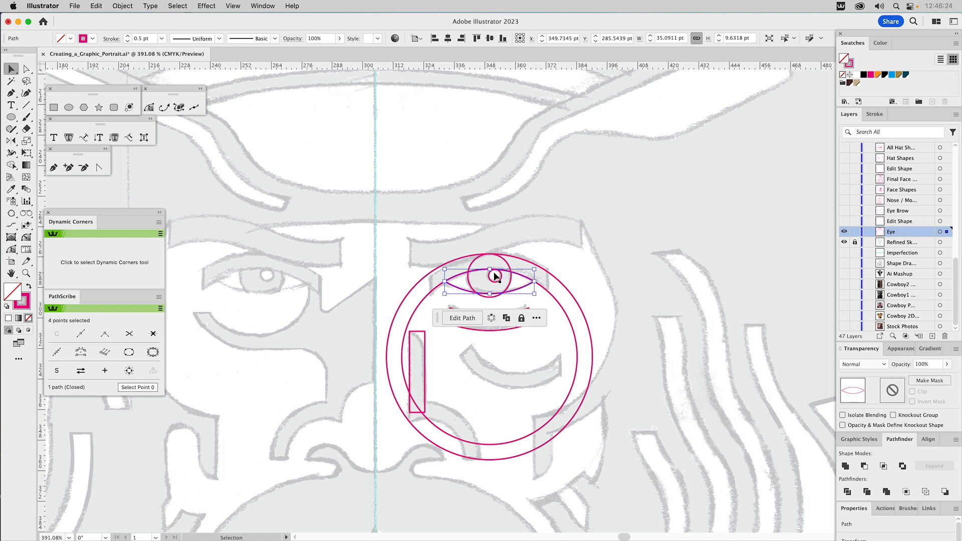
{"action": "key", "text": "a"}
{"action": "left_click_drag", "start_coordinate": [492, 276], "coordinate": [491, 329]}
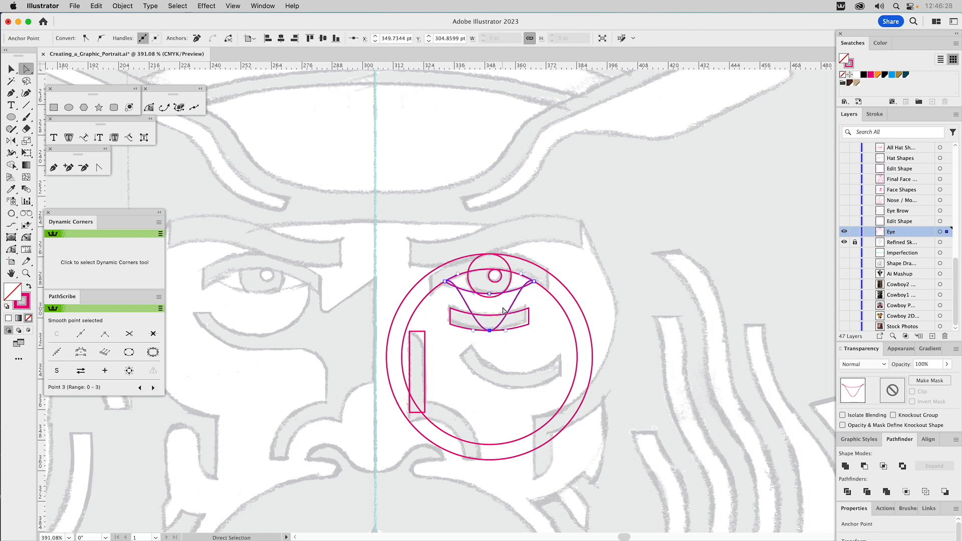
{"action": "key", "text": "v"}
{"action": "left_click", "coordinate": [892, 74]}
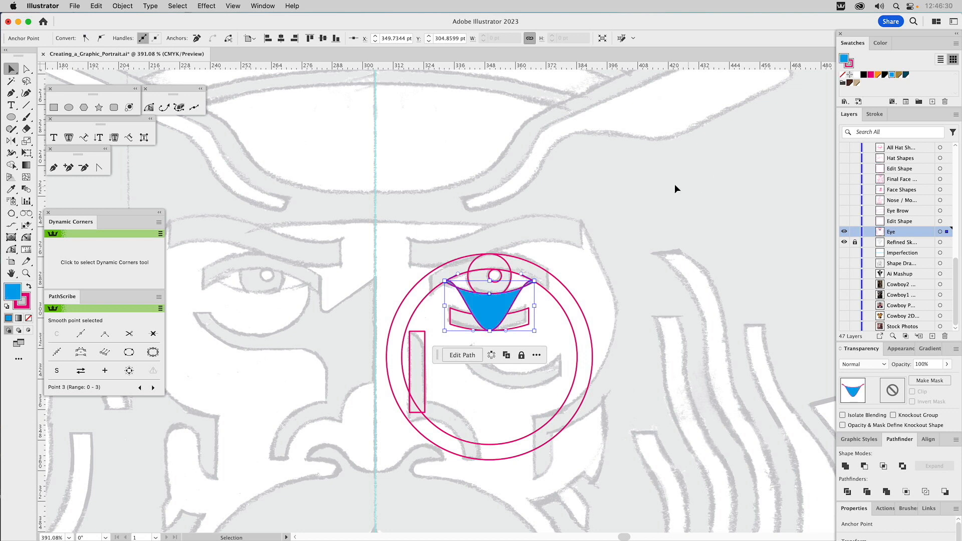
{"action": "left_click", "coordinate": [674, 184]}
{"action": "left_click", "coordinate": [489, 301]}
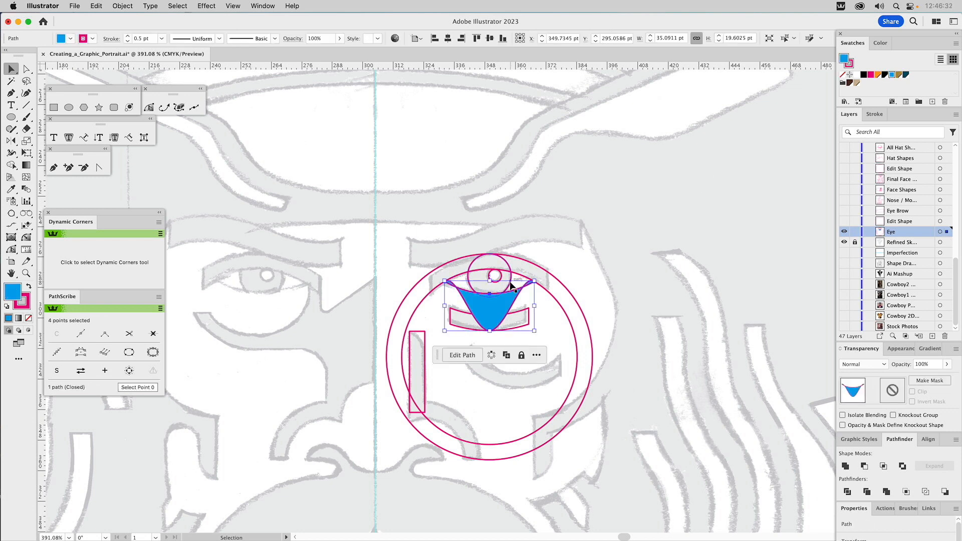
Step: Subtract the blue cutting shape from the iris circle with Minus Front to trim the iris along the lower eye edge
{"action": "left_click", "coordinate": [510, 282], "text": "shift"}
{"action": "left_click", "coordinate": [864, 466]}
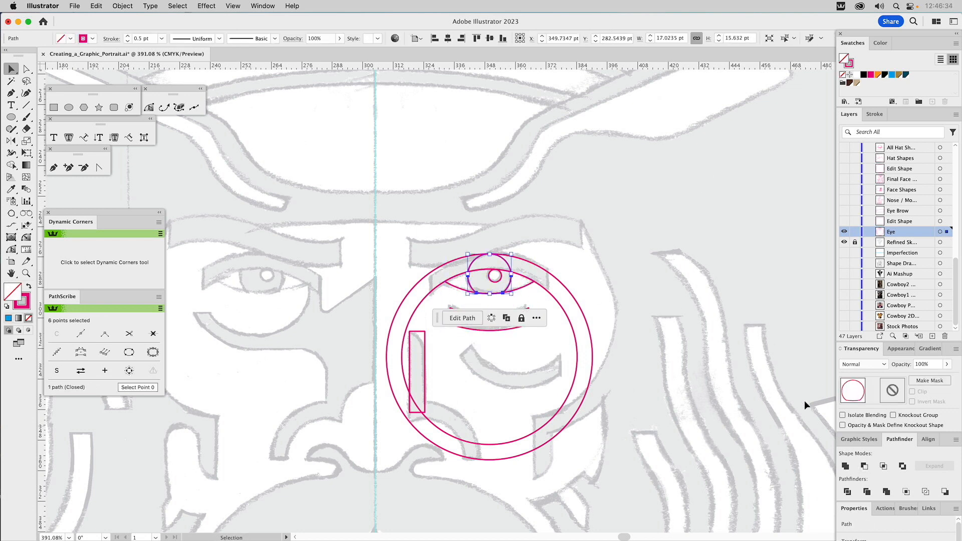
{"action": "left_click", "coordinate": [665, 278]}
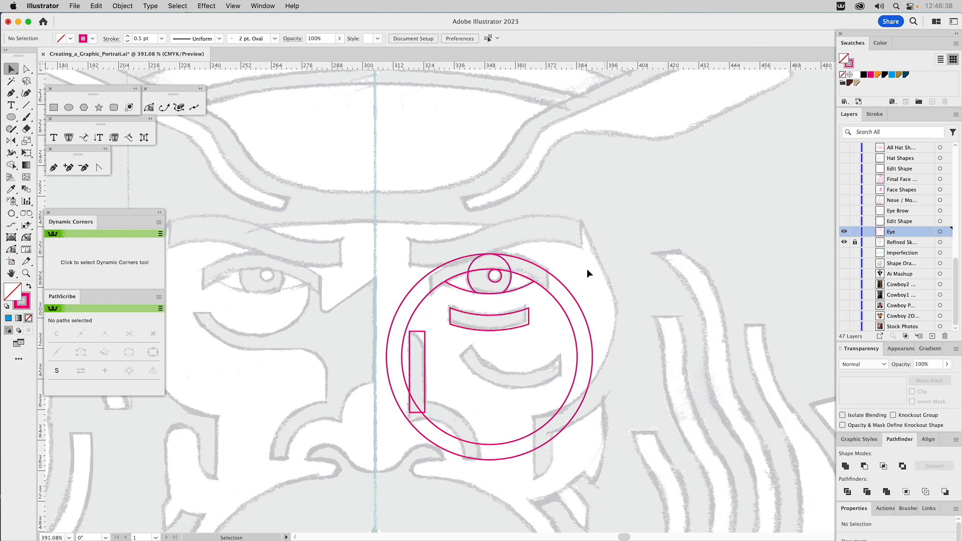
Step: Make a concentric copy of the outer large circle about 78 pt wide and intersect it with the iris to trim the iris top
{"action": "left_click", "coordinate": [520, 261]}
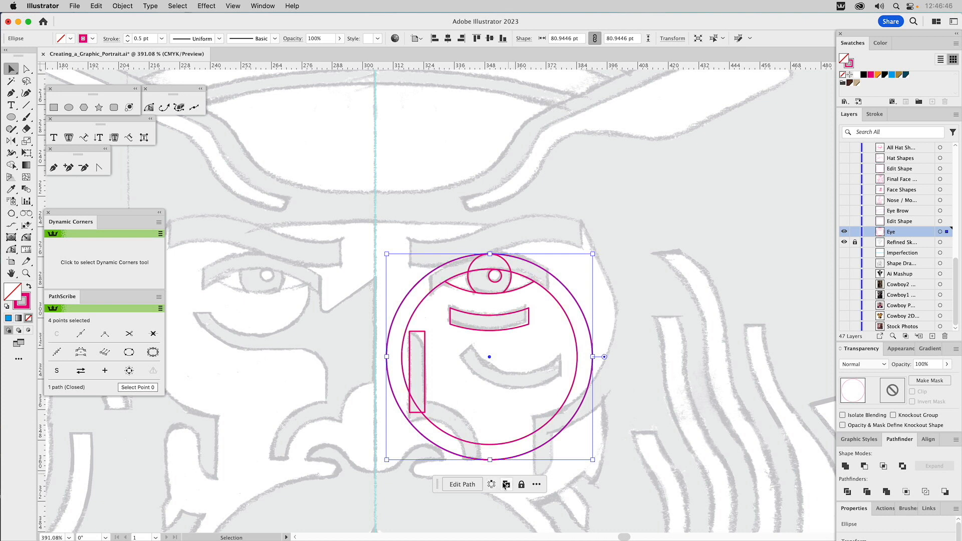
{"action": "left_click_drag", "start_coordinate": [490, 254], "coordinate": [515, 259]}
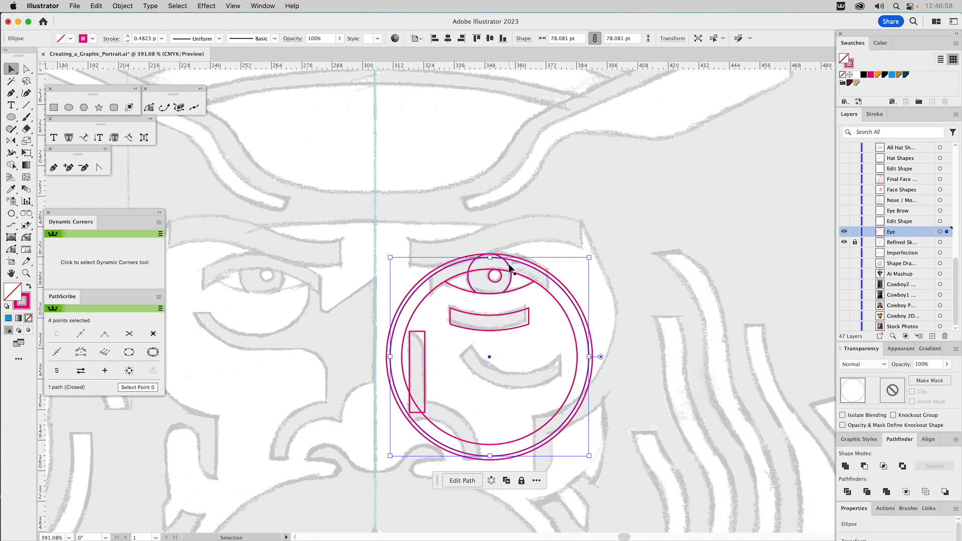
{"action": "left_click", "coordinate": [509, 269], "text": "shift"}
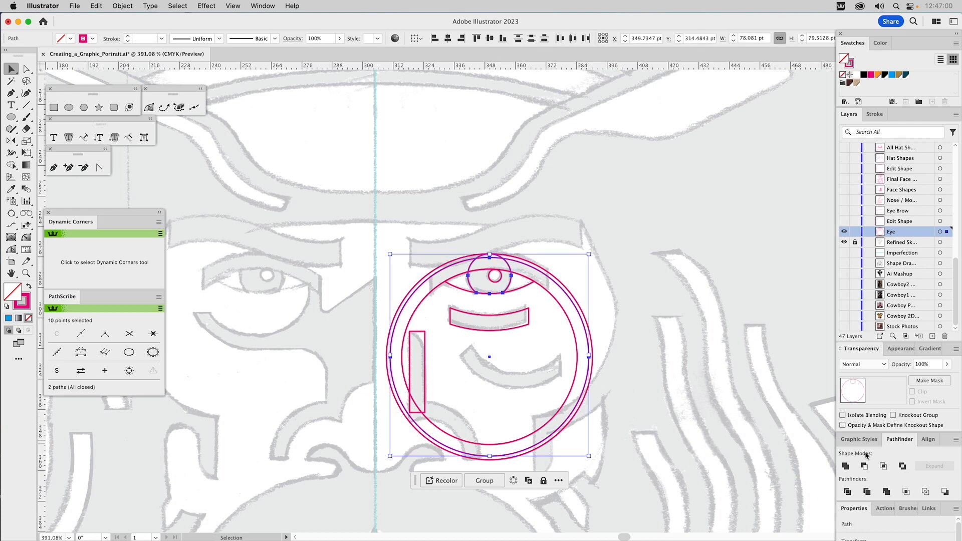
{"action": "left_click", "coordinate": [884, 465]}
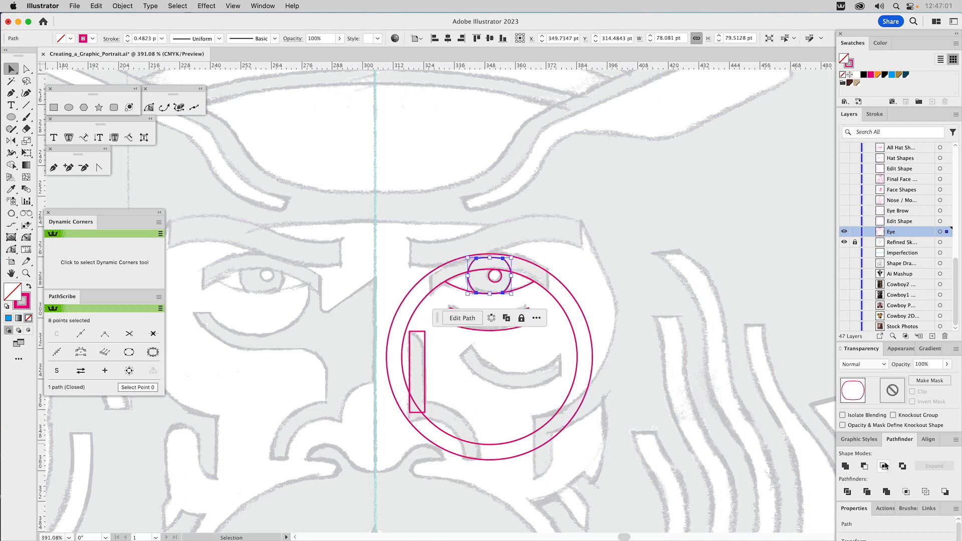
{"action": "left_click", "coordinate": [558, 217]}
Step: Subtract the inner large circle from the outer one with Minus Front and fill the resulting ring with blue
{"action": "left_click", "coordinate": [551, 295]}
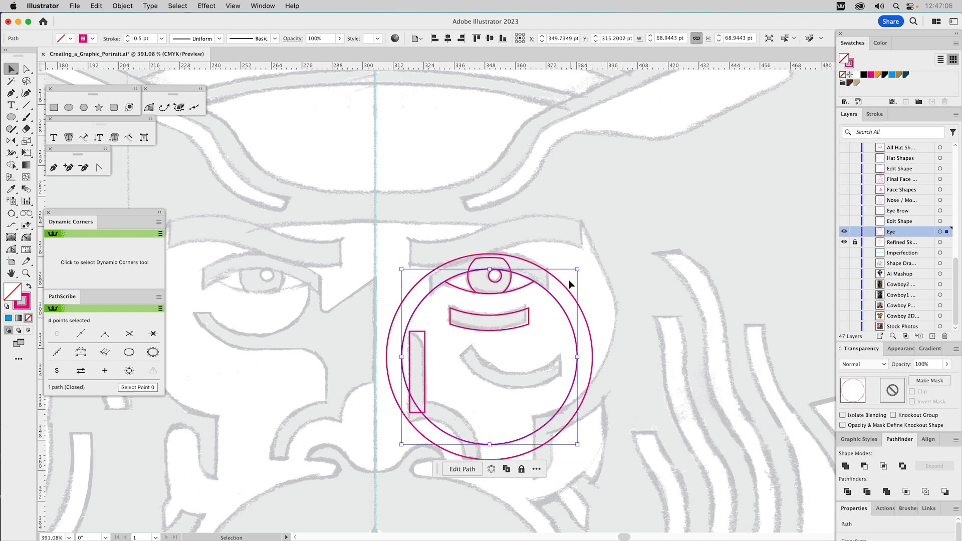
{"action": "left_click", "coordinate": [562, 293], "text": "shift"}
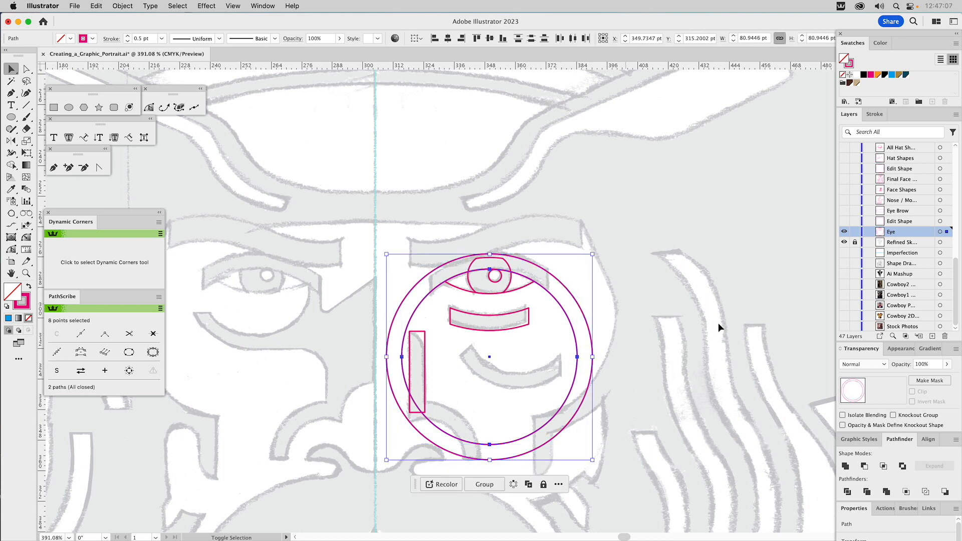
{"action": "left_click", "coordinate": [864, 466]}
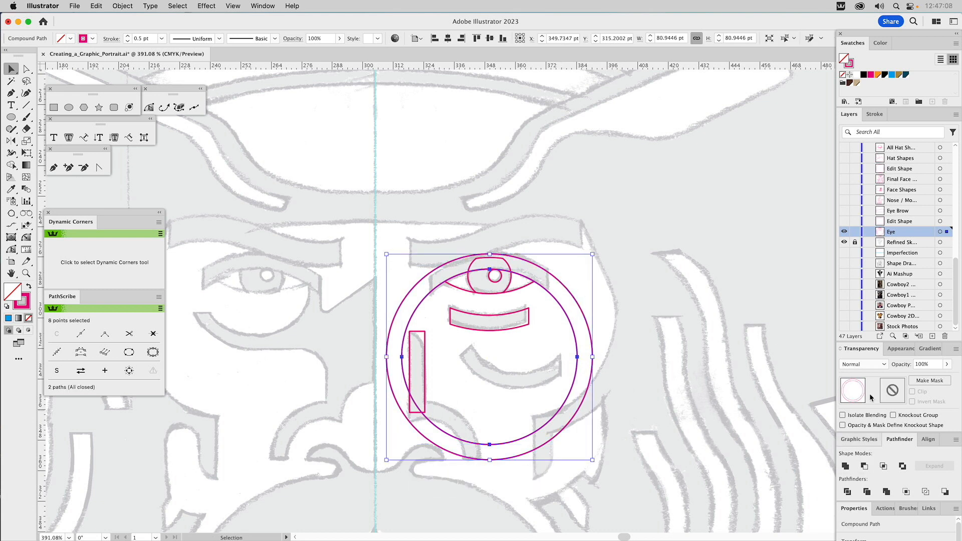
{"action": "left_click", "coordinate": [892, 75]}
{"action": "left_click", "coordinate": [744, 202]}
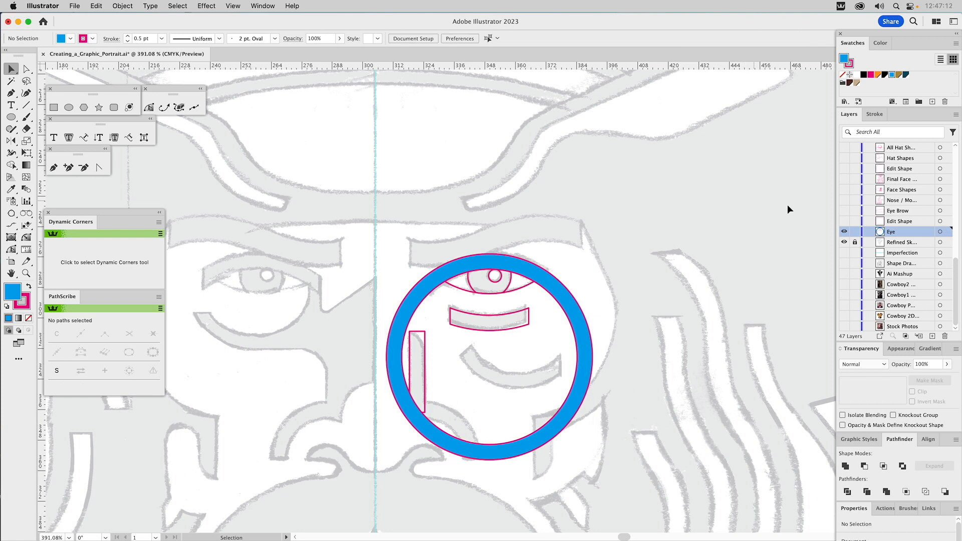
Step: Show the Edit Shape layer below Eye Brow and intersect its rectangle with the blue ring to form the upper eyelid
{"action": "left_click", "coordinate": [844, 221]}
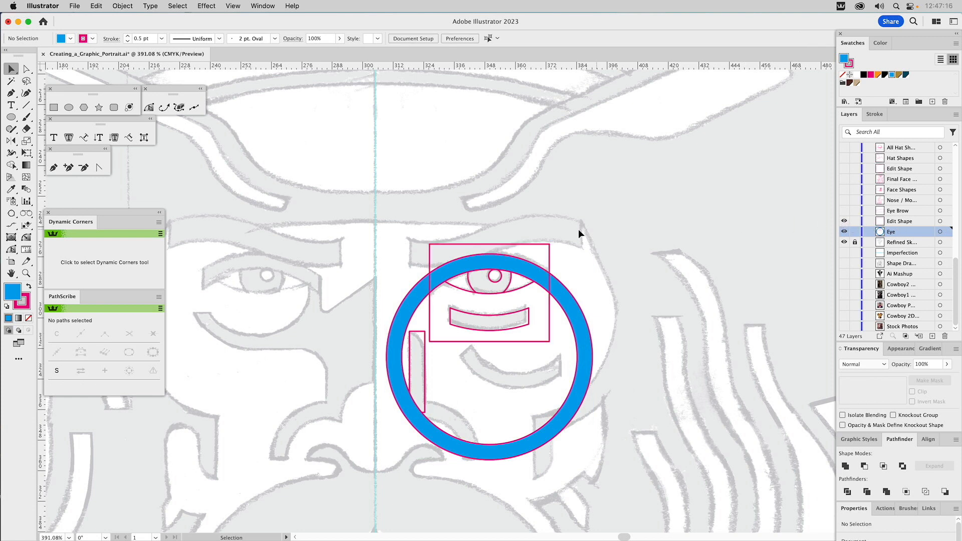
{"action": "left_click", "coordinate": [499, 244]}
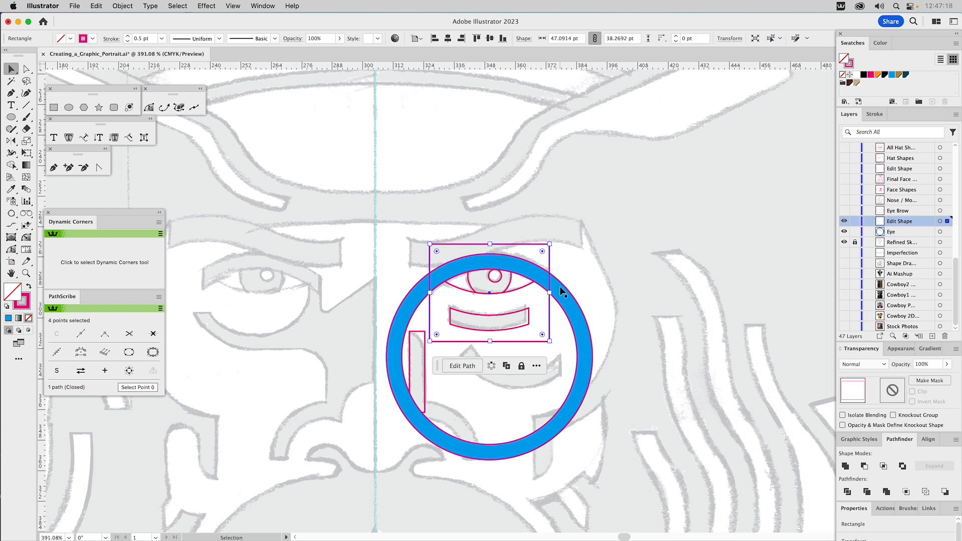
{"action": "left_click", "coordinate": [560, 286], "text": "shift"}
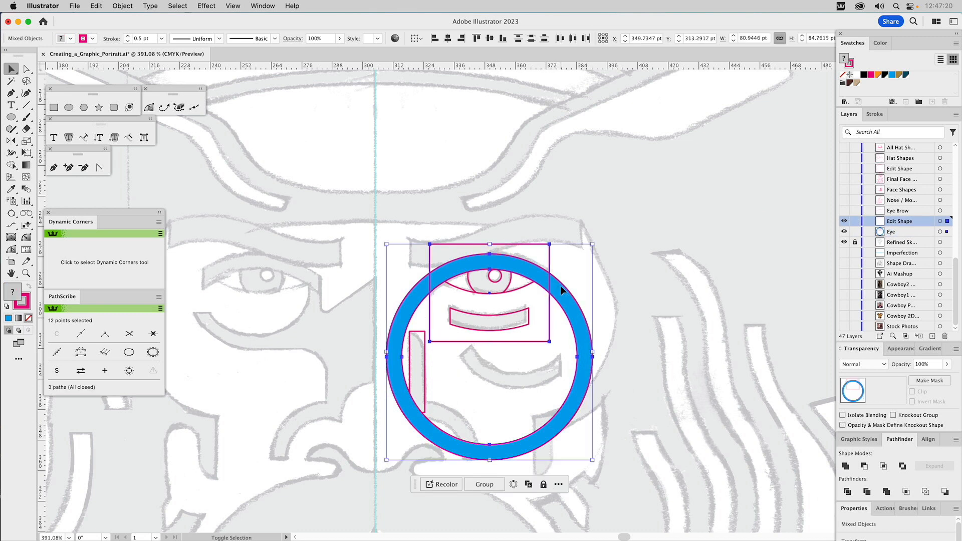
{"action": "left_click", "coordinate": [884, 466]}
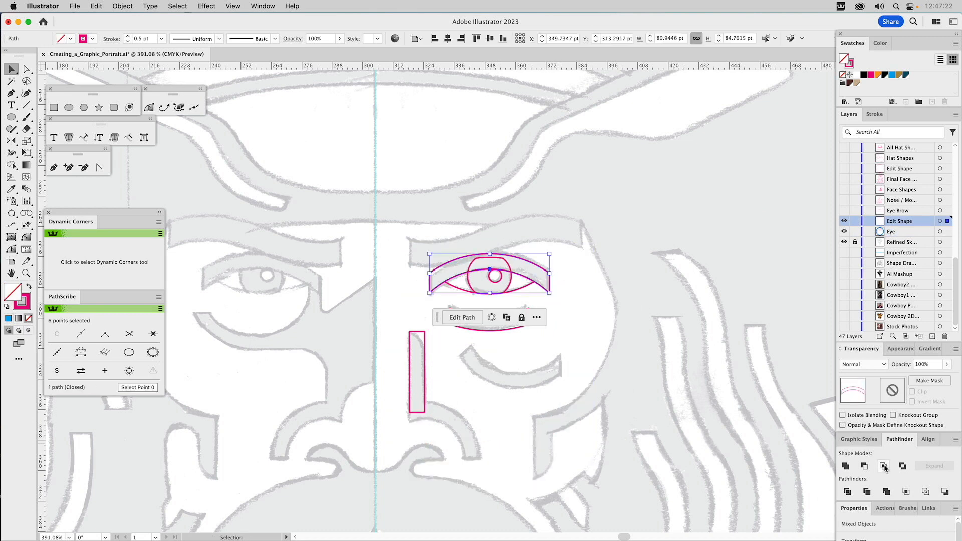
{"action": "left_click", "coordinate": [658, 287]}
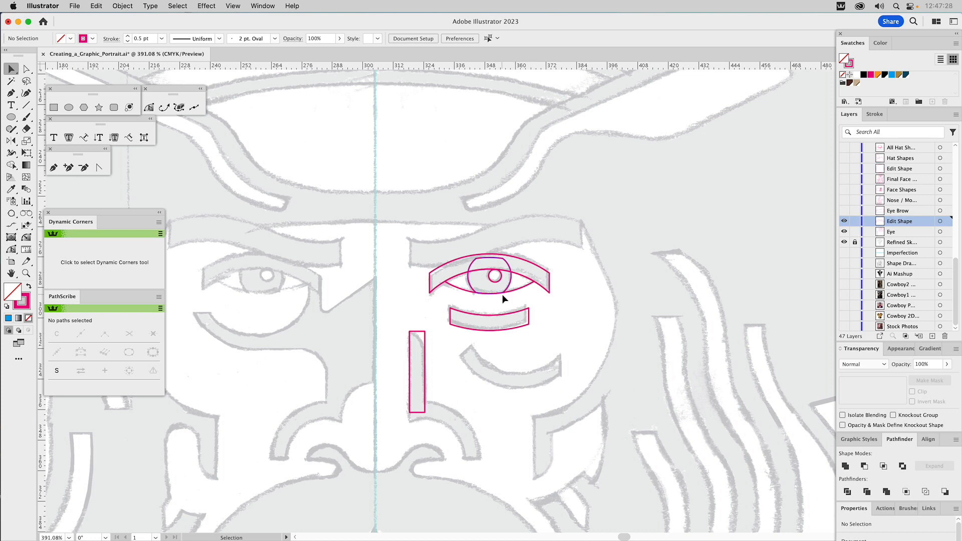
{"action": "left_click", "coordinate": [512, 279]}
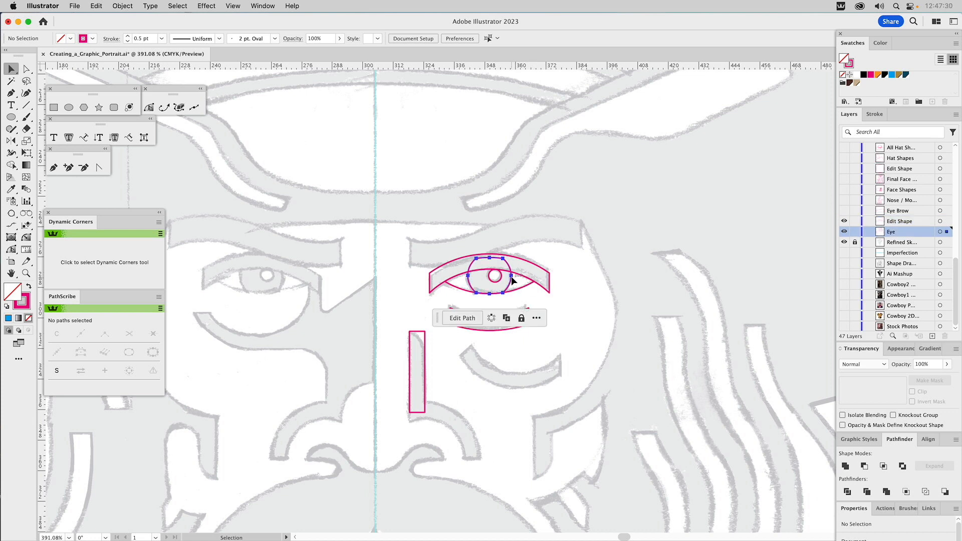
{"action": "left_click", "coordinate": [530, 262], "text": "shift"}
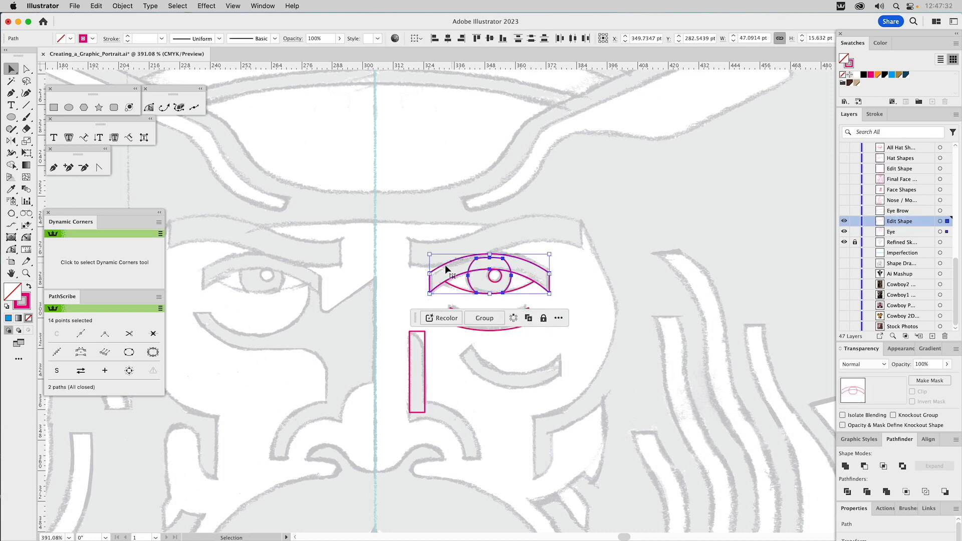
{"action": "left_click", "coordinate": [484, 230]}
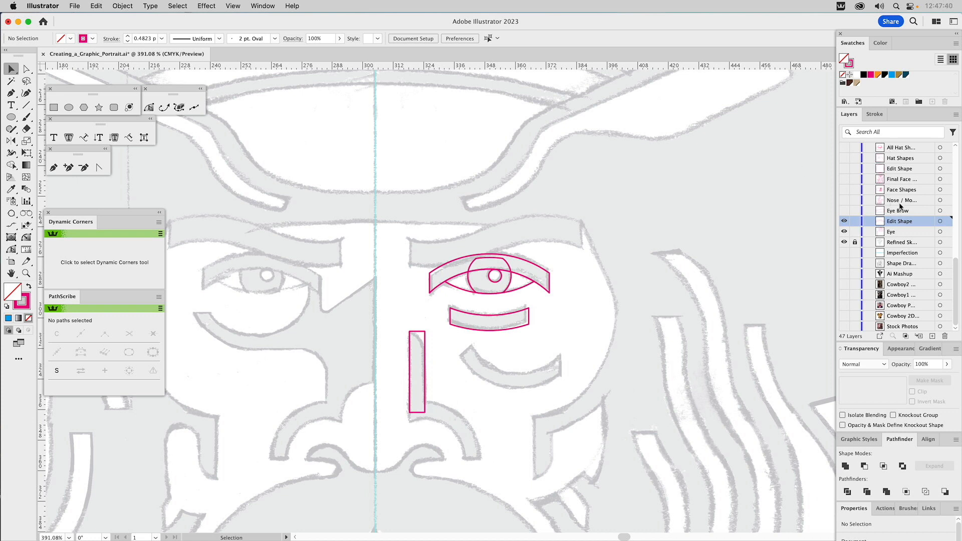
Step: Show the Tolerances layer and examine its four rectangles over the hat brim beside the face
{"action": "scroll", "coordinate": [900, 204], "scroll_direction": "up", "scroll_amount": 5}
{"action": "scroll", "coordinate": [900, 202], "scroll_direction": "up", "scroll_amount": 10}
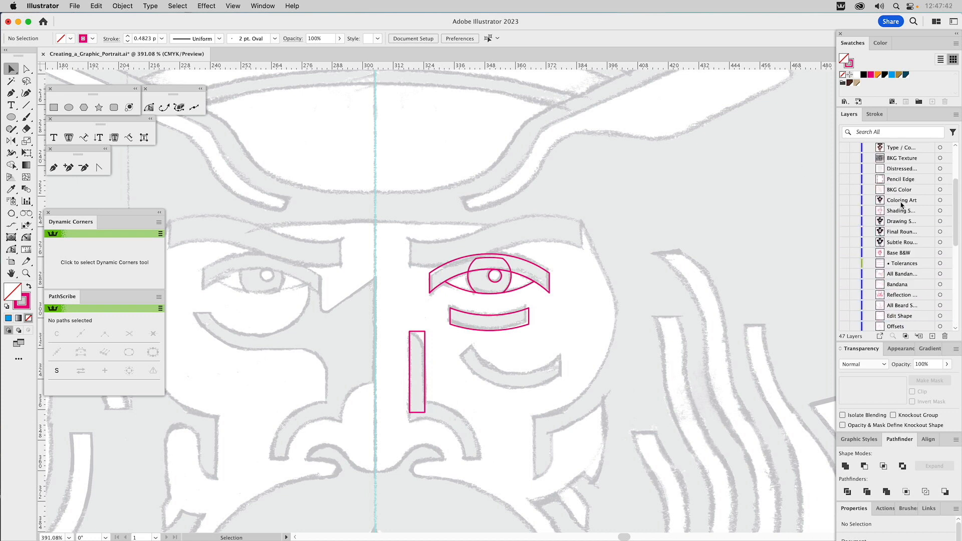
{"action": "scroll", "coordinate": [900, 203], "scroll_direction": "up", "scroll_amount": 2}
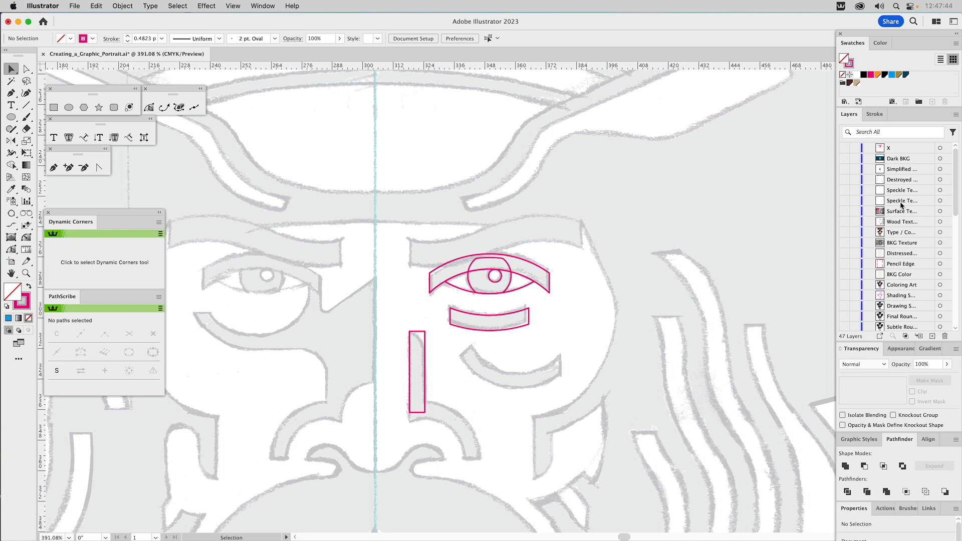
{"action": "scroll", "coordinate": [900, 204], "scroll_direction": "down", "scroll_amount": 4}
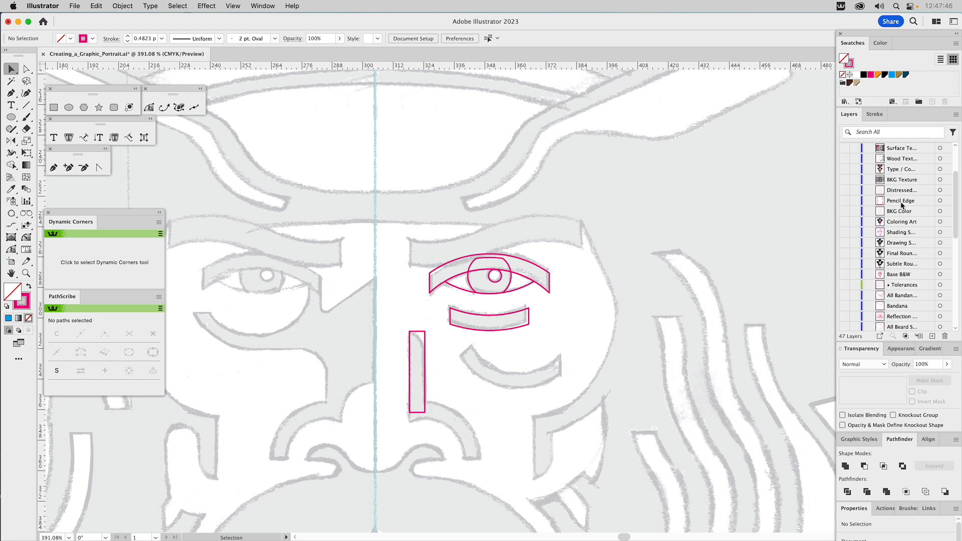
{"action": "left_click", "coordinate": [844, 285]}
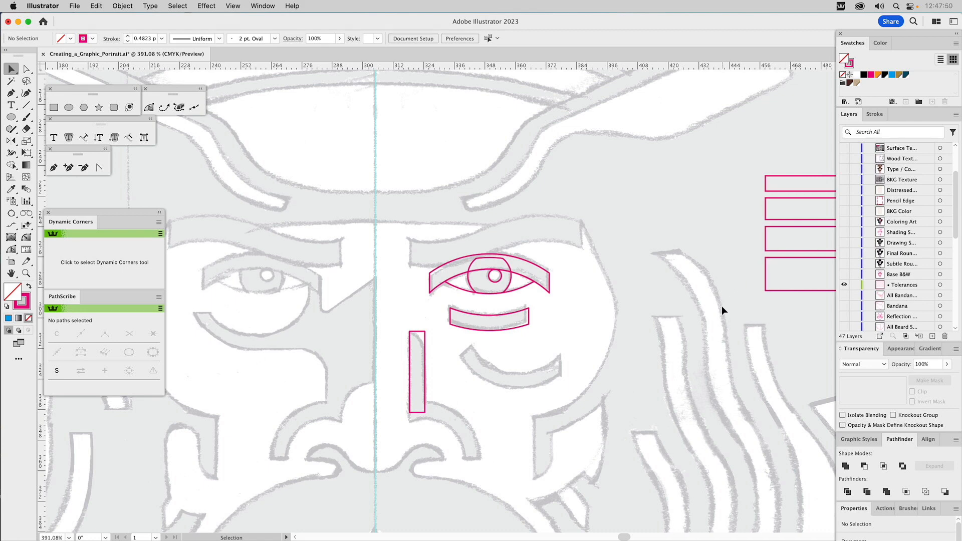
{"action": "key", "text": "super+0"}
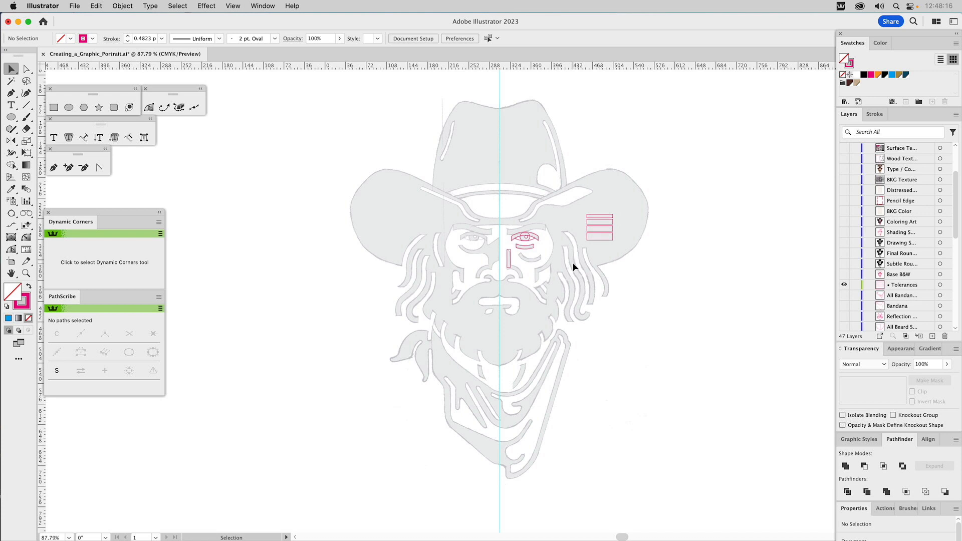
{"action": "key", "text": "z"}
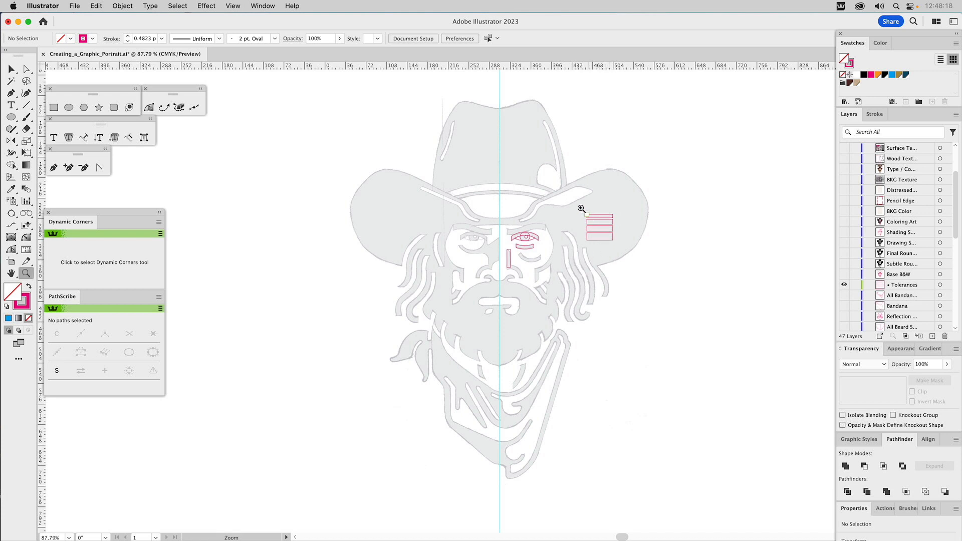
{"action": "left_click_drag", "start_coordinate": [550, 208], "coordinate": [654, 346]}
{"action": "key", "text": "v"}
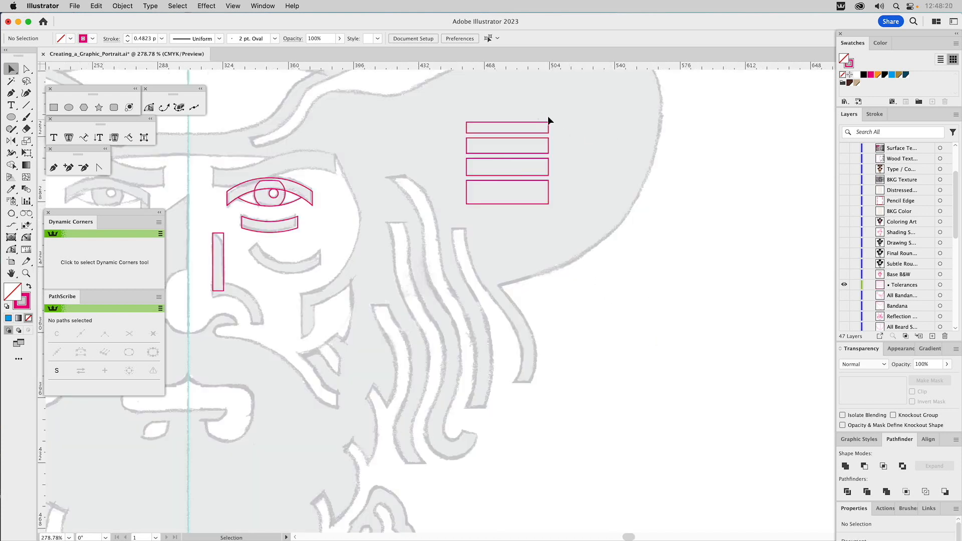
Step: Check the thickness of each of the four tolerance rectangles on the hat brim, going through the set twice
{"action": "left_click", "coordinate": [507, 129]}
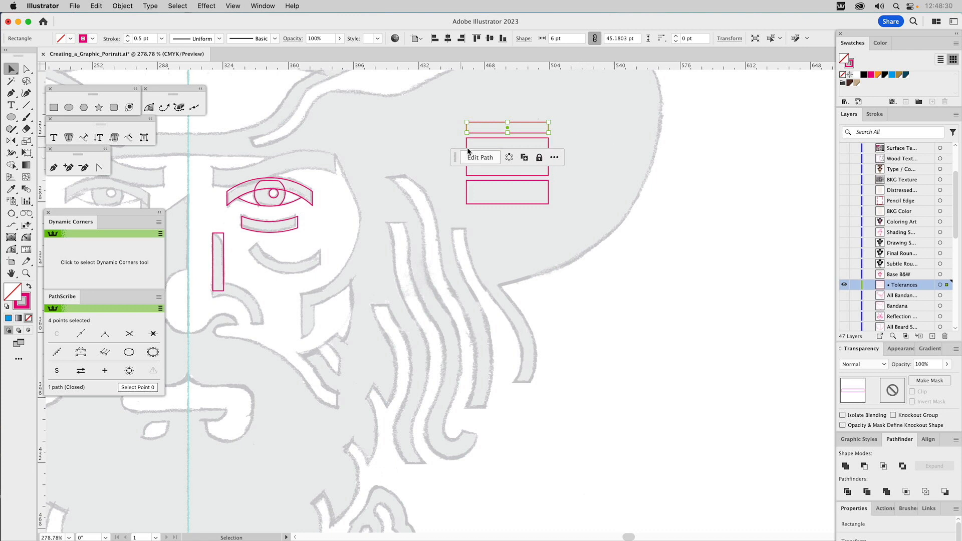
{"action": "left_click_drag", "start_coordinate": [455, 157], "coordinate": [614, 160]}
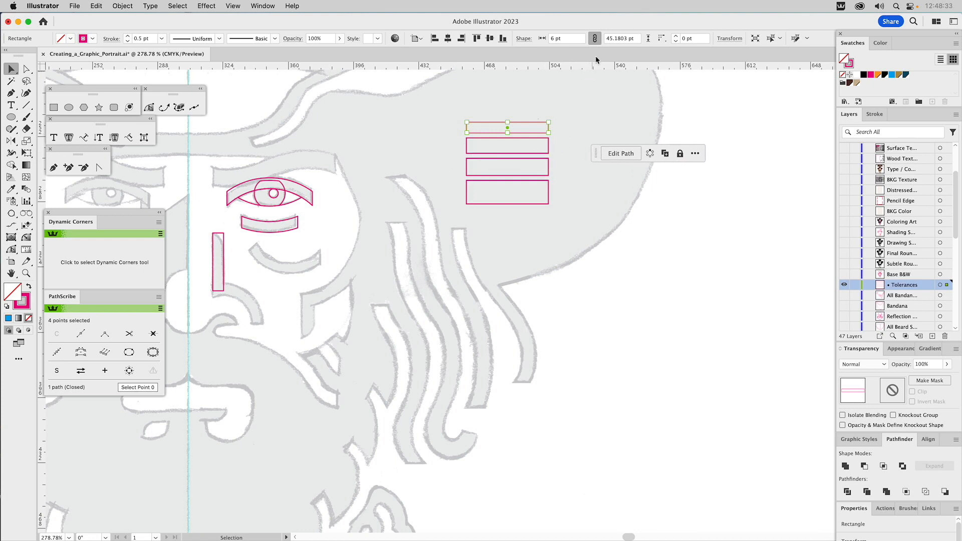
{"action": "left_click", "coordinate": [548, 145]}
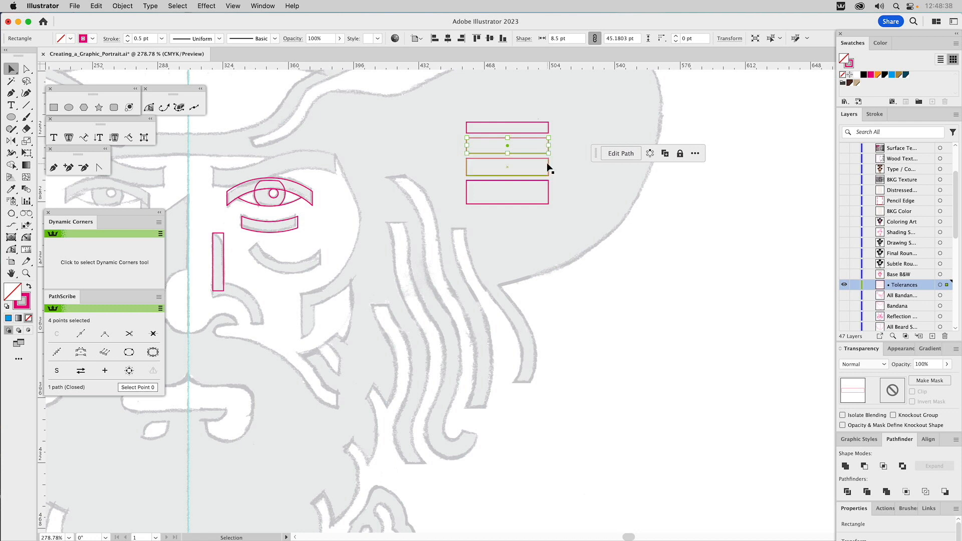
{"action": "left_click", "coordinate": [549, 165]}
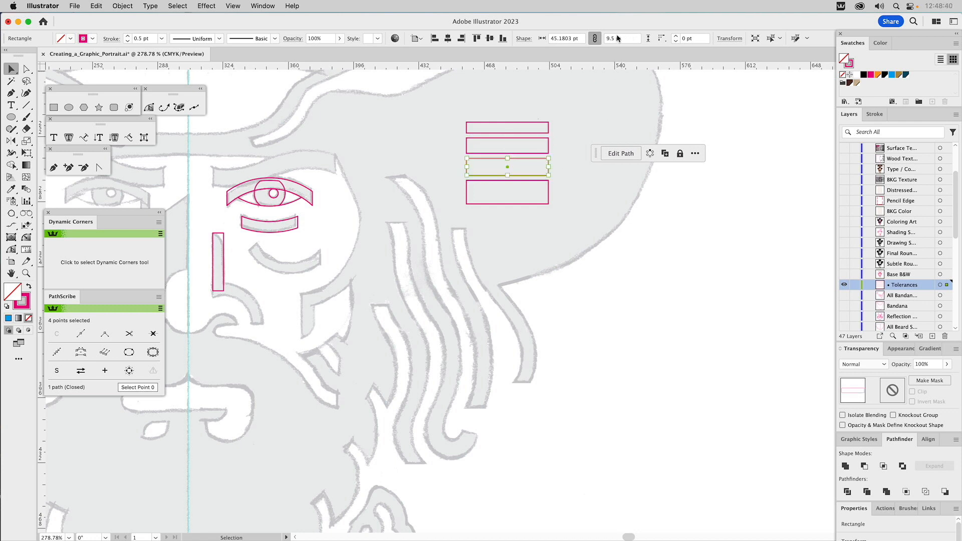
{"action": "left_click", "coordinate": [549, 190]}
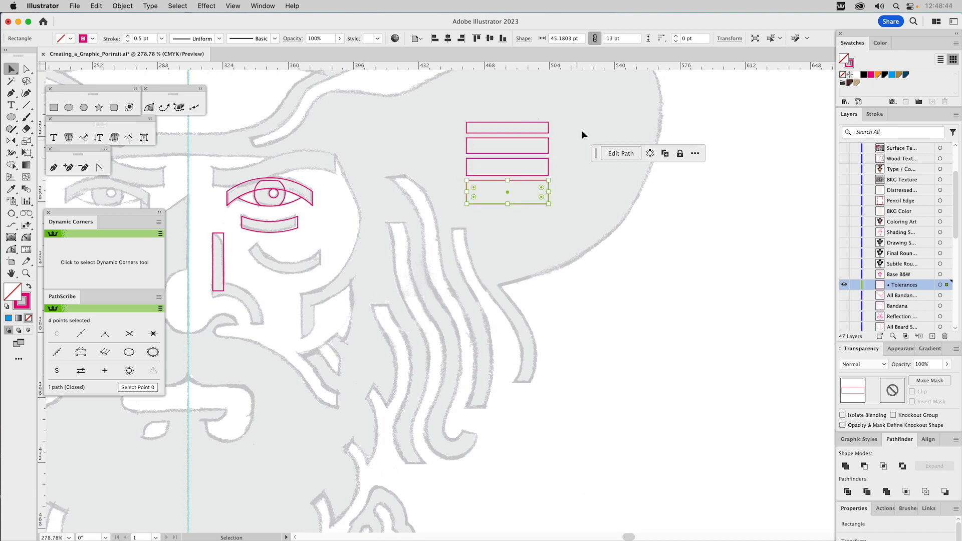
{"action": "left_click", "coordinate": [548, 128]}
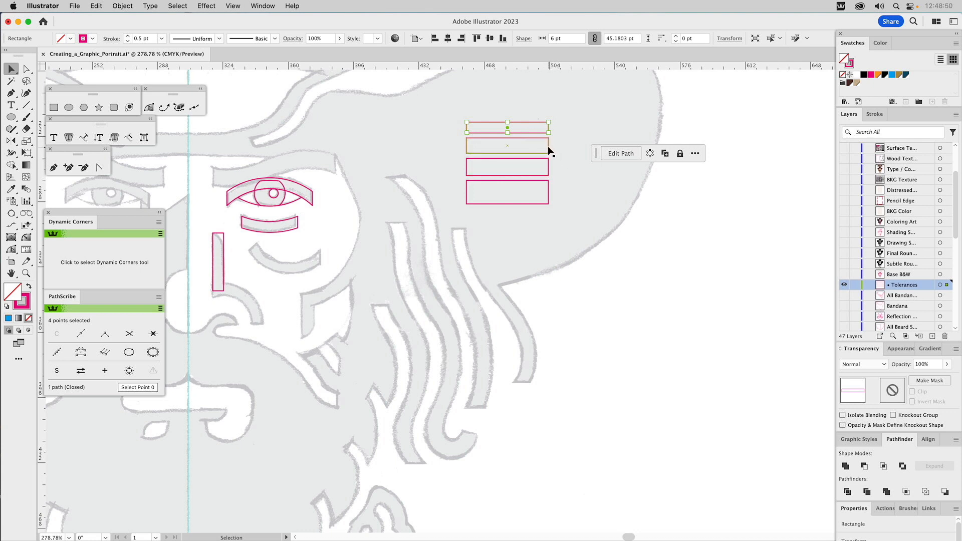
{"action": "left_click", "coordinate": [548, 148]}
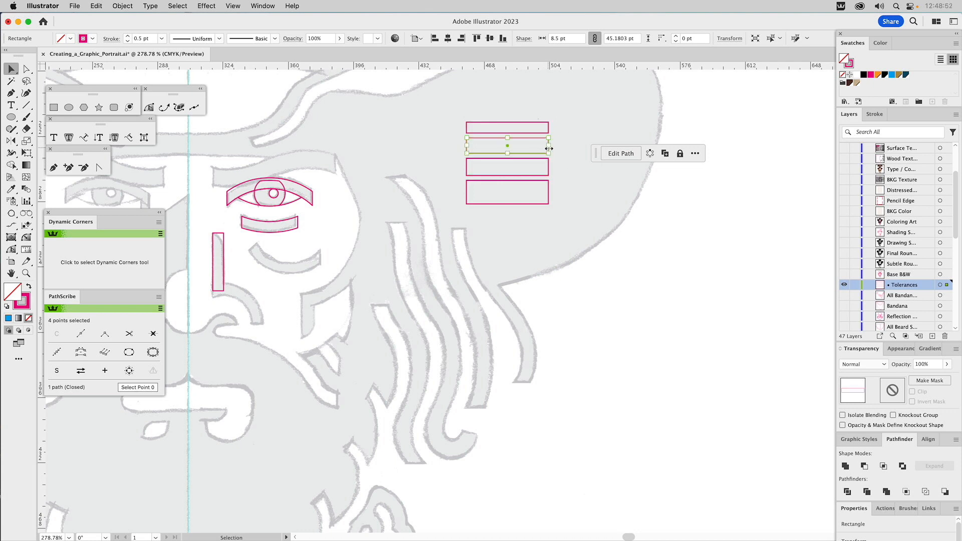
{"action": "left_click", "coordinate": [548, 170]}
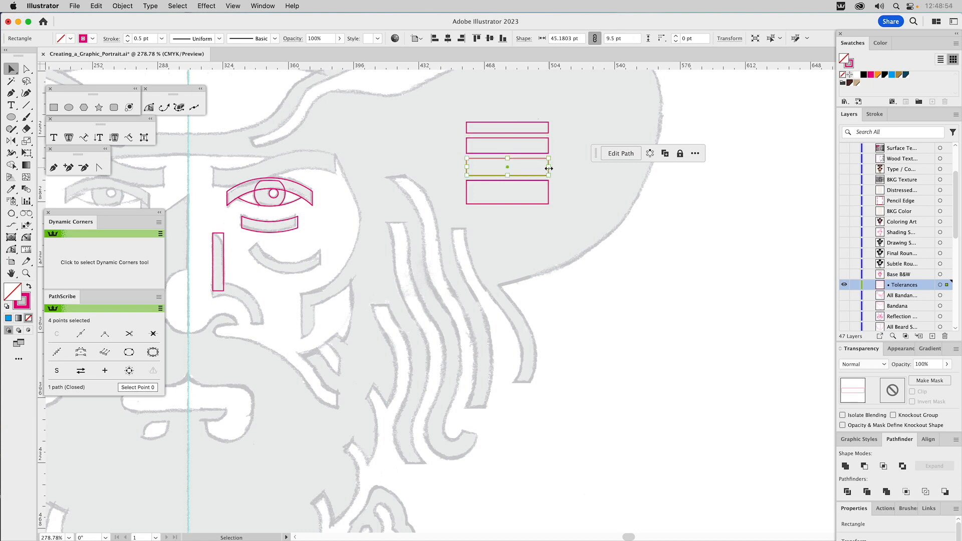
{"action": "left_click", "coordinate": [548, 196]}
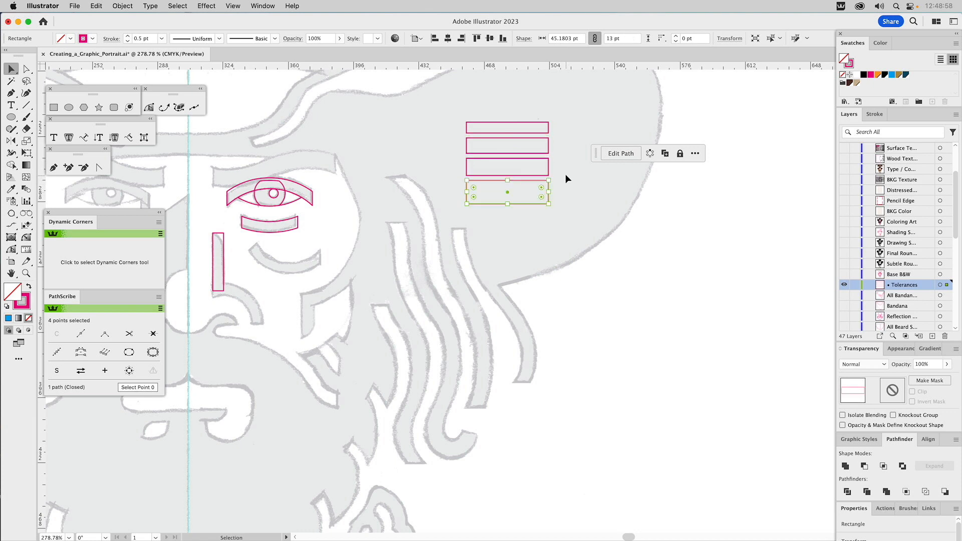
{"action": "left_click", "coordinate": [566, 178]}
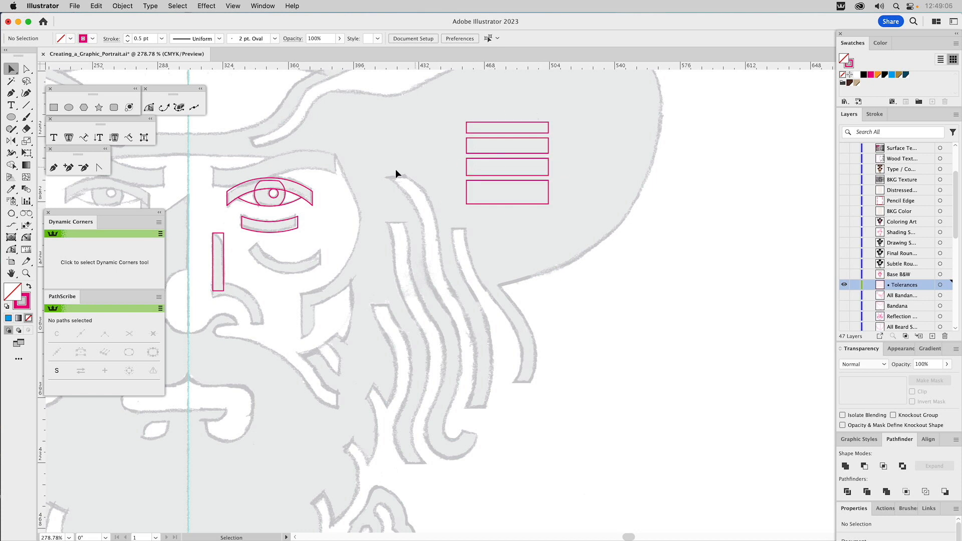
Step: Compare the upper eyelid and the curved shape below the eye with the thinnest tolerance bar
{"action": "left_click_drag", "start_coordinate": [355, 164], "coordinate": [494, 168]}
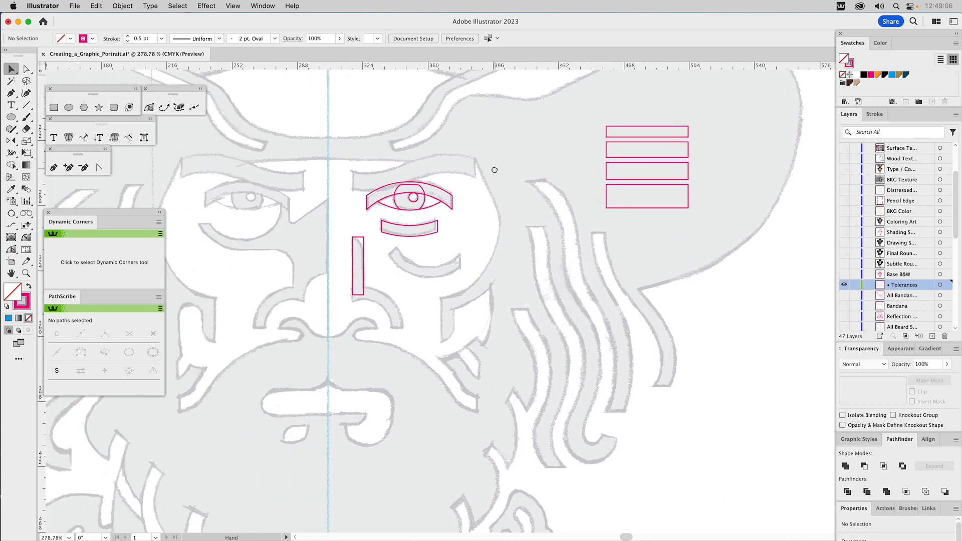
{"action": "left_click", "coordinate": [445, 192]}
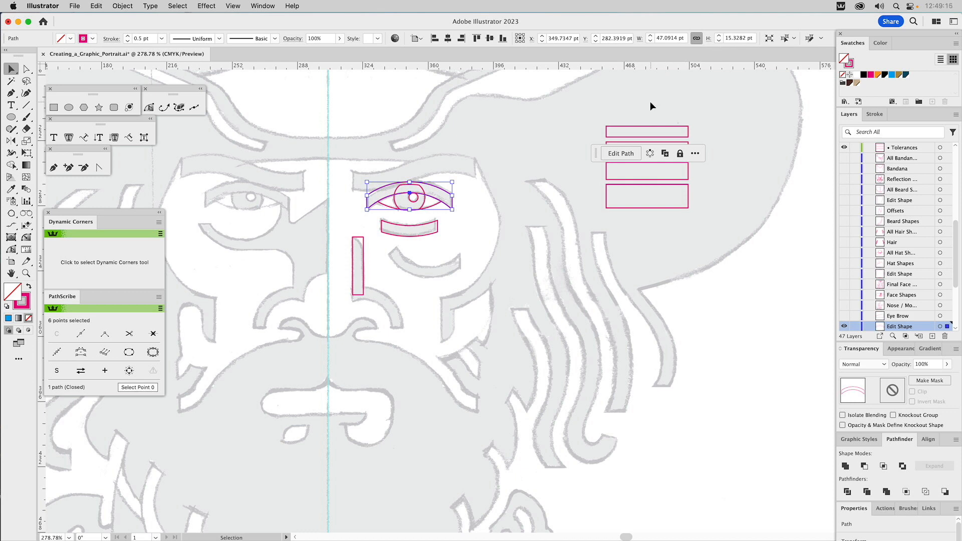
{"action": "left_click", "coordinate": [630, 128]}
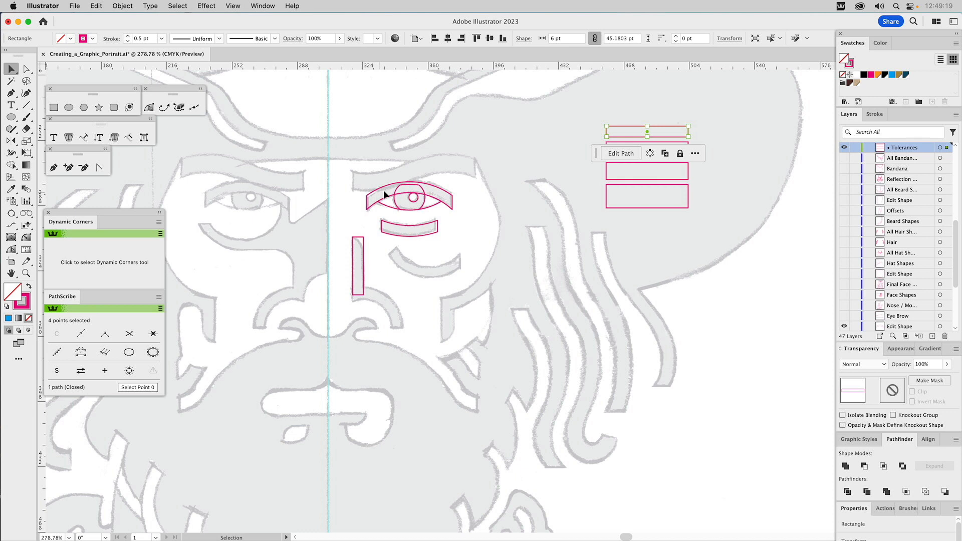
{"action": "left_click", "coordinate": [499, 170]}
{"action": "left_click", "coordinate": [433, 234]}
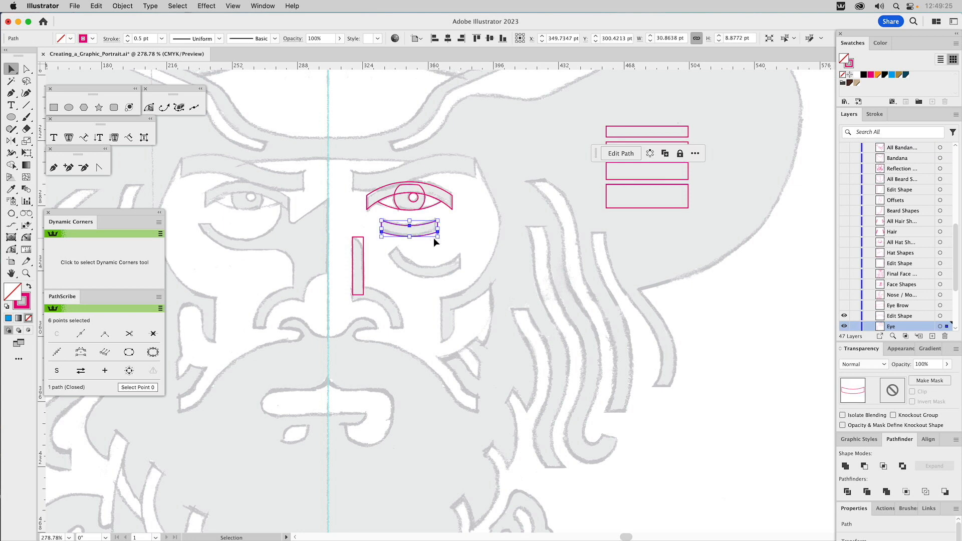
{"action": "left_click", "coordinate": [506, 220]}
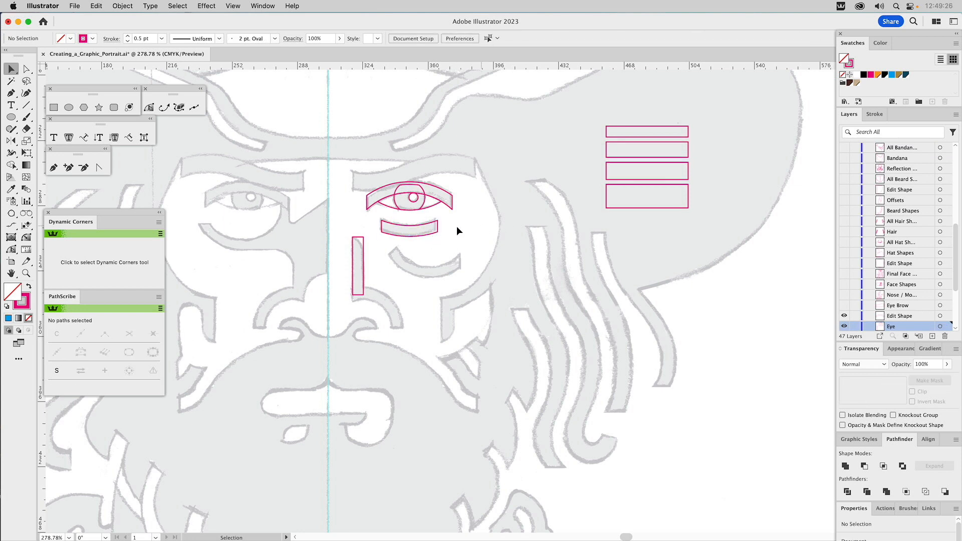
Step: Round the upper-right corner of the narrow upright rectangle beside the nose to follow the sketch
{"action": "left_click", "coordinate": [362, 246]}
{"action": "key", "text": "a"}
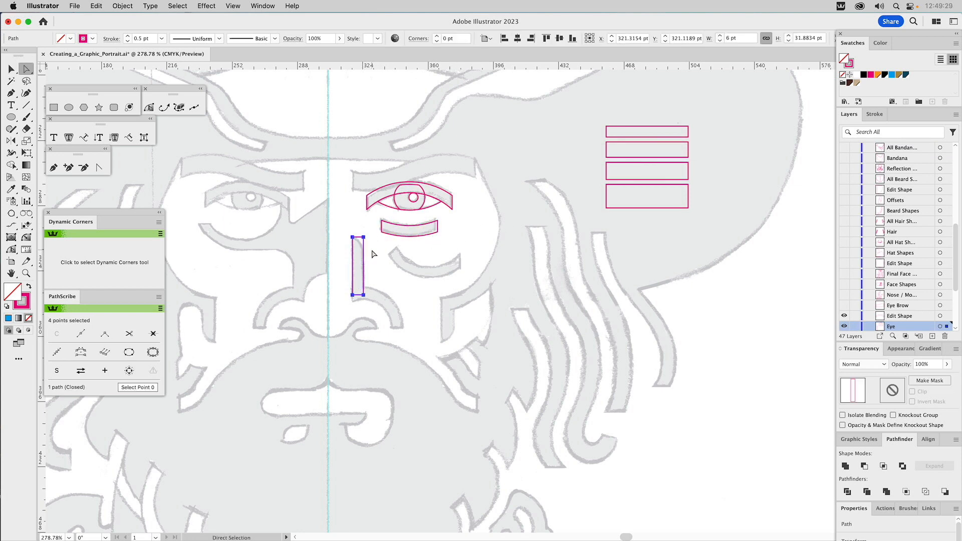
{"action": "left_click", "coordinate": [363, 237]}
{"action": "left_click_drag", "start_coordinate": [356, 244], "coordinate": [364, 279]}
{"action": "left_click", "coordinate": [392, 286]}
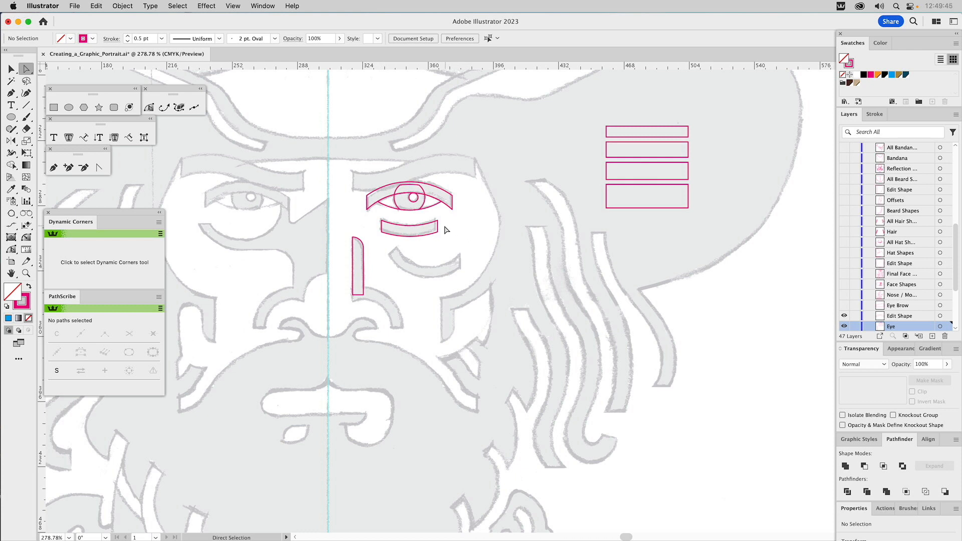
{"action": "left_click_drag", "start_coordinate": [355, 239], "coordinate": [366, 239]}
Step: Show the Eye Brow layer and inspect its wavy shape's upper anchor points against the third tolerance bar
{"action": "left_click", "coordinate": [843, 306]}
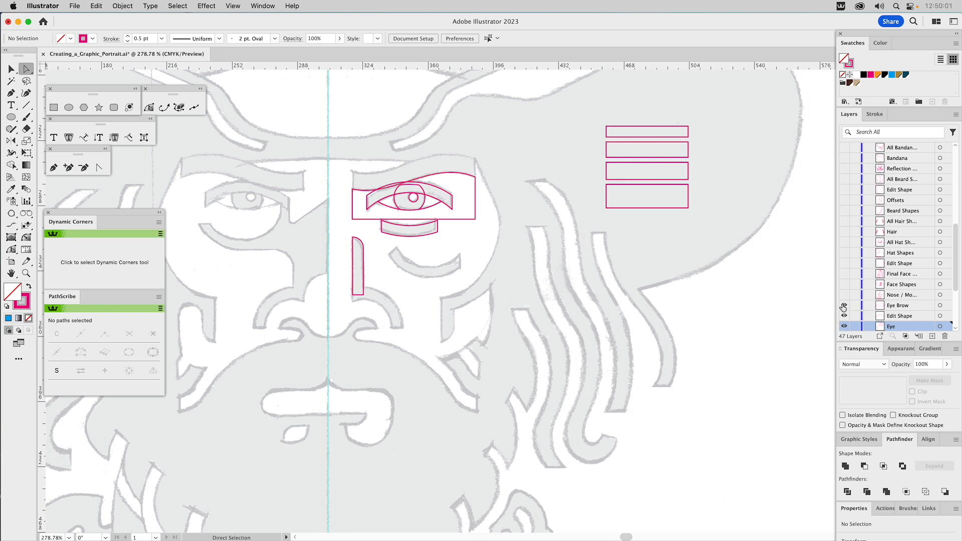
{"action": "key", "text": "v"}
{"action": "left_click", "coordinate": [458, 174]}
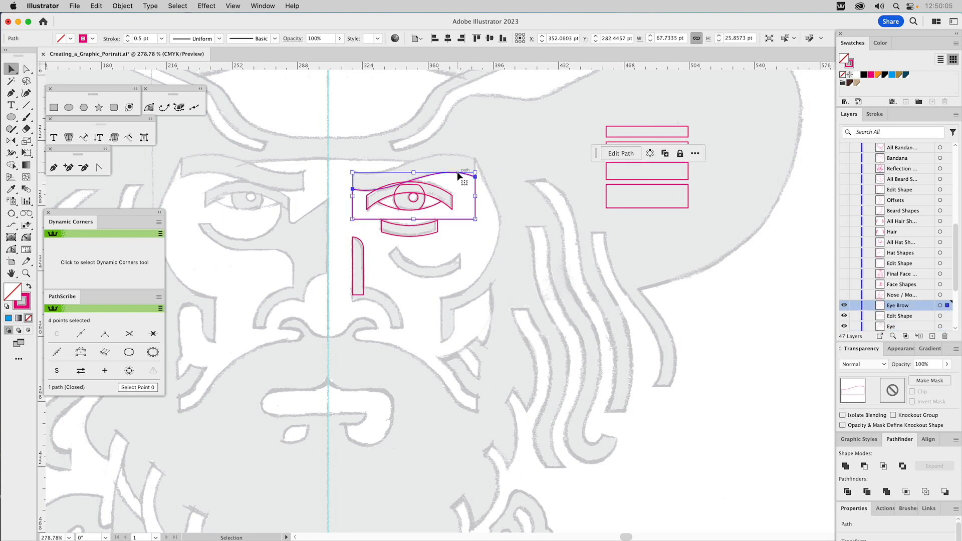
{"action": "key", "text": "a"}
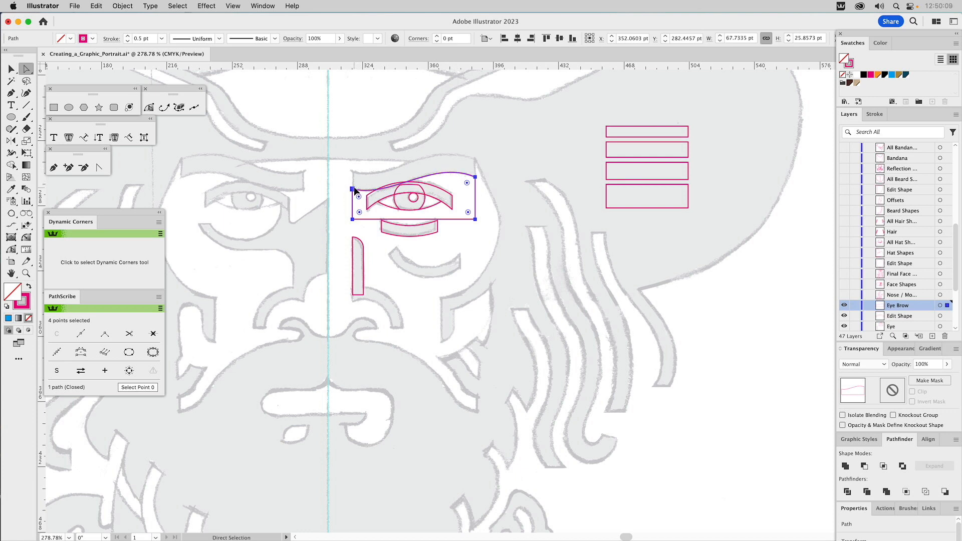
{"action": "left_click", "coordinate": [353, 190]}
{"action": "left_click", "coordinate": [475, 177], "text": "shift"}
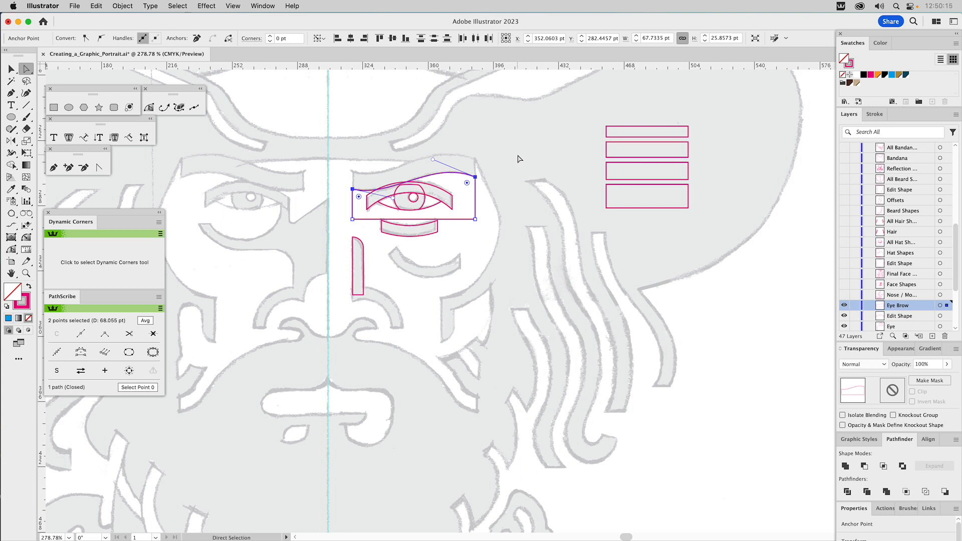
{"action": "left_click", "coordinate": [518, 158]}
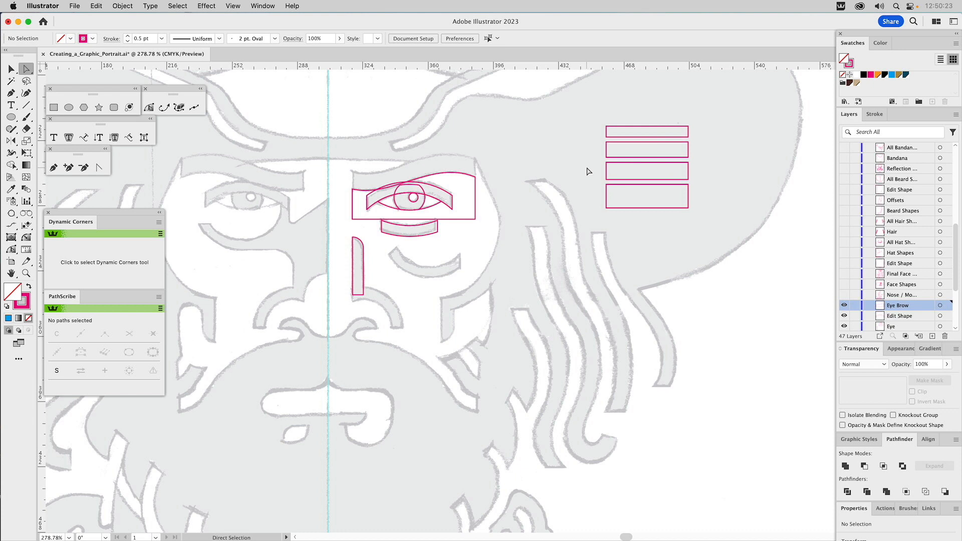
{"action": "left_click", "coordinate": [615, 175]}
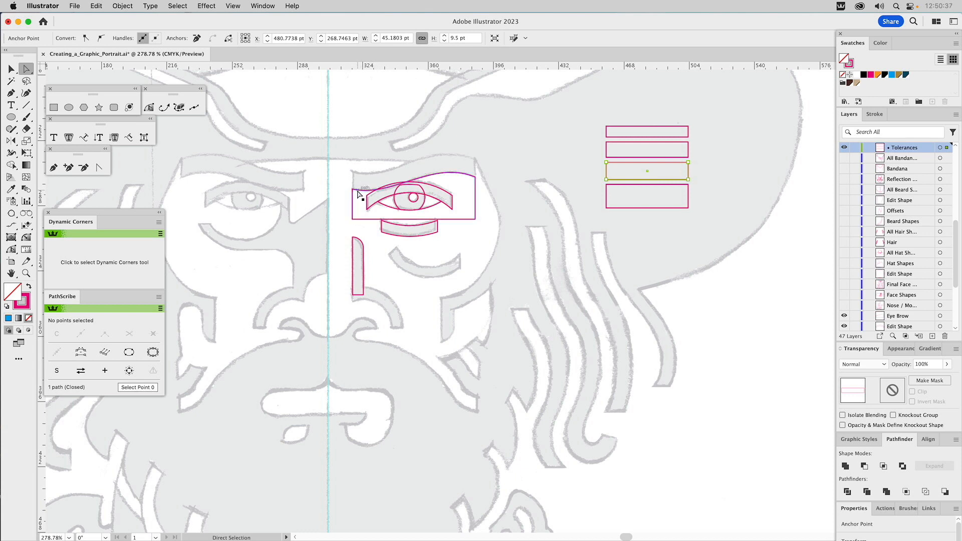
{"action": "key", "text": "v"}
{"action": "left_click", "coordinate": [539, 153]}
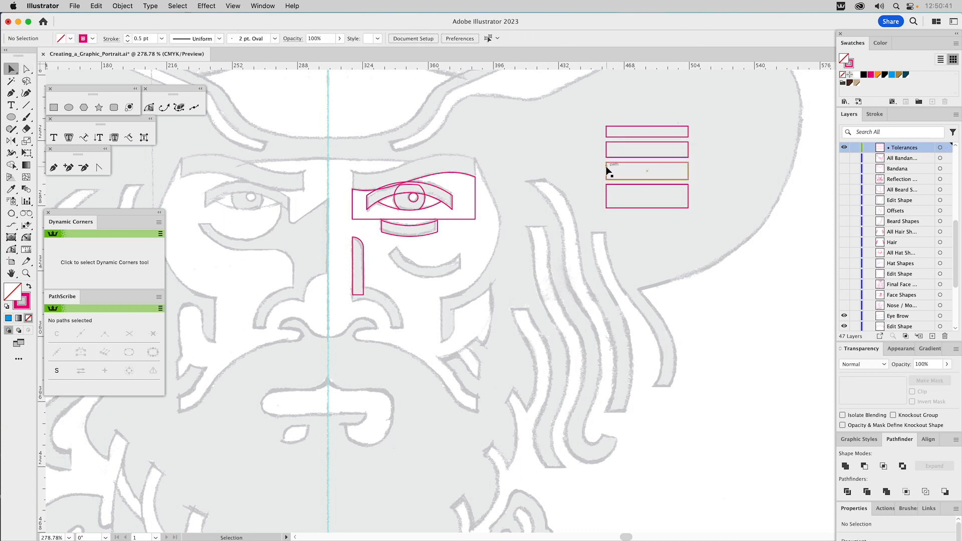
Step: Hide the floating contextual task bar that covers the tolerance rectangles
{"action": "left_click", "coordinate": [606, 171]}
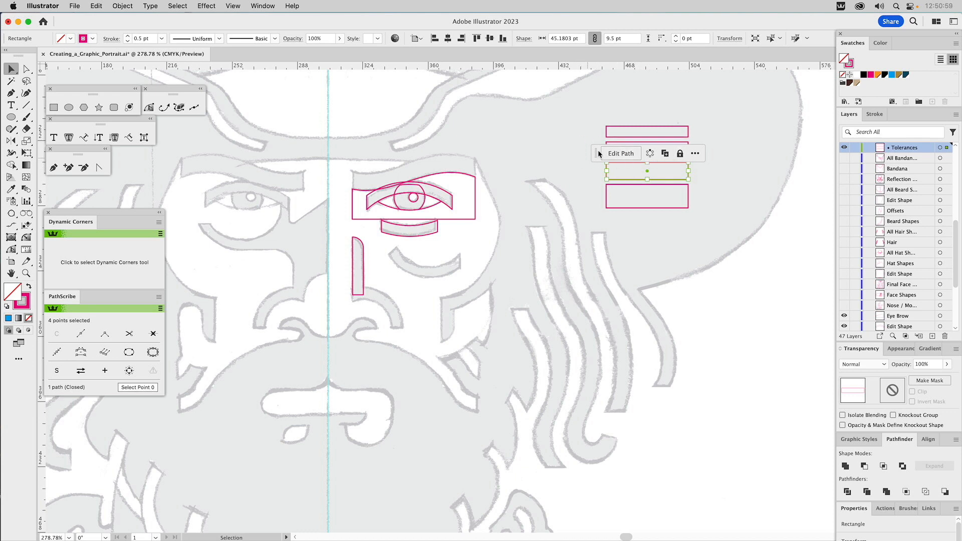
{"action": "left_click_drag", "start_coordinate": [594, 149], "coordinate": [598, 106]}
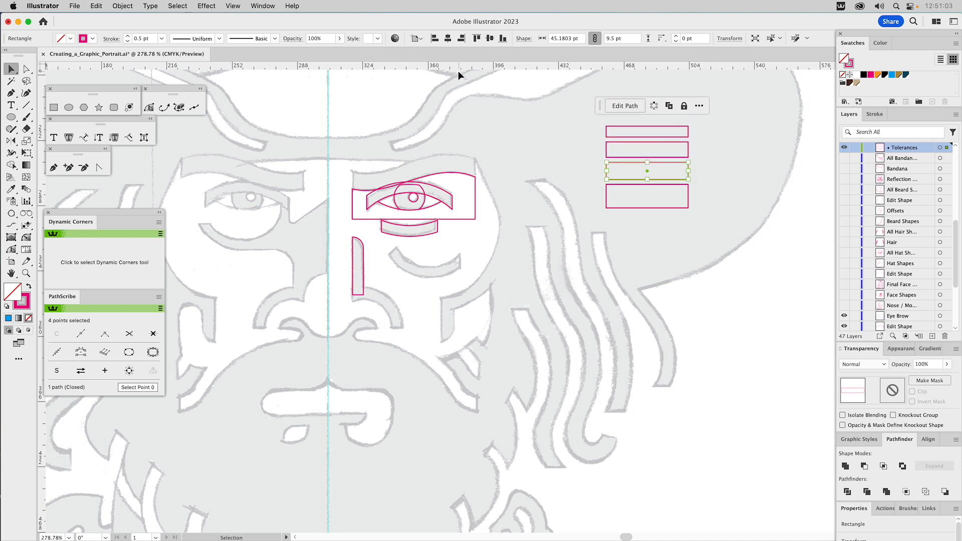
{"action": "left_click", "coordinate": [267, 6]}
{"action": "left_click", "coordinate": [265, 114]}
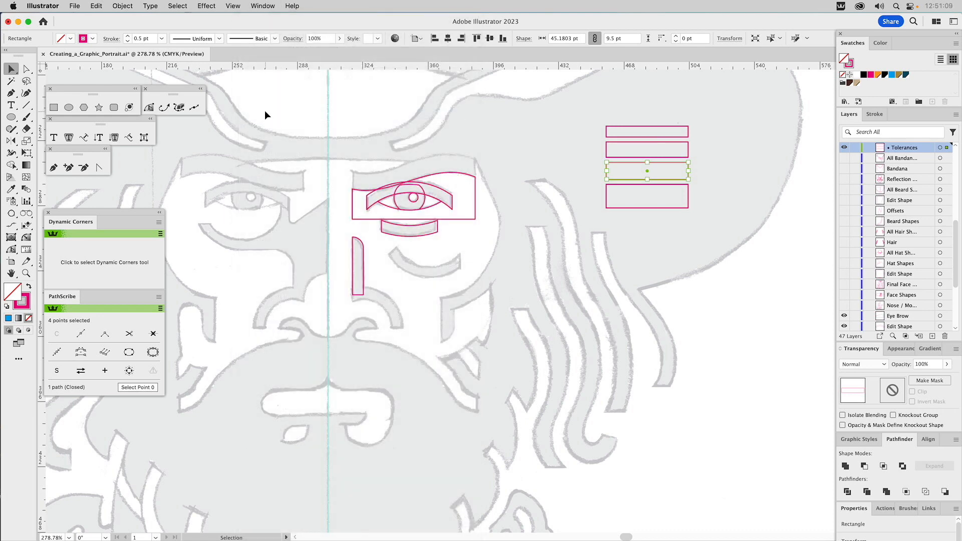
{"action": "left_click", "coordinate": [521, 155]}
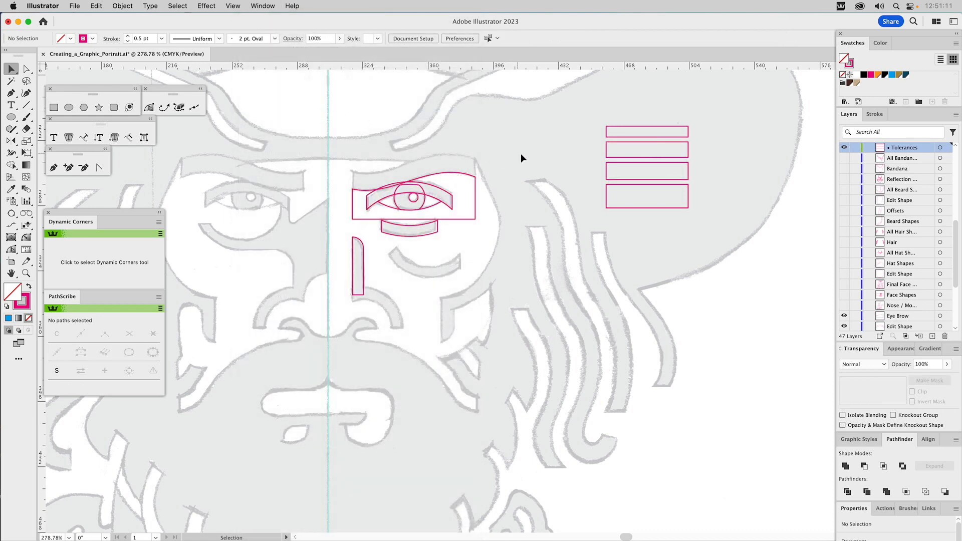
Step: Paste a copy of the 9.5 pt tolerance bar and snap its lower-left corner to the eyebrow shape's outer upper anchor
{"action": "left_click", "coordinate": [608, 171]}
{"action": "key", "text": "super+c"}
{"action": "key", "text": "super+v"}
{"action": "left_click", "coordinate": [480, 276]}
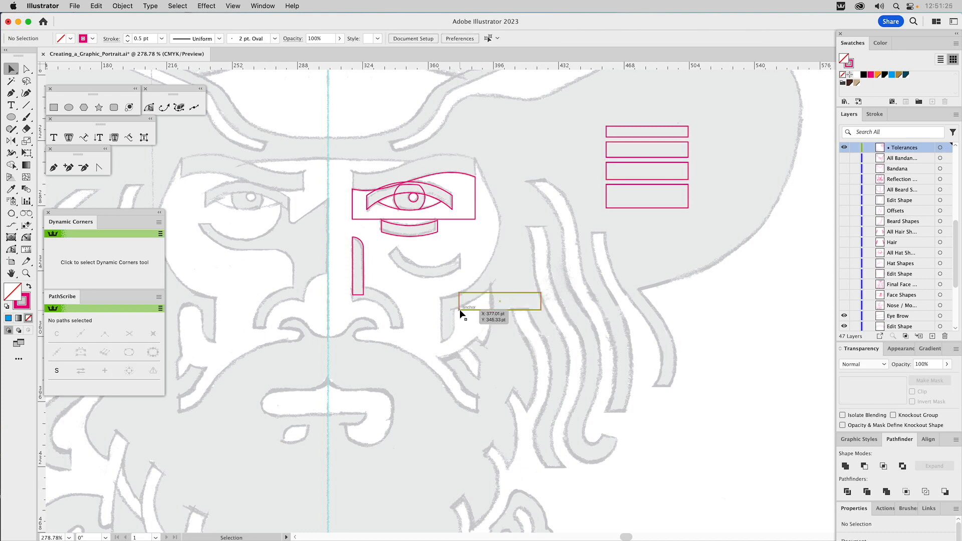
{"action": "left_click_drag", "start_coordinate": [460, 310], "coordinate": [476, 178]}
{"action": "left_click", "coordinate": [485, 211]}
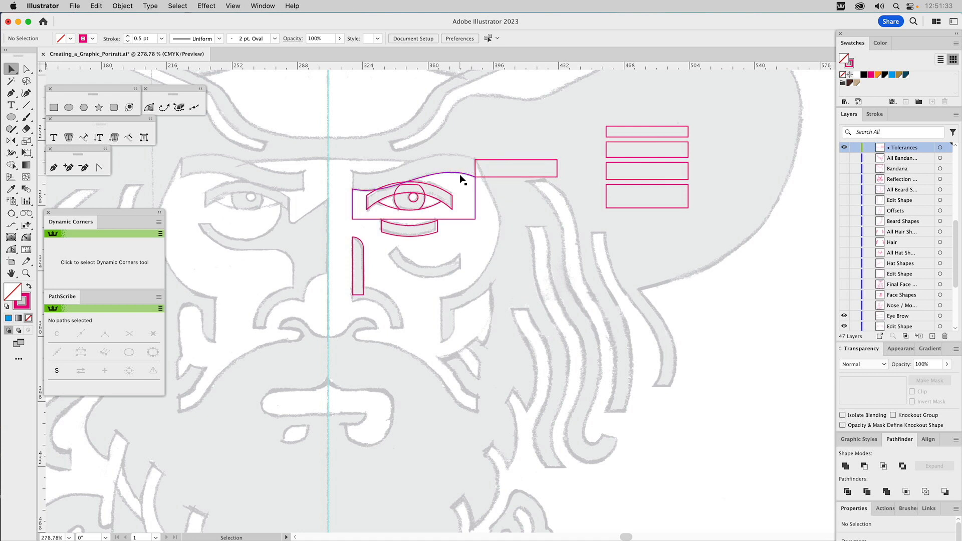
Step: Copy the eyebrow shape straight up to the pasted bar's top corner, and subtract the blue-filled original from the copy with Minus Front
{"action": "left_click", "coordinate": [461, 173]}
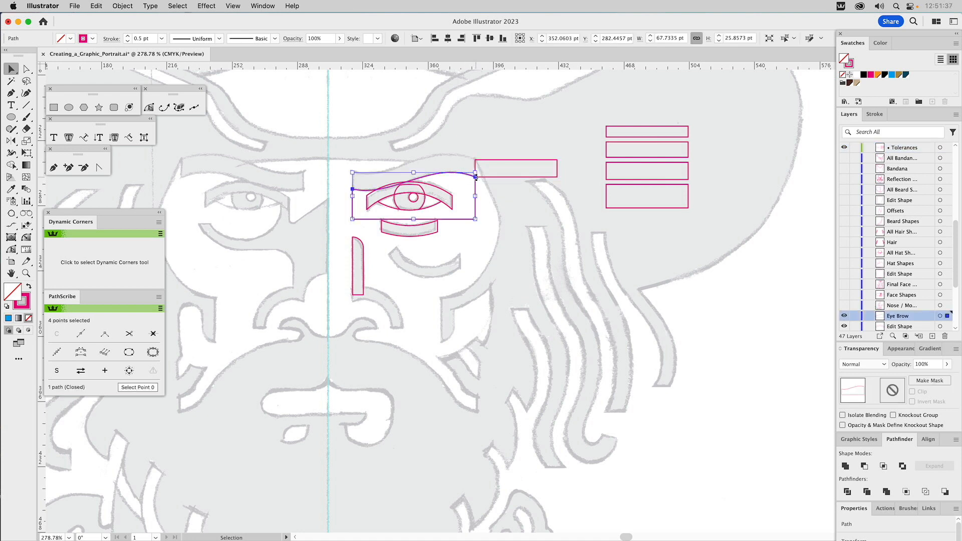
{"action": "left_click_drag", "start_coordinate": [475, 176], "coordinate": [475, 159]}
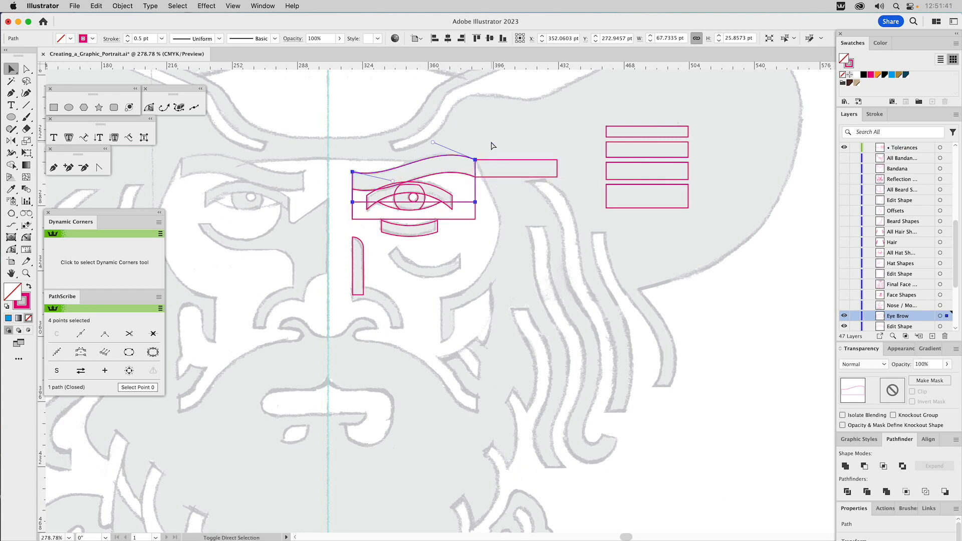
{"action": "left_click", "coordinate": [455, 174]}
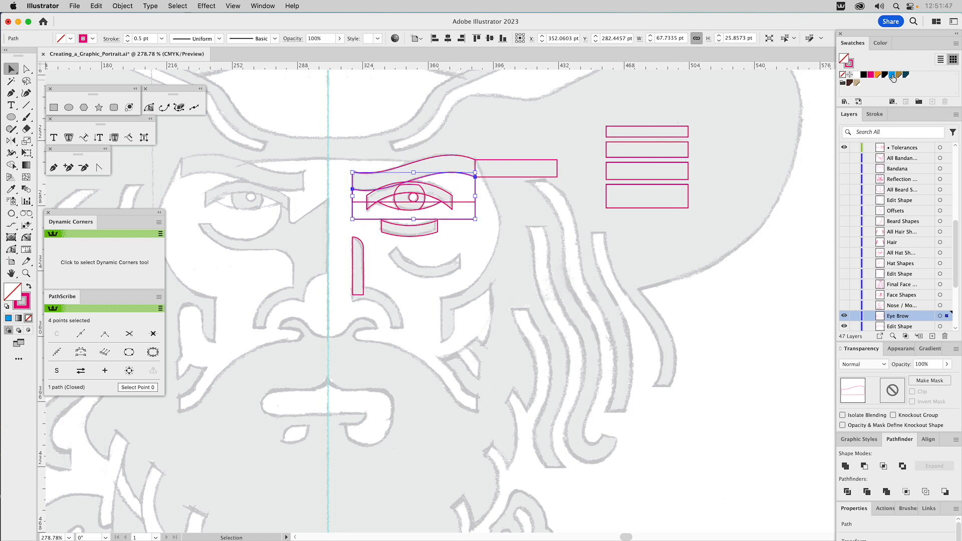
{"action": "left_click", "coordinate": [892, 77]}
{"action": "left_click", "coordinate": [445, 158], "text": "shift"}
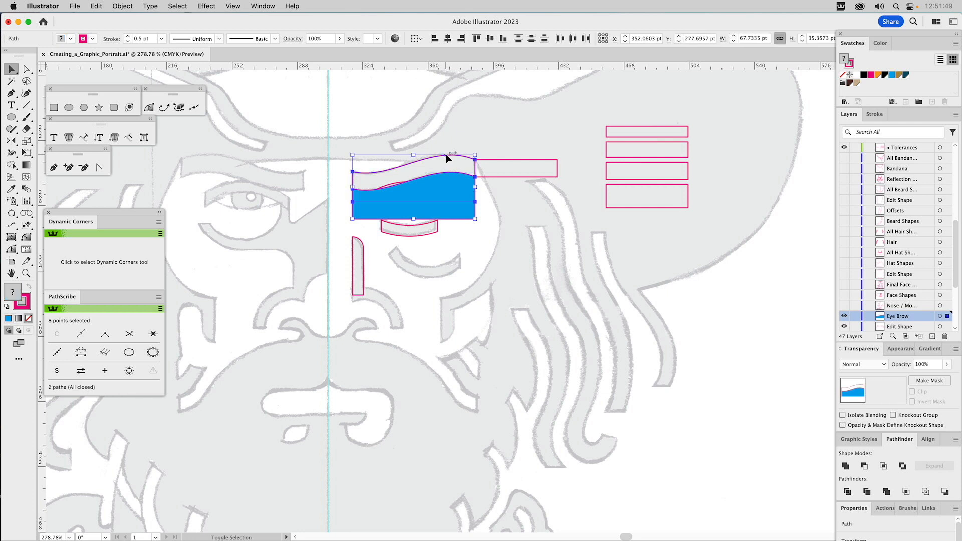
{"action": "left_click", "coordinate": [864, 466]}
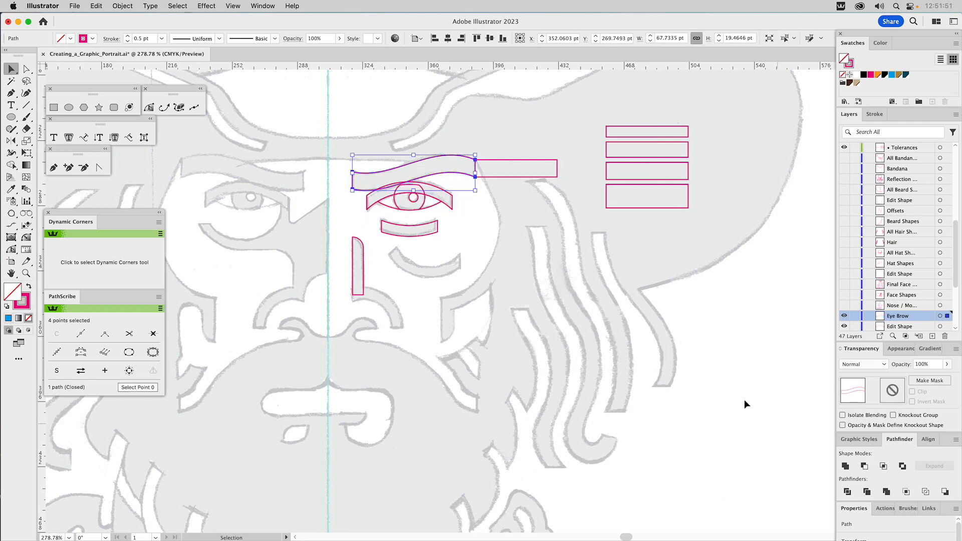
Step: Delete the tolerance bar copy that extends from the outer end of the eyebrow
{"action": "left_click", "coordinate": [512, 230]}
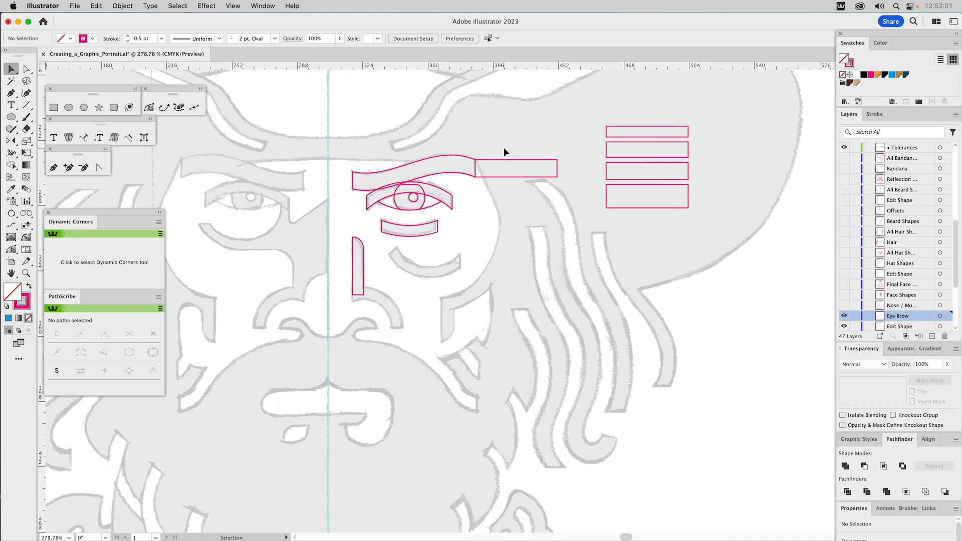
{"action": "left_click_drag", "start_coordinate": [504, 150], "coordinate": [527, 184]}
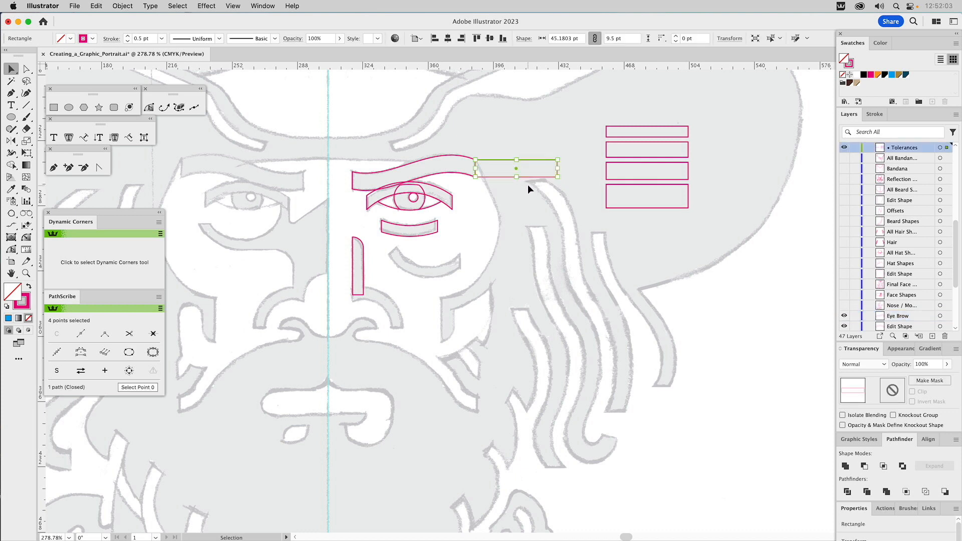
{"action": "key", "text": "Delete"}
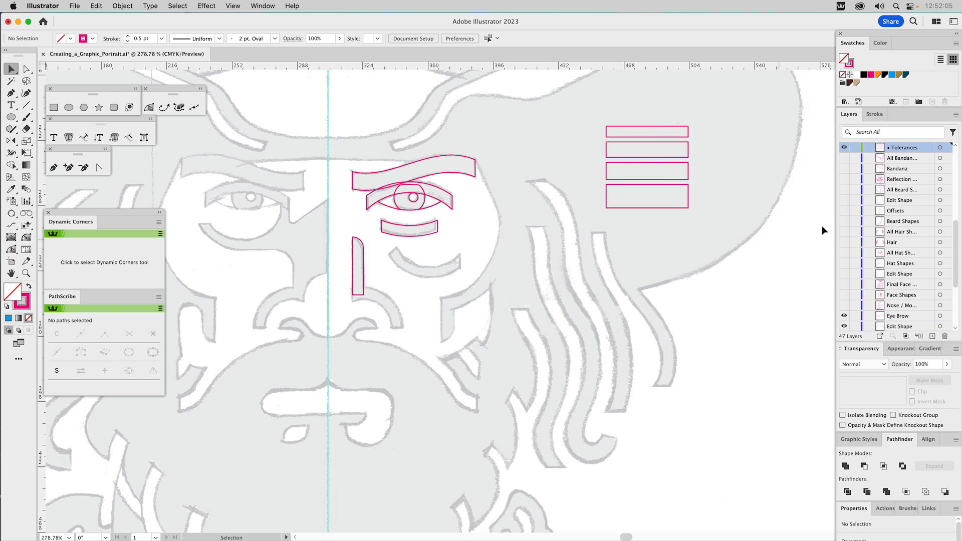
Step: Show the nose and mouth layer and frame its construction circles and rectangles
{"action": "left_click", "coordinate": [843, 306]}
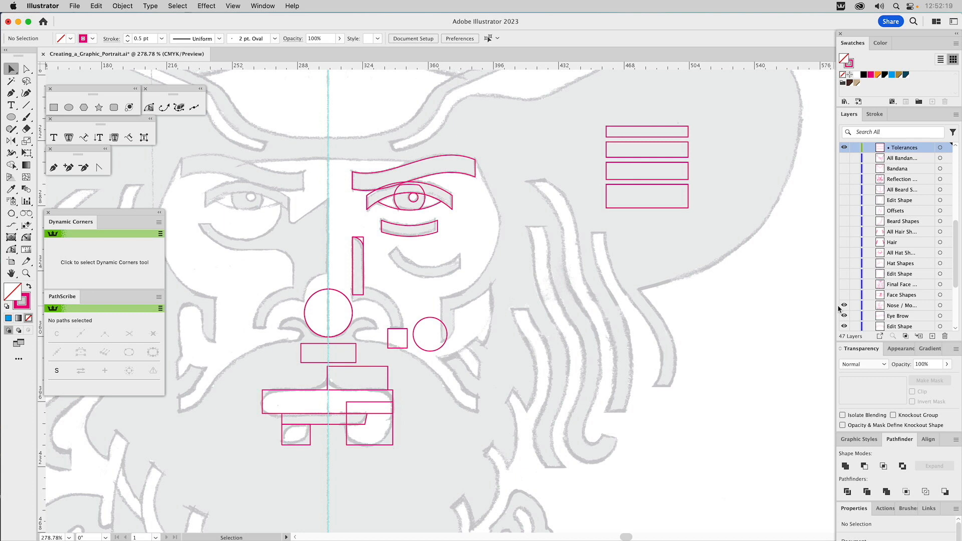
{"action": "key", "text": "z"}
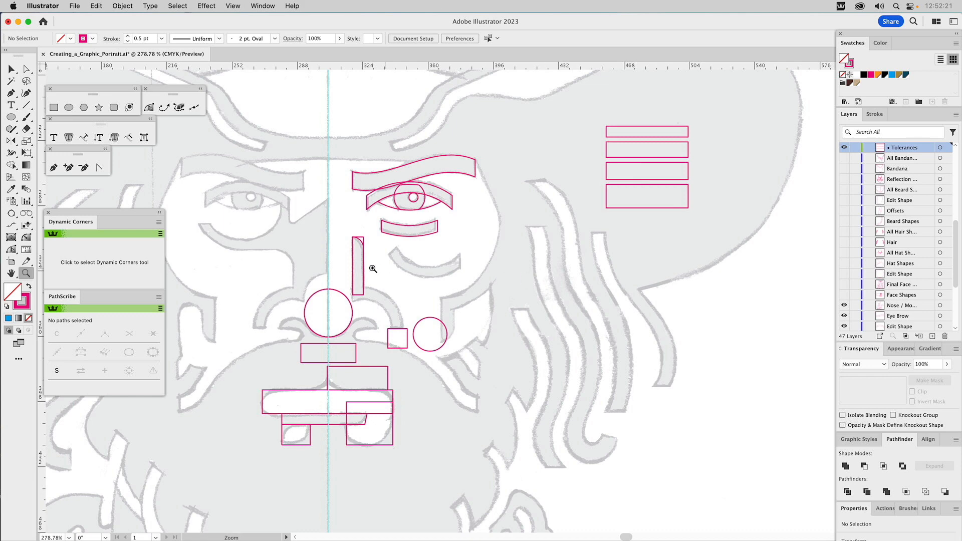
{"action": "left_click_drag", "start_coordinate": [236, 217], "coordinate": [520, 504]}
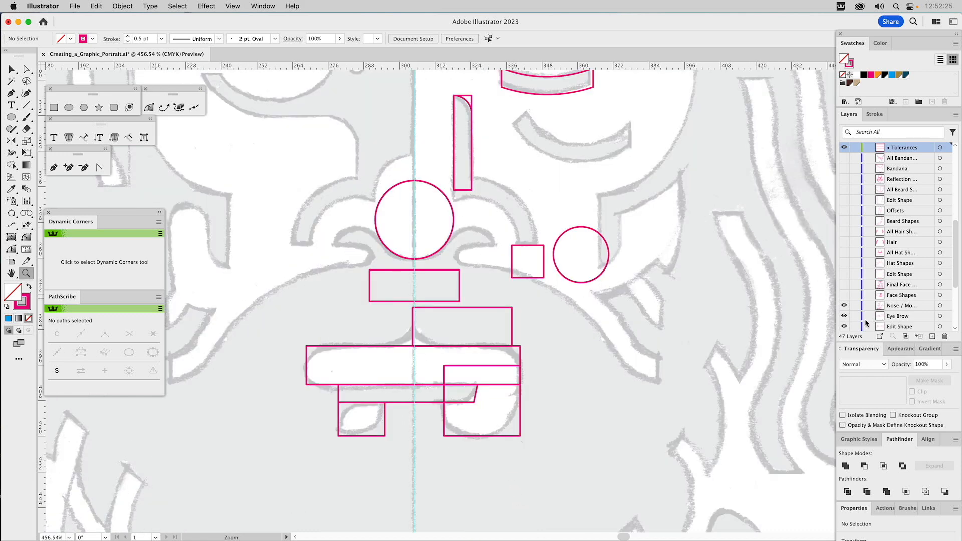
{"action": "scroll", "coordinate": [866, 318], "scroll_direction": "down", "scroll_amount": 2}
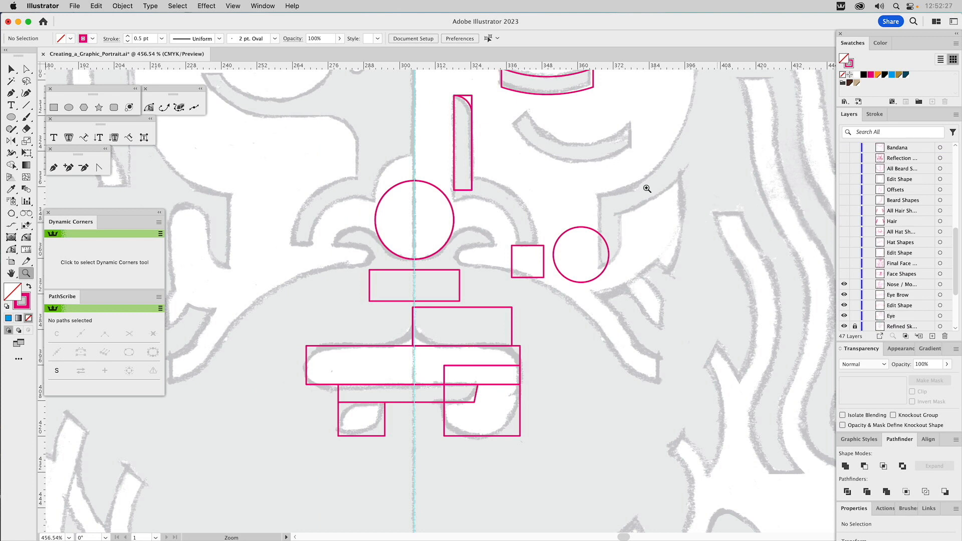
{"action": "key", "text": "v"}
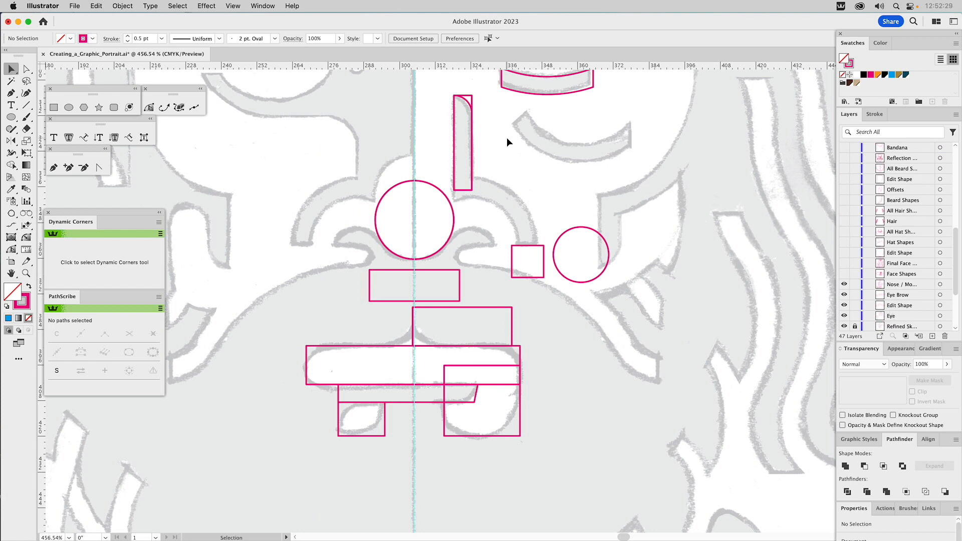
Step: Delete the square-cornered rectangle that duplicates the rounded nose-bridge bar
{"action": "left_click", "coordinate": [469, 103]}
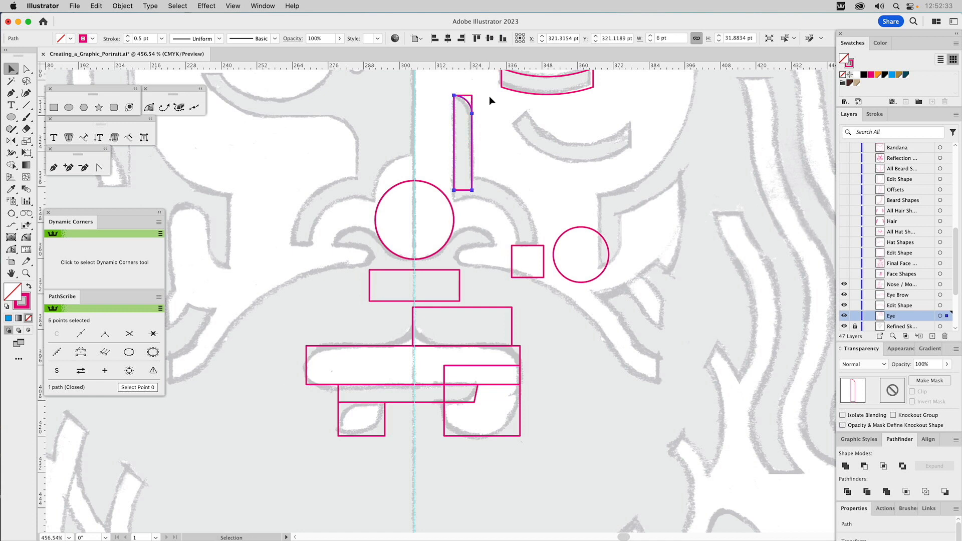
{"action": "left_click", "coordinate": [489, 96]}
{"action": "left_click", "coordinate": [471, 101]}
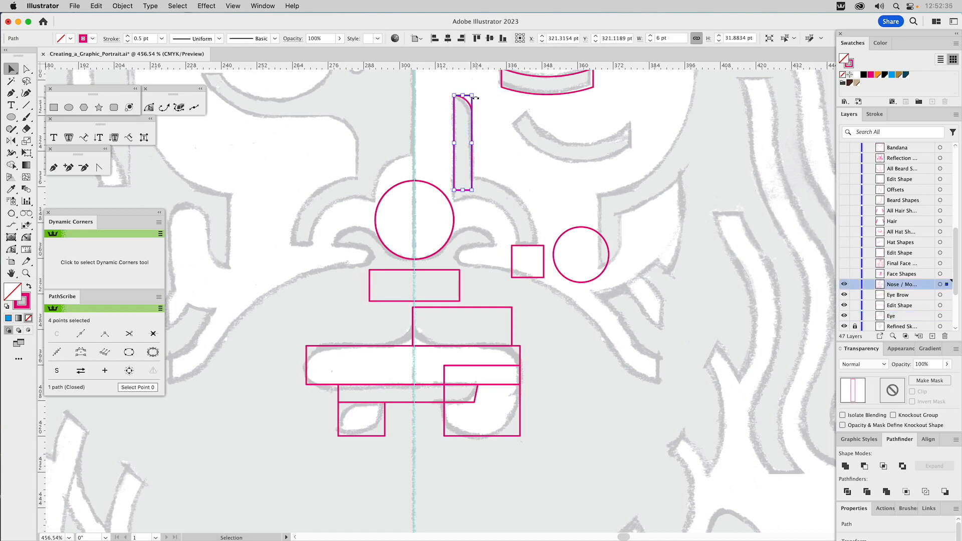
{"action": "left_click", "coordinate": [475, 98]}
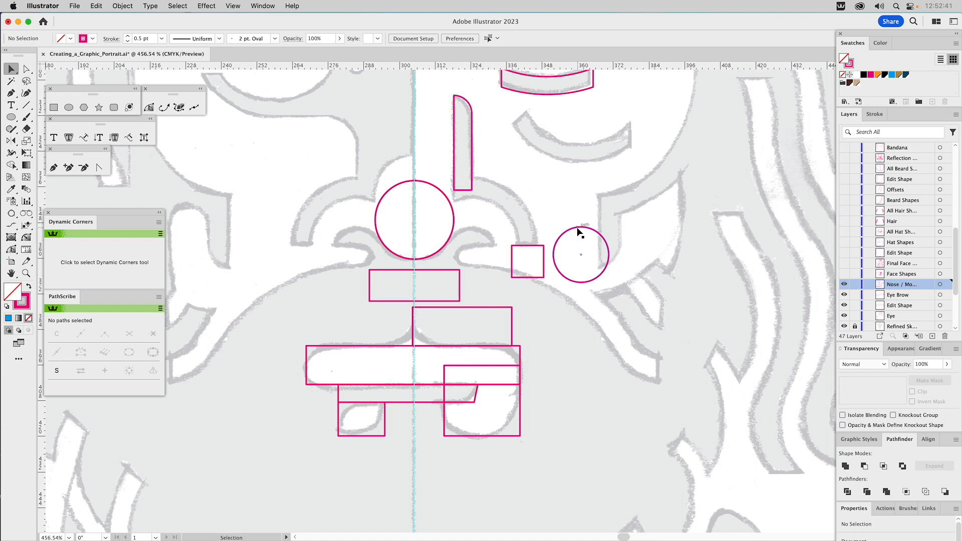
Step: Try to place the small nostril circle tangent to the large nose circle by eye, and check the nose area in outline view
{"action": "left_click_drag", "start_coordinate": [578, 229], "coordinate": [468, 230]}
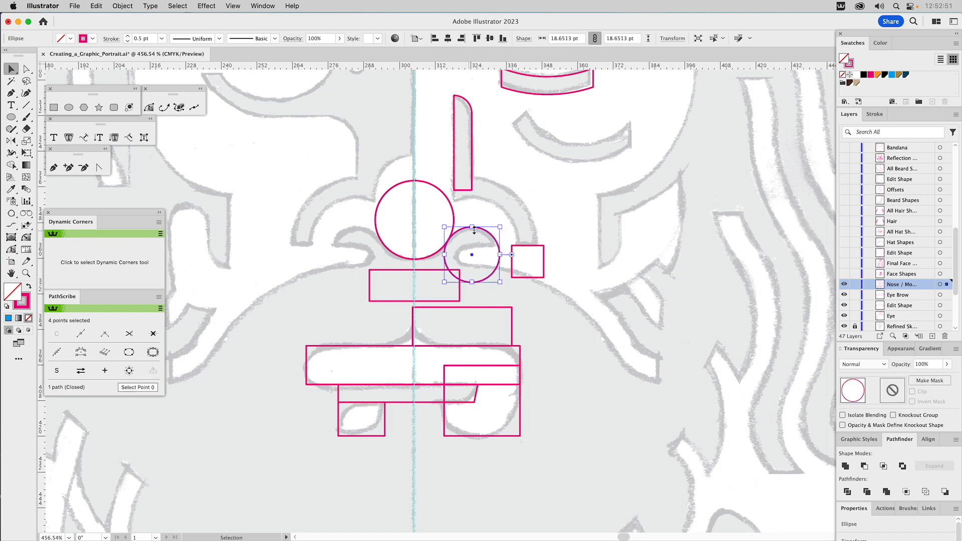
{"action": "key", "text": "super+z"}
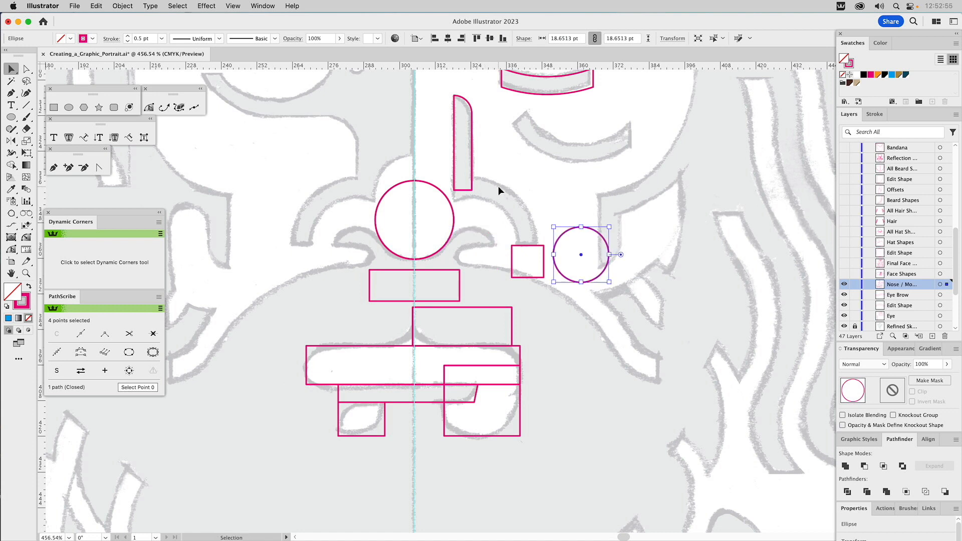
{"action": "key", "text": "z"}
{"action": "left_click_drag", "start_coordinate": [433, 225], "coordinate": [471, 257]}
{"action": "key", "text": "super+y"}
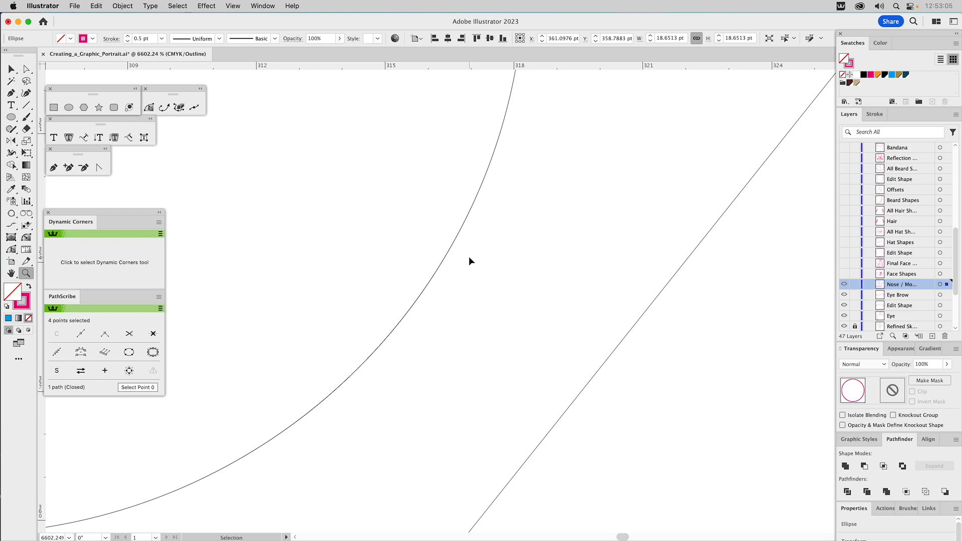
{"action": "key", "text": "super+y"}
{"action": "key", "text": "super+0"}
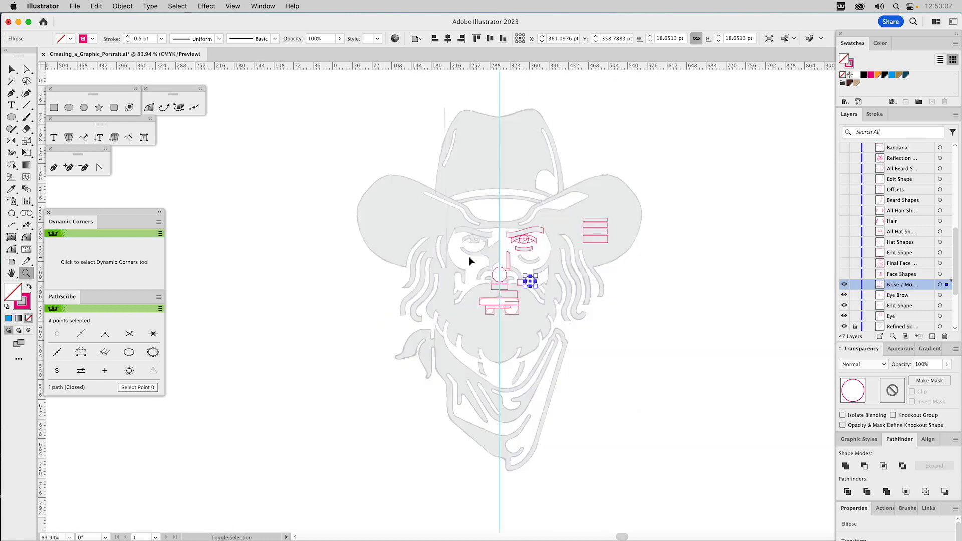
{"action": "left_click_drag", "start_coordinate": [505, 299], "coordinate": [551, 330]}
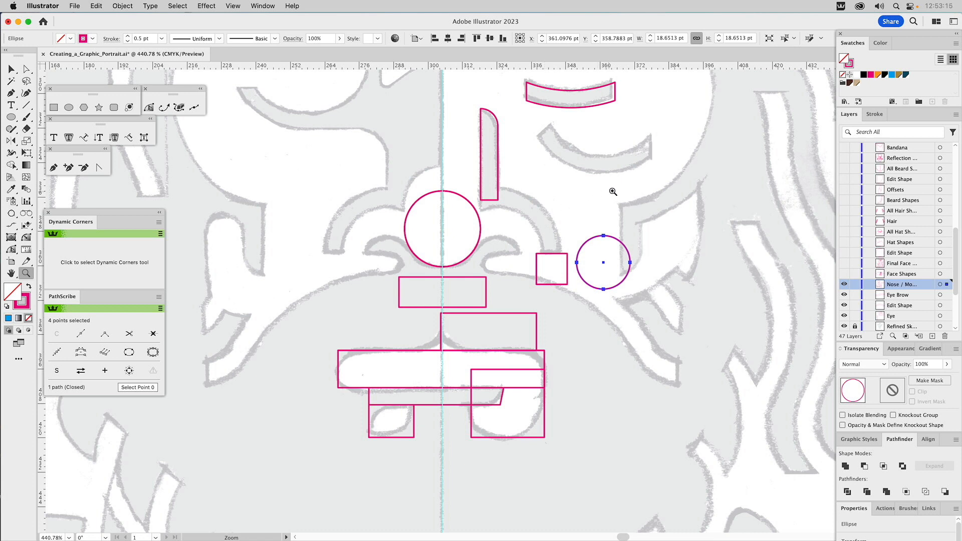
{"action": "key", "text": "v"}
{"action": "left_click", "coordinate": [609, 209]}
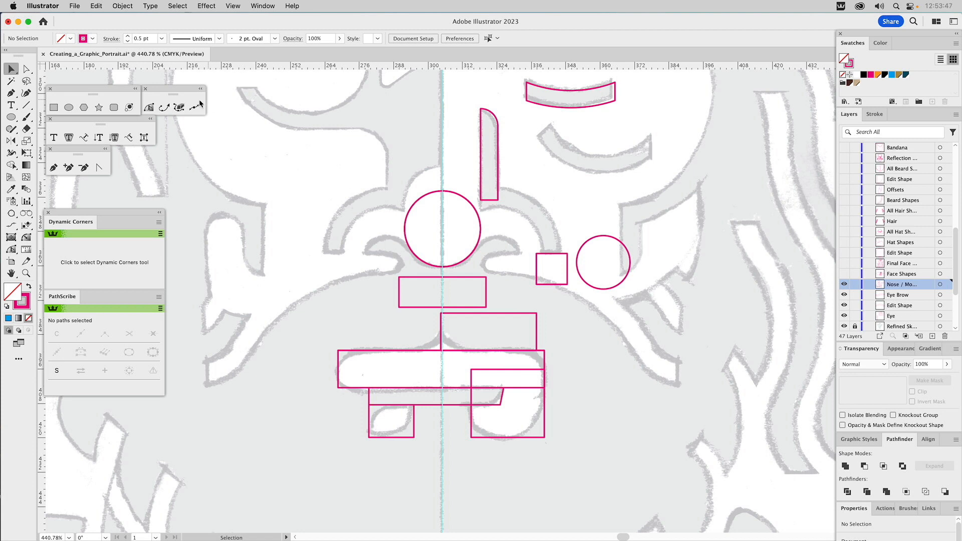
Step: Detach the selection tool group as a floating toolbar and place it above the nose area, beside the nose-bridge bar
{"action": "left_click", "coordinate": [15, 73]}
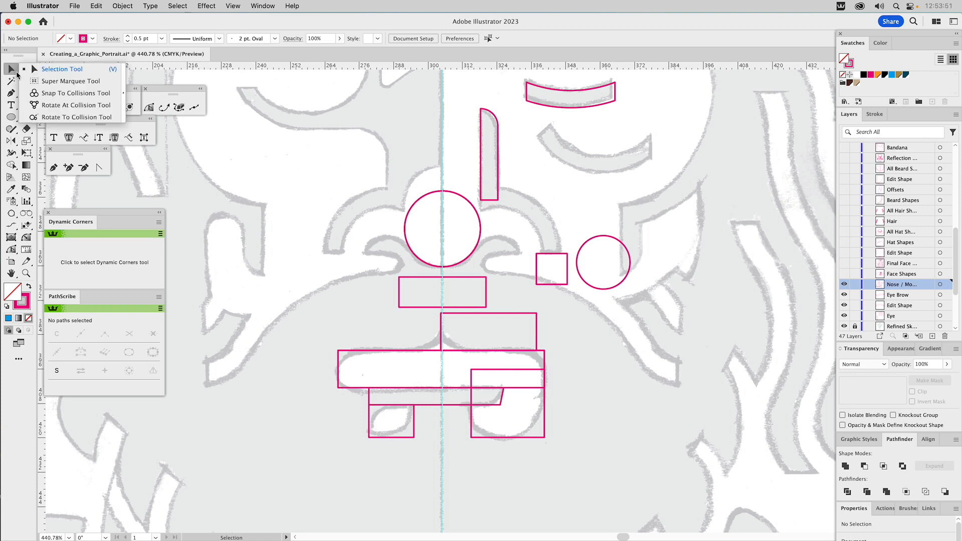
{"action": "left_click", "coordinate": [124, 80]}
{"action": "left_click_drag", "start_coordinate": [66, 73], "coordinate": [312, 148]}
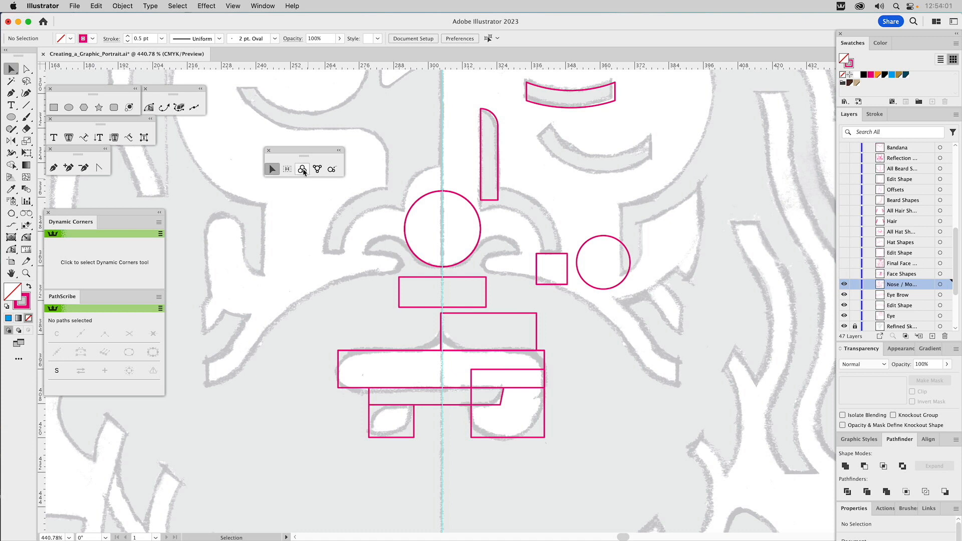
Step: Snap the small nostril circle against the large nose circle with the Snap To Collisions tool, inspect the nose circle's points, and undo the move
{"action": "left_click", "coordinate": [591, 243]}
{"action": "left_click", "coordinate": [302, 168]}
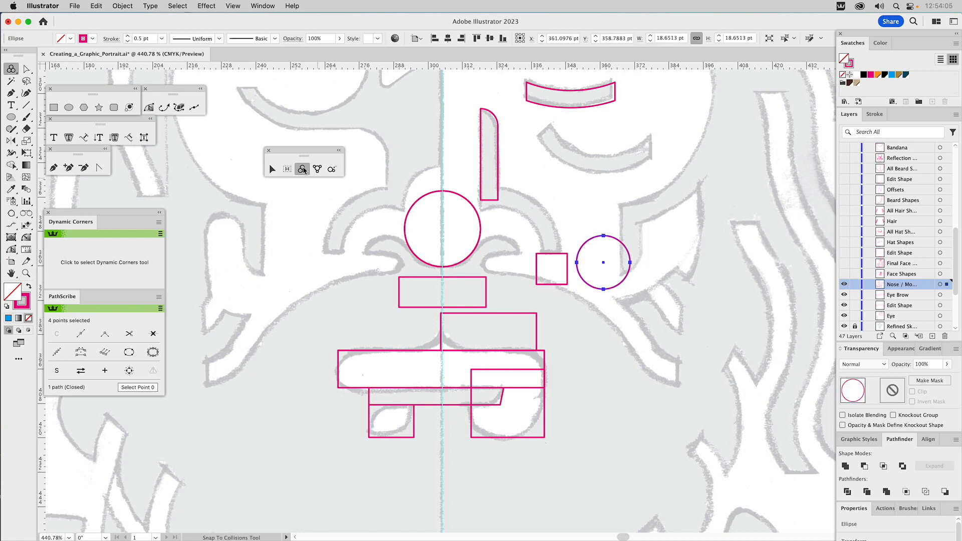
{"action": "left_click_drag", "start_coordinate": [595, 241], "coordinate": [491, 240]}
{"action": "left_click_drag", "start_coordinate": [491, 241], "coordinate": [490, 240]}
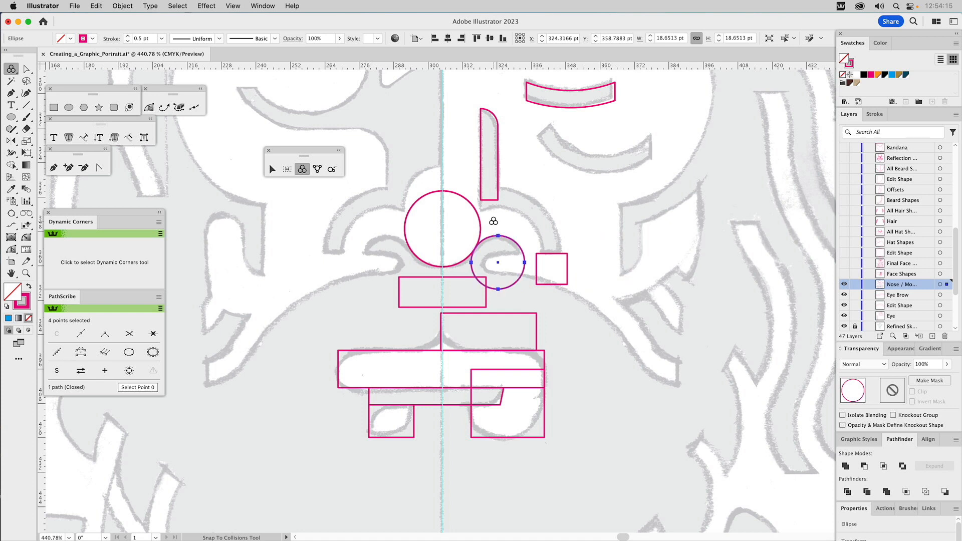
{"action": "key", "text": "v"}
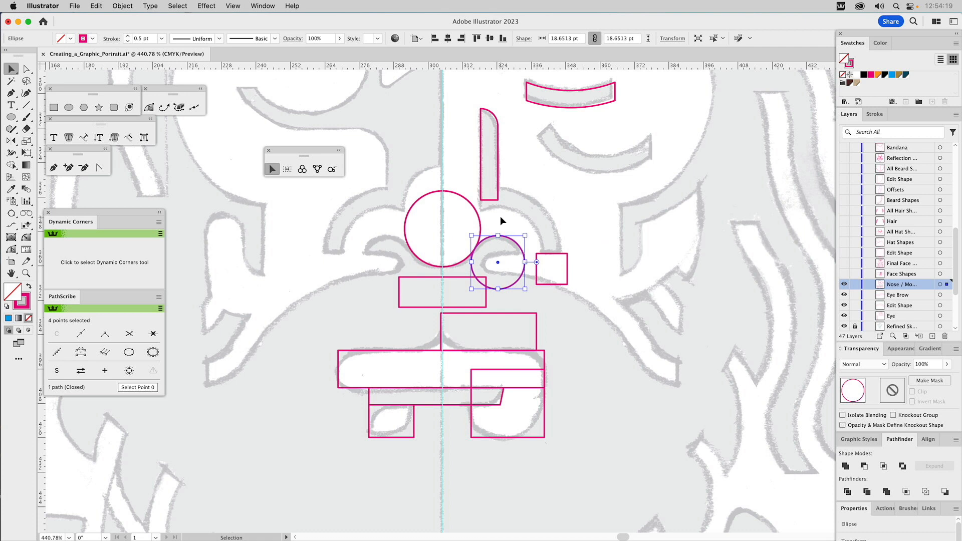
{"action": "left_click", "coordinate": [501, 219]}
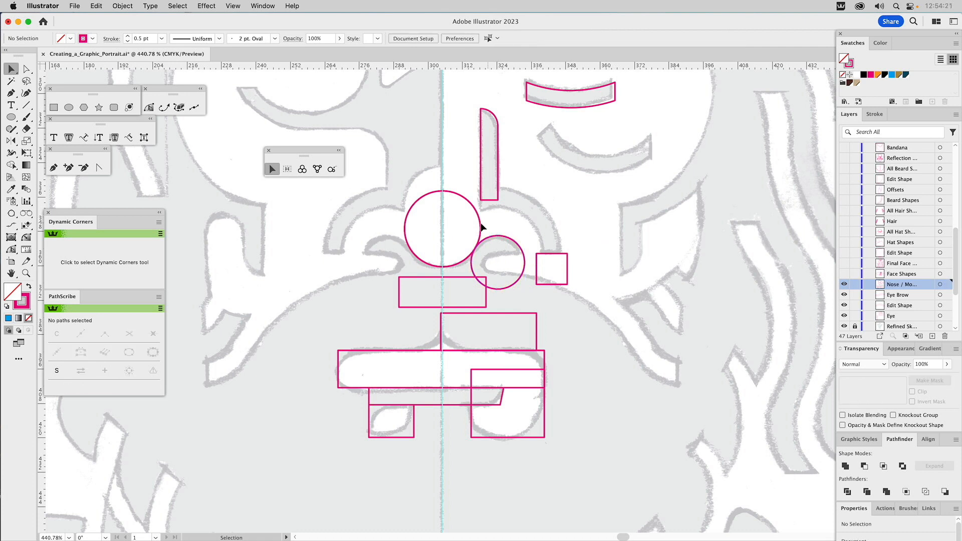
{"action": "left_click", "coordinate": [482, 223]}
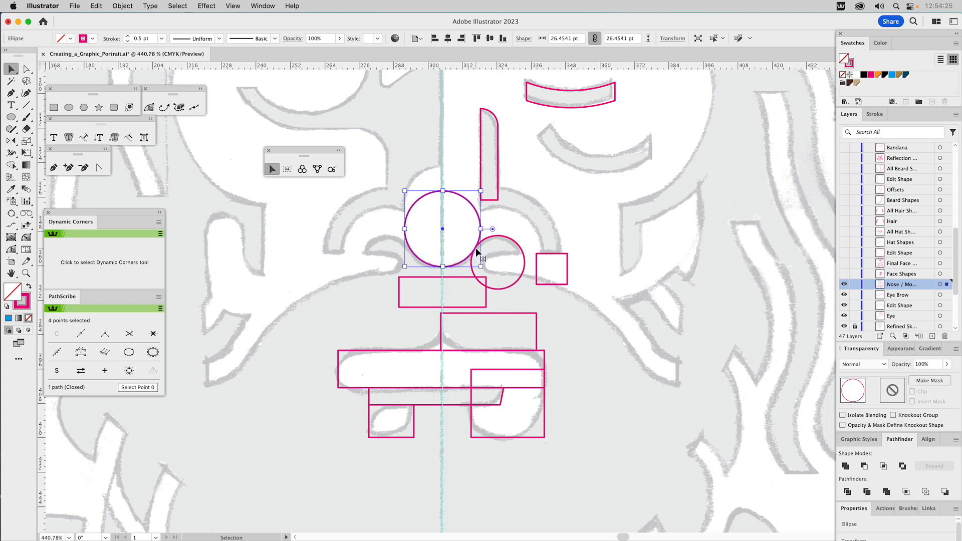
{"action": "key", "text": "super+z"}
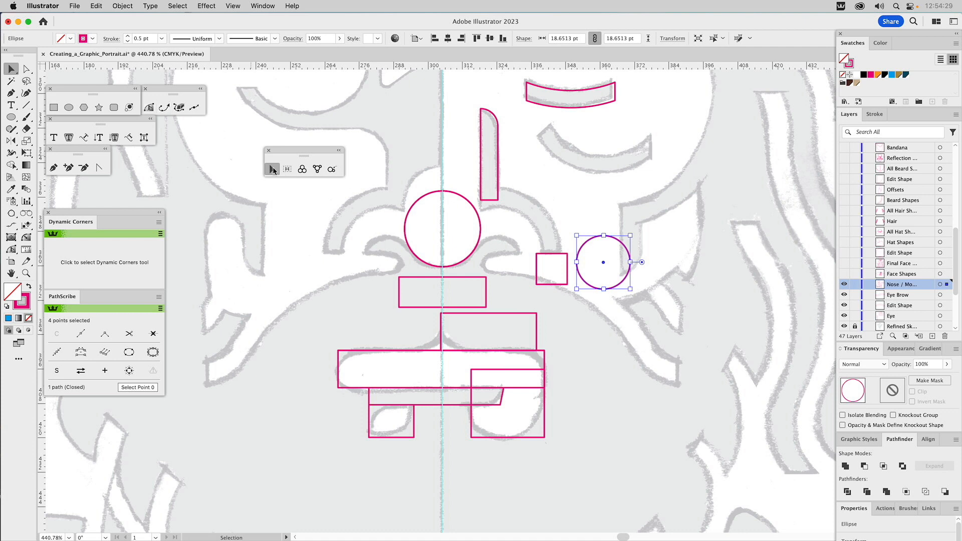
Step: Enable Add Points to Paths at Collisions in the ColliderScribe preferences
{"action": "double_click", "coordinate": [302, 170]}
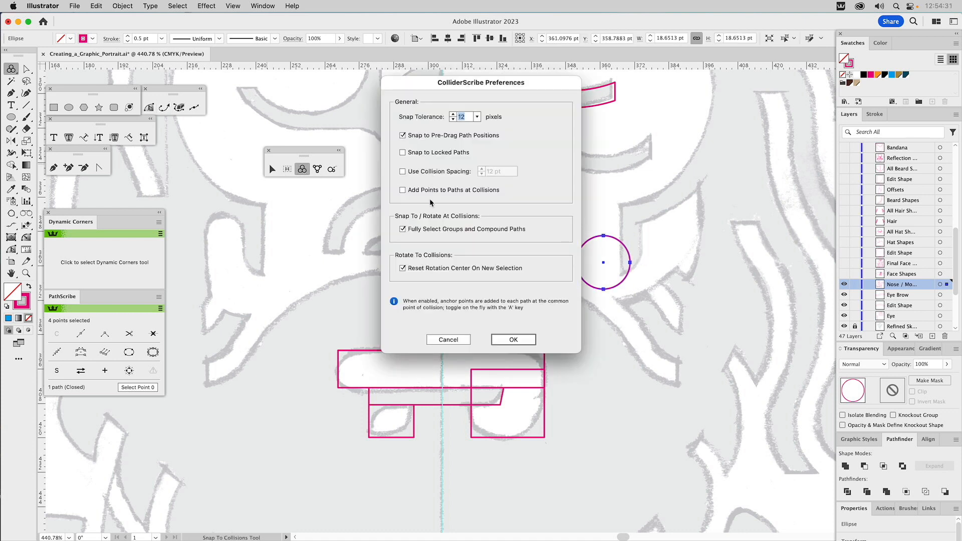
{"action": "mouse_move", "coordinate": [414, 195]}
{"action": "left_click", "coordinate": [403, 191]}
{"action": "left_click", "coordinate": [514, 341]}
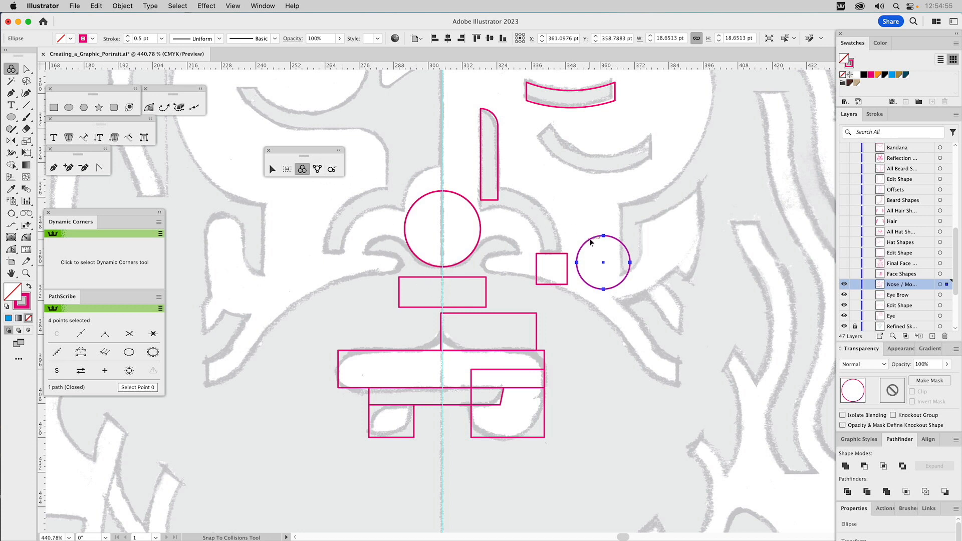
Step: Snap the small nostril circle horizontally against the large nose circle with the Snap To Collisions tool, adding anchor points at their contact
{"action": "left_click_drag", "start_coordinate": [591, 242], "coordinate": [485, 243]}
{"action": "left_click_drag", "start_coordinate": [485, 244], "coordinate": [485, 243]}
{"action": "key", "text": "v"}
{"action": "left_click", "coordinate": [494, 227]}
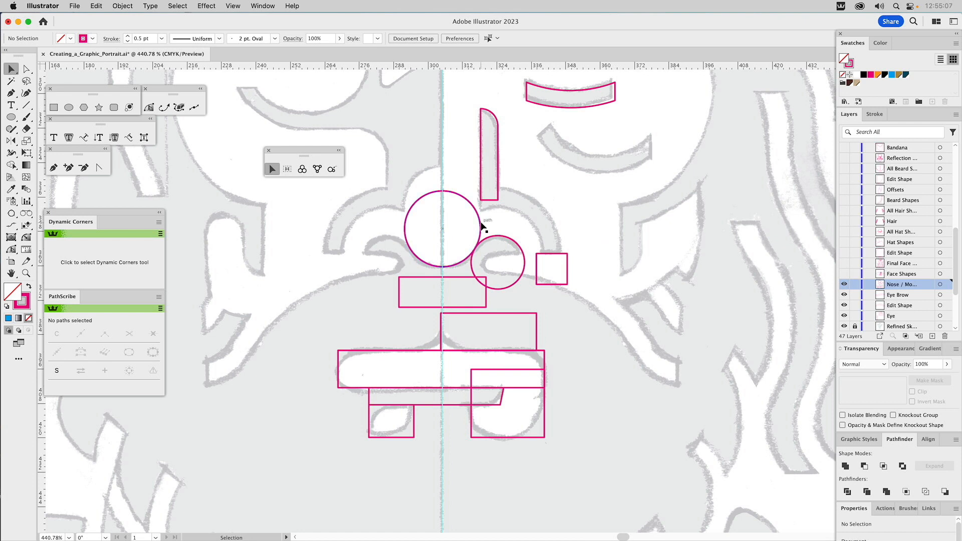
Step: Move the wide rectangle below the nose straight up until its upper edge meets the anchor point shared by the two circles
{"action": "left_click", "coordinate": [481, 226]}
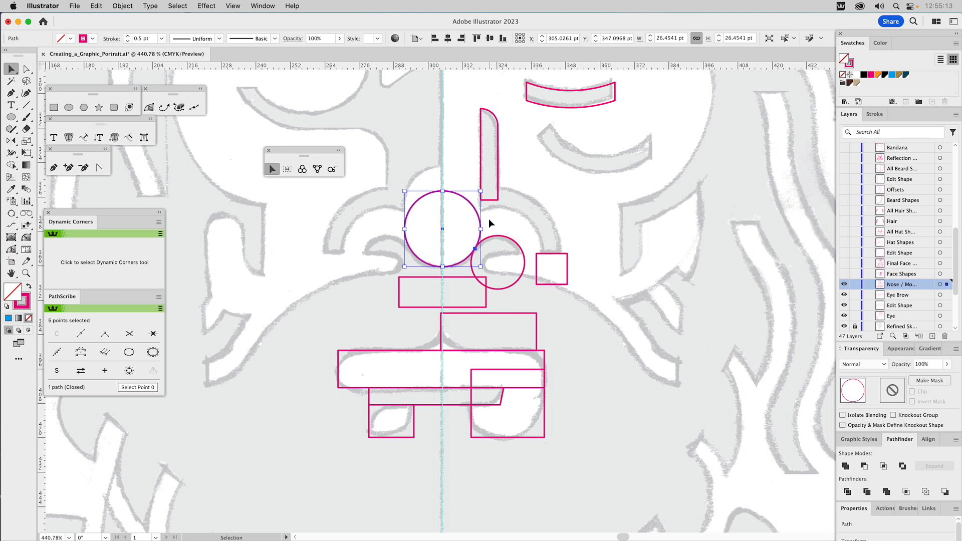
{"action": "left_click", "coordinate": [463, 281]}
{"action": "left_click_drag", "start_coordinate": [474, 278], "coordinate": [476, 252]}
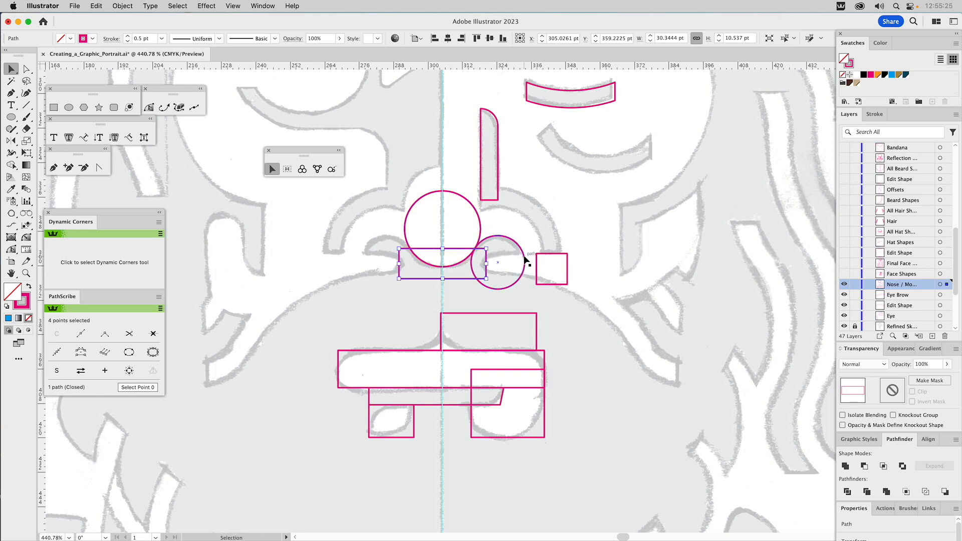
Step: Stretch the small square beside the nostril into a rectangle about 31.4 by 17.6 pt, and move it over the upper part of the nostril circle
{"action": "left_click", "coordinate": [553, 258]}
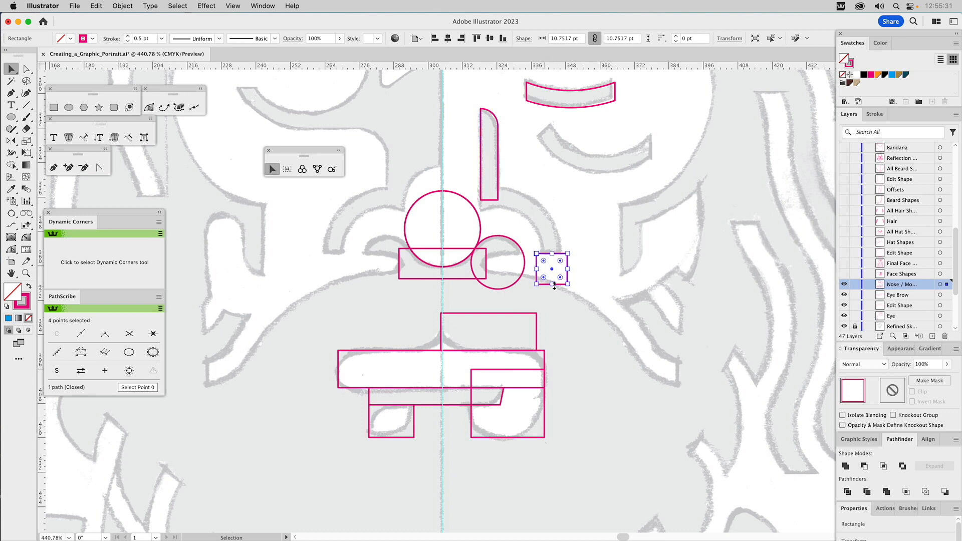
{"action": "left_click_drag", "start_coordinate": [553, 285], "coordinate": [632, 203]}
{"action": "left_click_drag", "start_coordinate": [569, 224], "coordinate": [626, 227]}
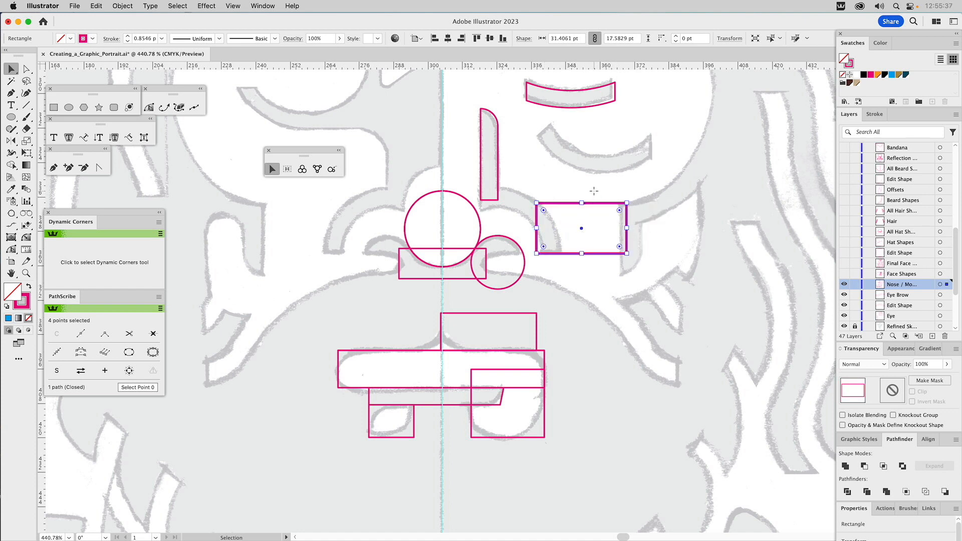
{"action": "key", "text": "j"}
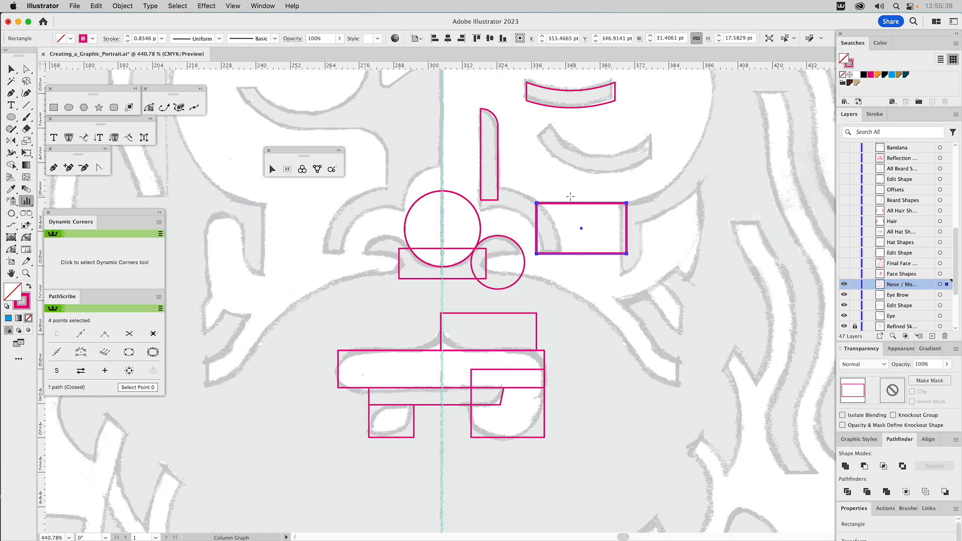
{"action": "key", "text": "v"}
{"action": "key", "text": "super+shift+a"}
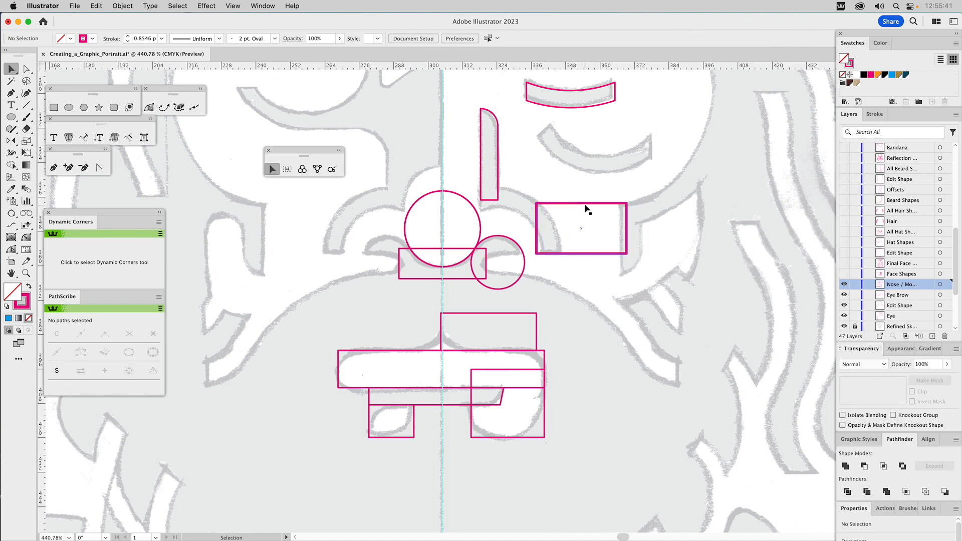
{"action": "left_click_drag", "start_coordinate": [584, 203], "coordinate": [502, 203]}
{"action": "left_click", "coordinate": [512, 239]}
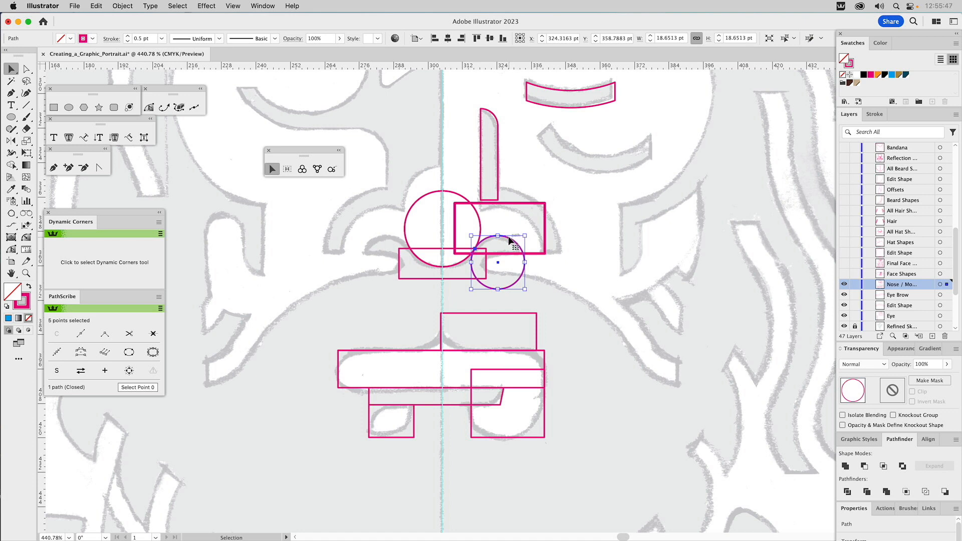
Step: Intersect the rectangle over the nostril with the nostril circle to form a flat-bottomed nostril segment
{"action": "left_click", "coordinate": [521, 203], "text": "shift"}
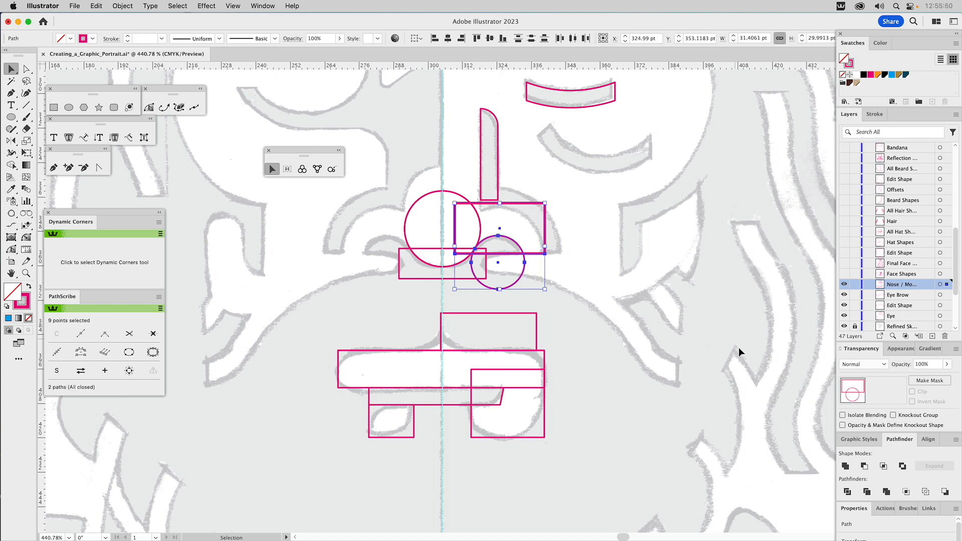
{"action": "left_click", "coordinate": [883, 465]}
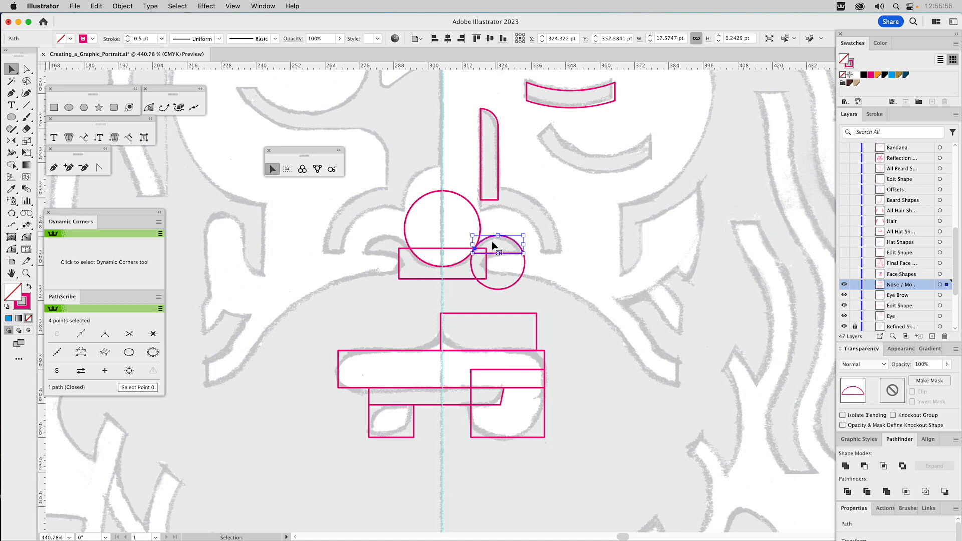
{"action": "left_click", "coordinate": [520, 215]}
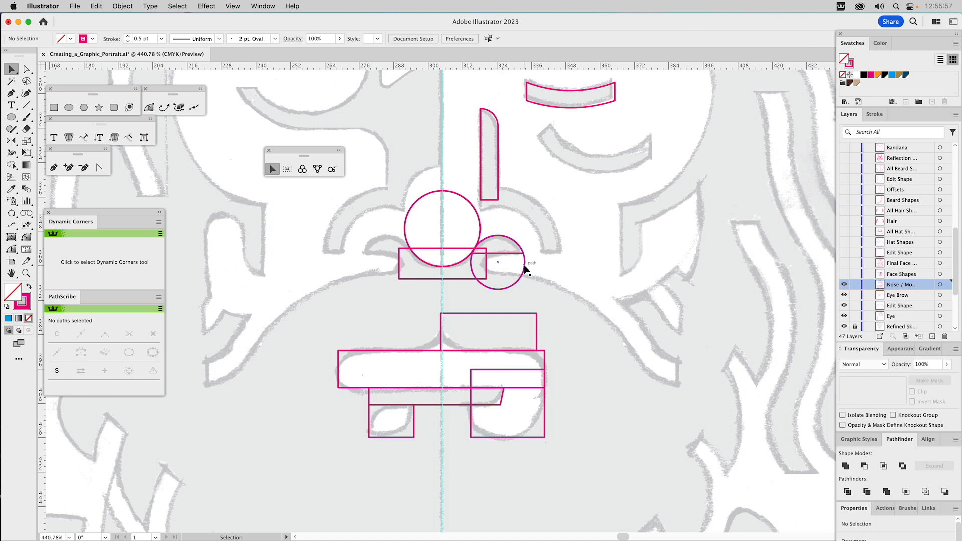
Step: Check the heights of the two middle tolerance rectangles, and offset the nostril circle's path by 8.5 pt
{"action": "left_click", "coordinate": [524, 267]}
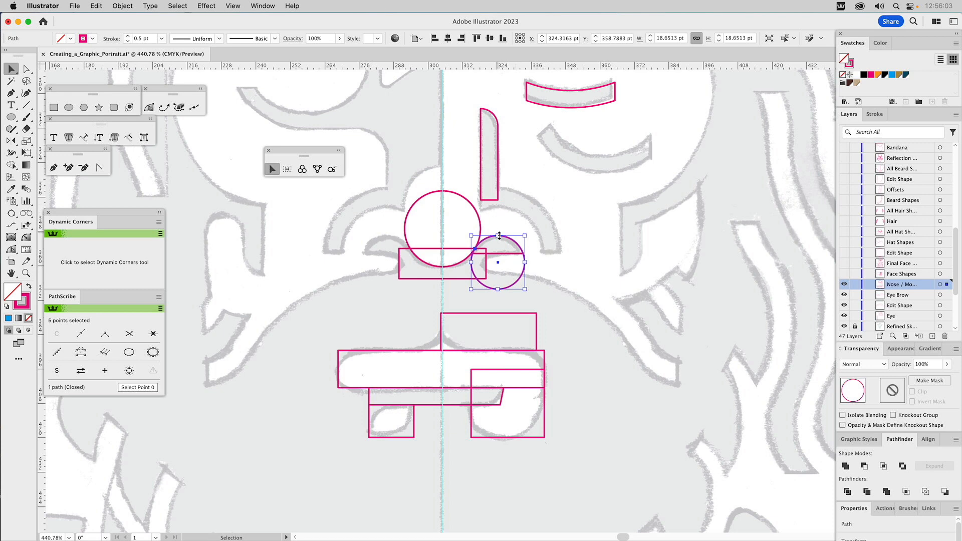
{"action": "key", "text": "space"}
{"action": "left_click_drag", "start_coordinate": [667, 186], "coordinate": [406, 319]}
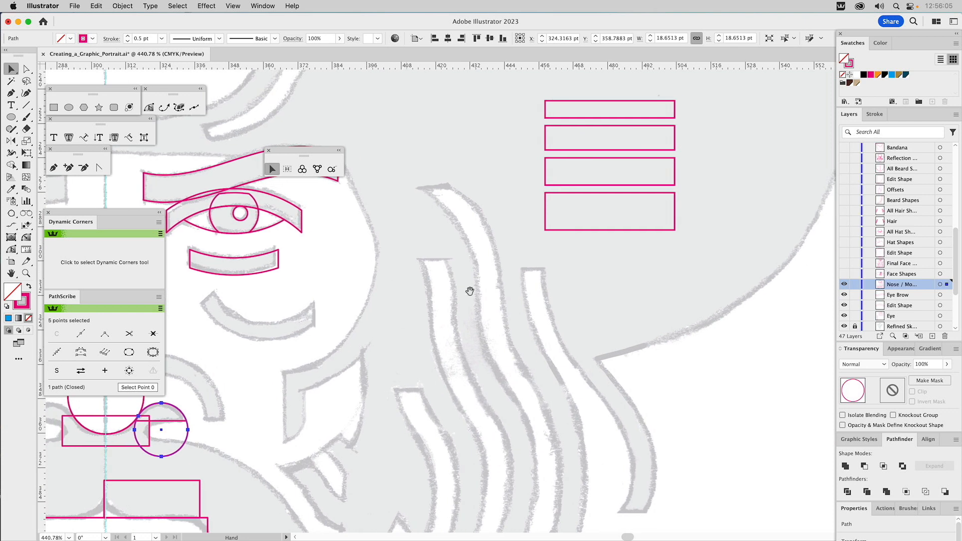
{"action": "left_click", "coordinate": [673, 172]}
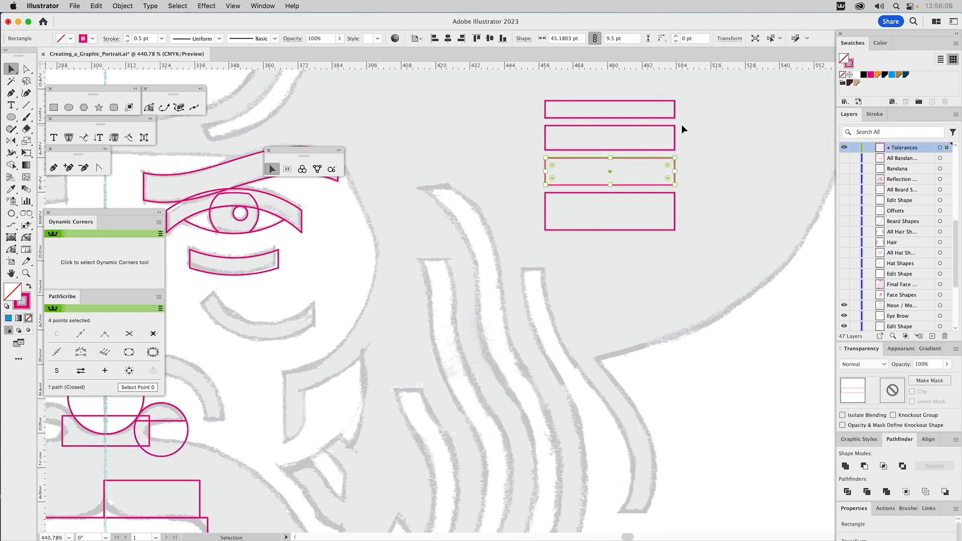
{"action": "left_click", "coordinate": [674, 139]}
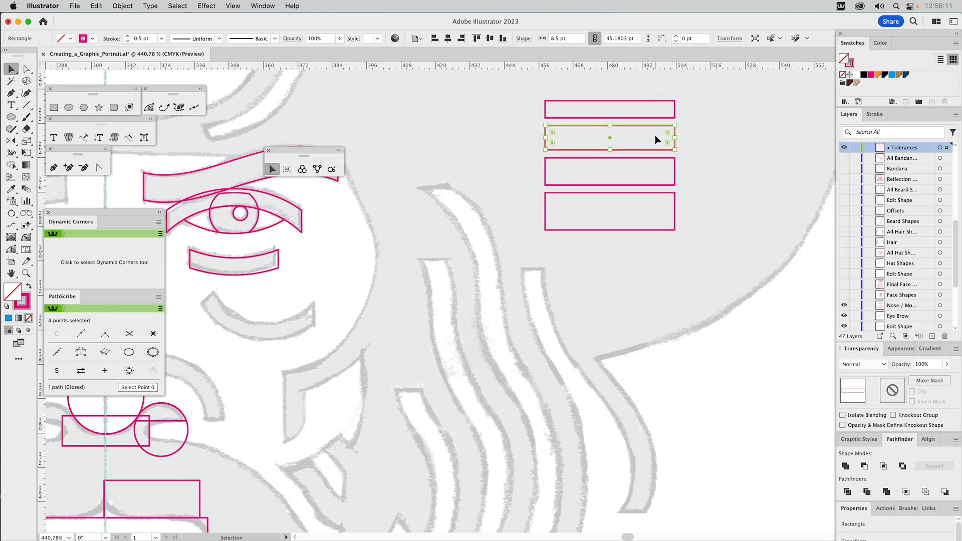
{"action": "left_click_drag", "start_coordinate": [341, 278], "coordinate": [620, 175]}
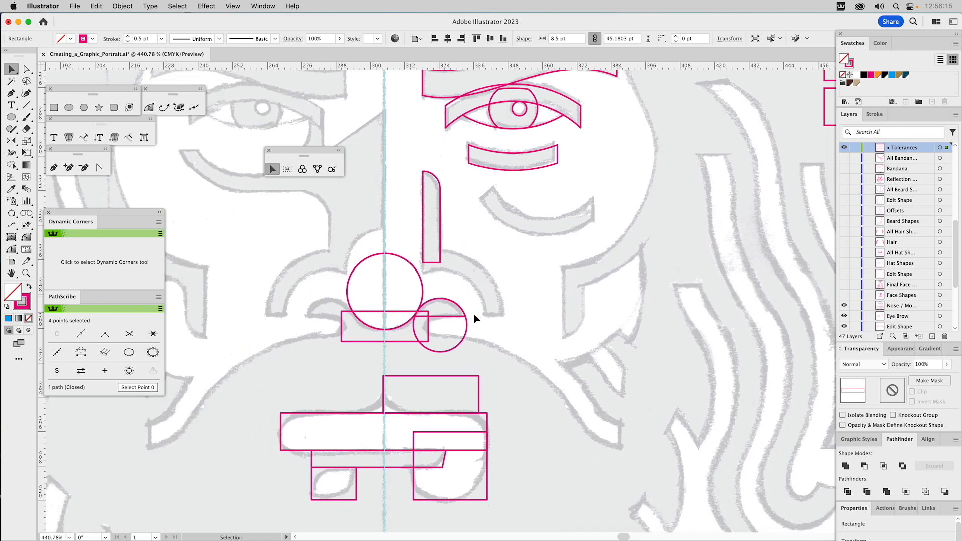
{"action": "left_click", "coordinate": [467, 325]}
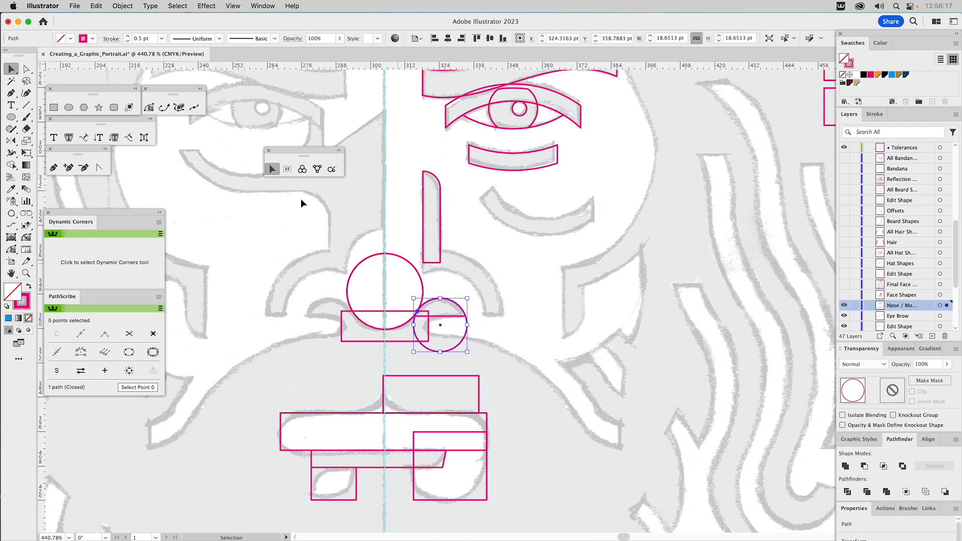
{"action": "left_click", "coordinate": [123, 6]}
{"action": "mouse_move", "coordinate": [120, 270]}
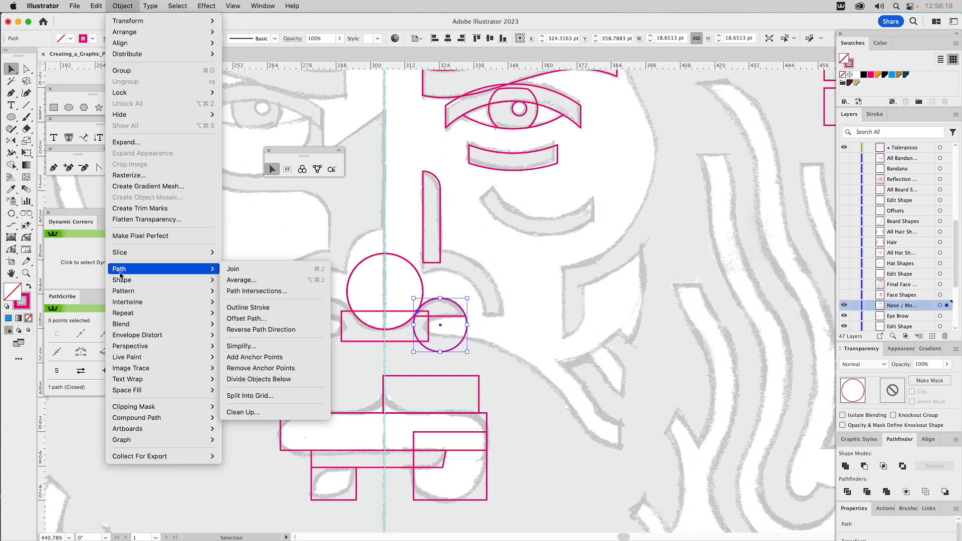
{"action": "left_click", "coordinate": [237, 319]}
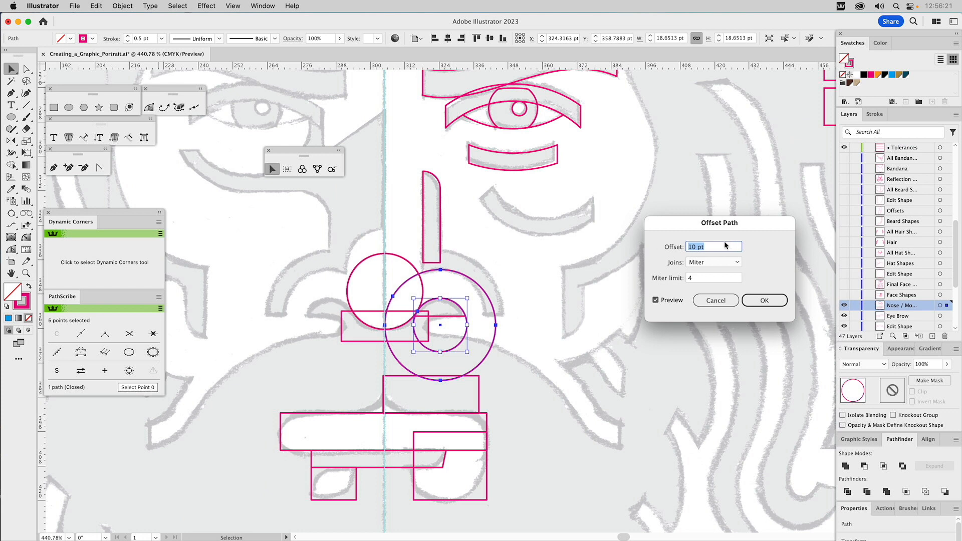
{"action": "type", "text": "8.5"}
{"action": "left_click", "coordinate": [759, 305]}
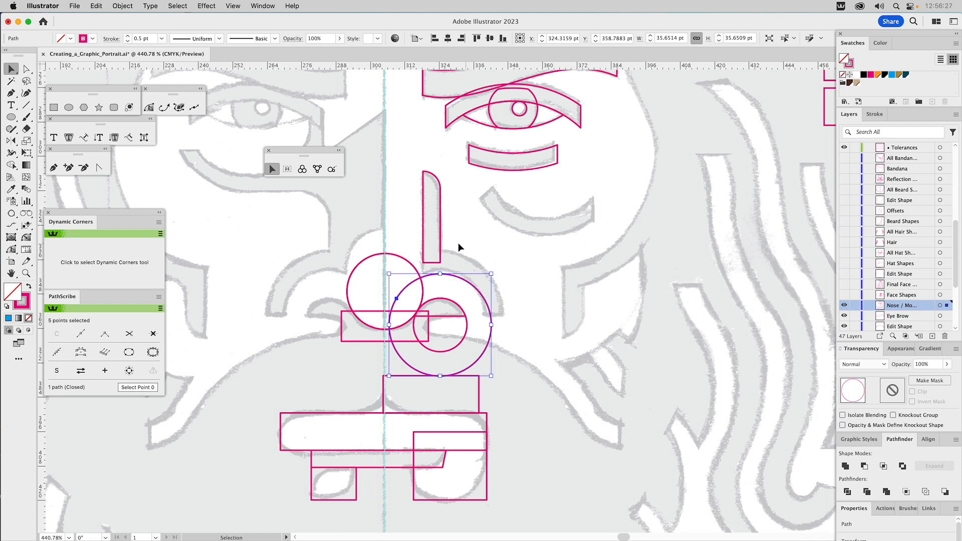
Step: Check the width of the vertical nose bar, and offset the larger circle around the nostril by 6 pt
{"action": "left_click", "coordinate": [441, 229]}
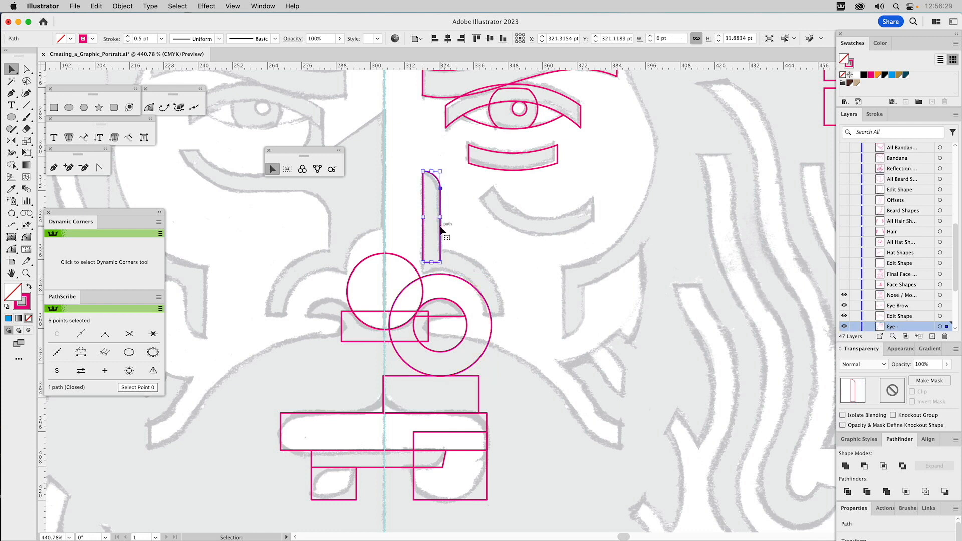
{"action": "left_click", "coordinate": [453, 279]}
{"action": "left_click", "coordinate": [118, 7]}
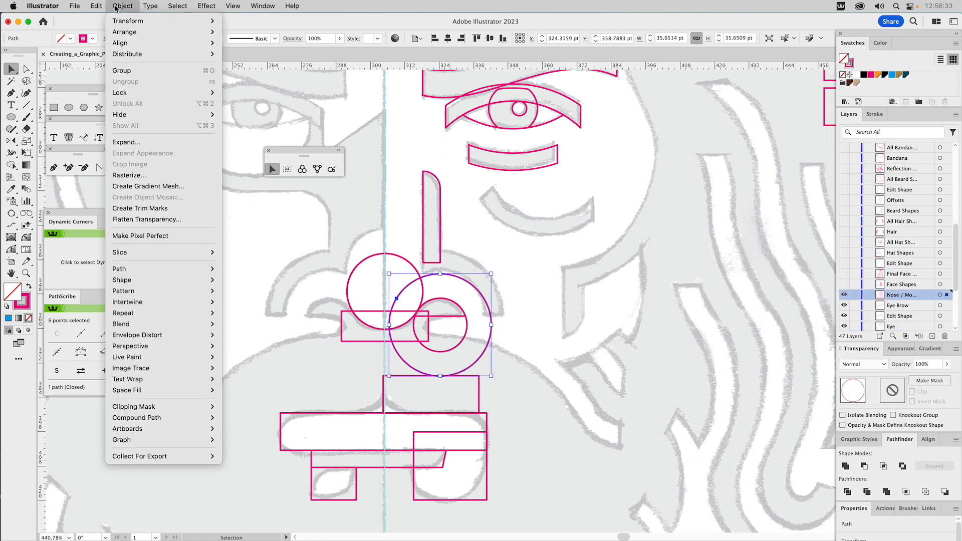
{"action": "mouse_move", "coordinate": [133, 269]}
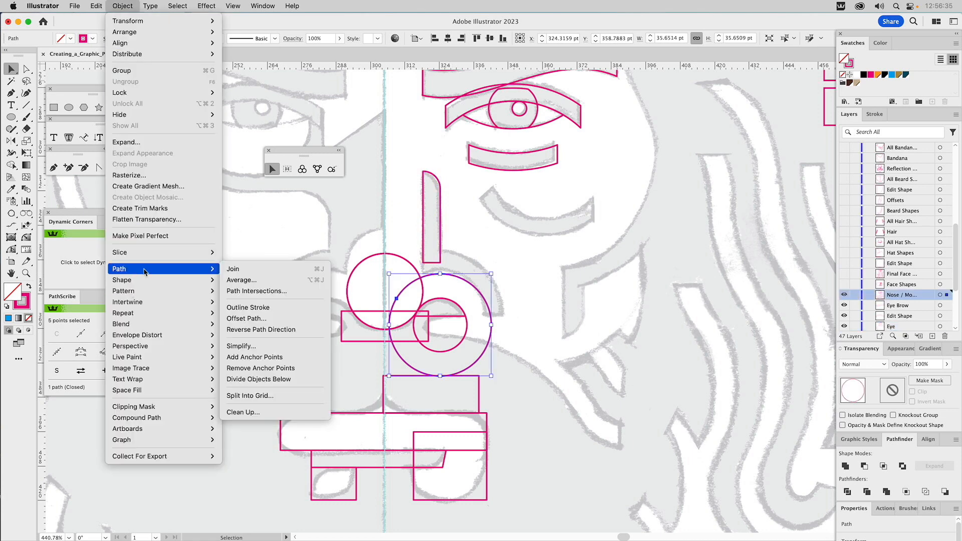
{"action": "left_click", "coordinate": [241, 319]}
{"action": "type", "text": "6"}
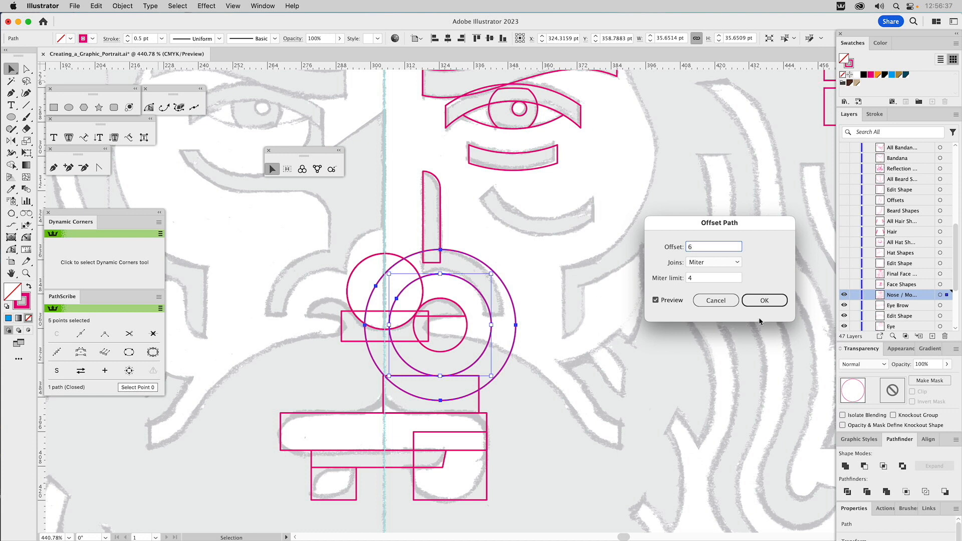
{"action": "left_click", "coordinate": [761, 301]}
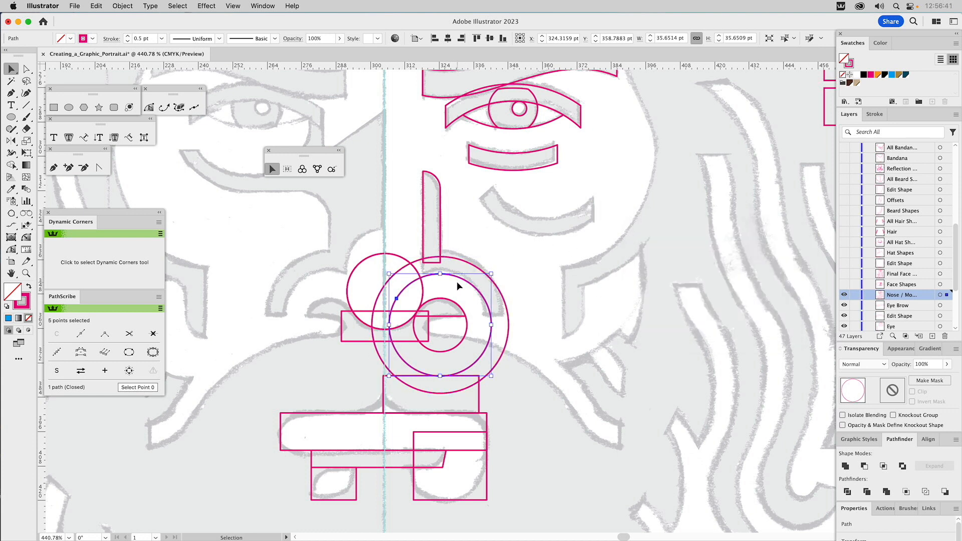
Step: Subtract the inner offset circle from the outer one to make a ring, and fill it with orange
{"action": "left_click", "coordinate": [472, 268], "text": "shift"}
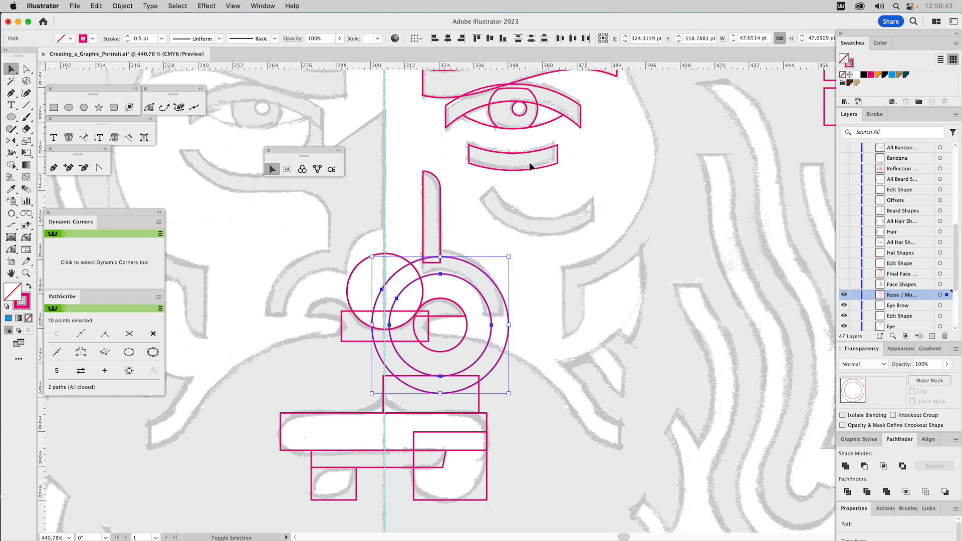
{"action": "left_click", "coordinate": [865, 468]}
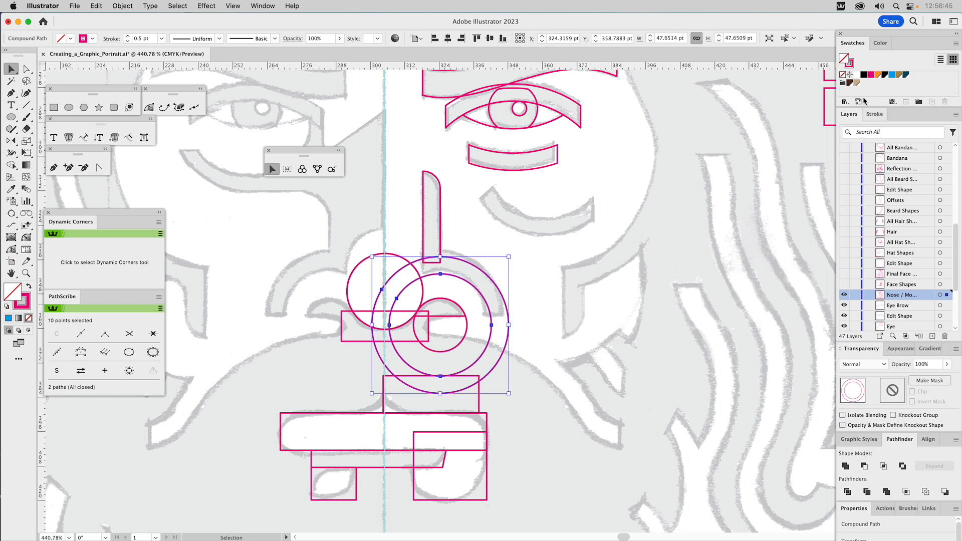
{"action": "left_click", "coordinate": [878, 75]}
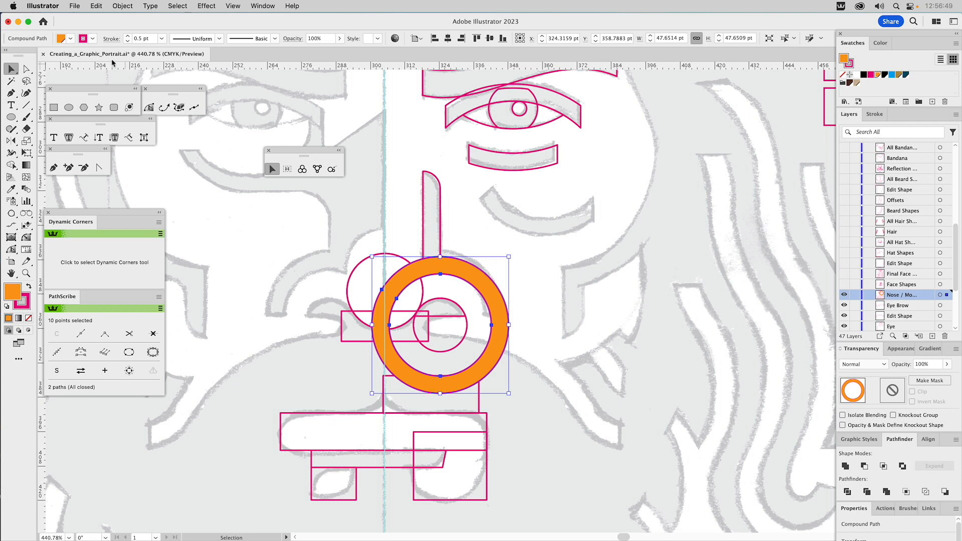
Step: Cover the ring's left part with a rectangle about 40.2 by 102.4 pt, and everything below the nostril's flat edge with one about 107.6 by 50.9 pt
{"action": "key", "text": "m"}
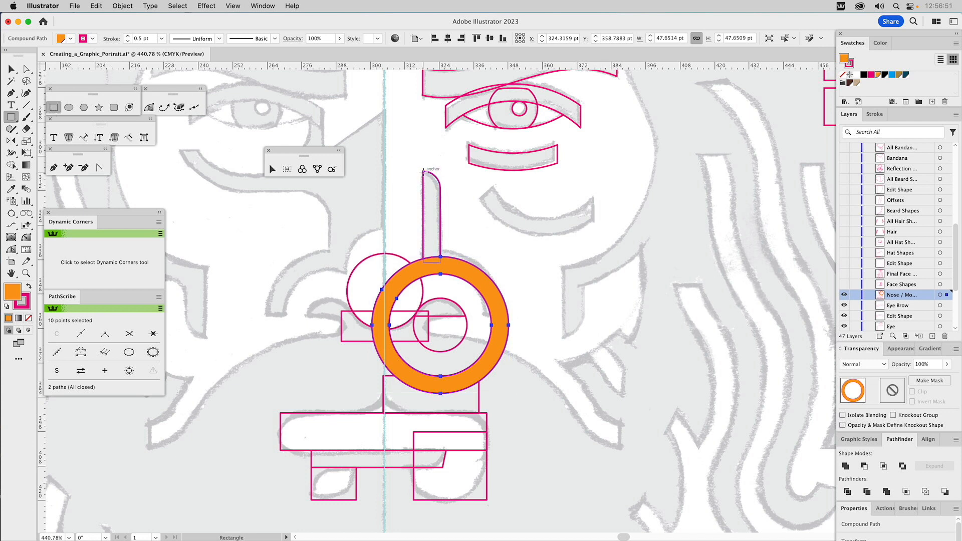
{"action": "left_click_drag", "start_coordinate": [423, 171], "coordinate": [308, 465]}
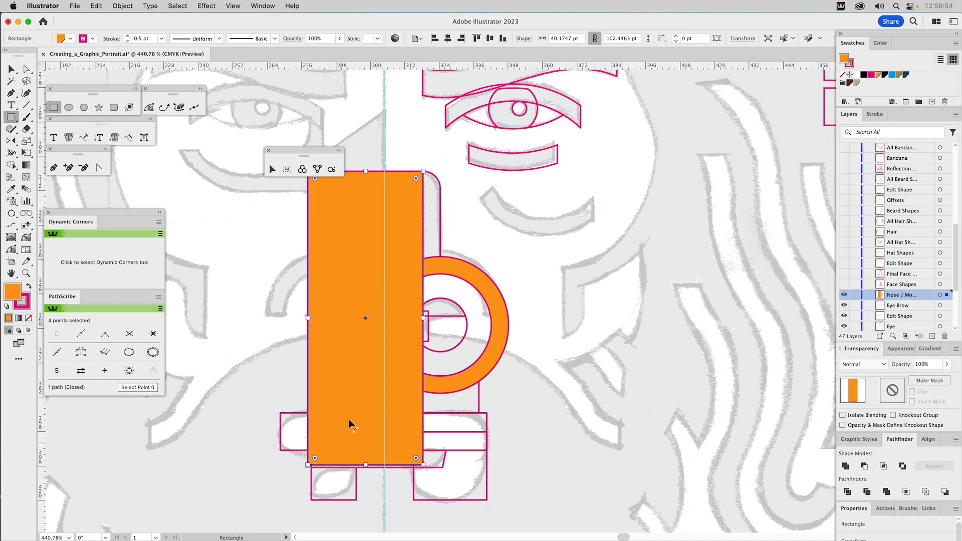
{"action": "left_click", "coordinate": [443, 320], "text": "super"}
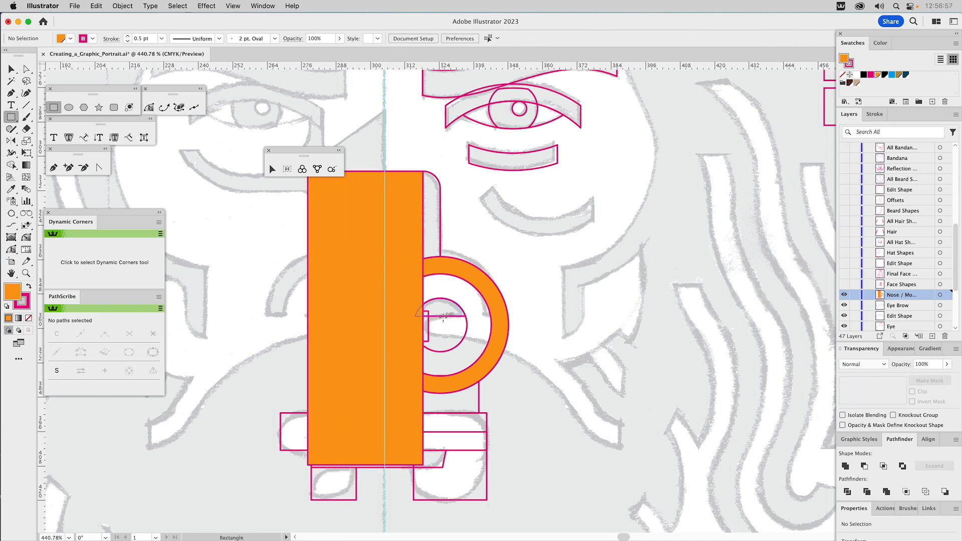
{"action": "left_click_drag", "start_coordinate": [444, 315], "coordinate": [752, 461]}
{"action": "key", "text": "v"}
{"action": "left_click_drag", "start_coordinate": [638, 393], "coordinate": [558, 394]}
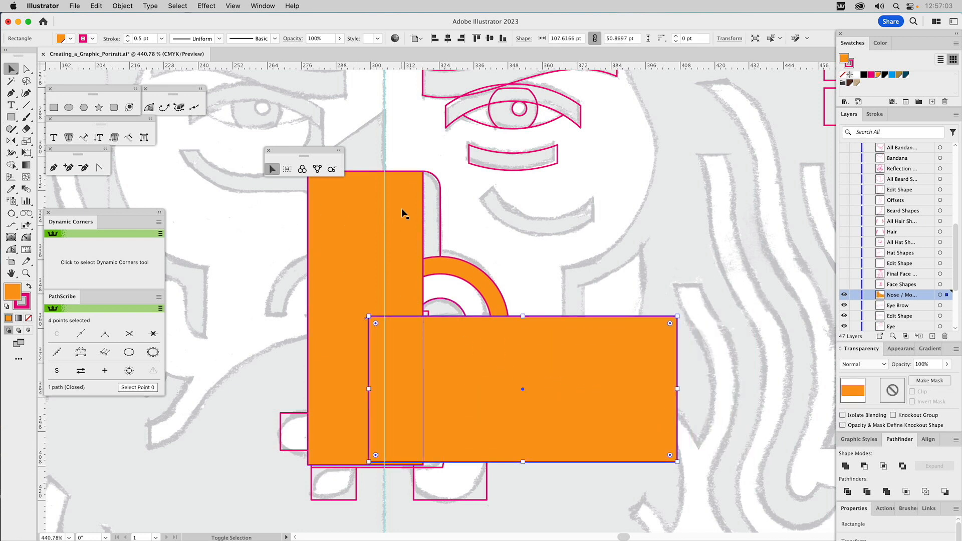
Step: Unite the two covering rectangles and subtract them from the ring, leaving a curved nostril wing
{"action": "left_click", "coordinate": [397, 239], "text": "shift"}
{"action": "left_click", "coordinate": [845, 466]}
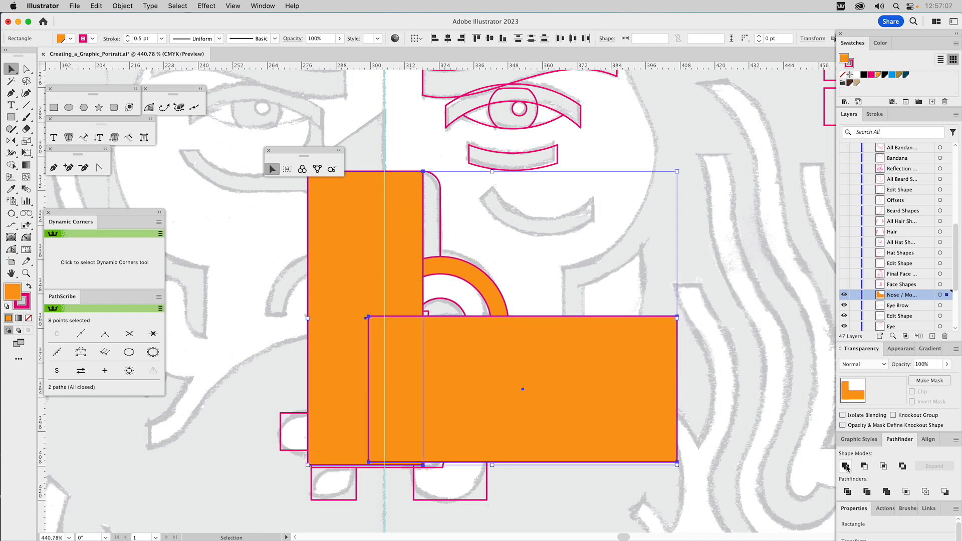
{"action": "left_click", "coordinate": [469, 279], "text": "shift"}
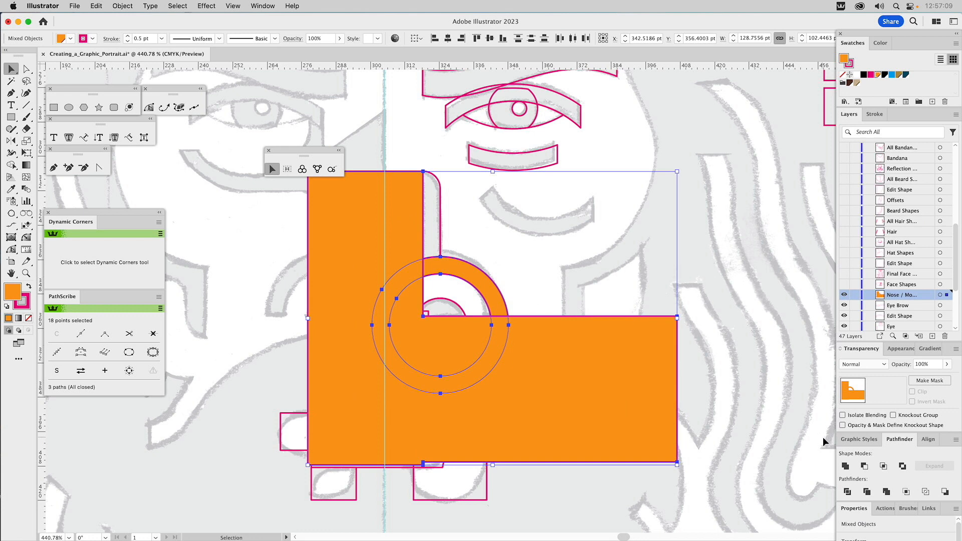
{"action": "left_click", "coordinate": [865, 467]}
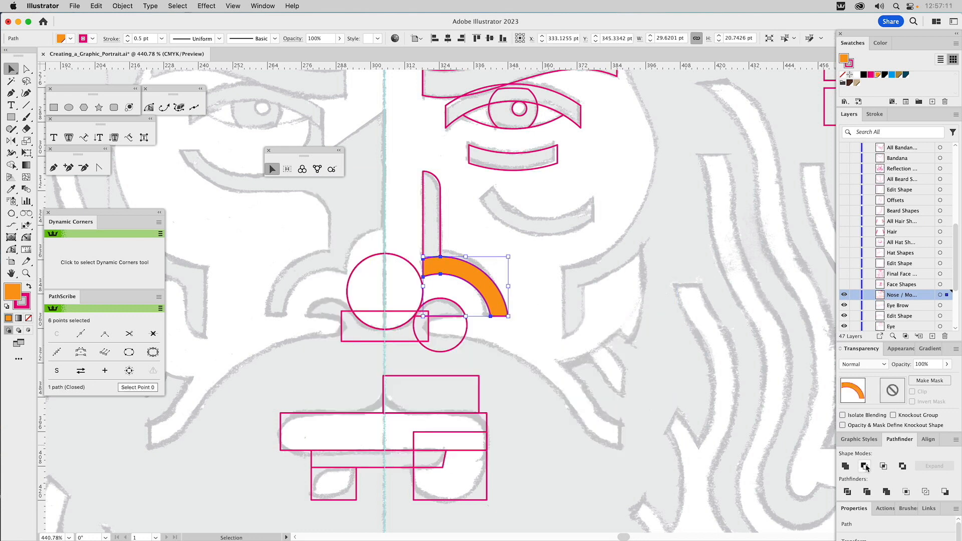
{"action": "left_click", "coordinate": [484, 222]}
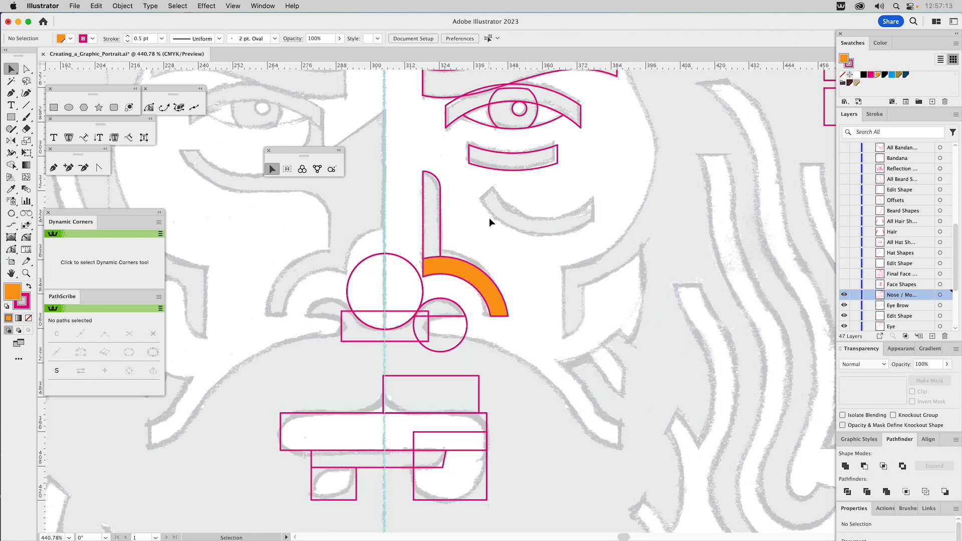
Step: Inspect the orange arc's anchor points, and review the Remove Redundant Points setting in Pathfinder Options
{"action": "key", "text": "a"}
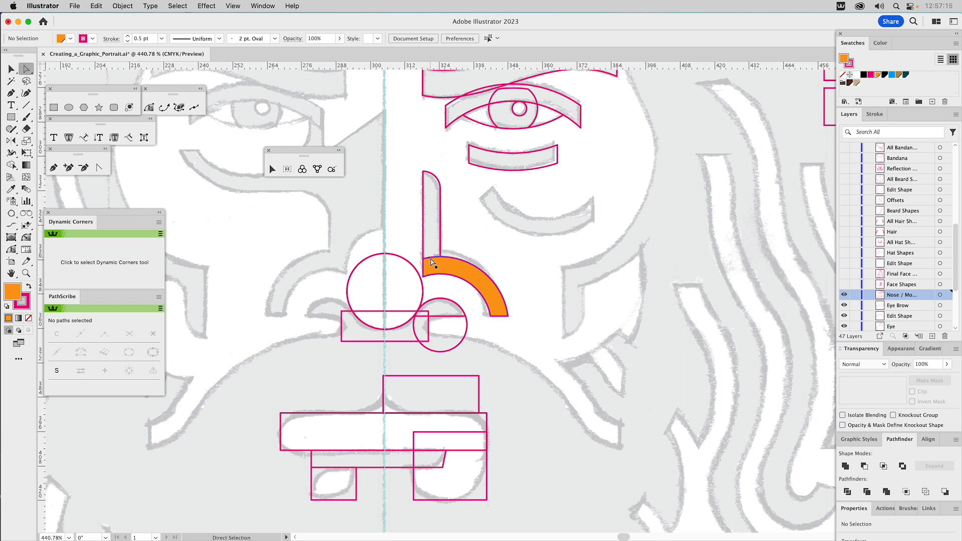
{"action": "left_click", "coordinate": [429, 264]}
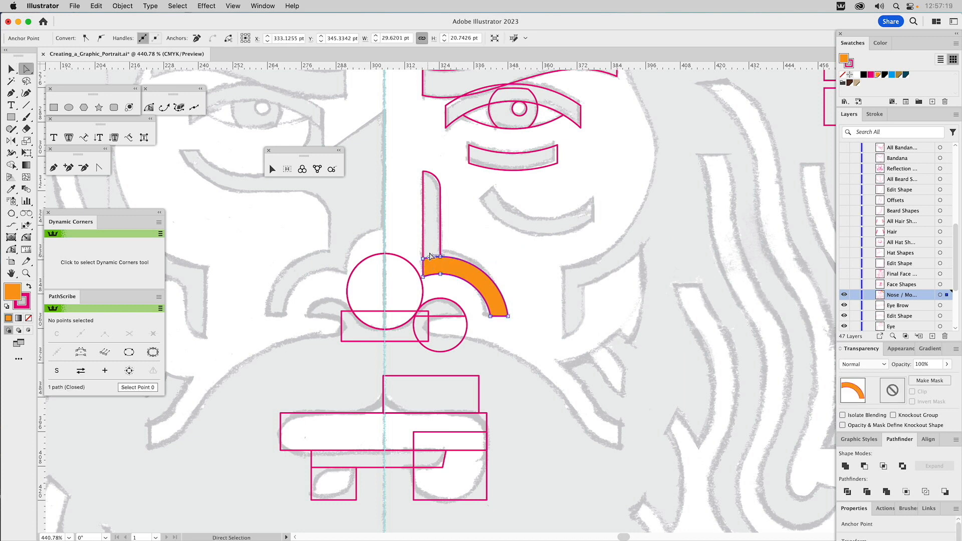
{"action": "key", "text": "v"}
{"action": "left_click", "coordinate": [464, 221]}
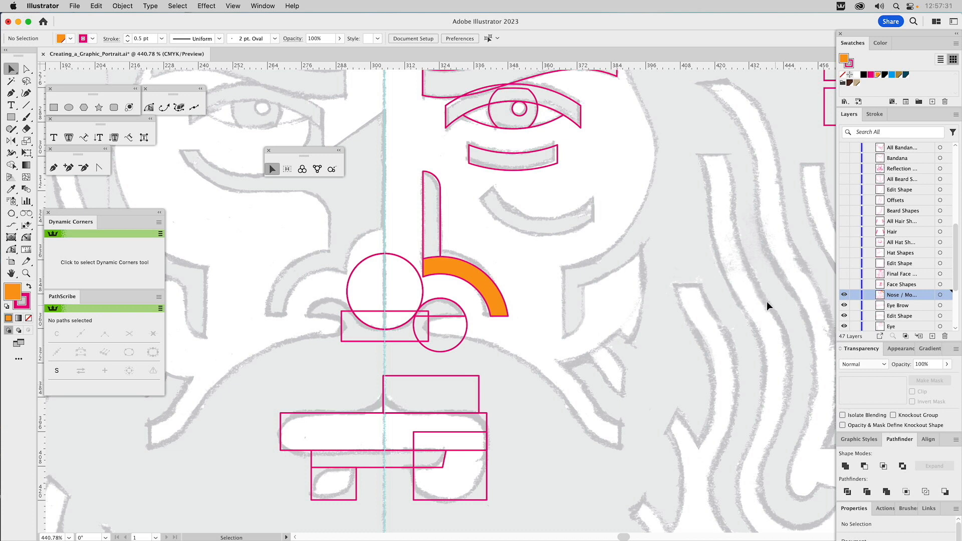
{"action": "left_click", "coordinate": [956, 440]}
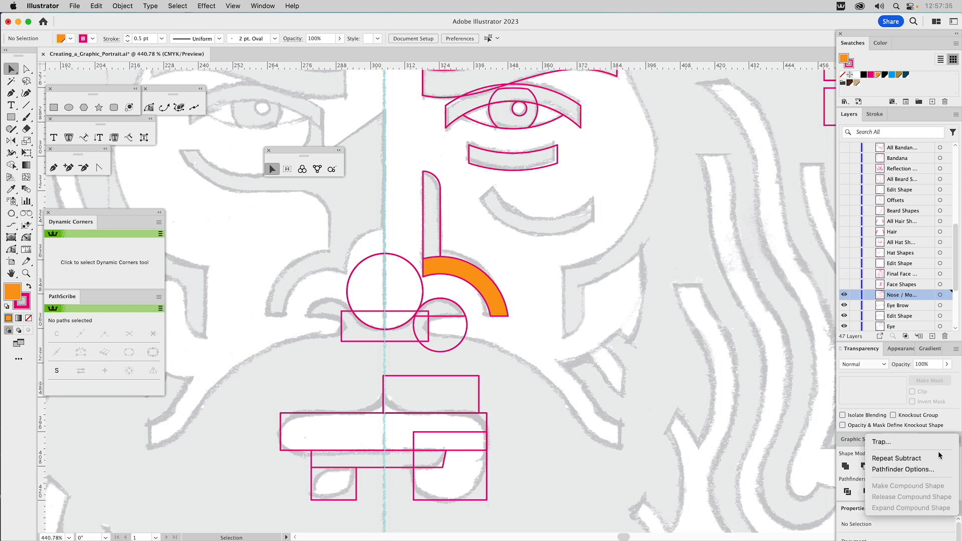
{"action": "left_click", "coordinate": [917, 470]}
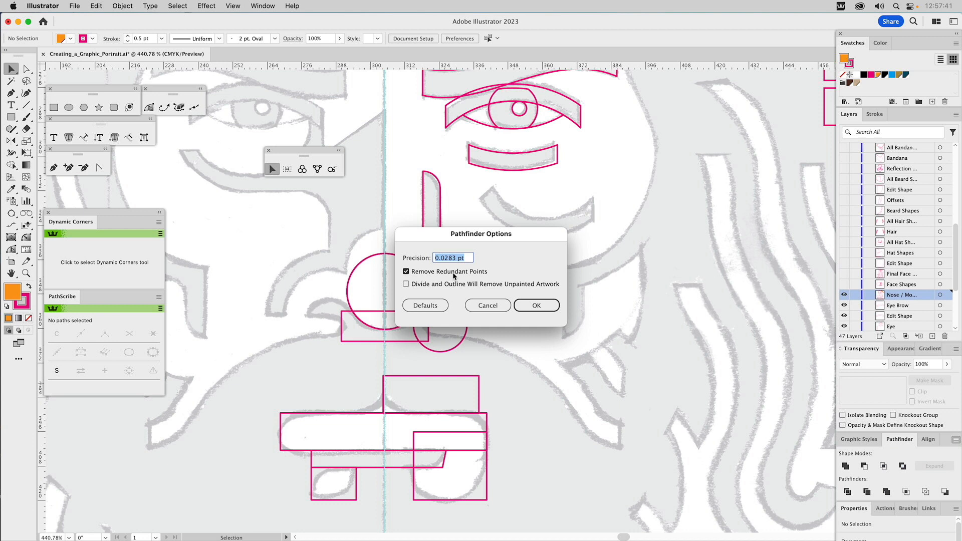
{"action": "left_click", "coordinate": [535, 305]}
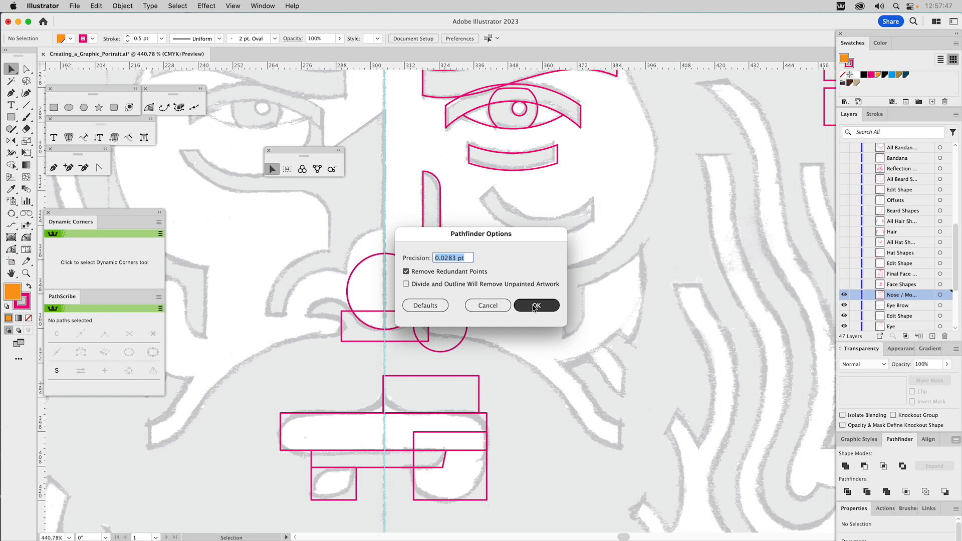
{"action": "left_click", "coordinate": [535, 306]}
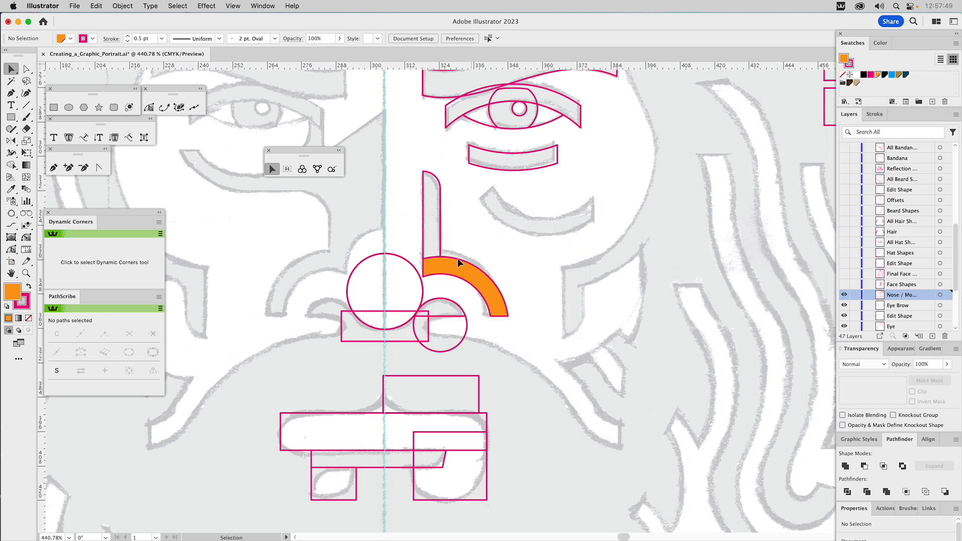
Step: Unite the tall nose-bridge shape with the orange nostril-wing arc into one path
{"action": "left_click", "coordinate": [426, 242]}
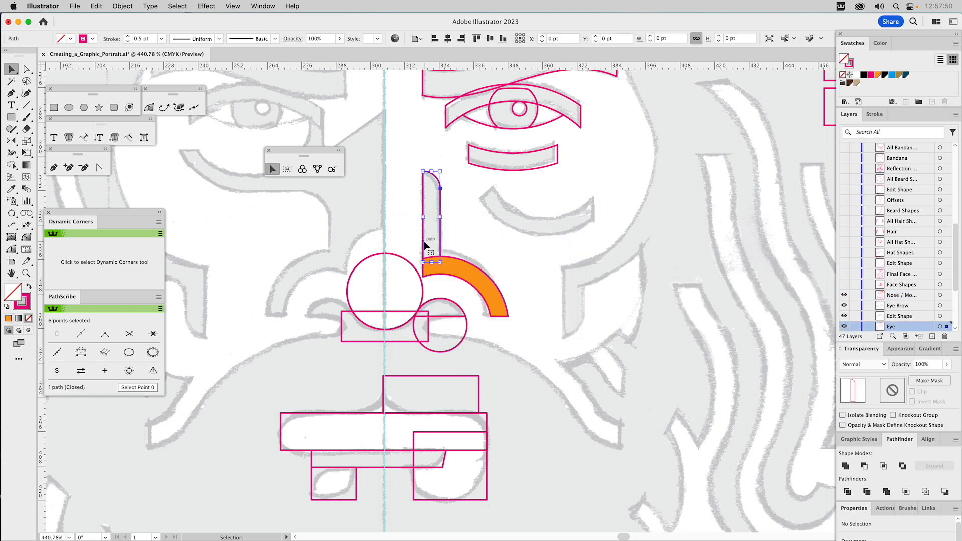
{"action": "left_click", "coordinate": [449, 263]}
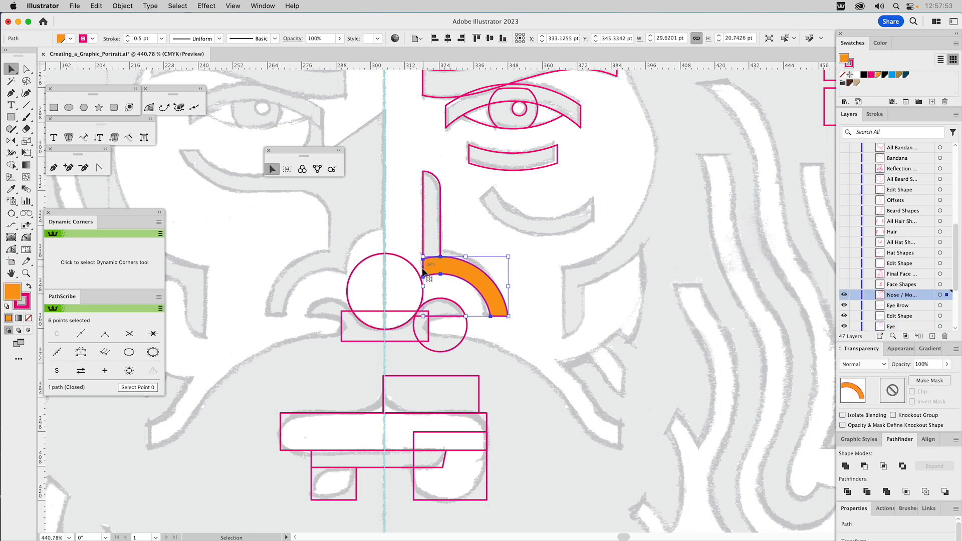
{"action": "left_click", "coordinate": [442, 237], "text": "shift"}
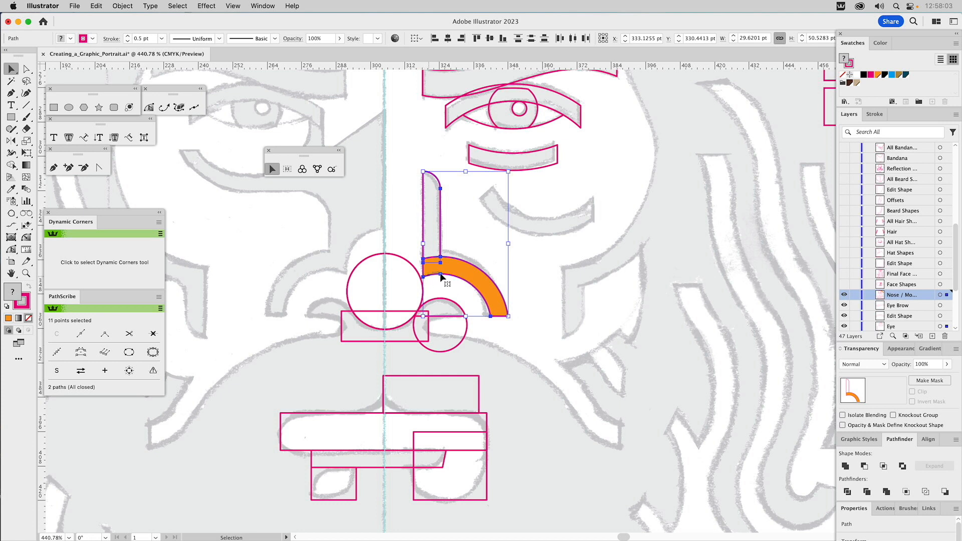
{"action": "left_click", "coordinate": [845, 466]}
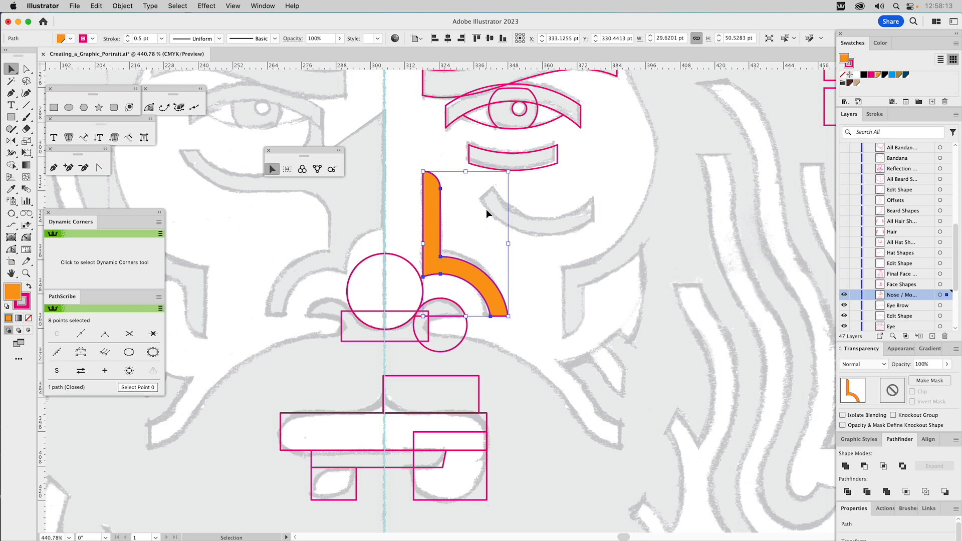
Step: Sample the unfilled magenta-outlined under-eye shape with the Eyedropper to give the united nose shape the same appearance
{"action": "key", "text": "i"}
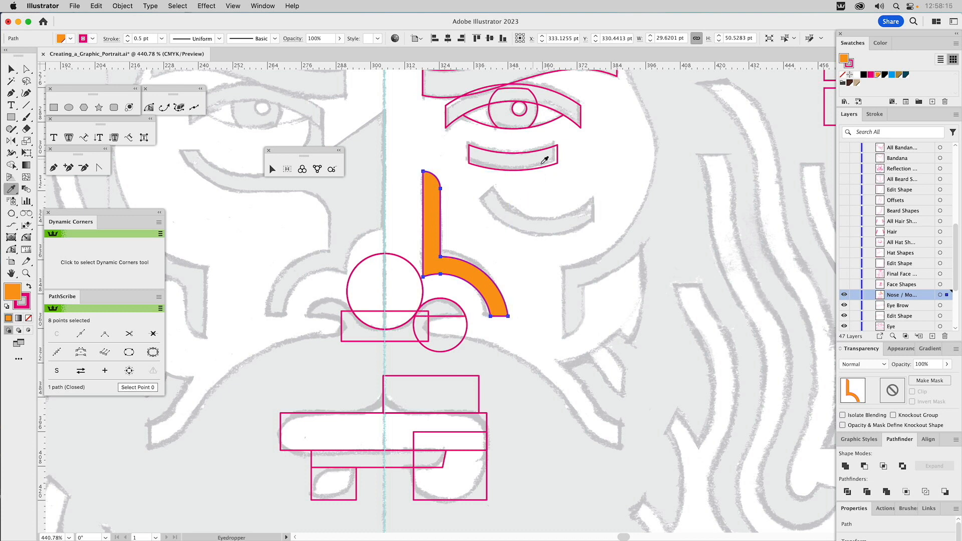
{"action": "left_click", "coordinate": [540, 165]}
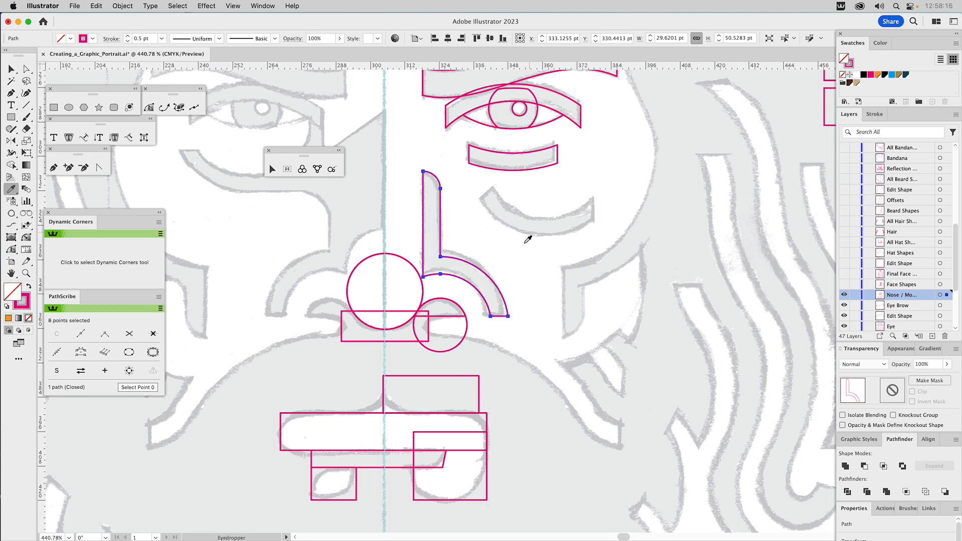
{"action": "left_click", "coordinate": [482, 221], "text": "super"}
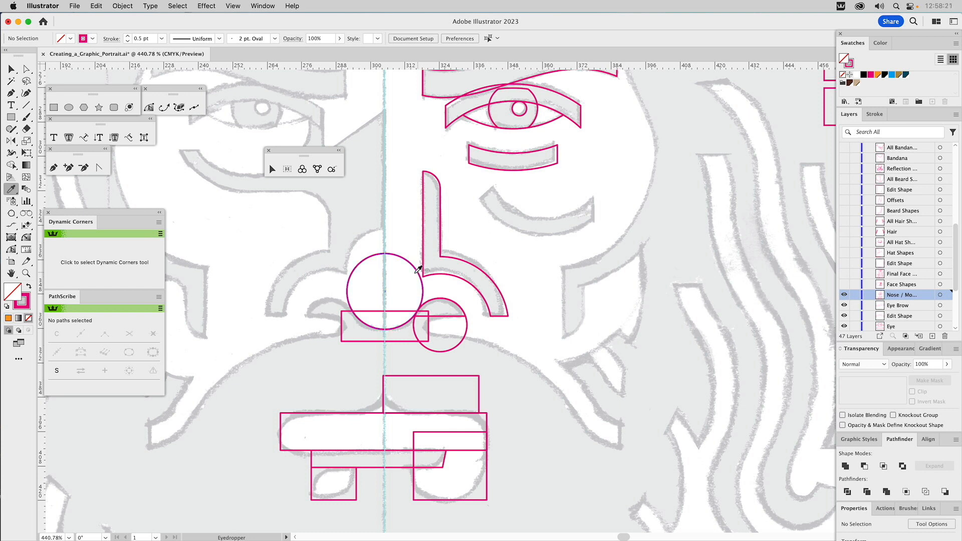
Step: Fill the stacked circles at the nose tip with the blue swatch
{"action": "key", "text": "c"}
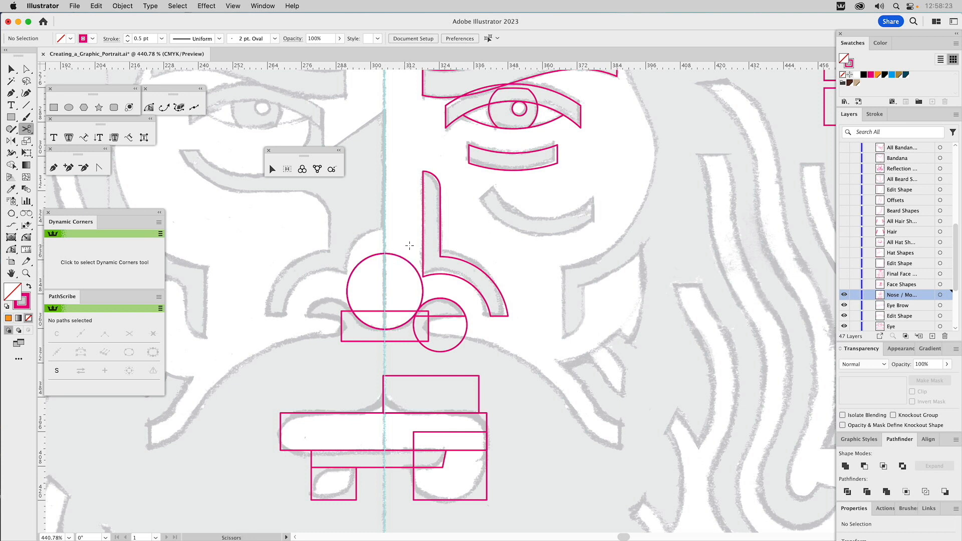
{"action": "key", "text": "v"}
{"action": "left_click", "coordinate": [401, 257]}
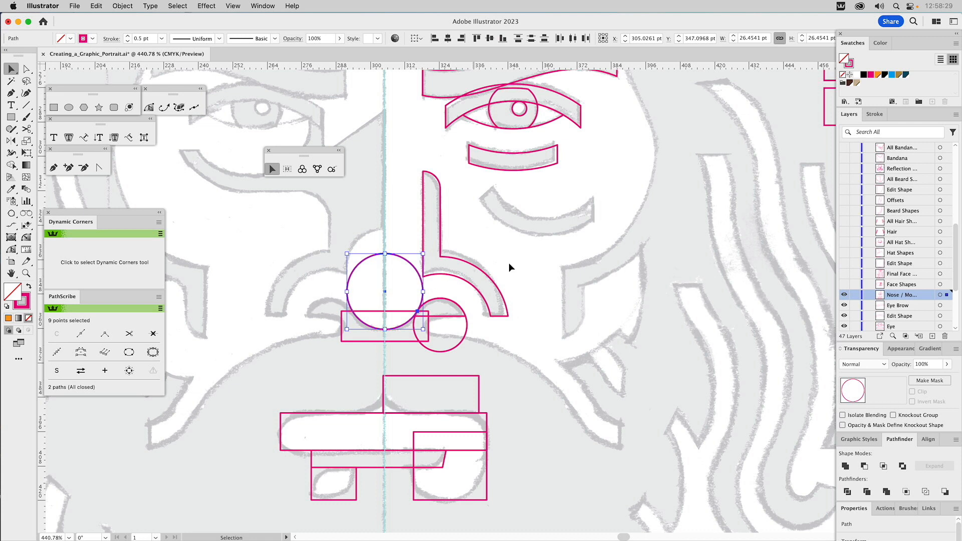
{"action": "left_click", "coordinate": [892, 75]}
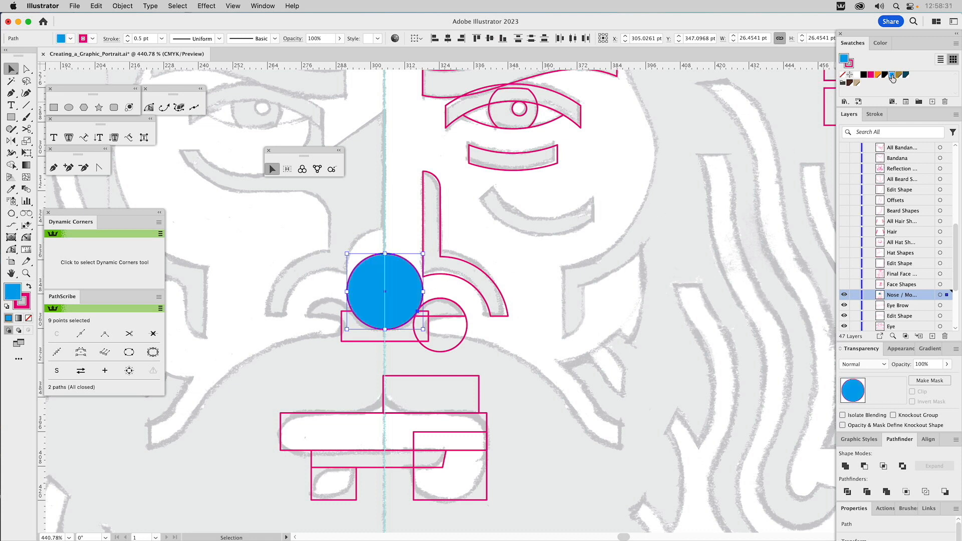
Step: Try to subtract both stacked nose-tip circles from the rectangle below, and undo the result
{"action": "left_click", "coordinate": [395, 340], "text": "shift"}
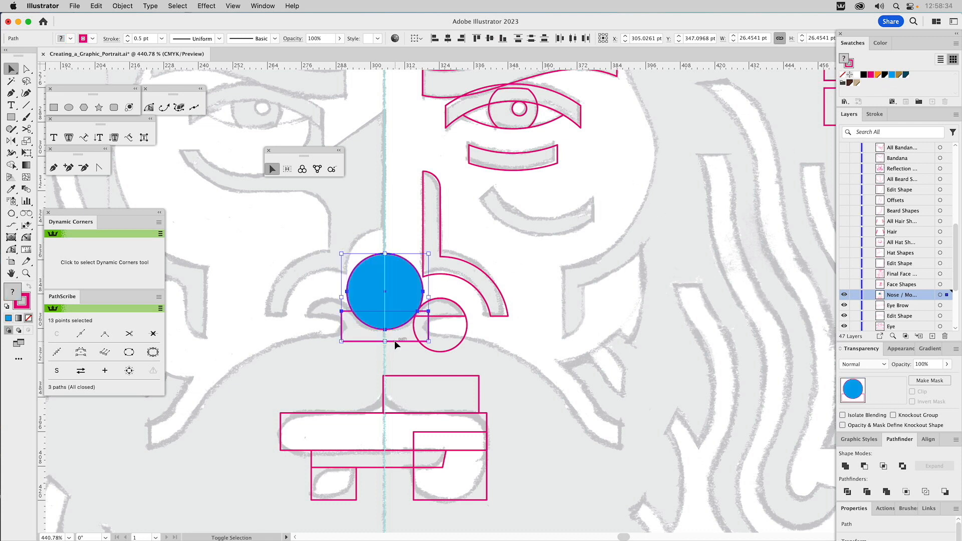
{"action": "left_click", "coordinate": [864, 466]}
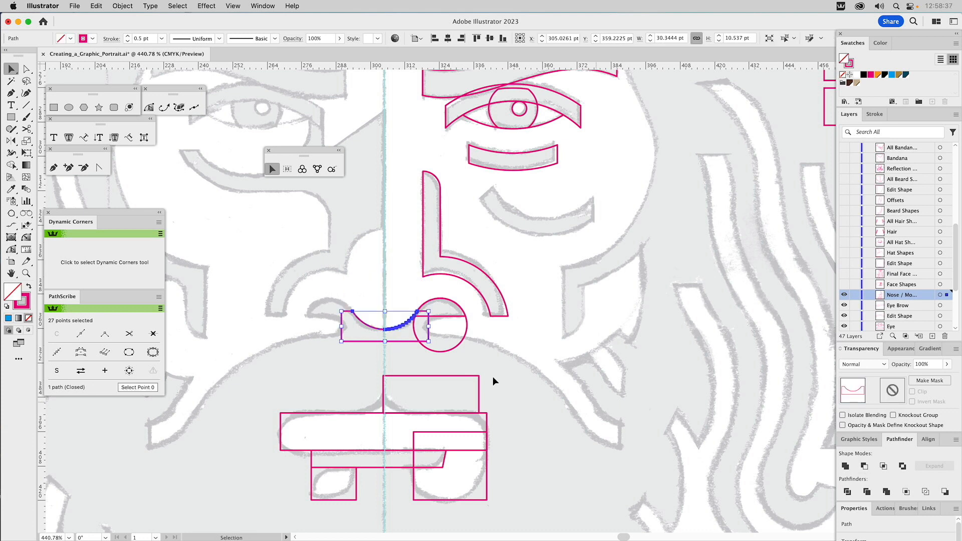
{"action": "left_click", "coordinate": [401, 283]}
{"action": "left_click_drag", "start_coordinate": [405, 326], "coordinate": [404, 312]}
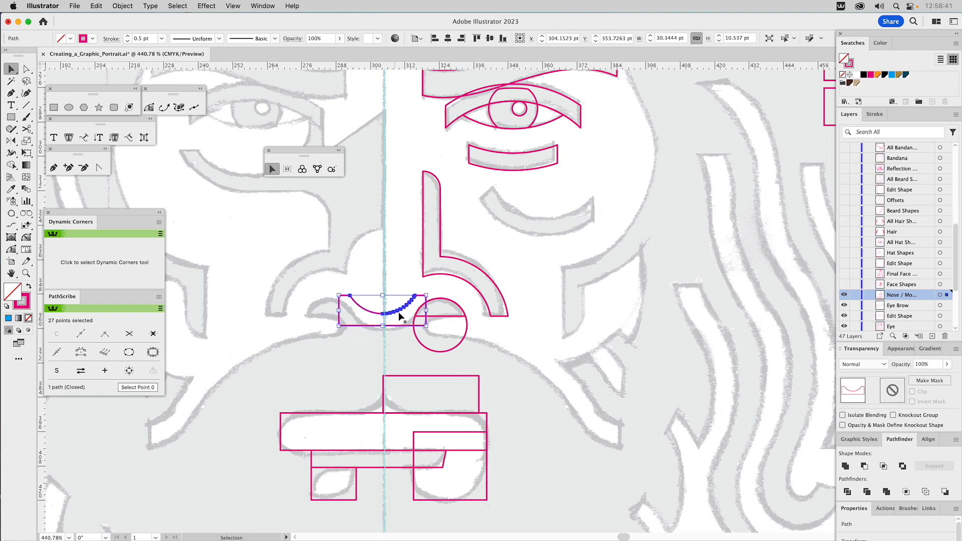
{"action": "key", "text": "super+z"}
{"action": "key", "text": "super+z"}
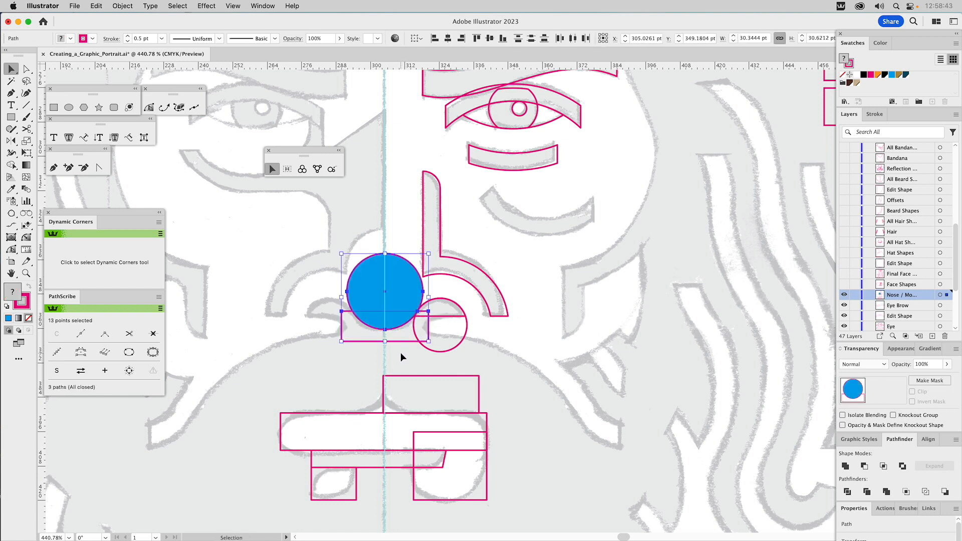
Step: Subtract only one of the stacked nose-tip circles from the rectangle below it with Minus Front
{"action": "left_click", "coordinate": [401, 353]}
{"action": "left_click", "coordinate": [397, 293]}
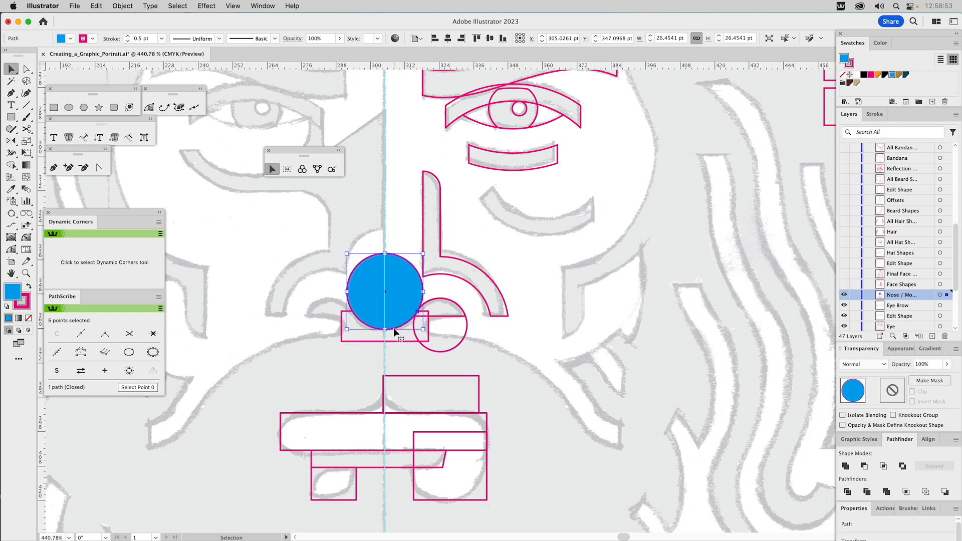
{"action": "left_click", "coordinate": [342, 324], "text": "shift"}
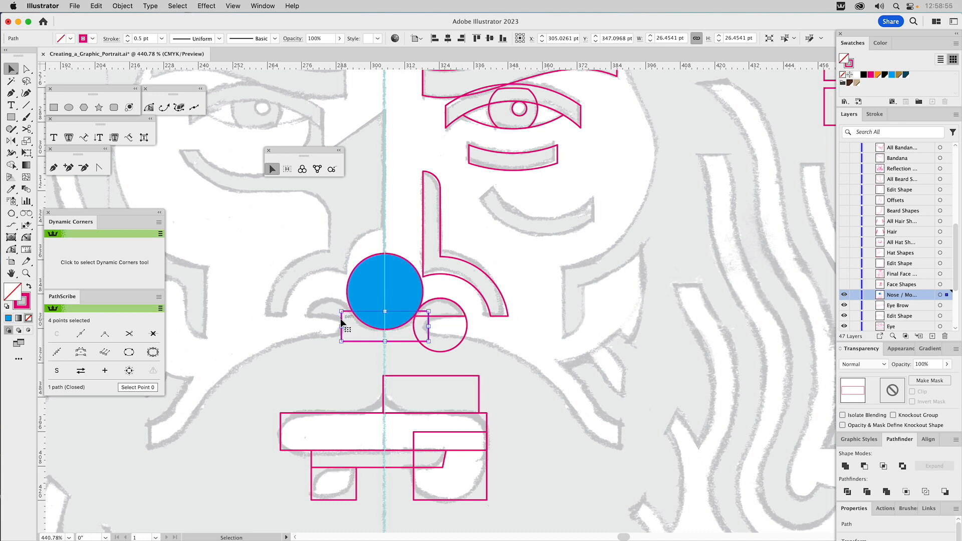
{"action": "left_click", "coordinate": [864, 465]}
Step: Delete the leftover blue nose-tip circle and the full circle surrounding the nostril shape
{"action": "left_click", "coordinate": [398, 273]}
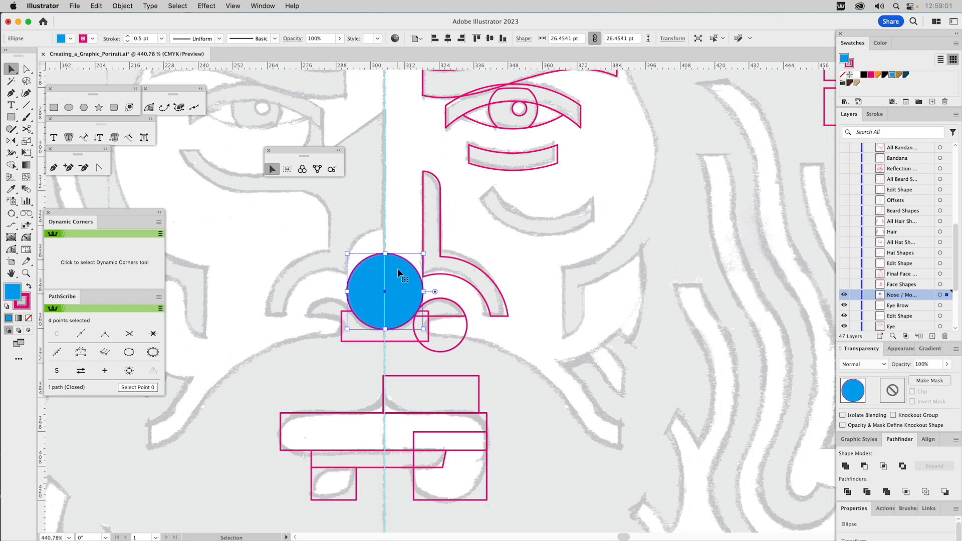
{"action": "left_click_drag", "start_coordinate": [397, 270], "coordinate": [392, 229]}
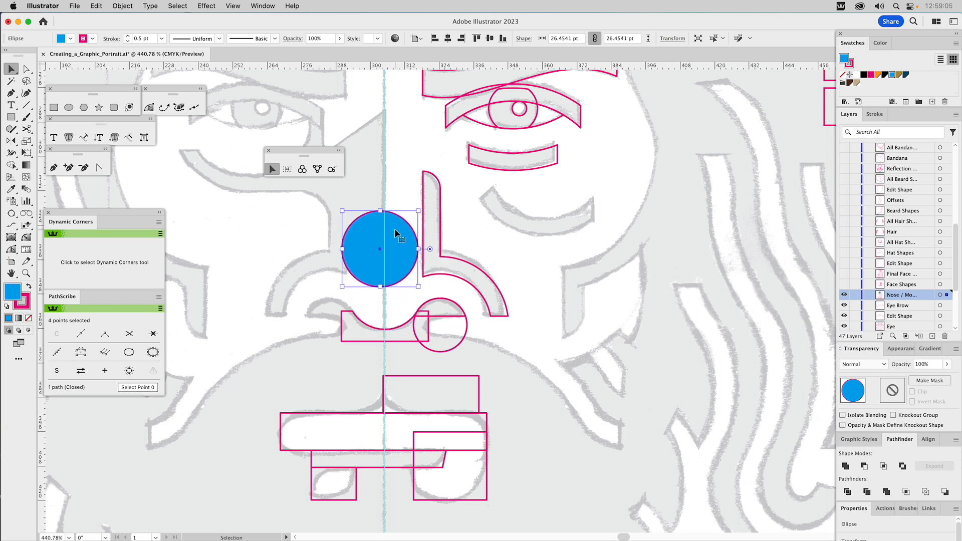
{"action": "key", "text": "Delete"}
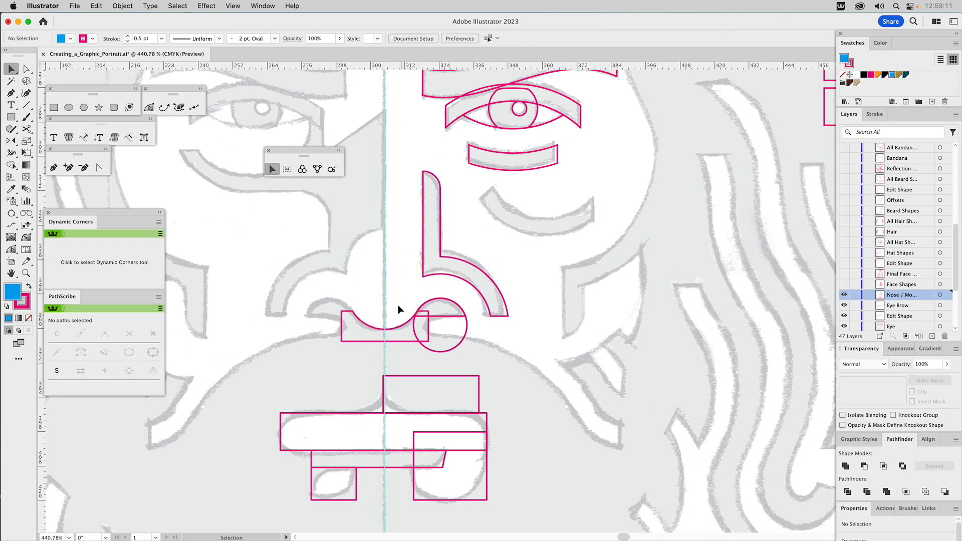
{"action": "left_click_drag", "start_coordinate": [395, 330], "coordinate": [395, 331]}
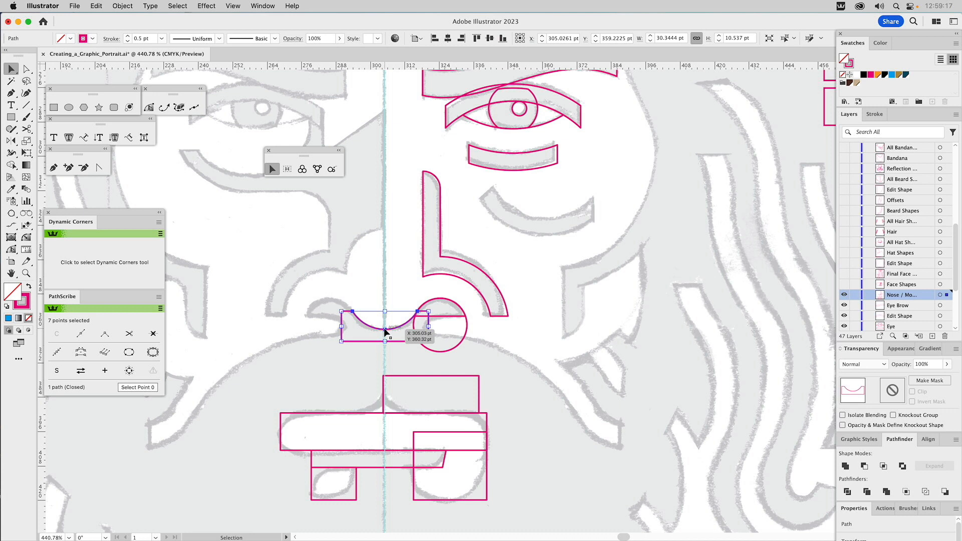
{"action": "left_click", "coordinate": [467, 326]}
{"action": "key", "text": "Delete"}
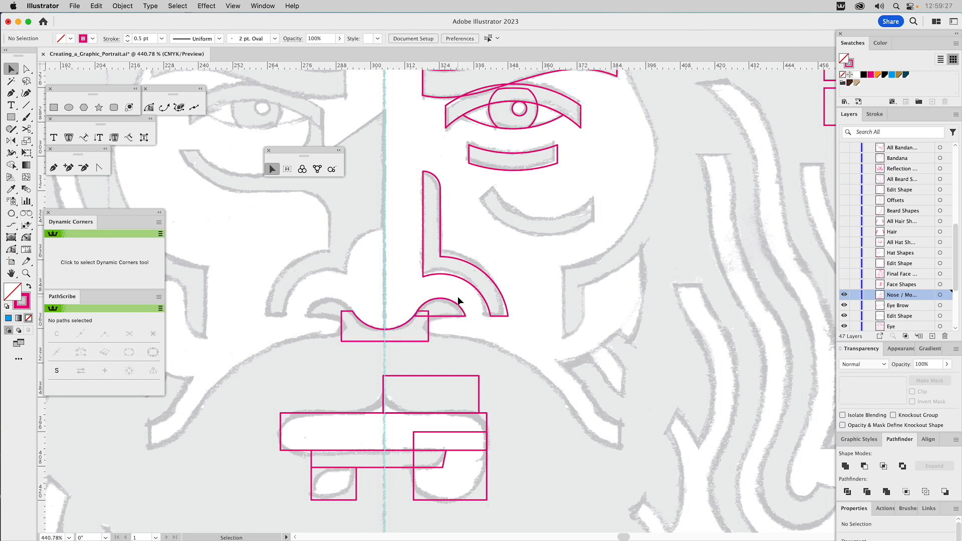
Step: Reflect a copy of the nostril shape across the nose's vertical centre line
{"action": "left_click", "coordinate": [458, 303]}
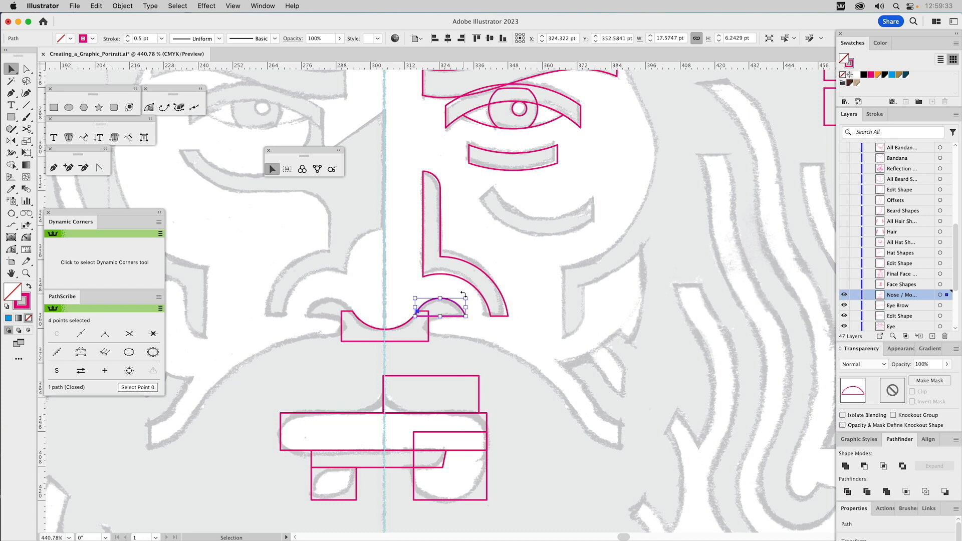
{"action": "left_click", "coordinate": [11, 141]}
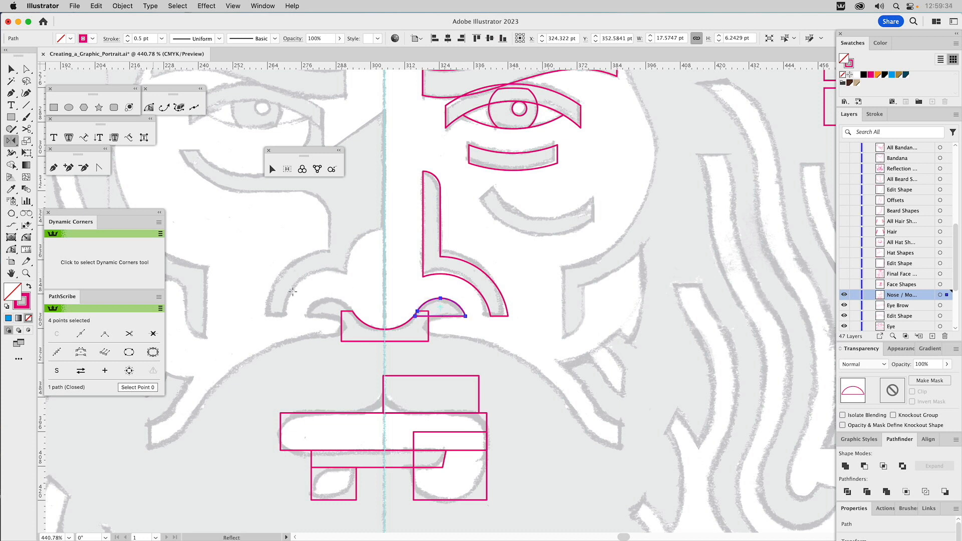
{"action": "left_click", "coordinate": [384, 329]}
{"action": "left_click_drag", "start_coordinate": [383, 341], "coordinate": [380, 362]}
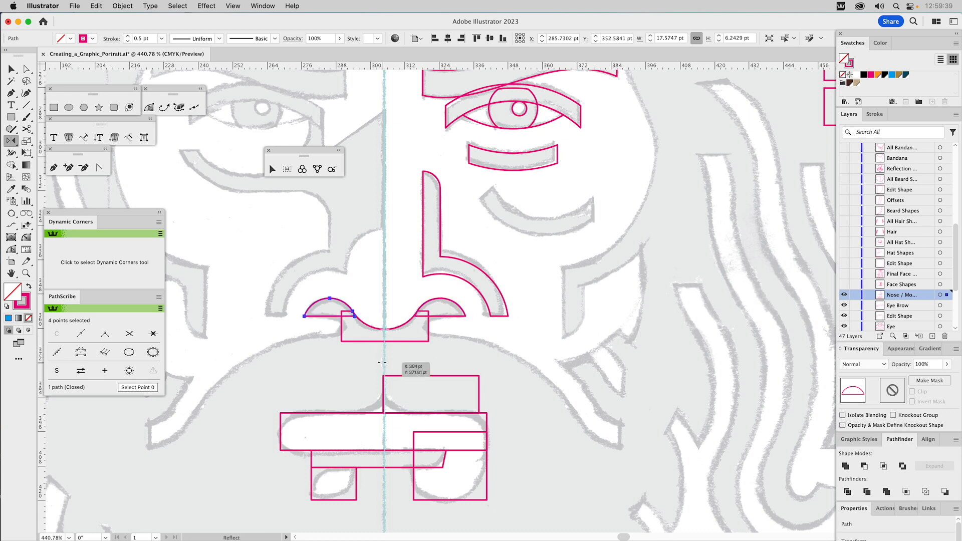
Step: Unite both nostrils with the notched rectangle between them into one nose-base shape
{"action": "key", "text": "v"}
{"action": "left_click_drag", "start_coordinate": [411, 306], "coordinate": [322, 338]}
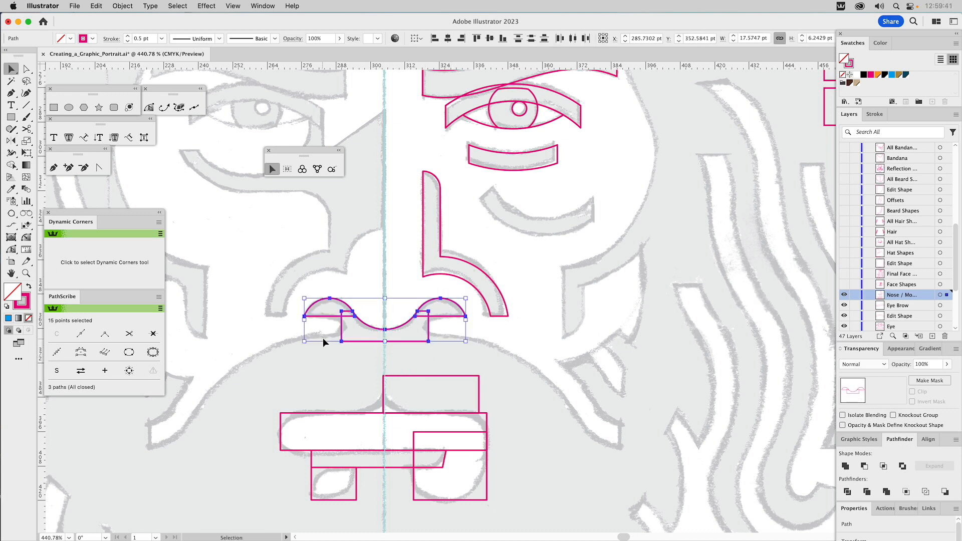
{"action": "left_click", "coordinate": [846, 467]}
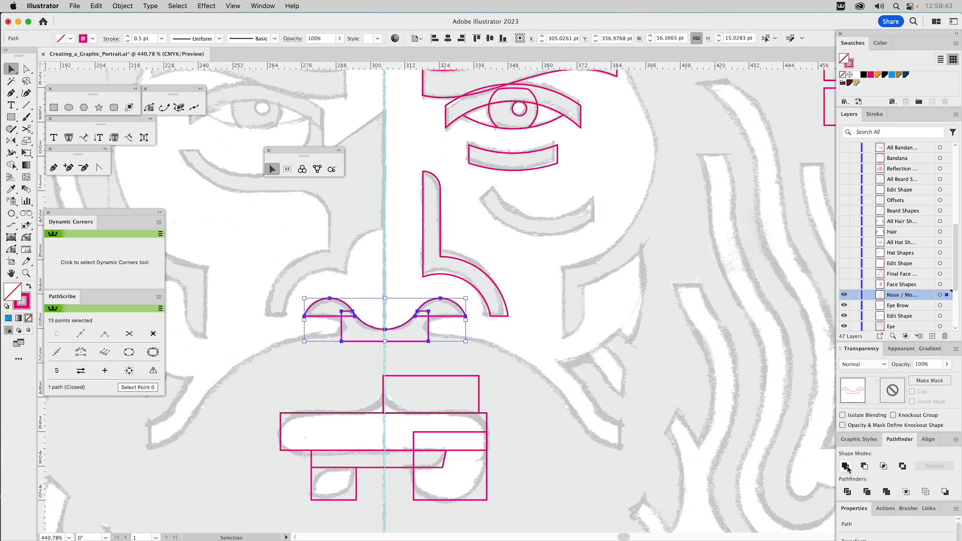
{"action": "left_click", "coordinate": [374, 269]}
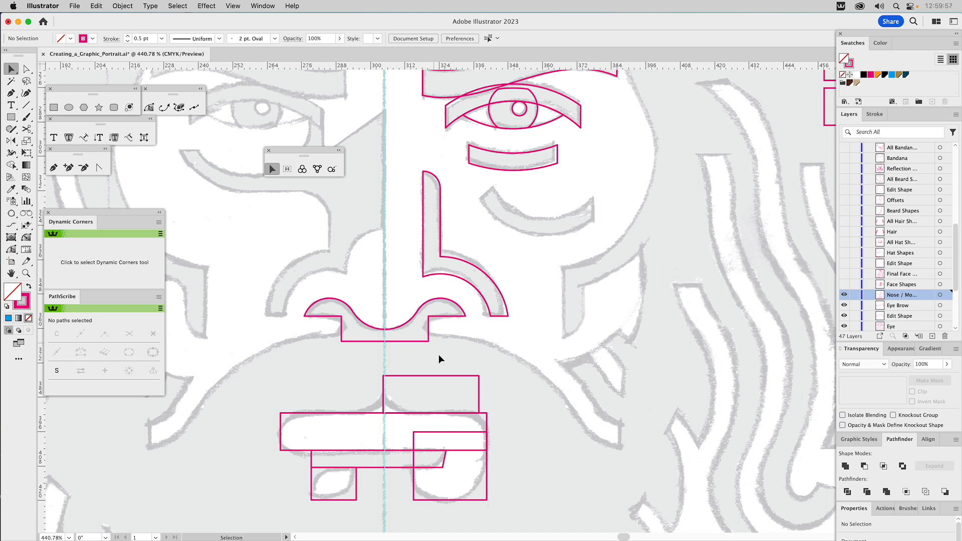
Step: Round the lower corner at the centre line of the rectangle above the mouth with a radius of about 9.2 pt
{"action": "left_click_drag", "start_coordinate": [440, 358], "coordinate": [515, 232]}
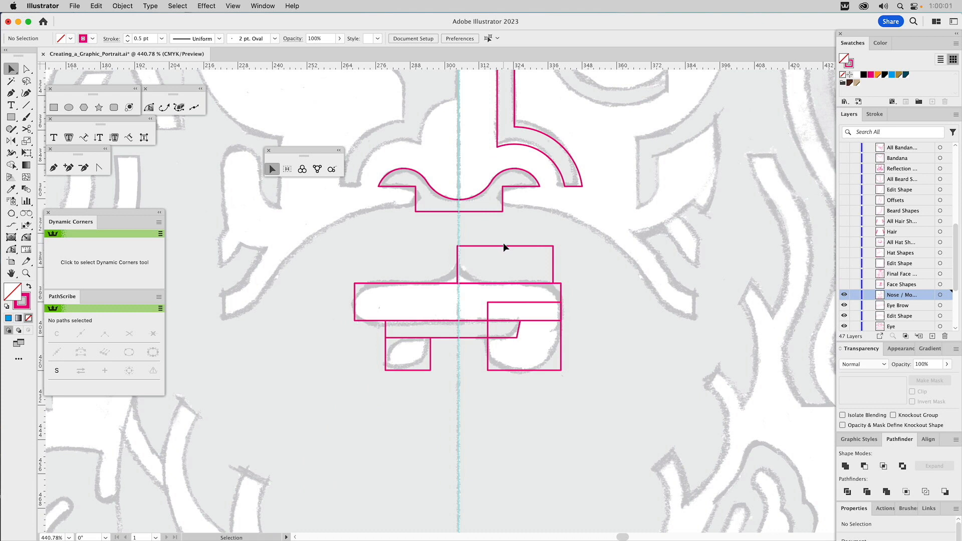
{"action": "left_click", "coordinate": [504, 246]}
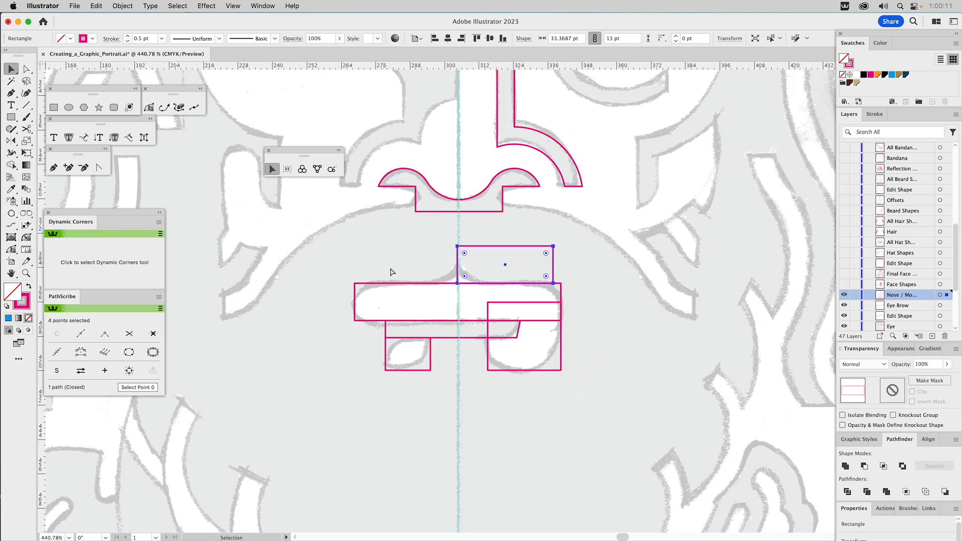
{"action": "key", "text": "a"}
{"action": "left_click", "coordinate": [458, 284]}
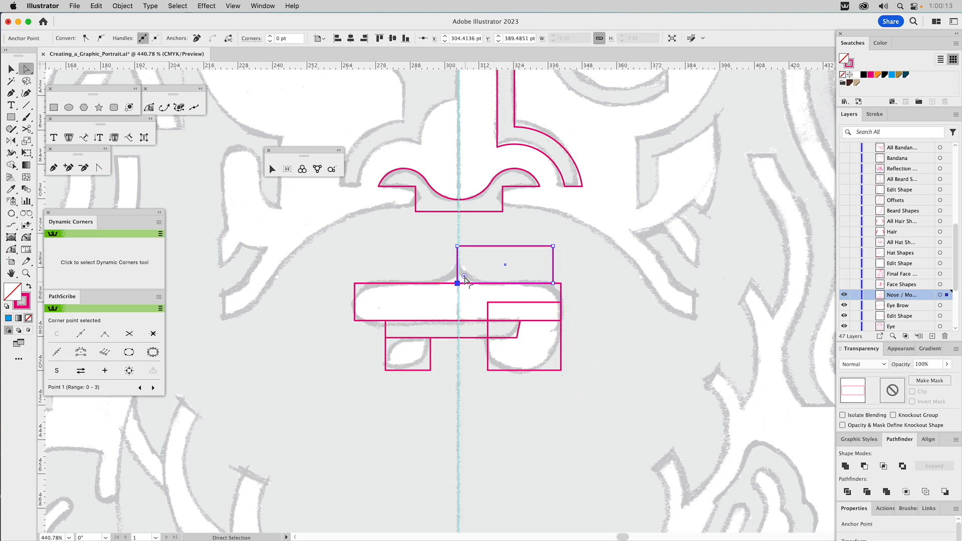
{"action": "left_click_drag", "start_coordinate": [465, 276], "coordinate": [489, 264]}
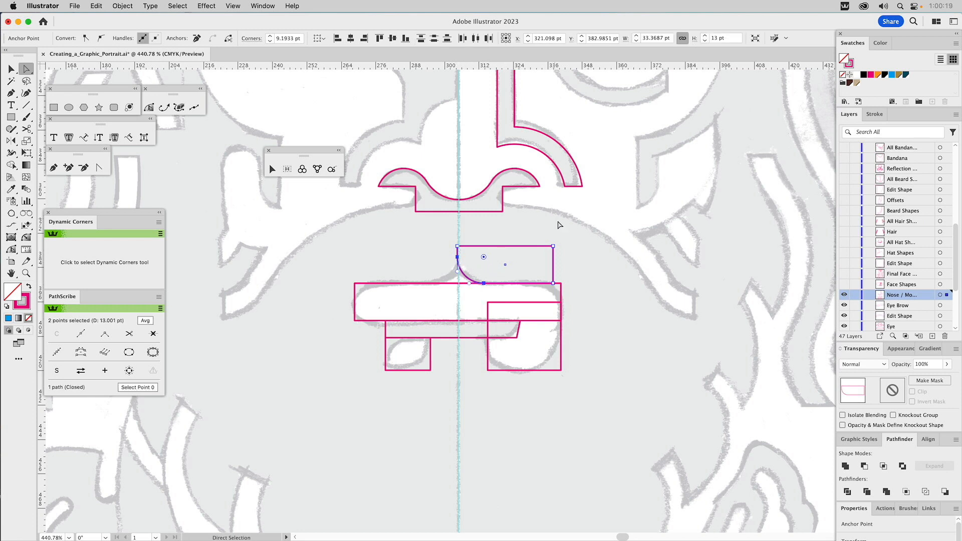
Step: Reflect a copy of the rounded rectangle above the mouth across the face's vertical centre line
{"action": "key", "text": "v"}
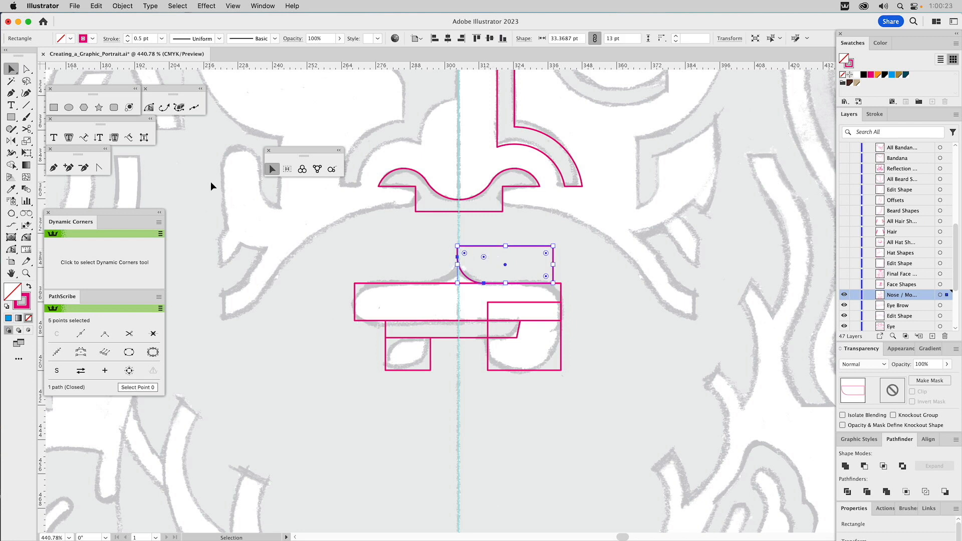
{"action": "left_click", "coordinate": [9, 143]}
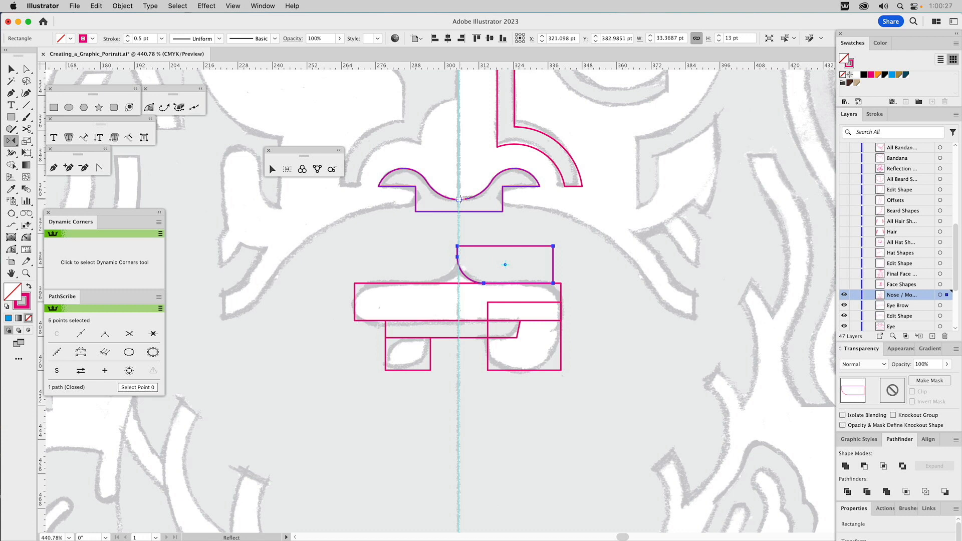
{"action": "left_click_drag", "start_coordinate": [488, 243], "coordinate": [431, 260]}
{"action": "key", "text": "v"}
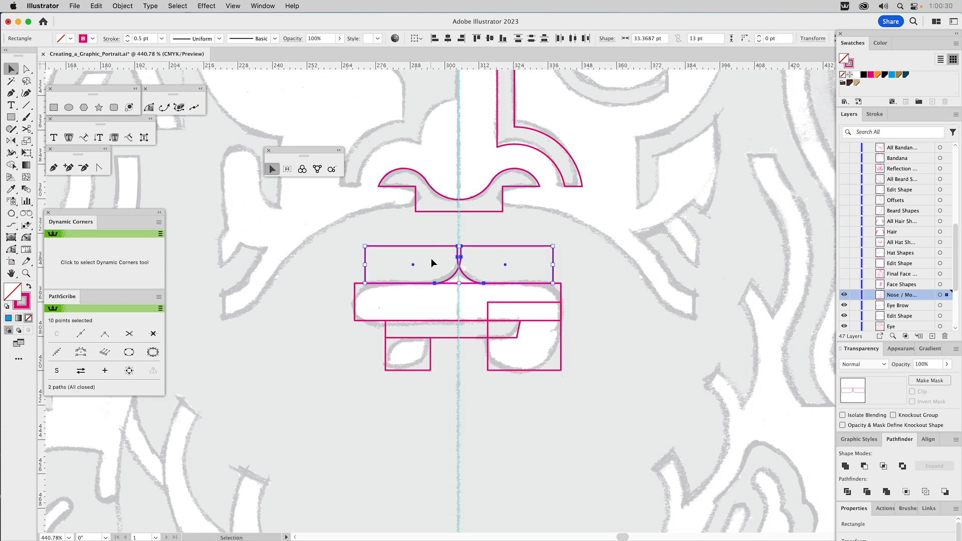
Step: Unite the two mirrored rounded rectangles above the mouth and lower the united shape's flat upper edge into the long mouth rectangle
{"action": "left_click", "coordinate": [846, 467]}
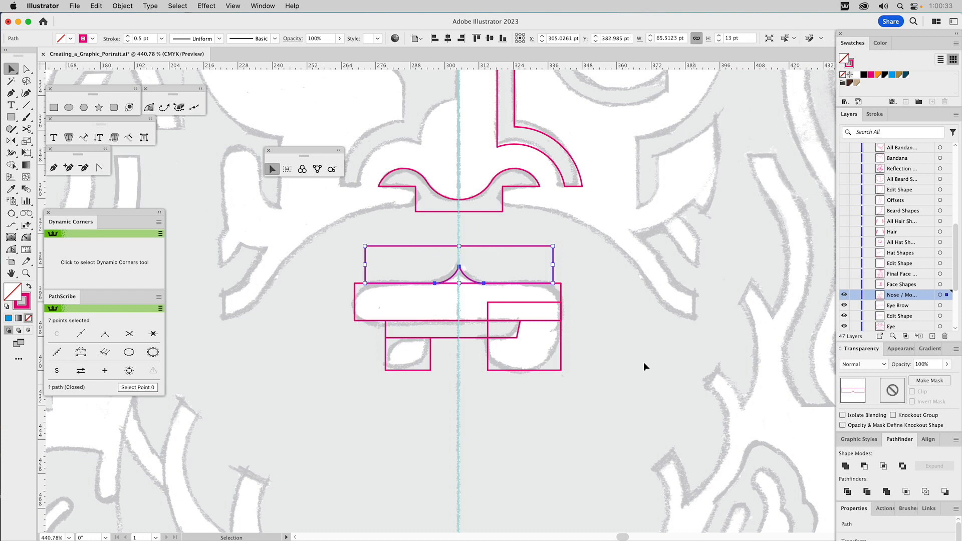
{"action": "key", "text": "a"}
{"action": "left_click_drag", "start_coordinate": [556, 242], "coordinate": [369, 296]}
{"action": "left_click", "coordinate": [366, 295]}
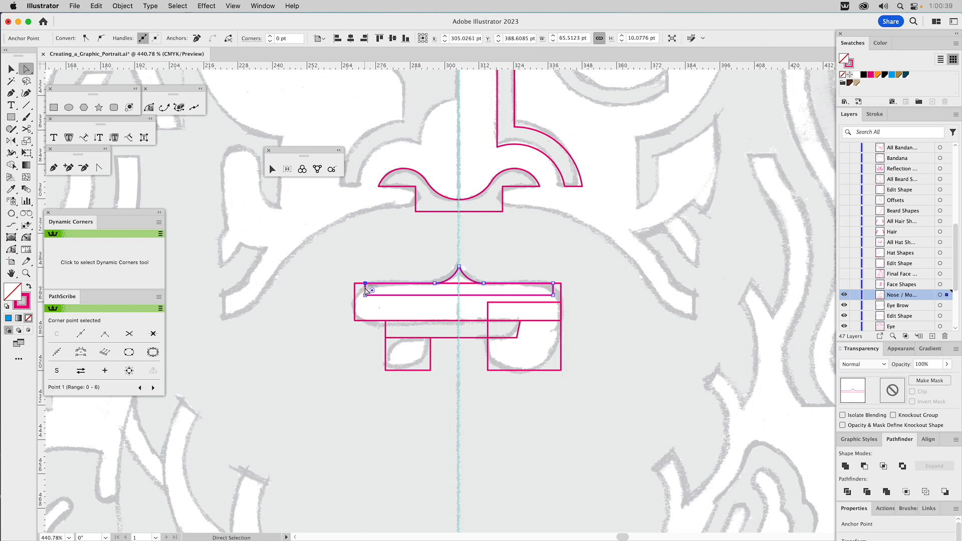
Step: Unite the peaked upper shape with the long mouth rectangle and the overlapping rectangle at the mouth's right end
{"action": "key", "text": "v"}
{"action": "left_click_drag", "start_coordinate": [493, 259], "coordinate": [468, 288]}
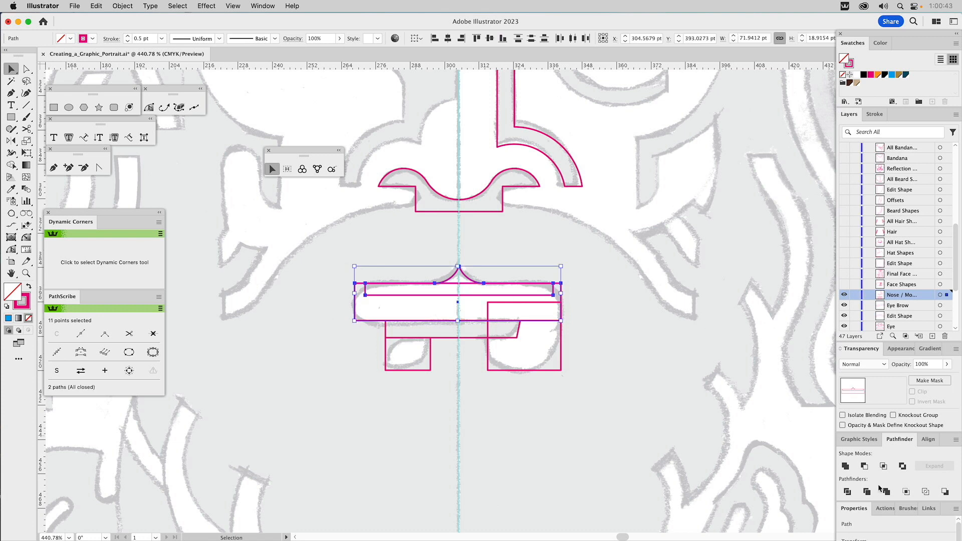
{"action": "left_click", "coordinate": [845, 465]}
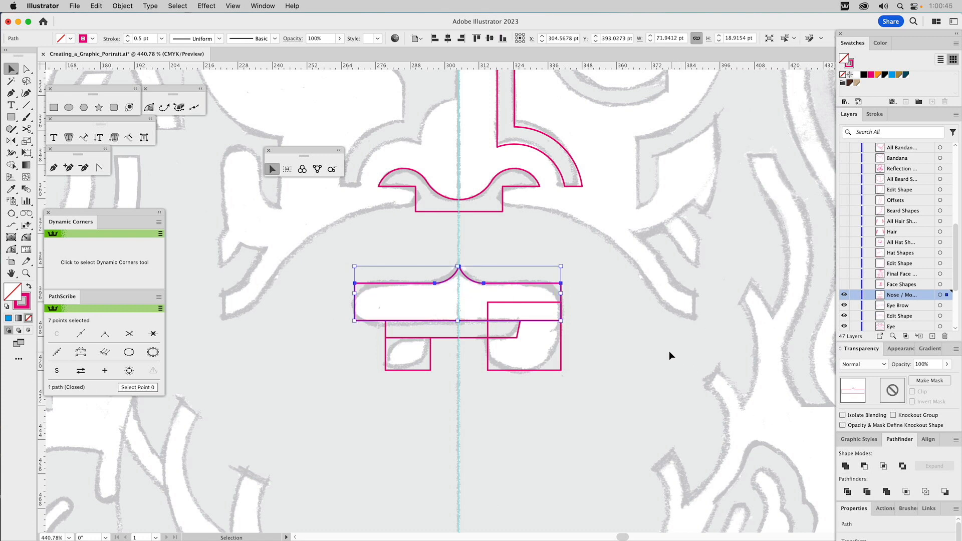
{"action": "left_click", "coordinate": [609, 339]}
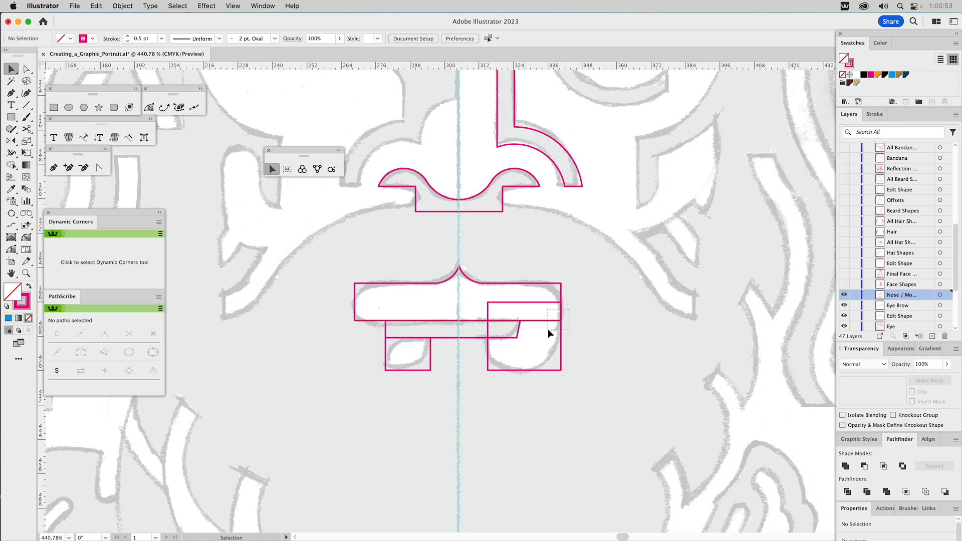
{"action": "left_click_drag", "start_coordinate": [569, 309], "coordinate": [549, 329]}
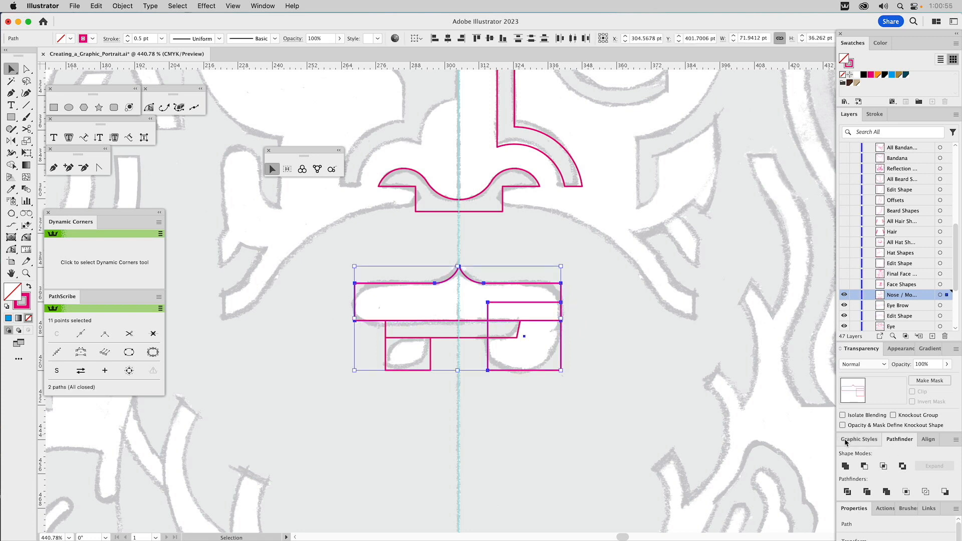
{"action": "left_click", "coordinate": [845, 468]}
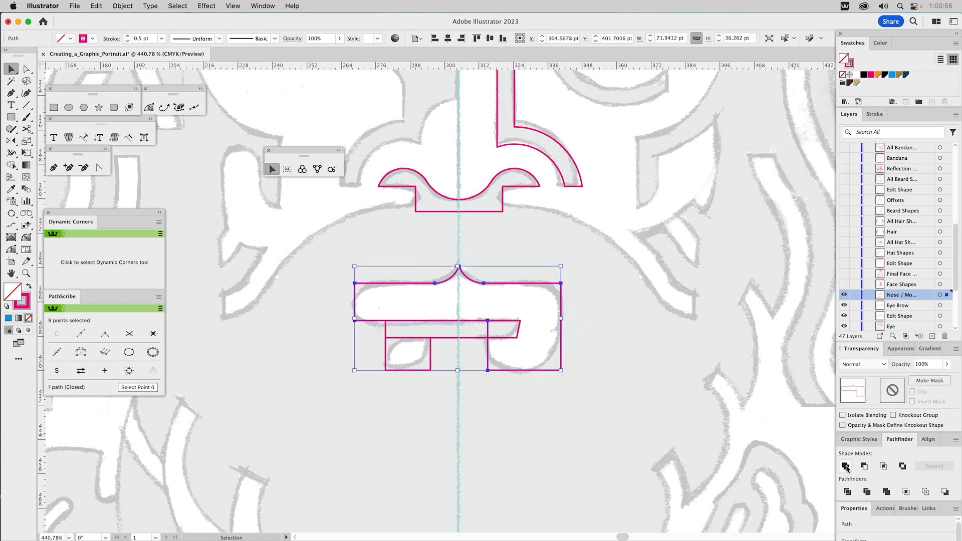
Step: Round both lower corners of the mouth shape's right block with a radius of about 12.8 pt
{"action": "left_click", "coordinate": [651, 332]}
{"action": "key", "text": "a"}
{"action": "left_click_drag", "start_coordinate": [476, 362], "coordinate": [517, 308]}
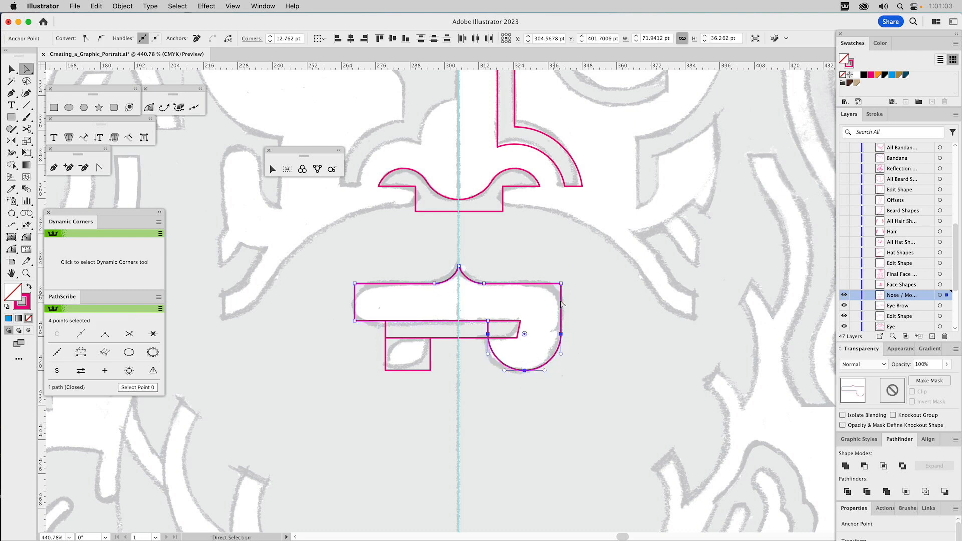
{"action": "left_click", "coordinate": [585, 310]}
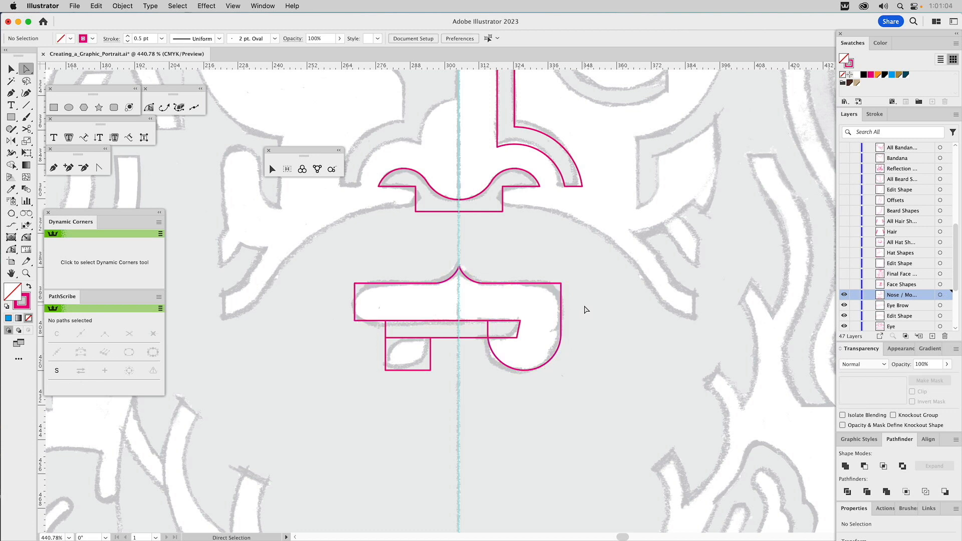
Step: Round both corners at the mouth shape's left end with a 6.5 pt radius
{"action": "left_click", "coordinate": [560, 284]}
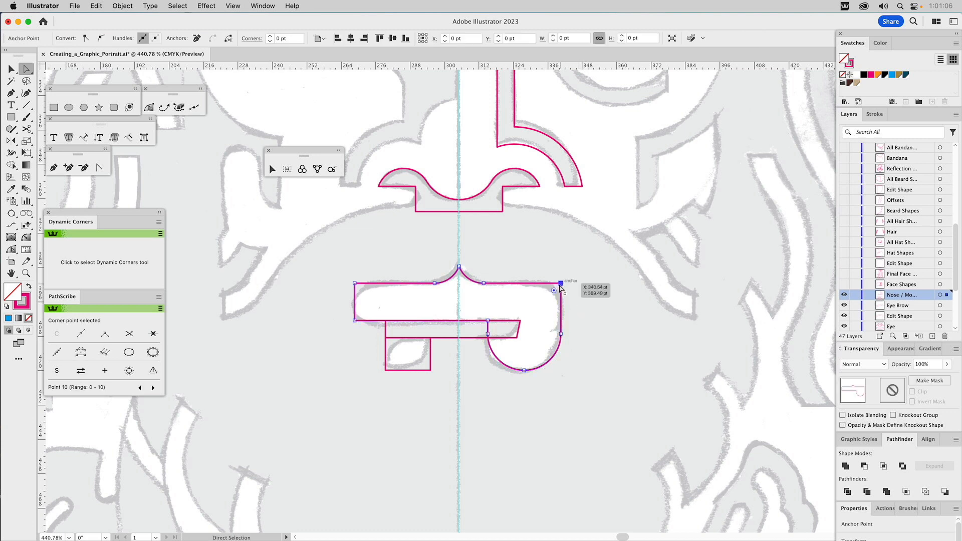
{"action": "left_click", "coordinate": [355, 283], "text": "shift"}
{"action": "left_click_drag", "start_coordinate": [341, 272], "coordinate": [457, 321]}
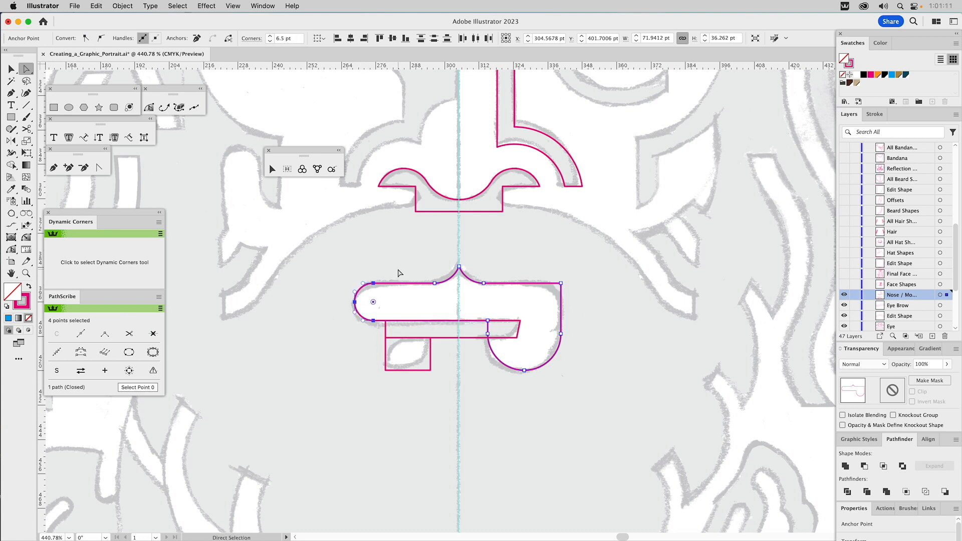
{"action": "left_click", "coordinate": [399, 274]}
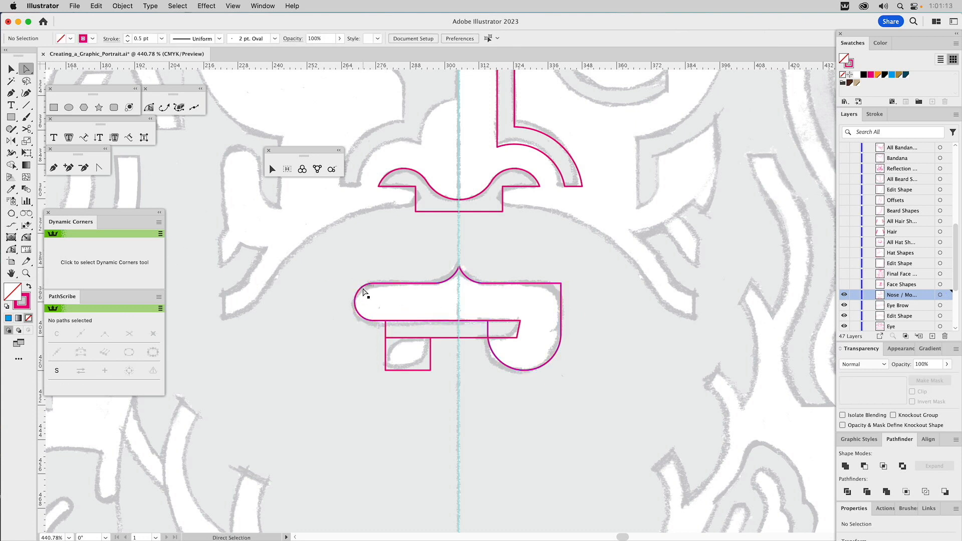
Step: Copy the 6.5 pt radius from the mouth shape's left end to its upper-right corner with the Dynamic Corners tool
{"action": "left_click", "coordinate": [26, 238]}
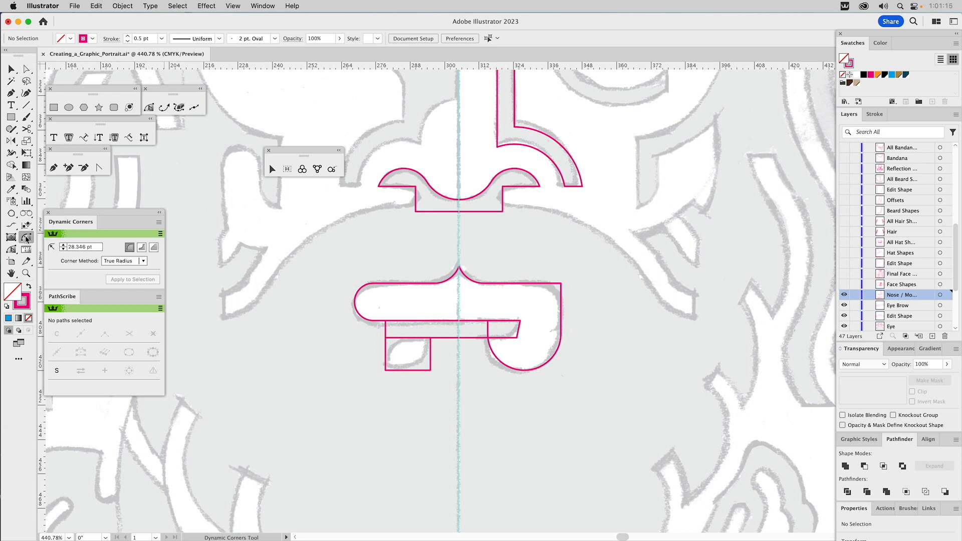
{"action": "left_click", "coordinate": [358, 287]}
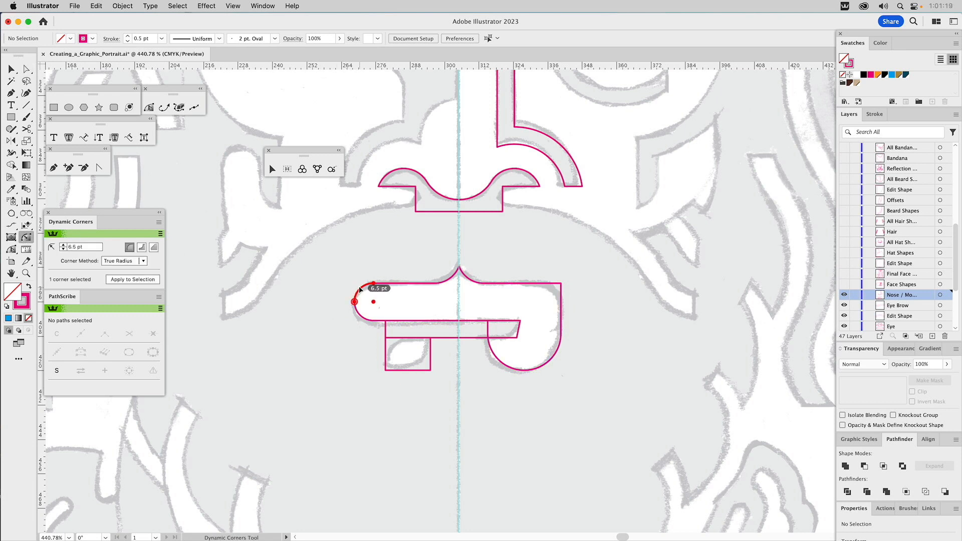
{"action": "left_click", "coordinate": [561, 286]}
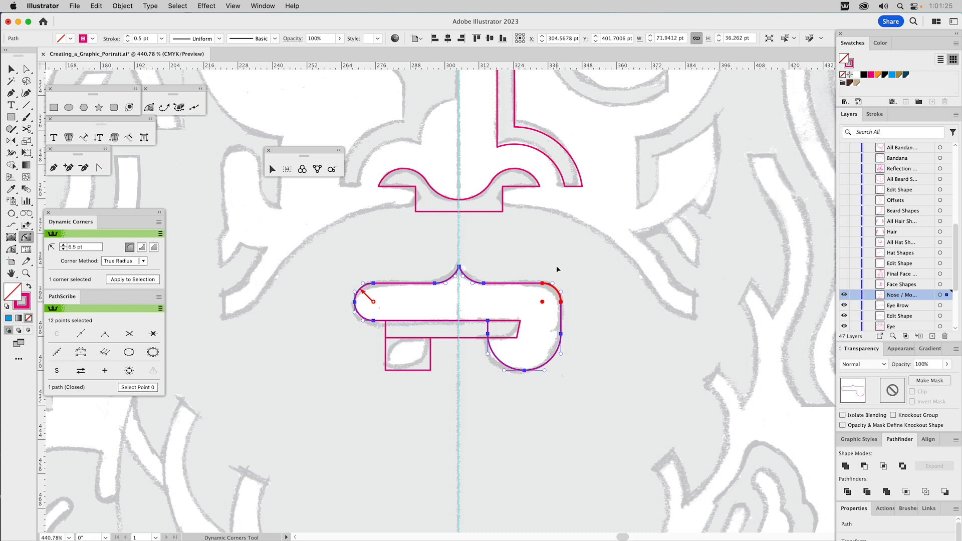
{"action": "key", "text": "v"}
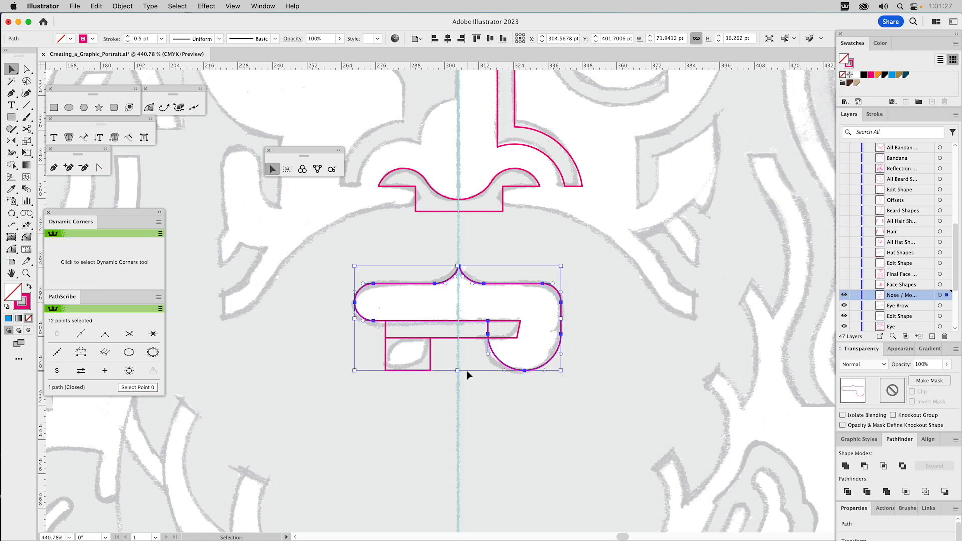
Step: Round the lower-right corner of the narrow slanted strip beneath the mouth rectangle to match the sketched curve
{"action": "left_click", "coordinate": [466, 370]}
{"action": "left_click", "coordinate": [468, 339]}
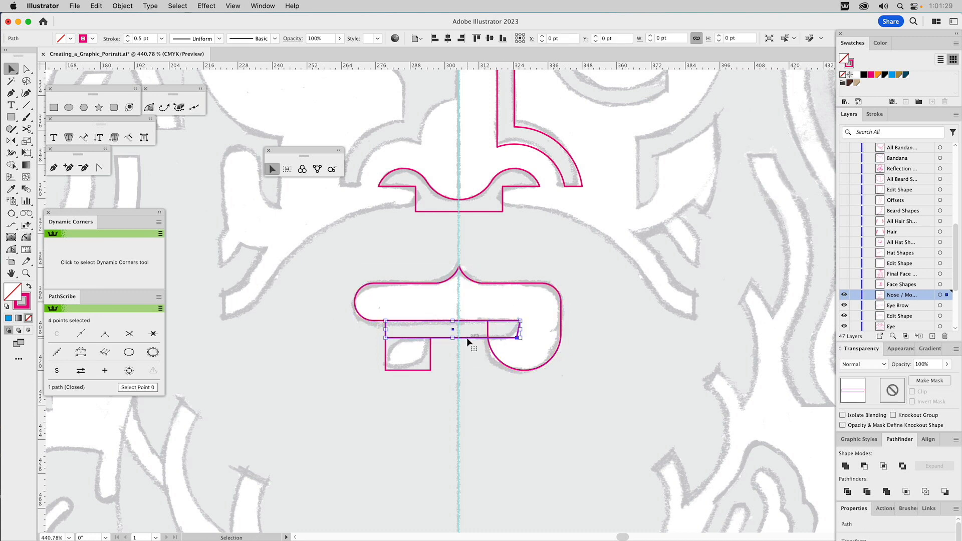
{"action": "key", "text": "a"}
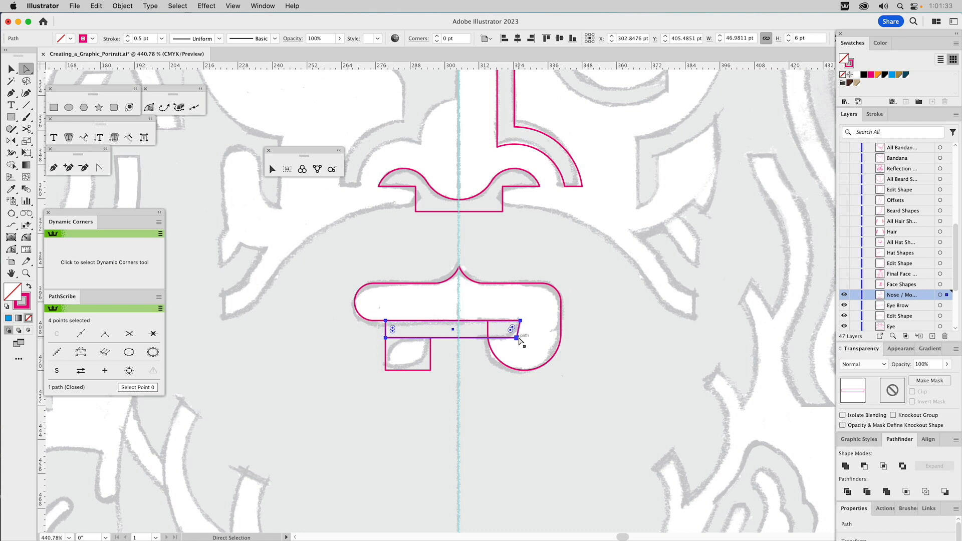
{"action": "key", "text": "space"}
{"action": "left_click_drag", "start_coordinate": [542, 231], "coordinate": [535, 273]}
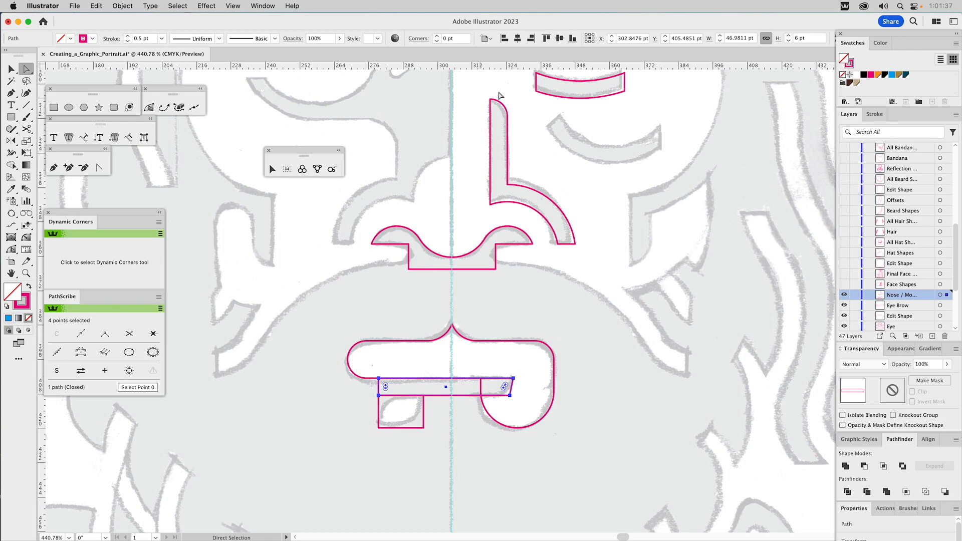
{"action": "key", "text": "space"}
{"action": "left_click_drag", "start_coordinate": [563, 346], "coordinate": [562, 229]}
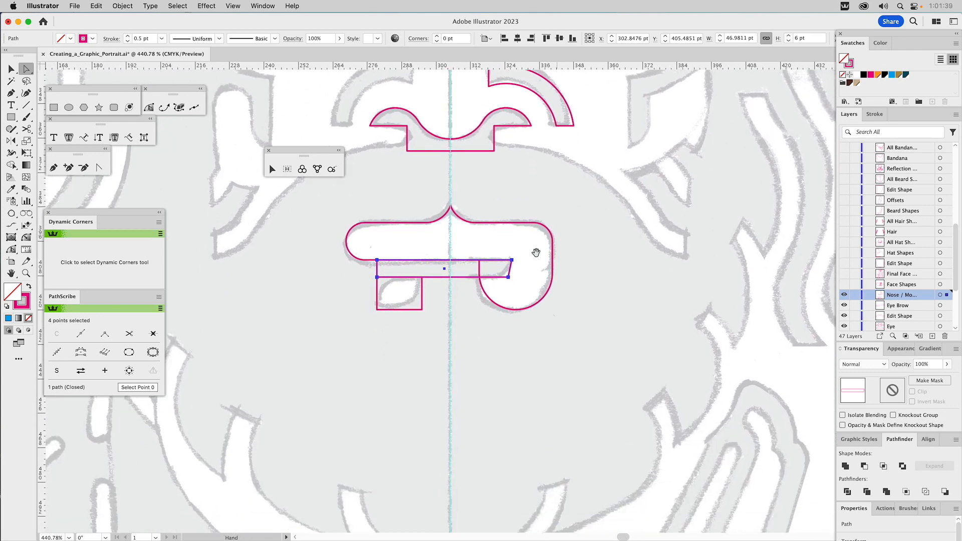
{"action": "left_click", "coordinate": [508, 278]}
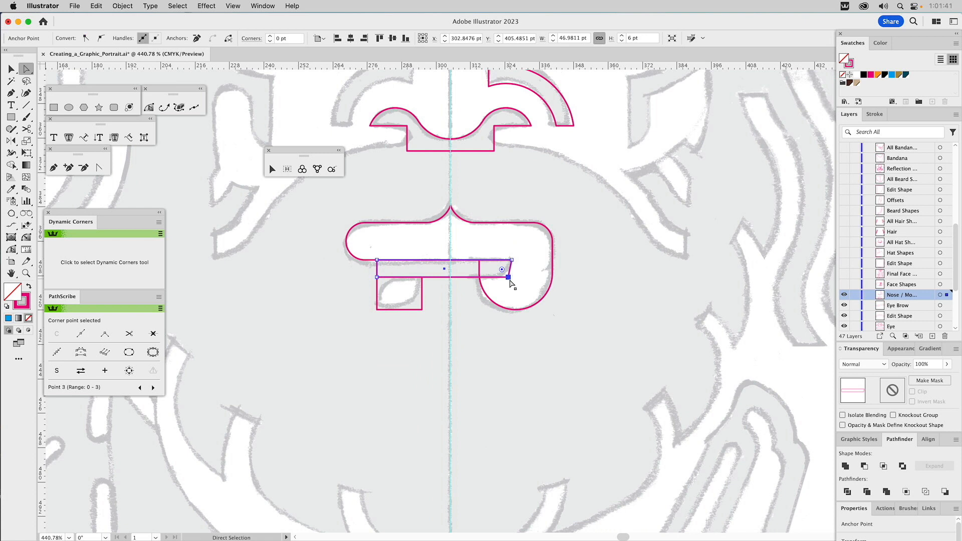
{"action": "left_click_drag", "start_coordinate": [503, 273], "coordinate": [487, 244]}
{"action": "left_click", "coordinate": [580, 267]}
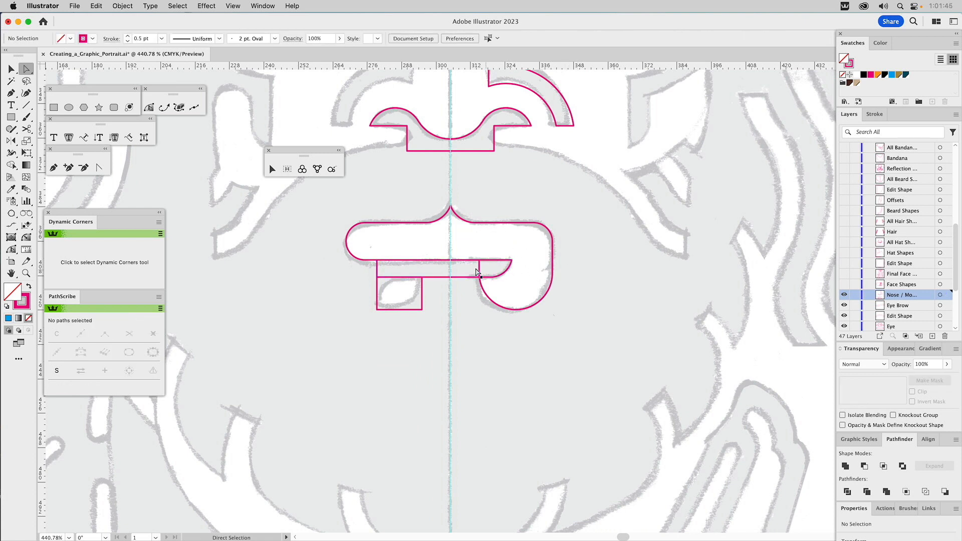
Step: Fill the narrow strip with orange and subtract it from the mouth shape with Minus Front
{"action": "key", "text": "v"}
{"action": "left_click_drag", "start_coordinate": [467, 269], "coordinate": [460, 290]}
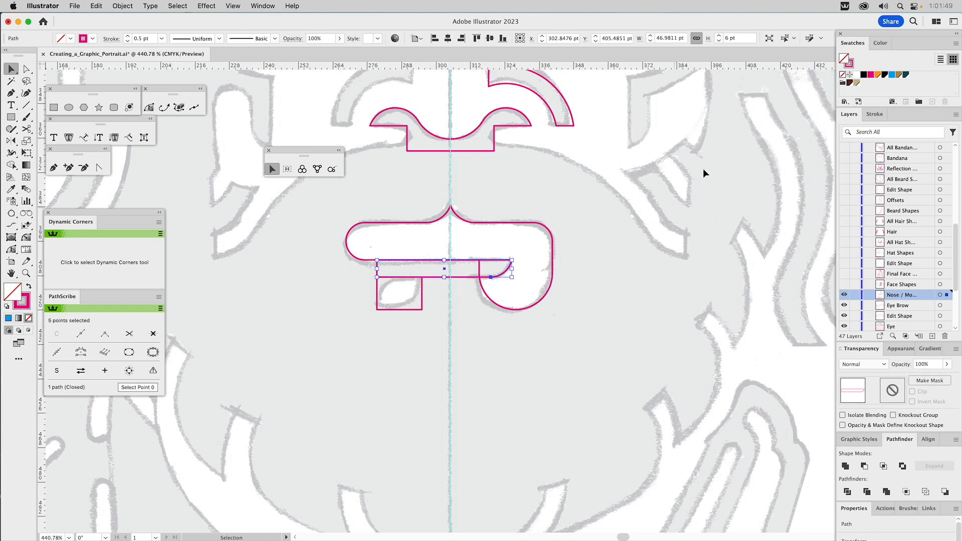
{"action": "left_click", "coordinate": [877, 74]}
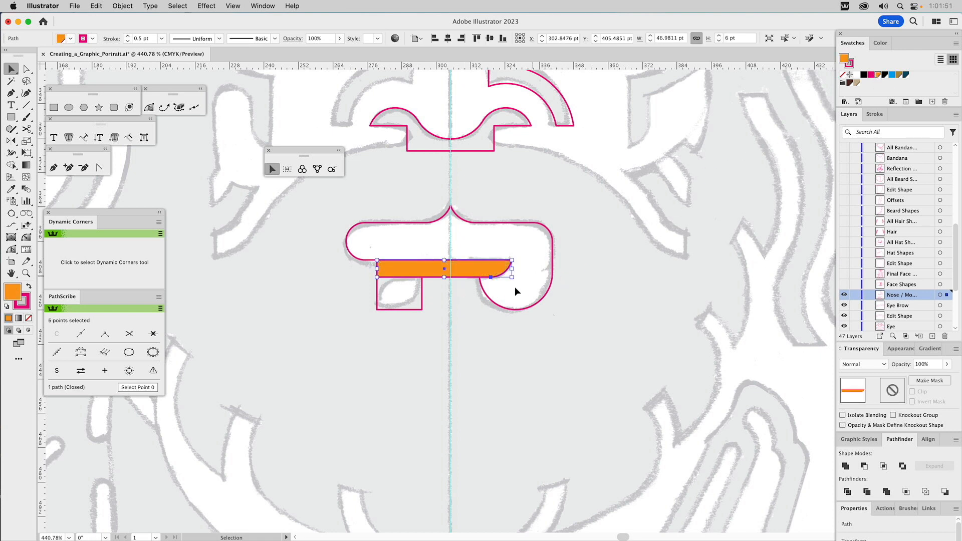
{"action": "left_click", "coordinate": [496, 311], "text": "shift"}
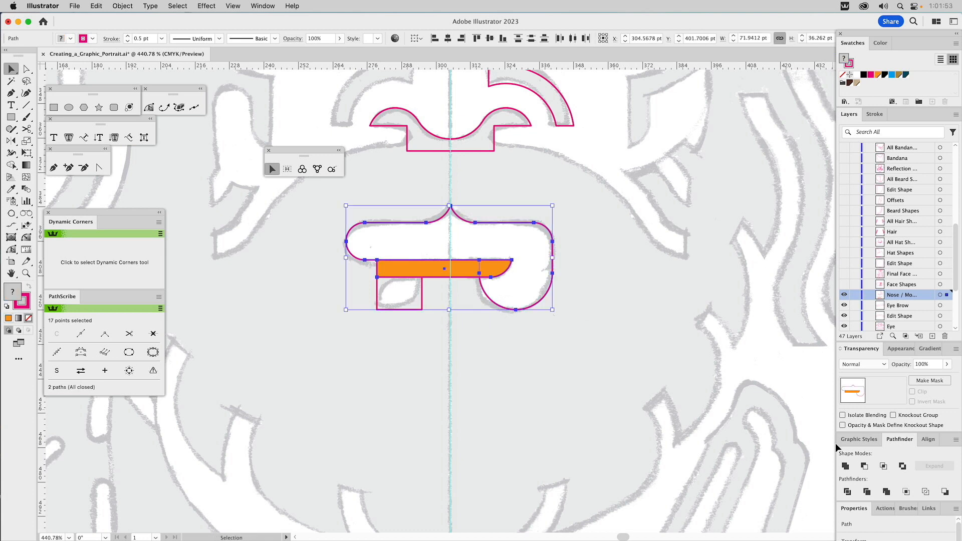
{"action": "left_click", "coordinate": [864, 467]}
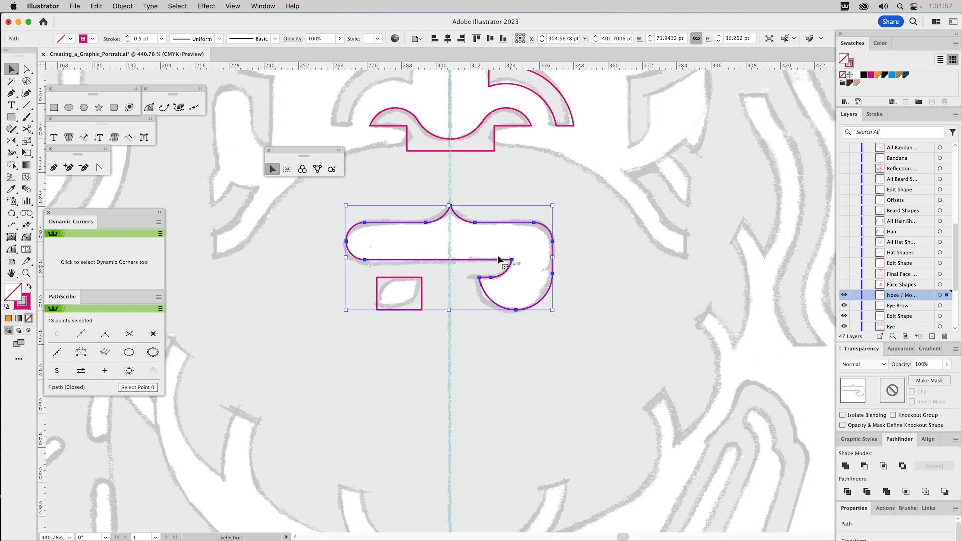
Step: Round the small lower-lip rectangle's upper-left corner, and round its lower-right corner using the 12.757 pt radius sampled from the mouth's large curve
{"action": "key", "text": "a"}
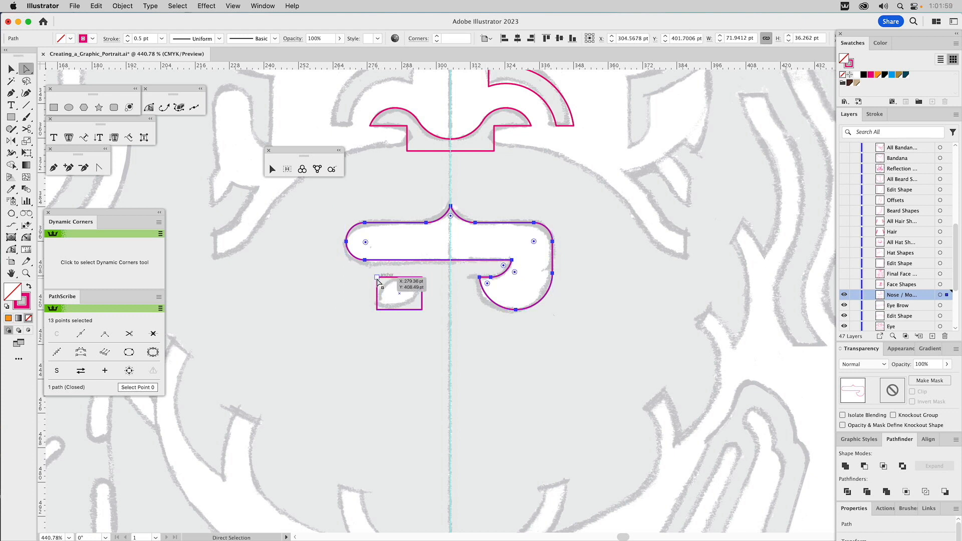
{"action": "left_click", "coordinate": [377, 277]}
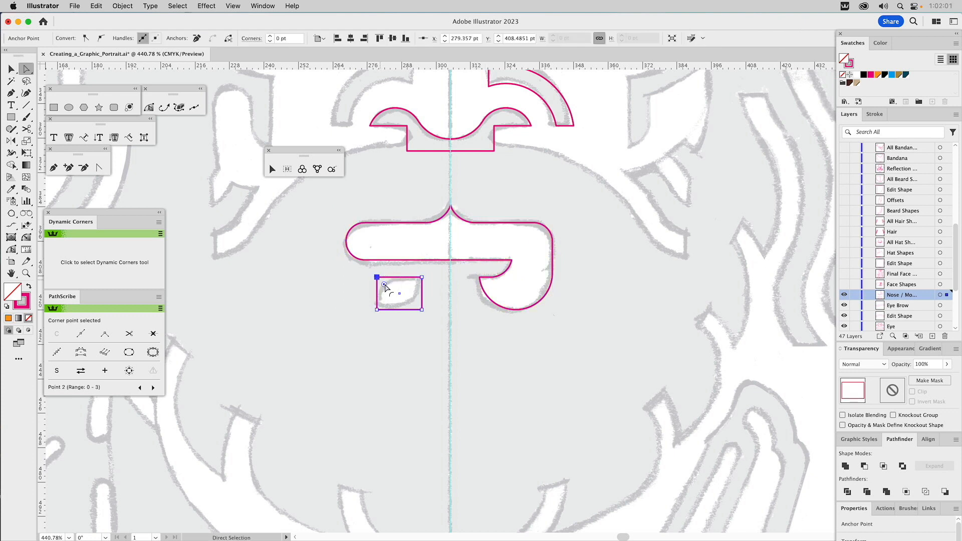
{"action": "left_click_drag", "start_coordinate": [384, 285], "coordinate": [423, 301]}
{"action": "left_click", "coordinate": [422, 309]}
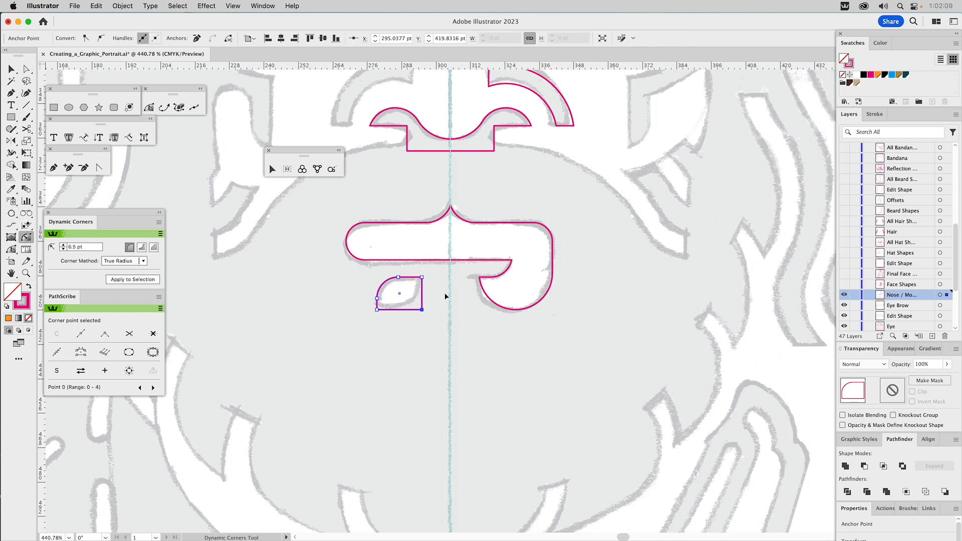
{"action": "left_click", "coordinate": [486, 293]}
{"action": "left_click", "coordinate": [422, 307]}
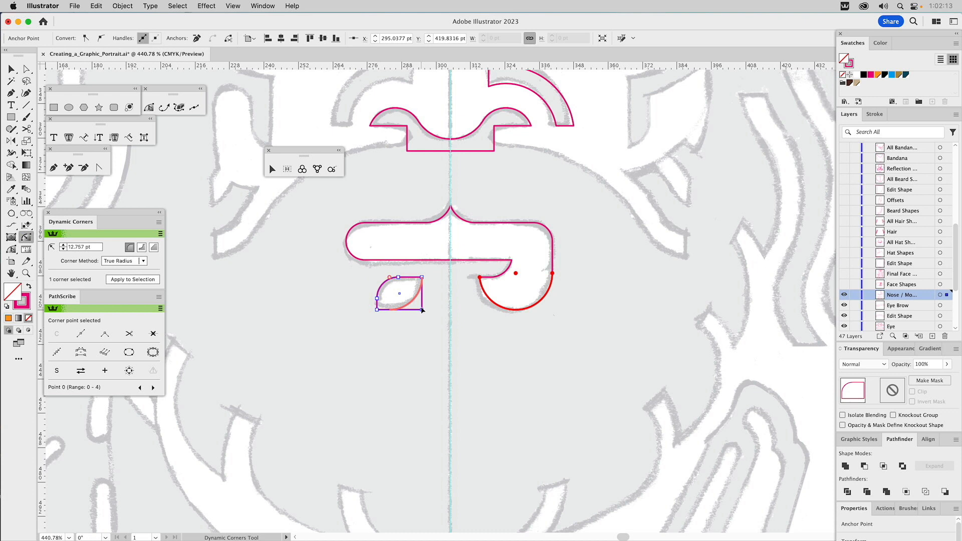
{"action": "key", "text": "v"}
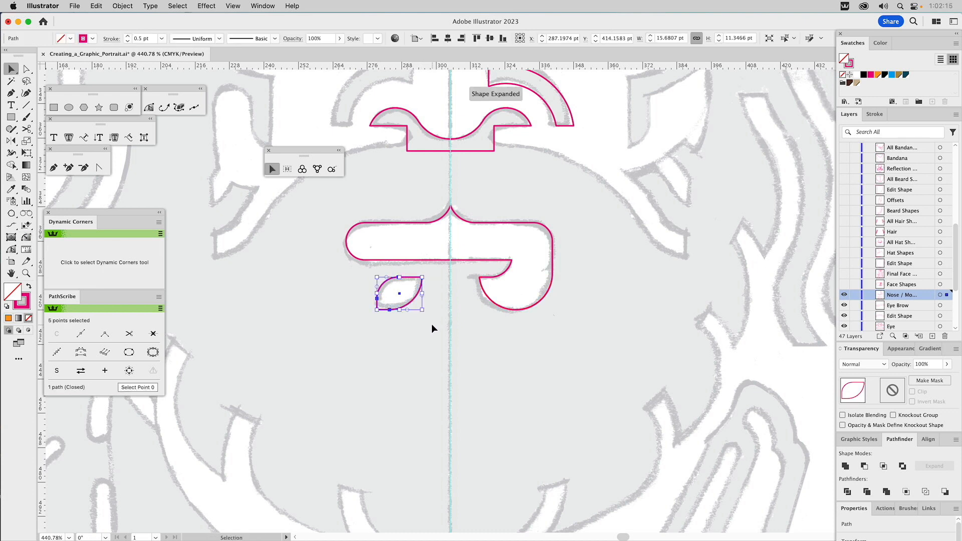
{"action": "left_click", "coordinate": [432, 323]}
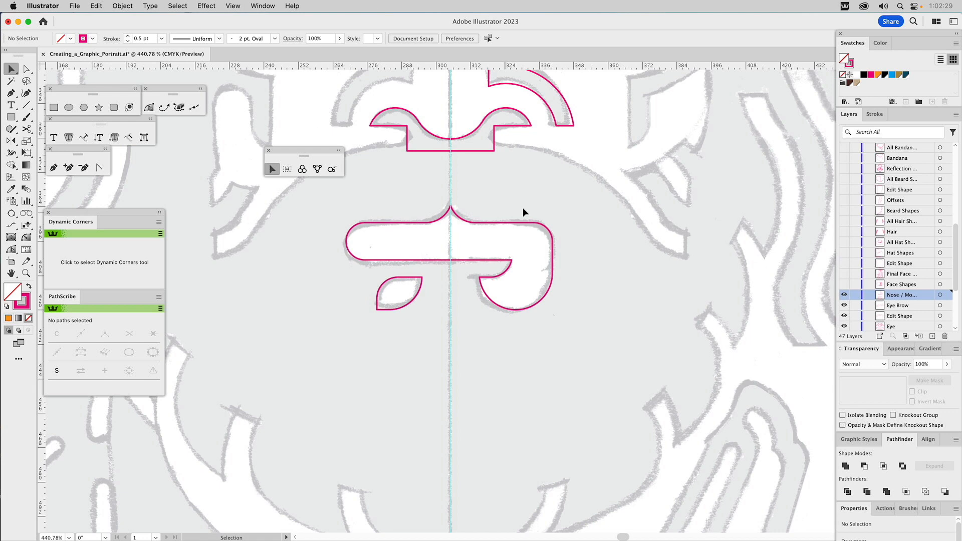
{"action": "left_click_drag", "start_coordinate": [553, 159], "coordinate": [537, 293]}
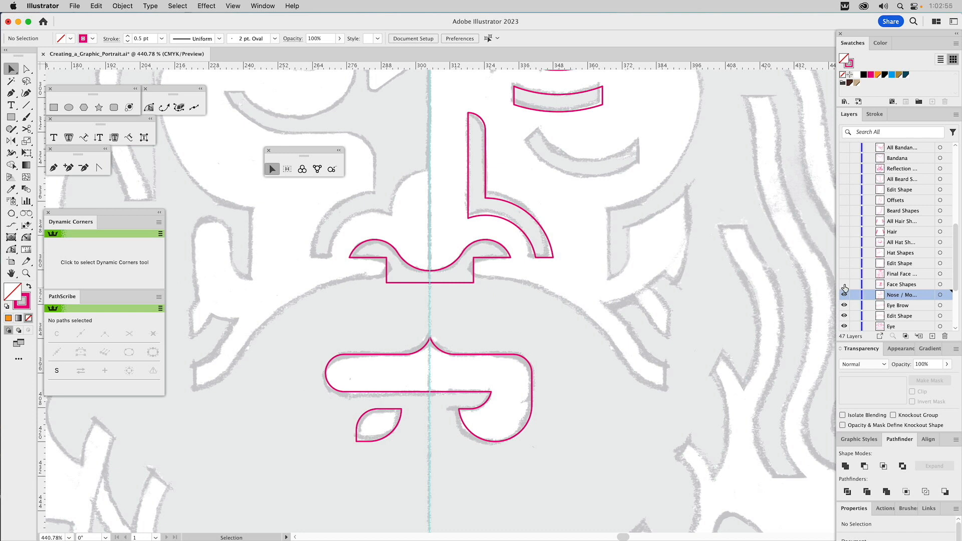
Step: Show the Face Shapes layer and hide the nose and mouth, Eye Brow, Edit Shape and Eye layers beneath it
{"action": "left_click", "coordinate": [843, 284]}
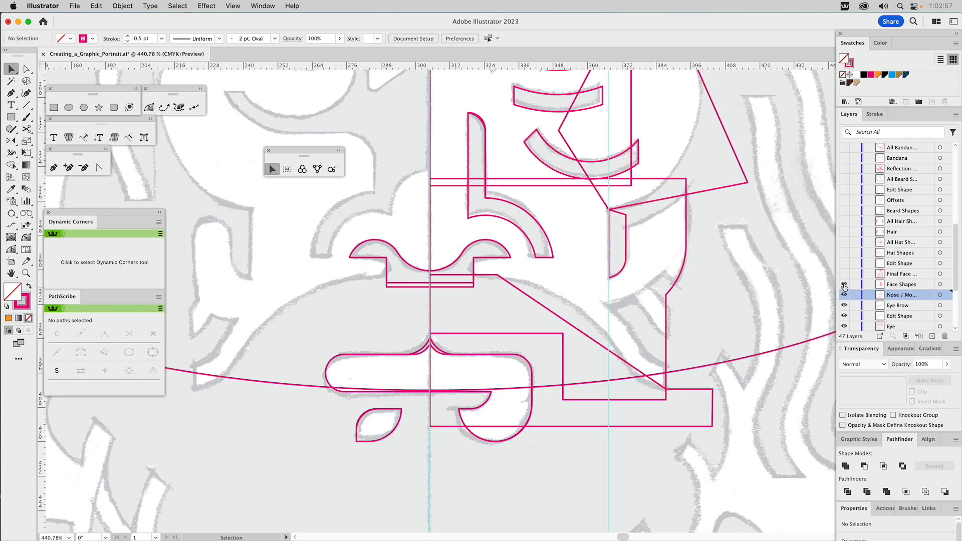
{"action": "key", "text": "super+0"}
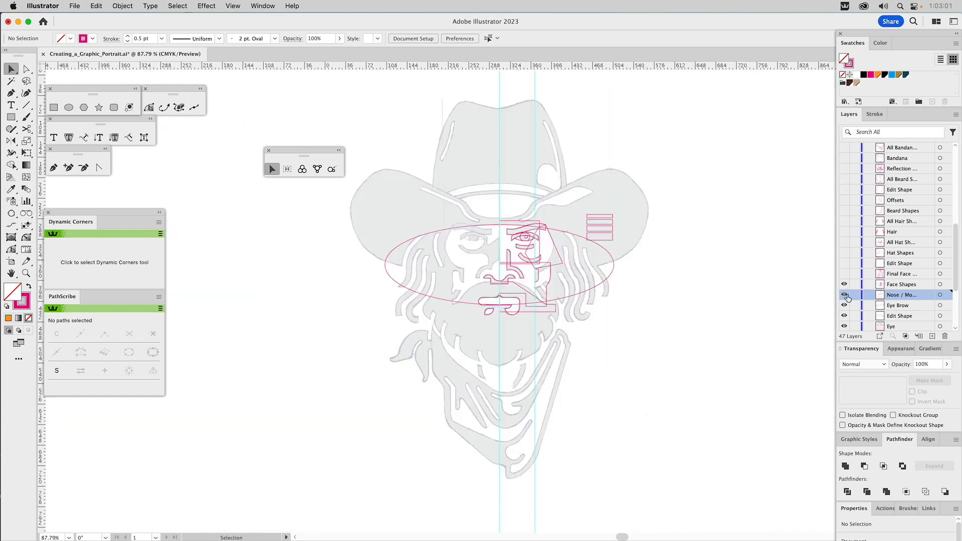
{"action": "left_click_drag", "start_coordinate": [843, 295], "coordinate": [845, 329]}
{"action": "scroll", "coordinate": [851, 319], "scroll_direction": "down", "scroll_amount": 1}
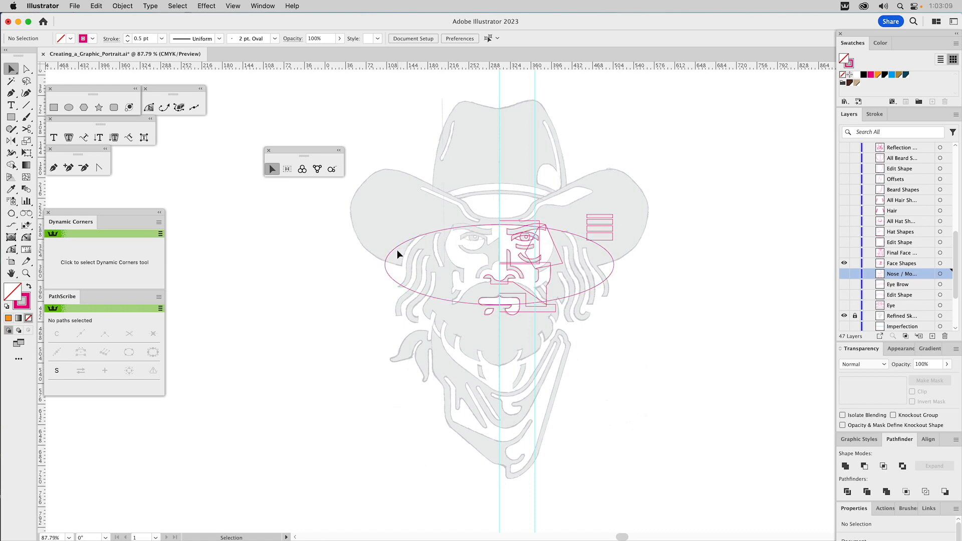
Step: Intersect the large flat ellipse with the rectangle over the eye so the rectangle's upper edge follows the ellipse's curve
{"action": "key", "text": "z"}
{"action": "left_click_drag", "start_coordinate": [464, 198], "coordinate": [608, 340]}
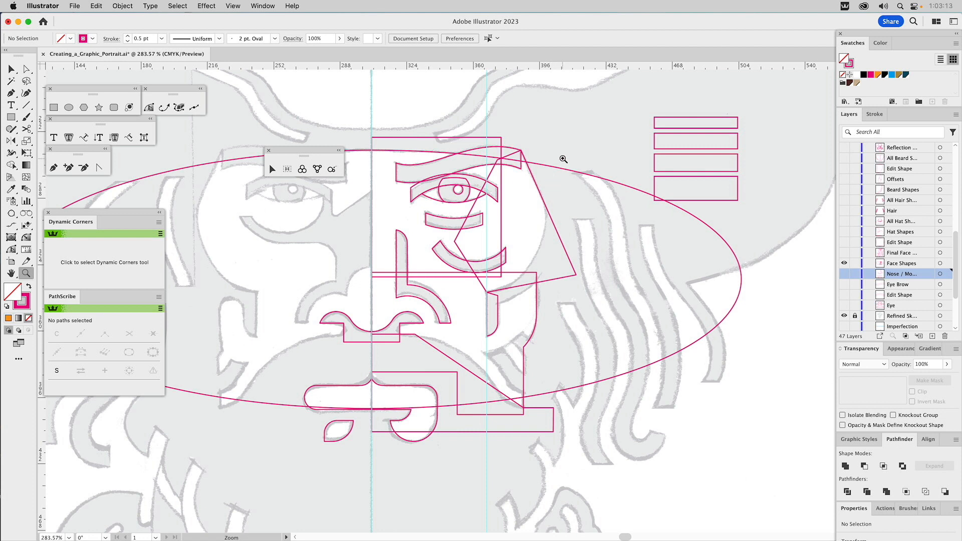
{"action": "key", "text": "v"}
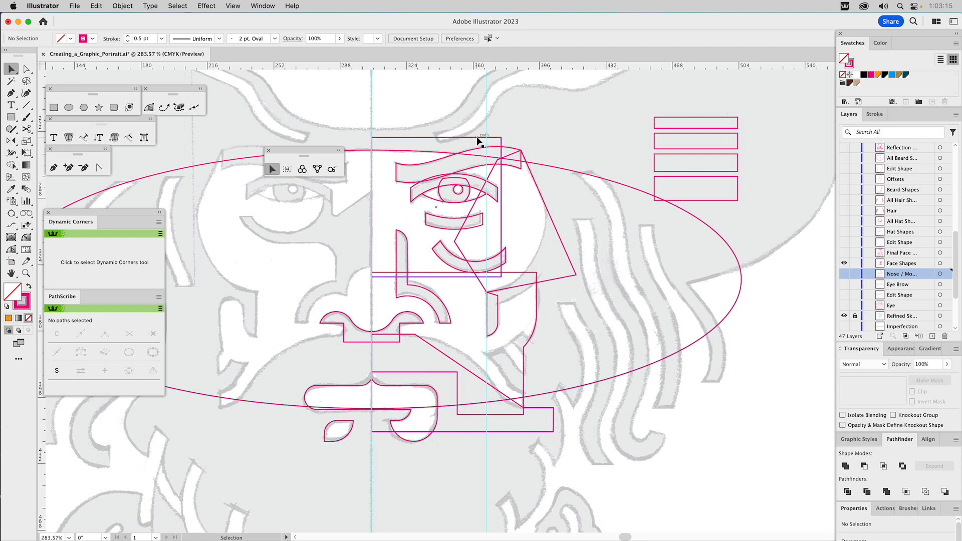
{"action": "left_click", "coordinate": [476, 136]}
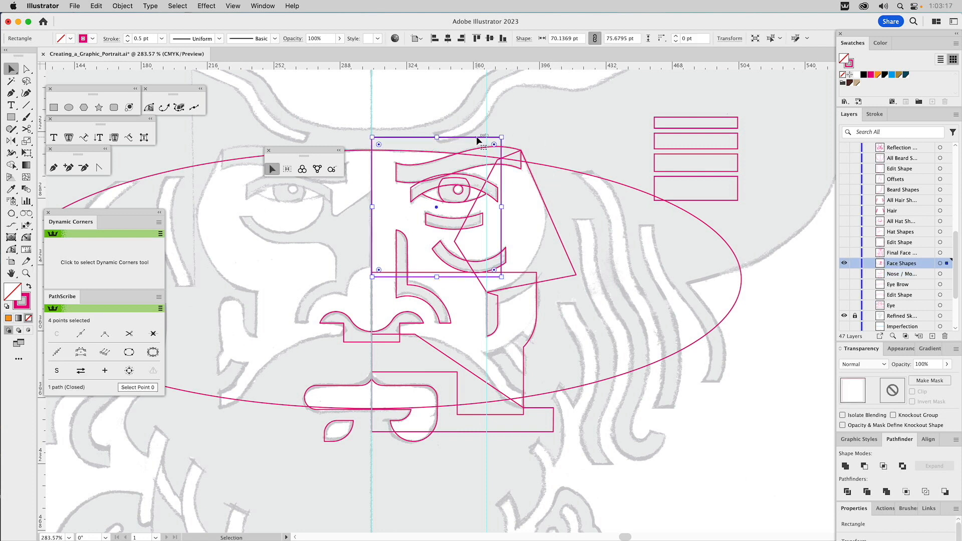
{"action": "left_click", "coordinate": [557, 168]}
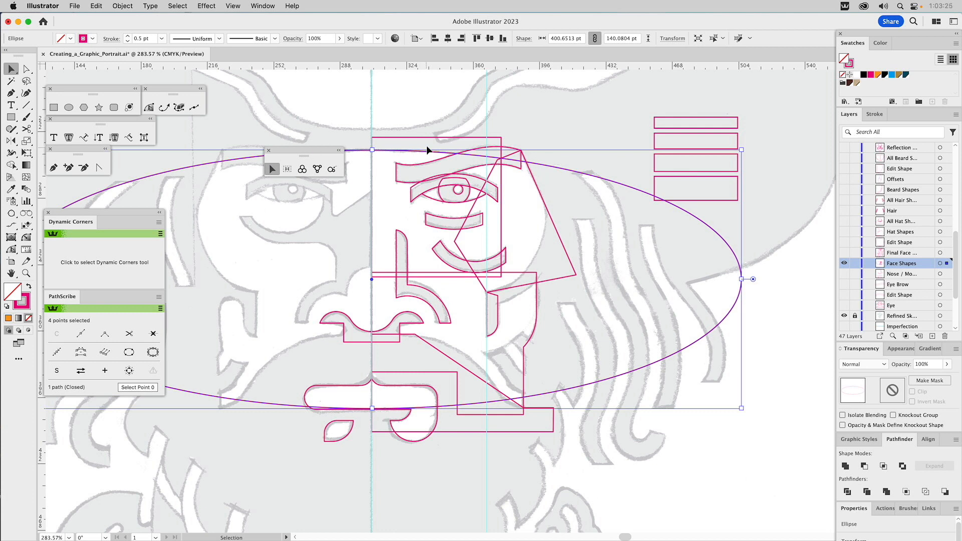
{"action": "left_click", "coordinate": [410, 137], "text": "shift"}
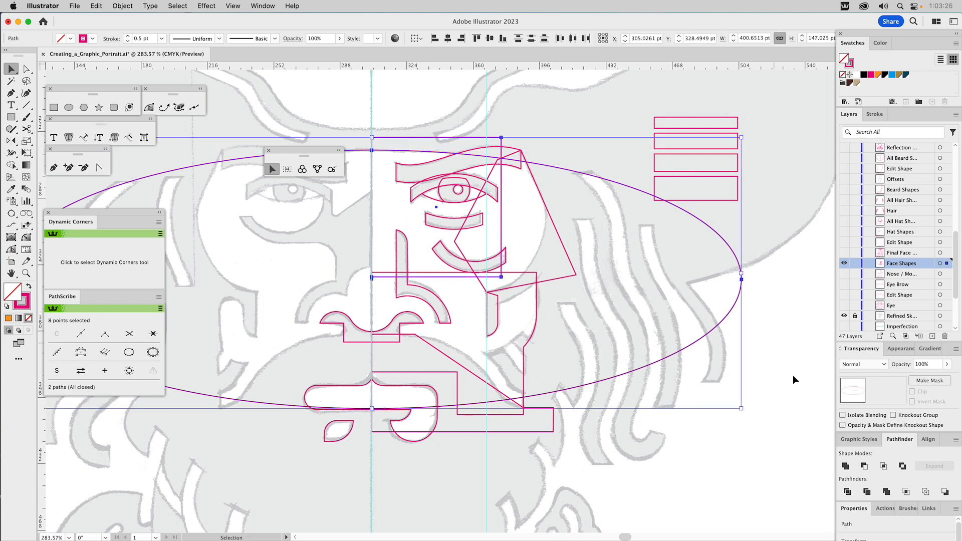
{"action": "left_click", "coordinate": [883, 465]}
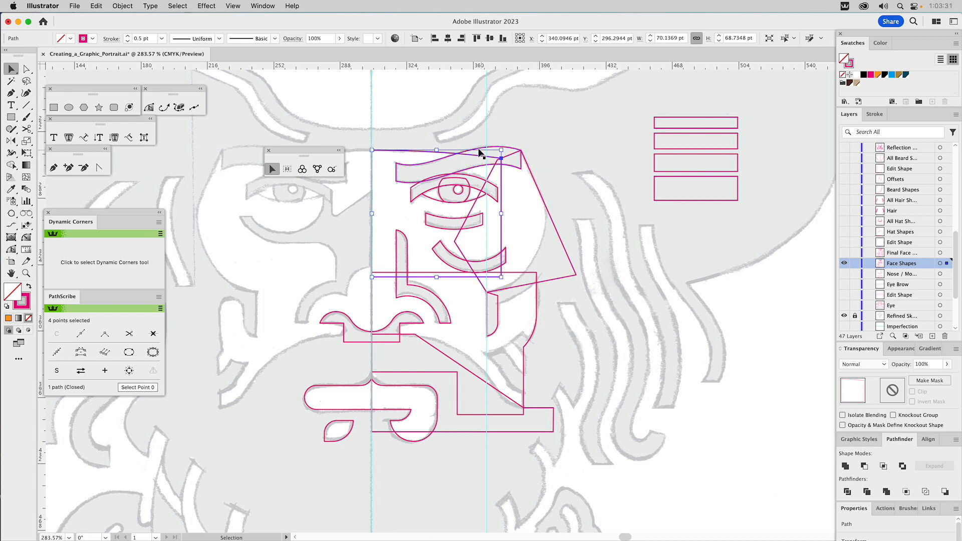
{"action": "left_click", "coordinate": [559, 161]}
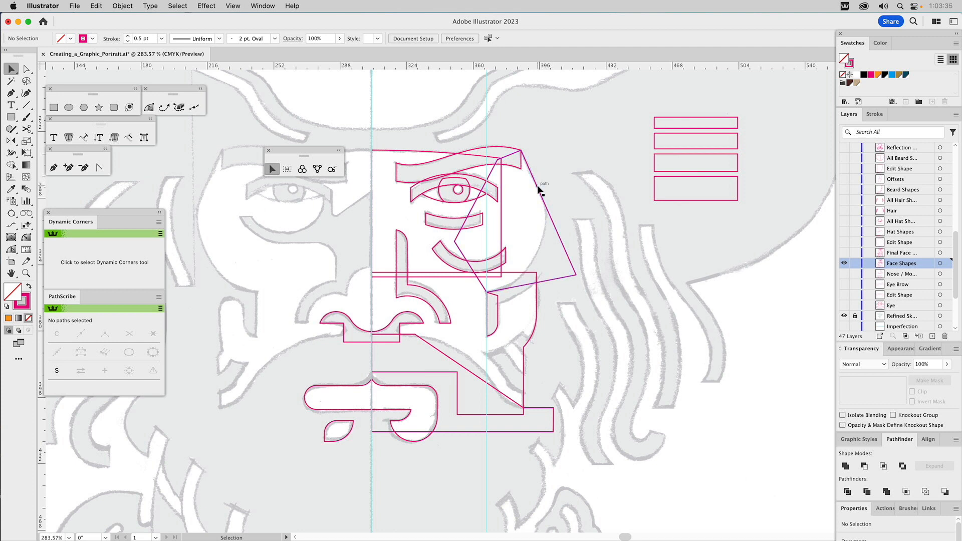
Step: Check the cheek against the sketch without the face shapes, and round the five-sided cheek shape's outermost corner to about 39.4 pt
{"action": "left_click", "coordinate": [844, 263]}
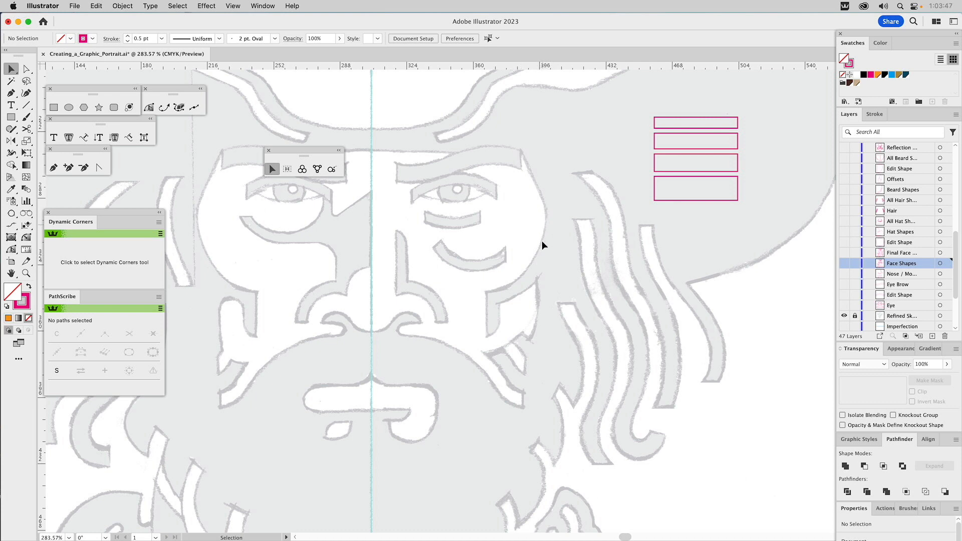
{"action": "left_click", "coordinate": [844, 264]}
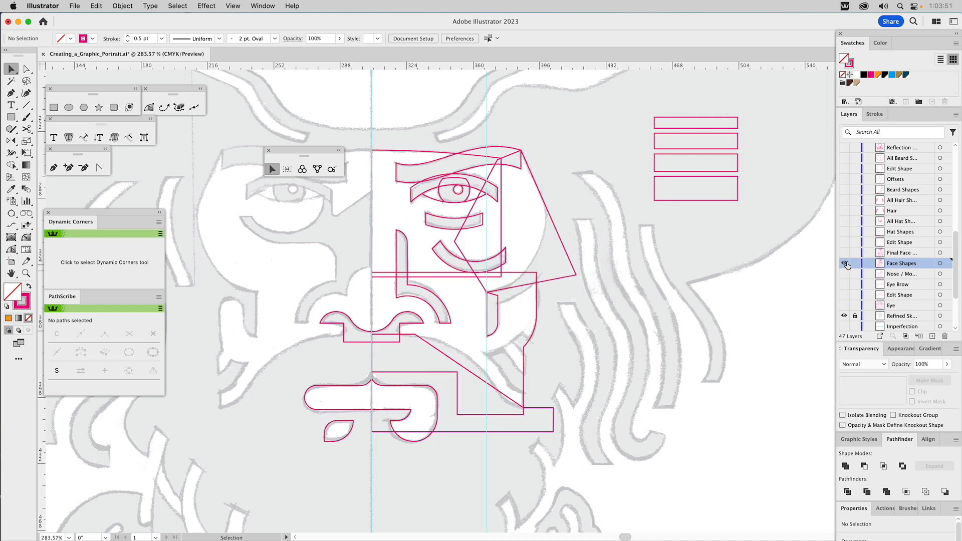
{"action": "left_click", "coordinate": [570, 261]}
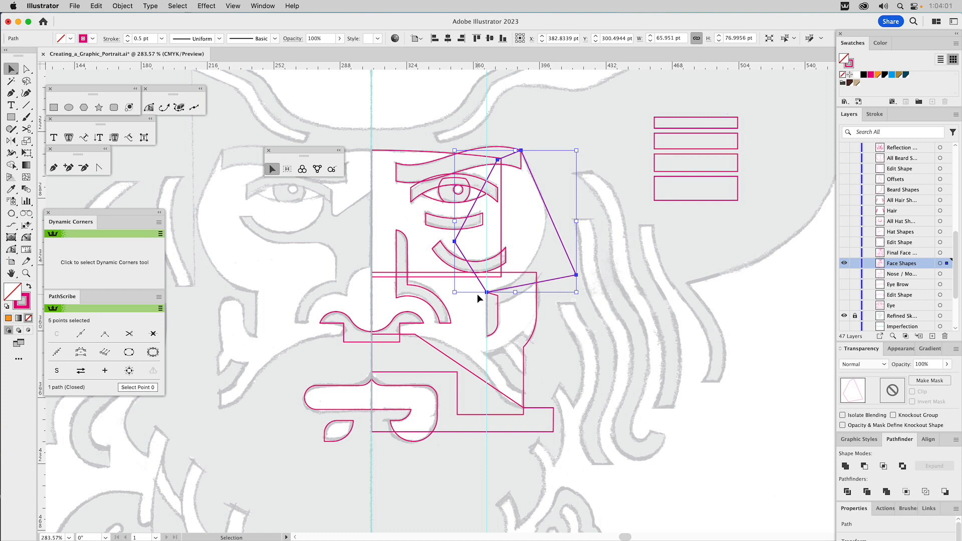
{"action": "key", "text": "a"}
{"action": "left_click", "coordinate": [576, 275]}
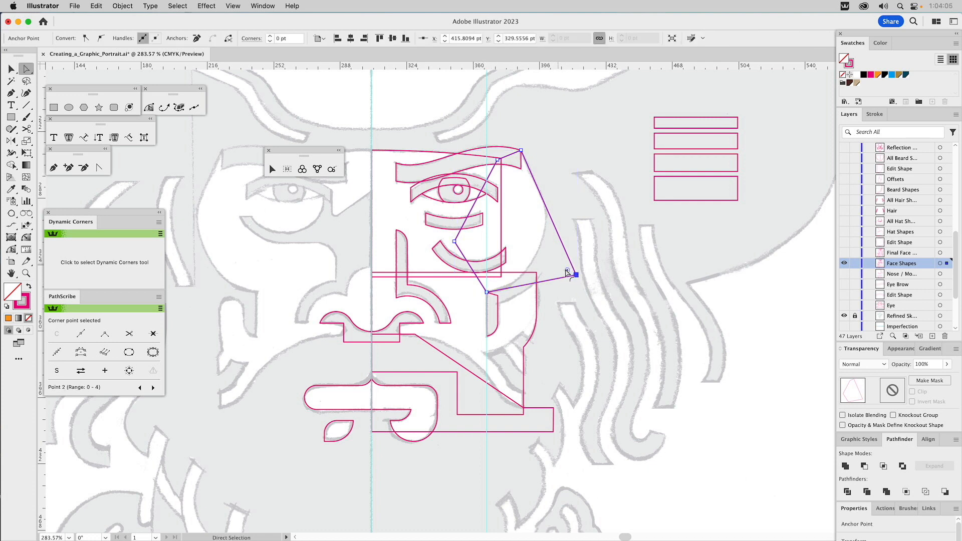
{"action": "left_click_drag", "start_coordinate": [567, 272], "coordinate": [449, 199]}
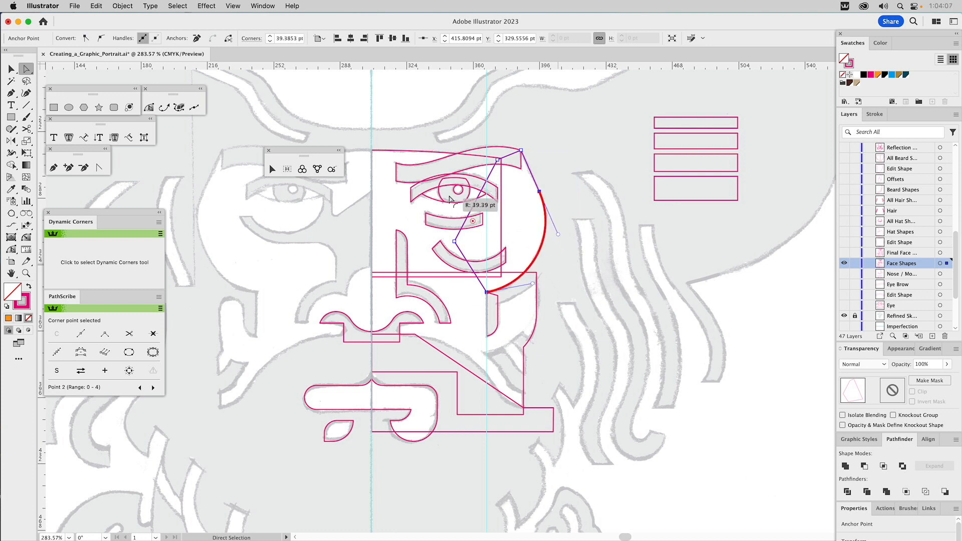
{"action": "left_click", "coordinate": [595, 124]}
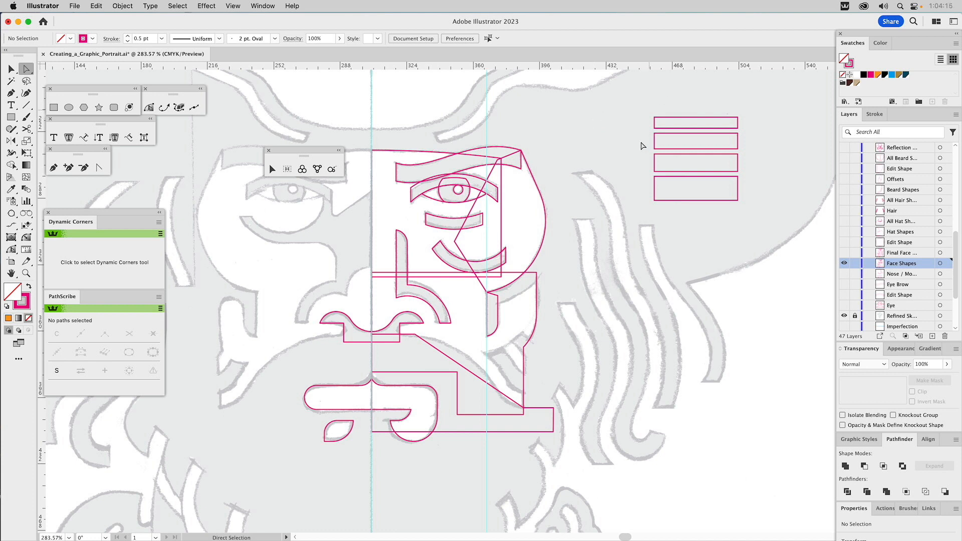
Step: Check the 6 pt tolerance rectangle and create a 6 pt offset path around the rounded cheek shape with miter joins
{"action": "key", "text": "v"}
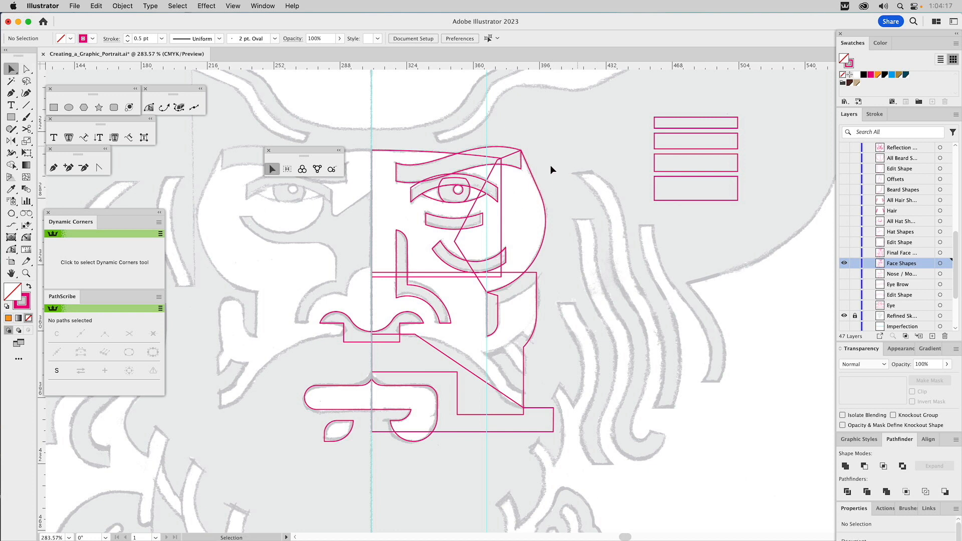
{"action": "left_click", "coordinate": [656, 121]}
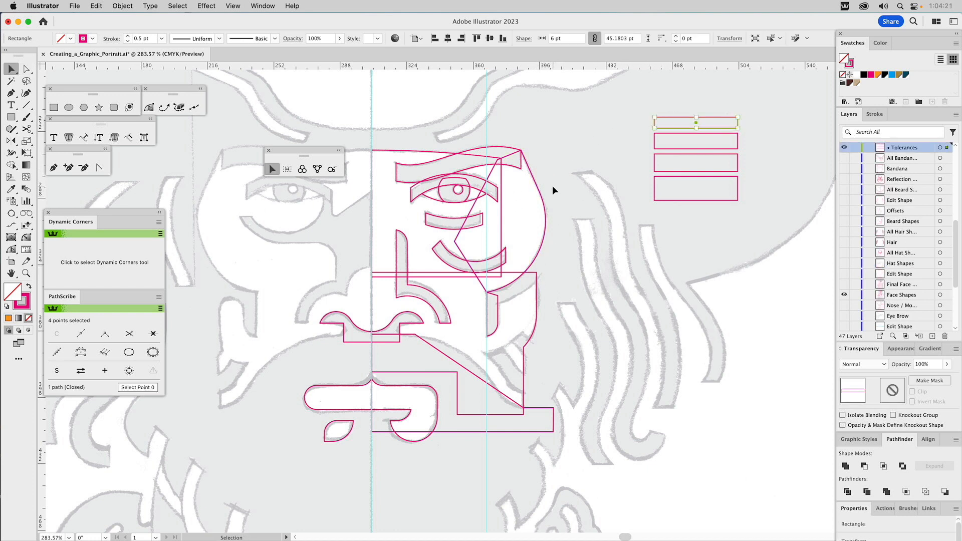
{"action": "left_click", "coordinate": [501, 185]}
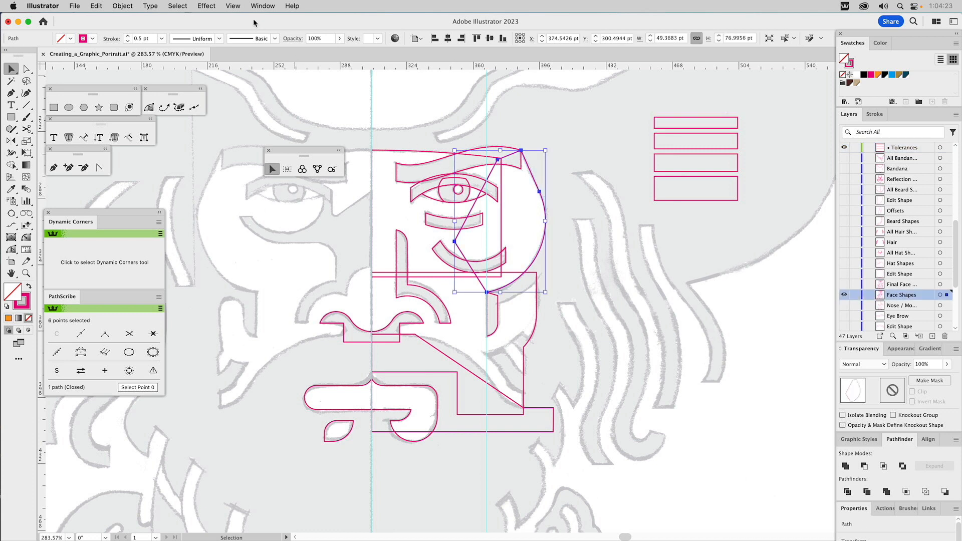
{"action": "left_click", "coordinate": [124, 5]}
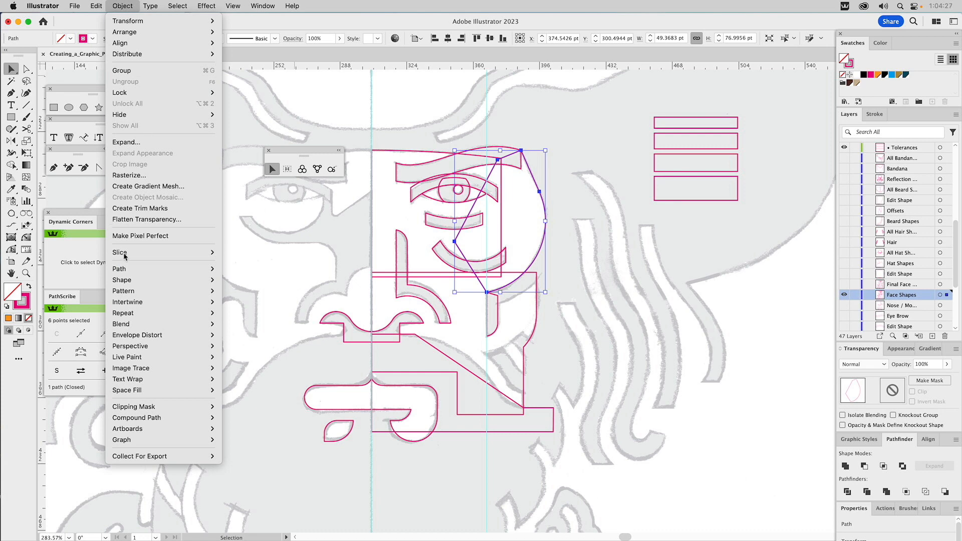
{"action": "mouse_move", "coordinate": [118, 269]}
{"action": "left_click", "coordinate": [235, 319]}
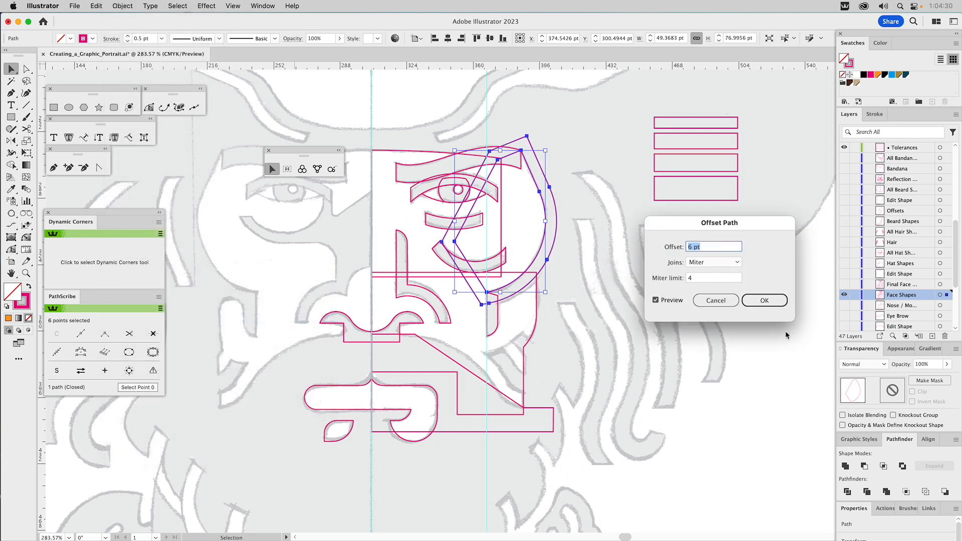
{"action": "left_click", "coordinate": [764, 299]}
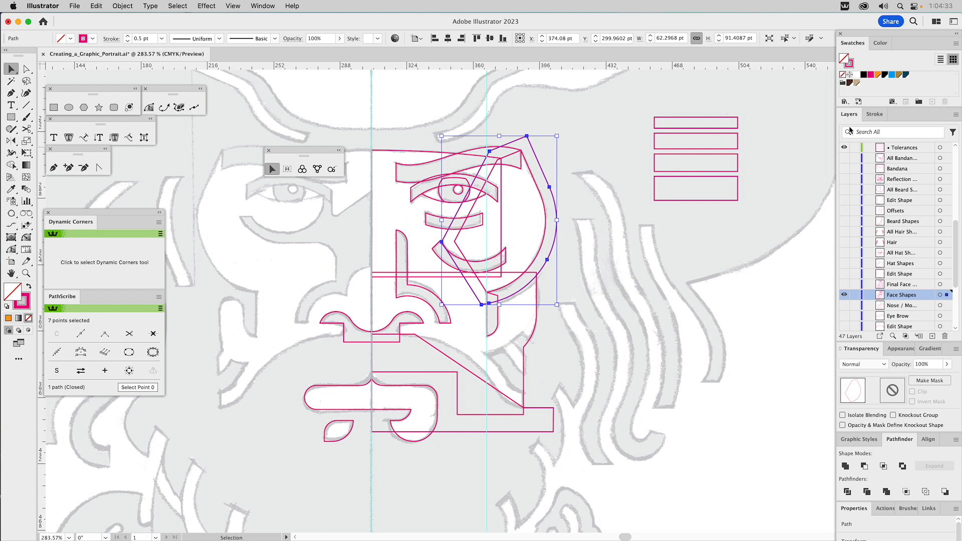
Step: Fill the offset cheek shape with orange, and return it to an unfilled magenta outline by sampling a tolerance rectangle
{"action": "left_click", "coordinate": [877, 74]}
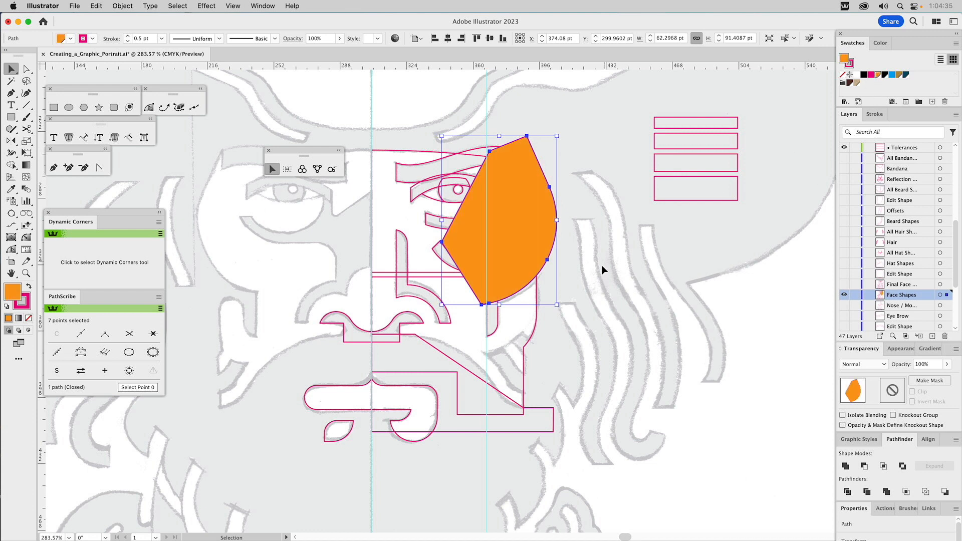
{"action": "left_click", "coordinate": [539, 293]}
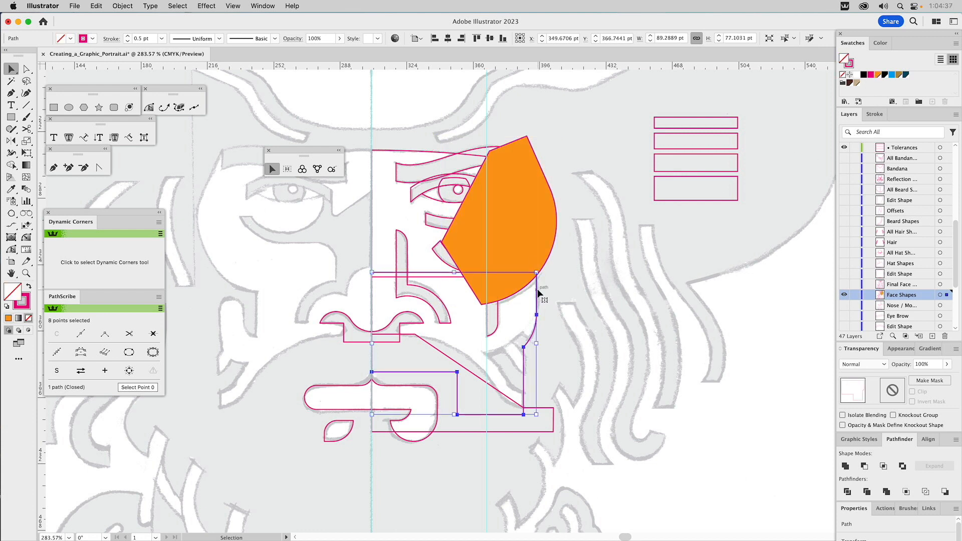
{"action": "left_click", "coordinate": [533, 258]}
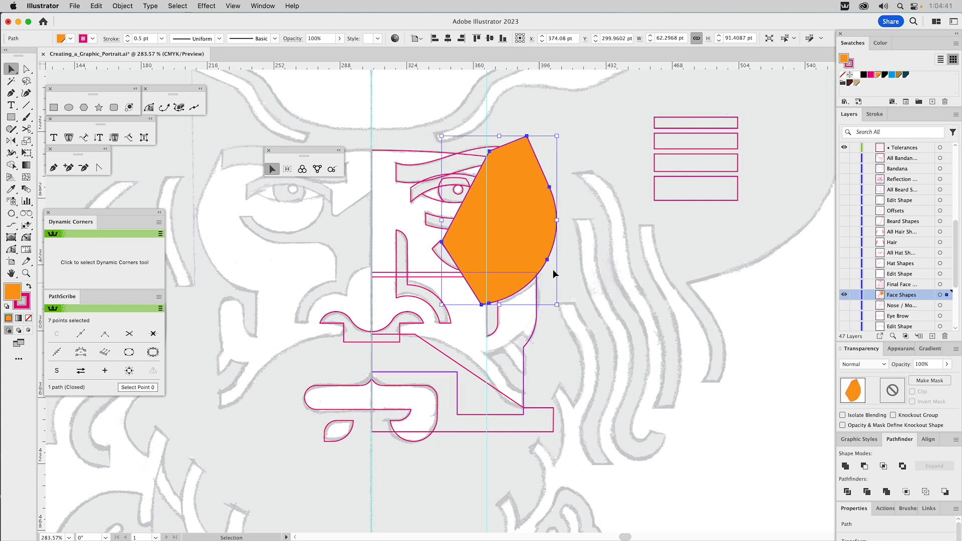
{"action": "key", "text": "i"}
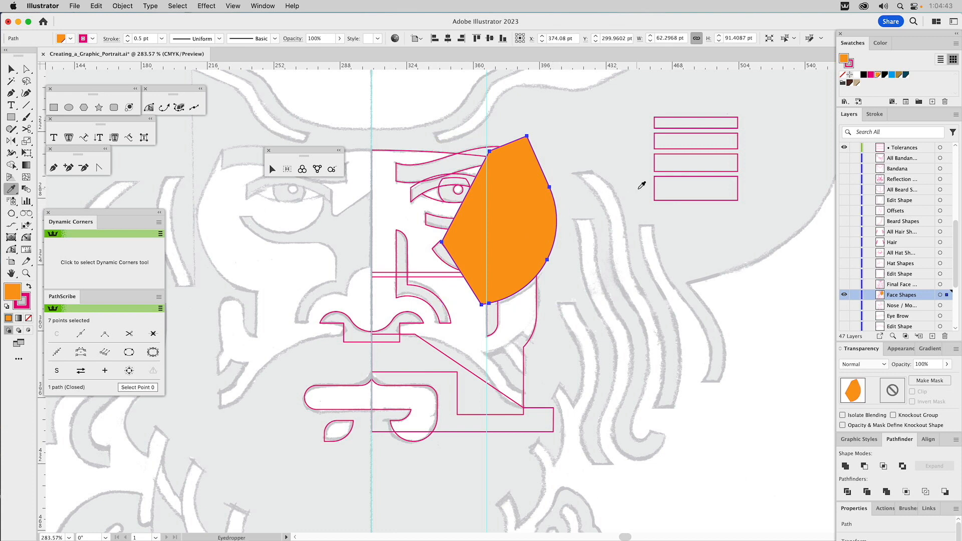
{"action": "left_click", "coordinate": [655, 178]}
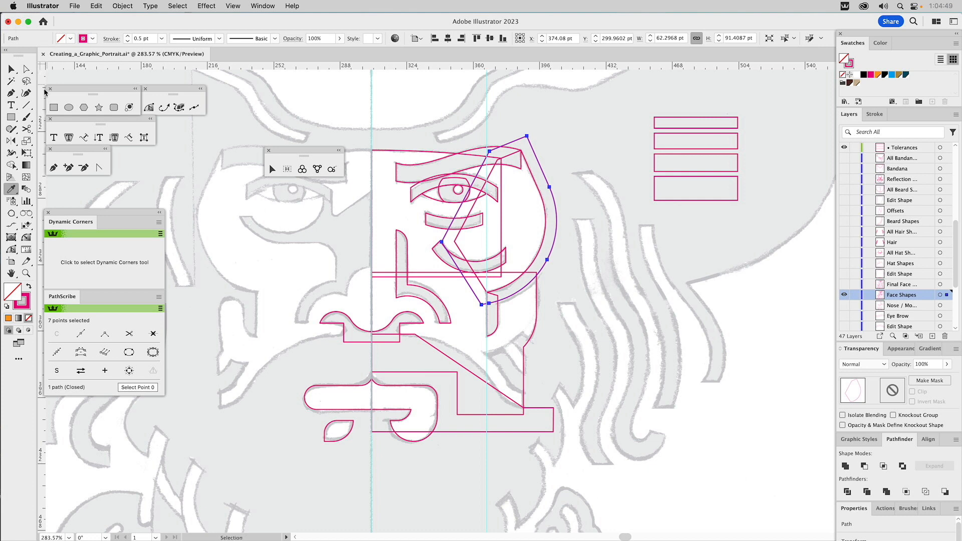
Step: Draw a closed Pen shape enclosing the upper and inner parts of the offset cheek path, starting along the cheek's lower diagonal
{"action": "left_click", "coordinate": [53, 167]}
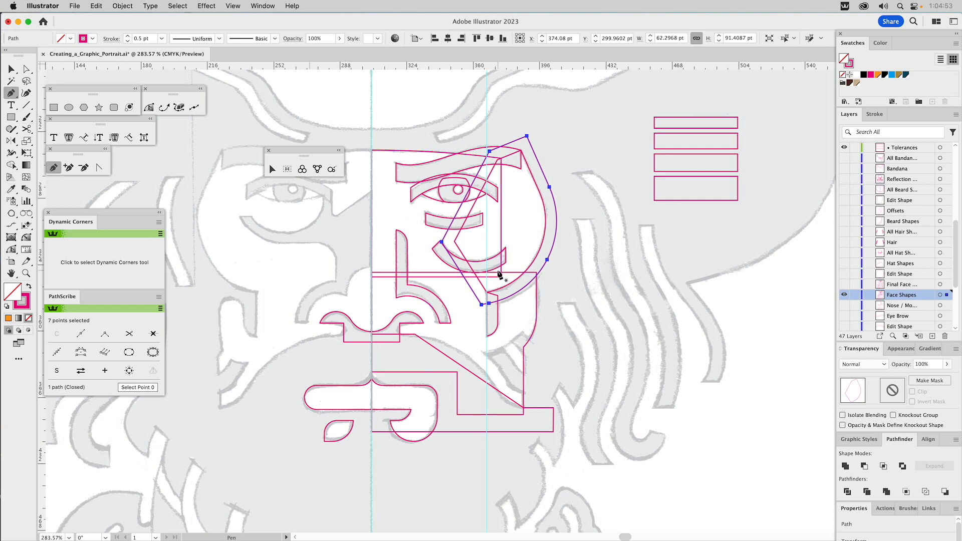
{"action": "left_click_drag", "start_coordinate": [496, 283], "coordinate": [488, 296]}
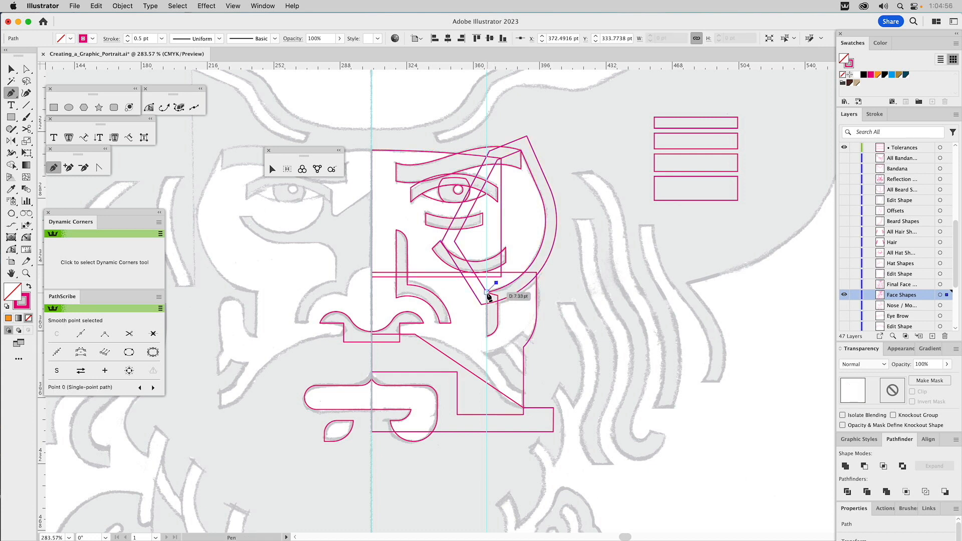
{"action": "left_click_drag", "start_coordinate": [488, 296], "coordinate": [489, 295]}
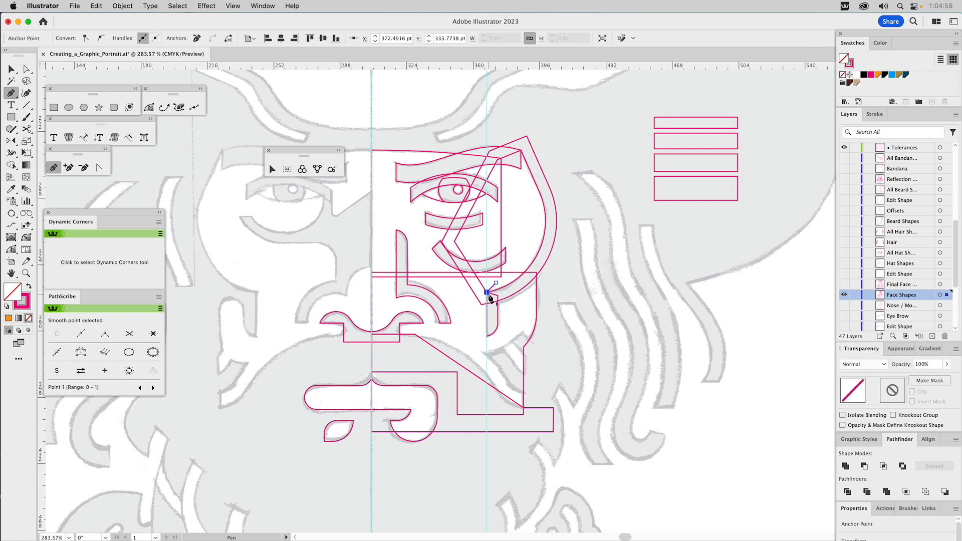
{"action": "left_click", "coordinate": [493, 308]}
{"action": "left_click", "coordinate": [448, 317]}
{"action": "left_click", "coordinate": [412, 225]}
{"action": "left_click", "coordinate": [460, 106]}
{"action": "left_click", "coordinate": [561, 116]}
{"action": "left_click_drag", "start_coordinate": [571, 208], "coordinate": [525, 222]}
{"action": "left_click", "coordinate": [499, 287]}
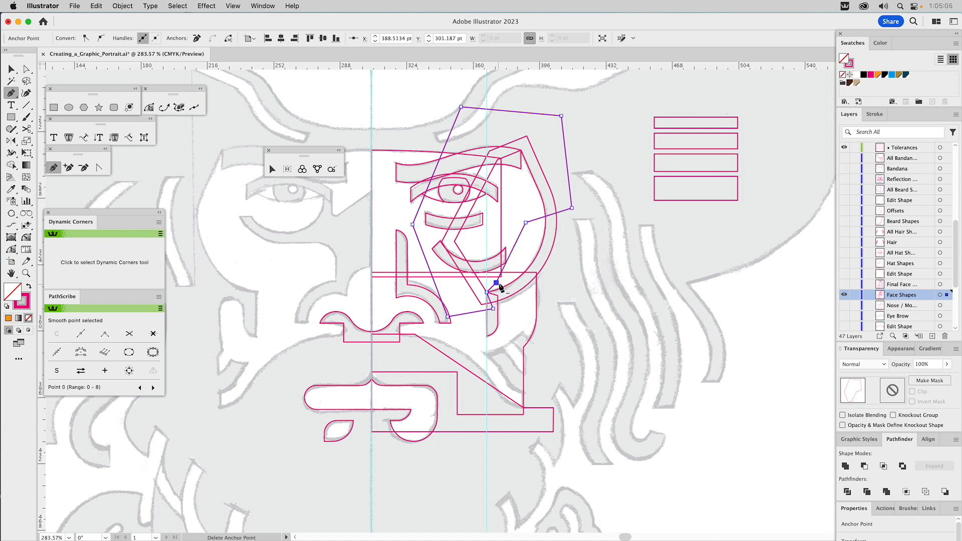
Step: Subtract the Pen shape from the offset cheek path with Minus Front, and subtract the remaining piece from the lower-face shape
{"action": "key", "text": "v"}
{"action": "left_click", "coordinate": [557, 228], "text": "shift"}
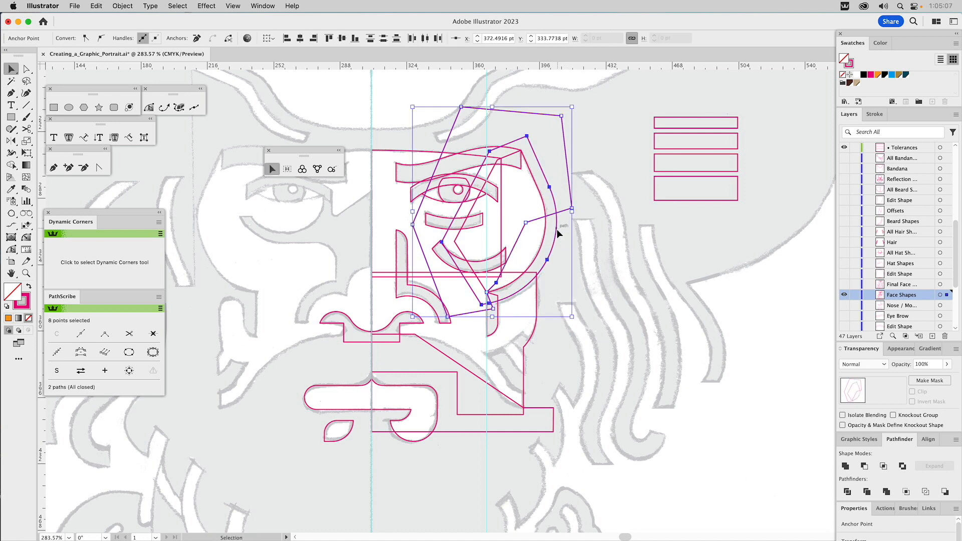
{"action": "left_click", "coordinate": [865, 466]}
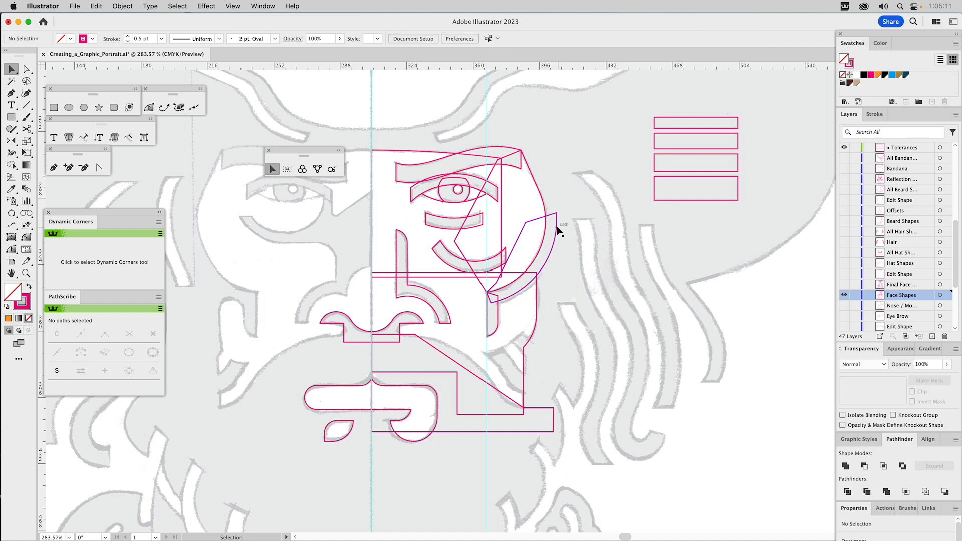
{"action": "left_click", "coordinate": [457, 415], "text": "shift"}
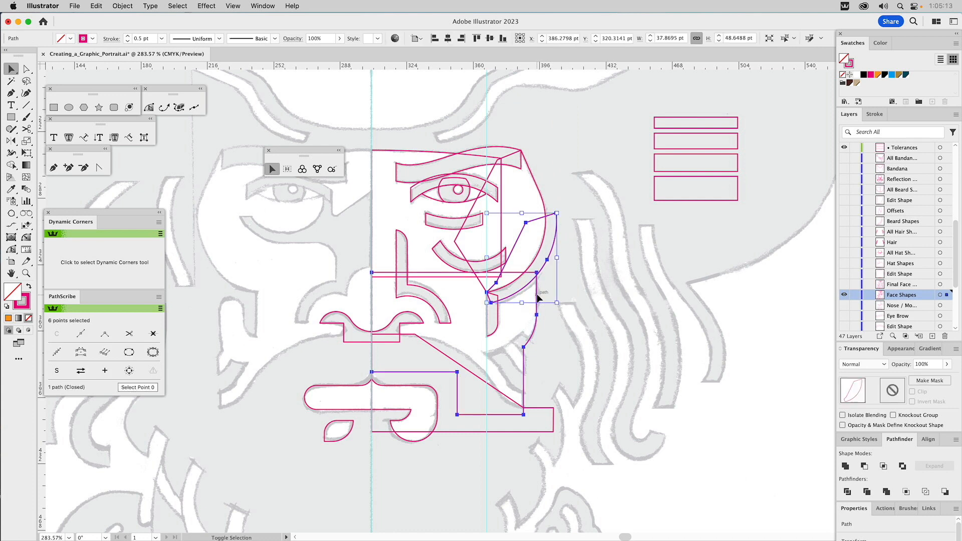
{"action": "left_click", "coordinate": [863, 465]}
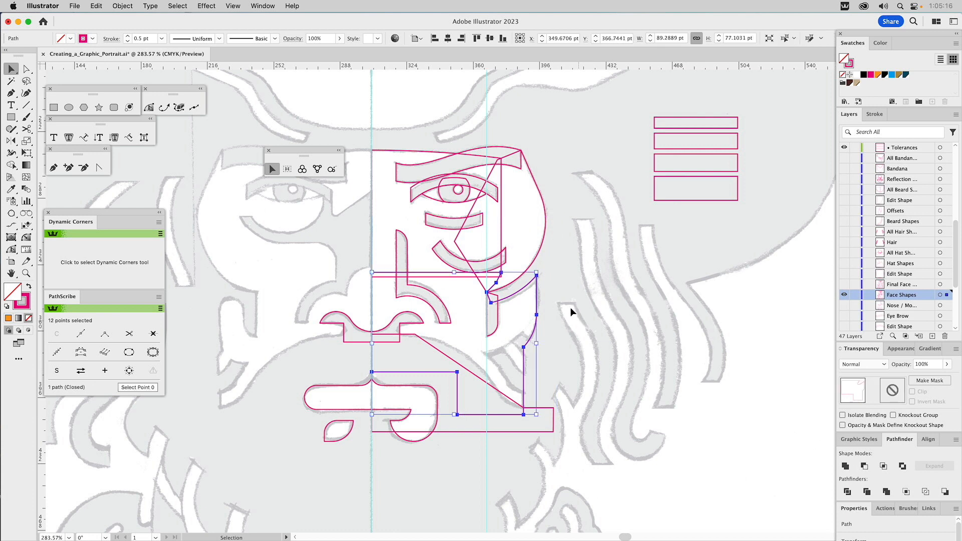
Step: Subtract the narrow vertical offset piece below the cheek from the lower-face shape with Minus Front
{"action": "left_click", "coordinate": [497, 299]}
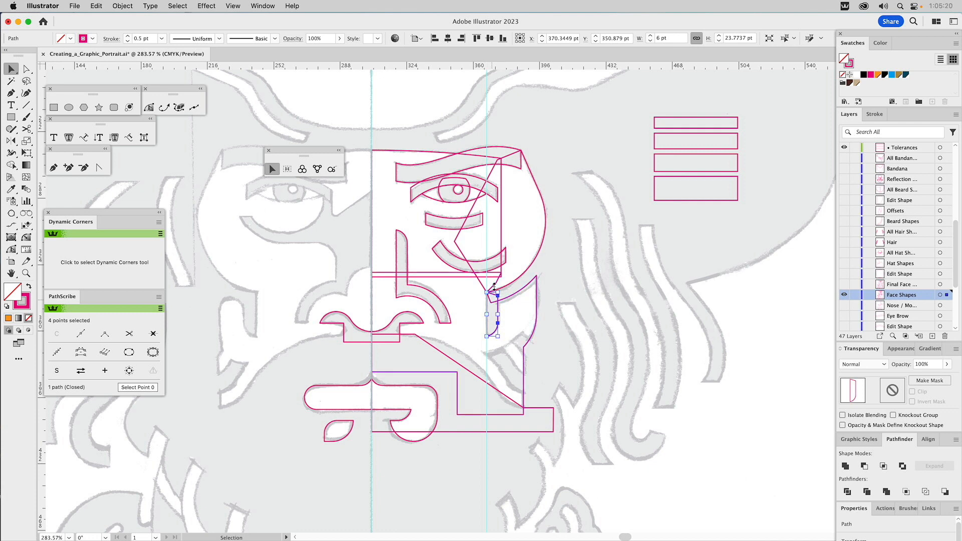
{"action": "left_click", "coordinate": [519, 294], "text": "shift"}
{"action": "left_click", "coordinate": [864, 467]}
Step: Unite the rounded cheek shape, the lower-face shape and the large upper-face shape into a single face outline
{"action": "left_click_drag", "start_coordinate": [549, 282], "coordinate": [479, 296]}
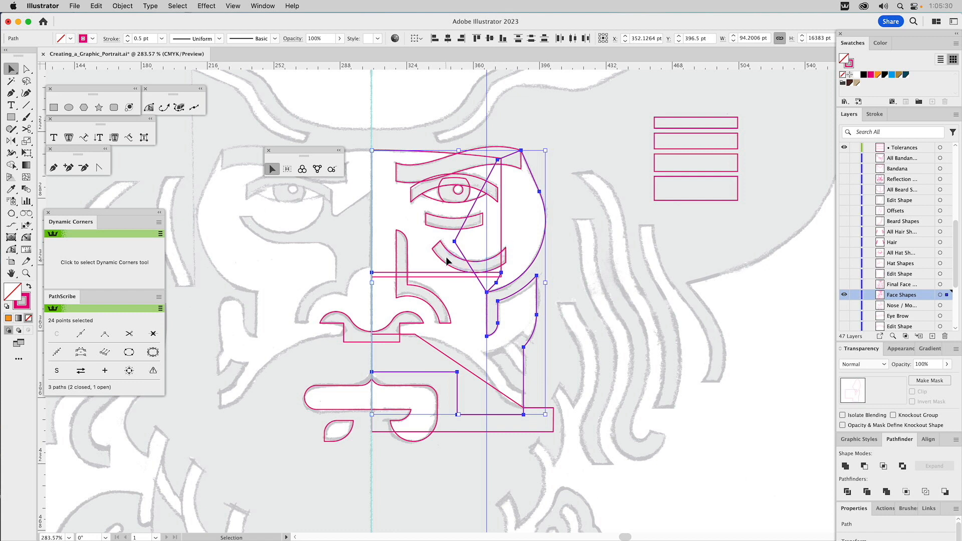
{"action": "left_click", "coordinate": [846, 466]}
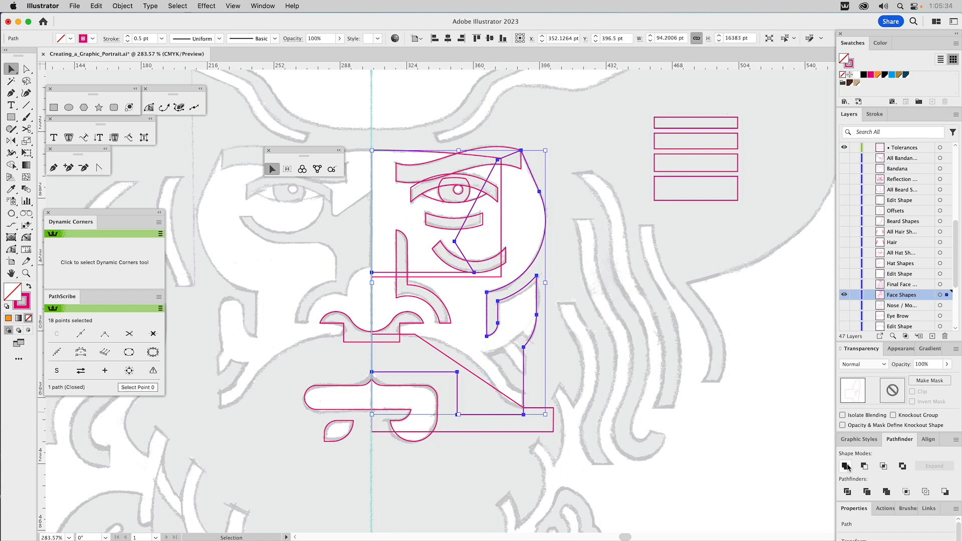
{"action": "left_click", "coordinate": [401, 152], "text": "shift"}
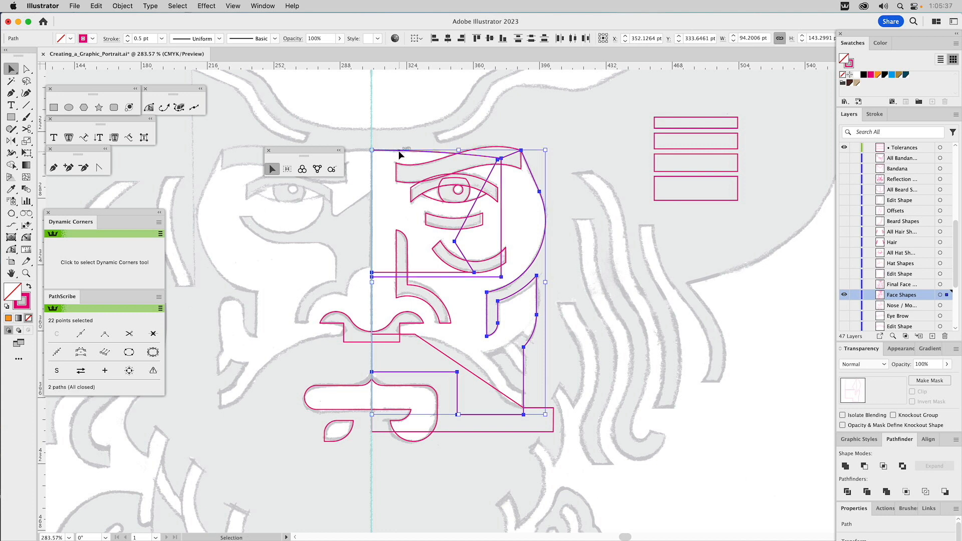
{"action": "left_click", "coordinate": [846, 467]}
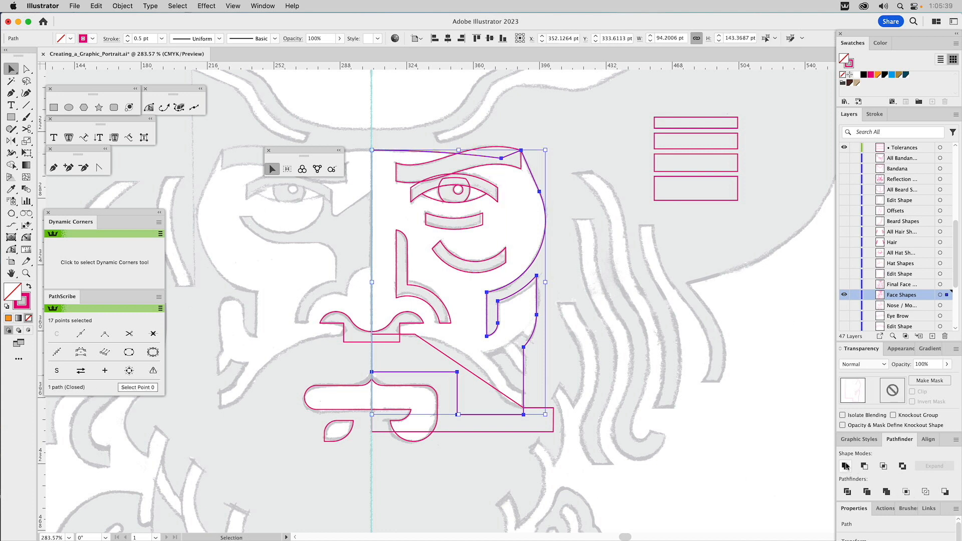
{"action": "left_click", "coordinate": [614, 115]}
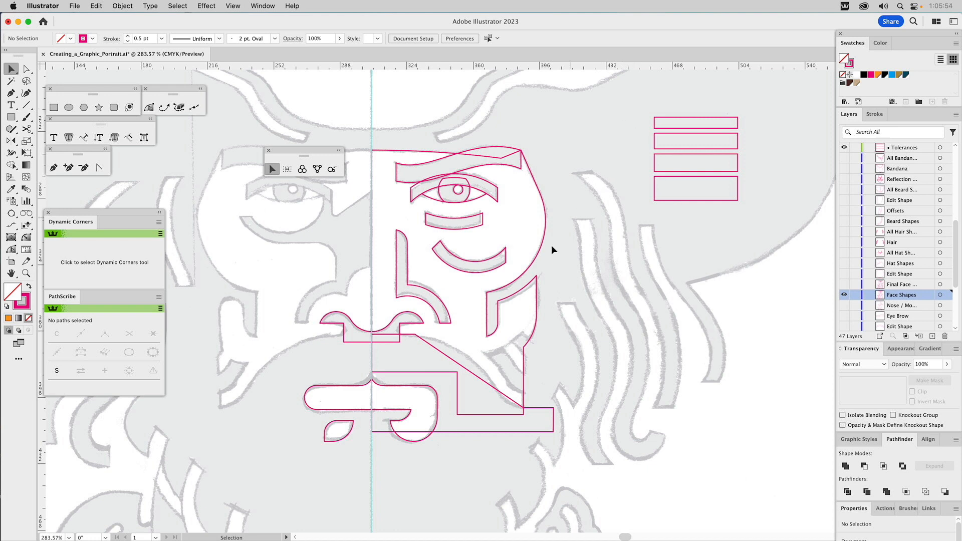
Step: Convert the anchor point at the upper end of the mustache-area shape's diagonal edge to smooth
{"action": "left_click", "coordinate": [429, 344]}
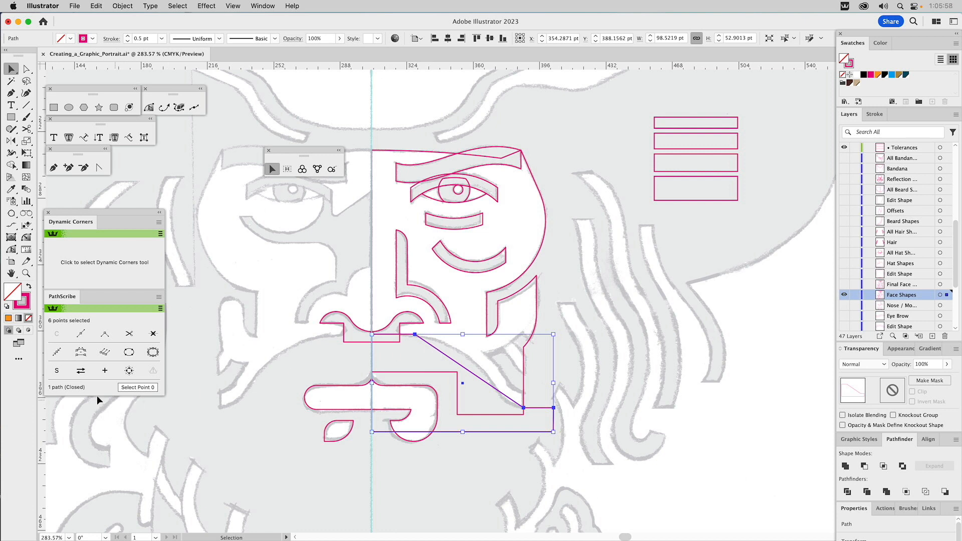
{"action": "left_click", "coordinate": [486, 339]}
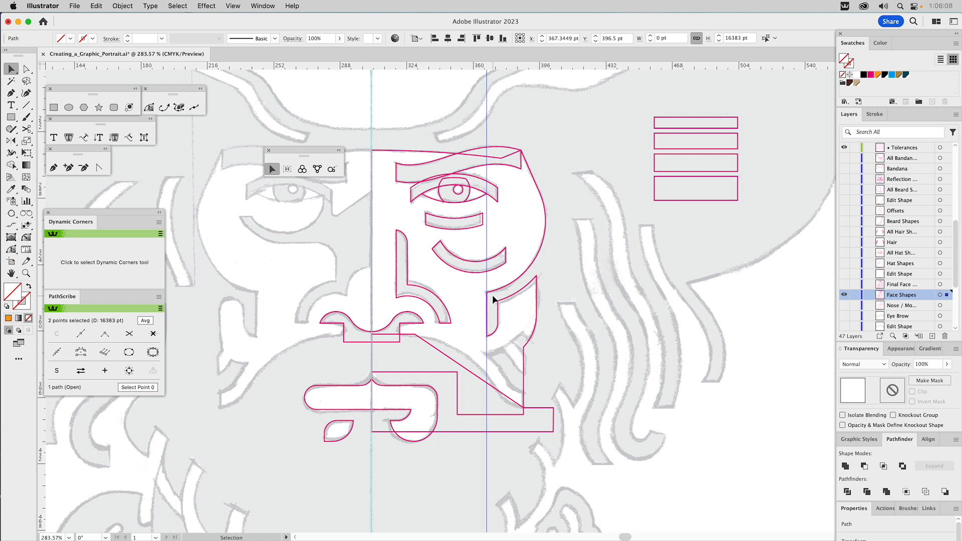
{"action": "key", "text": "a"}
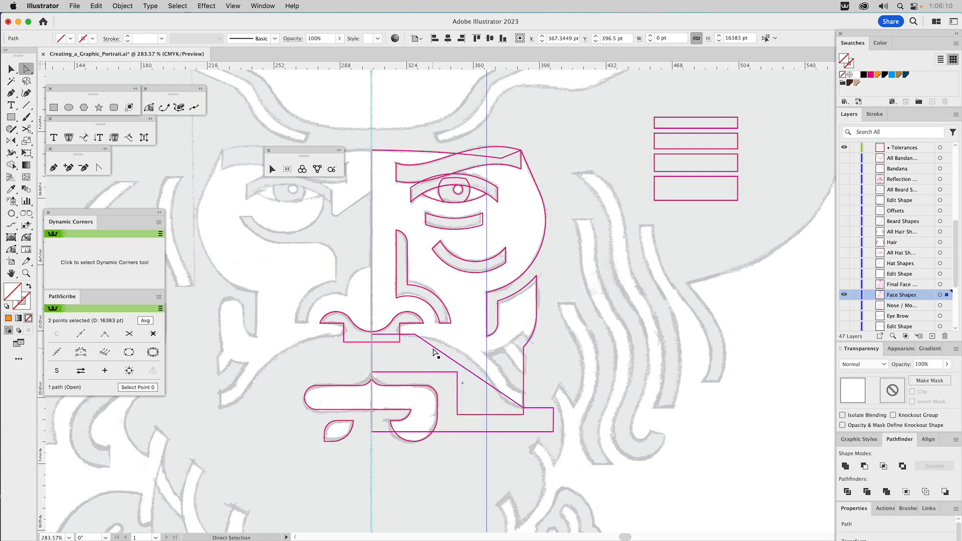
{"action": "left_click", "coordinate": [429, 345]}
{"action": "left_click", "coordinate": [415, 335]}
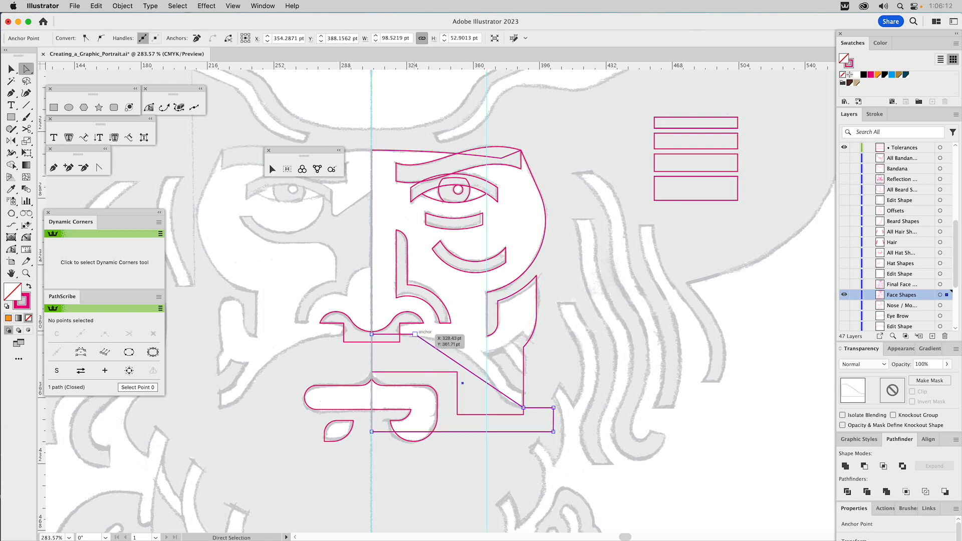
{"action": "left_click", "coordinate": [415, 334]}
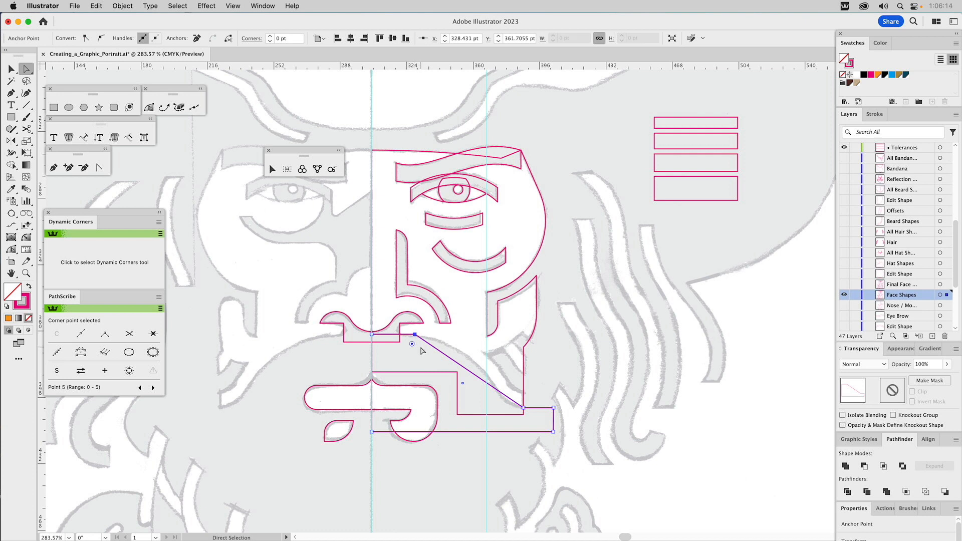
{"action": "left_click", "coordinate": [102, 38]}
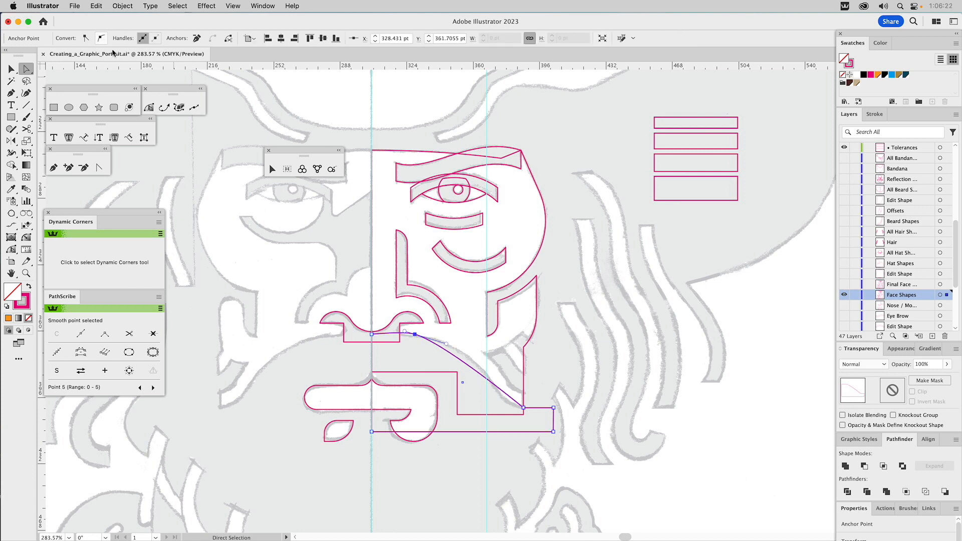
Step: Convert the anchor point at the lower end of the mustache-area shape's diagonal edge to smooth
{"action": "key", "text": "super"}
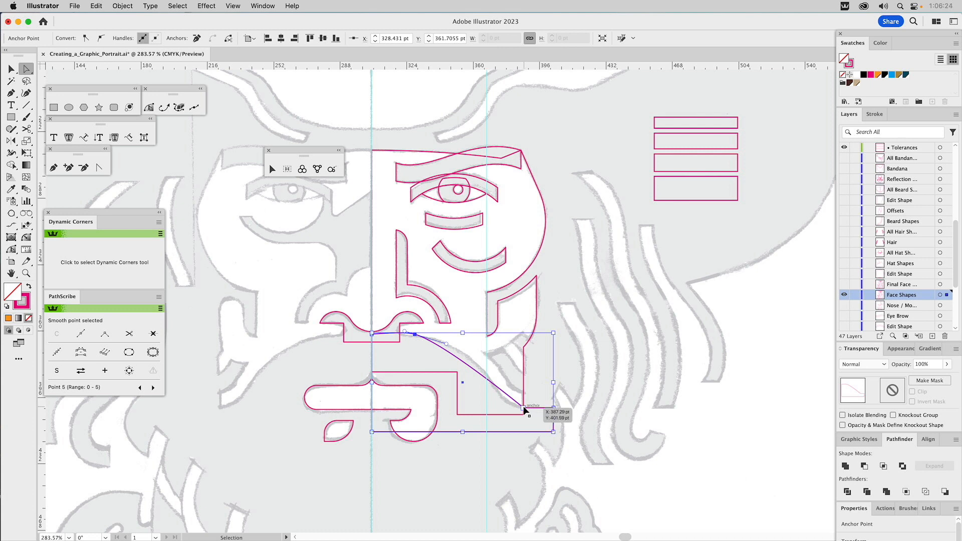
{"action": "left_click", "coordinate": [525, 410], "text": "super"}
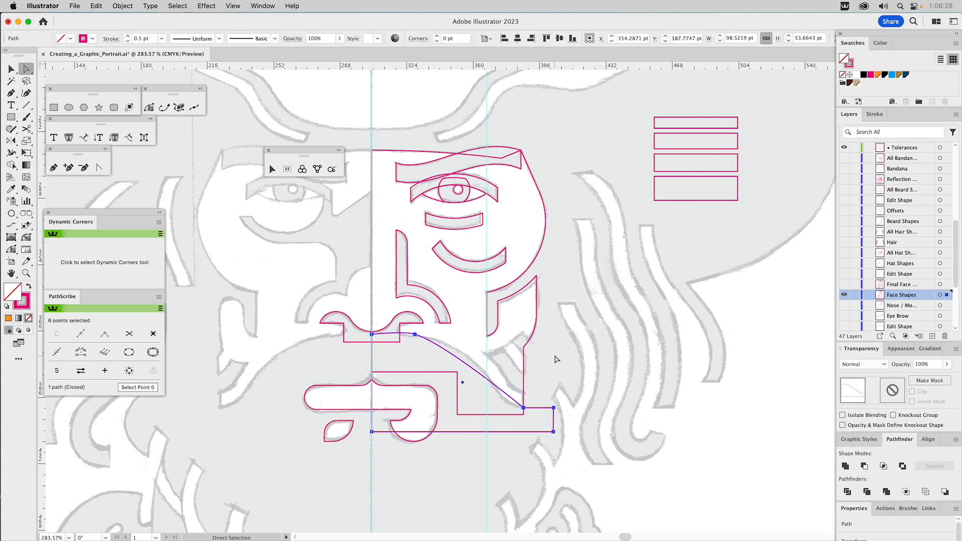
{"action": "left_click", "coordinate": [524, 408]}
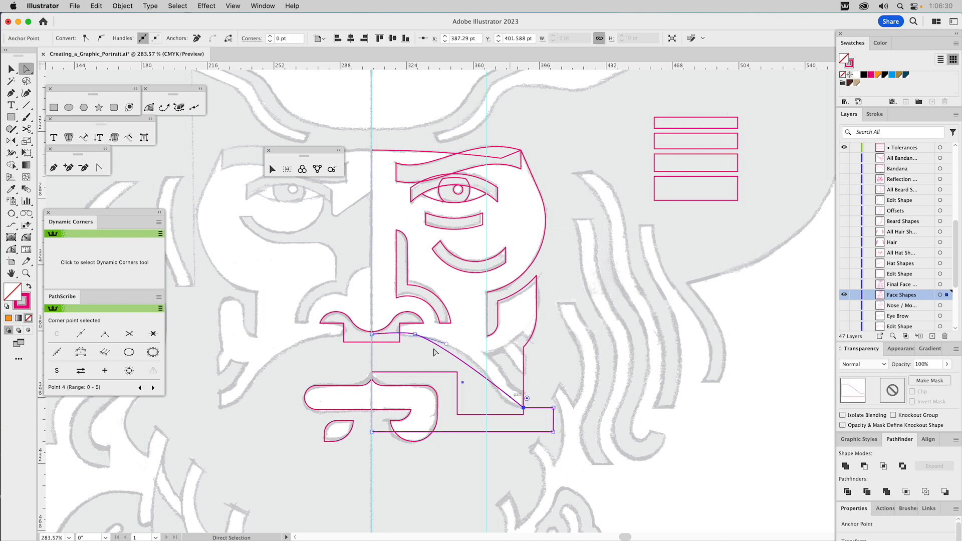
{"action": "left_click", "coordinate": [100, 38]}
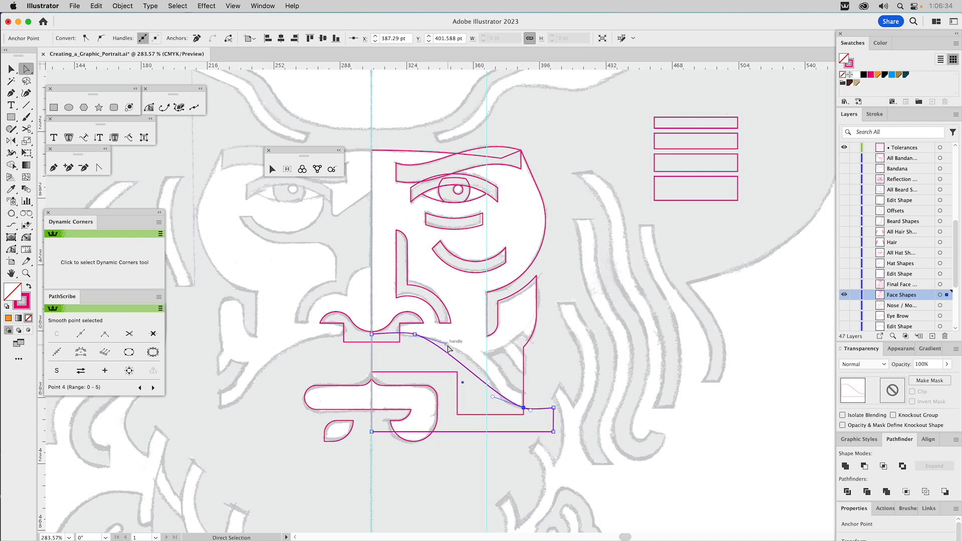
Step: Extend the two facing handles horizontally to the vertical guide so the diagonal edge becomes an S-curve following the sketch
{"action": "left_click_drag", "start_coordinate": [447, 345], "coordinate": [485, 334]}
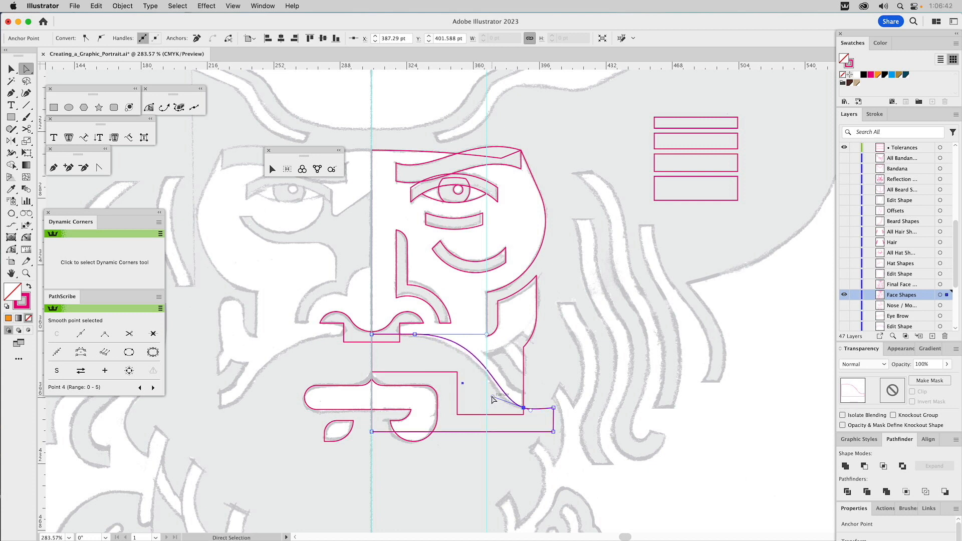
{"action": "left_click_drag", "start_coordinate": [493, 398], "coordinate": [488, 411]}
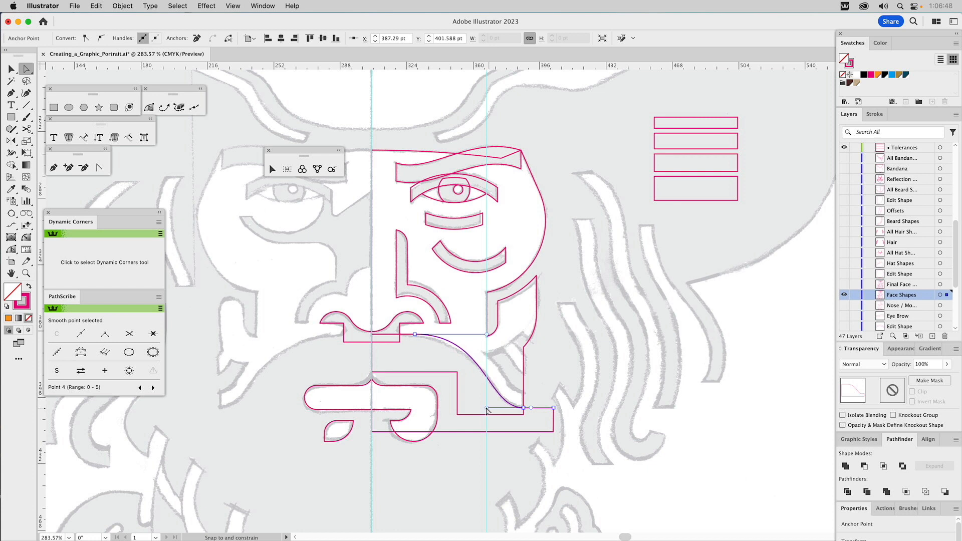
{"action": "left_click_drag", "start_coordinate": [487, 410], "coordinate": [488, 408]}
Step: Remove the outward handles at both ends of the S-curve with the Anchor Point tool, keeping the adjoining edges straight
{"action": "left_click", "coordinate": [415, 334]}
{"action": "left_click", "coordinate": [99, 168]}
{"action": "left_click", "coordinate": [405, 335]}
{"action": "left_click", "coordinate": [523, 408]}
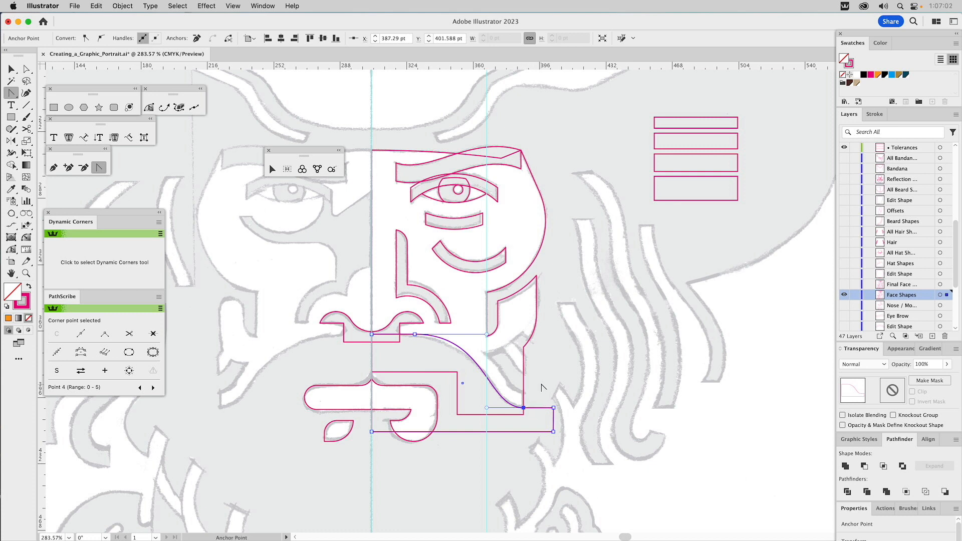
{"action": "key", "text": "v"}
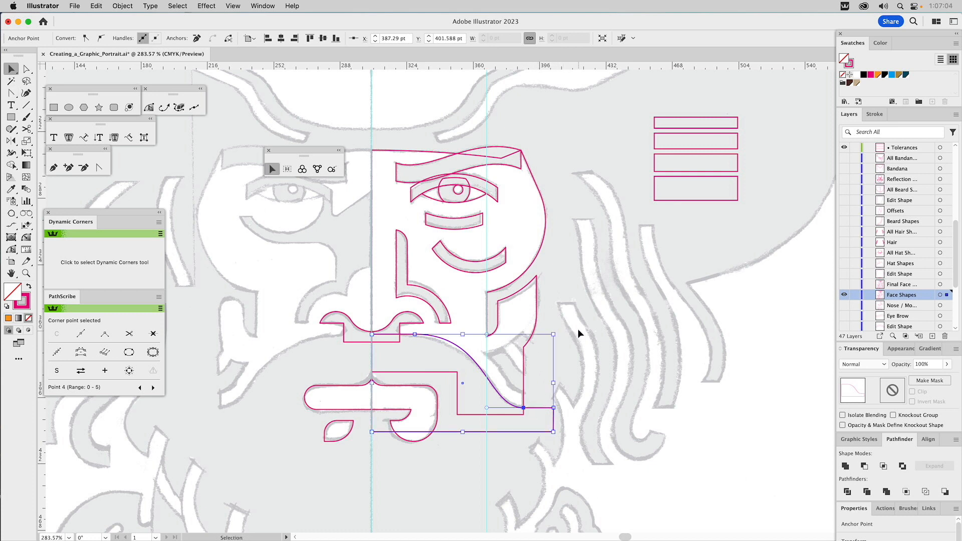
{"action": "left_click", "coordinate": [582, 326]}
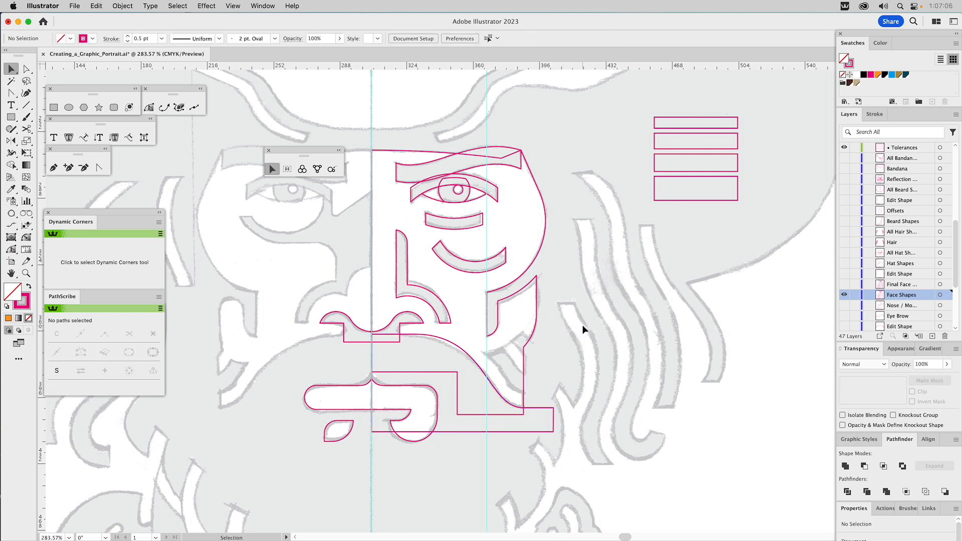
Step: Check the second tolerance rectangle's thickness and create an 8.5 pt offset path around the S-curved shape with miter joins
{"action": "left_click", "coordinate": [452, 342]}
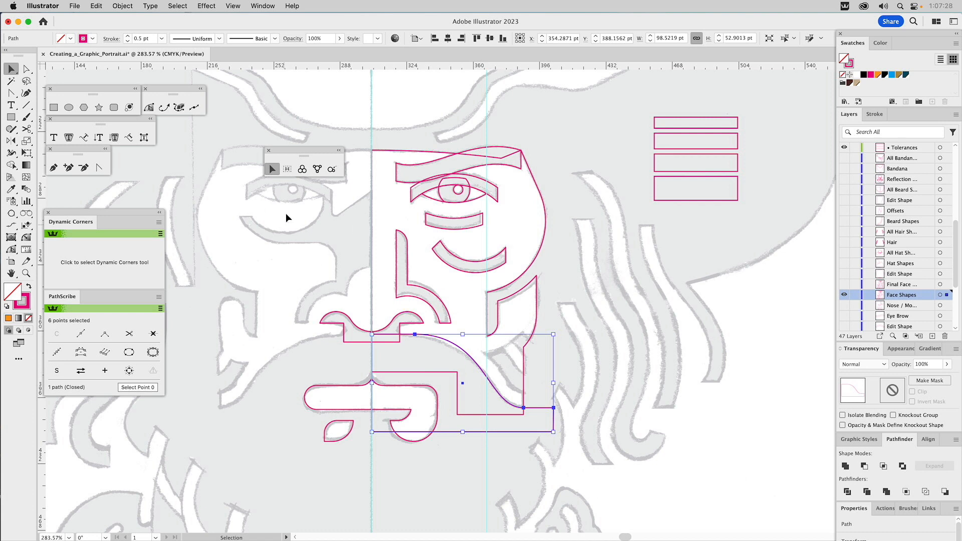
{"action": "left_click_drag", "start_coordinate": [663, 142], "coordinate": [663, 147]}
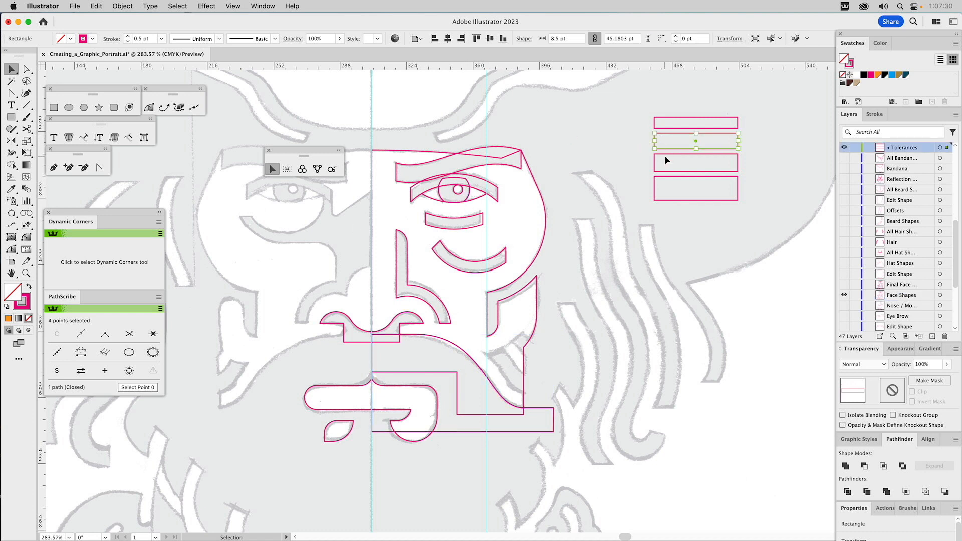
{"action": "left_click", "coordinate": [474, 356]}
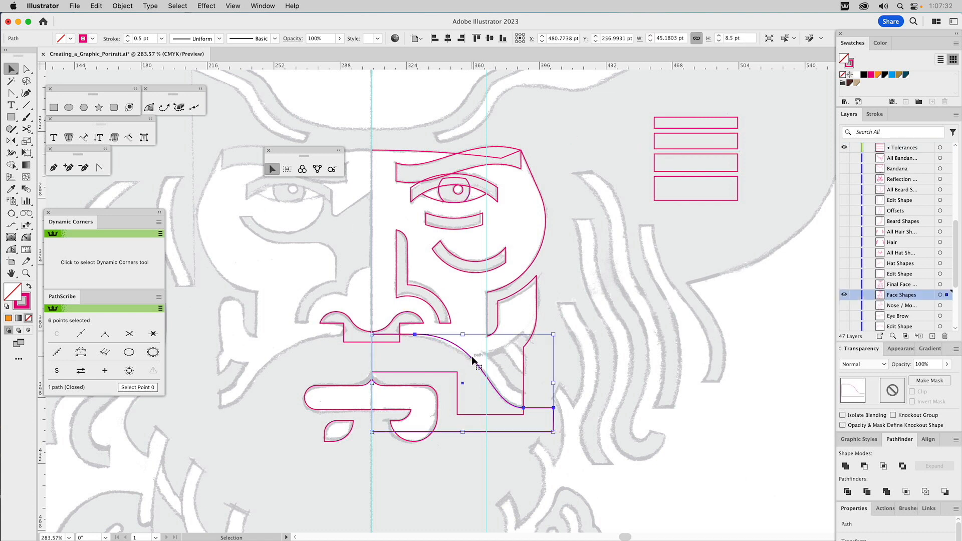
{"action": "left_click", "coordinate": [122, 6]}
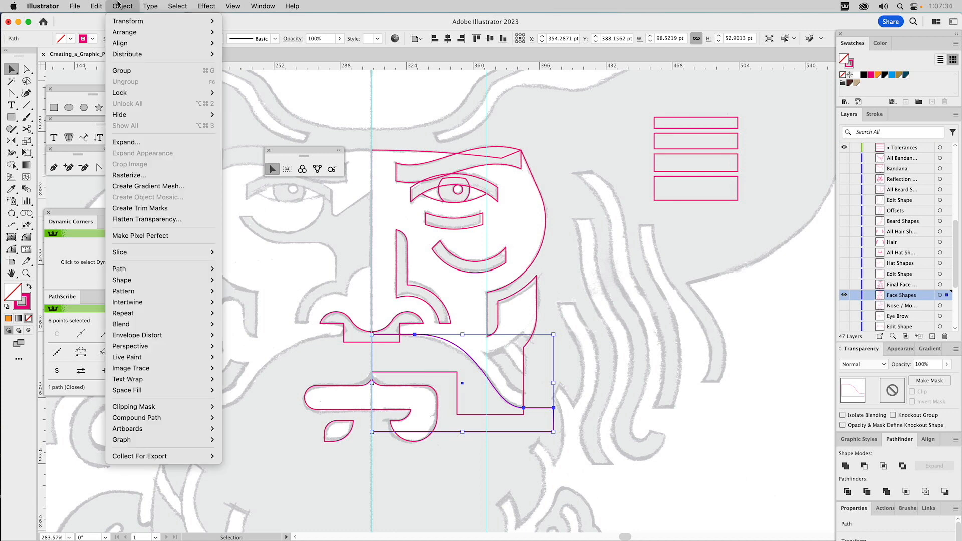
{"action": "mouse_move", "coordinate": [135, 273]}
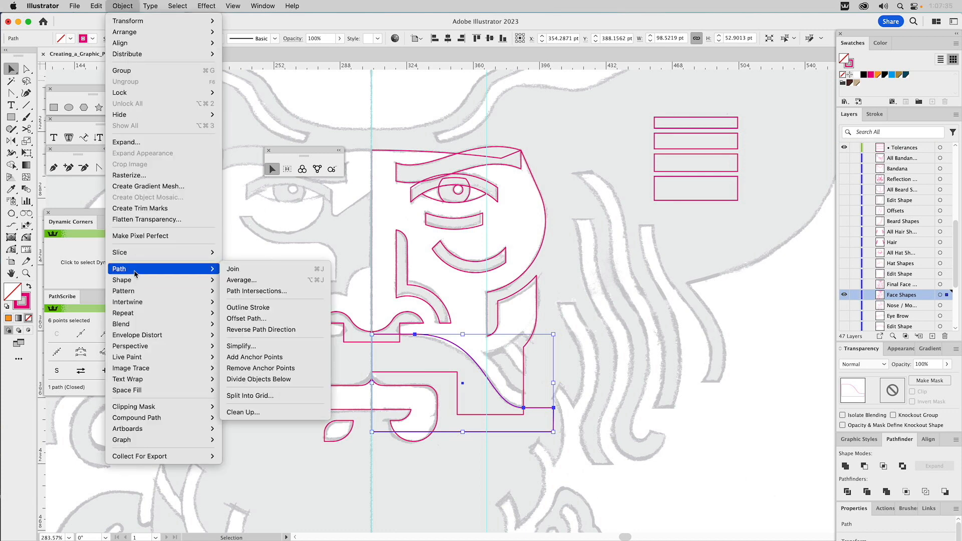
{"action": "left_click", "coordinate": [247, 318]}
{"action": "type", "text": "8.5"}
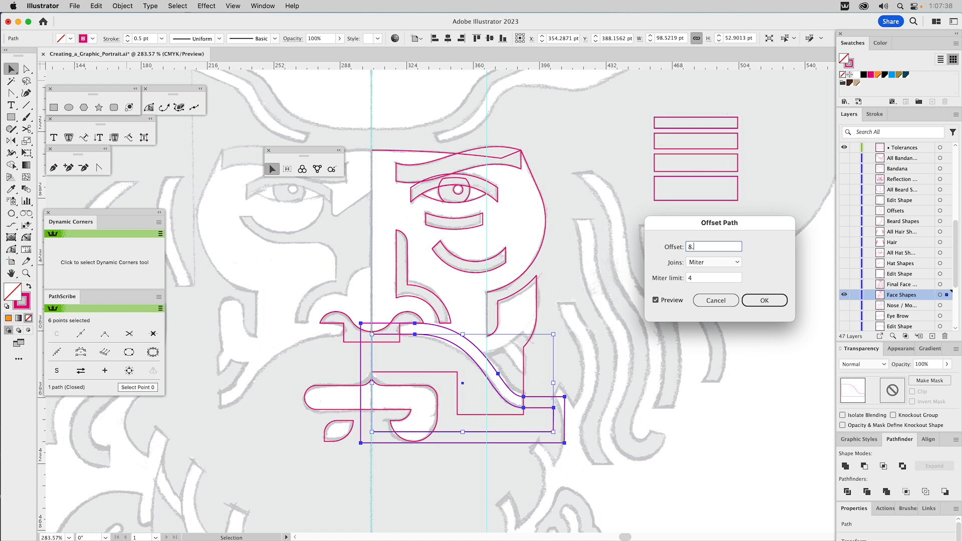
{"action": "left_click", "coordinate": [758, 300]}
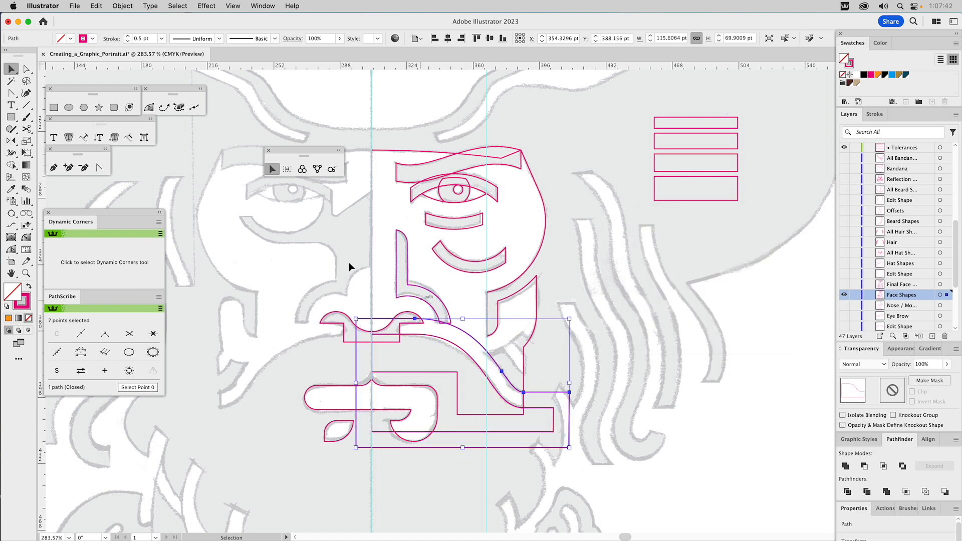
Step: Create a second 8.5 pt offset path outside the first offset path
{"action": "left_click", "coordinate": [128, 5]}
{"action": "mouse_move", "coordinate": [154, 268]}
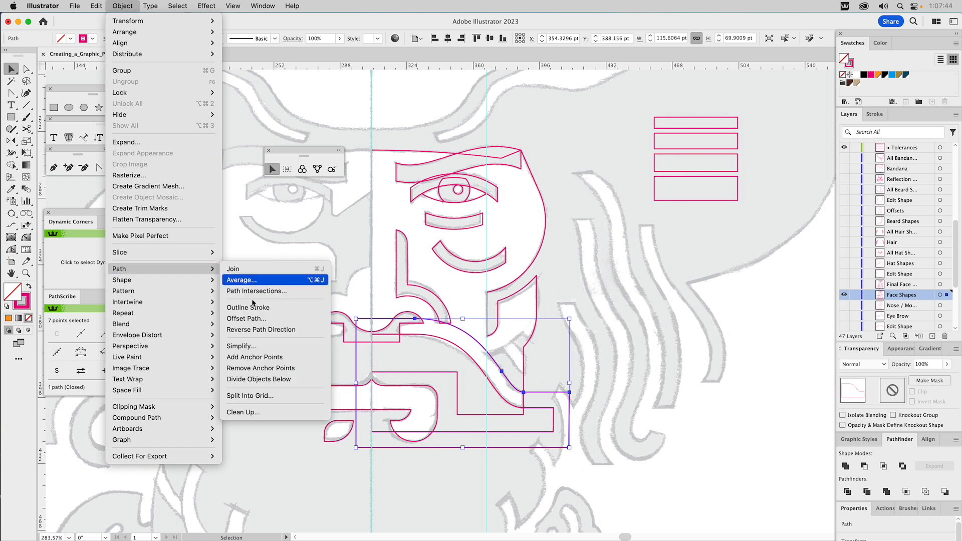
{"action": "left_click", "coordinate": [245, 319]}
{"action": "left_click", "coordinate": [762, 305]}
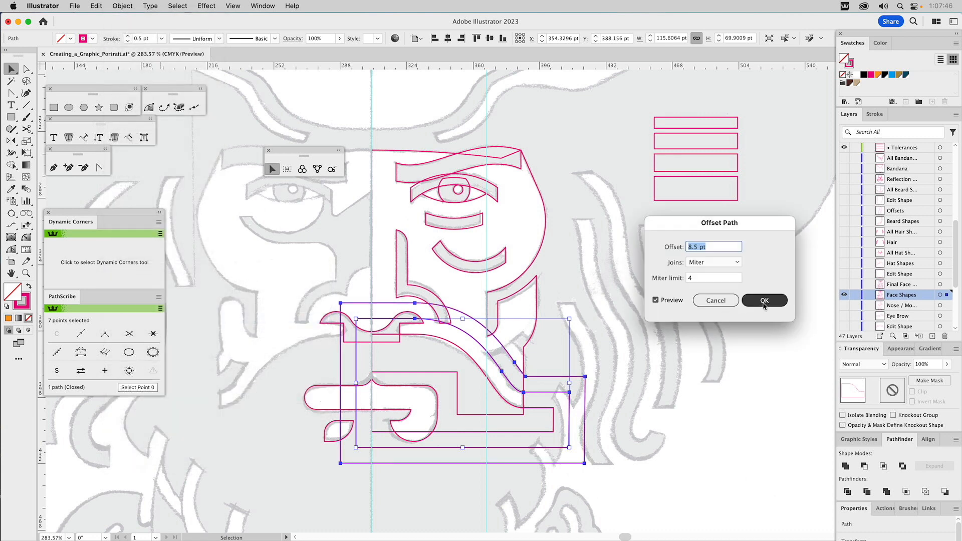
Step: Subtract the inner offset path from the outer one with Minus Front, and check the band with a temporary orange fill
{"action": "left_click", "coordinate": [493, 362]}
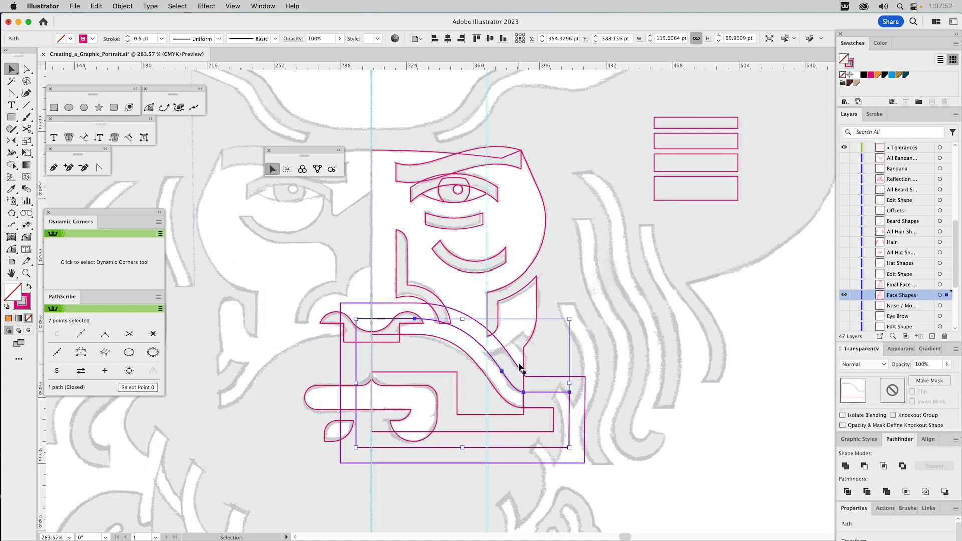
{"action": "left_click", "coordinate": [519, 370], "text": "shift"}
{"action": "left_click", "coordinate": [864, 466]}
{"action": "left_click", "coordinate": [877, 74]}
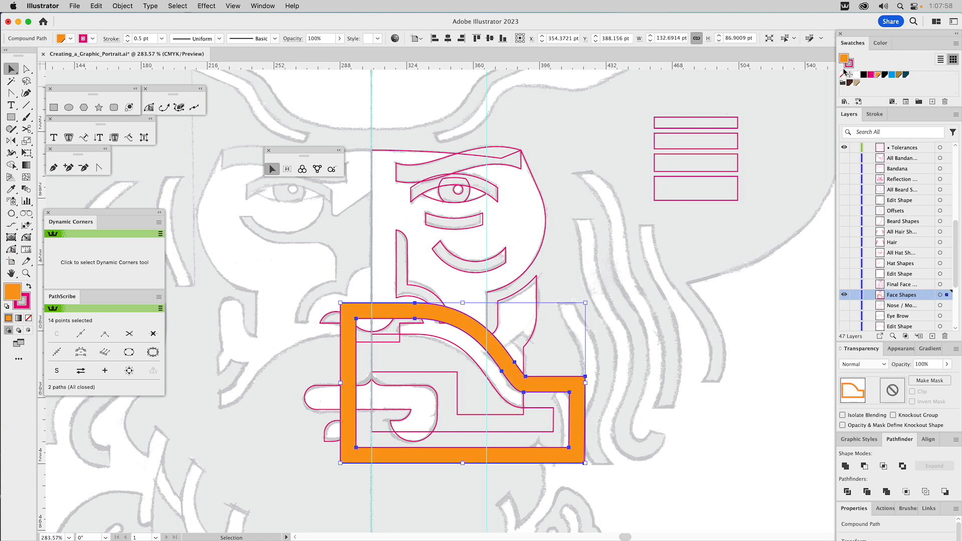
{"action": "left_click", "coordinate": [843, 75]}
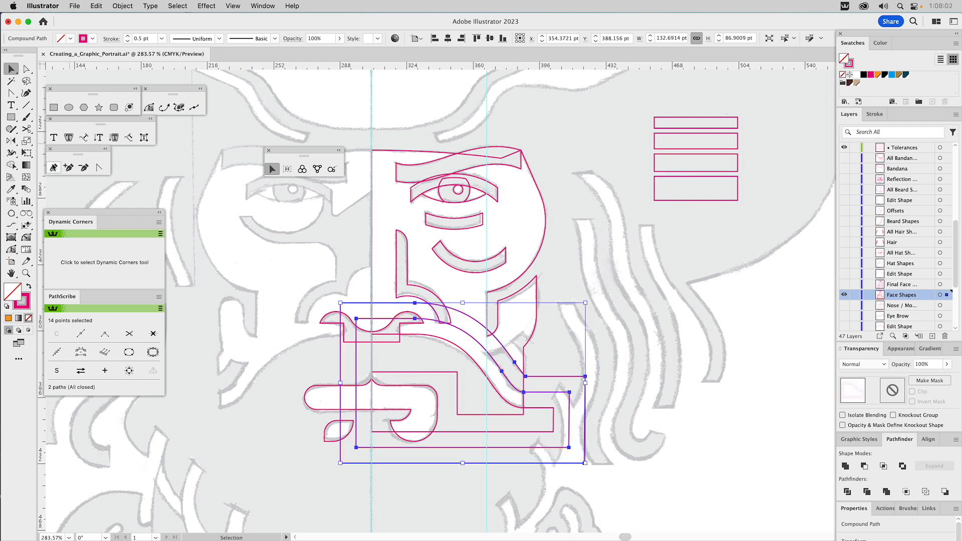
Step: Draw a closed Pen shape around the band's diagonal section where it crosses the lower cheek
{"action": "left_click", "coordinate": [53, 167]}
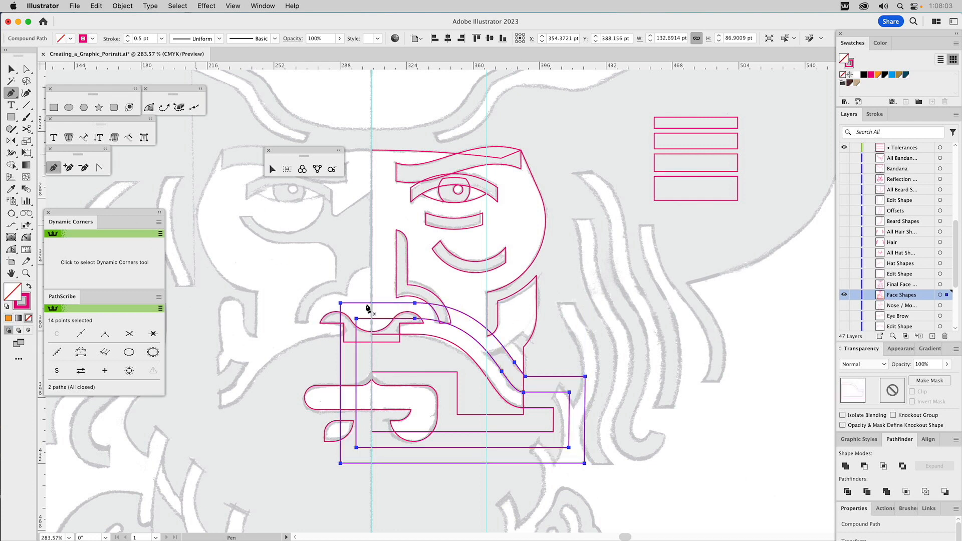
{"action": "left_click", "coordinate": [508, 331]}
{"action": "left_click_drag", "start_coordinate": [467, 346], "coordinate": [535, 403]}
{"action": "left_click", "coordinate": [534, 399]}
{"action": "left_click", "coordinate": [539, 366]}
{"action": "left_click", "coordinate": [508, 332]}
{"action": "key", "text": "v"}
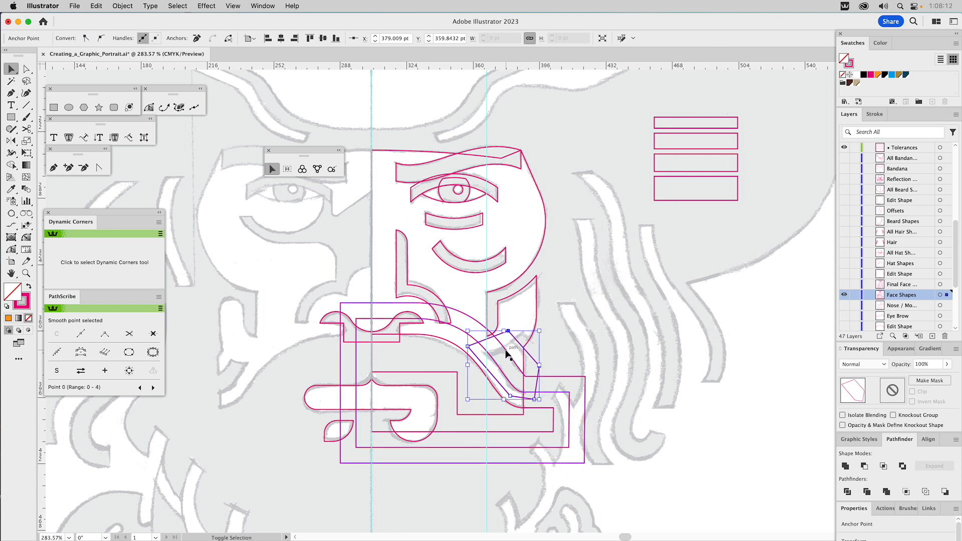
Step: Intersect the offset band with the closed Pen shape to keep only its diagonal section on the lower cheek
{"action": "left_click", "coordinate": [507, 354], "text": "shift"}
{"action": "left_click", "coordinate": [883, 466]}
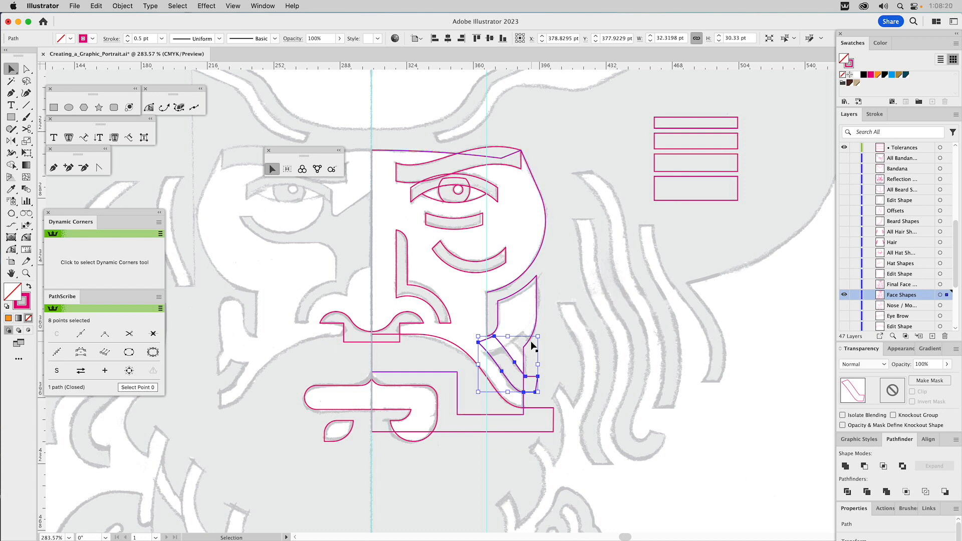
{"action": "left_click", "coordinate": [576, 302]}
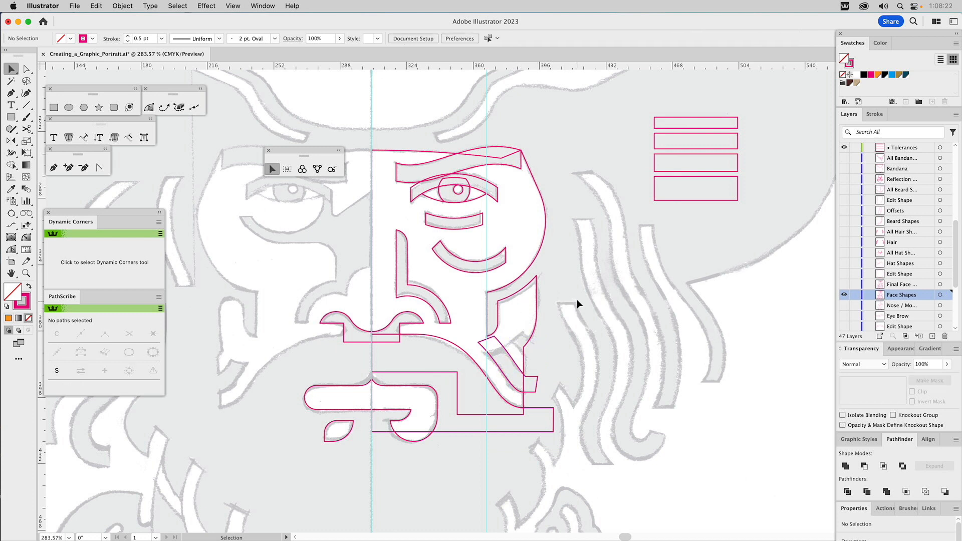
Step: Hide the Face Shapes layer and show the Final Face layer and the Edit Shape layer holding the circle
{"action": "left_click", "coordinate": [843, 295]}
{"action": "left_click", "coordinate": [844, 284]}
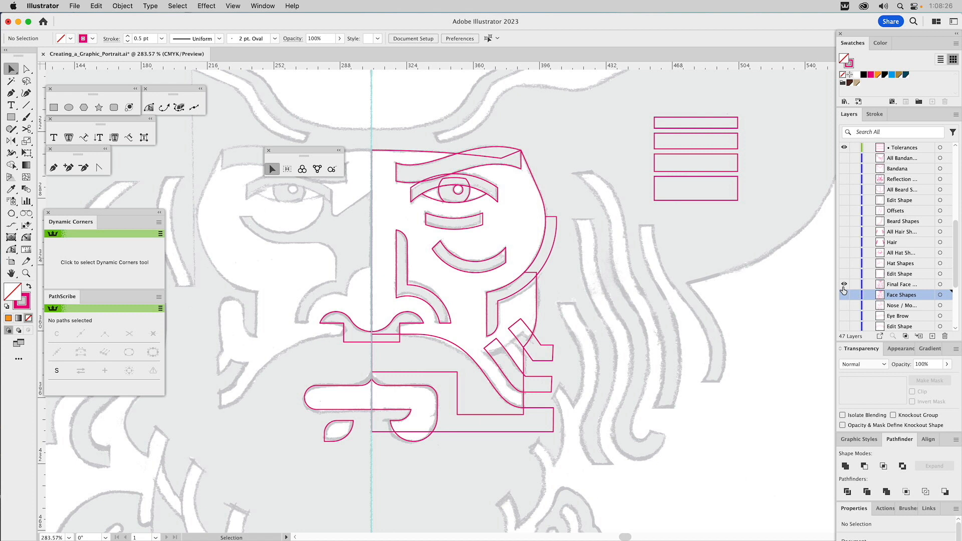
{"action": "left_click", "coordinate": [529, 358]}
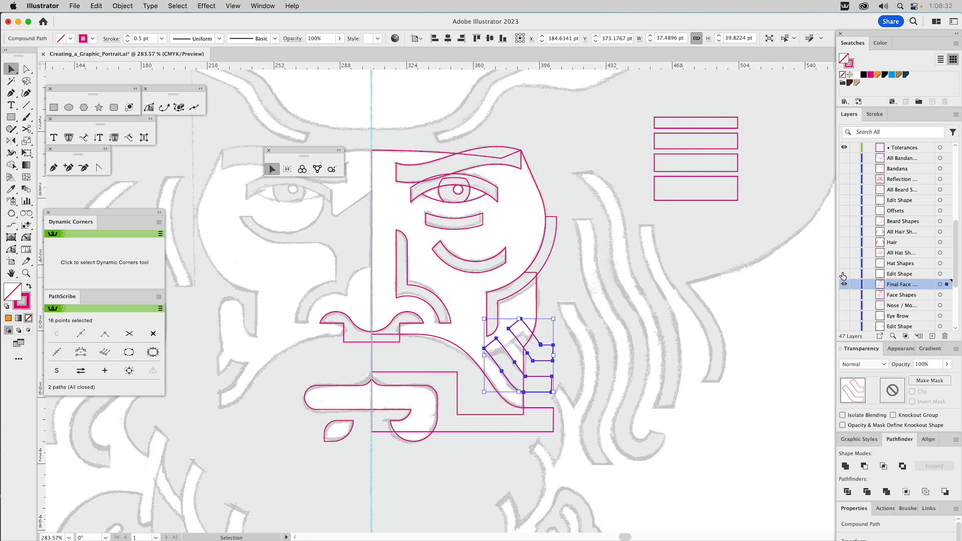
{"action": "left_click", "coordinate": [843, 274]}
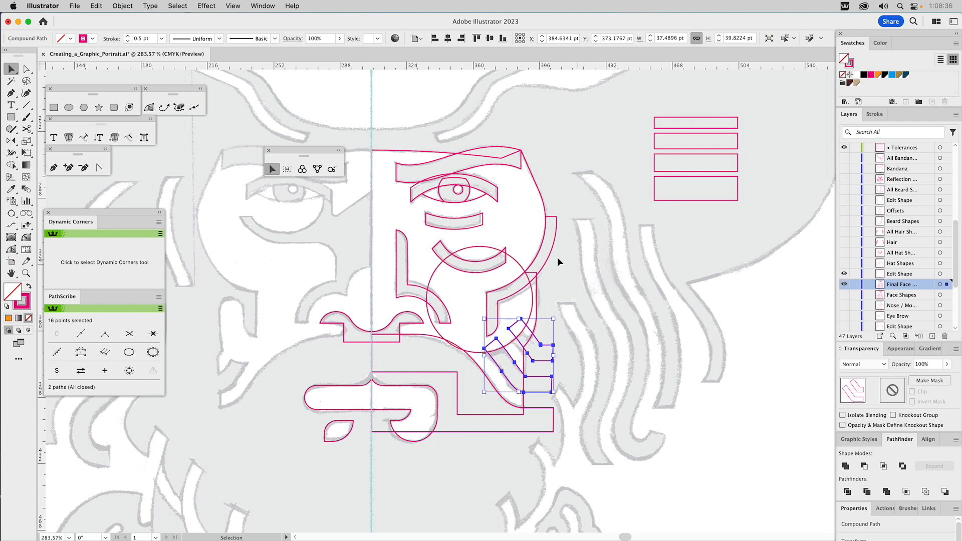
Step: Subtract the circle from the two angled lower-cheek bands with Minus Front to curve their upper ends
{"action": "left_click", "coordinate": [515, 263], "text": "shift"}
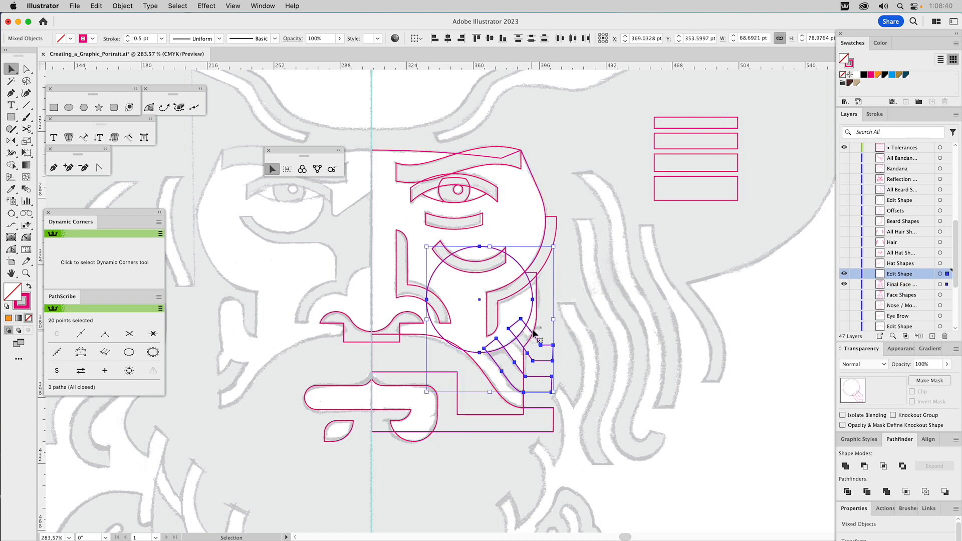
{"action": "left_click", "coordinate": [864, 466]}
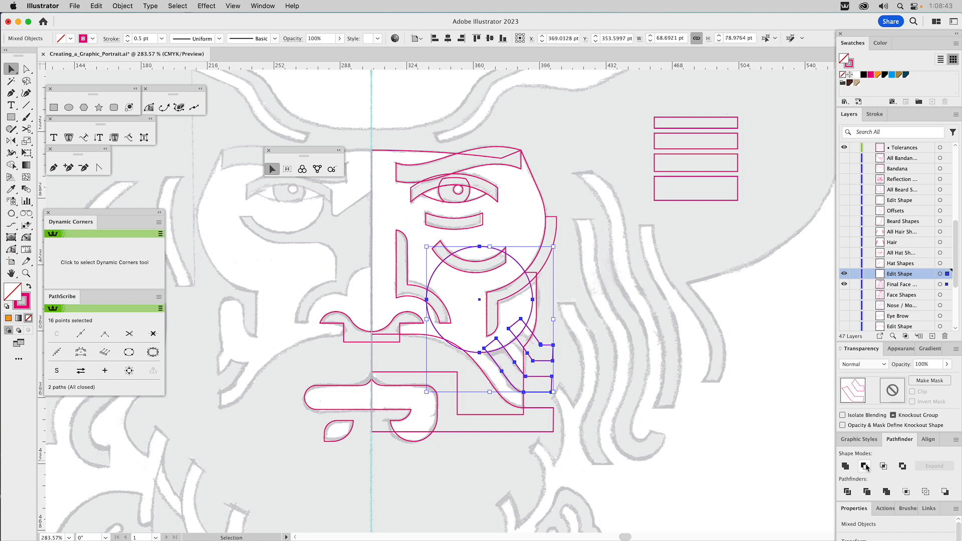
{"action": "left_click", "coordinate": [639, 350]}
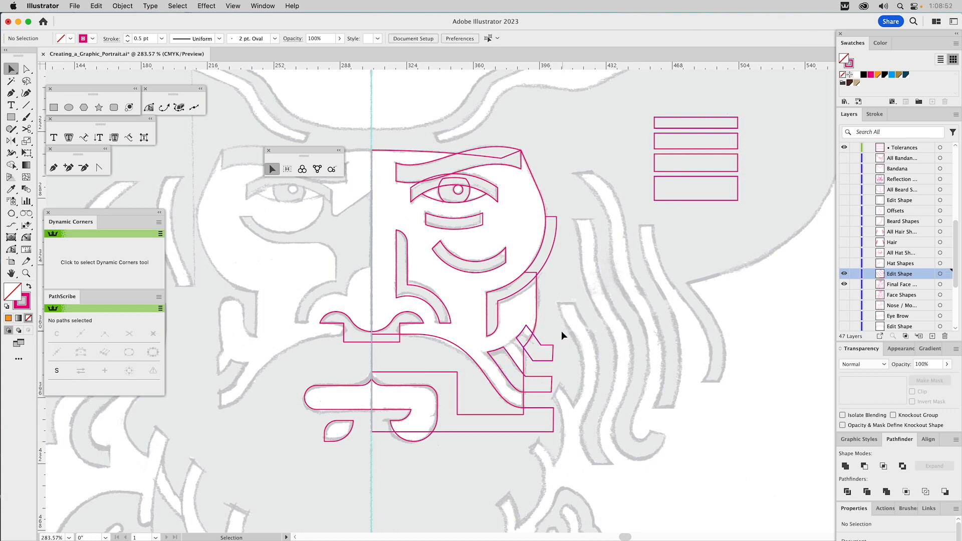
Step: Try uniting the S-curved mustache shape with the face outline, then undo it
{"action": "left_click", "coordinate": [442, 346]}
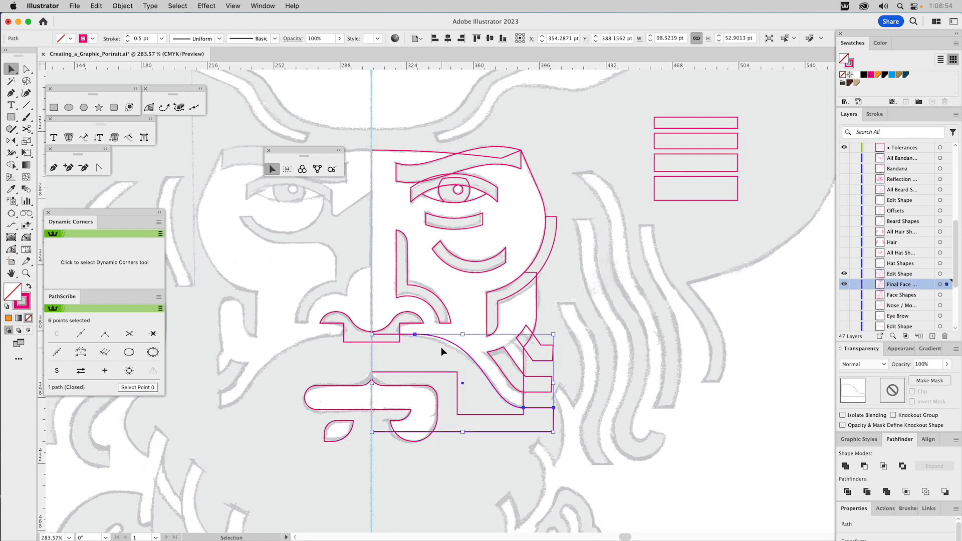
{"action": "left_click", "coordinate": [536, 309], "text": "shift"}
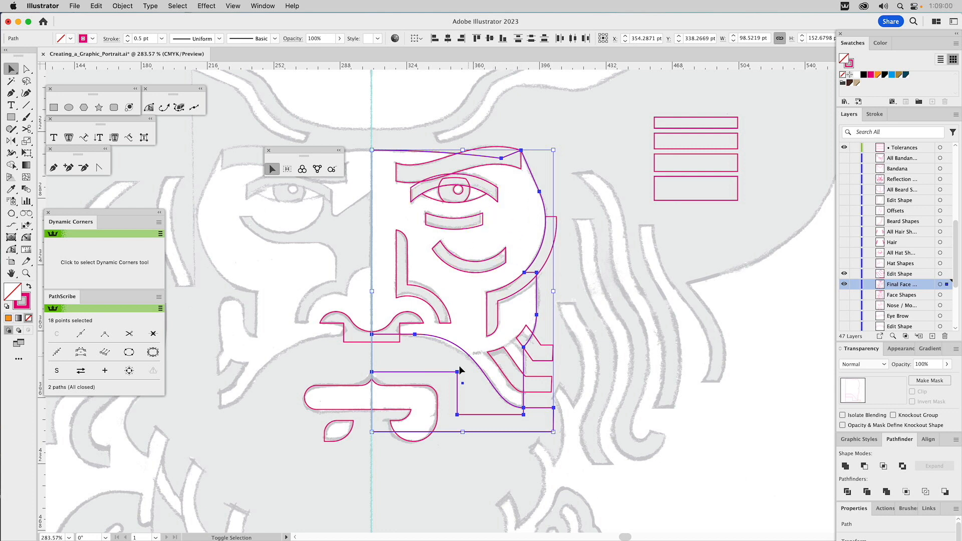
{"action": "left_click", "coordinate": [845, 465]}
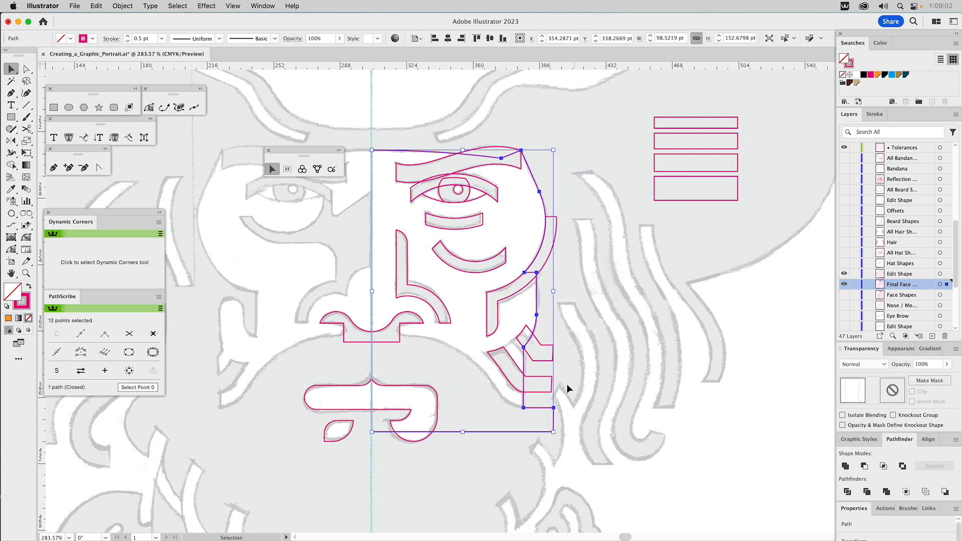
{"action": "key", "text": "cmd+z"}
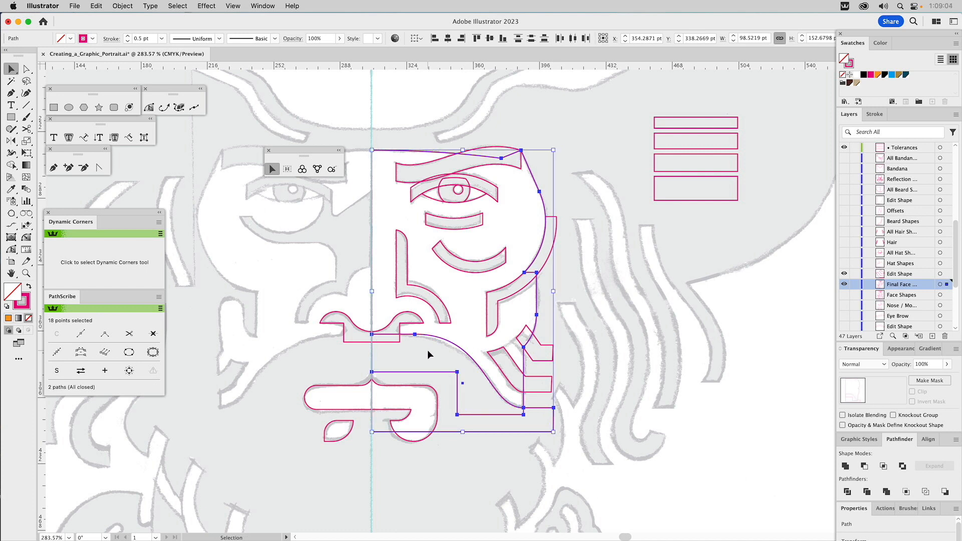
Step: Fill the S-curved mustache shape with orange and subtract it from the face outline with Minus Front
{"action": "left_click", "coordinate": [427, 350]}
{"action": "left_click", "coordinate": [429, 336]}
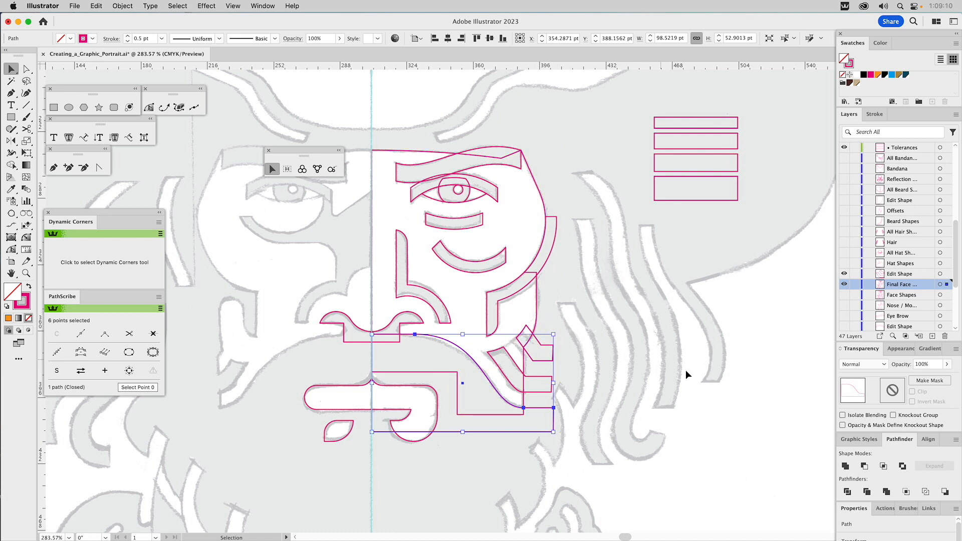
{"action": "left_click", "coordinate": [877, 75]}
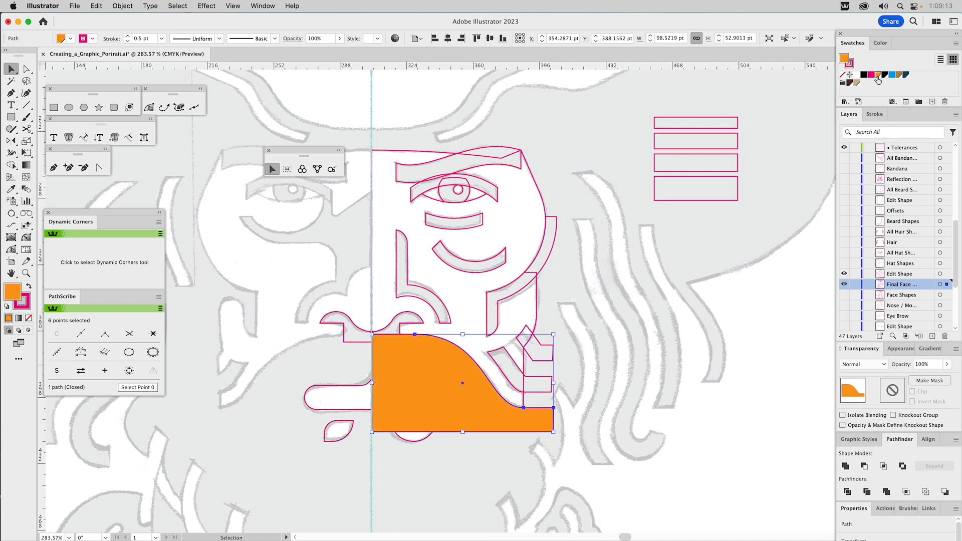
{"action": "left_click", "coordinate": [535, 292], "text": "shift"}
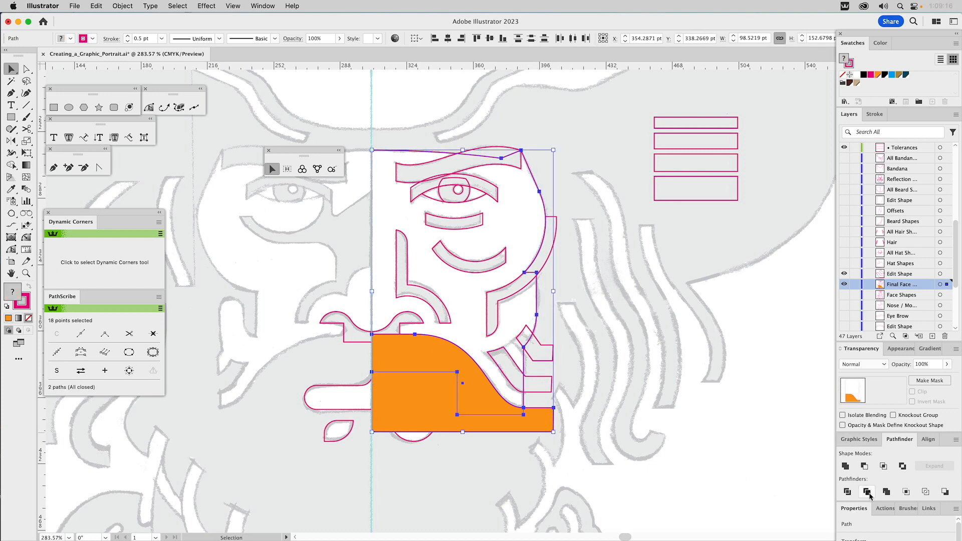
{"action": "left_click", "coordinate": [863, 466]}
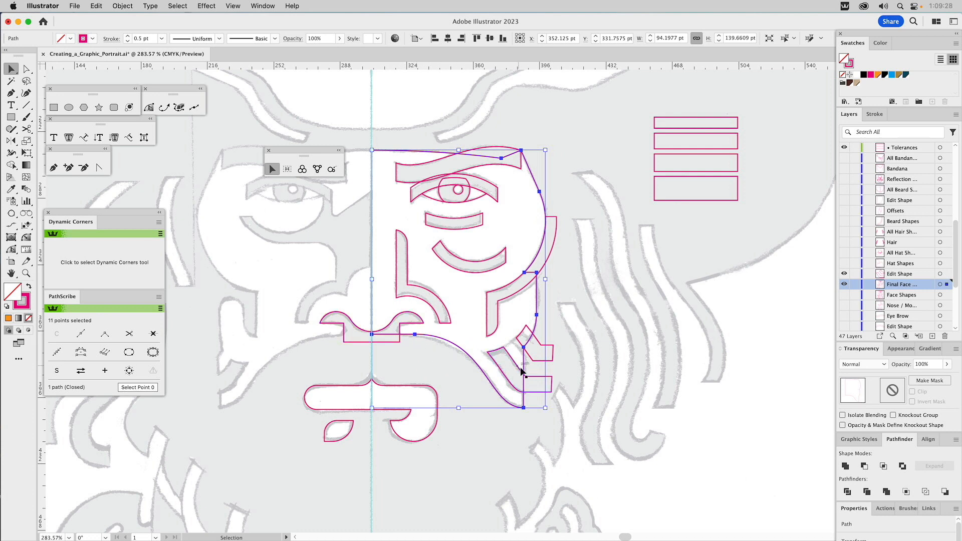
Step: Subtract the two angled lower-cheek bands from the face outline with Minus Front
{"action": "left_click", "coordinate": [535, 358]}
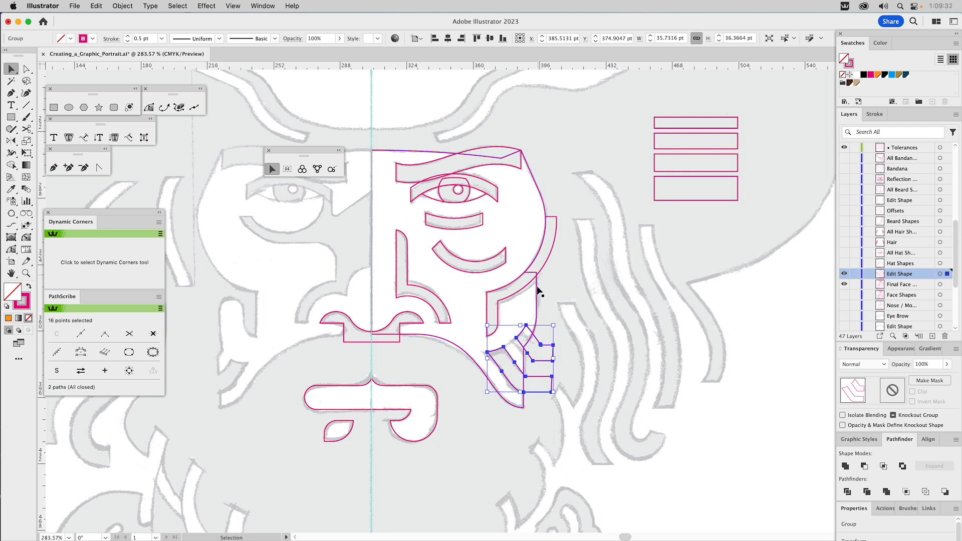
{"action": "left_click", "coordinate": [537, 289], "text": "shift"}
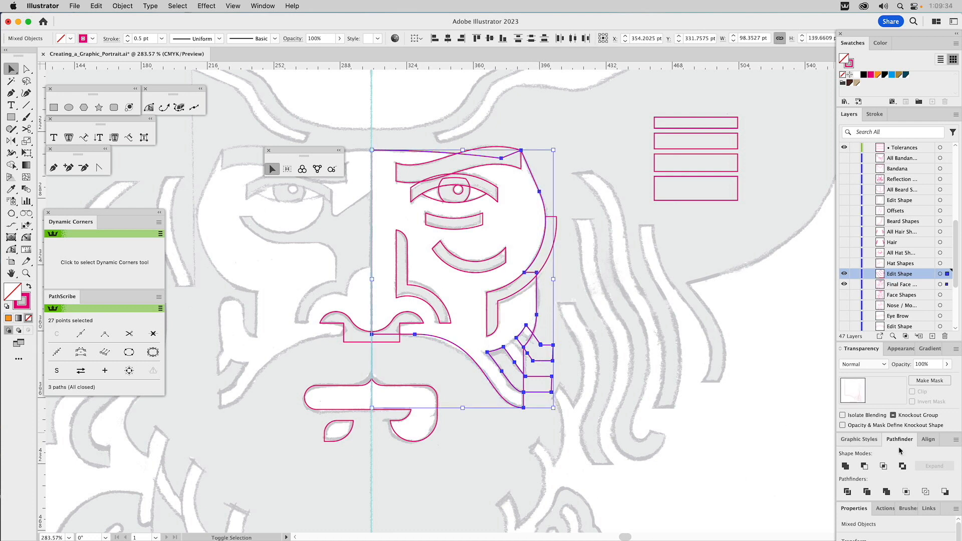
{"action": "left_click", "coordinate": [863, 466]}
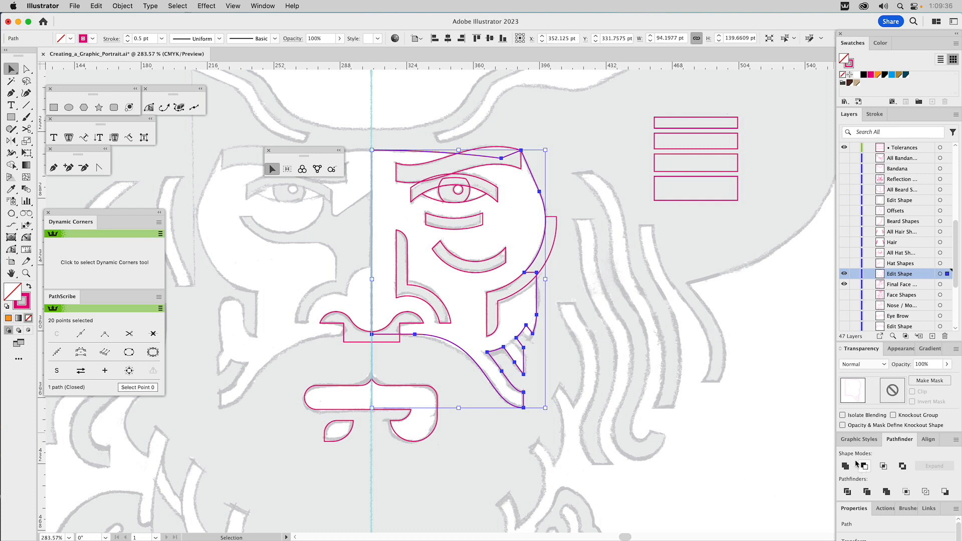
{"action": "left_click", "coordinate": [614, 337]}
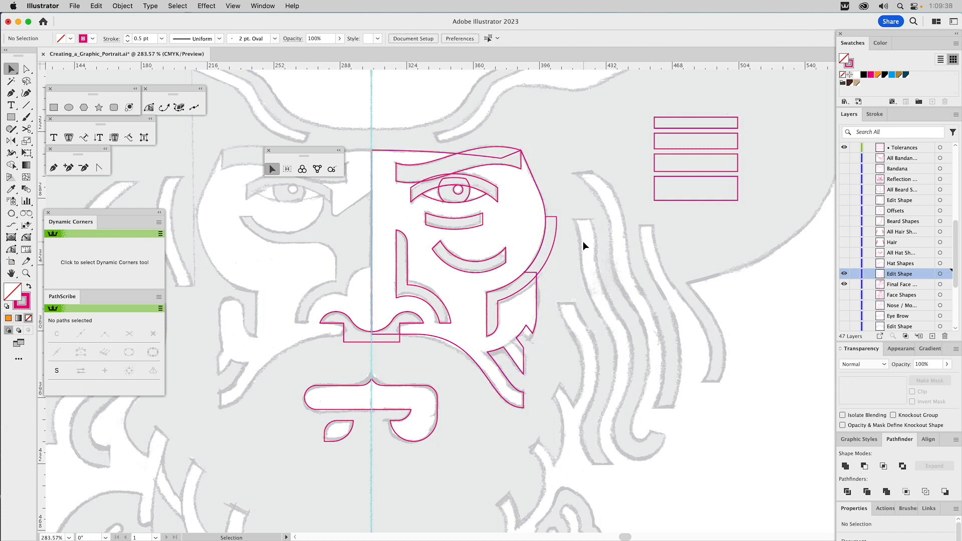
Step: Move the curved cheek band off the face to inspect the outline beneath it, and undo the move
{"action": "left_click", "coordinate": [543, 202]}
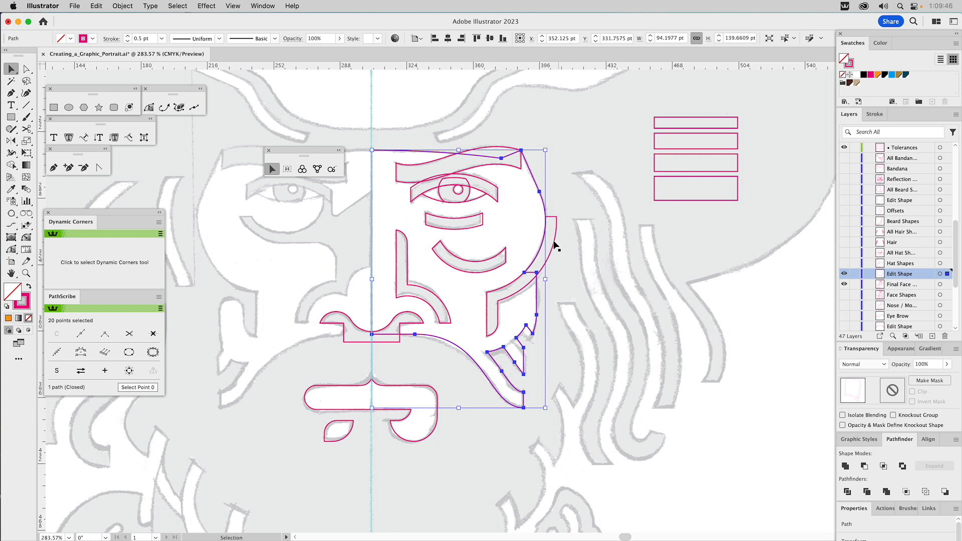
{"action": "left_click", "coordinate": [663, 254]}
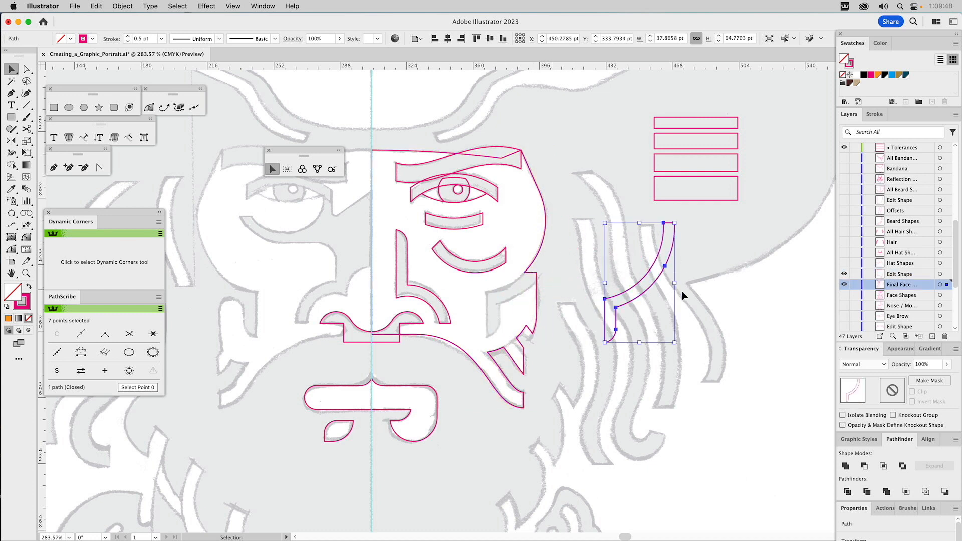
{"action": "key", "text": "super+z"}
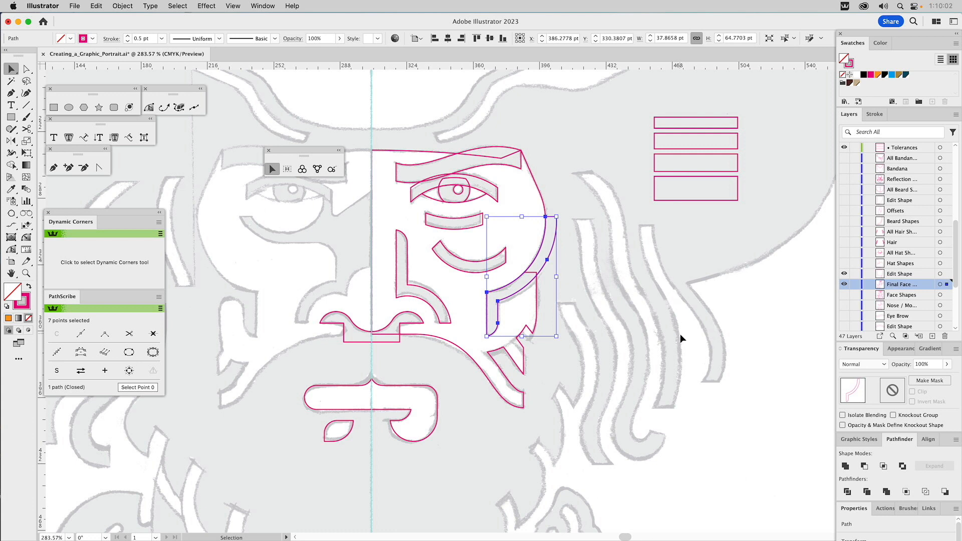
Step: Fill the curved cheek band with blue and move it to the Edit Shape layer
{"action": "left_click", "coordinate": [891, 74]}
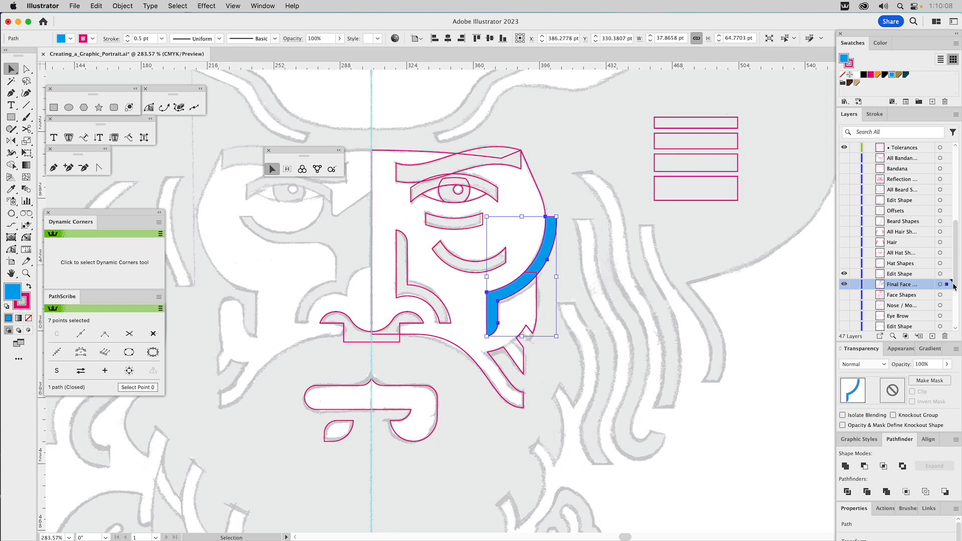
{"action": "left_click_drag", "start_coordinate": [946, 284], "coordinate": [947, 275]}
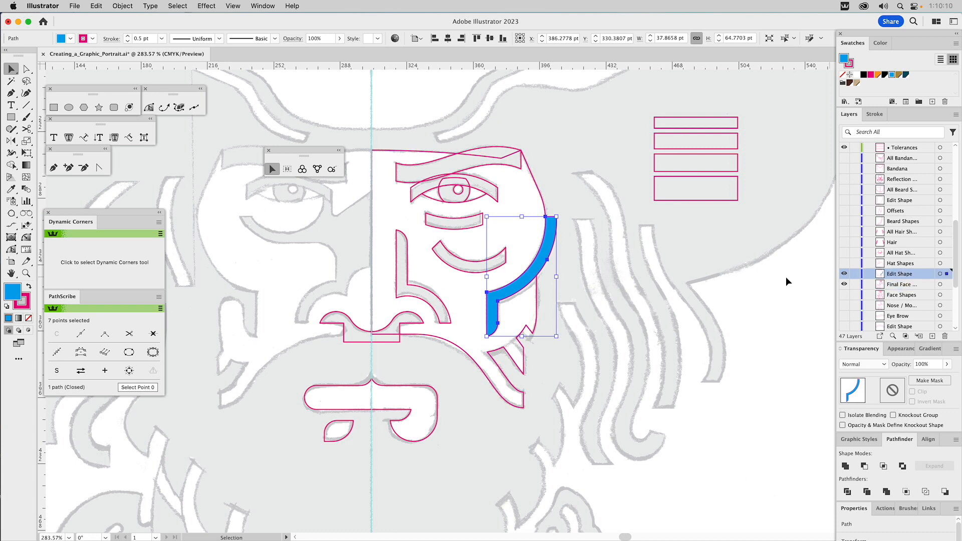
Step: Try subtracting the blue cheek band from the face outline with Minus Front, and undo the operation
{"action": "left_click", "coordinate": [543, 203], "text": "shift"}
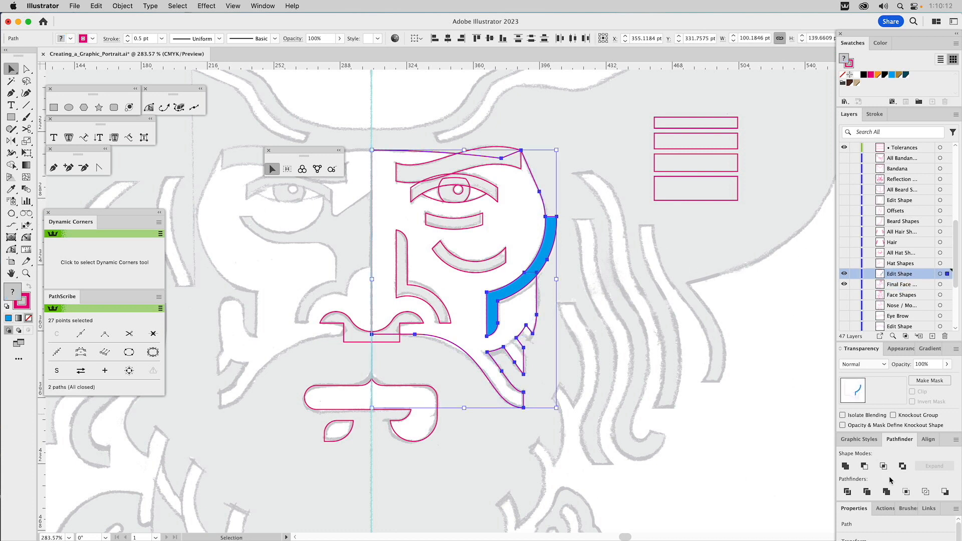
{"action": "left_click", "coordinate": [864, 467]}
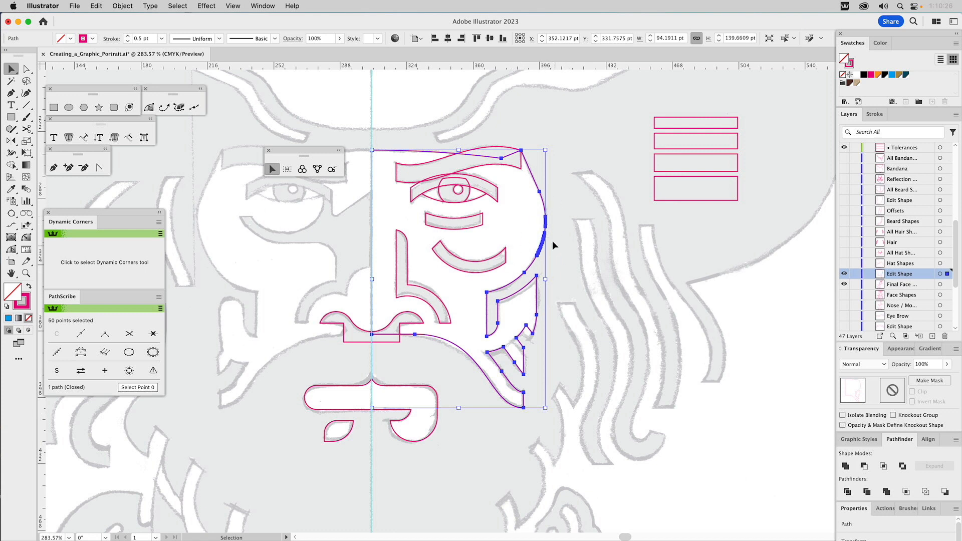
{"action": "left_click", "coordinate": [863, 466]}
{"action": "key", "text": "a"}
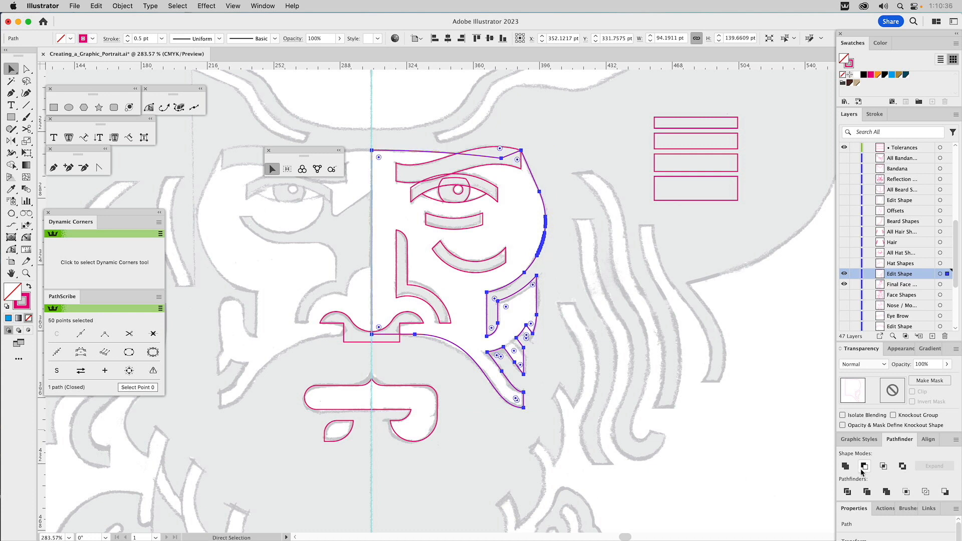
{"action": "left_click", "coordinate": [863, 467]}
{"action": "key", "text": "v"}
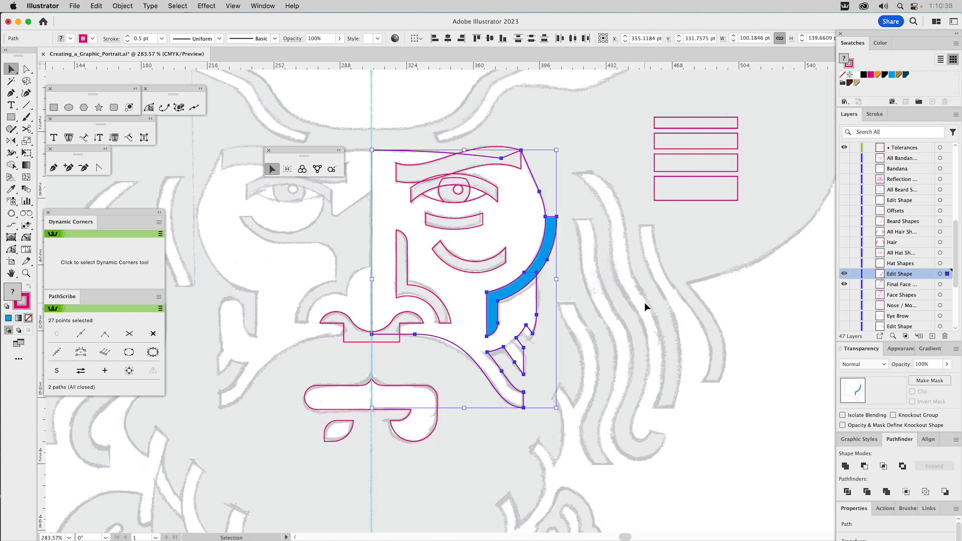
Step: Draw a closed Pen shape around the blue cheek band's upper part, cornering where the band meets the face outline's notch
{"action": "left_click", "coordinate": [584, 224]}
{"action": "left_click", "coordinate": [551, 224]}
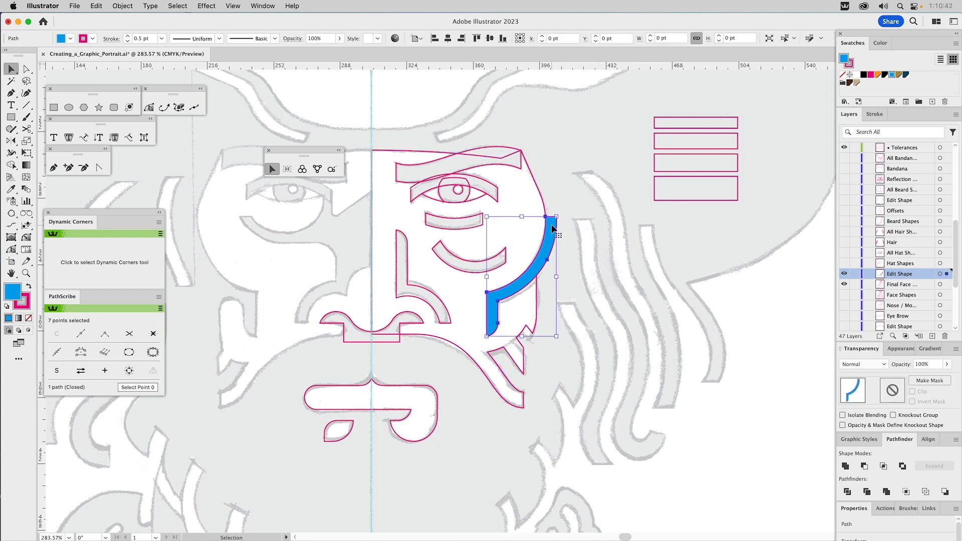
{"action": "left_click", "coordinate": [541, 198]}
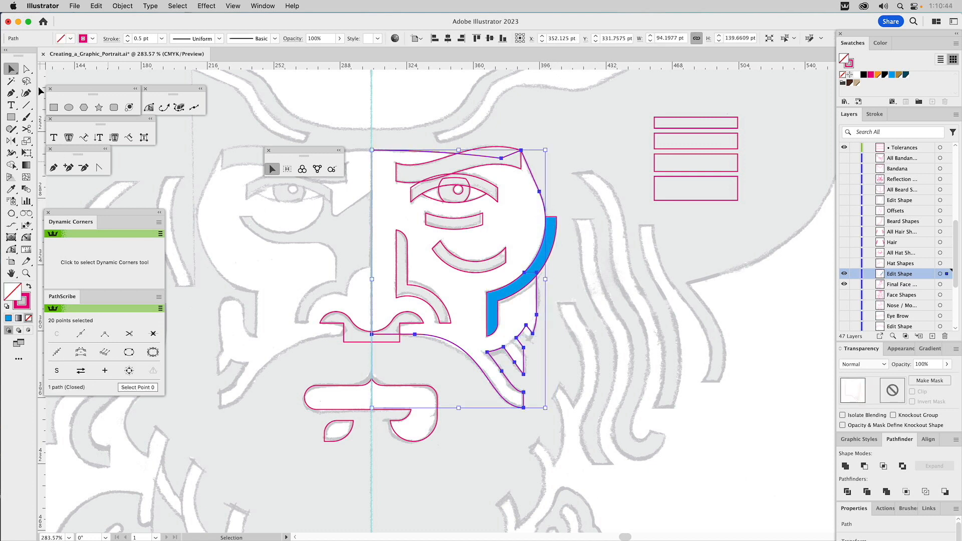
{"action": "left_click", "coordinate": [53, 167]}
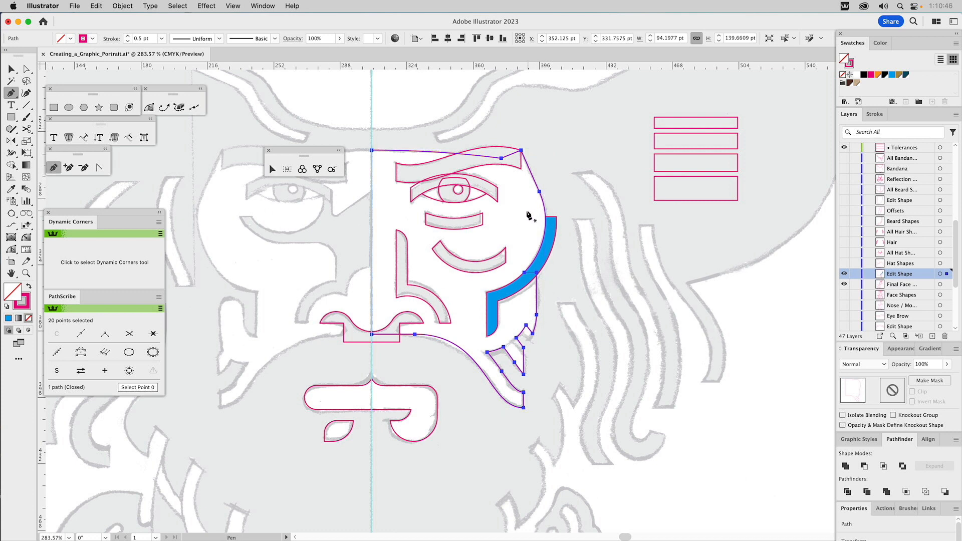
{"action": "left_click_drag", "start_coordinate": [529, 205], "coordinate": [525, 277]}
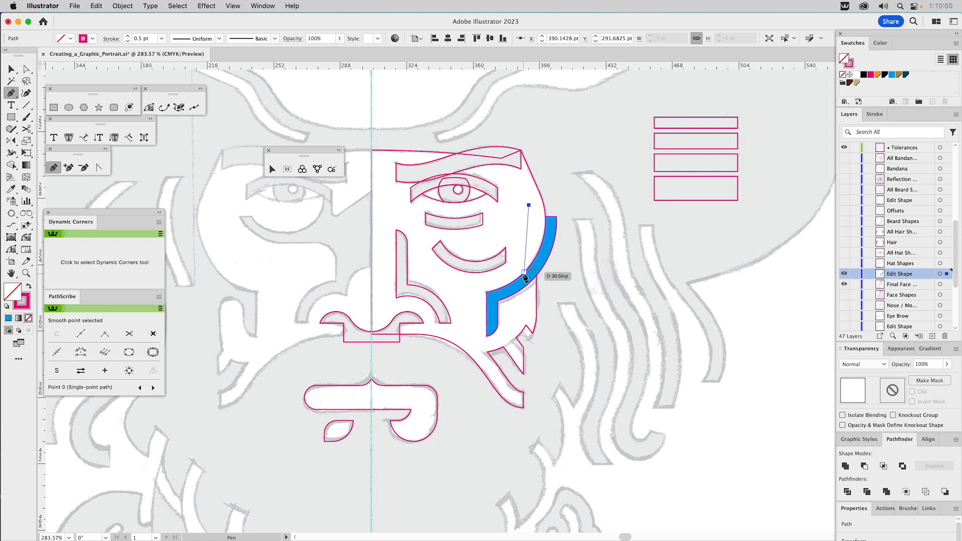
{"action": "left_click", "coordinate": [524, 273]}
{"action": "left_click", "coordinate": [533, 291]}
{"action": "left_click", "coordinate": [578, 267]}
{"action": "left_click", "coordinate": [578, 189]}
{"action": "left_click", "coordinate": [528, 205]}
{"action": "key", "text": "v"}
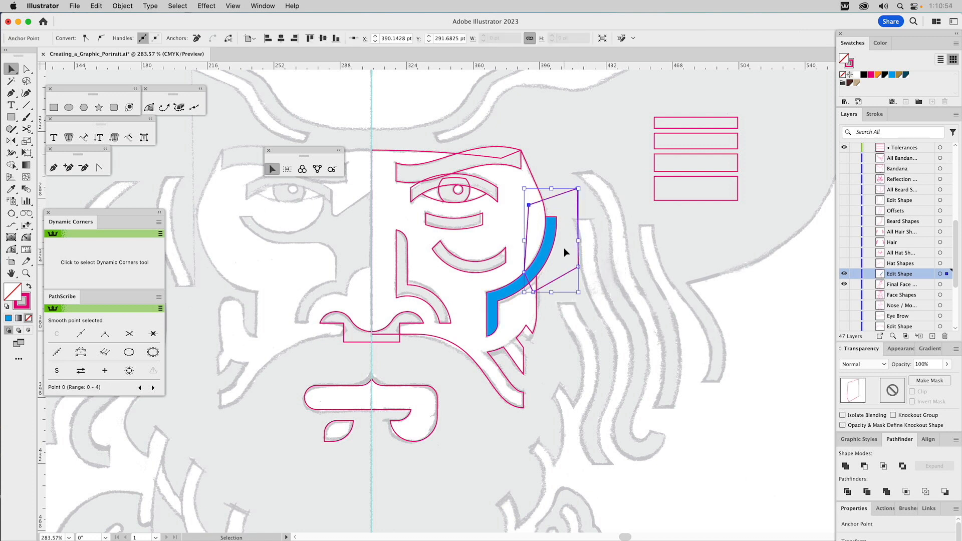
Step: Try subtracting the new Pen shape from the blue cheek band with Minus Front, and undo it
{"action": "left_click", "coordinate": [552, 226], "text": "shift"}
{"action": "left_click", "coordinate": [865, 467]}
{"action": "key", "text": "super+z"}
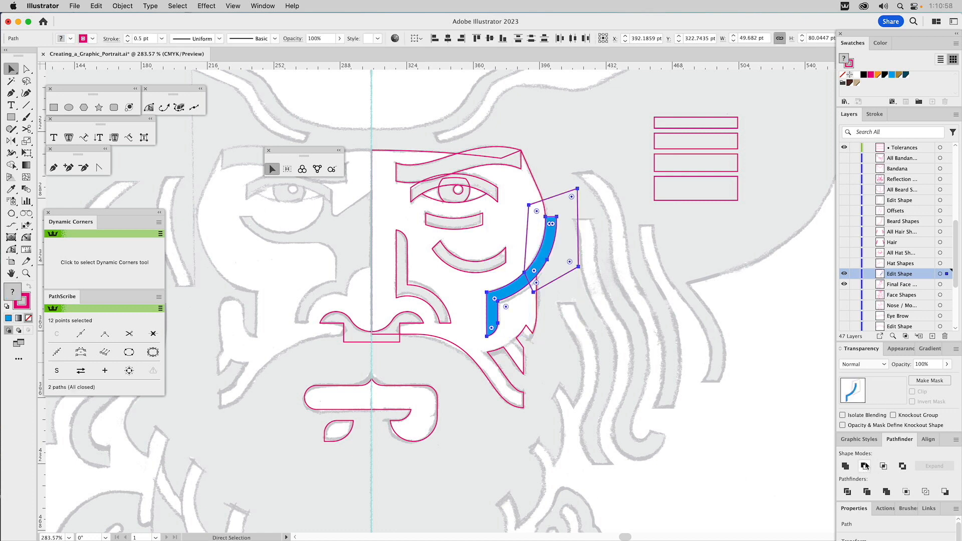
Step: Raise the Pen shape's lowest anchor to its bottom edge and subtract the shape from the blue cheek band with Minus Front
{"action": "key", "text": "a"}
{"action": "left_click_drag", "start_coordinate": [534, 292], "coordinate": [546, 269]}
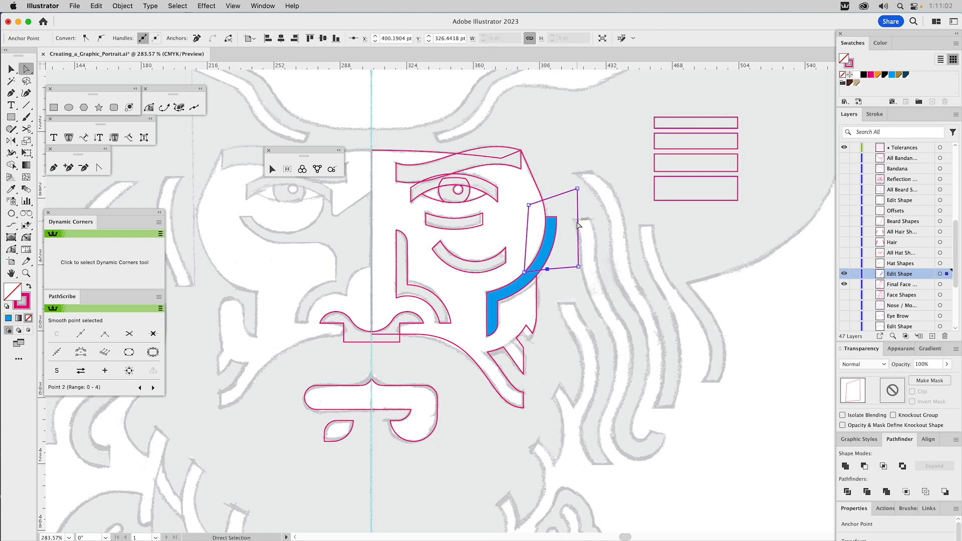
{"action": "key", "text": "v"}
{"action": "left_click", "coordinate": [864, 466]}
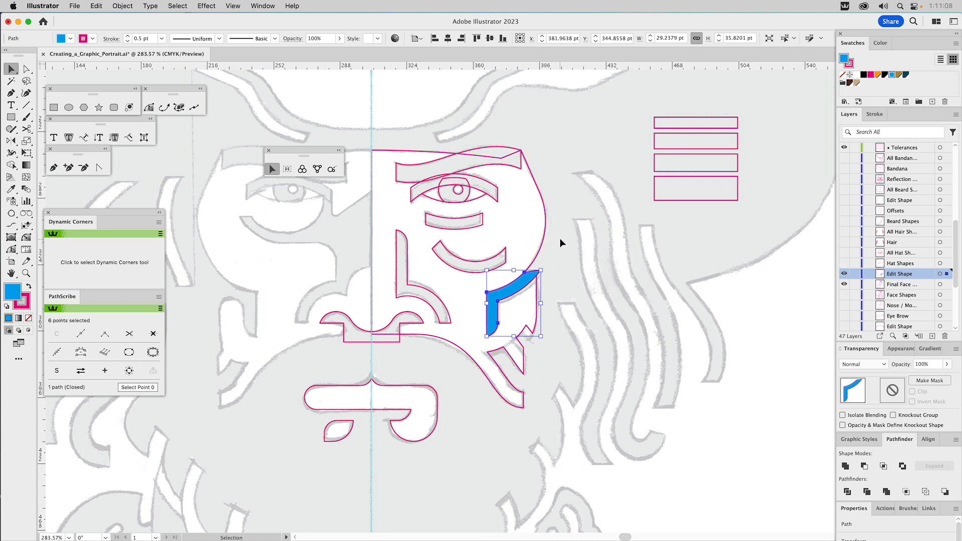
Step: Subtract the trimmed blue cheek band from the half-face outline with Minus Front and deselect the result
{"action": "left_click", "coordinate": [523, 250], "text": "shift"}
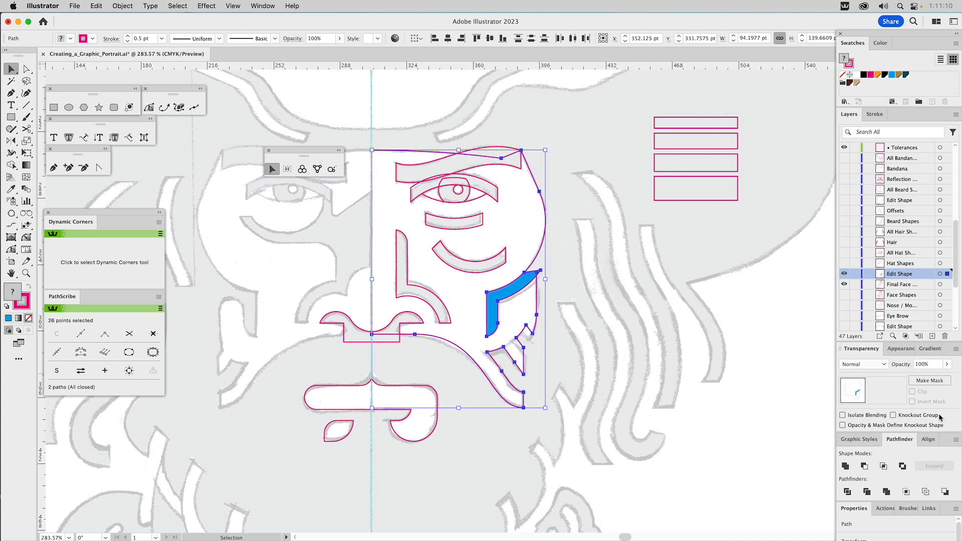
{"action": "left_click", "coordinate": [863, 466]}
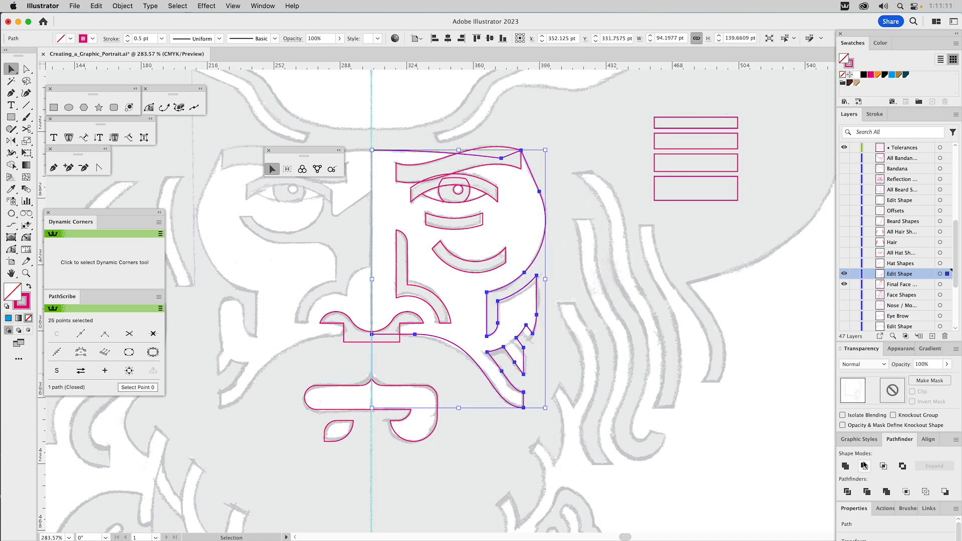
{"action": "left_click", "coordinate": [579, 263]}
Step: Smart-remove the two nearly coincident anchor points where the outer cheek curve meets the new notch
{"action": "key", "text": "a"}
{"action": "left_click_drag", "start_coordinate": [517, 258], "coordinate": [532, 281]}
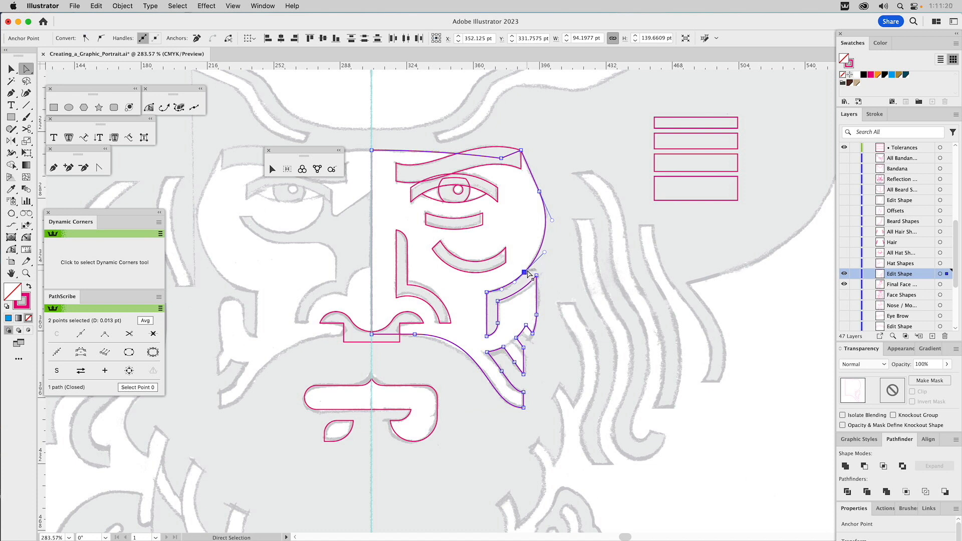
{"action": "left_click", "coordinate": [153, 334]}
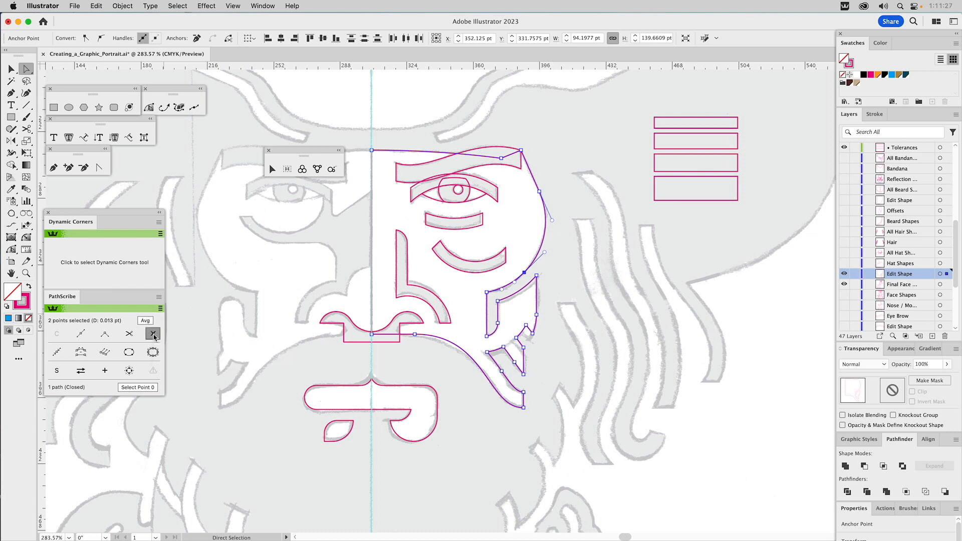
{"action": "left_click", "coordinate": [588, 279]}
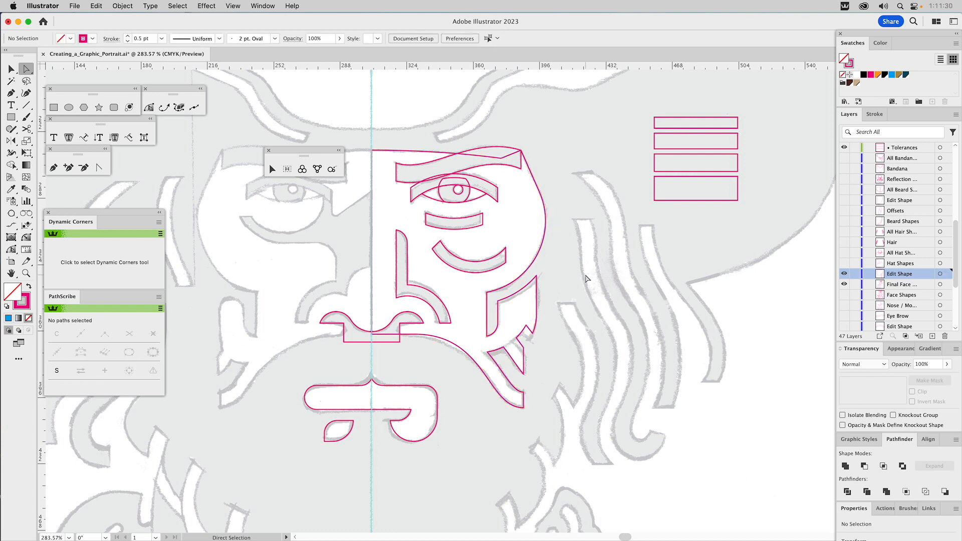
Step: Fit the whole portrait in view and show the Hat Shapes layer
{"action": "left_click_drag", "start_coordinate": [558, 341], "coordinate": [610, 341]}
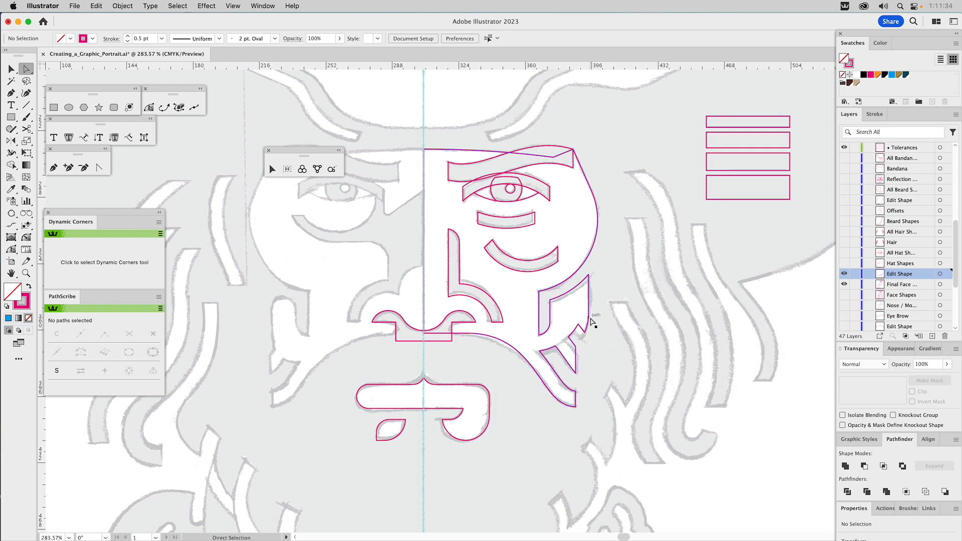
{"action": "key", "text": "super+0"}
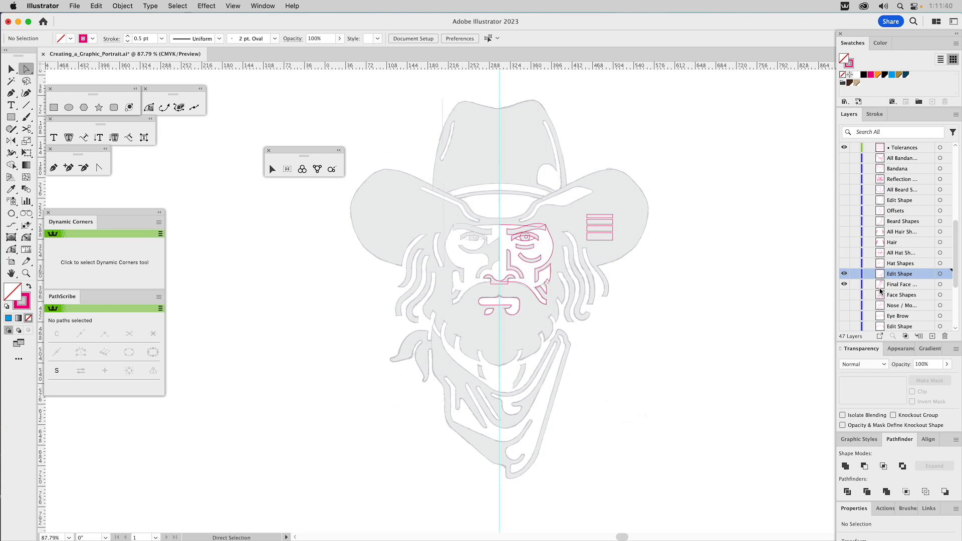
{"action": "left_click", "coordinate": [843, 264]}
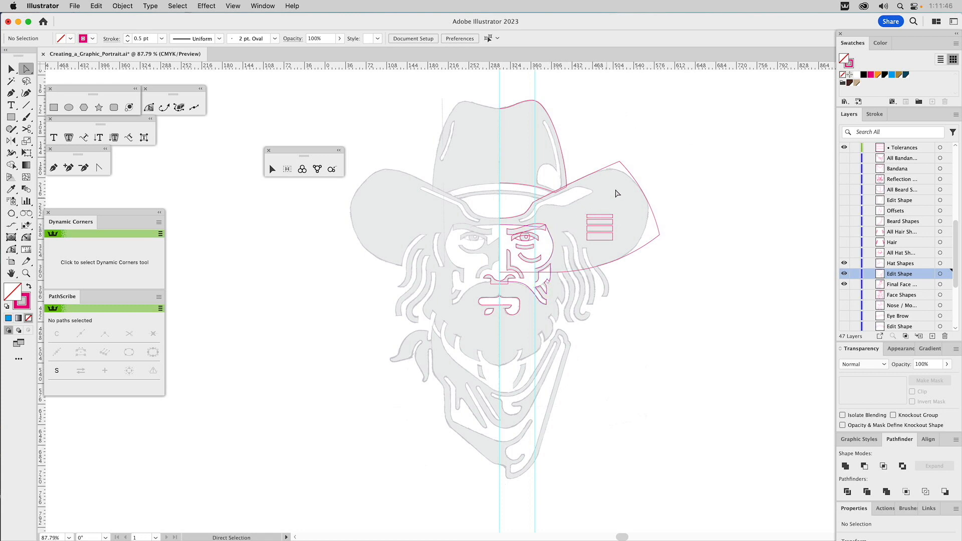
Step: Round the hat brim shape's upper corner by about 62.5 pt and its outer corner by about 86.3 pt
{"action": "key", "text": "v"}
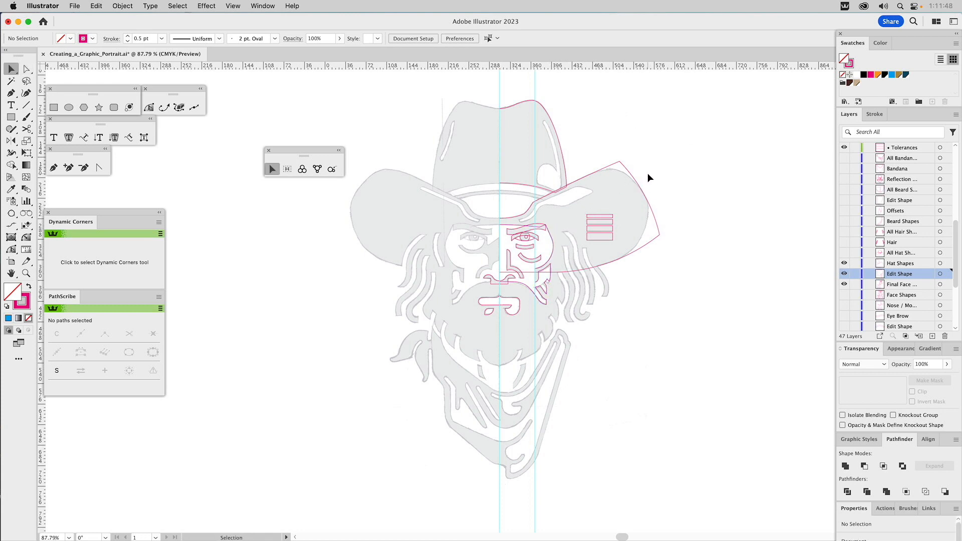
{"action": "left_click", "coordinate": [504, 222]}
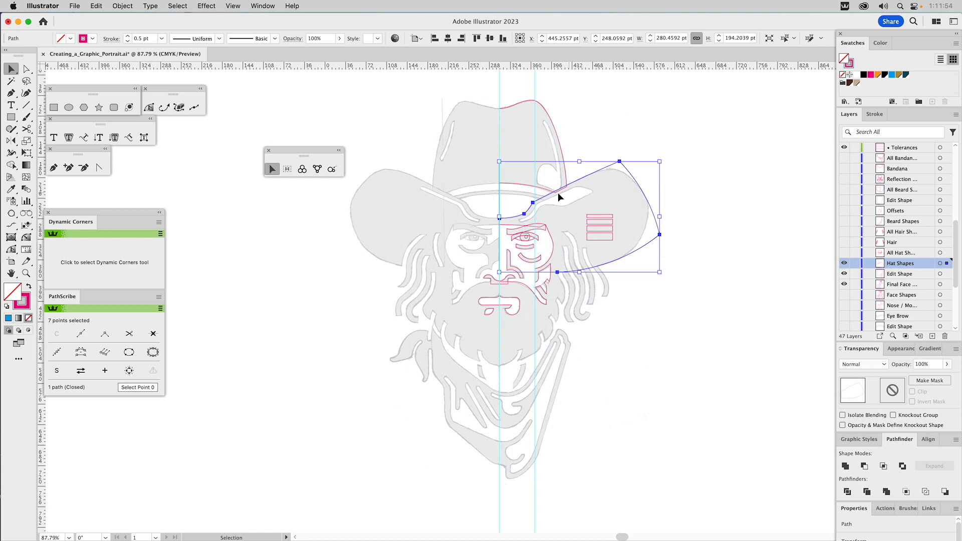
{"action": "key", "text": "a"}
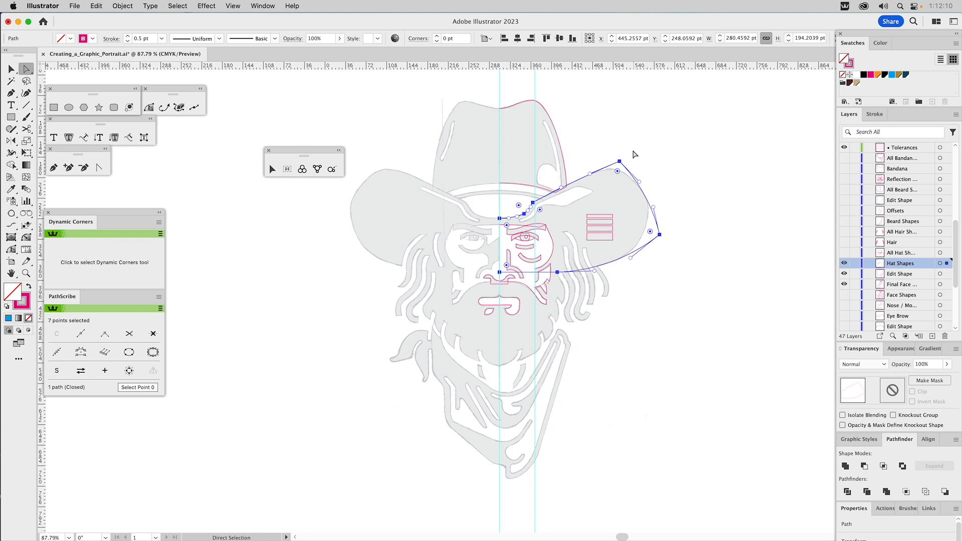
{"action": "left_click_drag", "start_coordinate": [635, 150], "coordinate": [608, 205]}
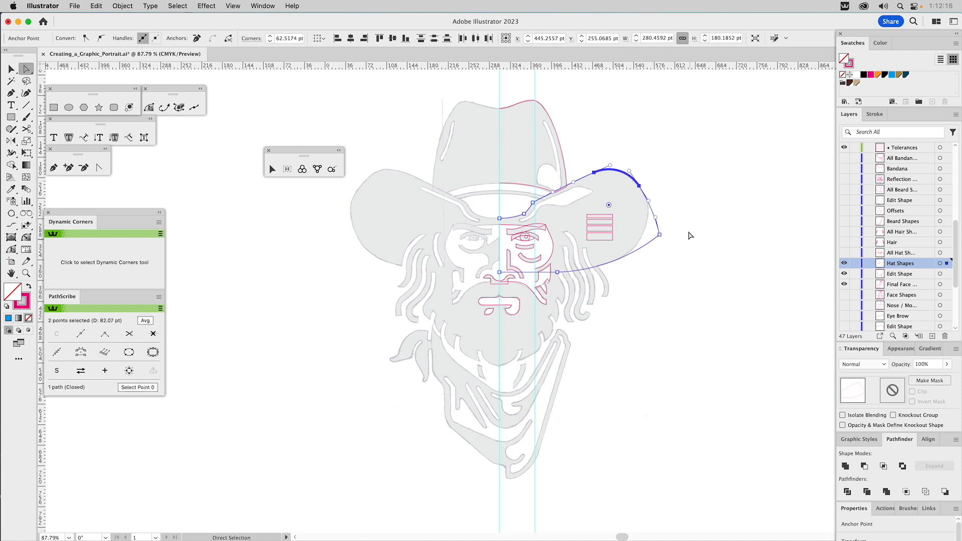
{"action": "left_click", "coordinate": [659, 234]}
{"action": "left_click_drag", "start_coordinate": [650, 234], "coordinate": [598, 223]}
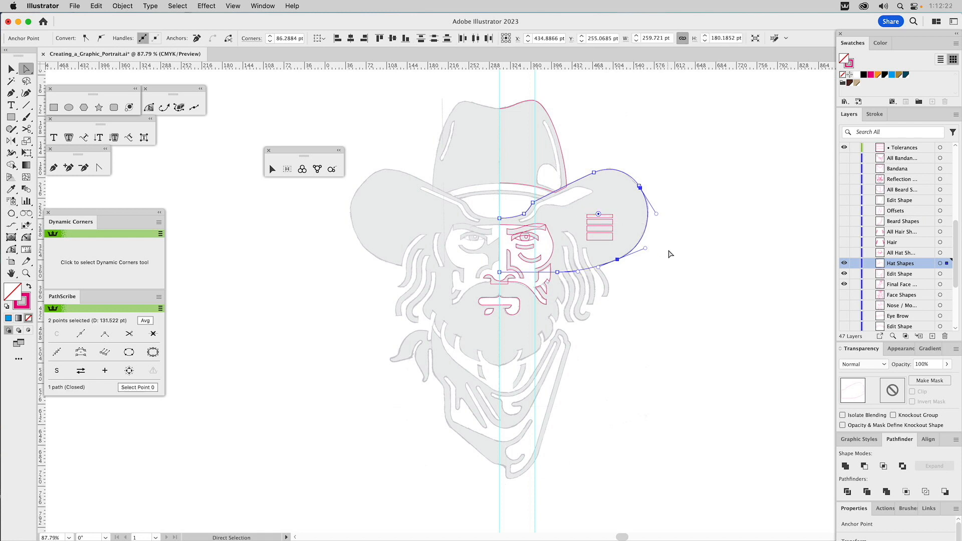
{"action": "left_click", "coordinate": [701, 263]}
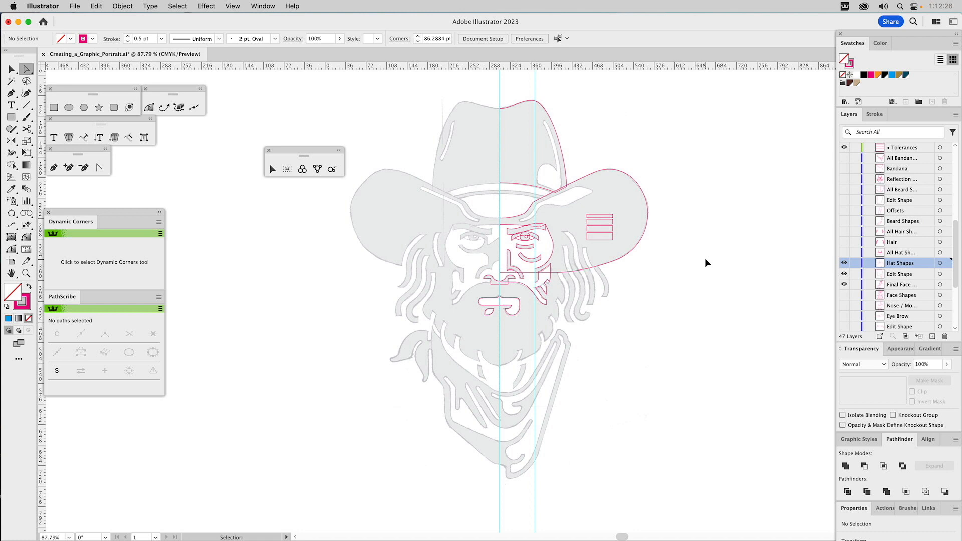
{"action": "key", "text": "v"}
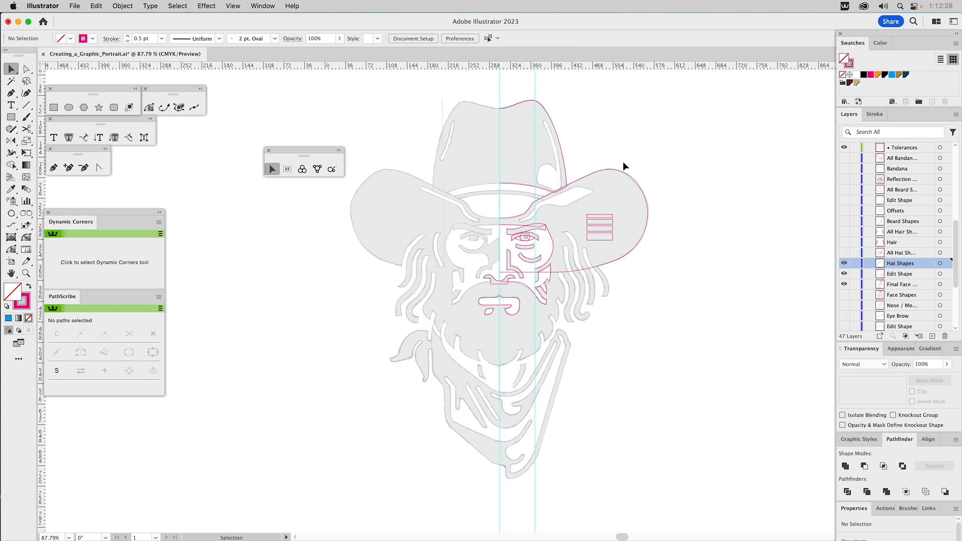
{"action": "left_click", "coordinate": [614, 176]}
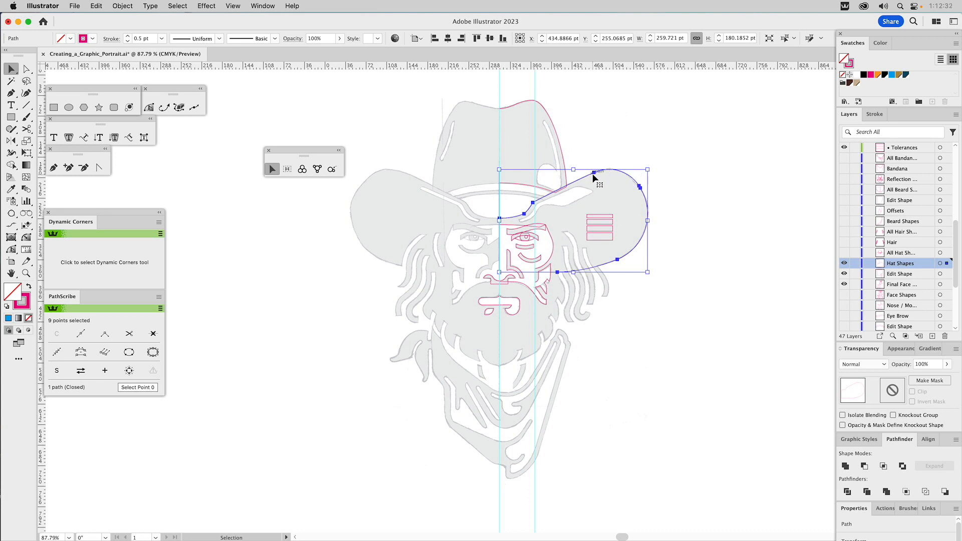
{"action": "left_click", "coordinate": [708, 193]}
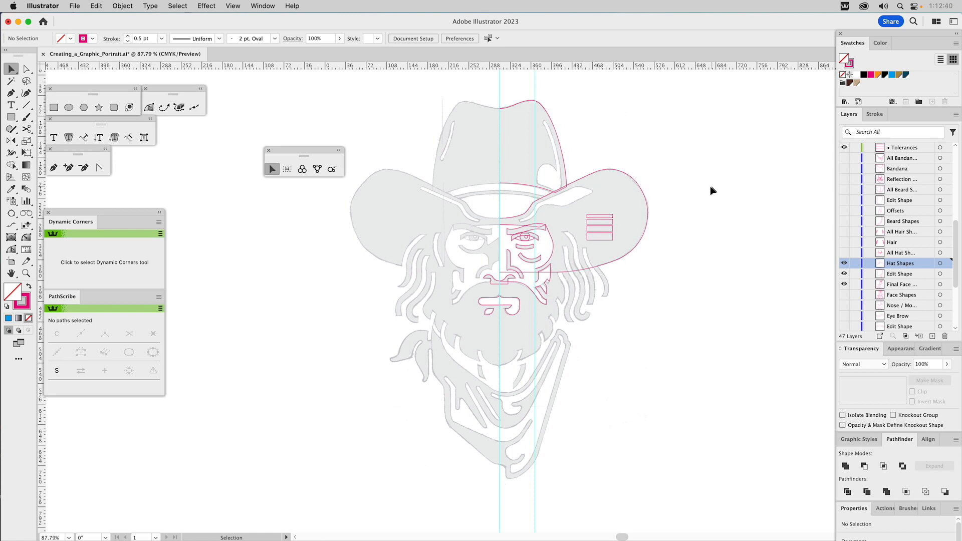
Step: Hide the Hat Shapes layer and show the All Hat Shapes and Hair layers
{"action": "left_click", "coordinate": [845, 263]}
{"action": "left_click", "coordinate": [844, 252]}
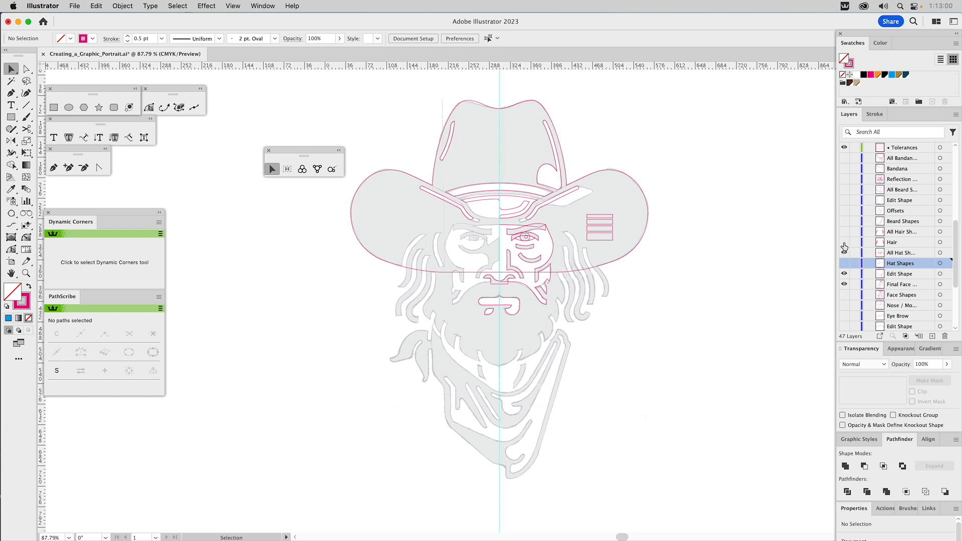
{"action": "left_click", "coordinate": [844, 243]}
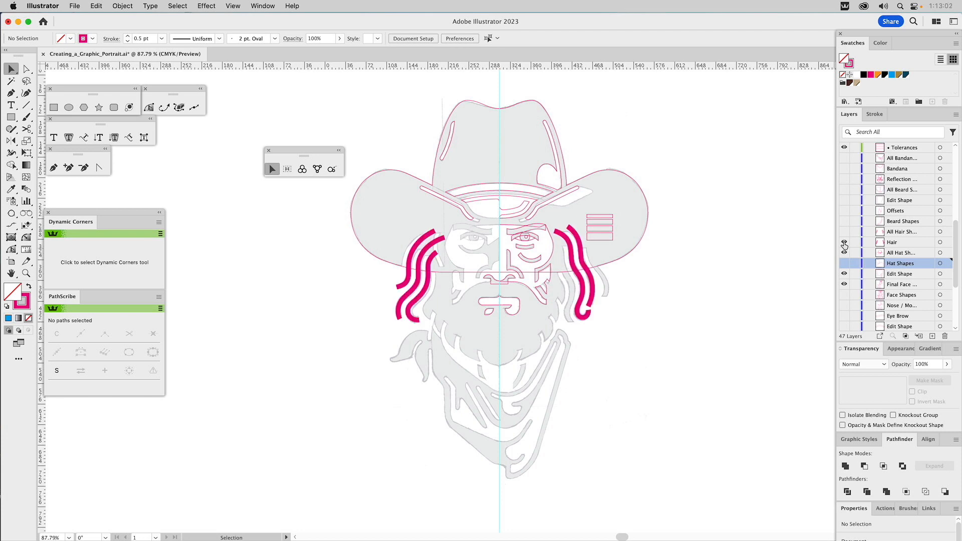
Step: Examine the individual stroked hair paths on both sides of the face and their stroke weights
{"action": "left_click", "coordinate": [572, 254]}
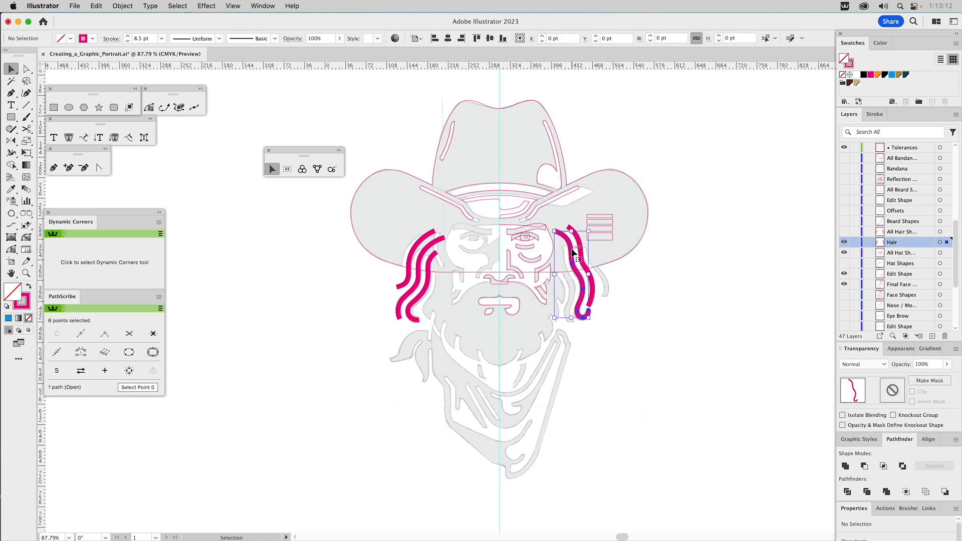
{"action": "left_click", "coordinate": [422, 259]}
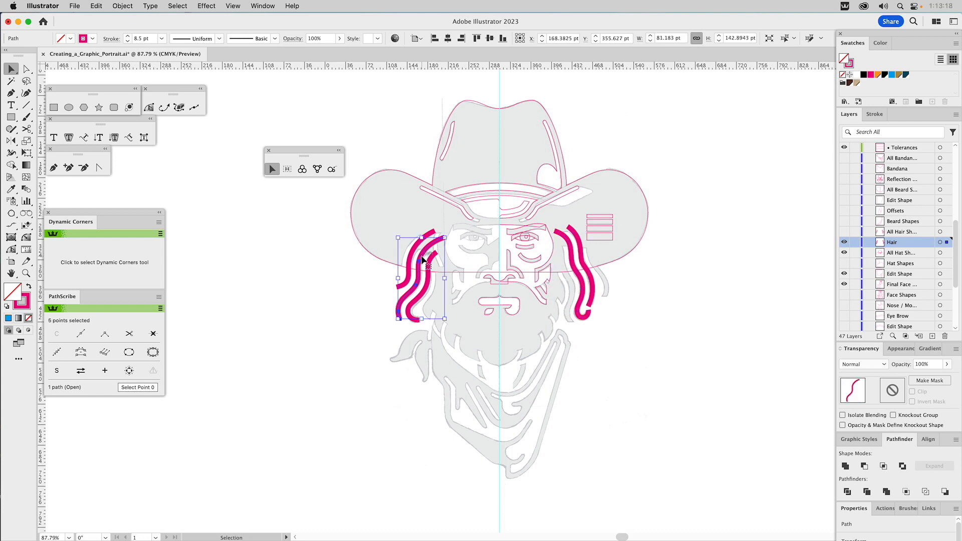
{"action": "left_click", "coordinate": [424, 268]}
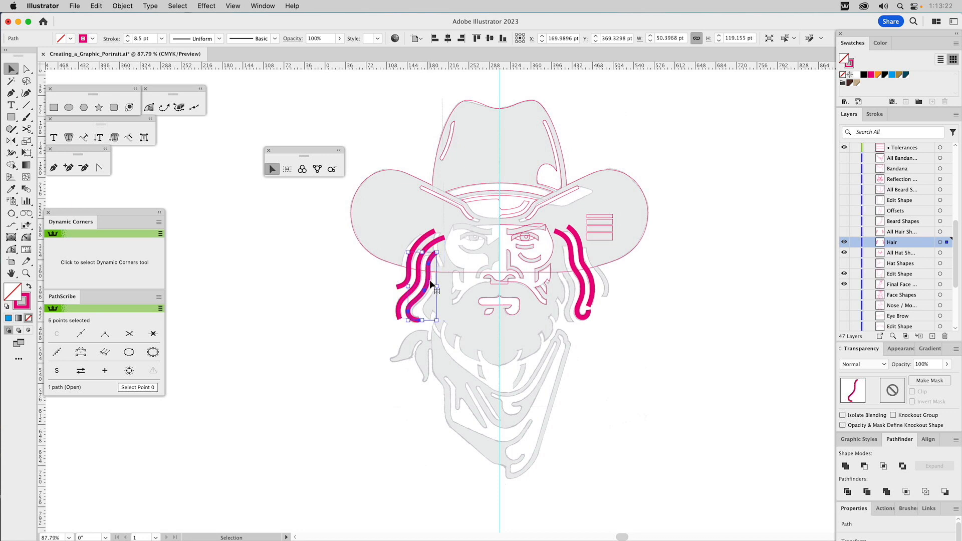
{"action": "left_click", "coordinate": [420, 279]}
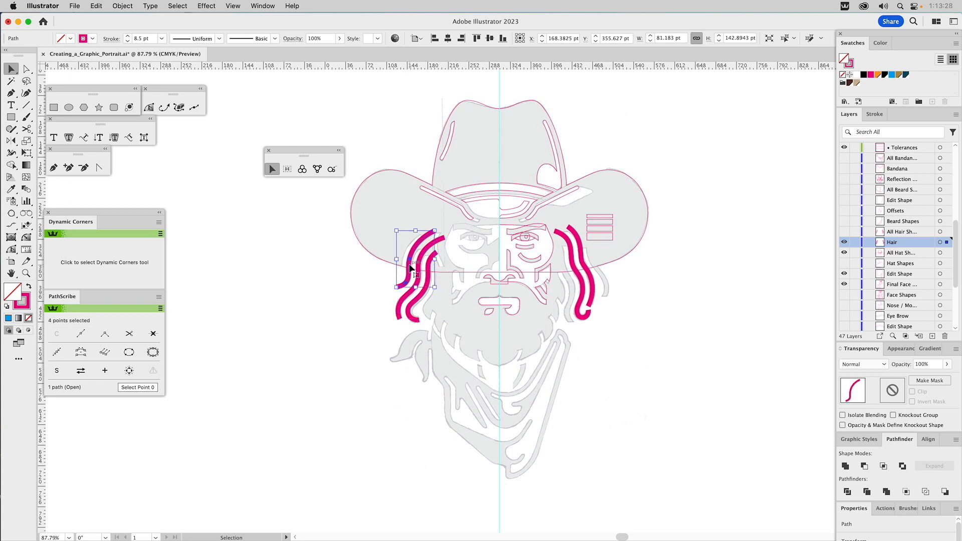
{"action": "left_click", "coordinate": [580, 276]}
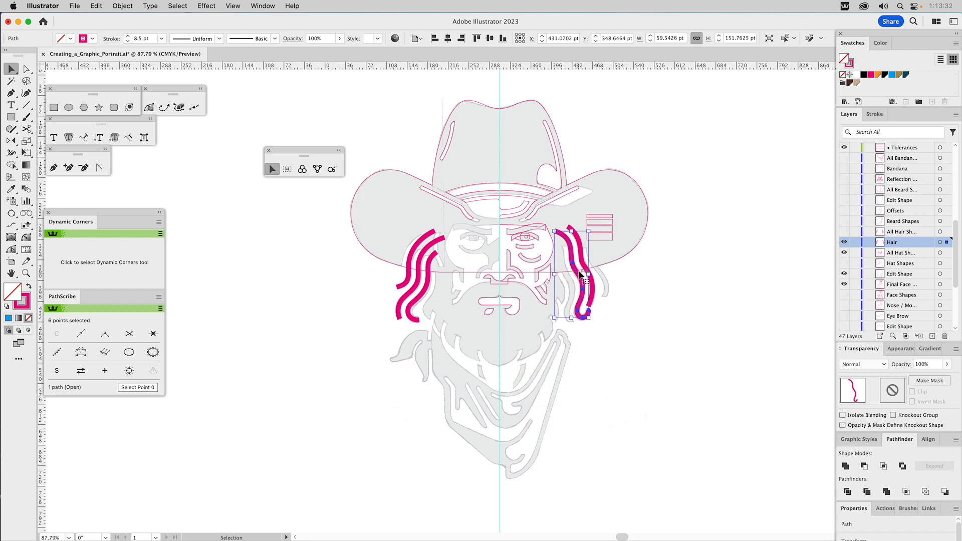
{"action": "left_click", "coordinate": [582, 262]}
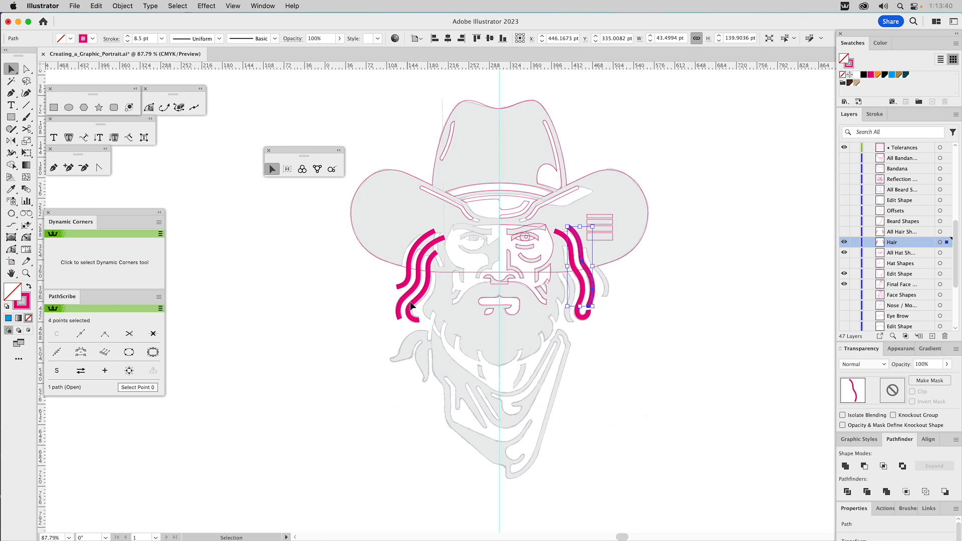
Step: Select the inner, hooked hair stroke on the right side of the face and show its stroke settings
{"action": "key", "text": "z"}
{"action": "left_click_drag", "start_coordinate": [508, 203], "coordinate": [653, 386]}
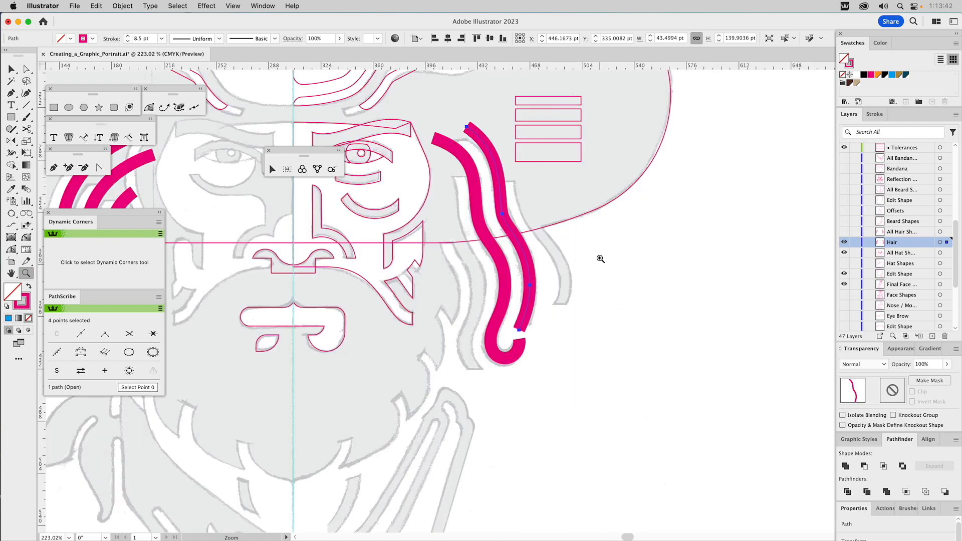
{"action": "key", "text": "v"}
{"action": "left_click", "coordinate": [503, 272]}
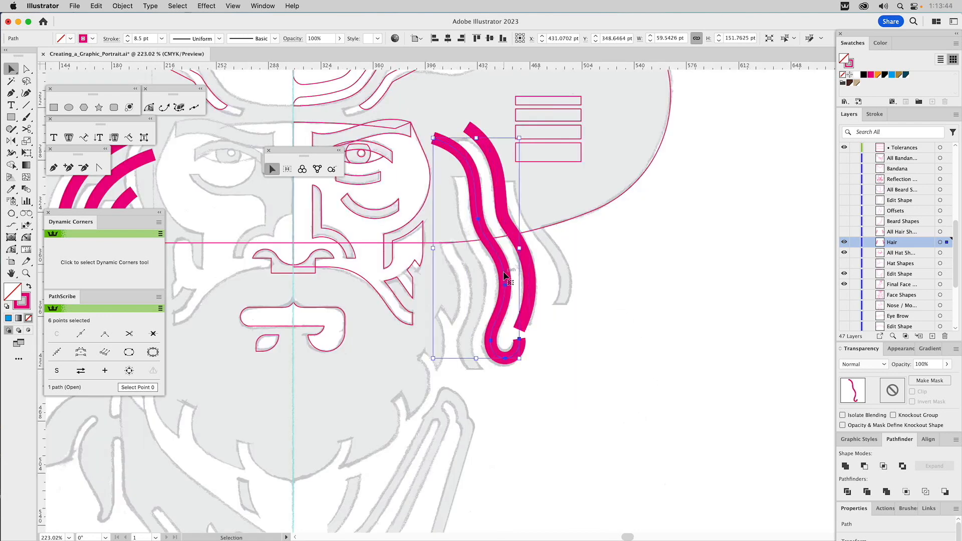
{"action": "left_click", "coordinate": [877, 115]}
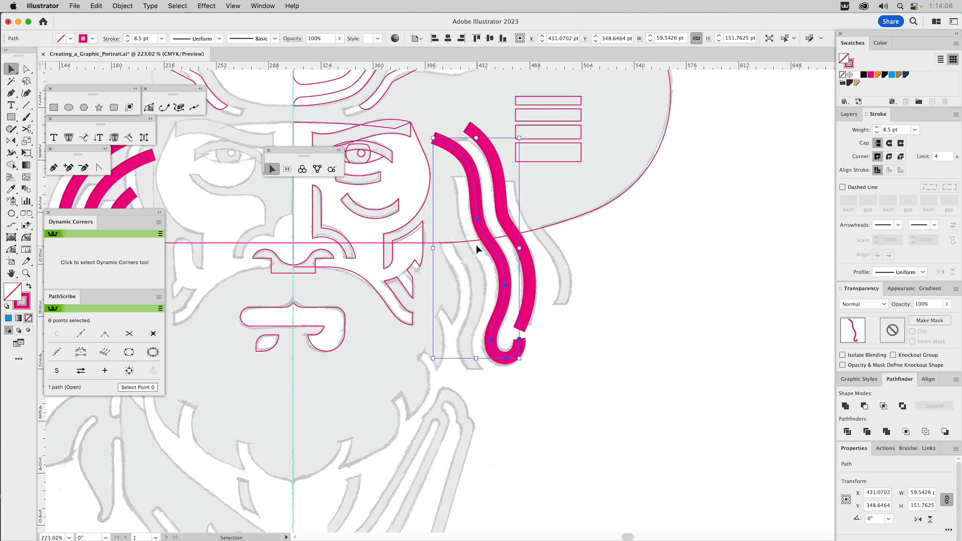
Step: Offset the hooked hair path by 17 pt with miter joins, previewing the result, and color the offset outline's stroke orange
{"action": "left_click", "coordinate": [122, 6]}
{"action": "mouse_move", "coordinate": [153, 277]}
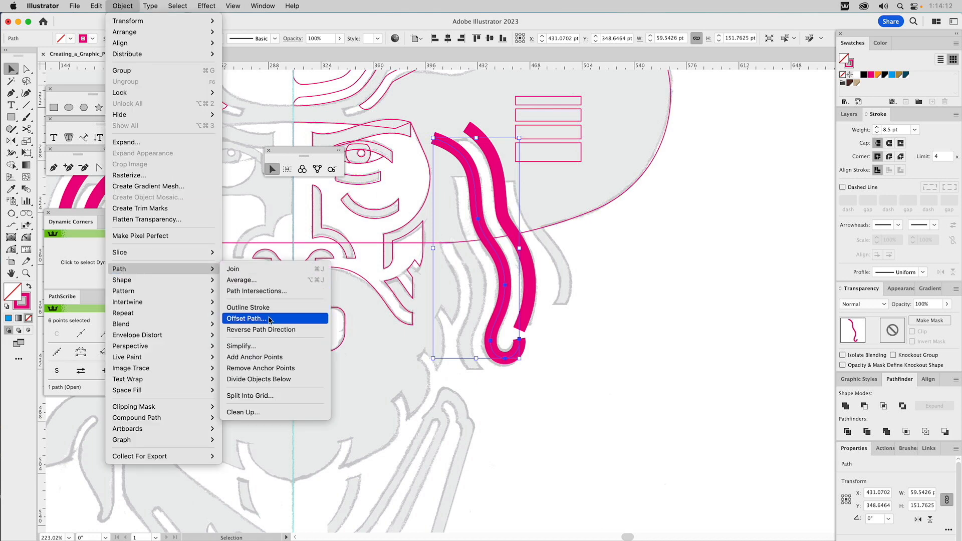
{"action": "left_click", "coordinate": [277, 319]}
{"action": "type", "text": "17"}
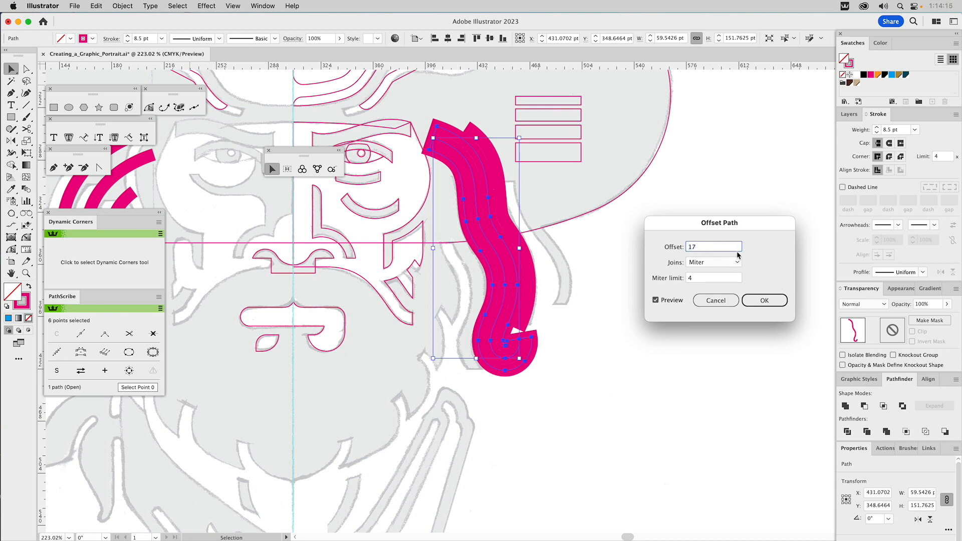
{"action": "left_click", "coordinate": [670, 300]}
{"action": "left_click", "coordinate": [671, 300]}
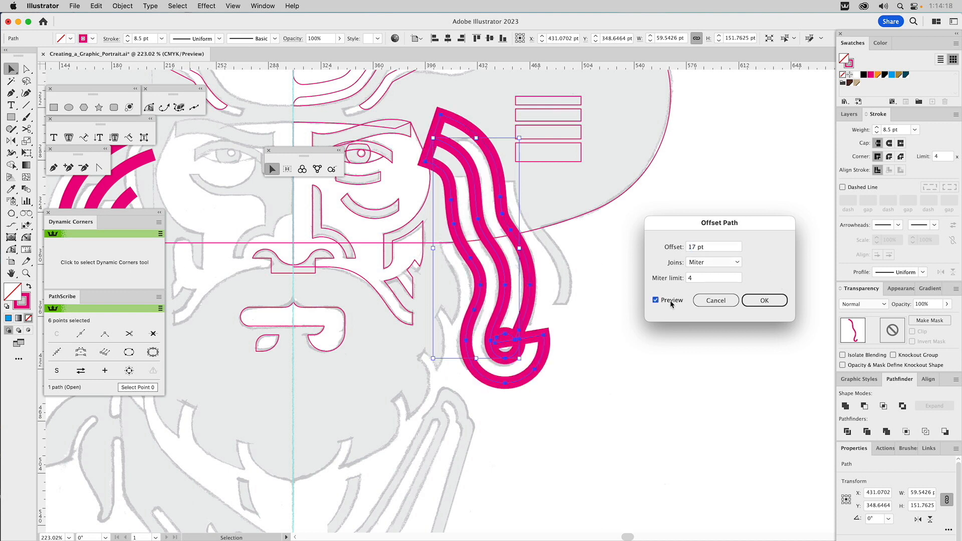
{"action": "left_click", "coordinate": [761, 300]}
{"action": "left_click_drag", "start_coordinate": [877, 75], "coordinate": [851, 63]}
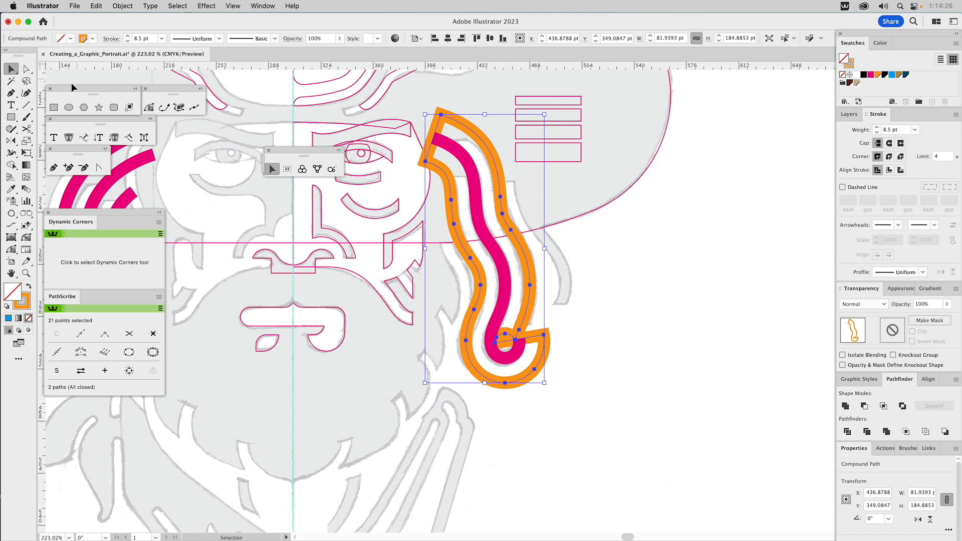
Step: Cut the orange offset outline with the Scissors tool on its inner side, just below the upper end
{"action": "left_click", "coordinate": [31, 129]}
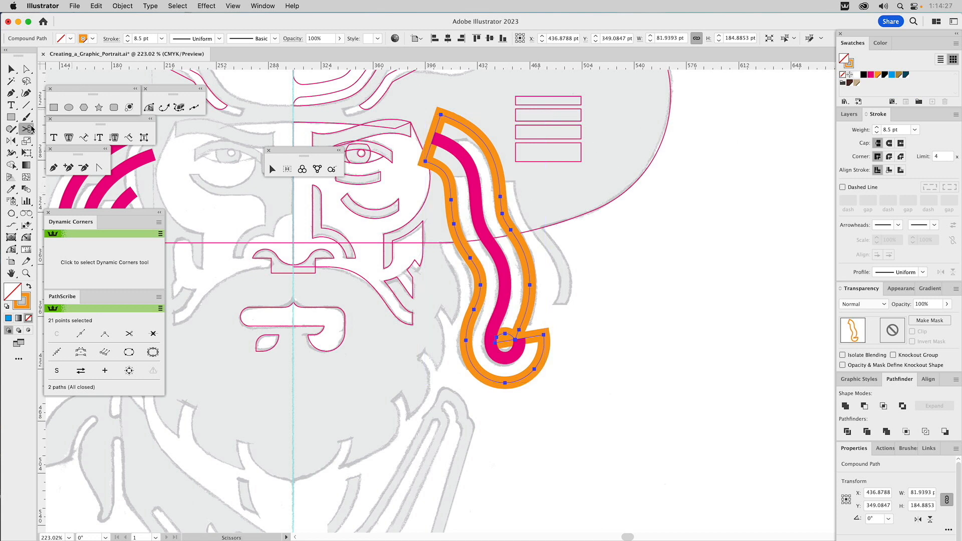
{"action": "left_click", "coordinate": [444, 172]}
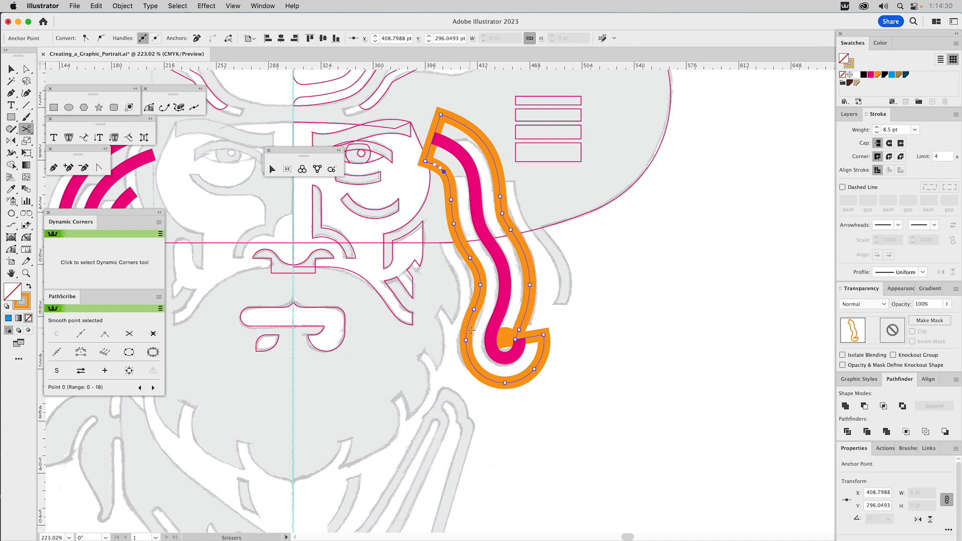
Step: Try to cut the orange outline at its lower bend and delete the outer section, and undo that attempt
{"action": "left_click", "coordinate": [475, 369]}
{"action": "key", "text": "a"}
{"action": "left_click", "coordinate": [499, 382]}
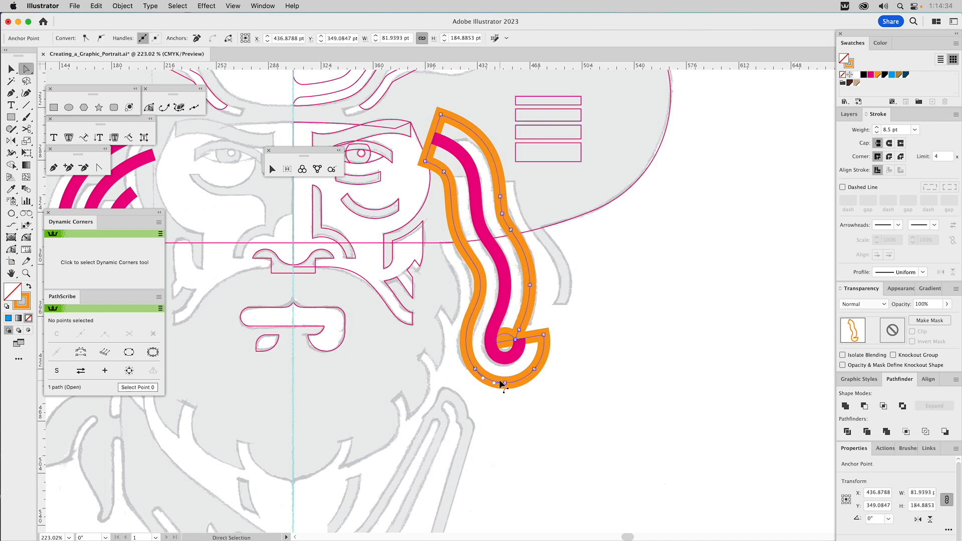
{"action": "key", "text": "Delete"}
{"action": "key", "text": "Delete"}
{"action": "left_click", "coordinate": [499, 380]}
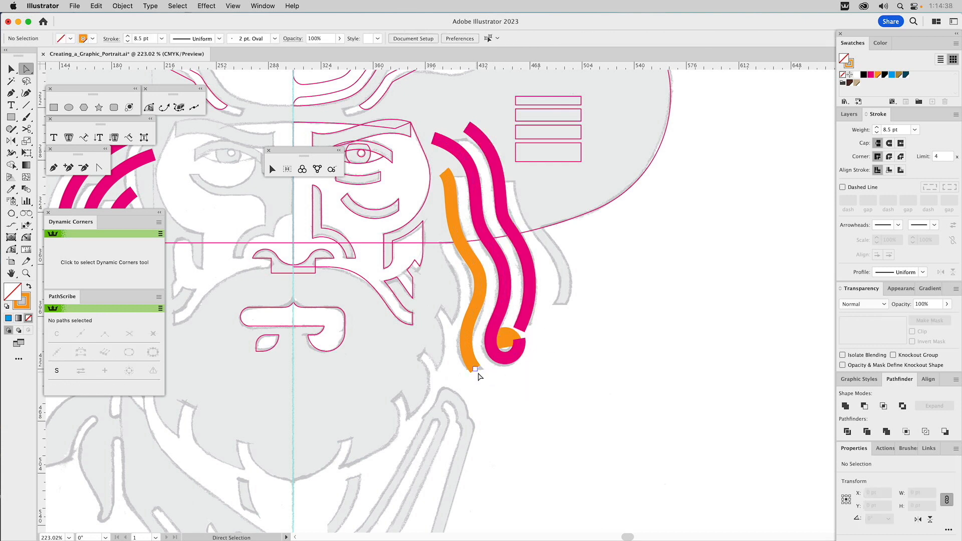
{"action": "key", "text": "super+z"}
{"action": "key", "text": "super+z"}
{"action": "key", "text": "super+z"}
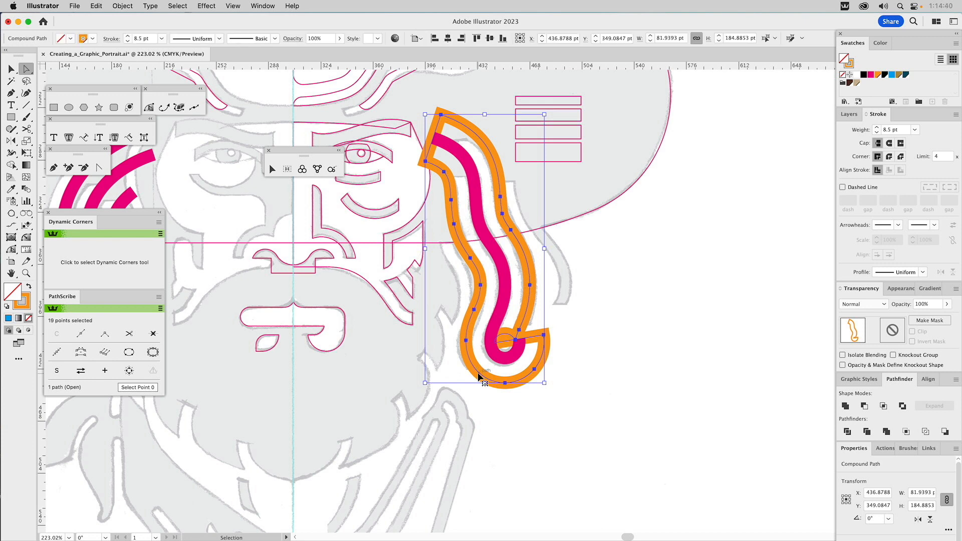
Step: Cut the orange outline farther along its bottom curve and delete the outer section, keeping only the inner wavy strand
{"action": "key", "text": "c"}
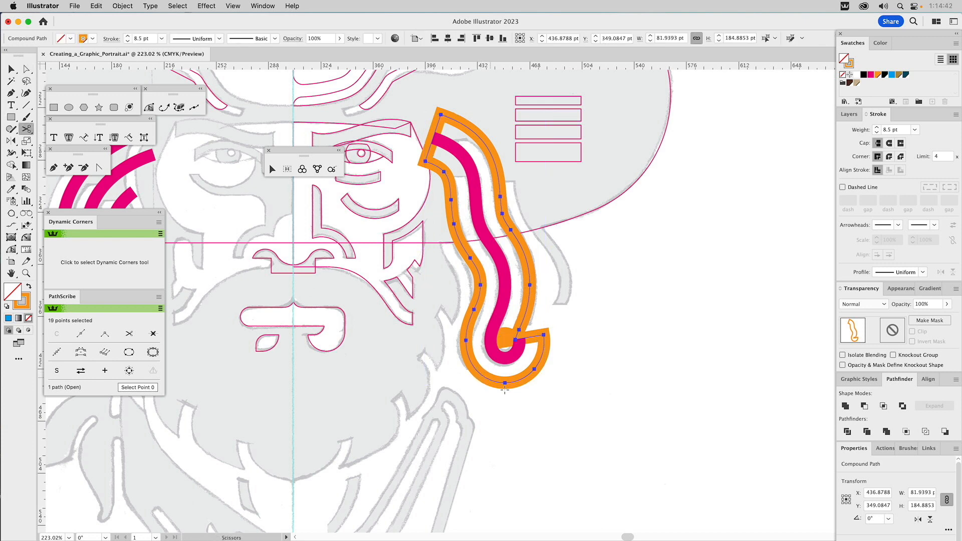
{"action": "left_click", "coordinate": [491, 380]}
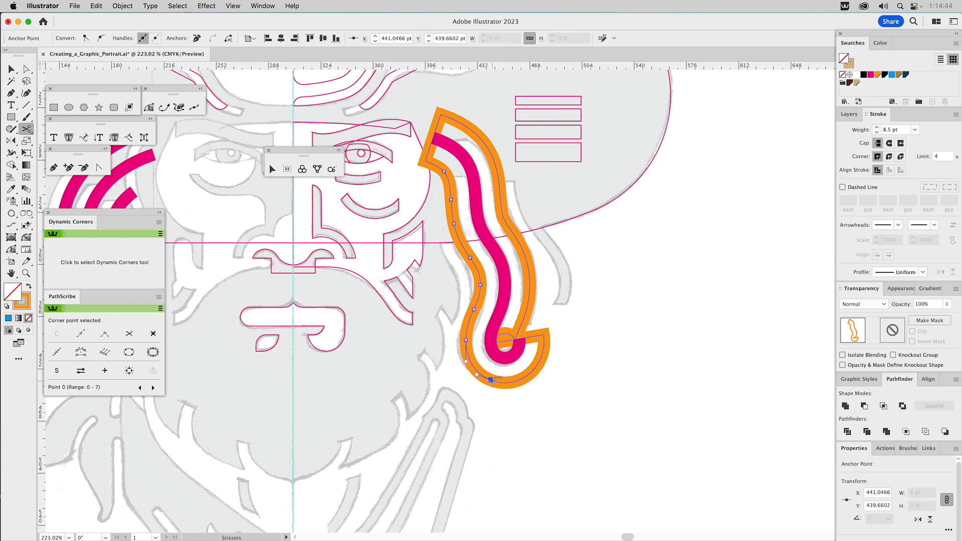
{"action": "left_click", "coordinate": [530, 375]}
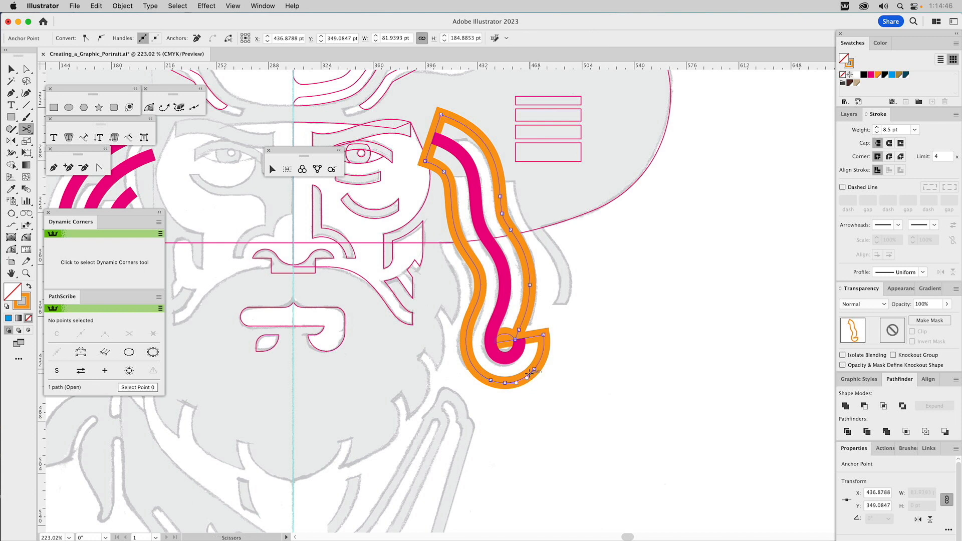
{"action": "key", "text": "Delete"}
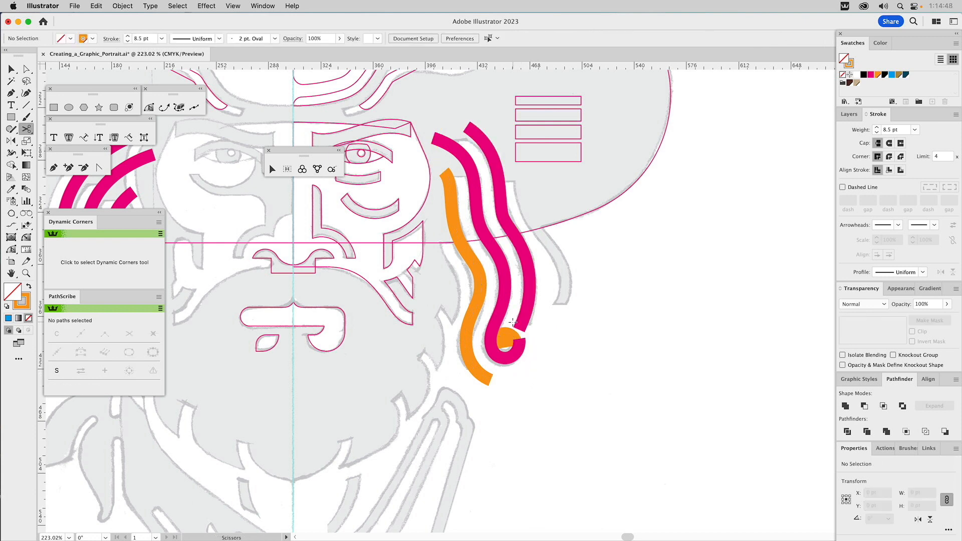
Step: Isolate the orange compound path and delete its small leftover piece inside the pink hook
{"action": "key", "text": "v"}
{"action": "left_click", "coordinate": [508, 330]}
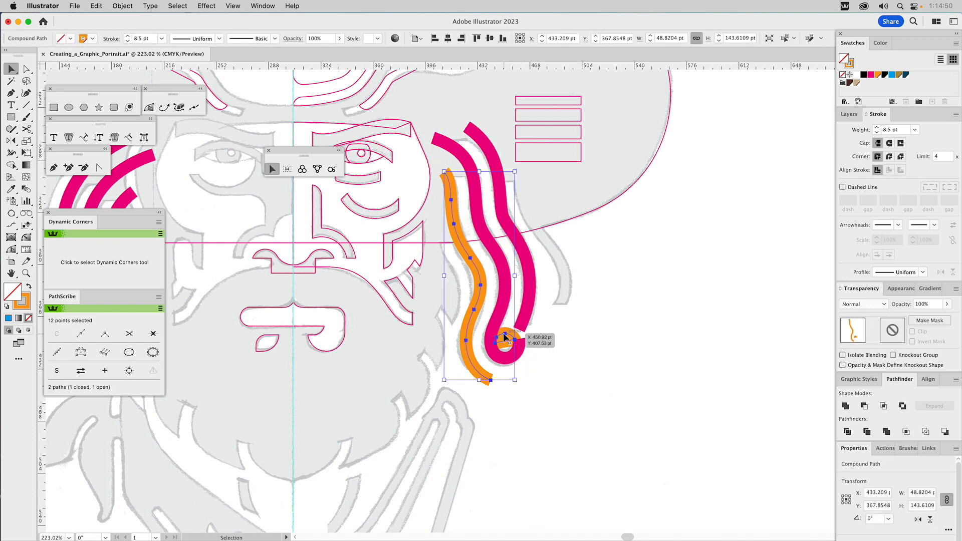
{"action": "double_click", "coordinate": [503, 333]}
{"action": "left_click", "coordinate": [503, 333]}
{"action": "key", "text": "Delete"}
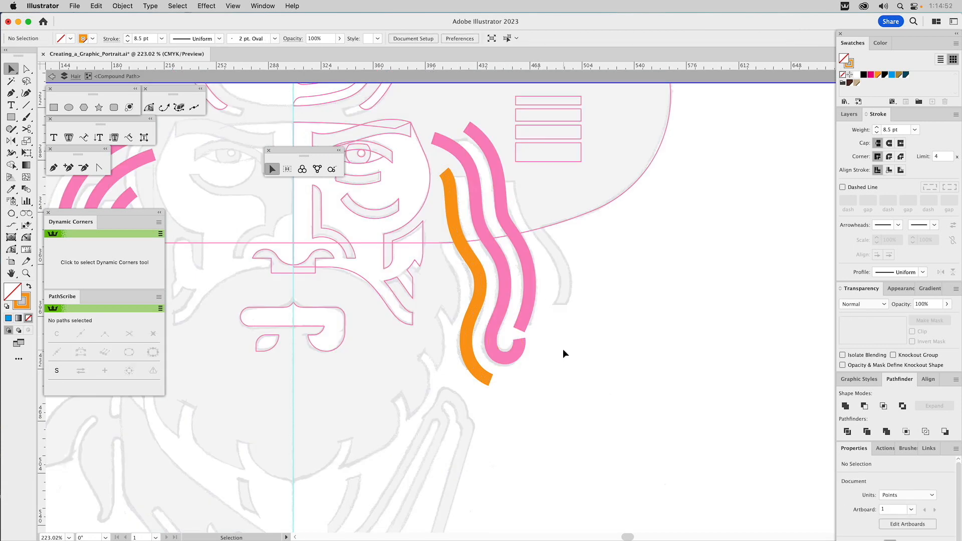
{"action": "key", "text": "Escape"}
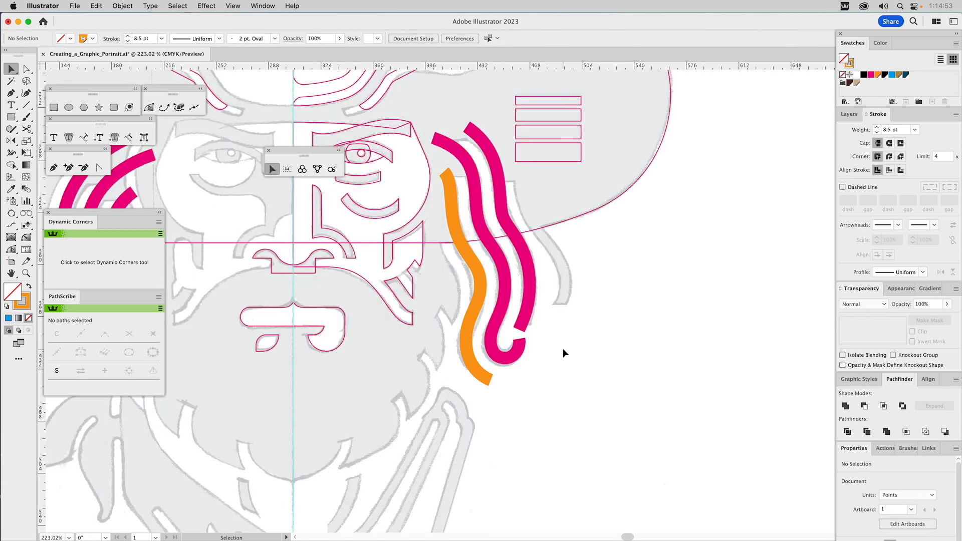
Step: Select the orange strand with the two adjacent pink hair strands and convert their strokes to outlined shapes
{"action": "left_click", "coordinate": [481, 297]}
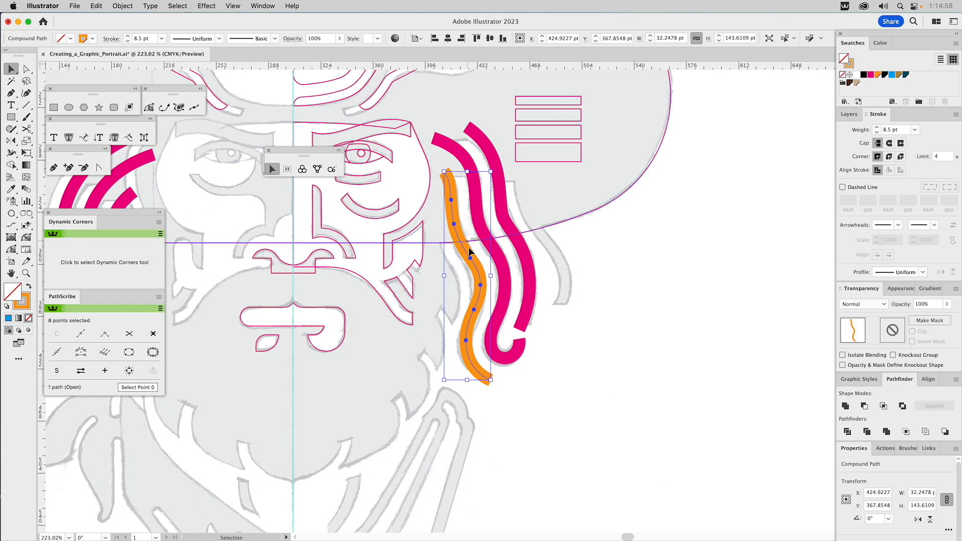
{"action": "left_click", "coordinate": [468, 288], "text": "shift"}
{"action": "left_click", "coordinate": [125, 6]}
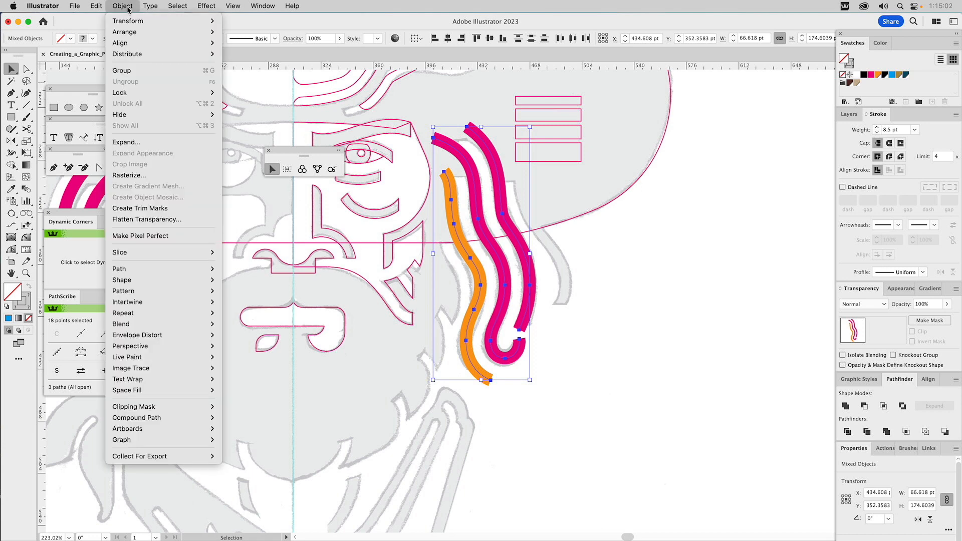
{"action": "mouse_move", "coordinate": [124, 270]}
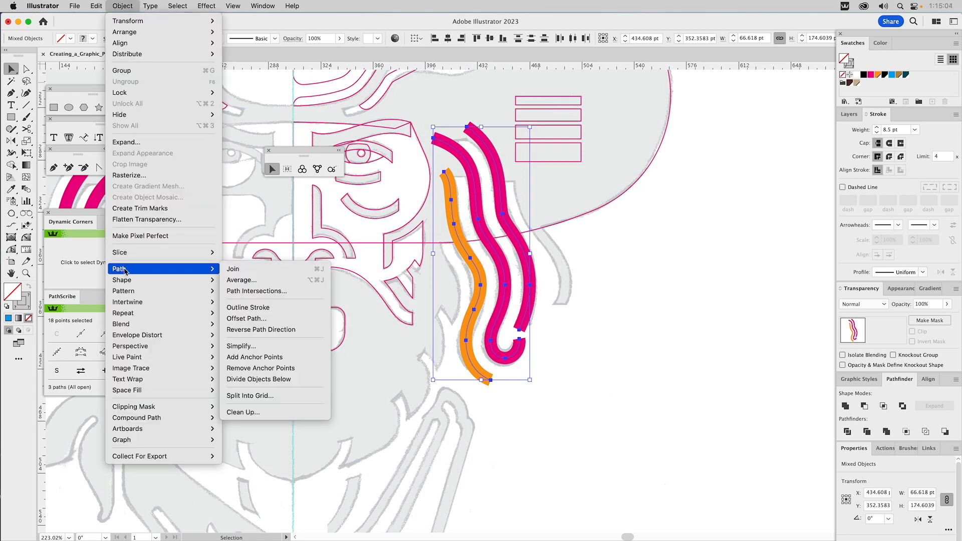
{"action": "left_click", "coordinate": [248, 307]}
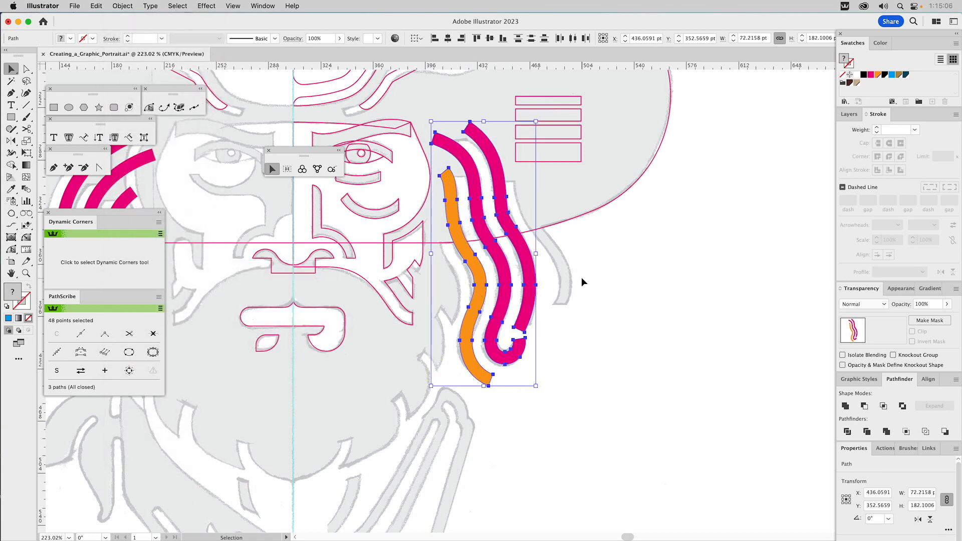
Step: Give the three outlined hair strands the hat's unfilled magenta 0.5 pt line style using the Eyedropper
{"action": "key", "text": "i"}
{"action": "left_click", "coordinate": [589, 211]}
{"action": "key", "text": "v"}
{"action": "left_click", "coordinate": [610, 269]}
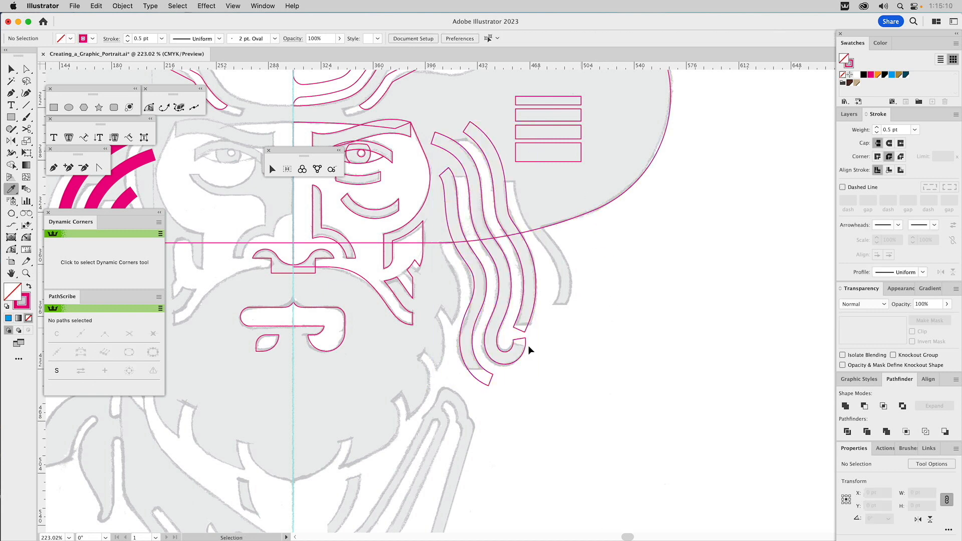
Step: Draw a rectangle of about 30 x 25 pt over the innermost strand's lower tip and subtract it from the strand
{"action": "key", "text": "m"}
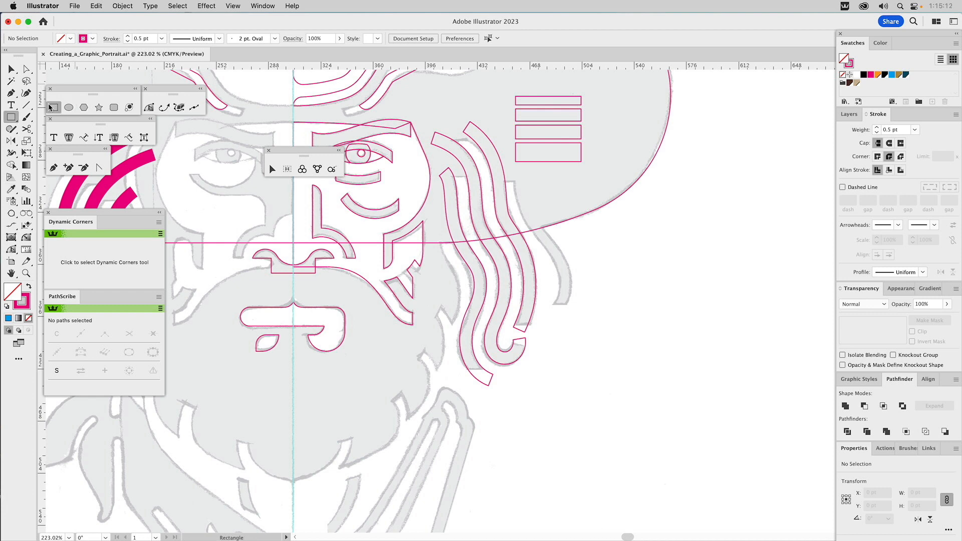
{"action": "left_click_drag", "start_coordinate": [500, 404], "coordinate": [456, 367]}
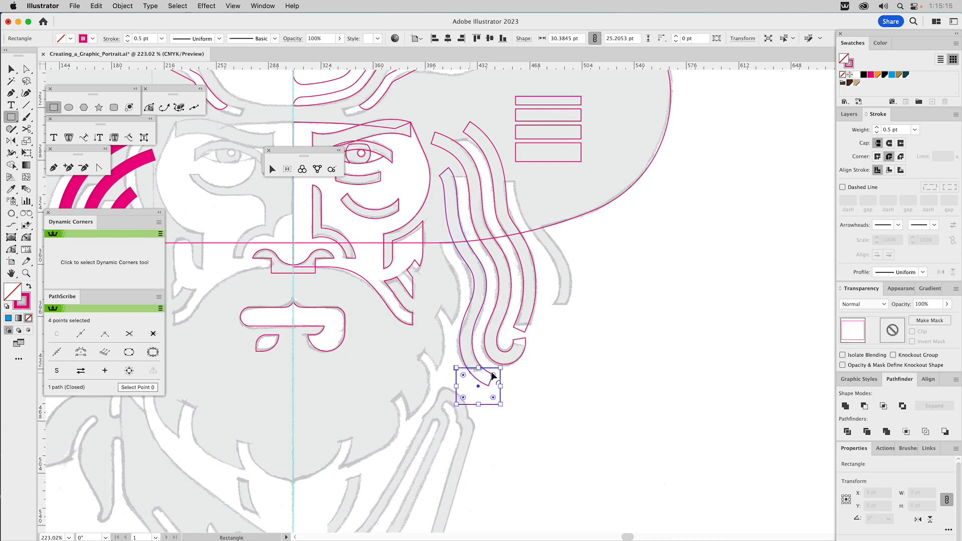
{"action": "left_click", "coordinate": [474, 349], "text": "super"}
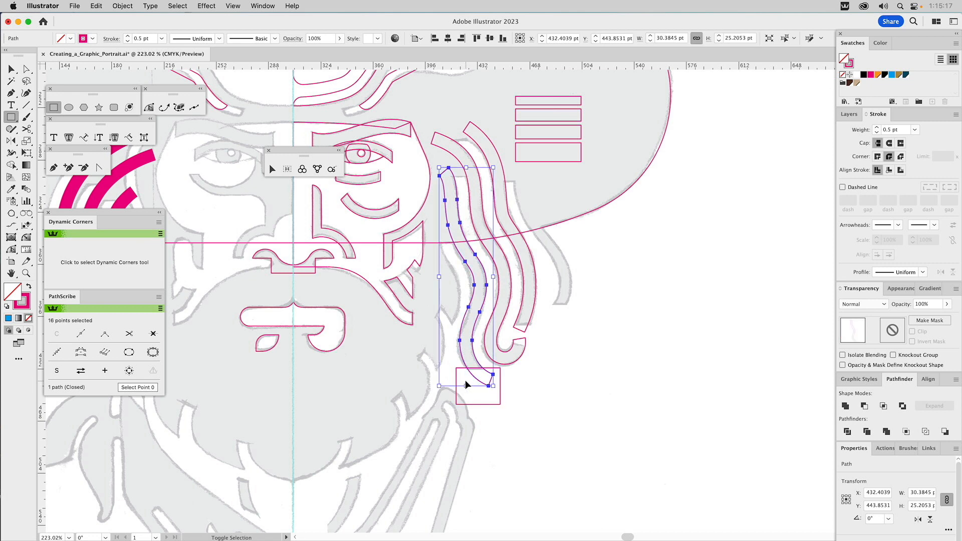
{"action": "key", "text": "v"}
{"action": "left_click", "coordinate": [500, 377], "text": "shift"}
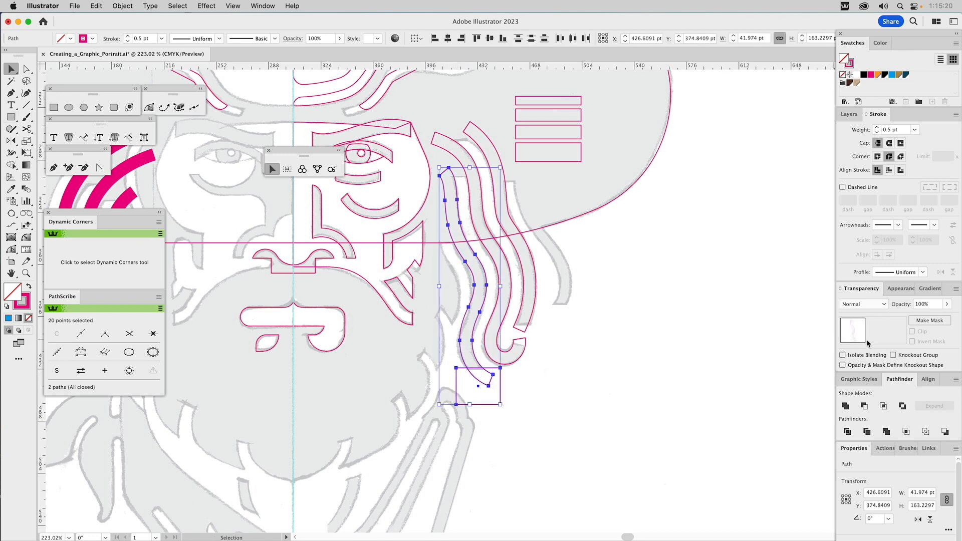
{"action": "left_click", "coordinate": [864, 406]}
{"action": "left_click", "coordinate": [714, 353]}
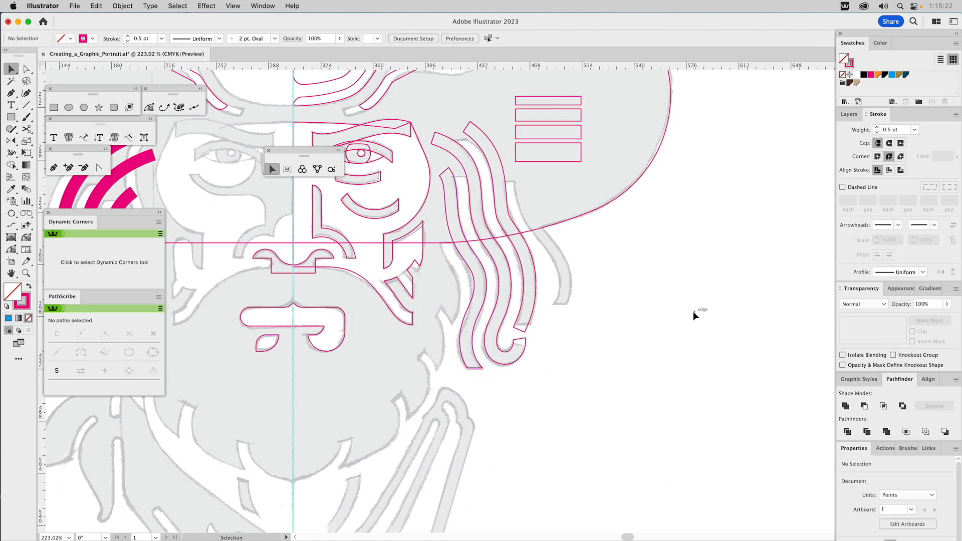
Step: Draw a closed four-sided shape of about 22 x 16 pt with the Pen tool over the gap between the hook's tip and outer strand
{"action": "left_click_drag", "start_coordinate": [511, 290], "coordinate": [647, 286]}
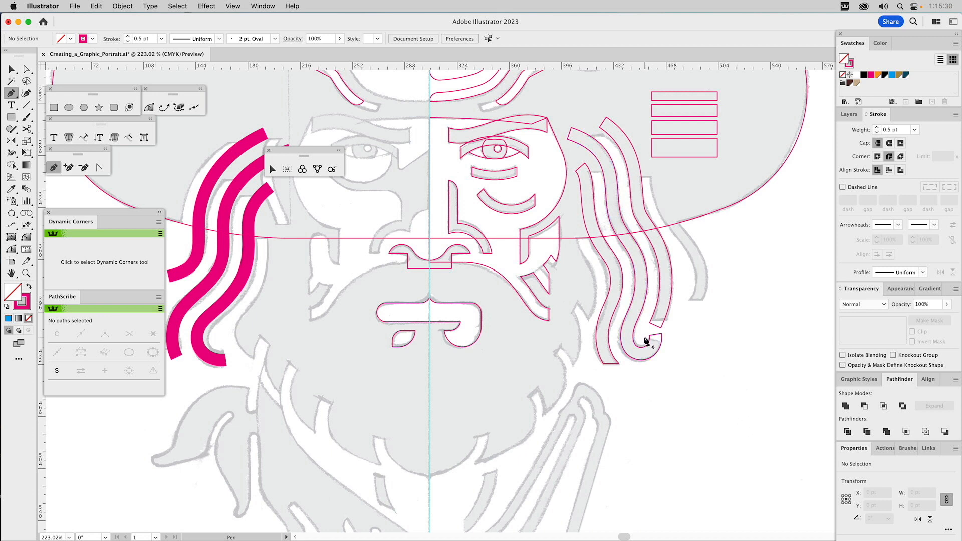
{"action": "left_click", "coordinate": [645, 336]}
{"action": "left_click", "coordinate": [669, 343]}
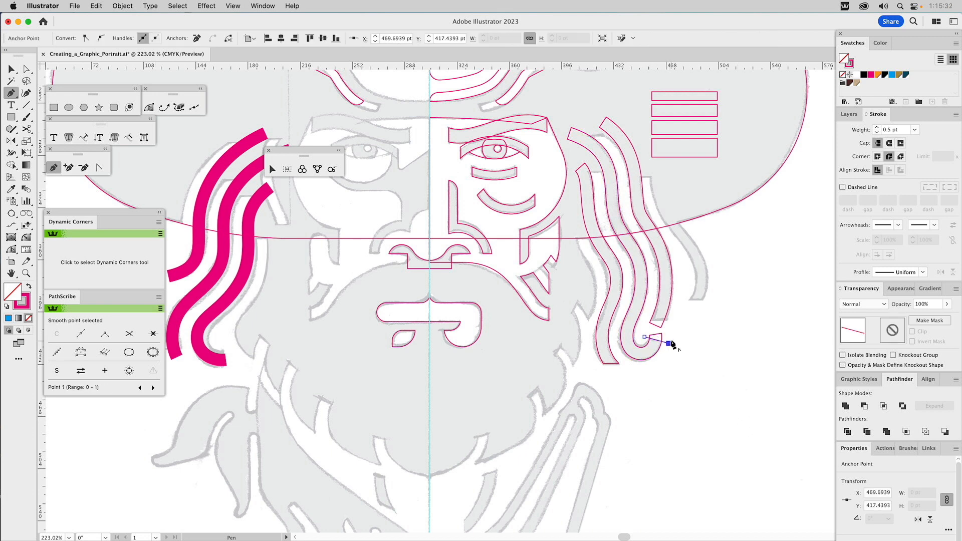
{"action": "left_click", "coordinate": [674, 320]}
{"action": "left_click", "coordinate": [641, 320]}
{"action": "left_click", "coordinate": [644, 337]}
{"action": "key", "text": "v"}
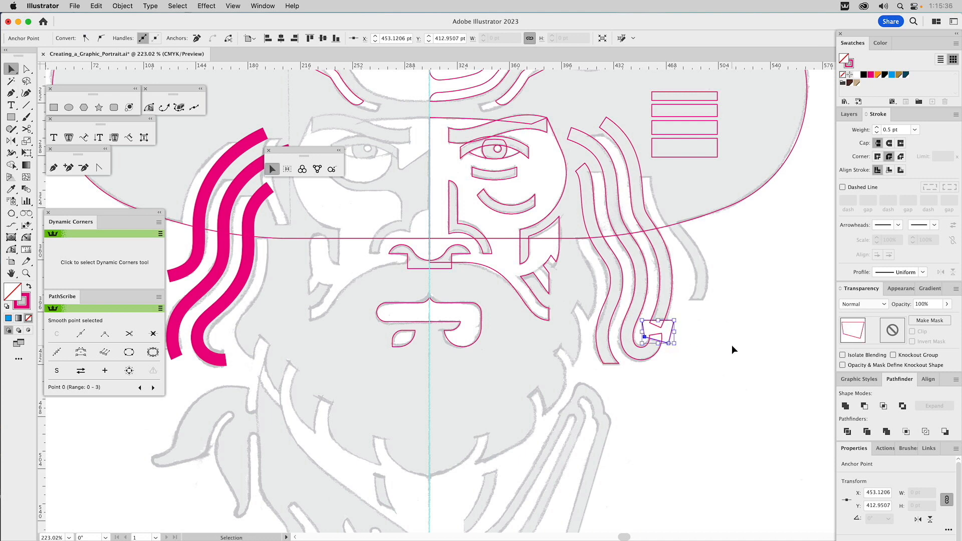
{"action": "left_click", "coordinate": [731, 347]}
Step: Subtract the four-sided shape from the hooked strand with Minus Front, keeping a copy of the shape in place
{"action": "left_click", "coordinate": [672, 326]}
{"action": "left_click", "coordinate": [672, 329]}
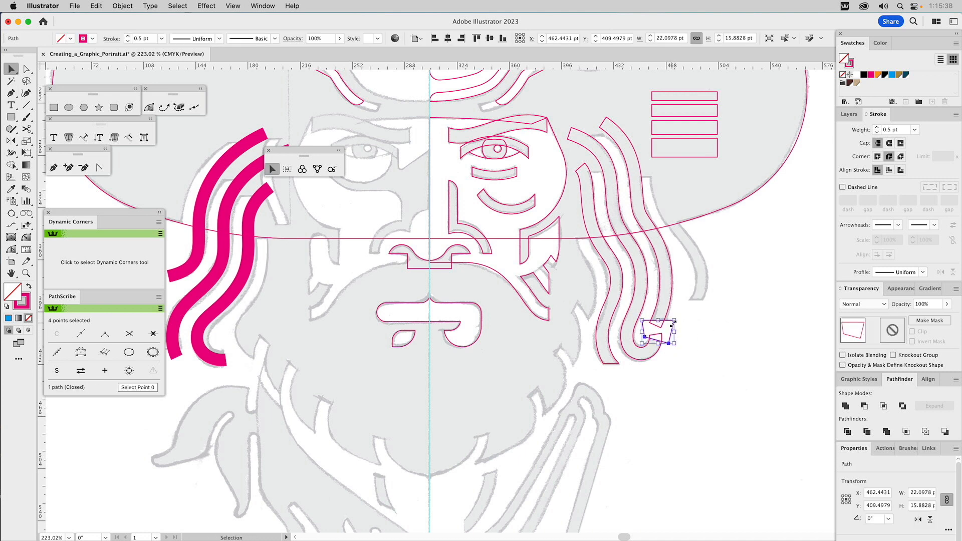
{"action": "left_click", "coordinate": [657, 356], "text": "shift"}
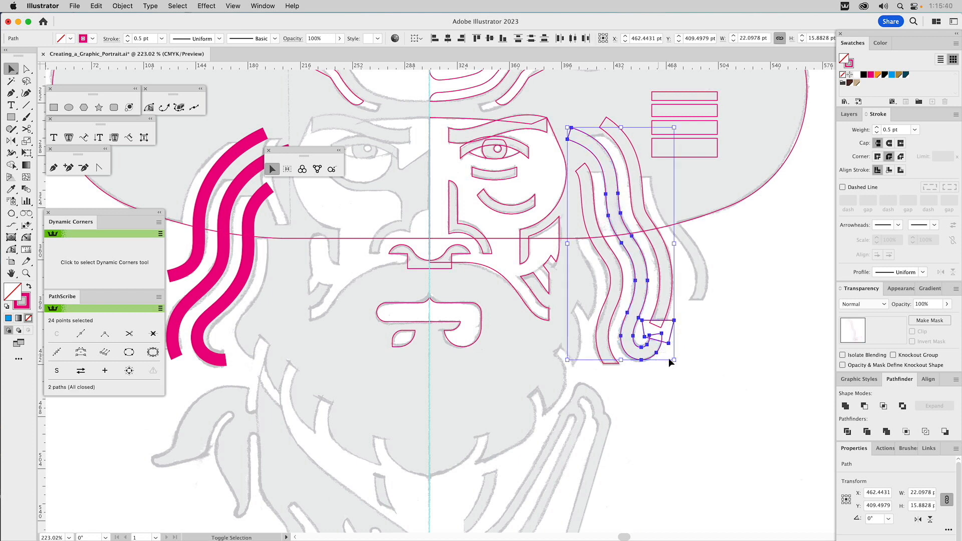
{"action": "left_click", "coordinate": [863, 406]}
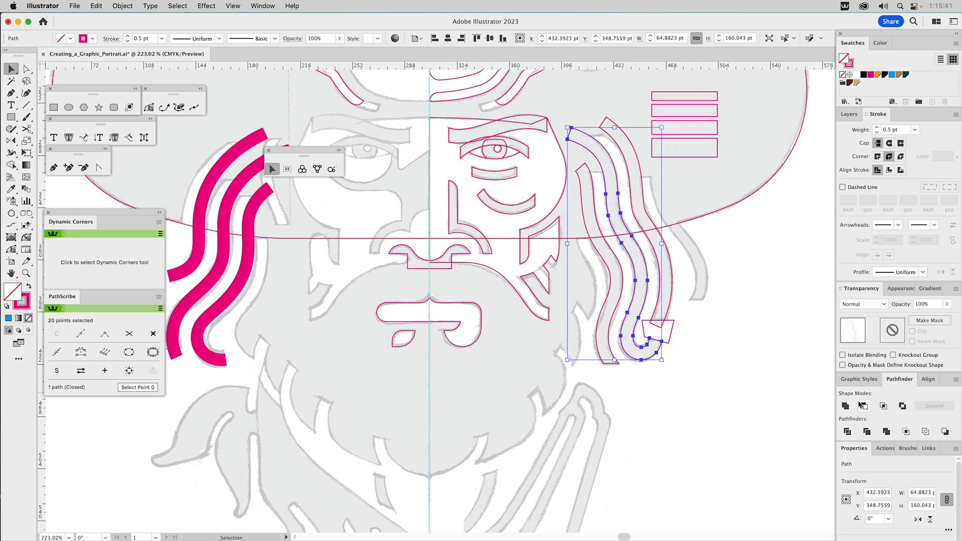
Step: Subtract the remaining four-sided shape from the lower end of the outer strand with Minus Front
{"action": "left_click", "coordinate": [673, 328]}
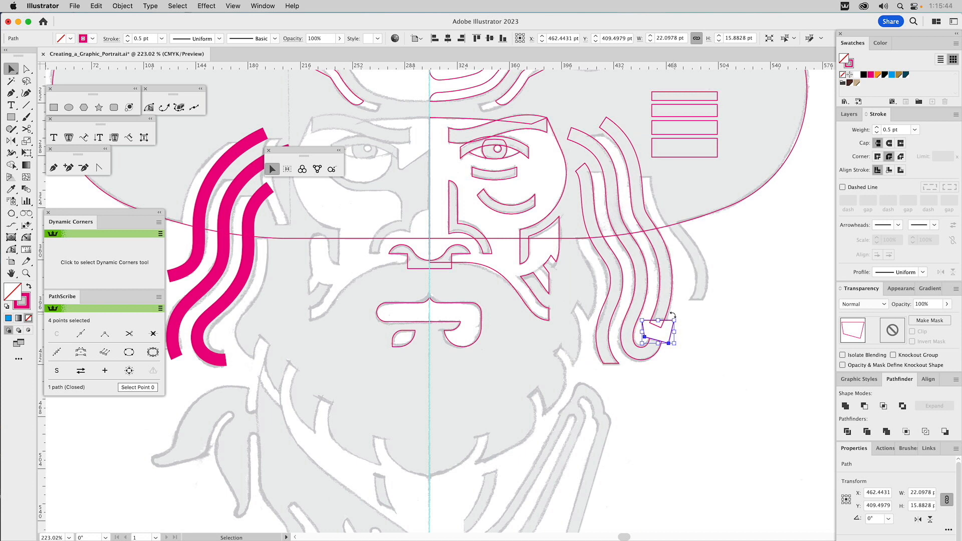
{"action": "left_click", "coordinate": [671, 308], "text": "shift"}
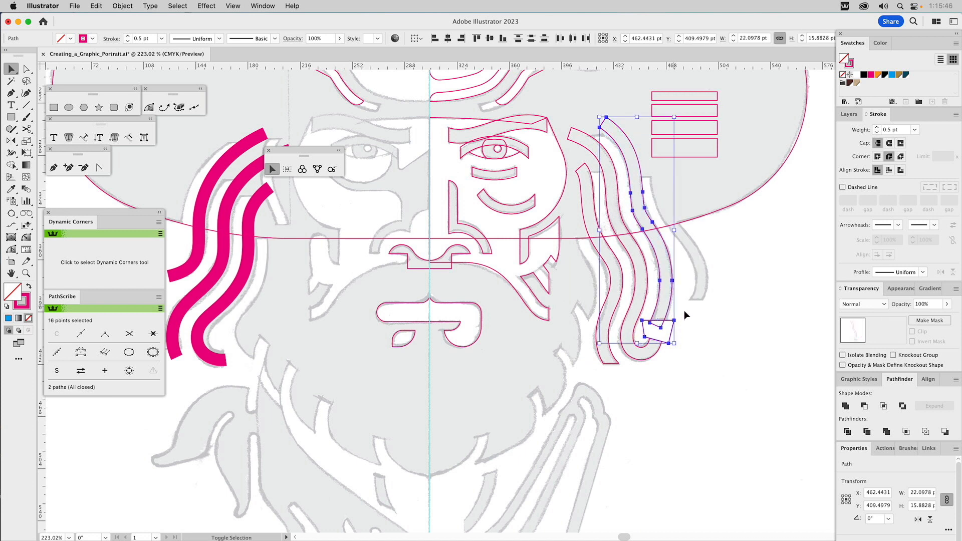
{"action": "left_click", "coordinate": [865, 406]}
{"action": "left_click", "coordinate": [767, 375]}
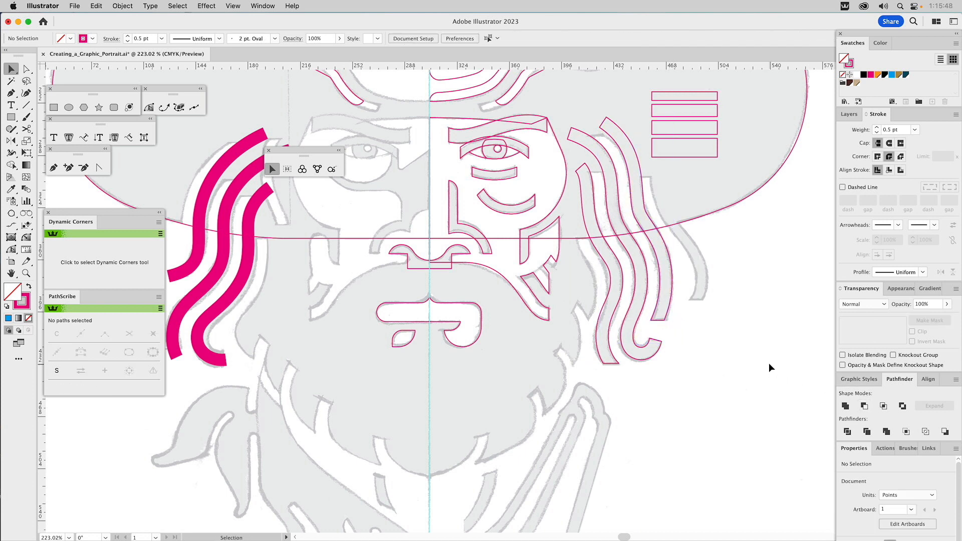
Step: Hide the Hair layer and show the All Hair Shapes layer
{"action": "left_click_drag", "start_coordinate": [762, 350], "coordinate": [726, 344]}
{"action": "key", "text": "super+0"}
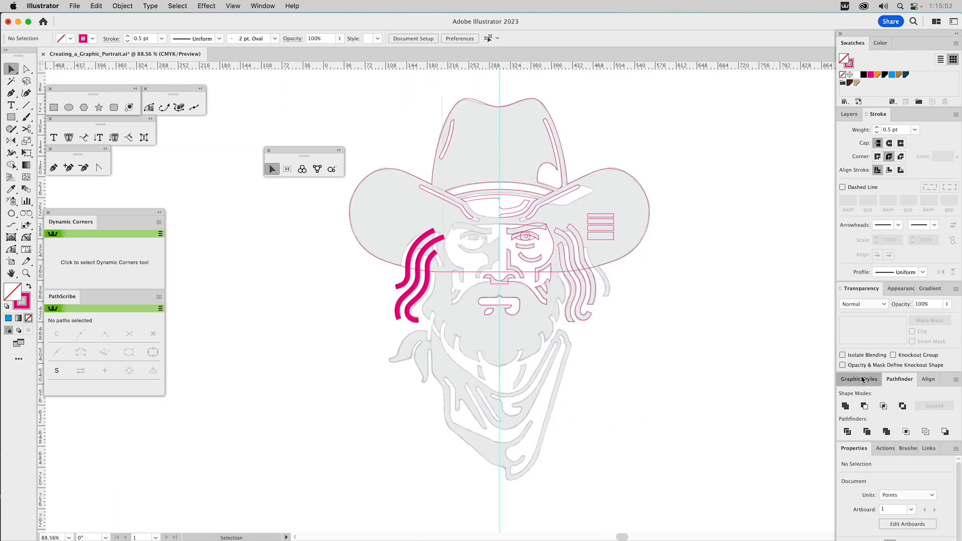
{"action": "left_click", "coordinate": [859, 379]}
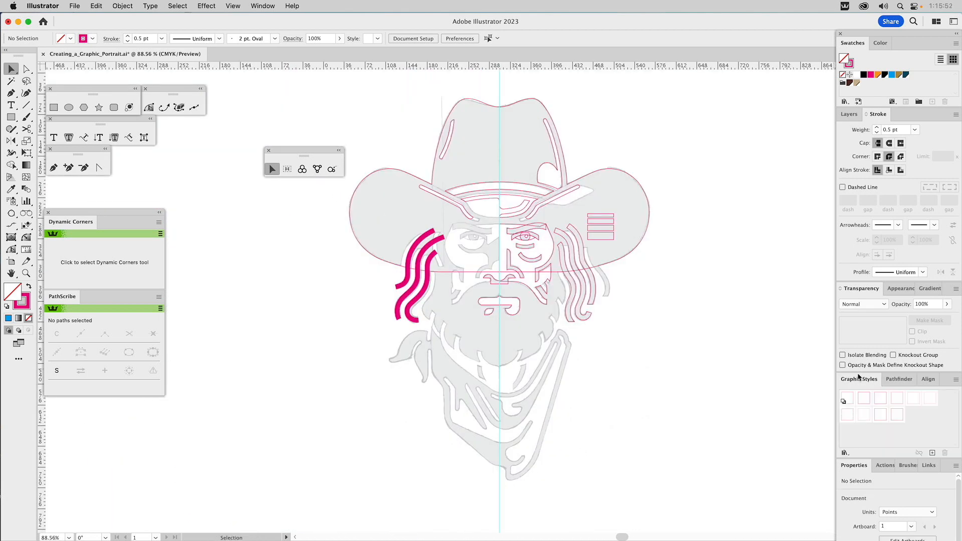
{"action": "left_click", "coordinate": [850, 114]}
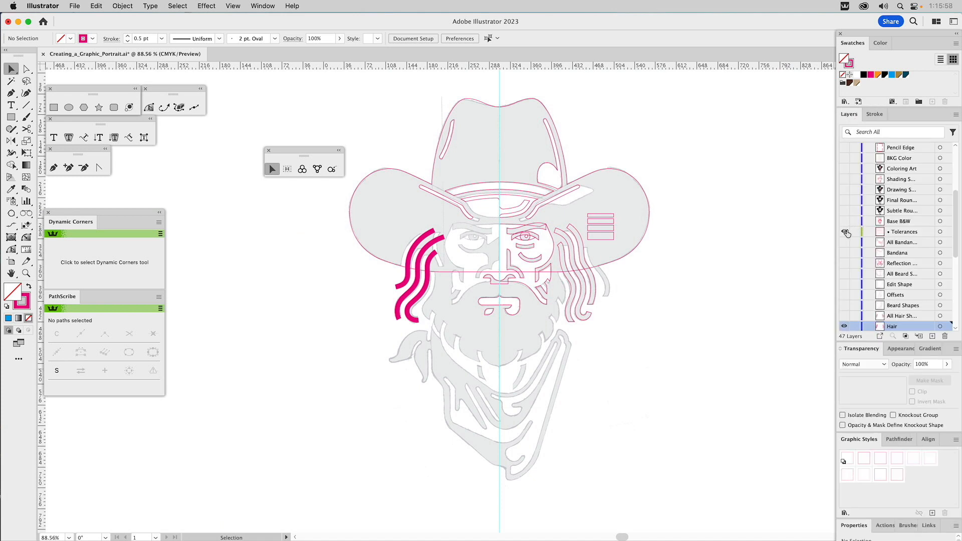
{"action": "left_click", "coordinate": [844, 326]}
{"action": "left_click", "coordinate": [844, 316]}
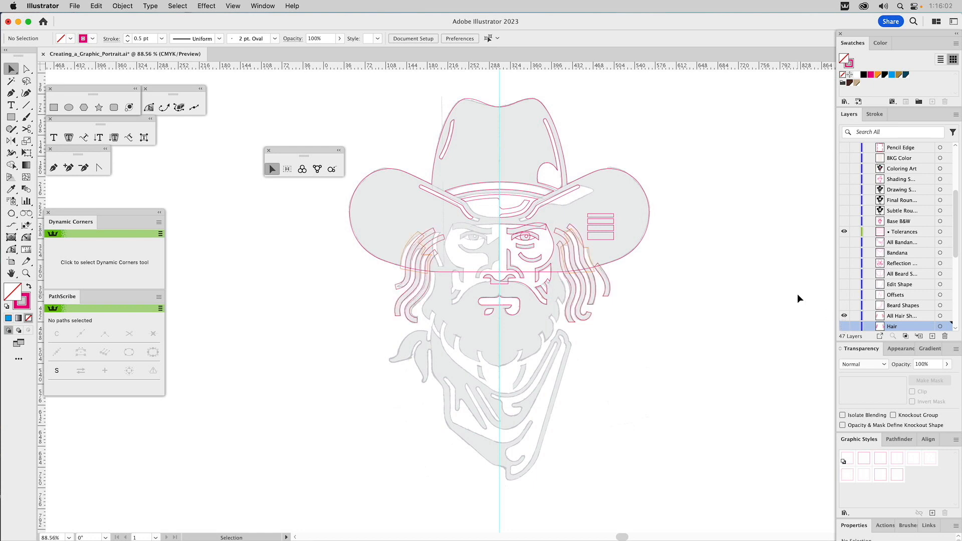
Step: Unite the two orange closed shapes over the side hair into one compound path and fill it with the orange swatch
{"action": "left_click", "coordinate": [26, 273]}
{"action": "left_click_drag", "start_coordinate": [391, 206], "coordinate": [656, 364]}
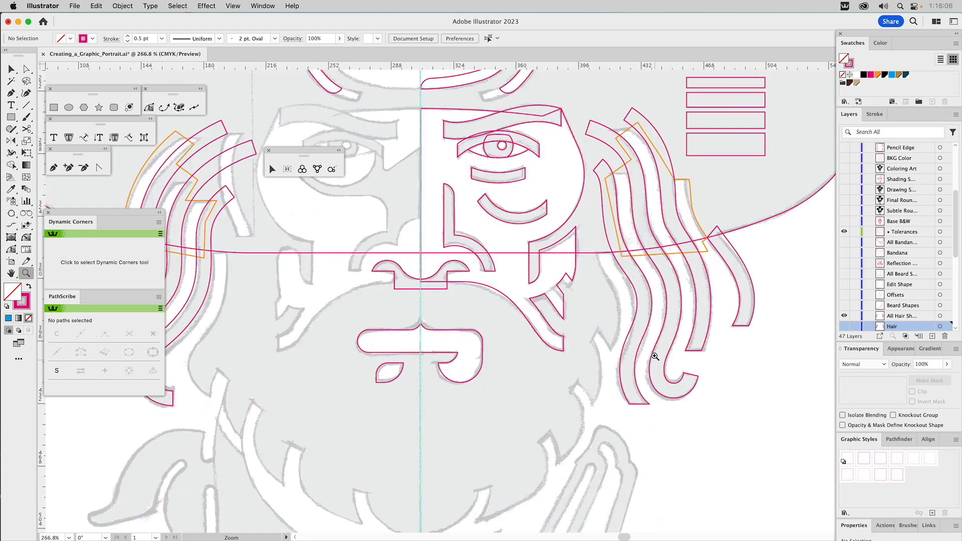
{"action": "key", "text": "v"}
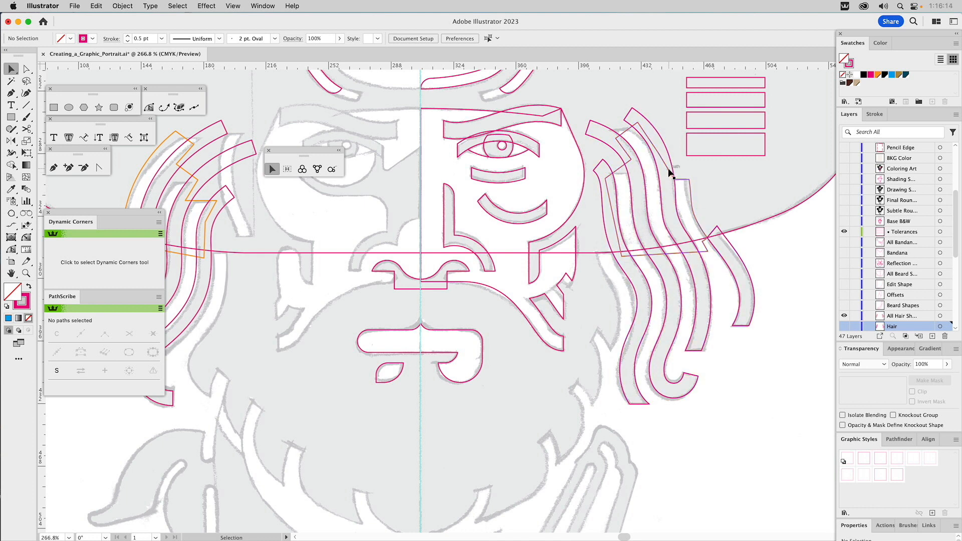
{"action": "left_click", "coordinate": [692, 194]}
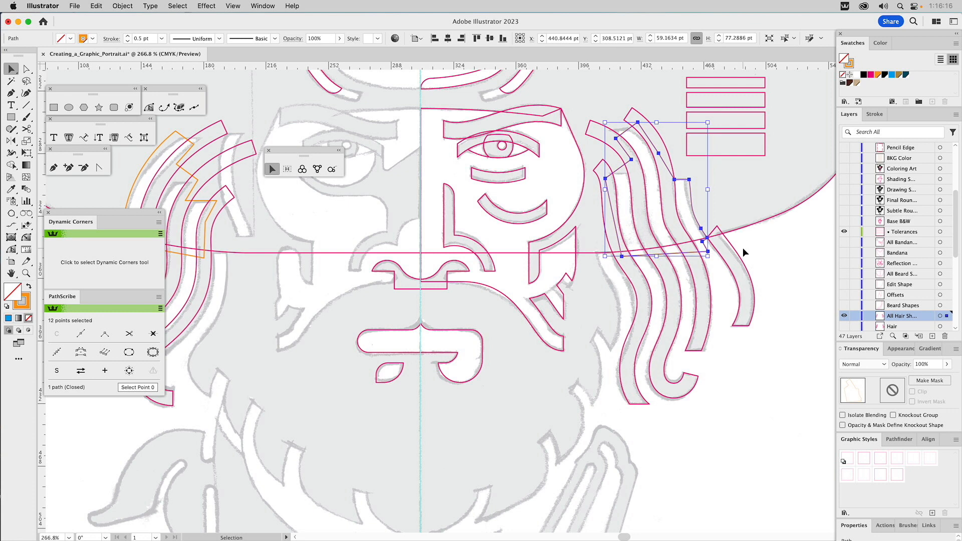
{"action": "left_click", "coordinate": [214, 203], "text": "shift"}
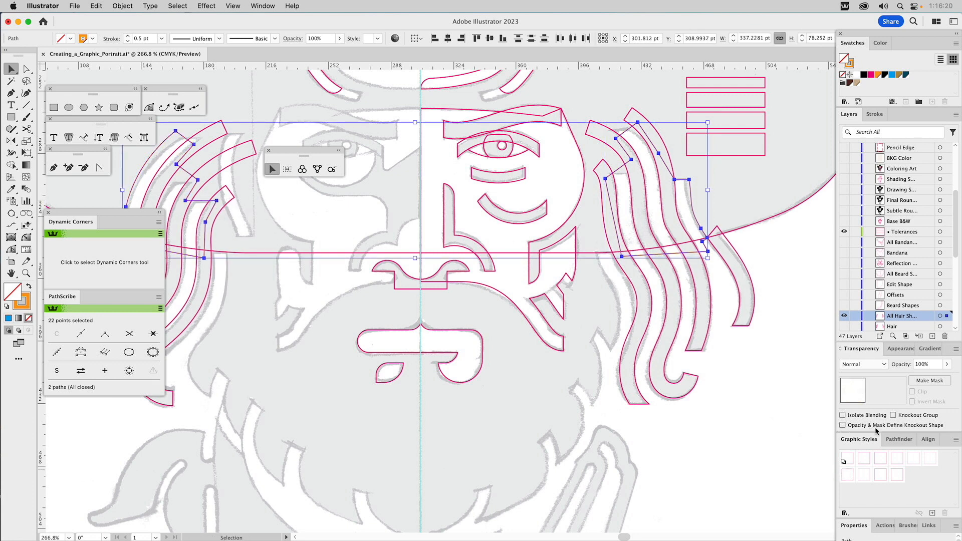
{"action": "left_click", "coordinate": [899, 439]}
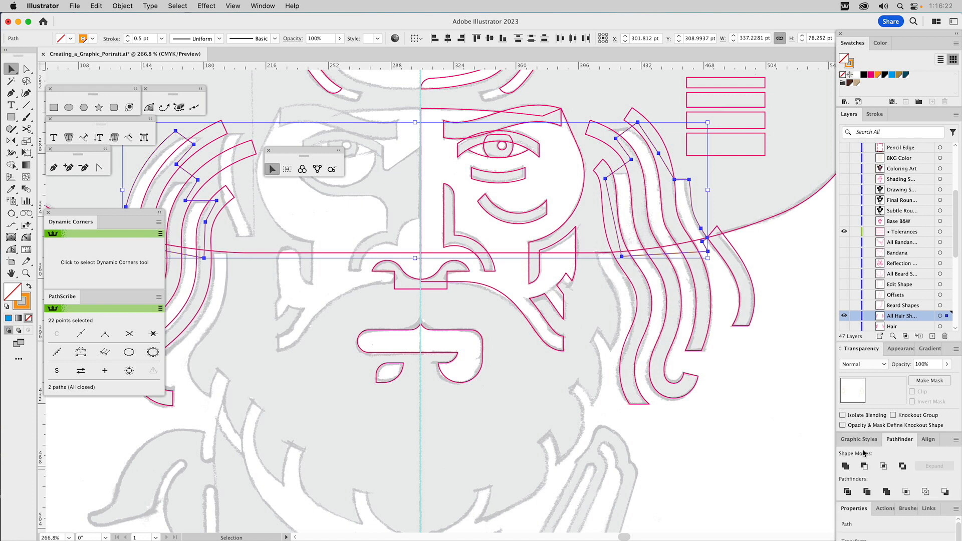
{"action": "left_click", "coordinate": [846, 466]}
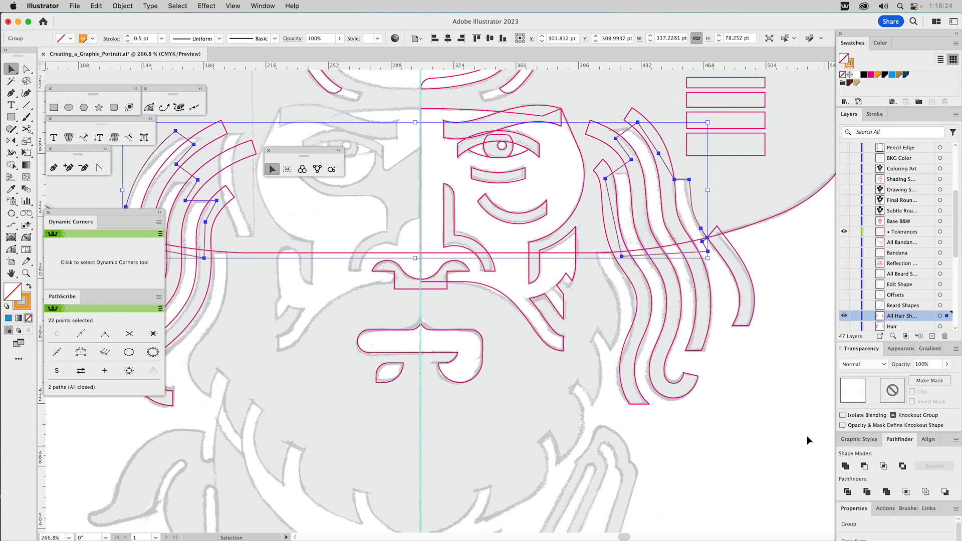
{"action": "left_click", "coordinate": [877, 75]}
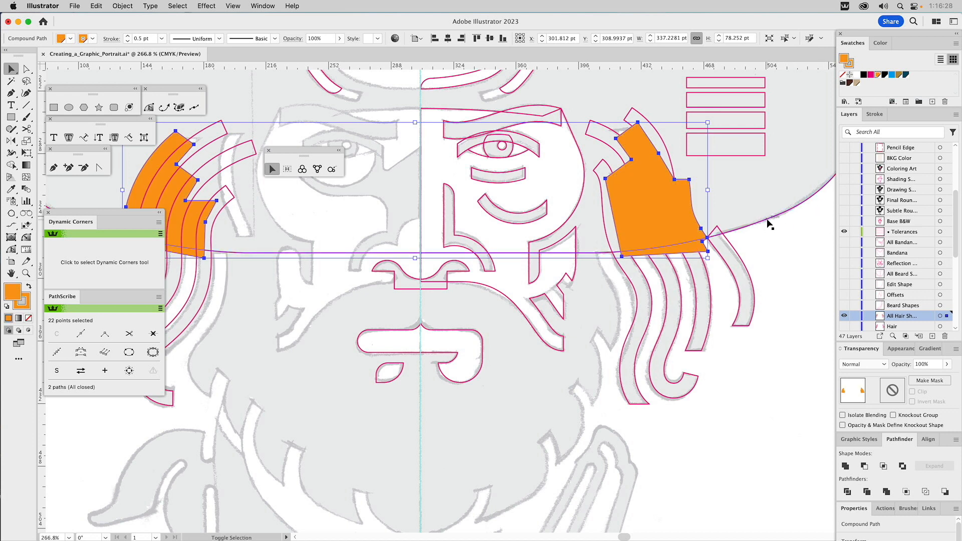
Step: Subtract the orange compound shape from the hat outline with Minus Front and unite the result with the hair strands on both sides
{"action": "left_click", "coordinate": [767, 221], "text": "shift"}
{"action": "left_click", "coordinate": [865, 465]}
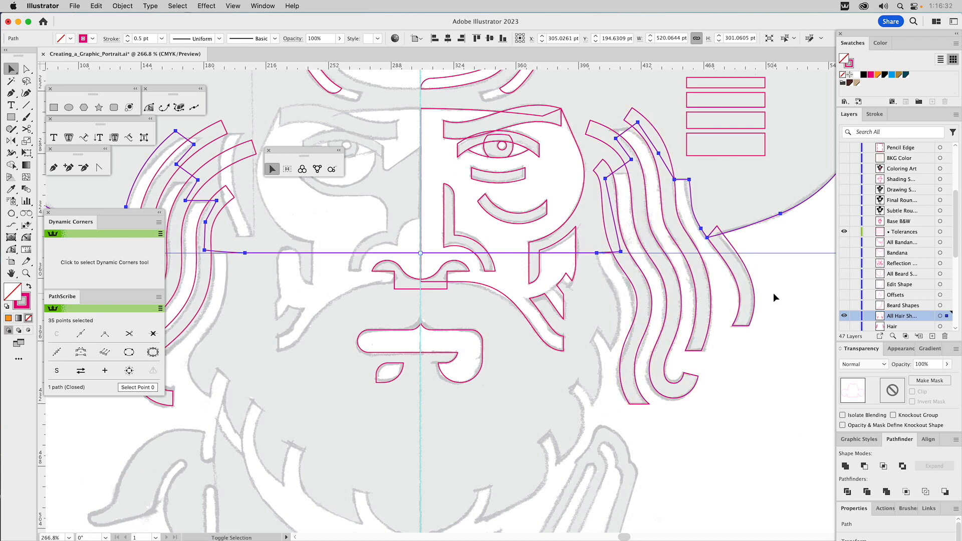
{"action": "left_click", "coordinate": [632, 321], "text": "shift"}
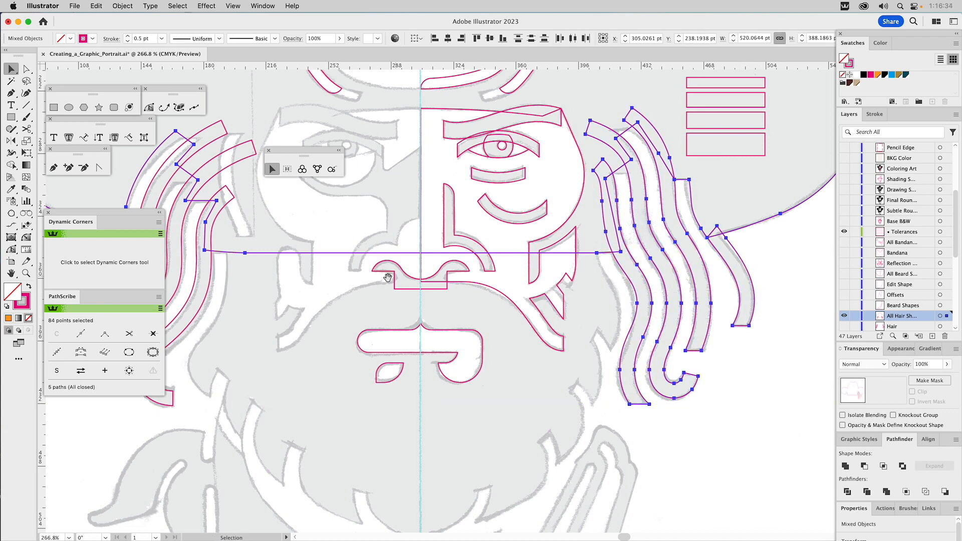
{"action": "scroll", "coordinate": [632, 321], "scroll_direction": "left", "scroll_amount": 10}
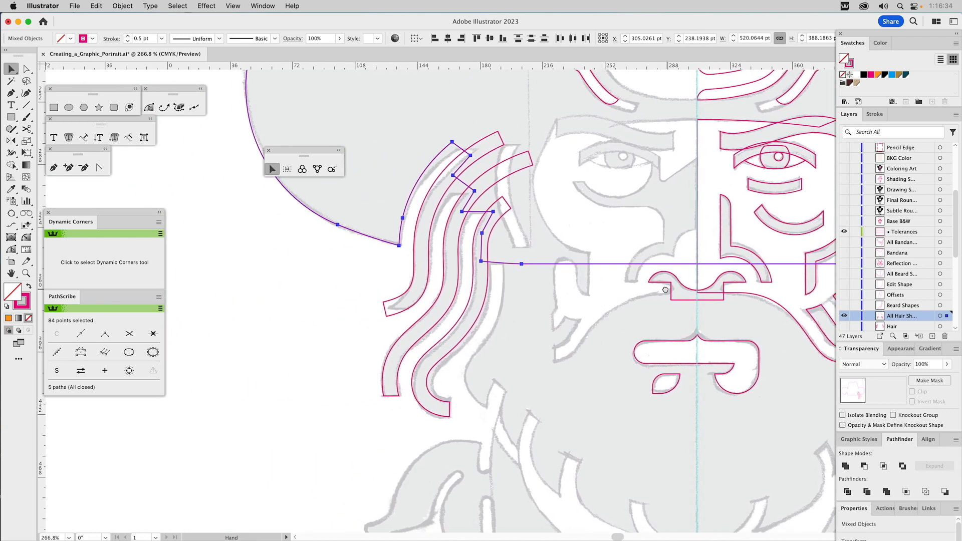
{"action": "left_click", "coordinate": [471, 326], "text": "shift"}
{"action": "left_click", "coordinate": [845, 467]}
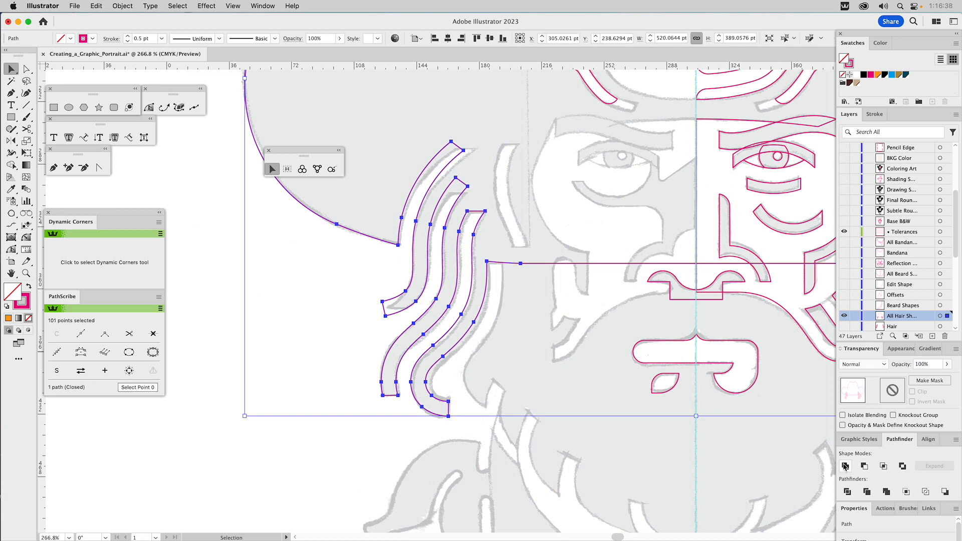
{"action": "left_click", "coordinate": [530, 335]}
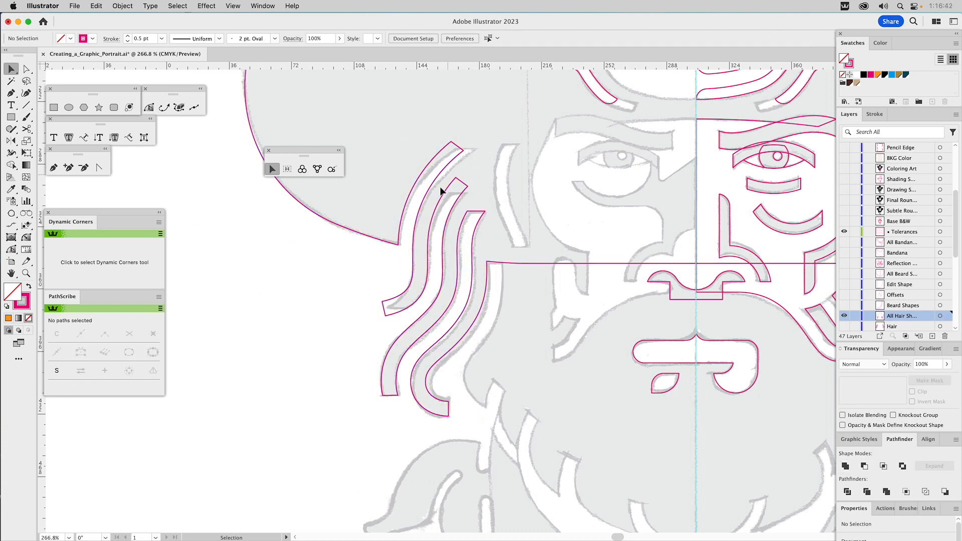
{"action": "left_click_drag", "start_coordinate": [648, 343], "coordinate": [239, 340]}
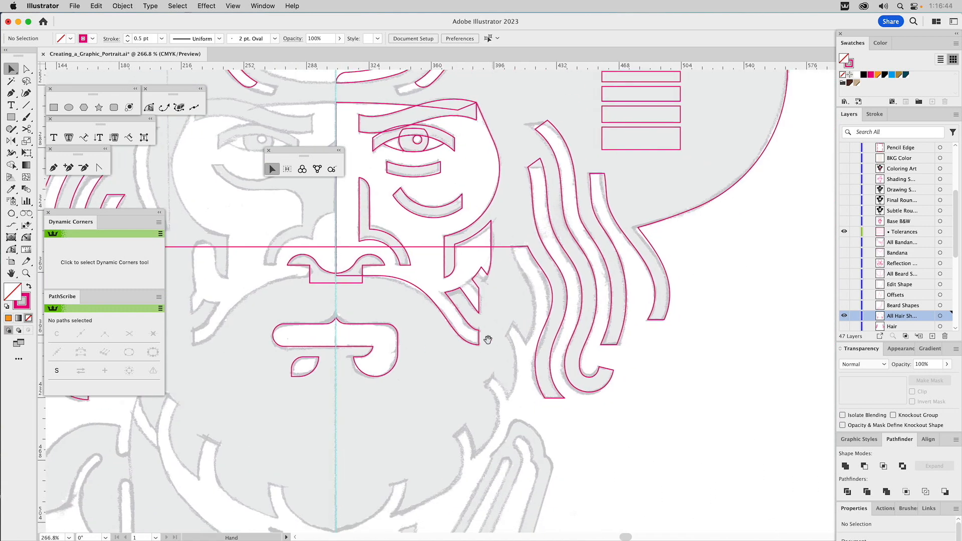
{"action": "left_click_drag", "start_coordinate": [363, 343], "coordinate": [489, 384]}
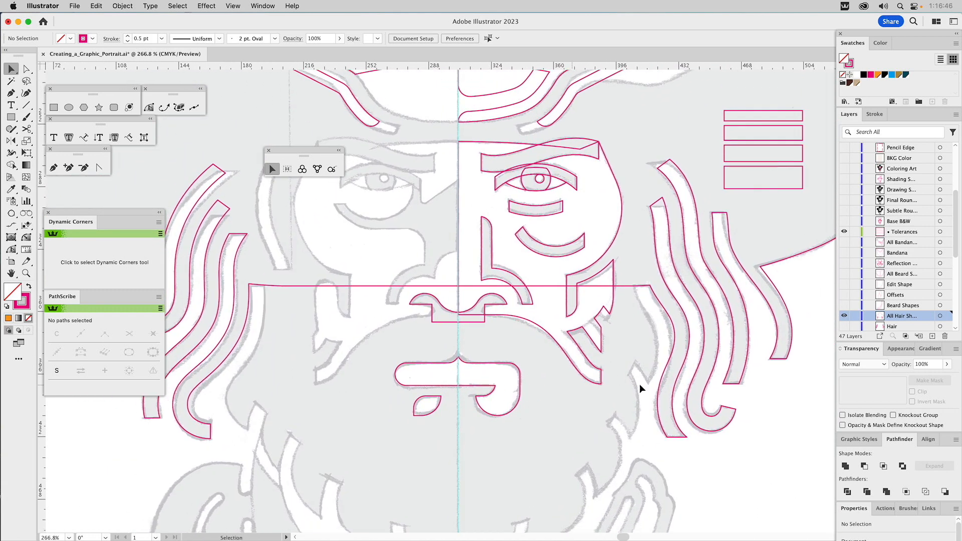
Step: Close the floating selection tools palette, then make the Beard Shapes layer active and visible
{"action": "left_click", "coordinate": [268, 150]}
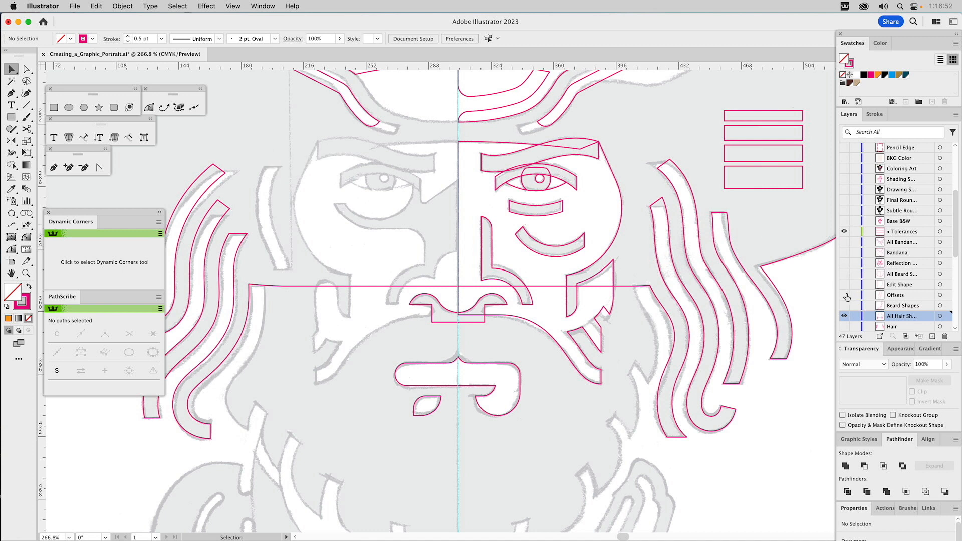
{"action": "left_click_drag", "start_coordinate": [869, 295], "coordinate": [901, 289]}
{"action": "left_click", "coordinate": [900, 305]}
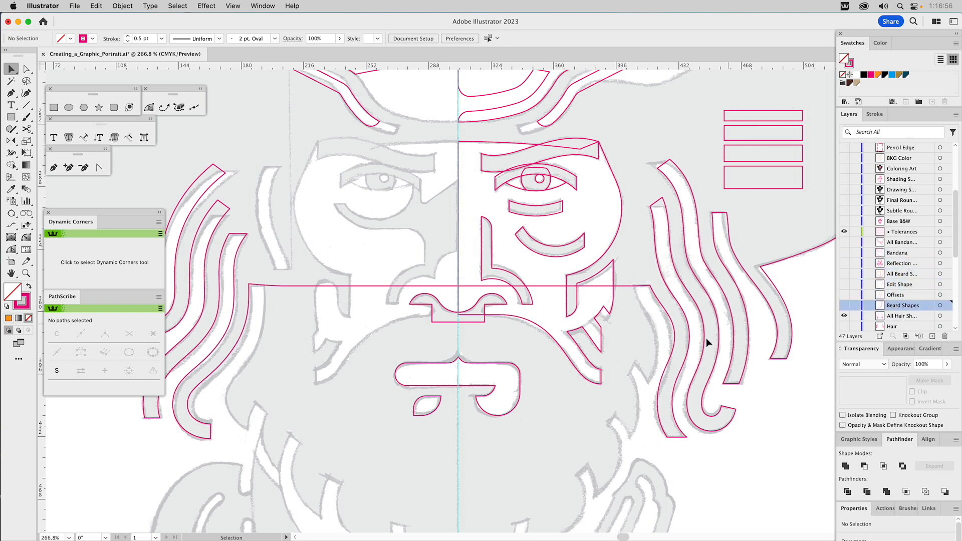
{"action": "scroll", "coordinate": [630, 398], "scroll_direction": "down", "scroll_amount": 8}
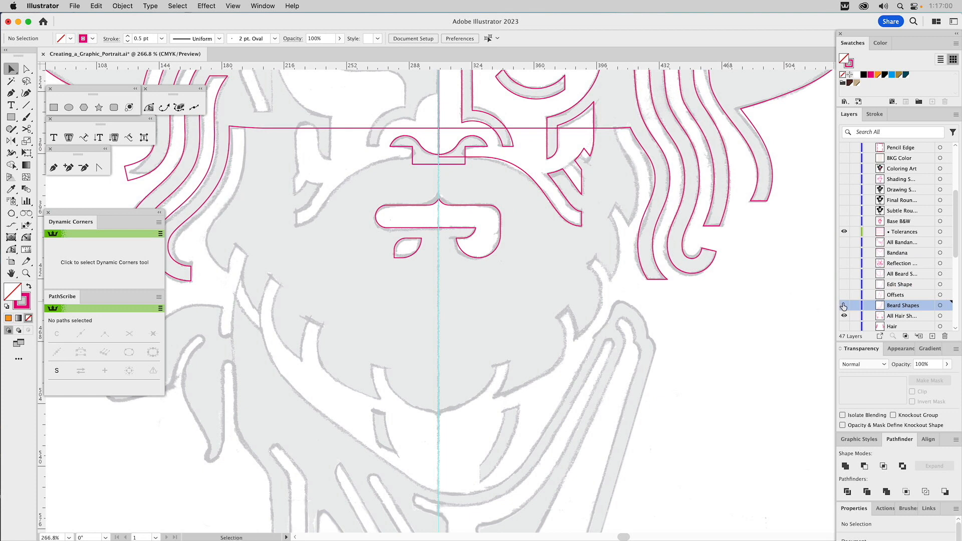
{"action": "left_click", "coordinate": [843, 306]}
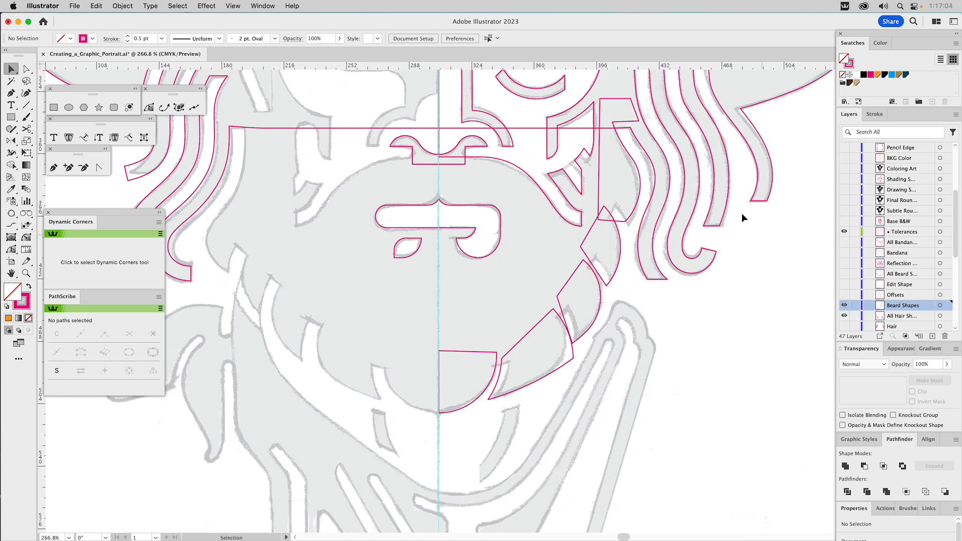
Step: Round the outer corner of the beard shape beside the chin shape to a radius of about 25.5 pt
{"action": "left_click", "coordinate": [626, 175]}
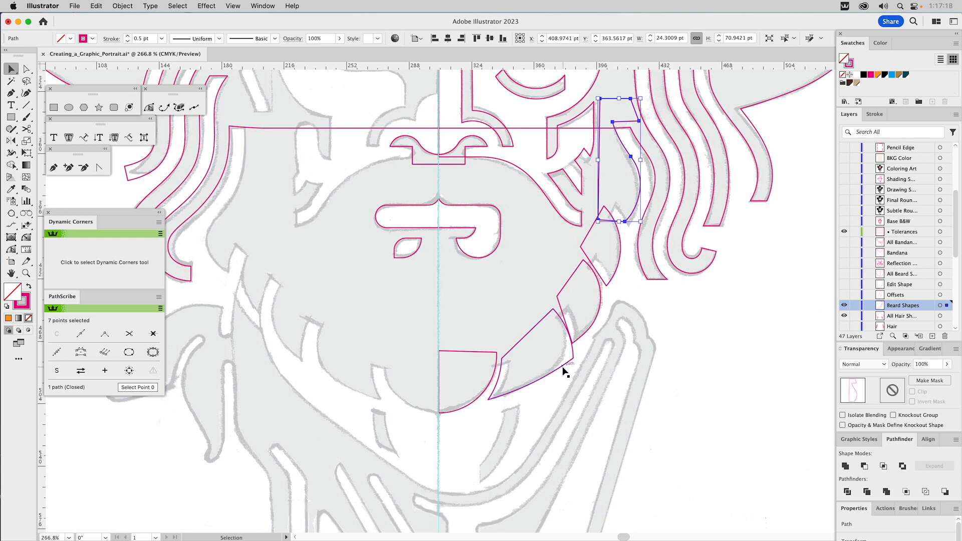
{"action": "scroll", "coordinate": [563, 372], "scroll_direction": "up", "scroll_amount": 2}
{"action": "key", "text": "a"}
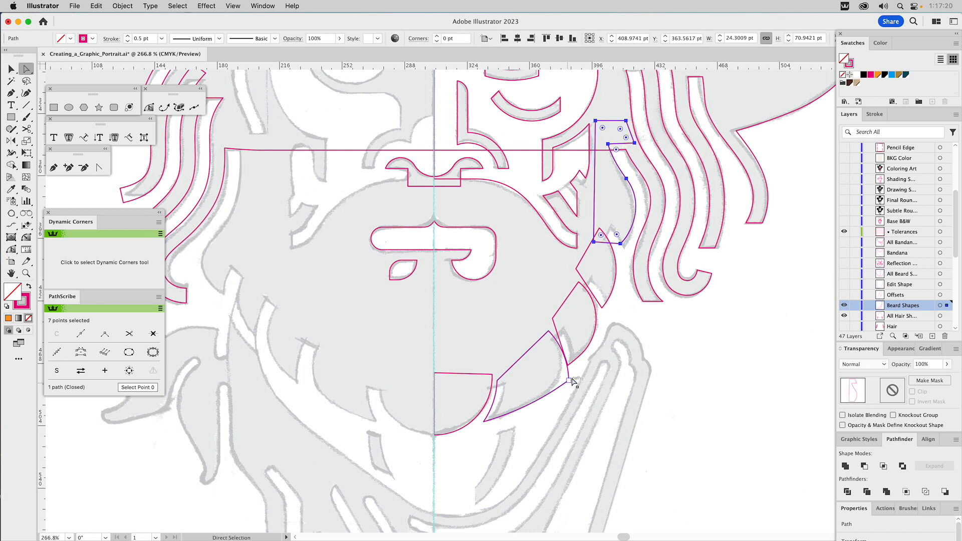
{"action": "left_click", "coordinate": [568, 380]}
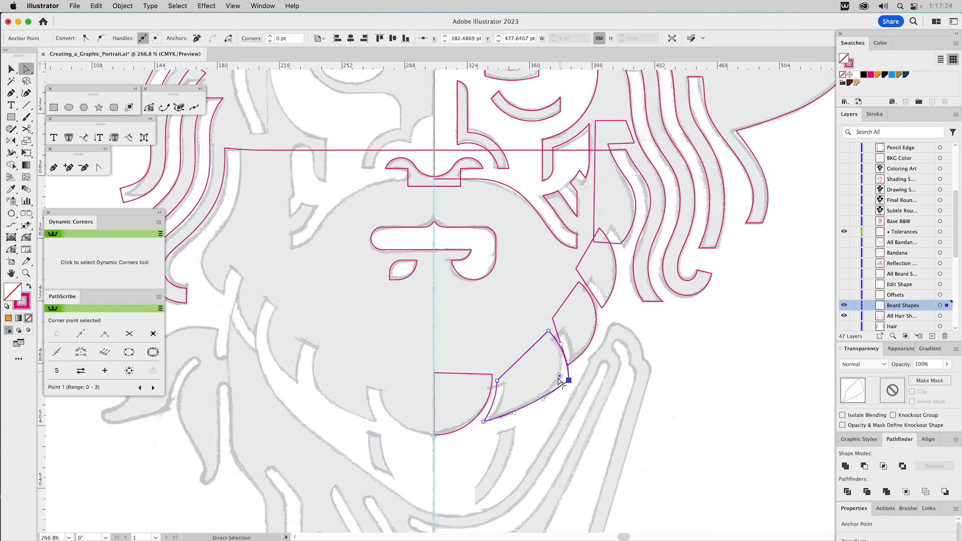
{"action": "left_click_drag", "start_coordinate": [560, 379], "coordinate": [500, 379]}
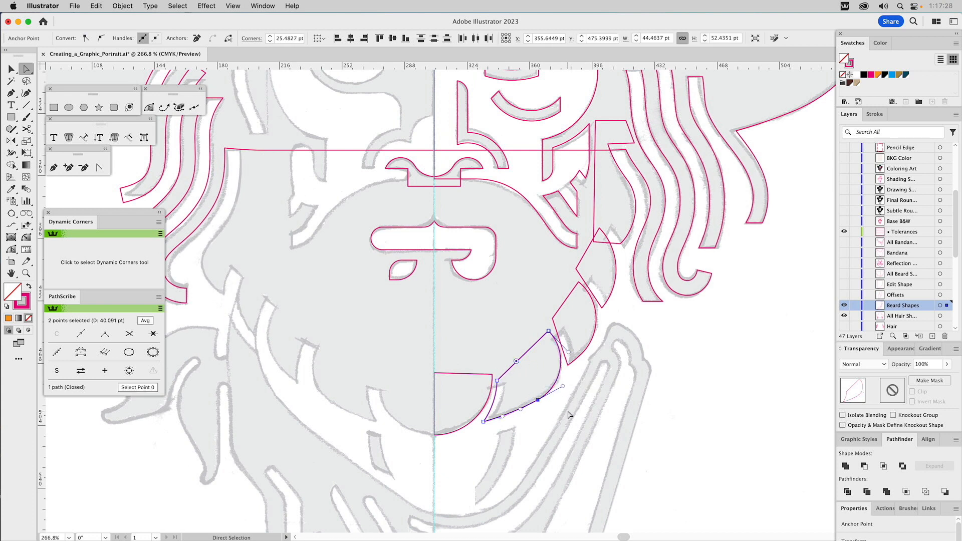
{"action": "left_click", "coordinate": [569, 412]}
{"action": "key", "text": "v"}
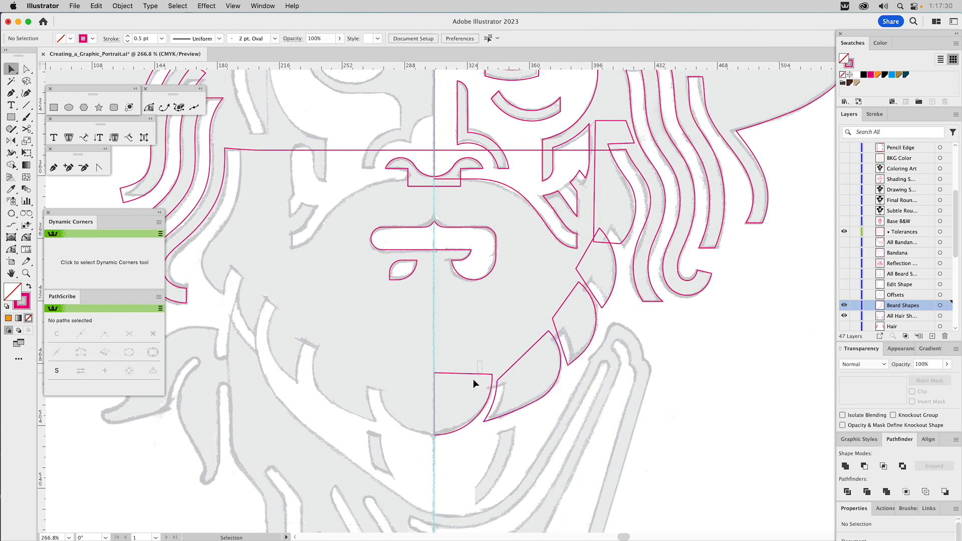
Step: Offset the chin beard shape at the center line outward by 6 pt with Offset Path and miter joins
{"action": "left_click", "coordinate": [473, 384]}
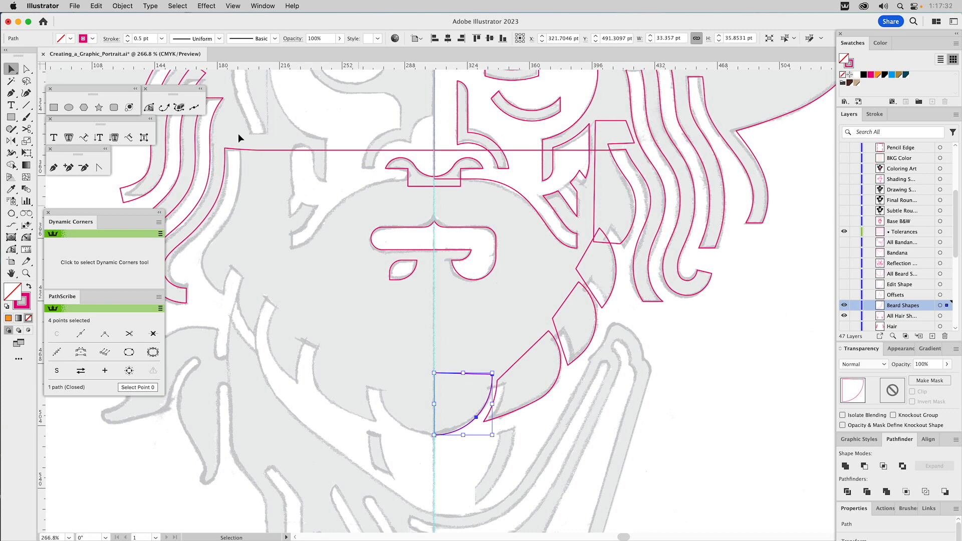
{"action": "left_click", "coordinate": [122, 6]}
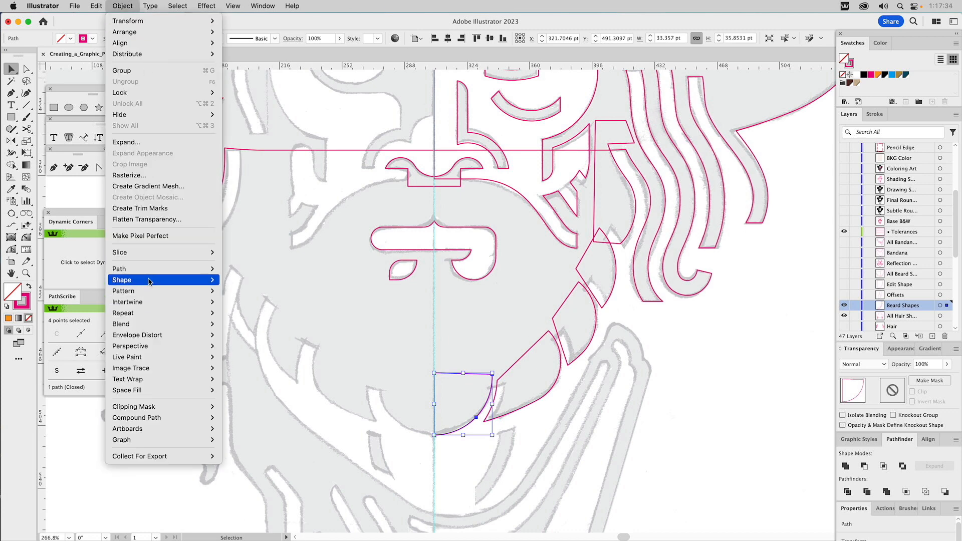
{"action": "mouse_move", "coordinate": [150, 269]}
{"action": "left_click", "coordinate": [256, 318]}
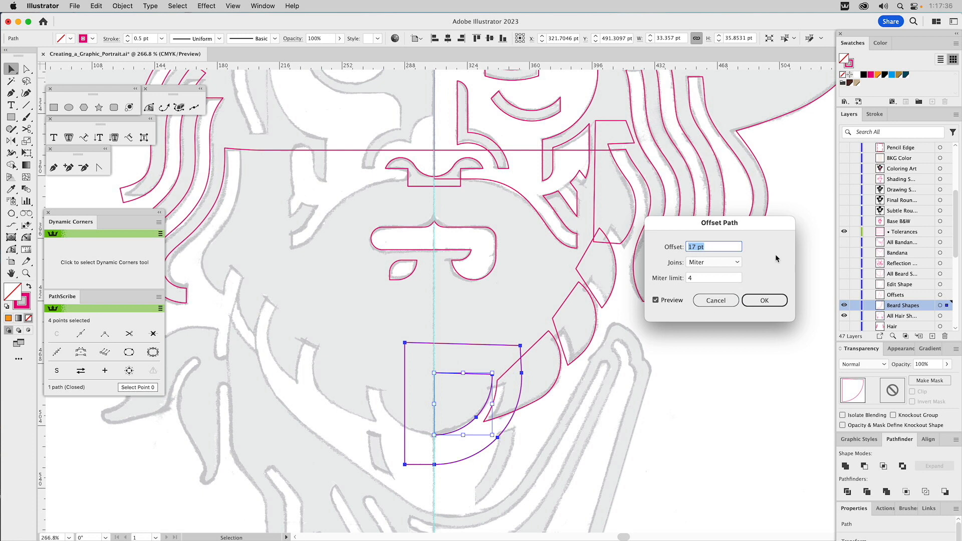
{"action": "type", "text": "6"}
{"action": "left_click", "coordinate": [769, 300]}
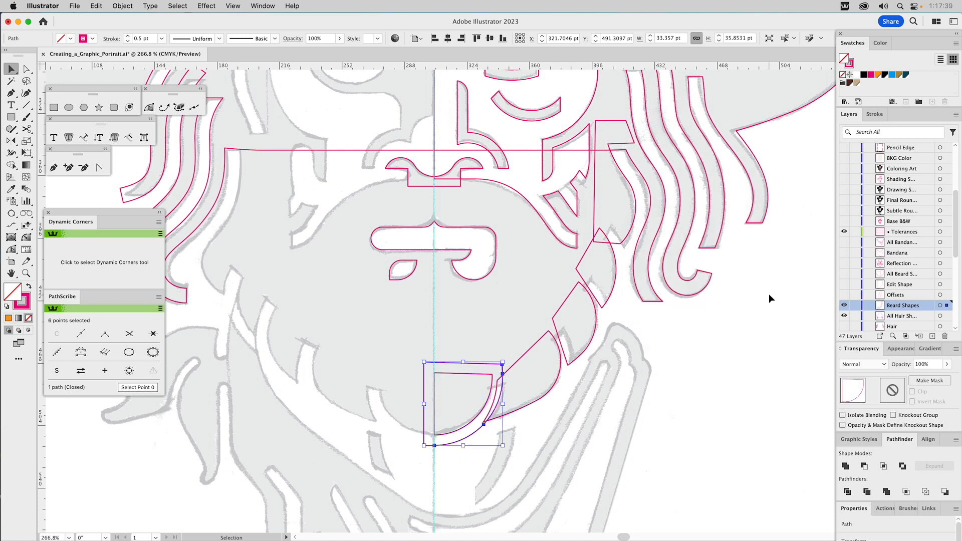
Step: Create a 6 pt Offset Path copy of the rounded beard shape beside the chin shape
{"action": "left_click", "coordinate": [547, 333]}
{"action": "left_click", "coordinate": [122, 6]}
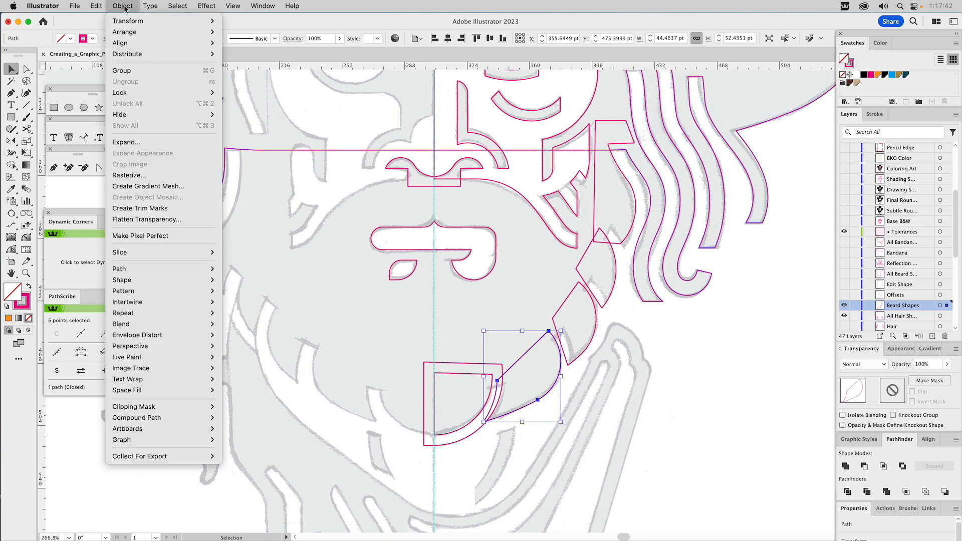
{"action": "mouse_move", "coordinate": [132, 269]}
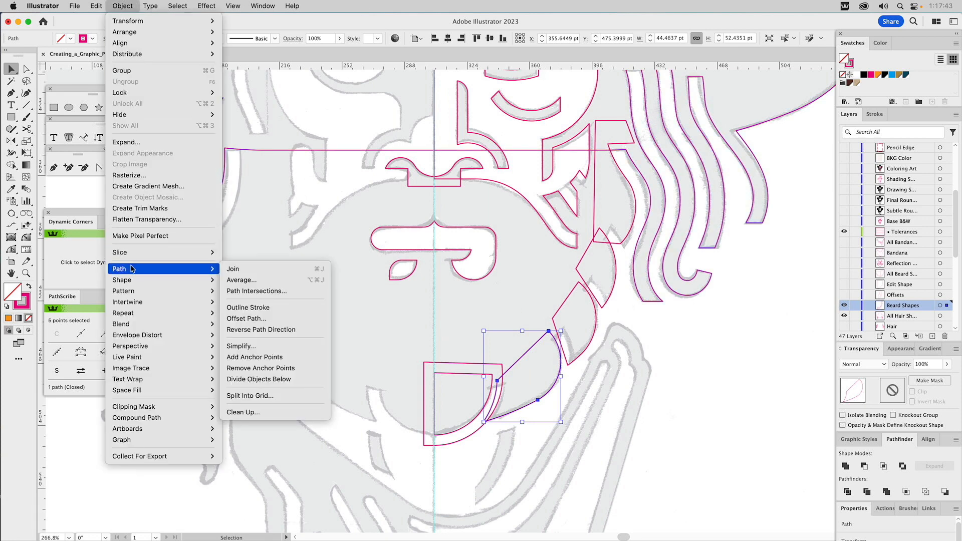
{"action": "left_click", "coordinate": [241, 319]}
{"action": "left_click", "coordinate": [764, 300]}
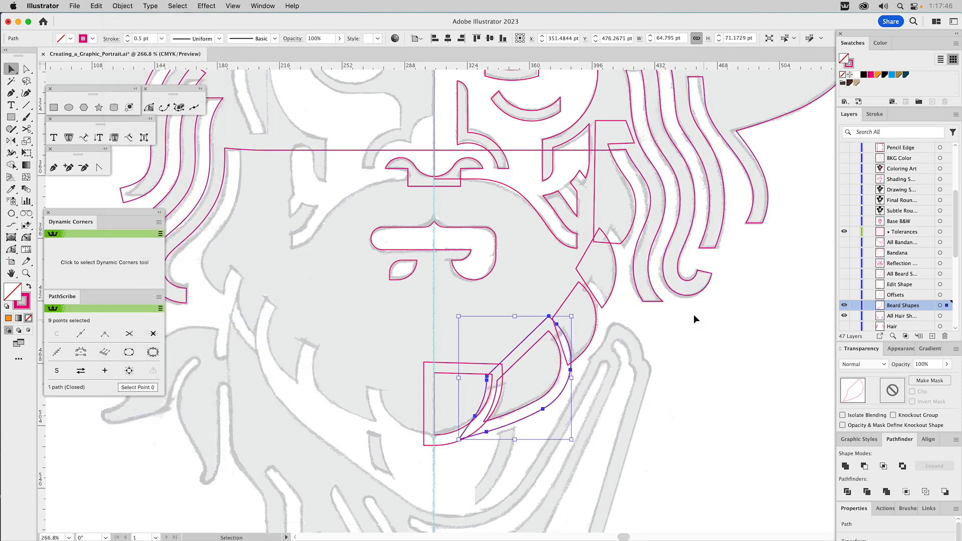
Step: Create a 6 pt Offset Path copy of the third beard shape up from the chin
{"action": "left_click", "coordinate": [596, 318]}
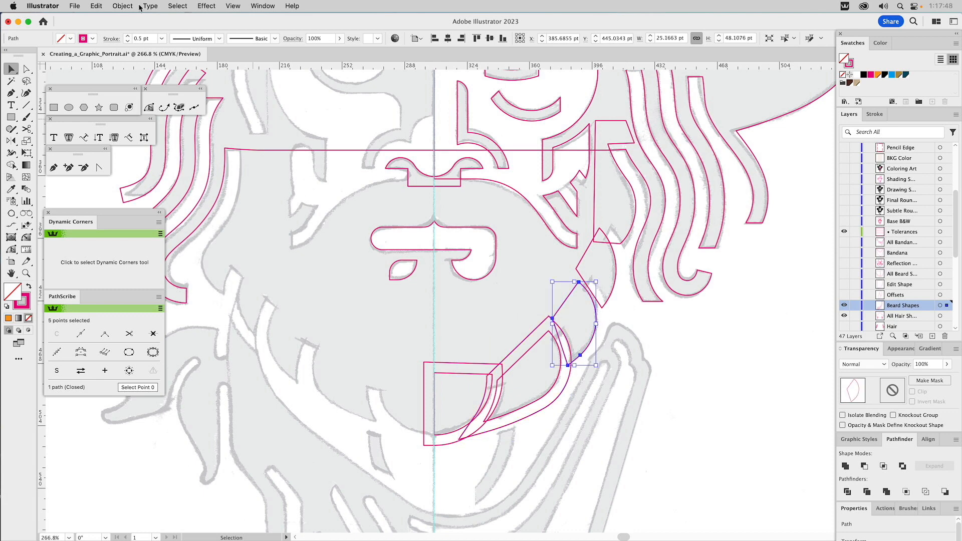
{"action": "left_click", "coordinate": [122, 6]}
{"action": "mouse_move", "coordinate": [131, 269]}
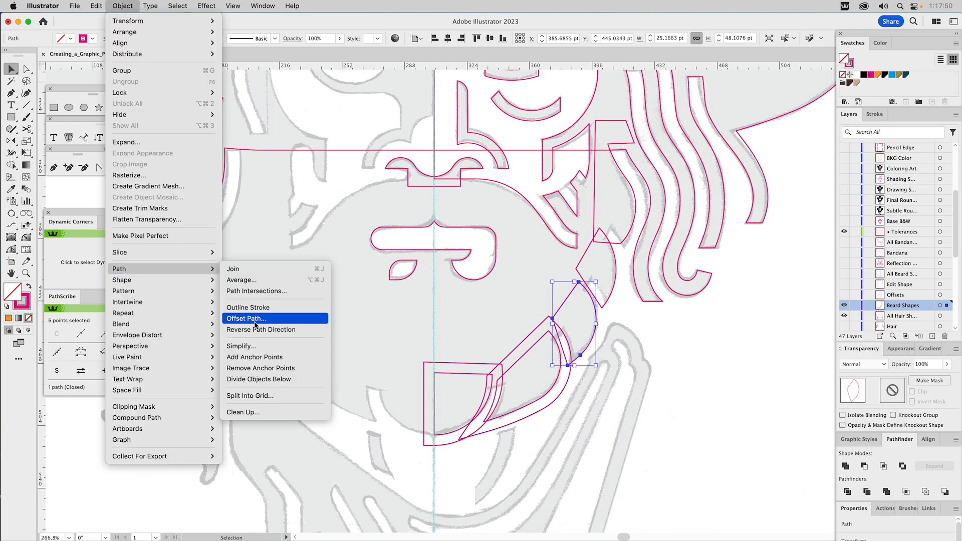
{"action": "left_click", "coordinate": [260, 318]}
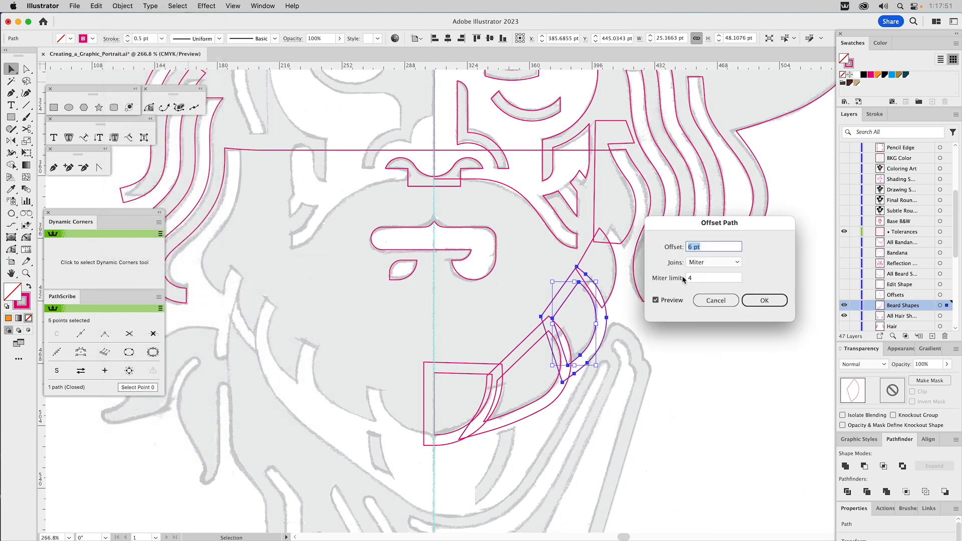
{"action": "left_click", "coordinate": [759, 305]}
Step: Fill the three 6 pt offset copies along the lower beard with the blue swatch
{"action": "left_click", "coordinate": [533, 334], "text": "shift"}
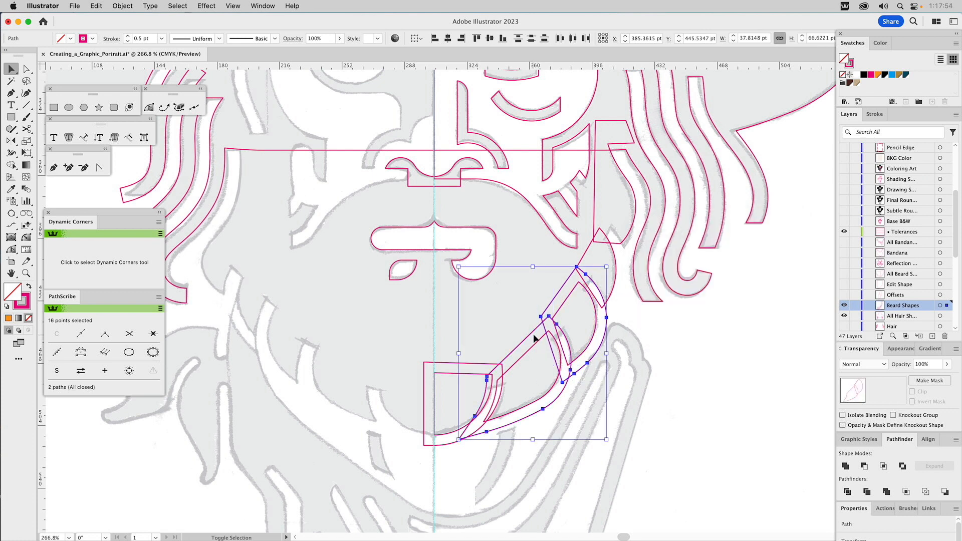
{"action": "left_click", "coordinate": [475, 363], "text": "shift"}
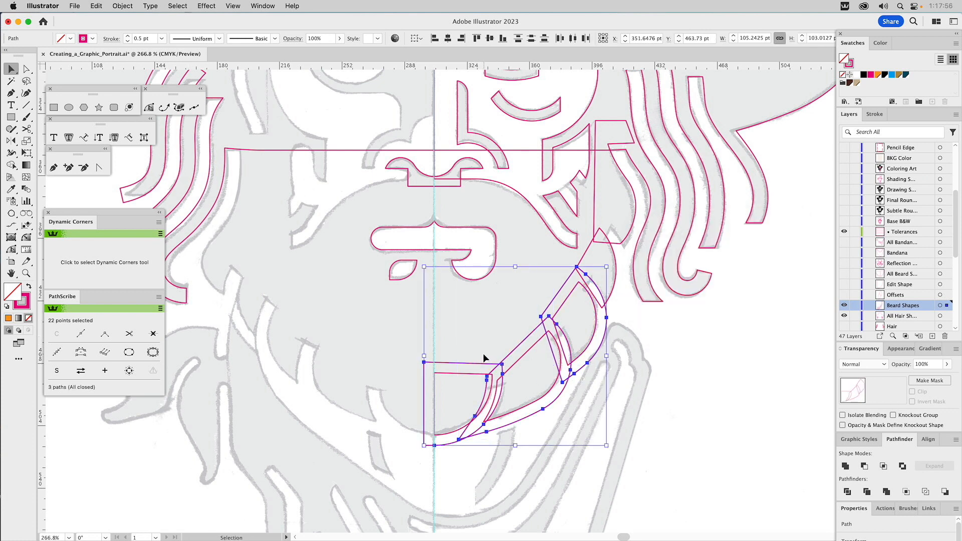
{"action": "left_click", "coordinate": [891, 74]}
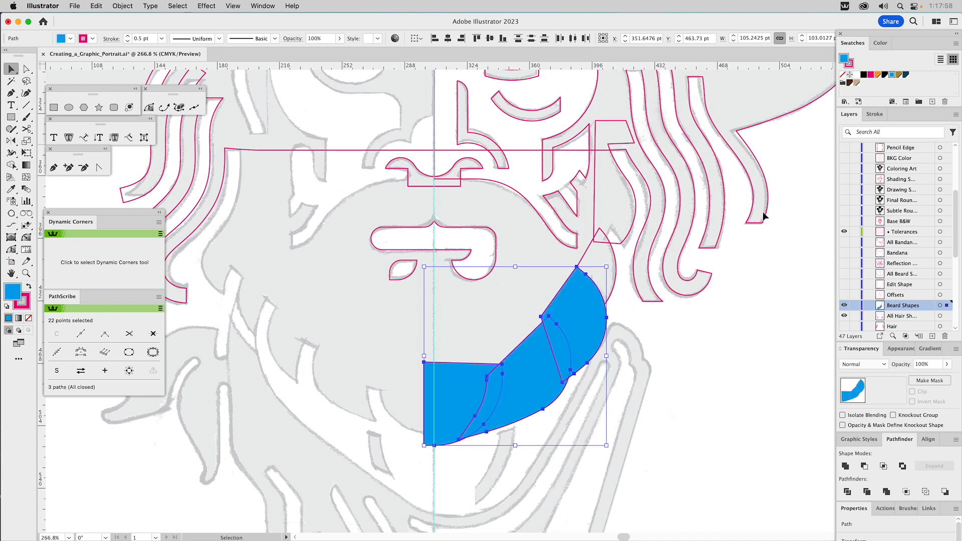
{"action": "left_click", "coordinate": [661, 335]}
Step: Subtract the upper two blue offset shapes from the beard shapes directly above them with Minus Front
{"action": "left_click", "coordinate": [585, 309]}
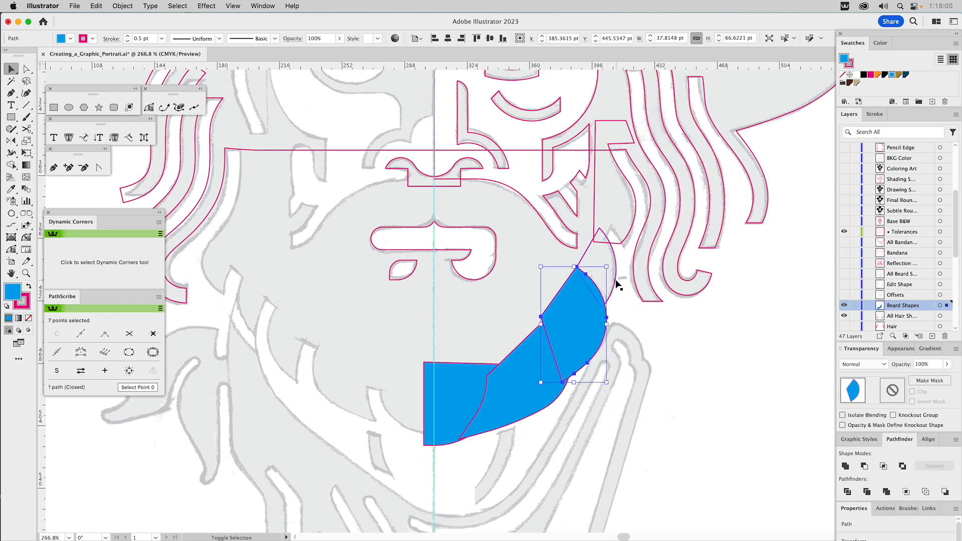
{"action": "left_click", "coordinate": [865, 467]}
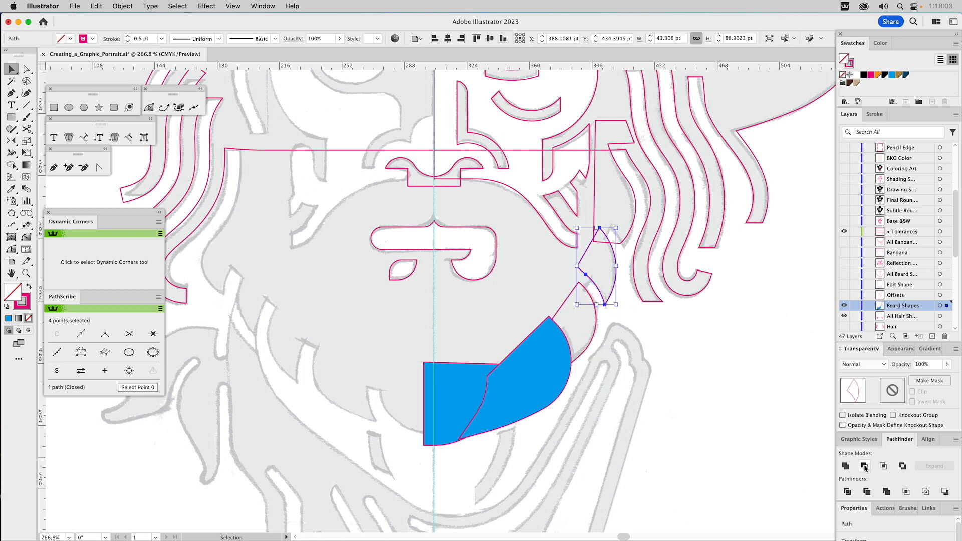
{"action": "left_click", "coordinate": [558, 356]}
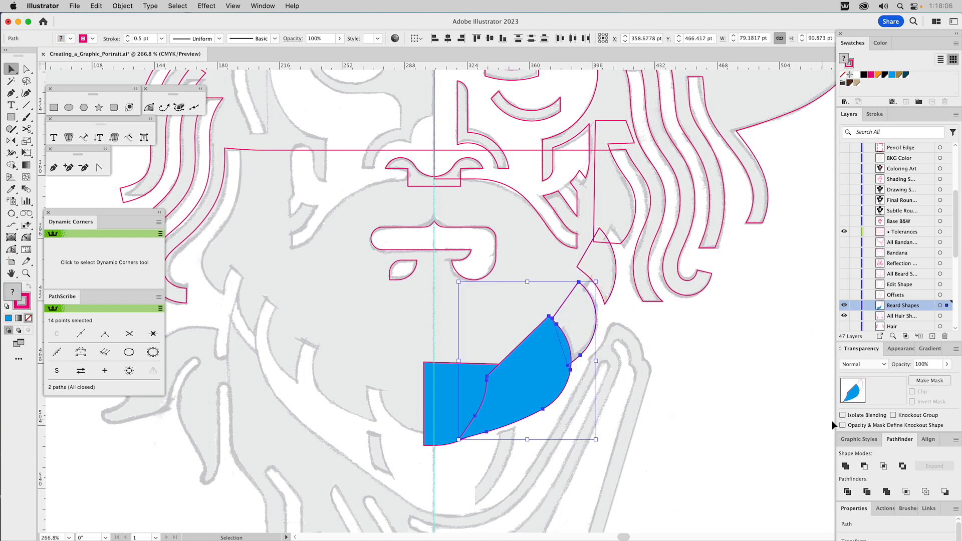
{"action": "left_click", "coordinate": [864, 467]}
Step: Subtract the blue chin offset from the beard shape beside the chin with Minus Front
{"action": "left_click", "coordinate": [485, 381]}
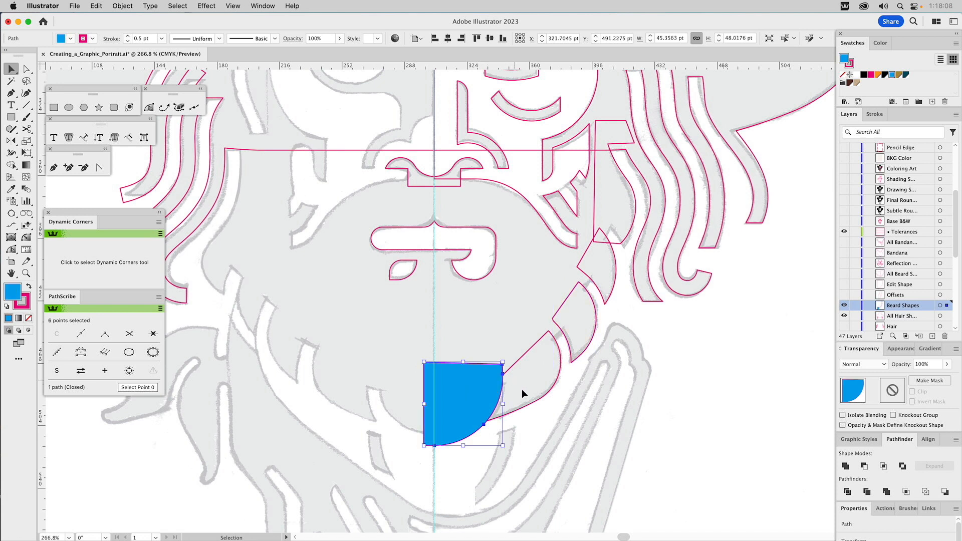
{"action": "left_click", "coordinate": [531, 401], "text": "shift"}
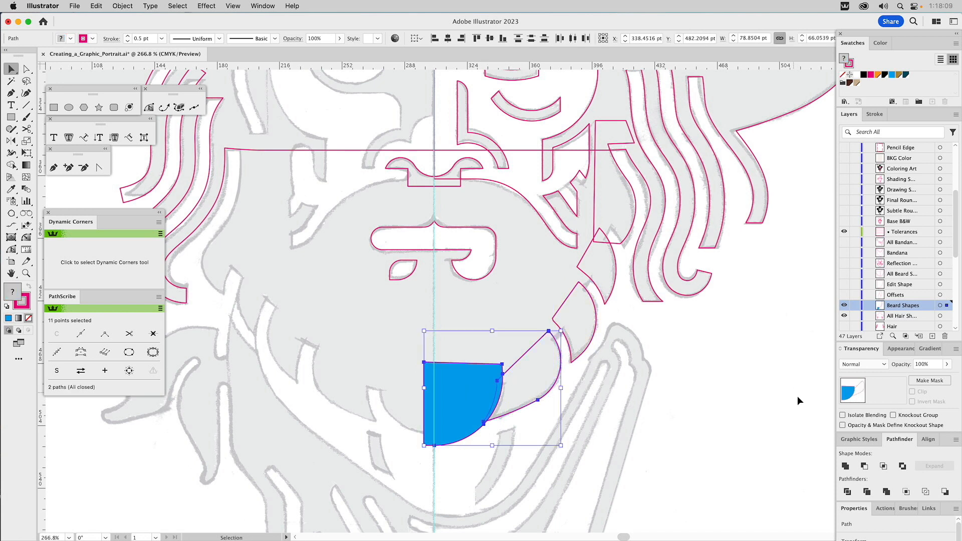
{"action": "left_click", "coordinate": [864, 466]}
{"action": "left_click", "coordinate": [490, 404]}
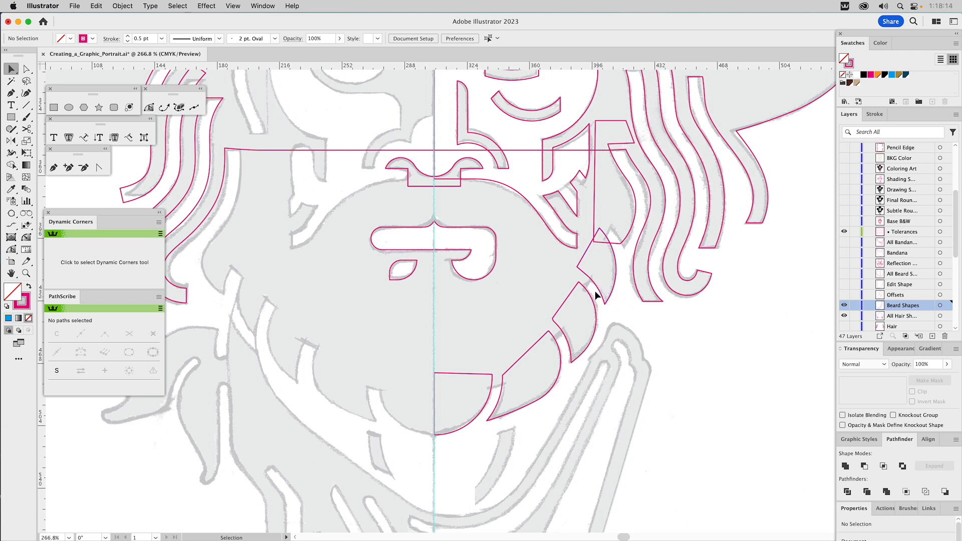
Step: Show the Offsets layer briefly to compare the offset outlines with the trimmed beard shapes
{"action": "left_click", "coordinate": [843, 295]}
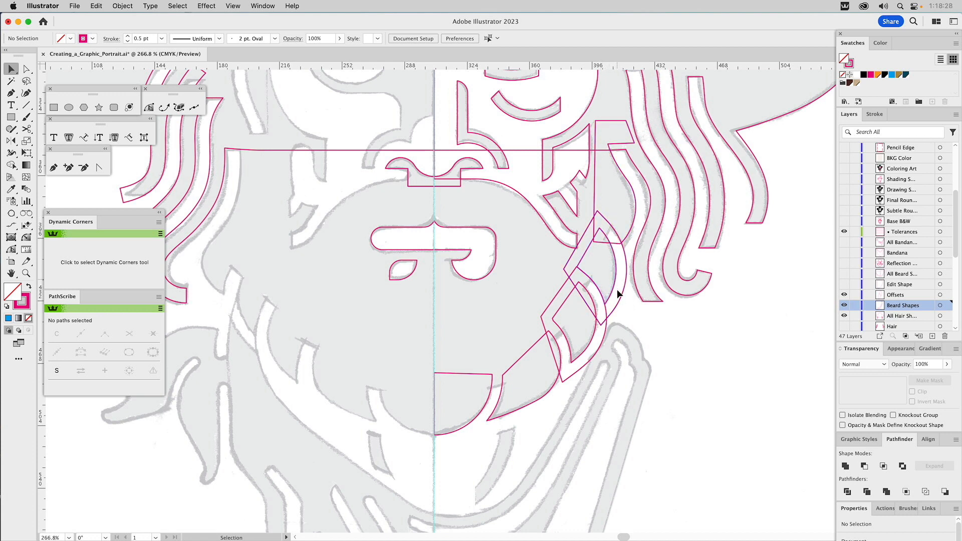
{"action": "left_click", "coordinate": [843, 304]}
{"action": "left_click", "coordinate": [845, 296]}
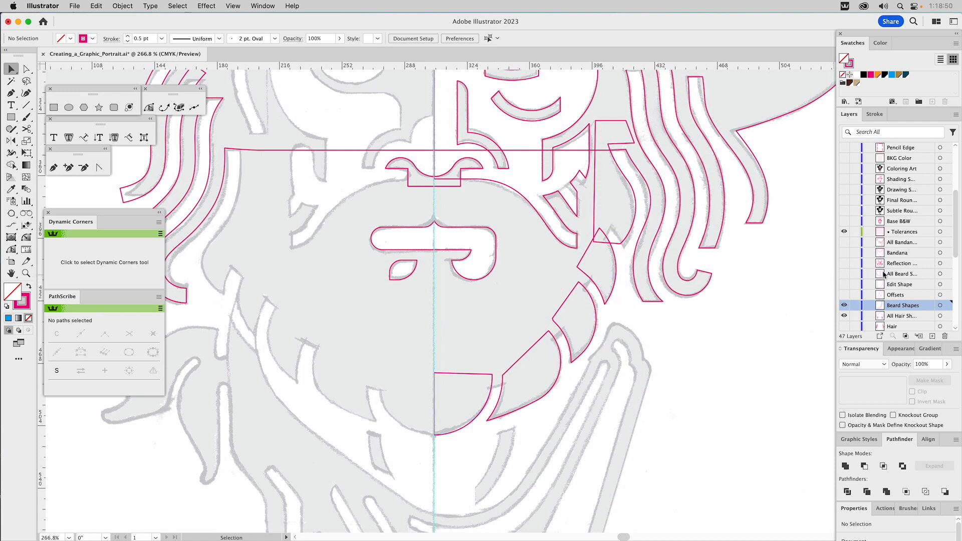
Step: Show the Edit Shape layer and unite its shape with the five beard shapes into one outline
{"action": "left_click", "coordinate": [844, 284]}
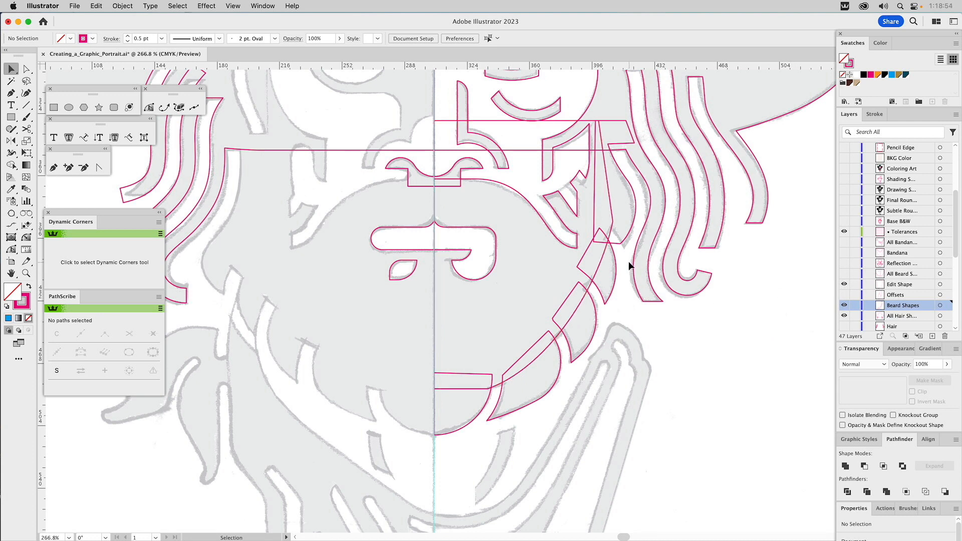
{"action": "left_click_drag", "start_coordinate": [621, 222], "coordinate": [603, 296]}
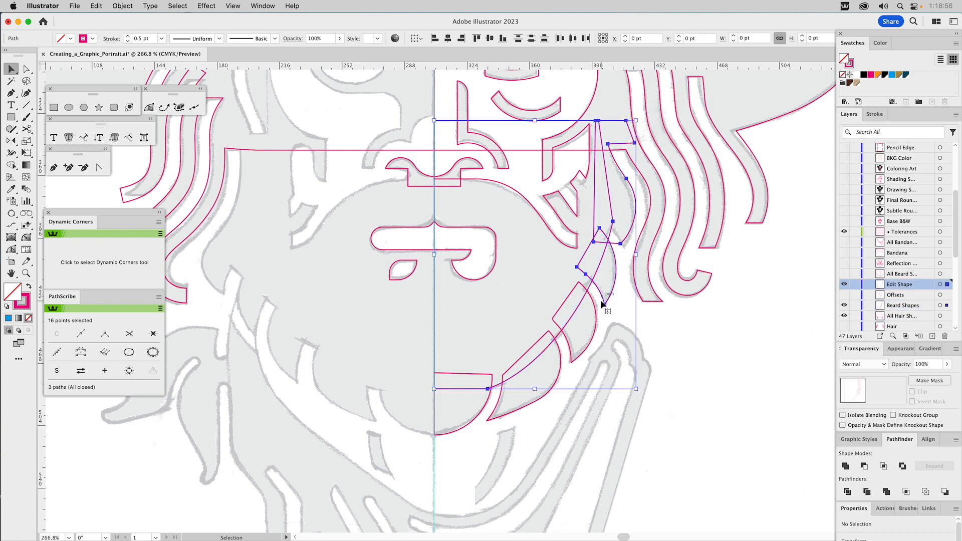
{"action": "left_click_drag", "start_coordinate": [560, 384], "coordinate": [480, 397]}
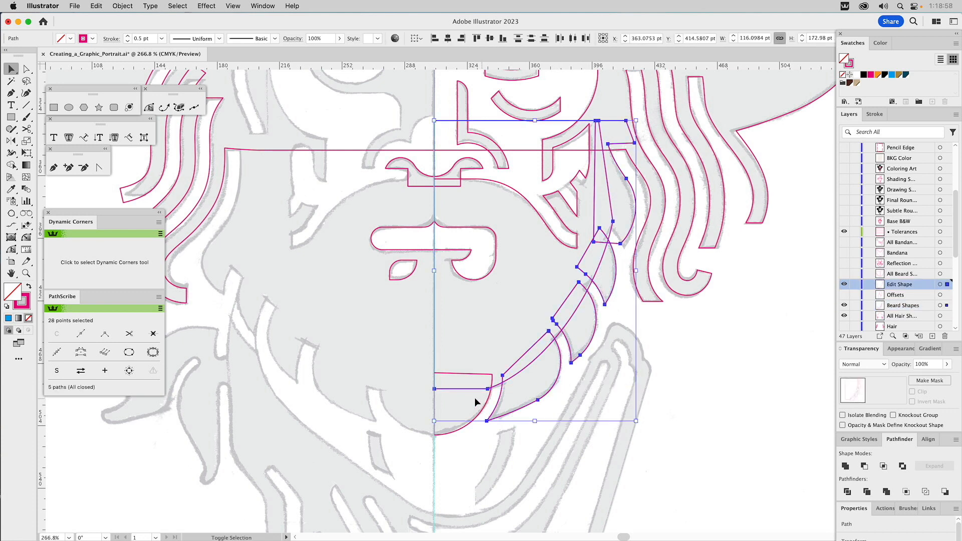
{"action": "left_click_drag", "start_coordinate": [455, 444], "coordinate": [454, 445]}
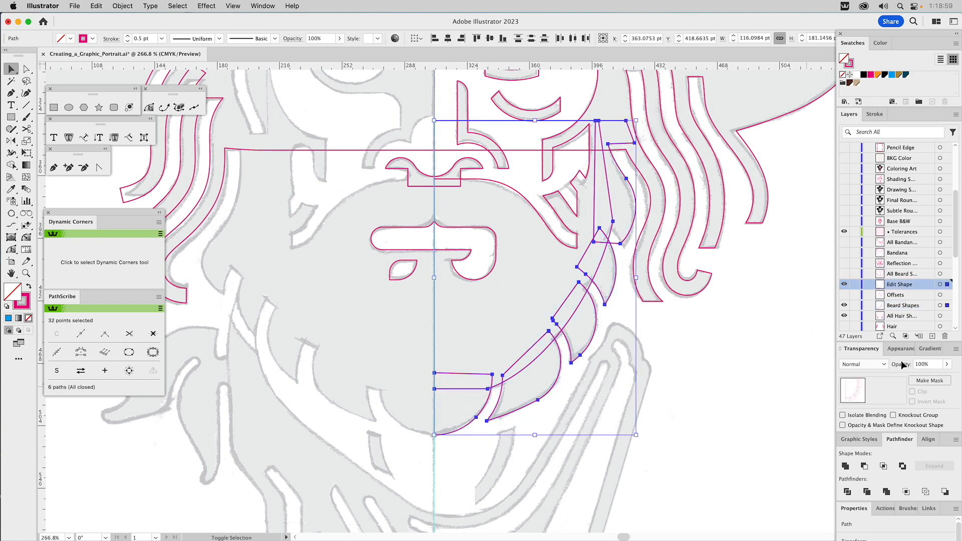
{"action": "left_click", "coordinate": [846, 466]}
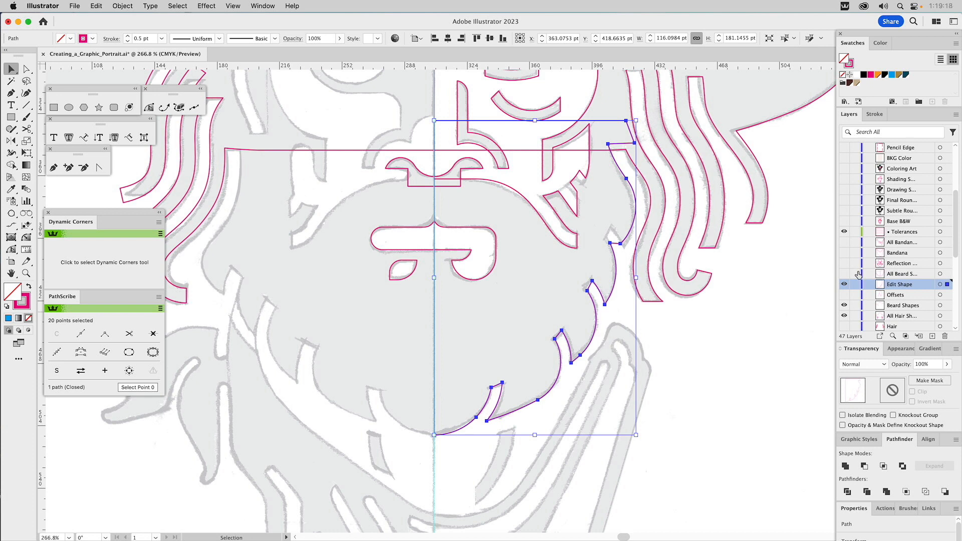
Step: Hide the Edit Shape layer, show the layer with all beard shapes, and unite its two beard halves into one shape
{"action": "left_click", "coordinate": [844, 284]}
{"action": "left_click", "coordinate": [844, 274]}
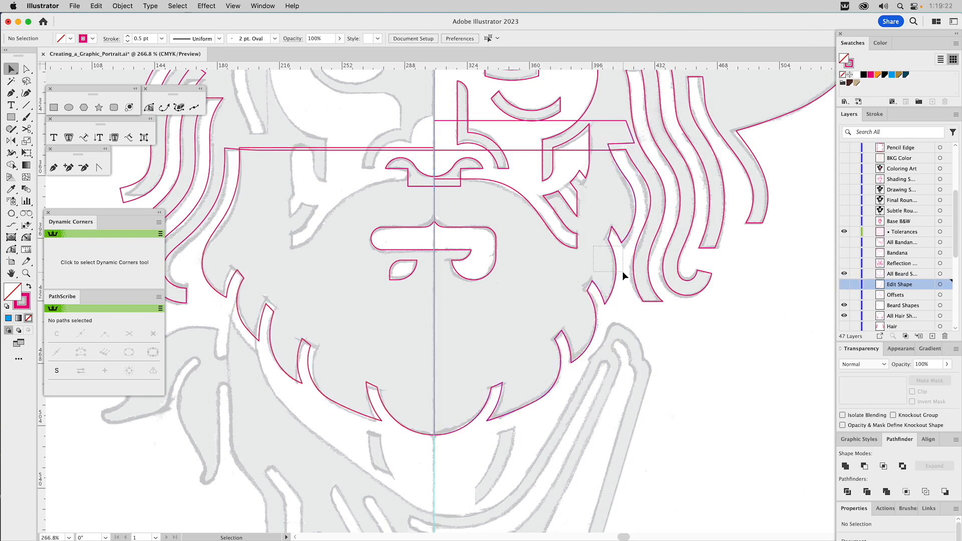
{"action": "left_click_drag", "start_coordinate": [622, 271], "coordinate": [620, 280]}
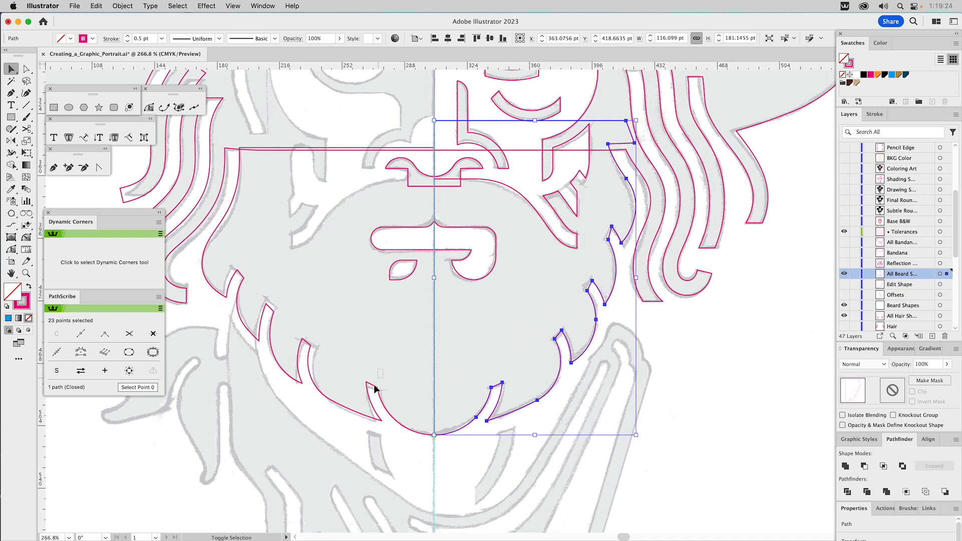
{"action": "left_click", "coordinate": [364, 396], "text": "shift"}
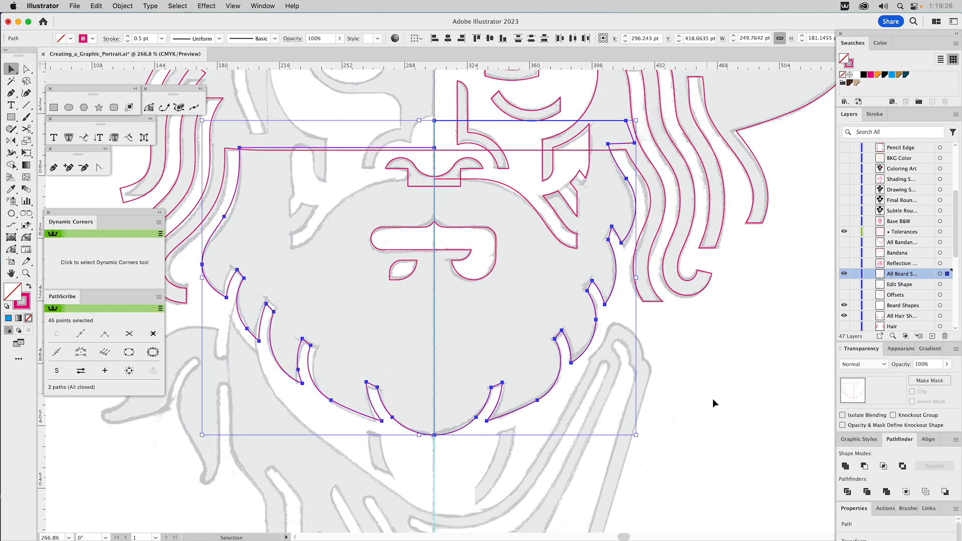
{"action": "left_click", "coordinate": [845, 466]}
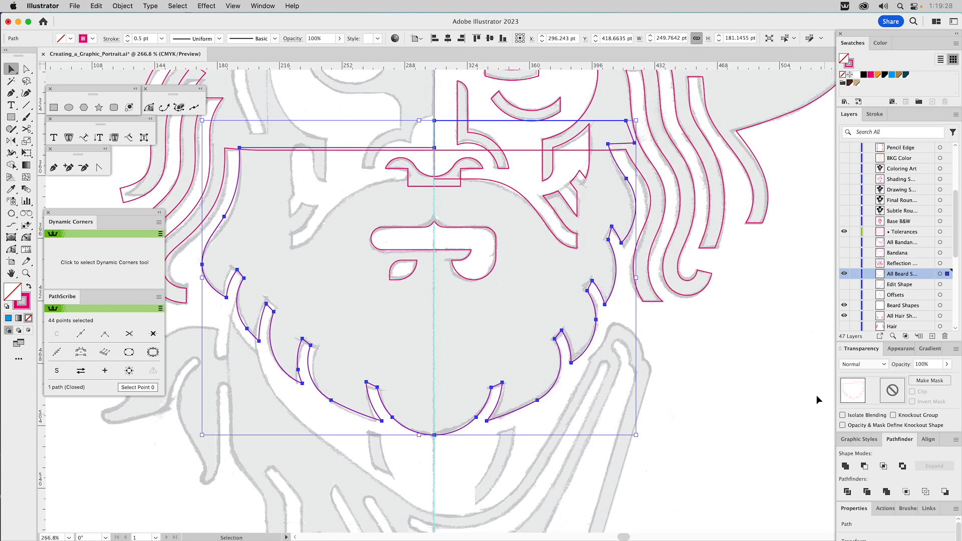
{"action": "left_click", "coordinate": [773, 263]}
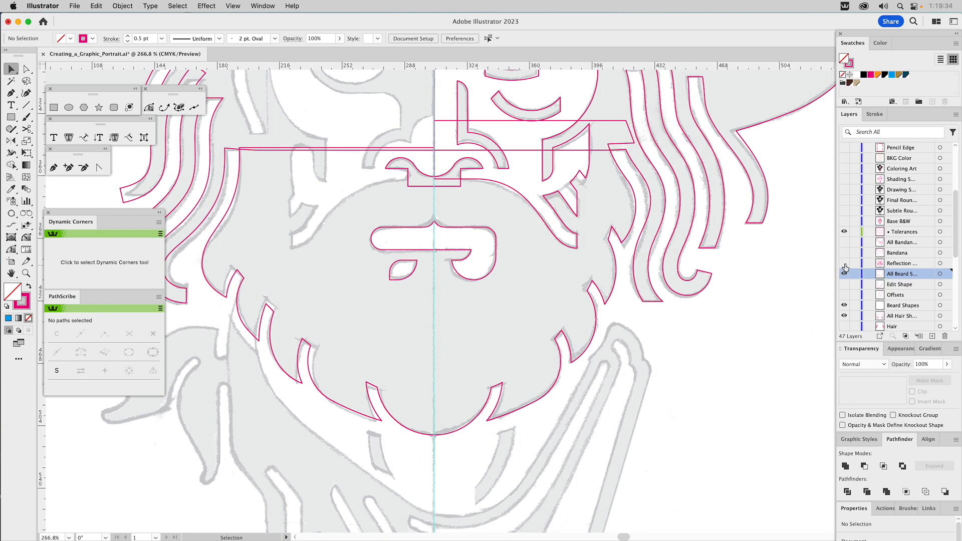
Step: Hide the beard and hair shape layers and show the Reflection layer
{"action": "key", "text": "super+0"}
{"action": "left_click_drag", "start_coordinate": [845, 318], "coordinate": [845, 242]}
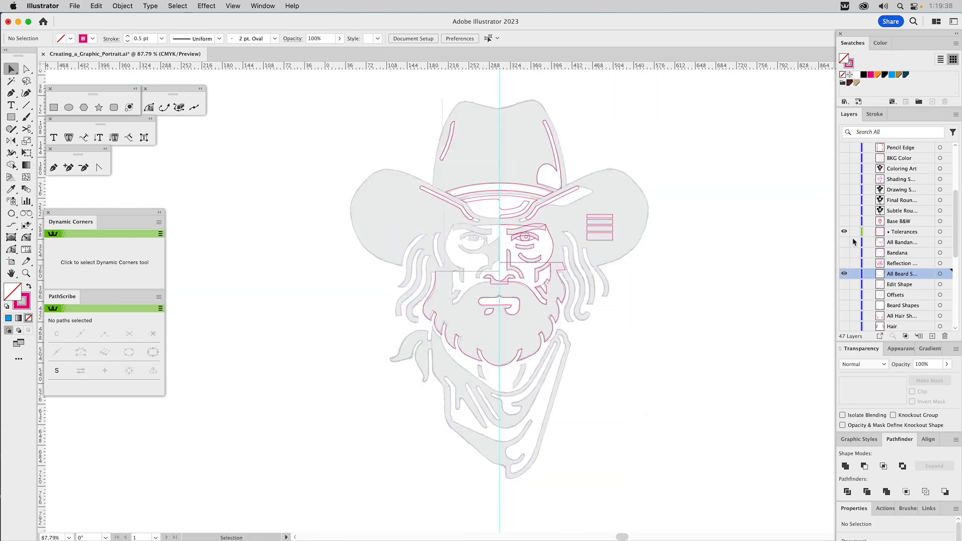
{"action": "left_click", "coordinate": [844, 272]}
{"action": "left_click", "coordinate": [844, 265]}
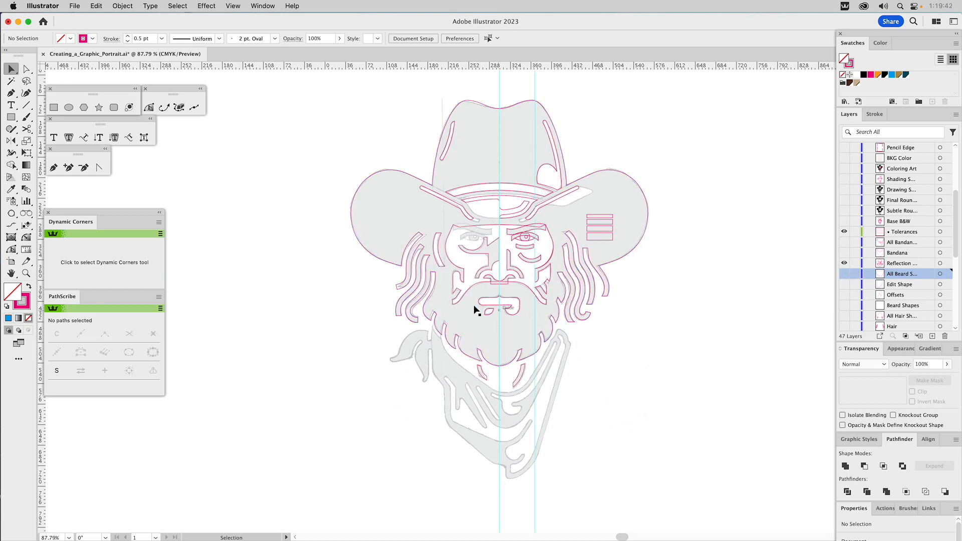
Step: Hide the layer with all hat shapes, the Edit Shape layer beneath it, and the Final Face layer
{"action": "left_click", "coordinate": [26, 273]}
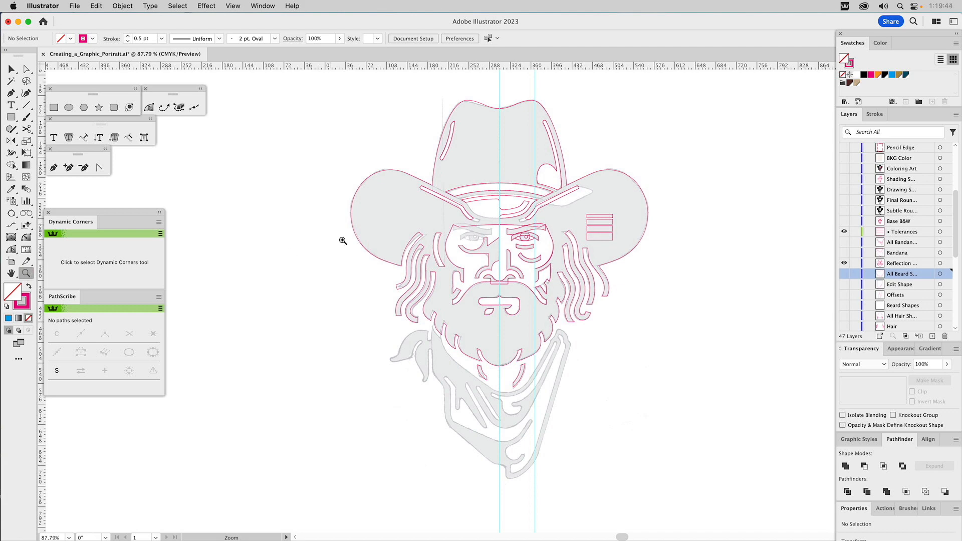
{"action": "left_click_drag", "start_coordinate": [415, 191], "coordinate": [577, 397]}
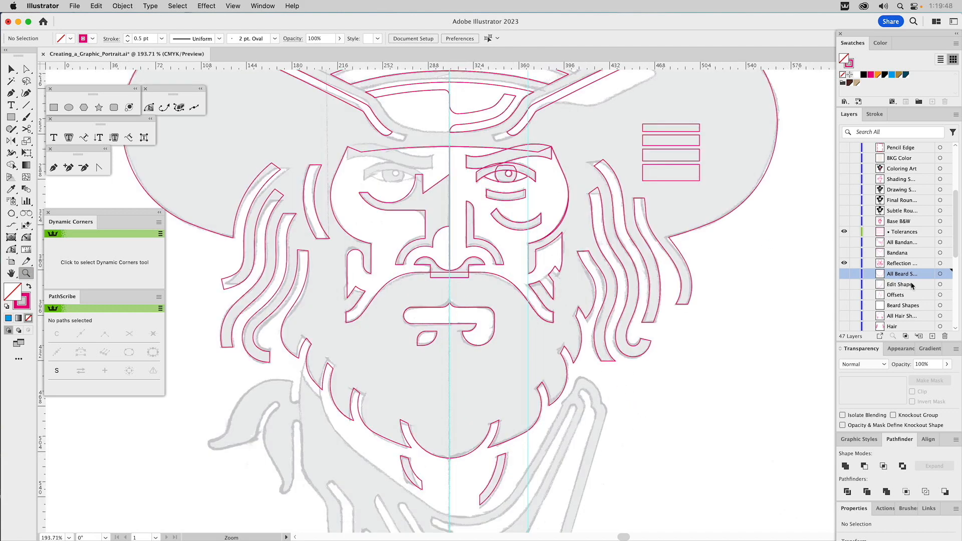
{"action": "key", "text": "v"}
{"action": "scroll", "coordinate": [892, 284], "scroll_direction": "down", "scroll_amount": 3}
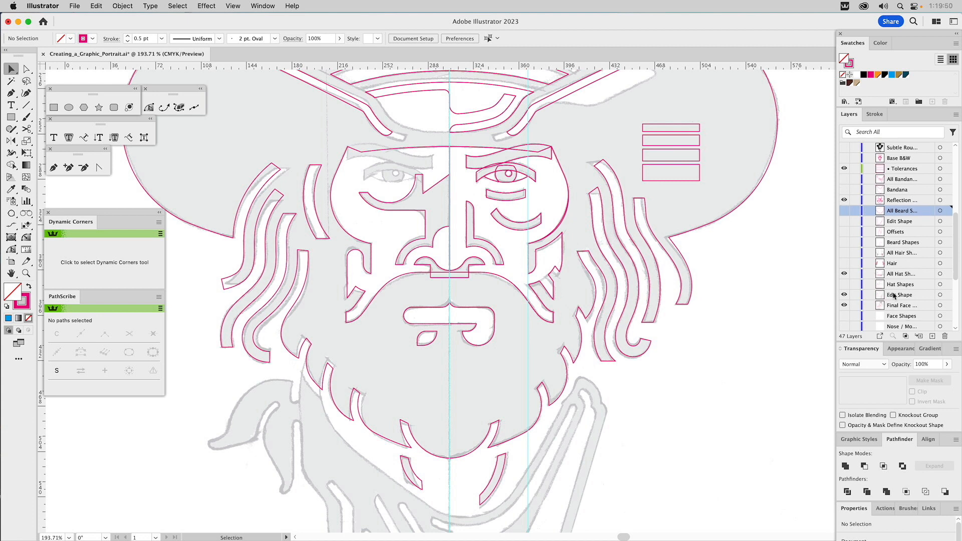
{"action": "left_click_drag", "start_coordinate": [844, 306], "coordinate": [844, 278]}
{"action": "scroll", "coordinate": [914, 290], "scroll_direction": "down", "scroll_amount": 4}
{"action": "scroll", "coordinate": [914, 290], "scroll_direction": "up", "scroll_amount": 6}
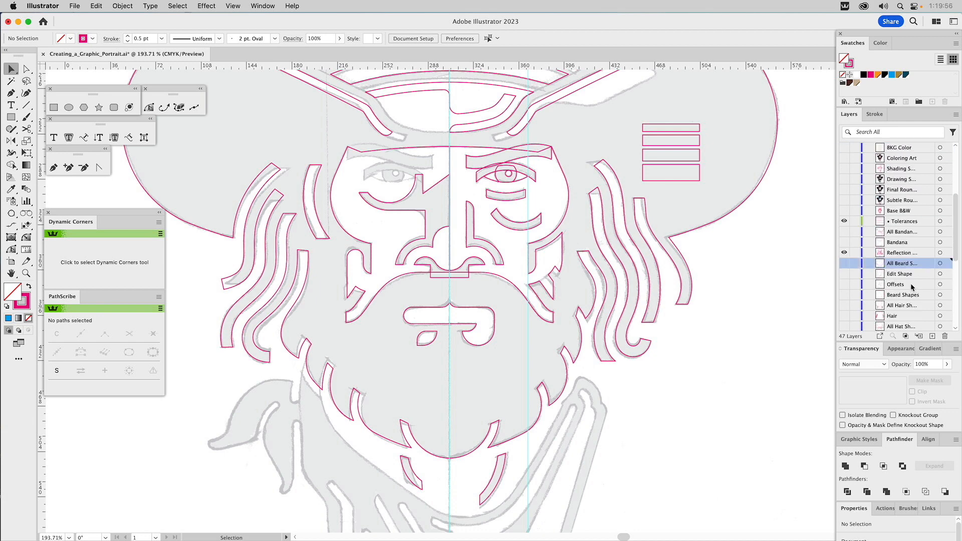
{"action": "scroll", "coordinate": [582, 181], "scroll_direction": "up", "scroll_amount": 3}
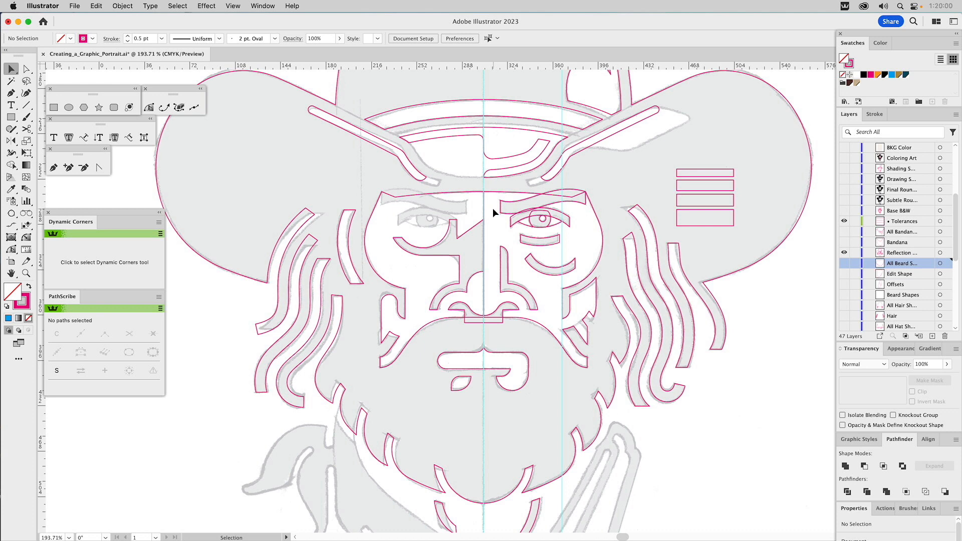
Step: Round two corners of the shadow shape running down the nose, giving the one below the eye a radius of about 10.3 pt
{"action": "left_click_drag", "start_coordinate": [494, 209], "coordinate": [561, 271]}
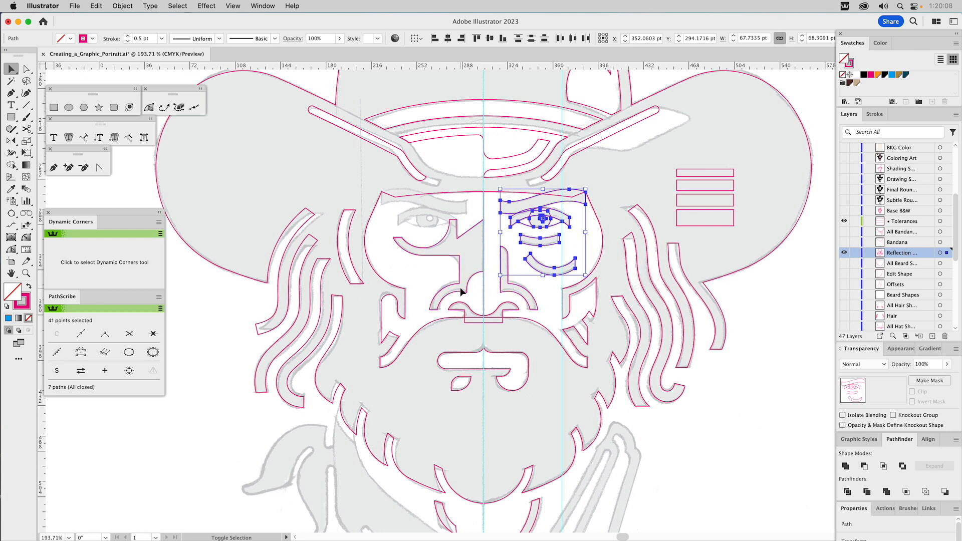
{"action": "left_click", "coordinate": [465, 244]}
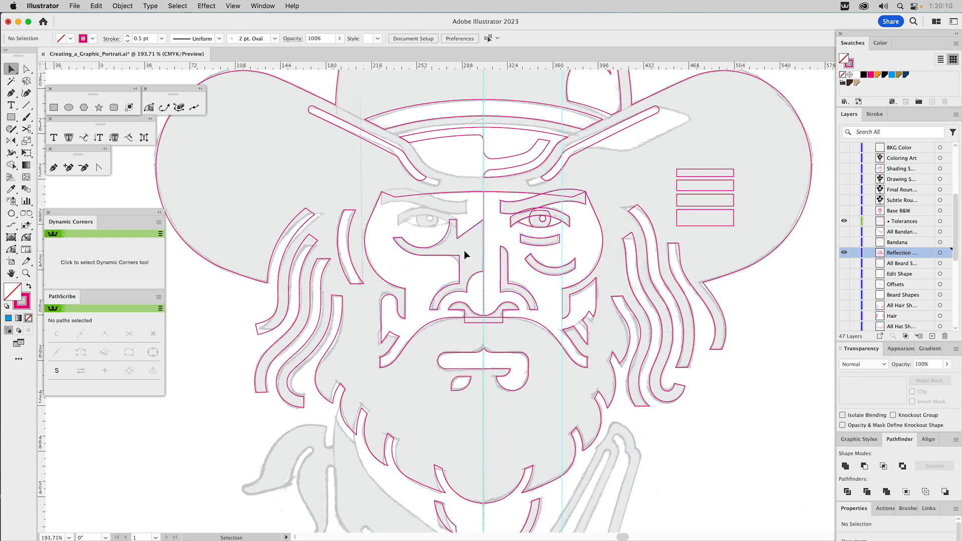
{"action": "left_click", "coordinate": [459, 261]}
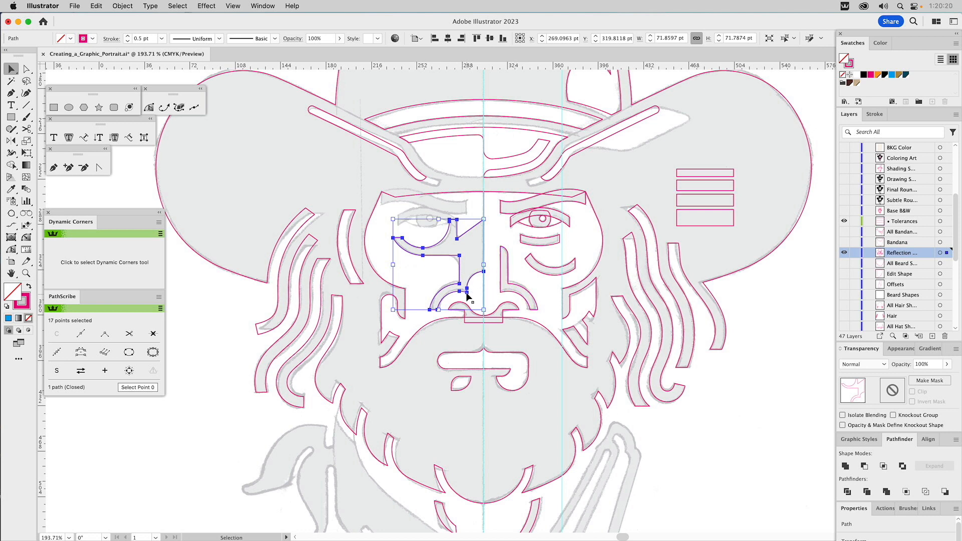
{"action": "key", "text": "a"}
{"action": "left_click", "coordinate": [463, 246]}
{"action": "left_click", "coordinate": [457, 238]}
{"action": "left_click_drag", "start_coordinate": [460, 230], "coordinate": [446, 275]}
{"action": "left_click", "coordinate": [459, 256]}
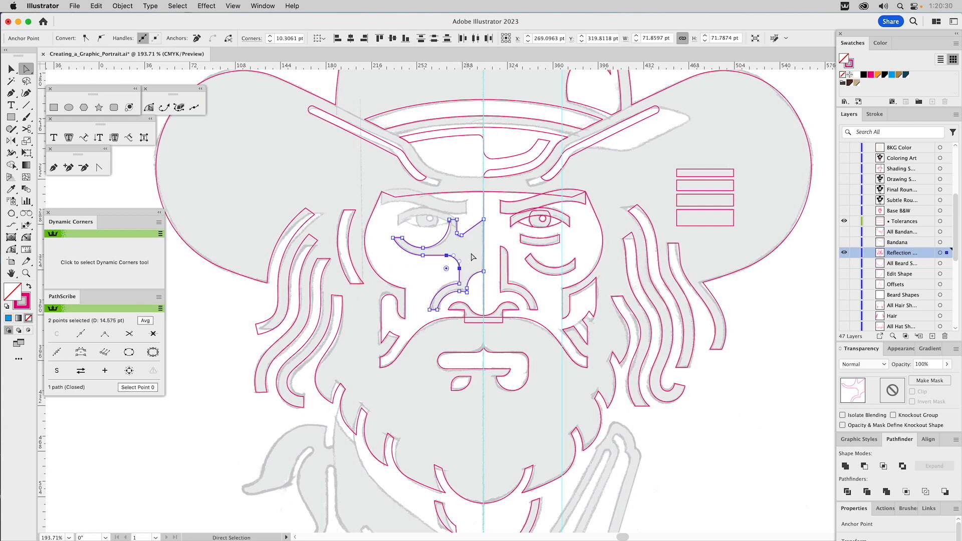
{"action": "left_click", "coordinate": [477, 248]}
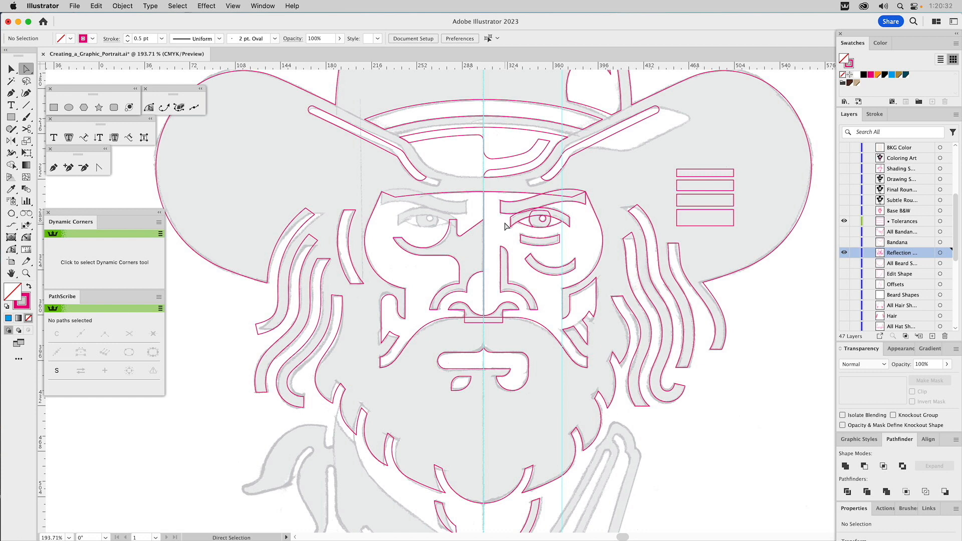
{"action": "key", "text": "v"}
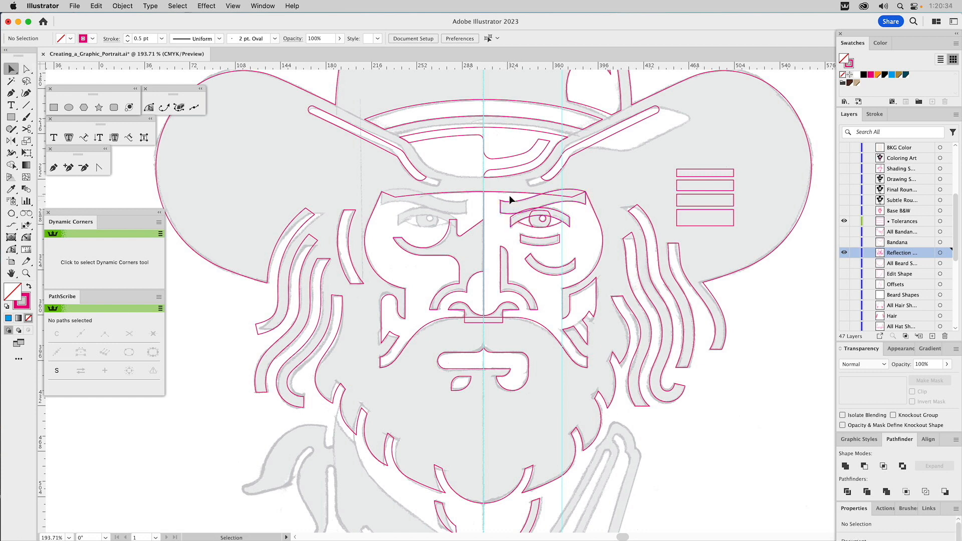
Step: Reflect a copy of the finished eyebrow and eye shapes across the face's vertical centre line
{"action": "left_click_drag", "start_coordinate": [541, 232], "coordinate": [549, 249]}
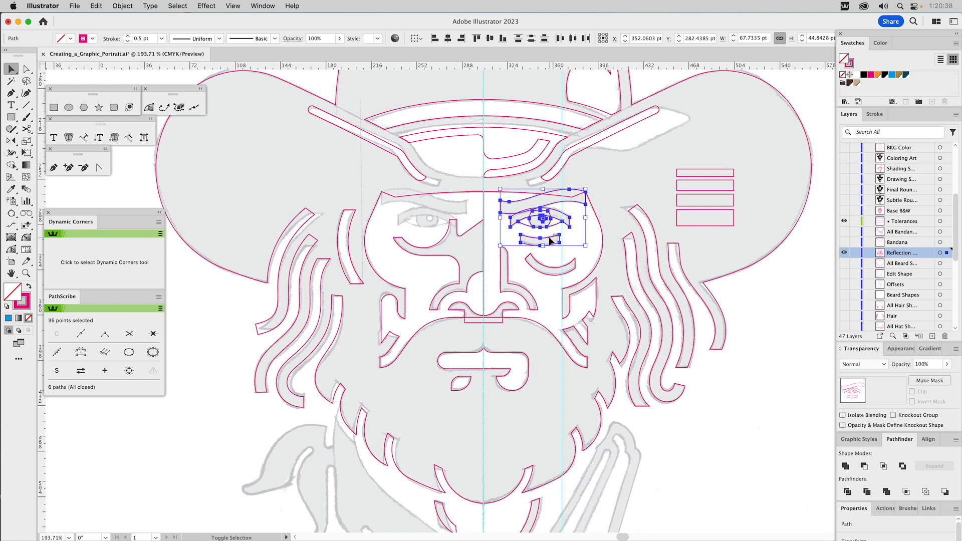
{"action": "left_click", "coordinate": [549, 242], "text": "shift"}
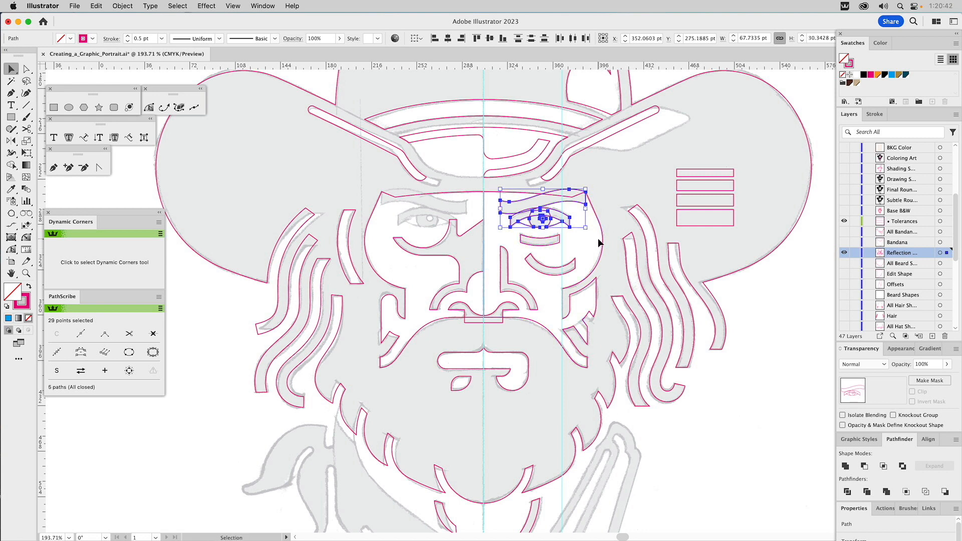
{"action": "left_click", "coordinate": [11, 141]}
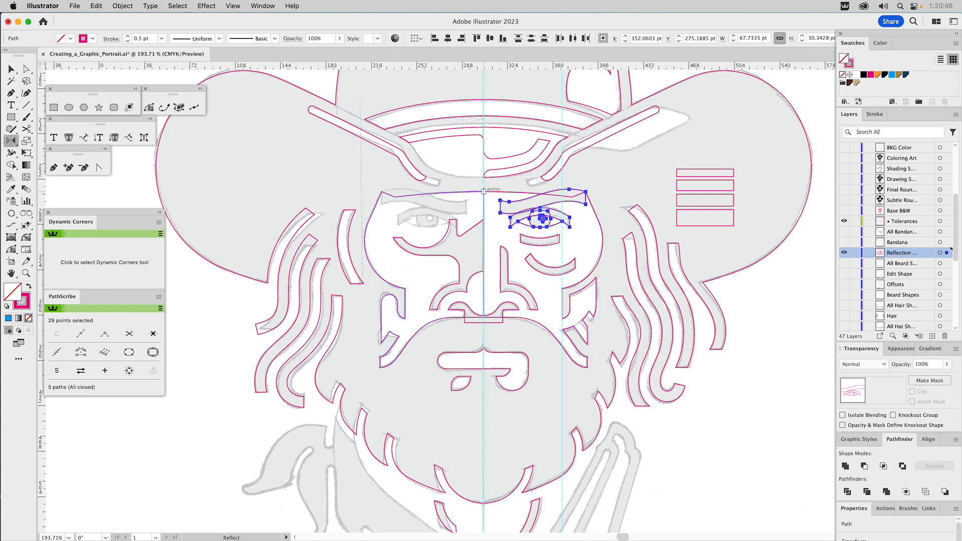
{"action": "left_click", "coordinate": [483, 191]}
{"action": "left_click_drag", "start_coordinate": [488, 212], "coordinate": [483, 239]}
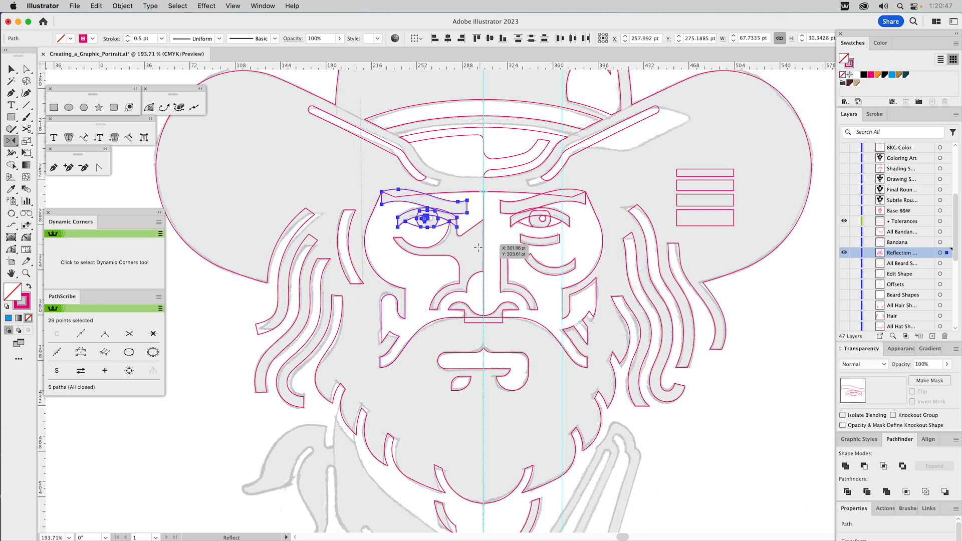
{"action": "key", "text": "v"}
{"action": "left_click", "coordinate": [462, 251]}
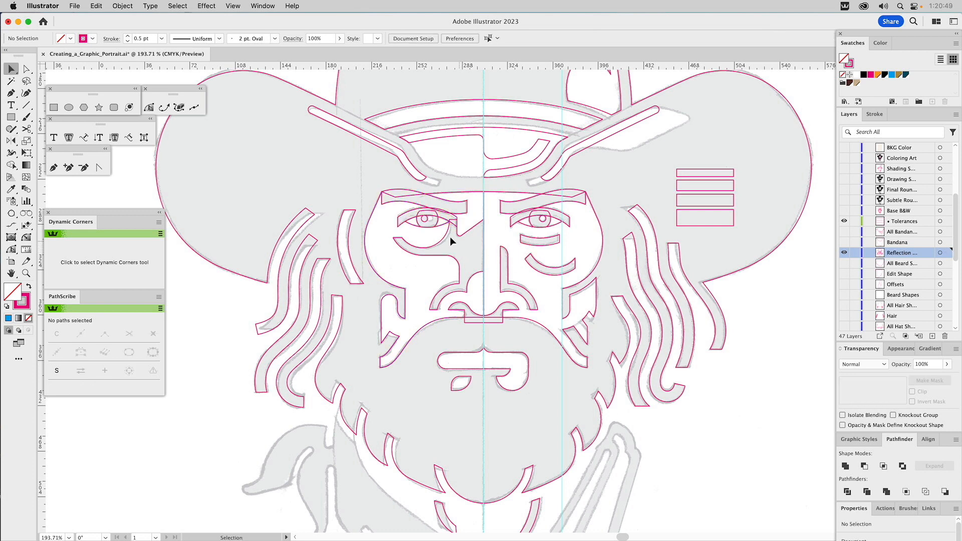
Step: Reflect the small highlight circle in the copied eye across the vertical centre of its iris
{"action": "left_click", "coordinate": [425, 219]}
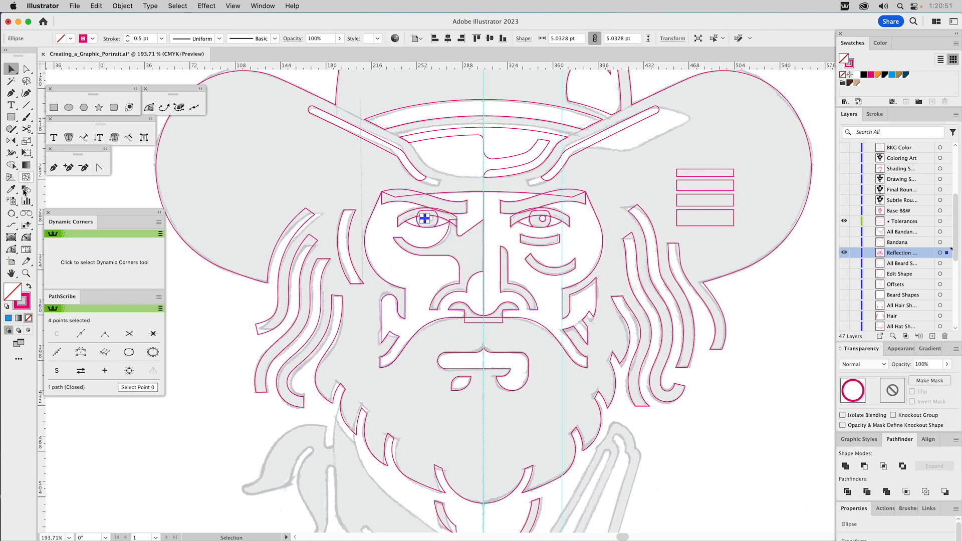
{"action": "left_click", "coordinate": [25, 274]}
{"action": "left_click_drag", "start_coordinate": [380, 198], "coordinate": [456, 271]}
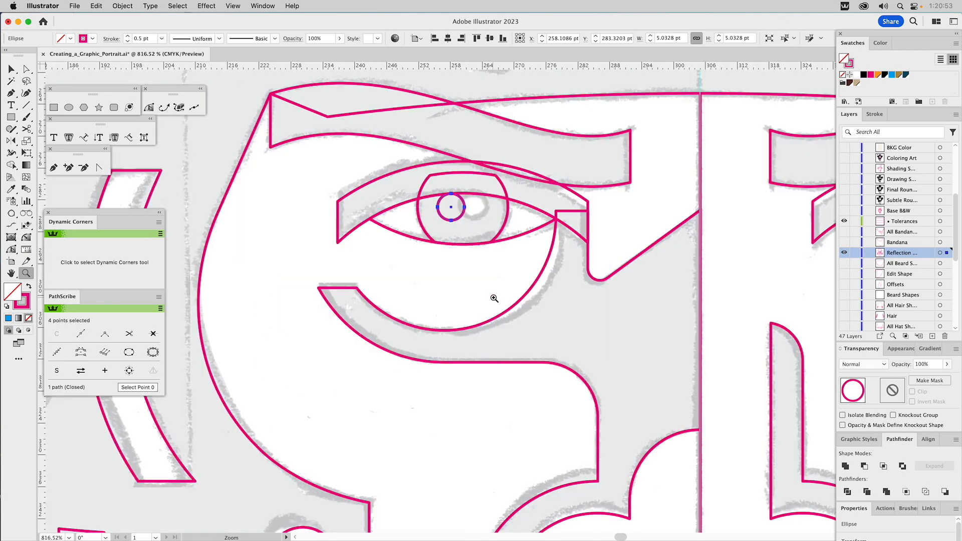
{"action": "key", "text": "o"}
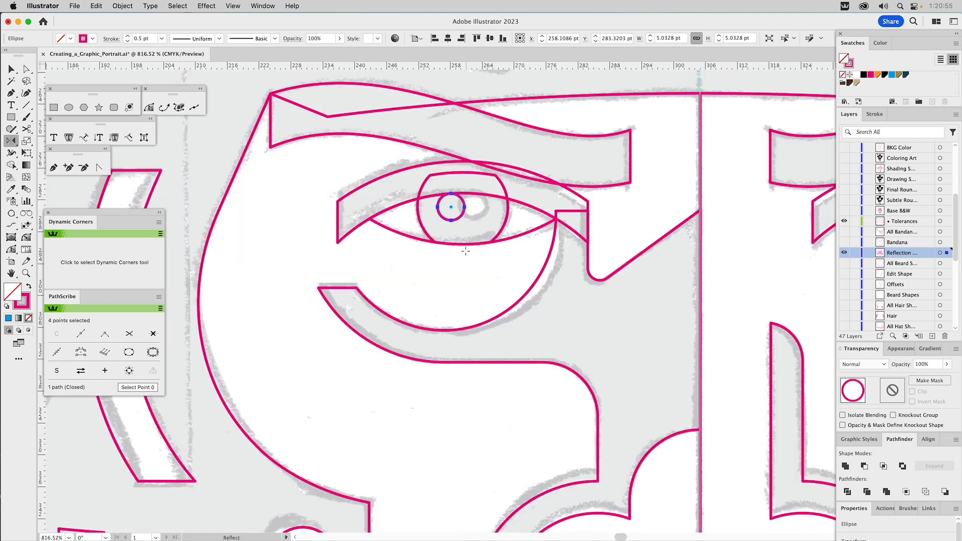
{"action": "left_click", "coordinate": [461, 244]}
{"action": "left_click_drag", "start_coordinate": [462, 260], "coordinate": [461, 276]}
{"action": "key", "text": "v"}
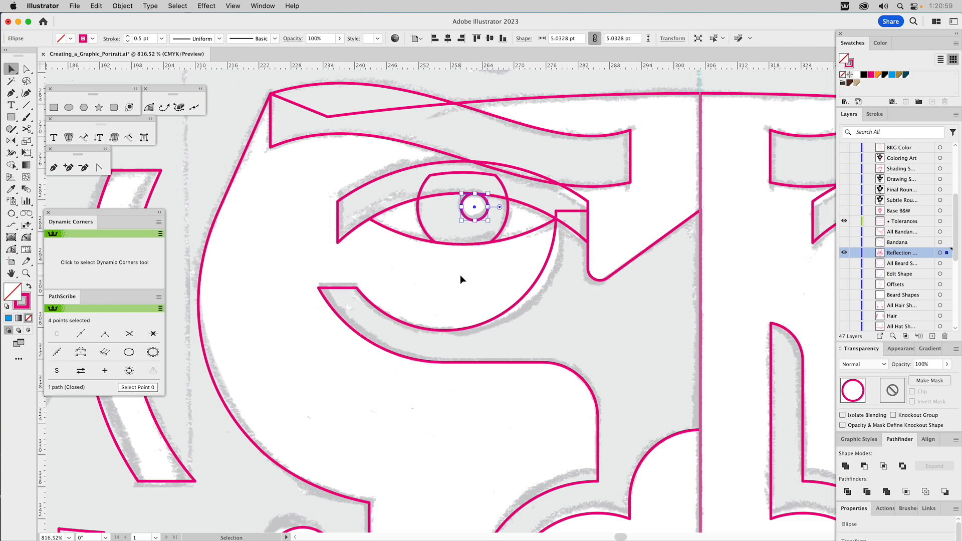
{"action": "left_click", "coordinate": [460, 274]}
Step: Examine the whole face with both eyes in place against the dimmed sketch
{"action": "left_click", "coordinate": [26, 273]}
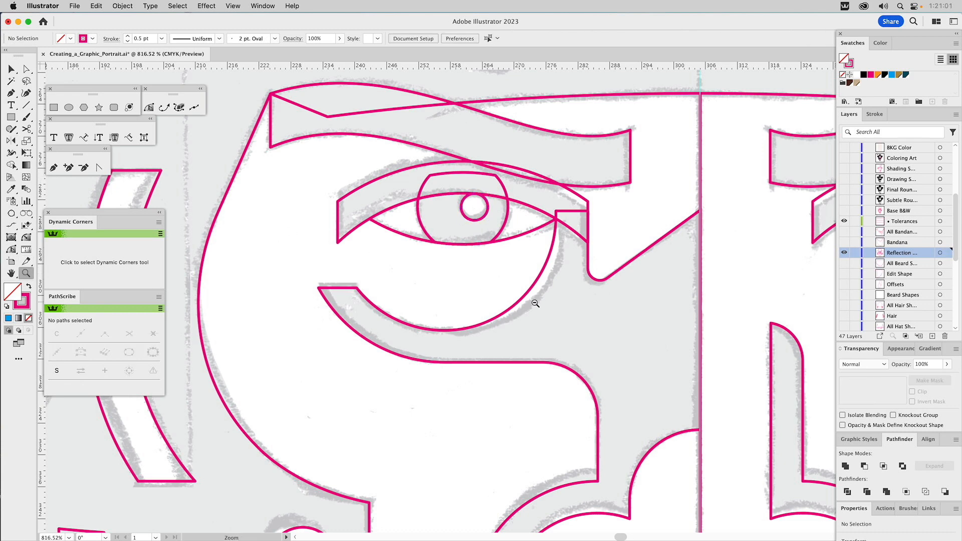
{"action": "left_click", "coordinate": [561, 308], "text": "alt"}
{"action": "left_click", "coordinate": [561, 308], "text": "alt"}
{"action": "left_click", "coordinate": [561, 308], "text": "alt"}
{"action": "left_click", "coordinate": [561, 308], "text": "alt"}
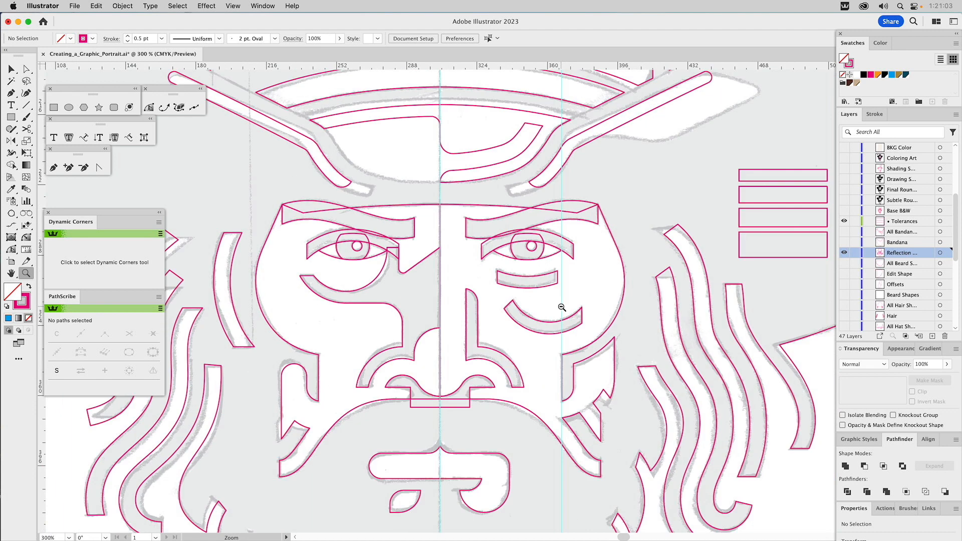
{"action": "left_click", "coordinate": [561, 308], "text": "alt"}
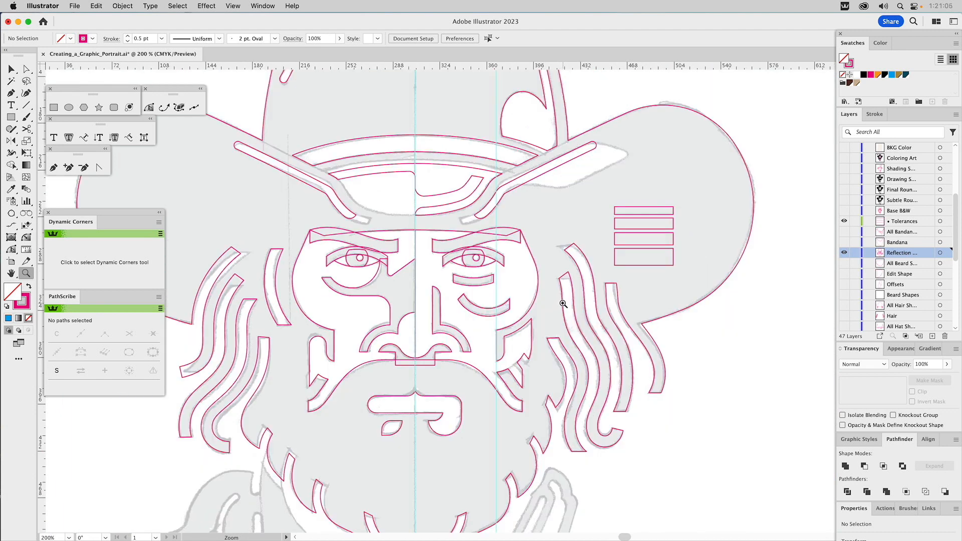
{"action": "left_click_drag", "start_coordinate": [393, 311], "coordinate": [467, 250]}
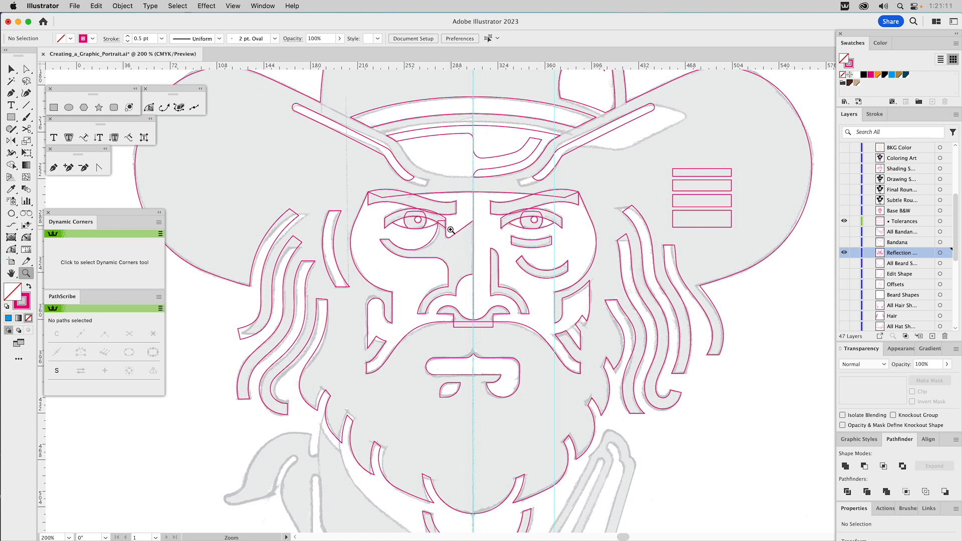
{"action": "key", "text": "v"}
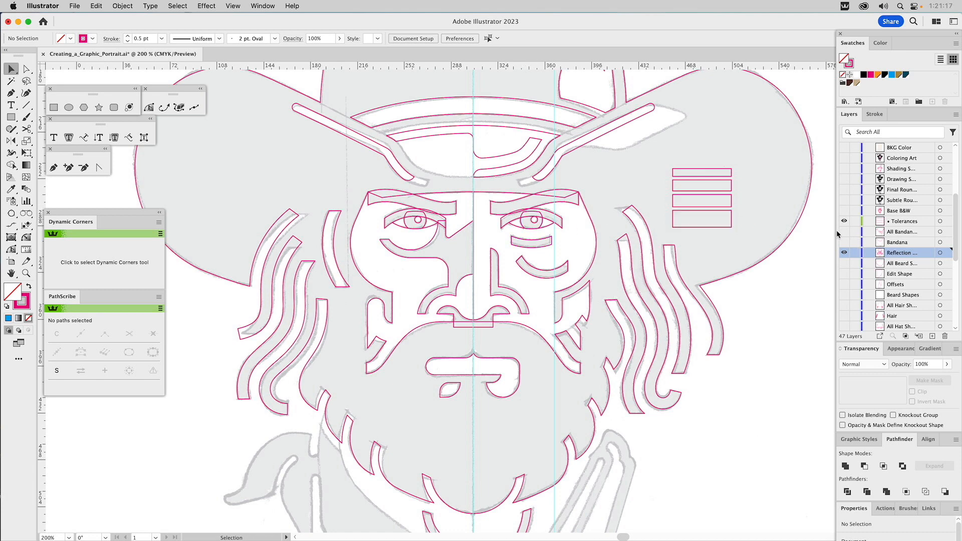
Step: Show the Bandana layer and the layer with all bandana shapes over the full portrait
{"action": "key", "text": "super+0"}
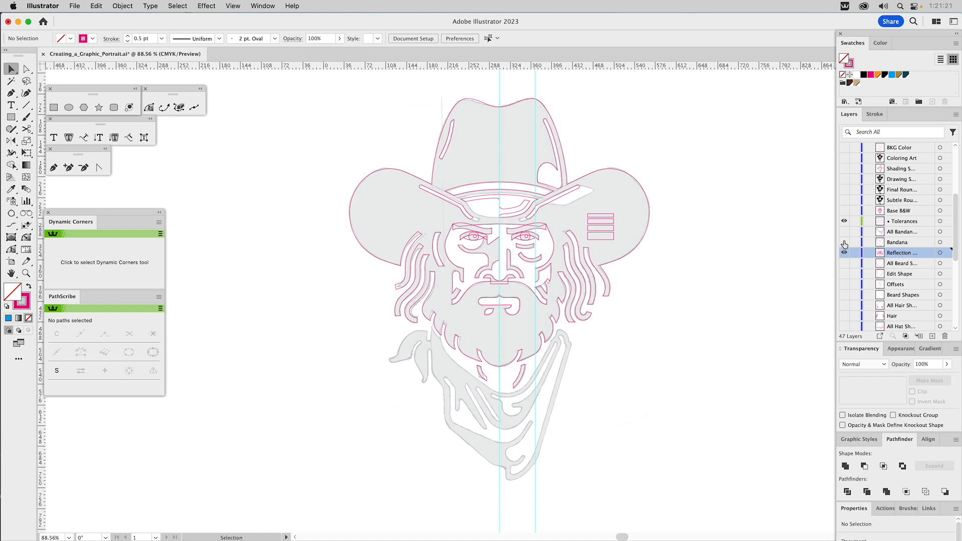
{"action": "left_click", "coordinate": [844, 242]}
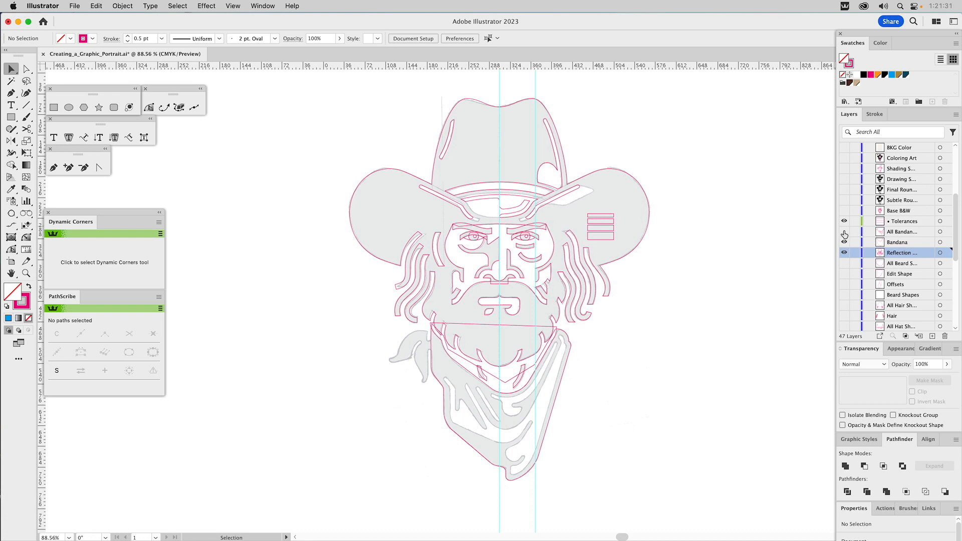
{"action": "left_click_drag", "start_coordinate": [844, 241], "coordinate": [844, 233]}
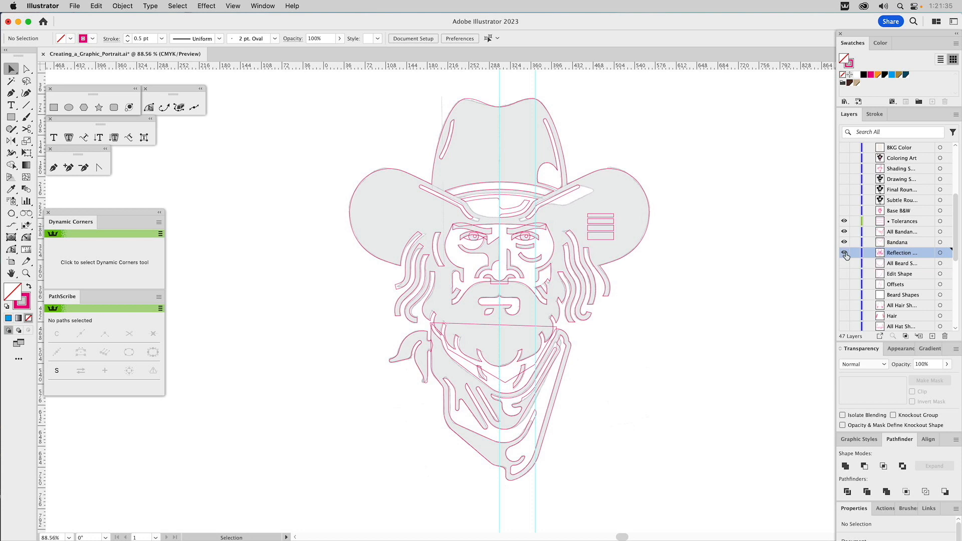
Step: Hide the bandana and reflection layers and the remaining vertical guide, and show the Base B&W layer
{"action": "left_click_drag", "start_coordinate": [844, 252], "coordinate": [843, 232]}
{"action": "left_click", "coordinate": [844, 211]}
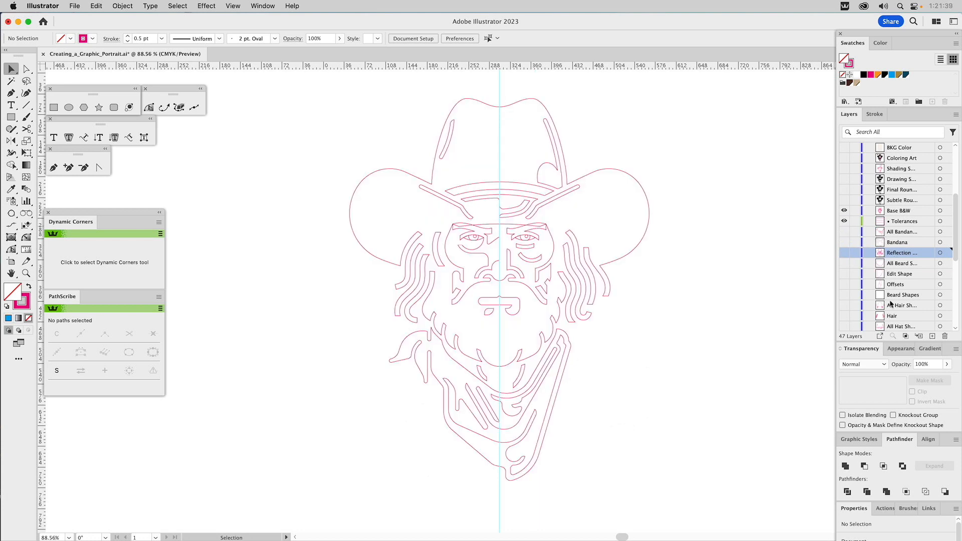
{"action": "scroll", "coordinate": [890, 293], "scroll_direction": "down", "scroll_amount": 5}
{"action": "left_click", "coordinate": [842, 241]}
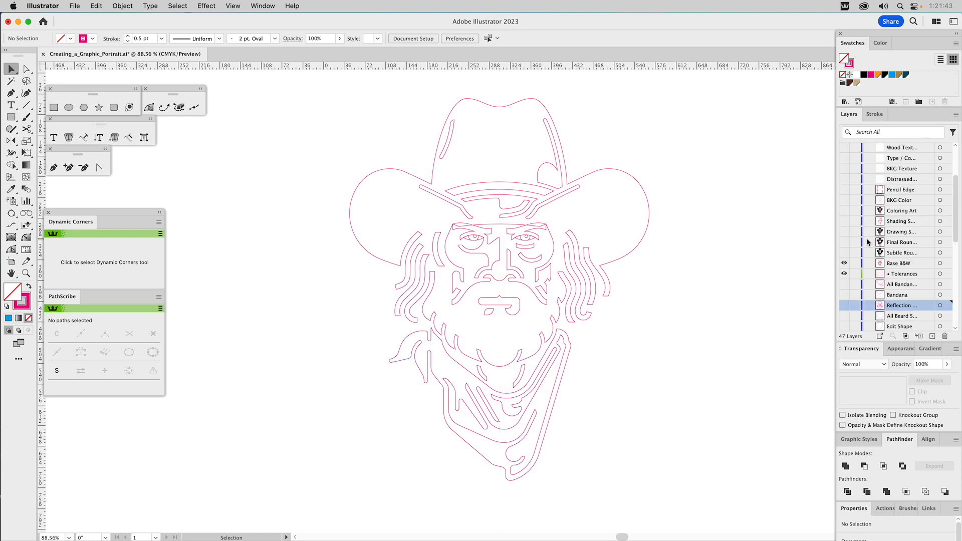
{"action": "scroll", "coordinate": [867, 239], "scroll_direction": "up", "scroll_amount": 5}
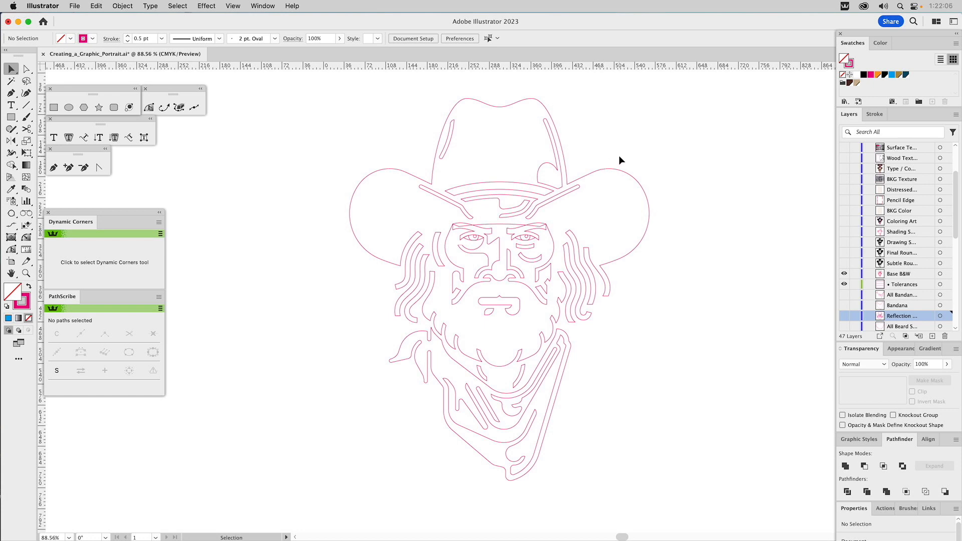
Step: Give the main silhouette of hat, hair, beard and bandana a black fill and no stroke
{"action": "left_click_drag", "start_coordinate": [637, 155], "coordinate": [609, 191]}
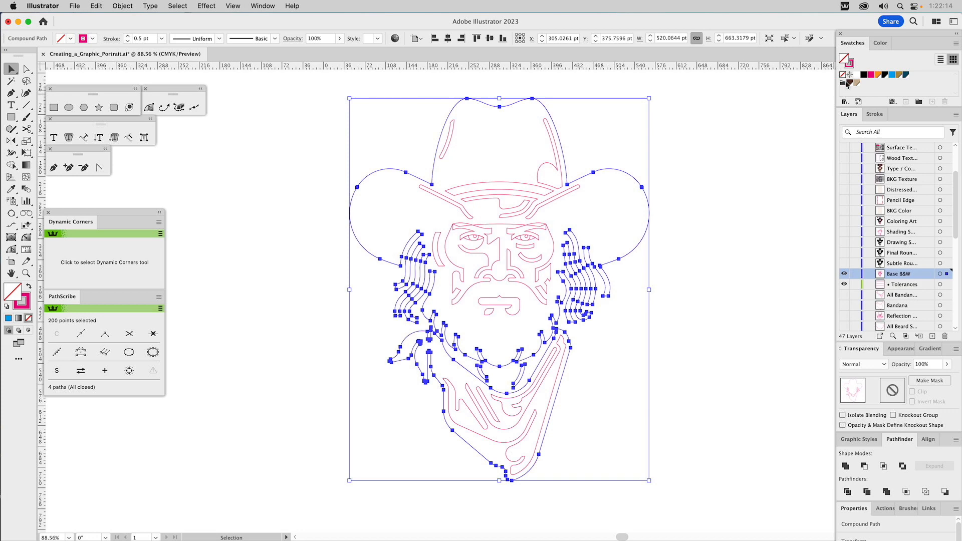
{"action": "left_click", "coordinate": [863, 75]}
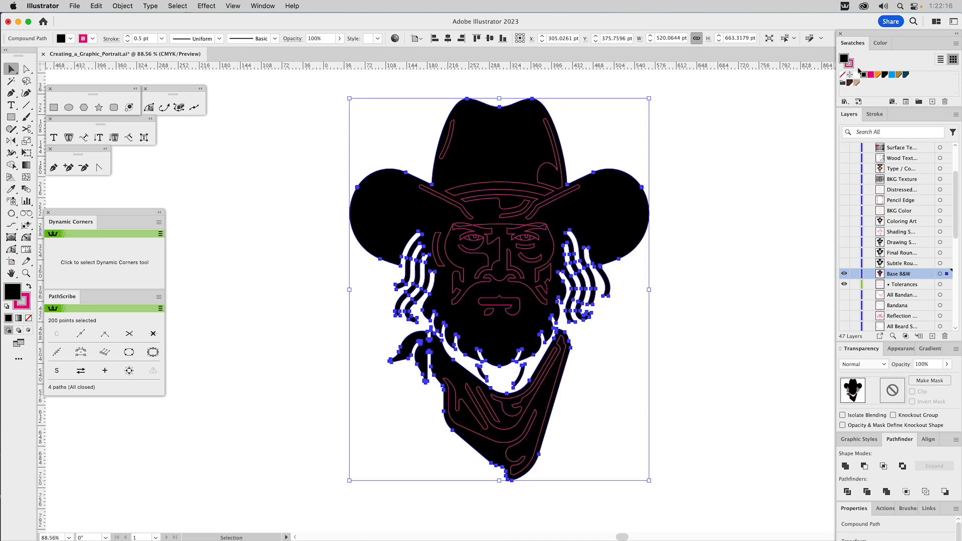
{"action": "left_click", "coordinate": [843, 75]}
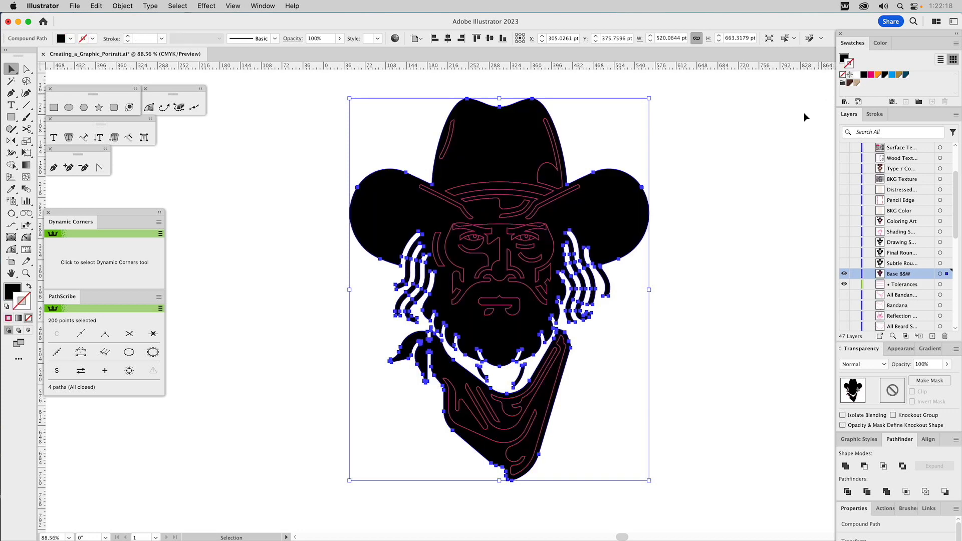
{"action": "left_click", "coordinate": [776, 137]}
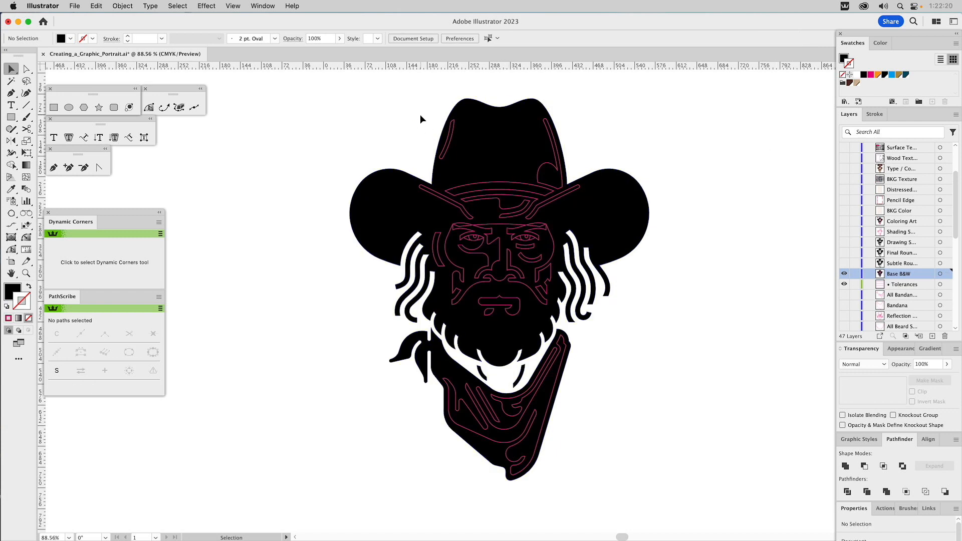
Step: Give the face shapes and the hat's highlight and band shapes a white fill and no stroke
{"action": "left_click", "coordinate": [448, 242]}
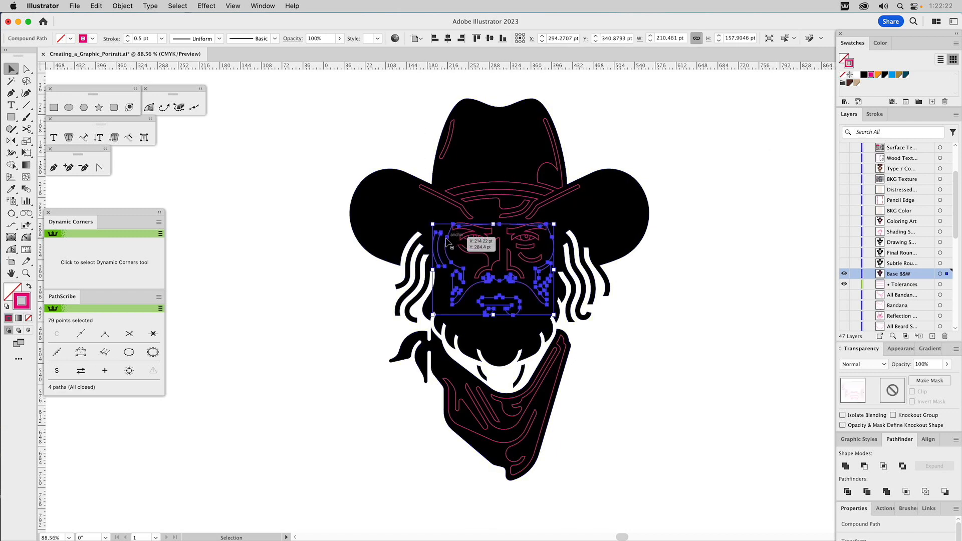
{"action": "left_click", "coordinate": [445, 202], "text": "shift"}
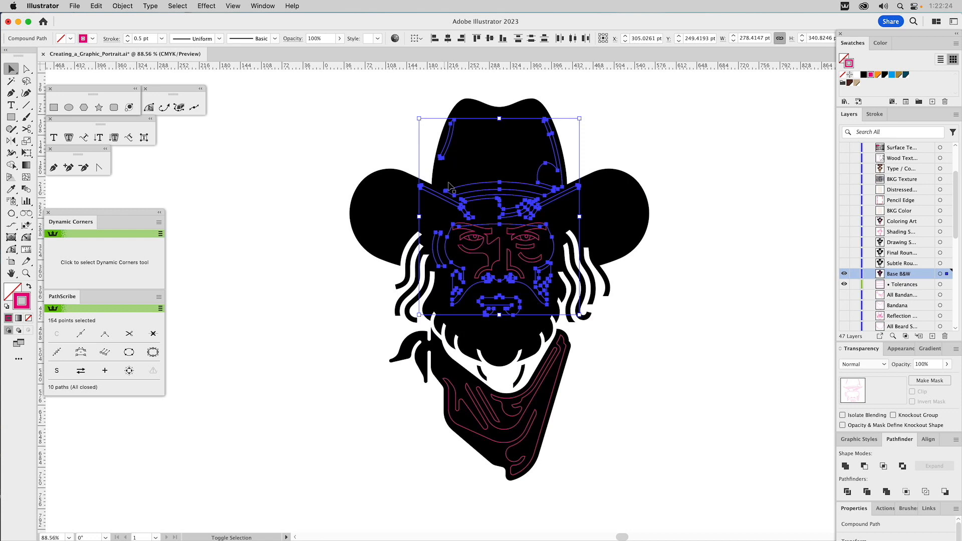
{"action": "left_click", "coordinate": [857, 75]}
{"action": "left_click", "coordinate": [843, 75]}
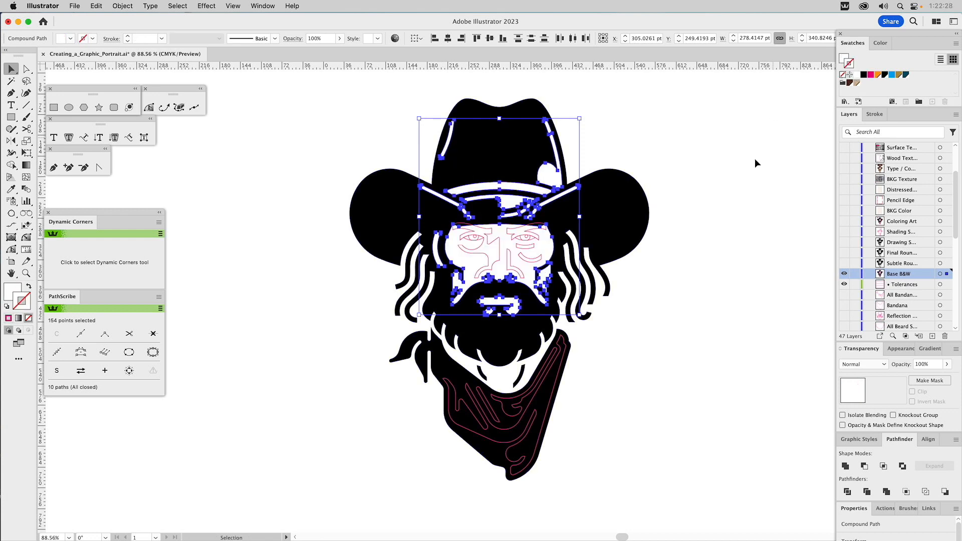
{"action": "left_click", "coordinate": [714, 215]}
Step: Copy the hat's black fill onto the eyebrow, eye and nose shapes with the Eyedropper
{"action": "left_click", "coordinate": [491, 239]}
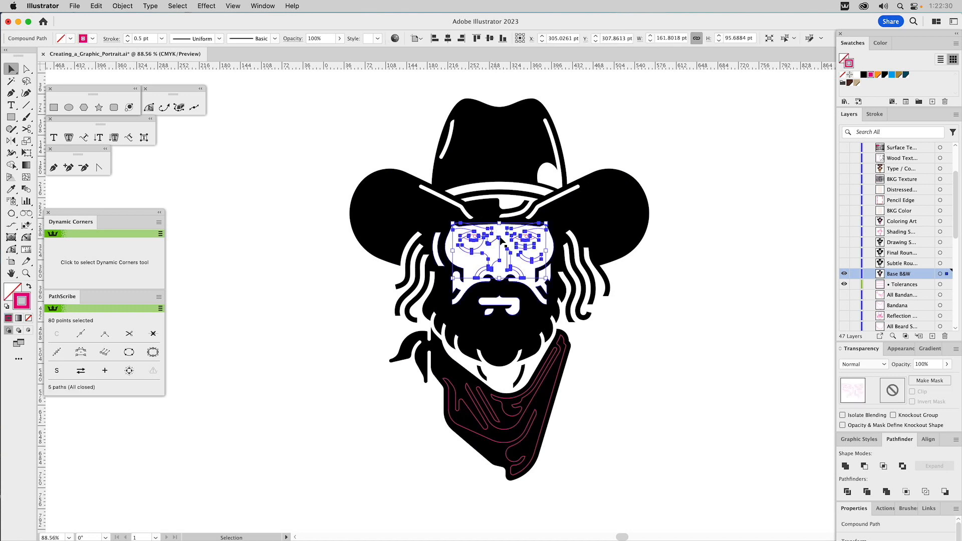
{"action": "key", "text": "i"}
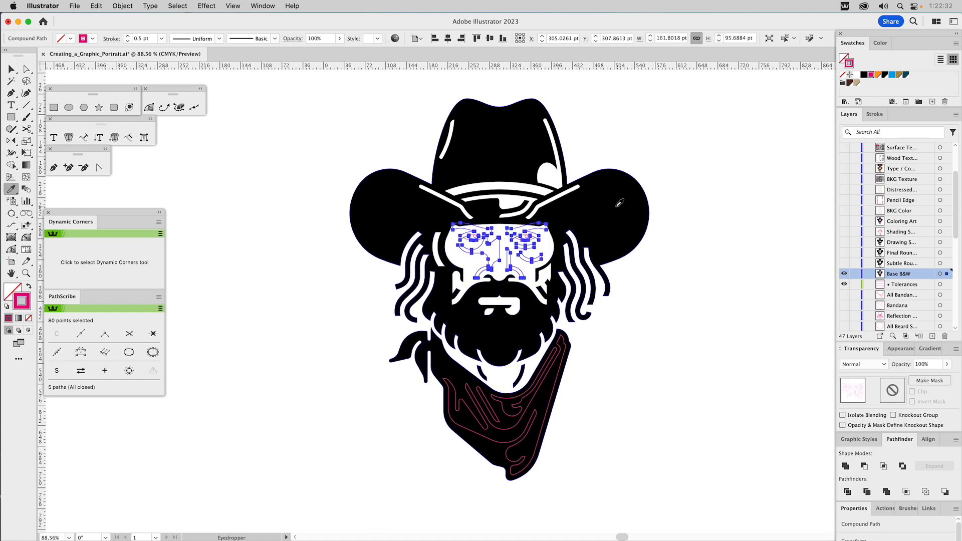
{"action": "left_click", "coordinate": [612, 201]}
Step: Copy the white fill of the face onto the bandana's inner detail shapes with the Eyedropper
{"action": "left_click", "coordinate": [557, 359]}
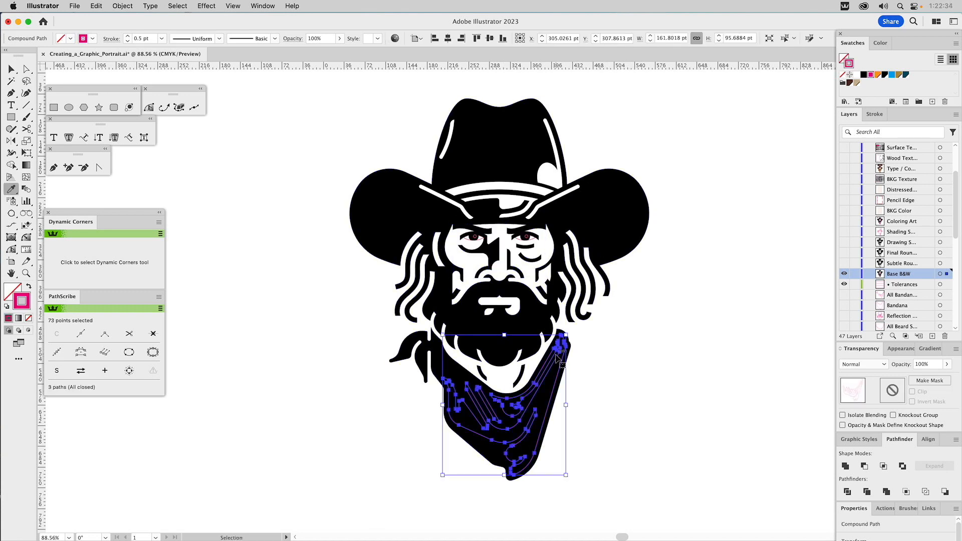
{"action": "key", "text": "i"}
{"action": "left_click", "coordinate": [621, 238]}
{"action": "left_click", "coordinate": [525, 266]}
{"action": "left_click", "coordinate": [693, 296], "text": "super"}
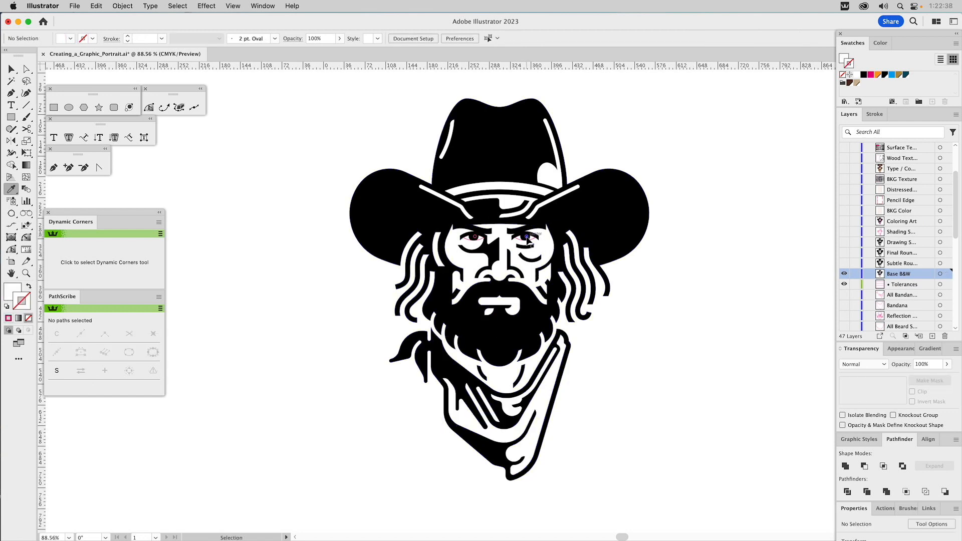
Step: Copy the white fill onto the small highlight circles in both eyes with the Eyedropper
{"action": "left_click", "coordinate": [527, 235], "text": "super"}
{"action": "left_click", "coordinate": [478, 240], "text": "shift+super"}
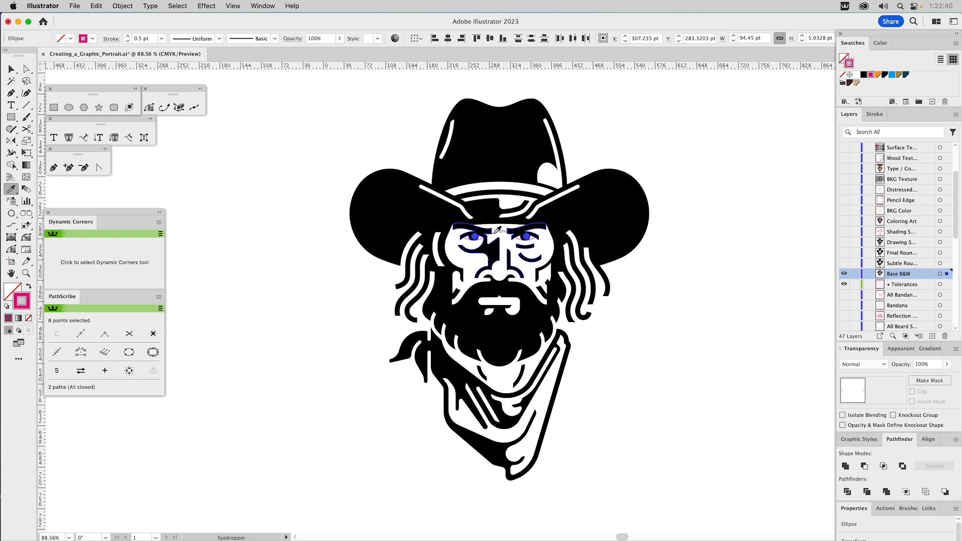
{"action": "left_click", "coordinate": [484, 242]}
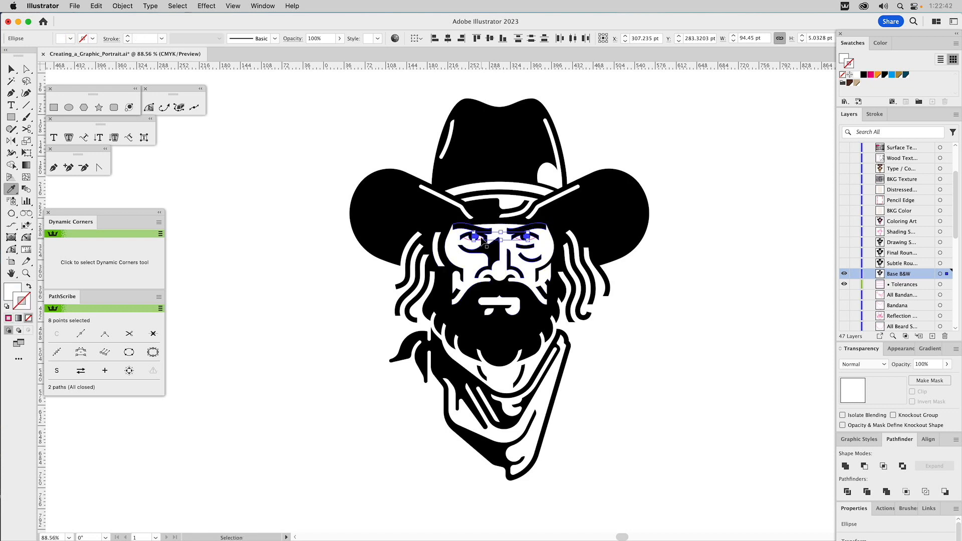
{"action": "left_click", "coordinate": [484, 243], "text": "super"}
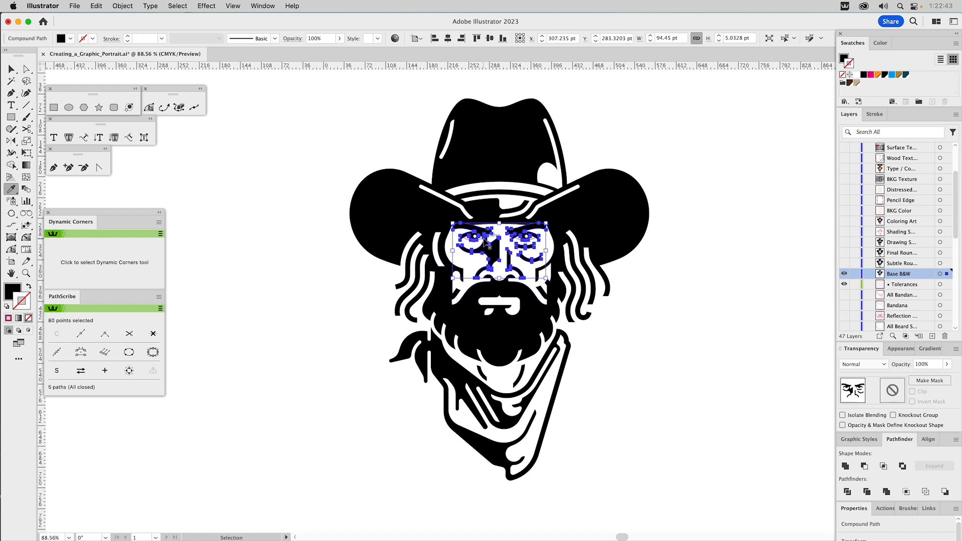
Step: Give the eye outline shapes of both eyes a white fill and a black stroke
{"action": "left_click", "coordinate": [26, 273]}
{"action": "left_click_drag", "start_coordinate": [386, 168], "coordinate": [635, 365]}
{"action": "key", "text": "v"}
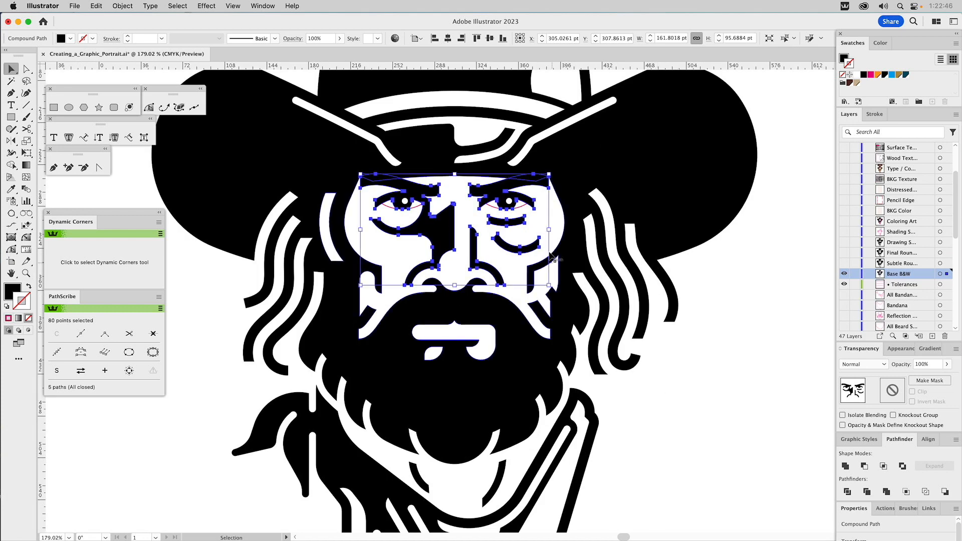
{"action": "left_click", "coordinate": [525, 207]}
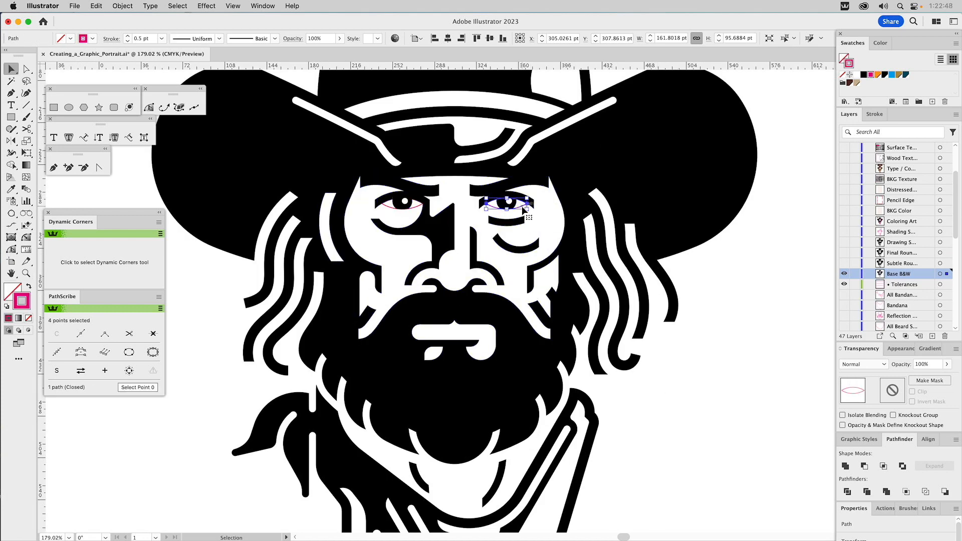
{"action": "left_click", "coordinate": [411, 211], "text": "shift"}
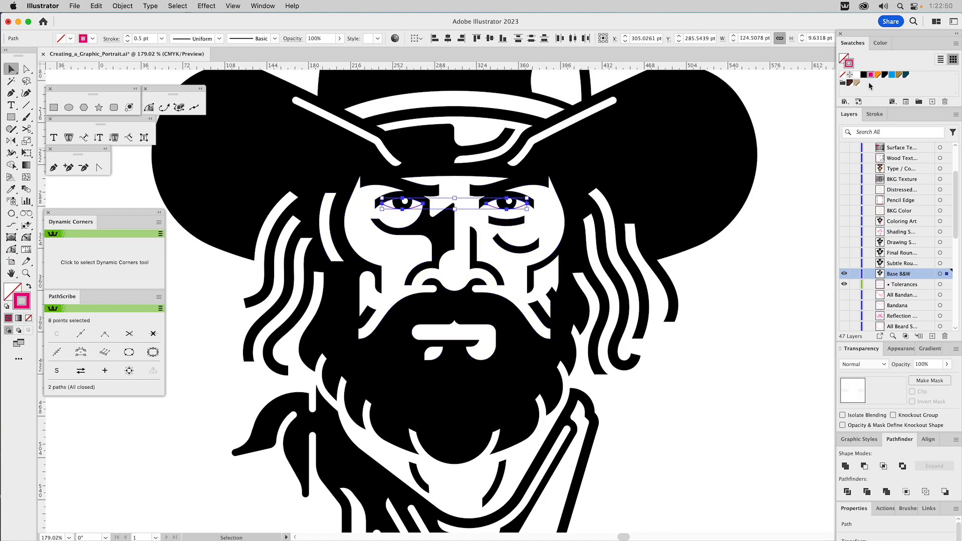
{"action": "left_click_drag", "start_coordinate": [864, 76], "coordinate": [847, 62]}
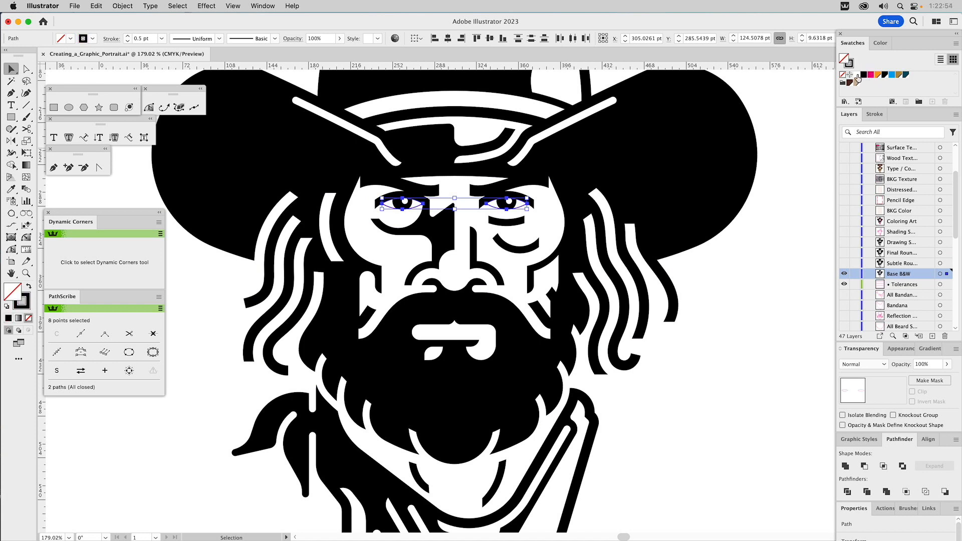
{"action": "left_click", "coordinate": [813, 204]}
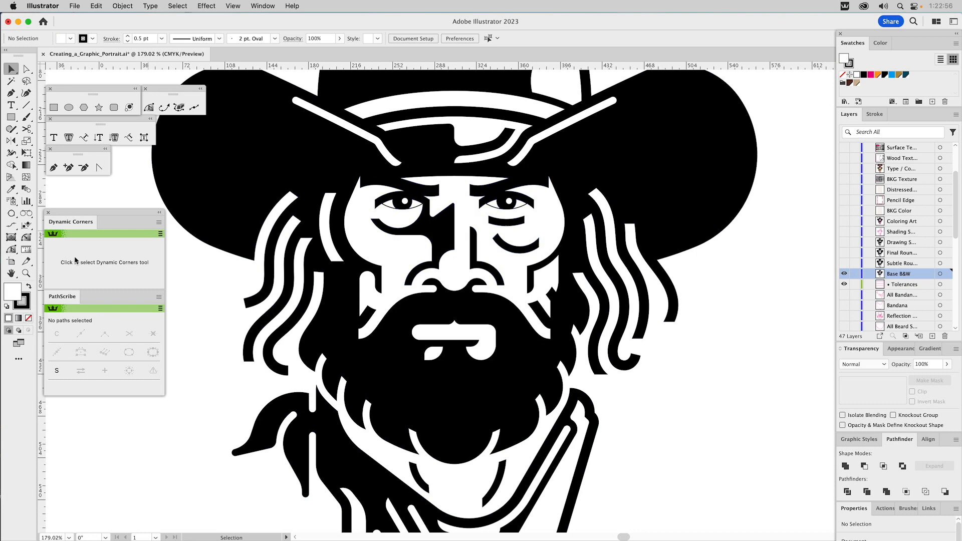
Step: Show and activate the Subtle Rou... layer, and hide the Base B&W and Tolerances layers
{"action": "left_click", "coordinate": [26, 273]}
{"action": "left_click", "coordinate": [469, 299], "text": "alt"}
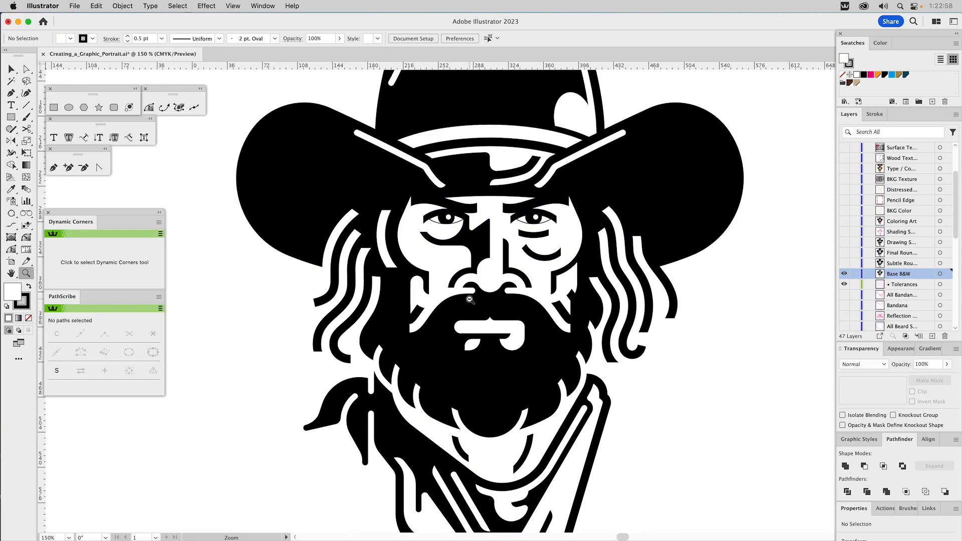
{"action": "left_click", "coordinate": [470, 299], "text": "alt"}
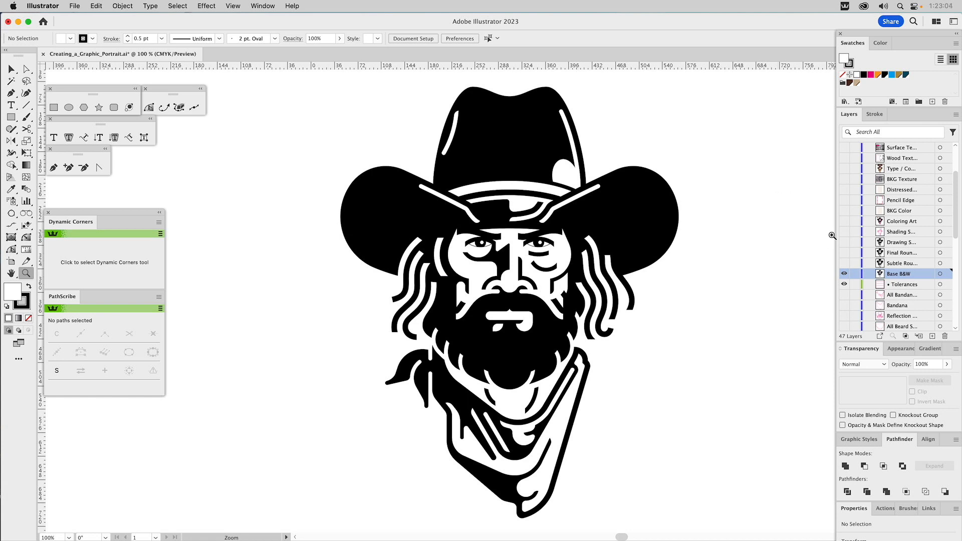
{"action": "left_click", "coordinate": [845, 264], "text": "alt"}
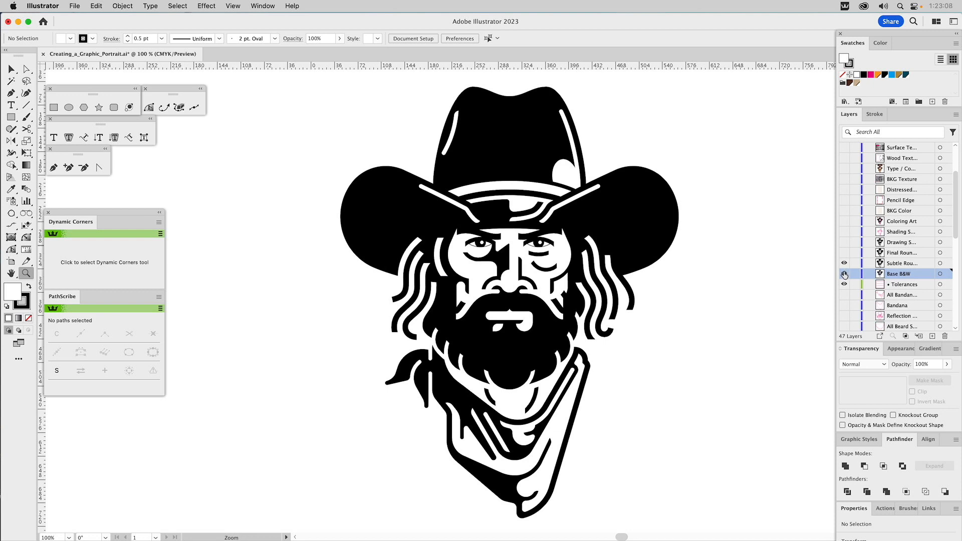
{"action": "left_click", "coordinate": [891, 266]}
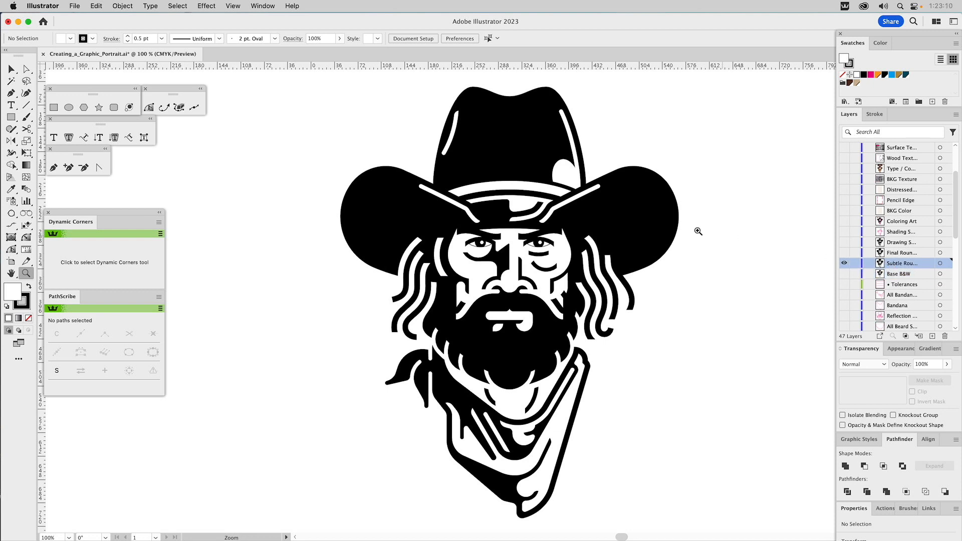
Step: Round five sharp corner points around the left-hand eyebrow, at its outer and inner ends, with a radius of about 0.54 pt
{"action": "left_click_drag", "start_coordinate": [440, 214], "coordinate": [523, 281]}
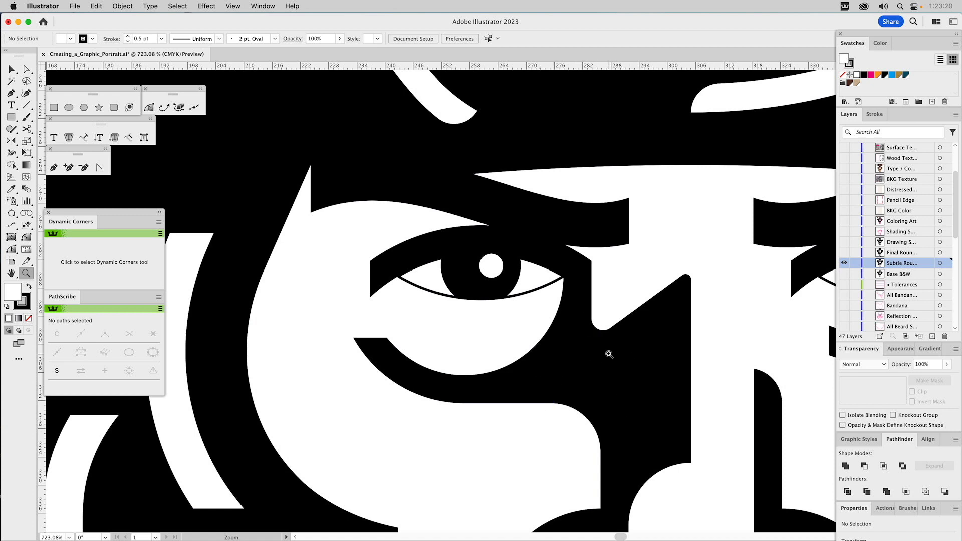
{"action": "key", "text": "a"}
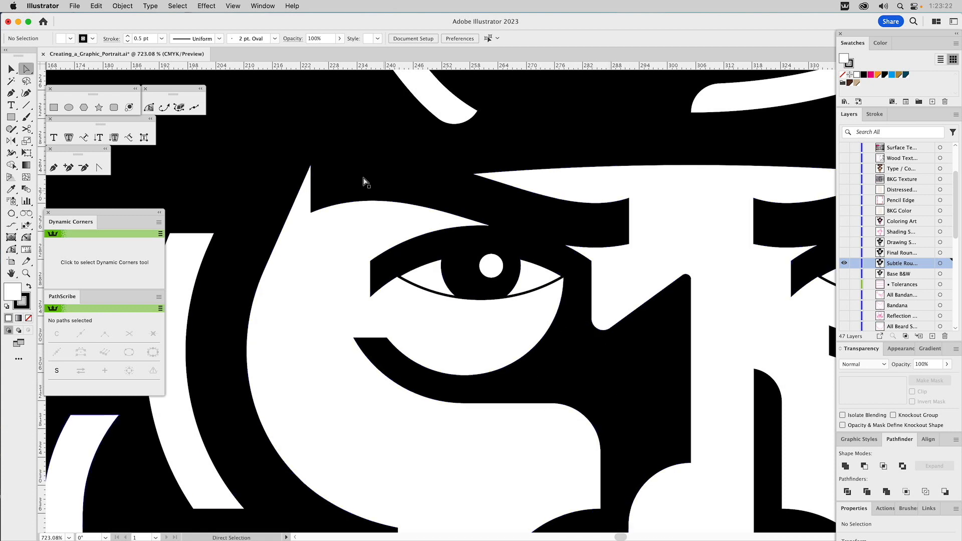
{"action": "left_click", "coordinate": [311, 168]}
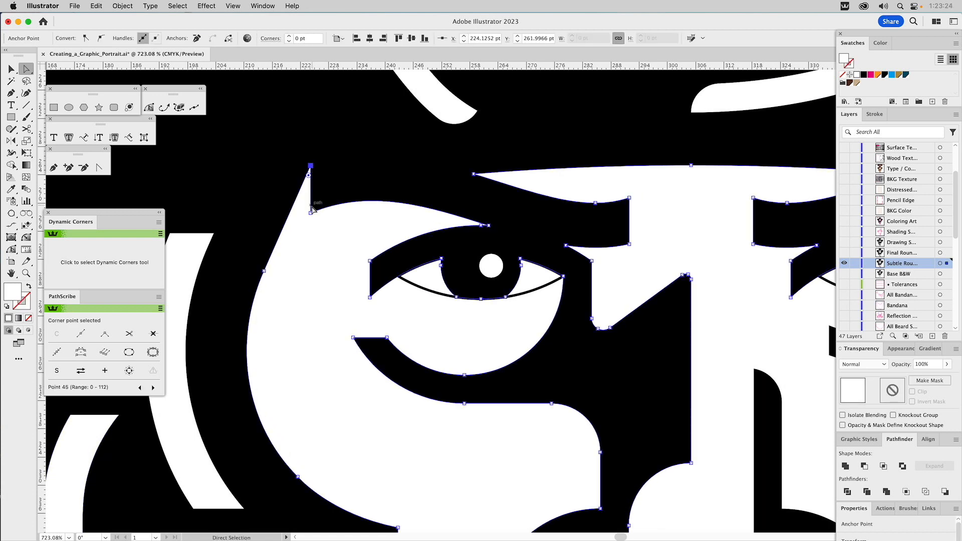
{"action": "left_click", "coordinate": [310, 213]}
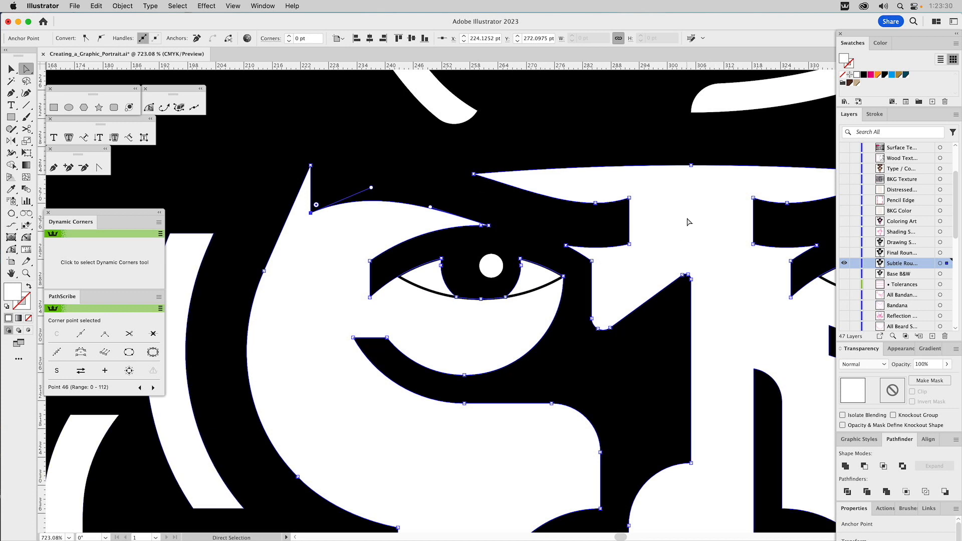
{"action": "left_click", "coordinate": [589, 225]}
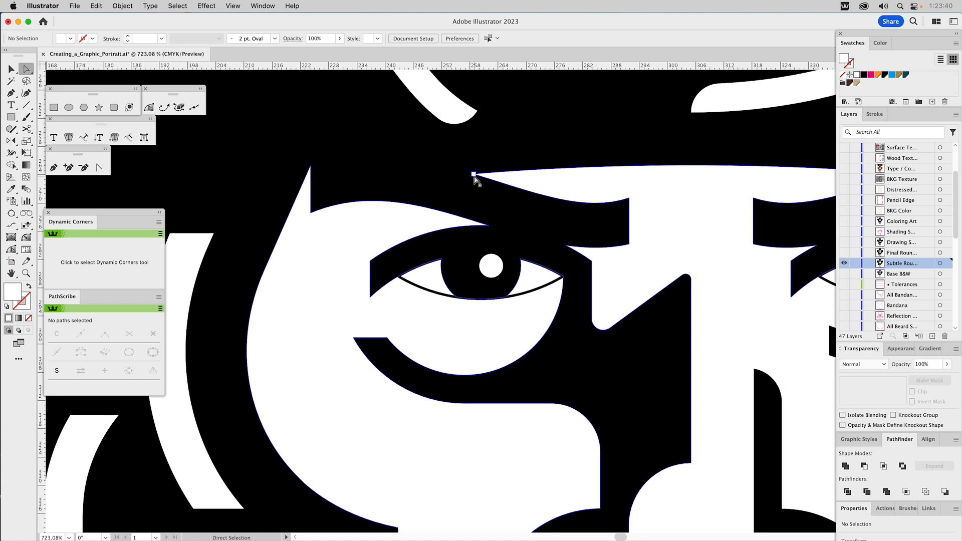
{"action": "left_click", "coordinate": [473, 175]}
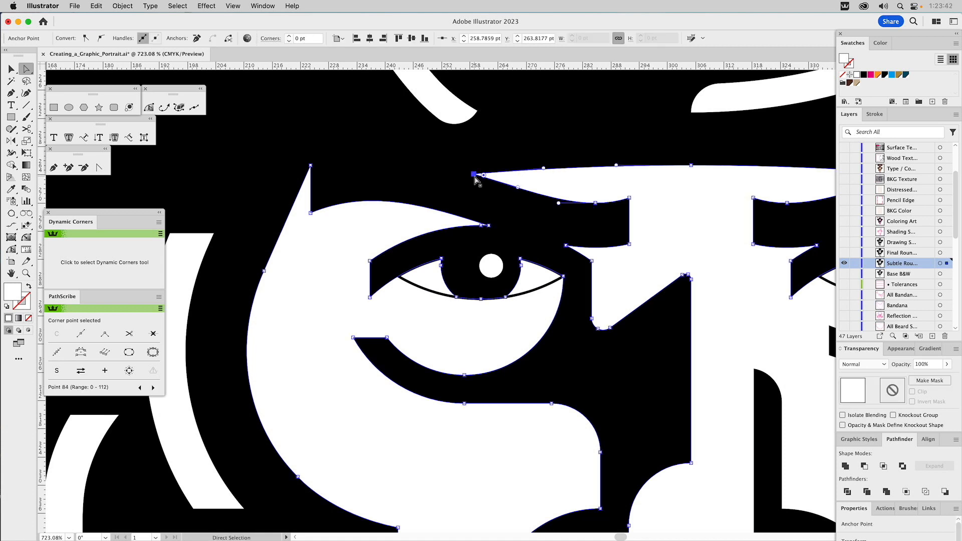
{"action": "left_click", "coordinate": [311, 166], "text": "shift"}
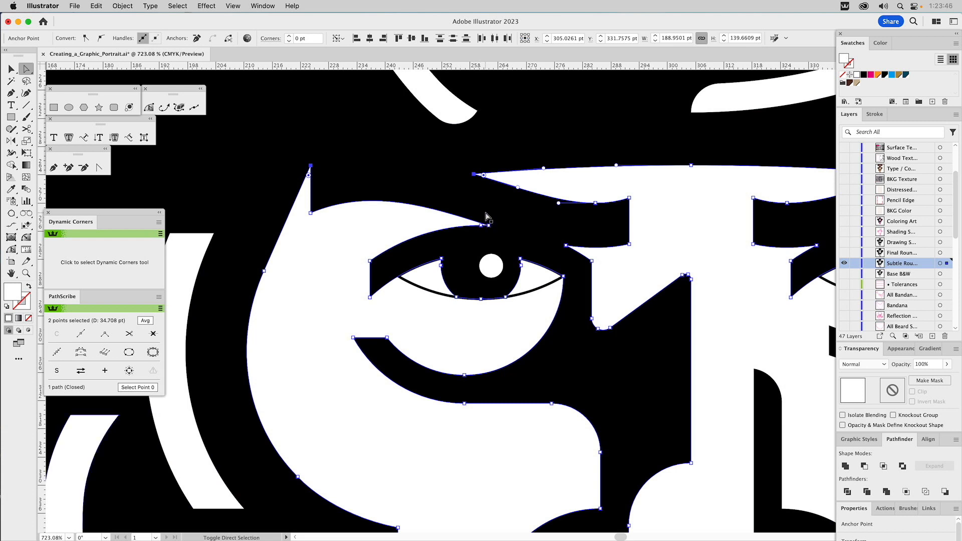
{"action": "left_click", "coordinate": [310, 214], "text": "shift"}
{"action": "left_click", "coordinate": [629, 199], "text": "shift"}
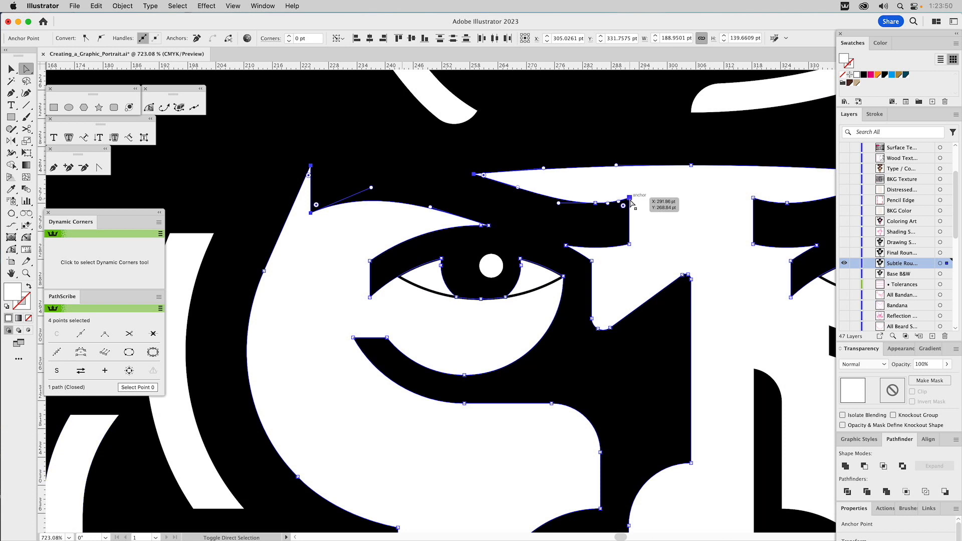
{"action": "left_click", "coordinate": [629, 245], "text": "shift"}
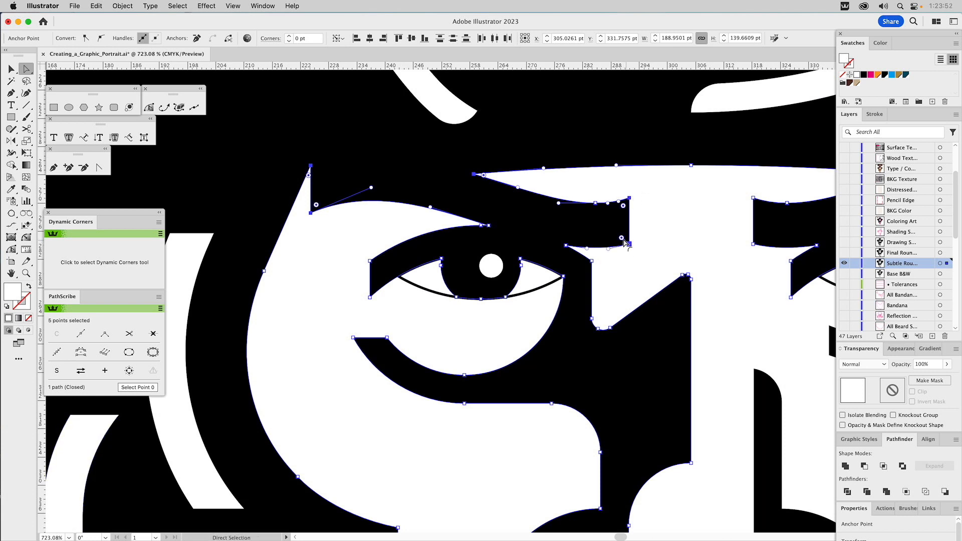
{"action": "left_click_drag", "start_coordinate": [624, 241], "coordinate": [629, 244]}
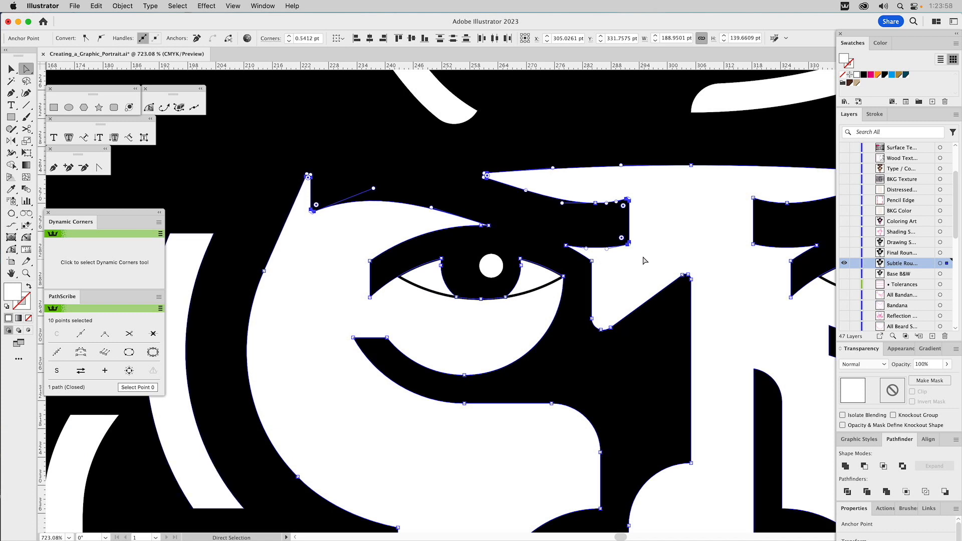
Step: Round the corners around the left-hand eye and the white shape beneath it with Dynamic Corners at a radius of about 0.24 pt
{"action": "left_click", "coordinate": [584, 231]}
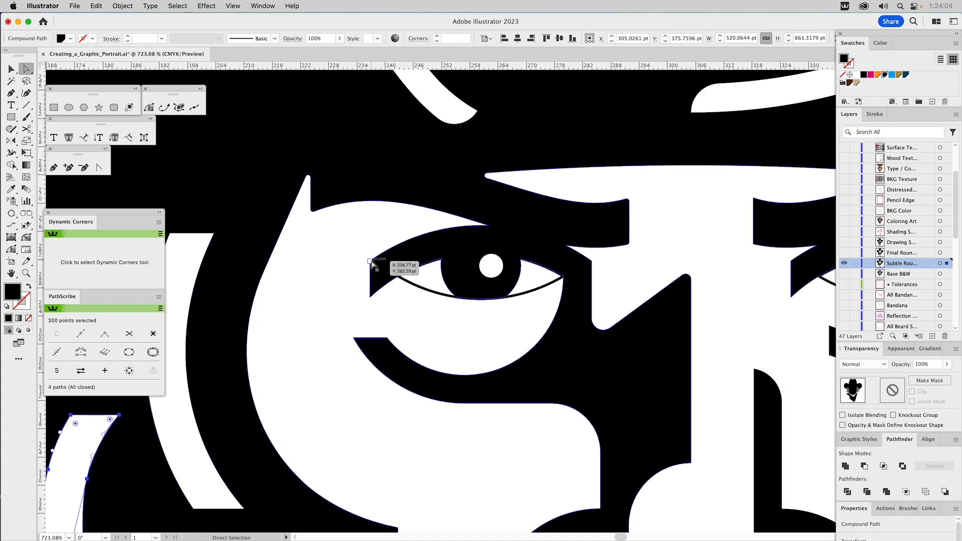
{"action": "left_click", "coordinate": [29, 238]}
{"action": "left_click_drag", "start_coordinate": [372, 297], "coordinate": [379, 299]}
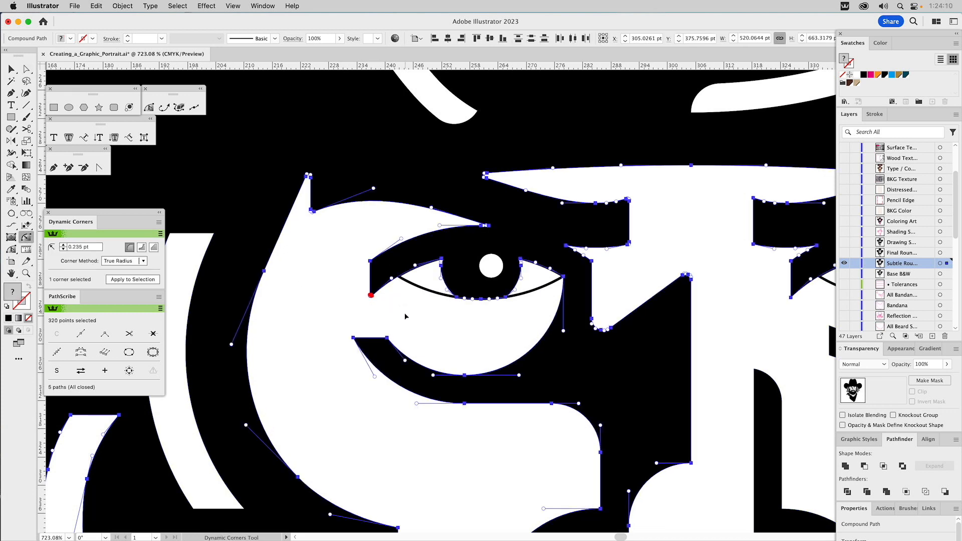
{"action": "left_click", "coordinate": [387, 338]}
{"action": "left_click", "coordinate": [354, 338]}
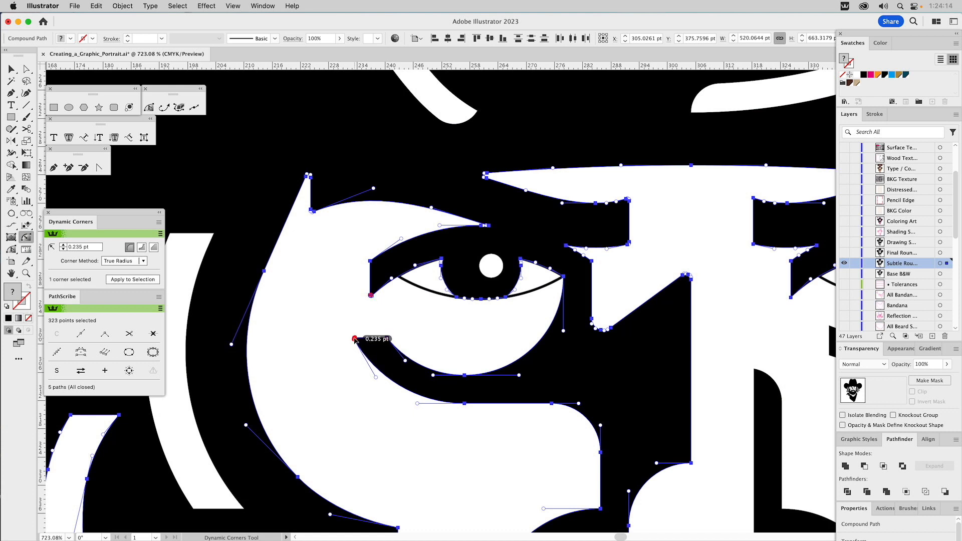
{"action": "left_click", "coordinate": [370, 261]}
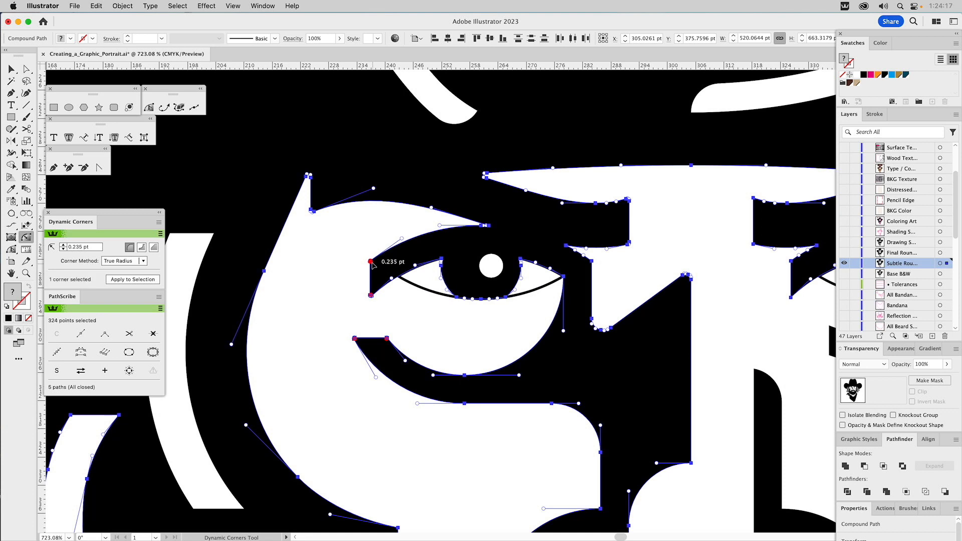
{"action": "left_click", "coordinate": [482, 225]}
Step: Round the lower cheek corners and both bottom corners of the neighbouring white hair strand with a 0.24 pt radius
{"action": "left_click_drag", "start_coordinate": [499, 413], "coordinate": [530, 225]}
{"action": "left_click", "coordinate": [419, 454]}
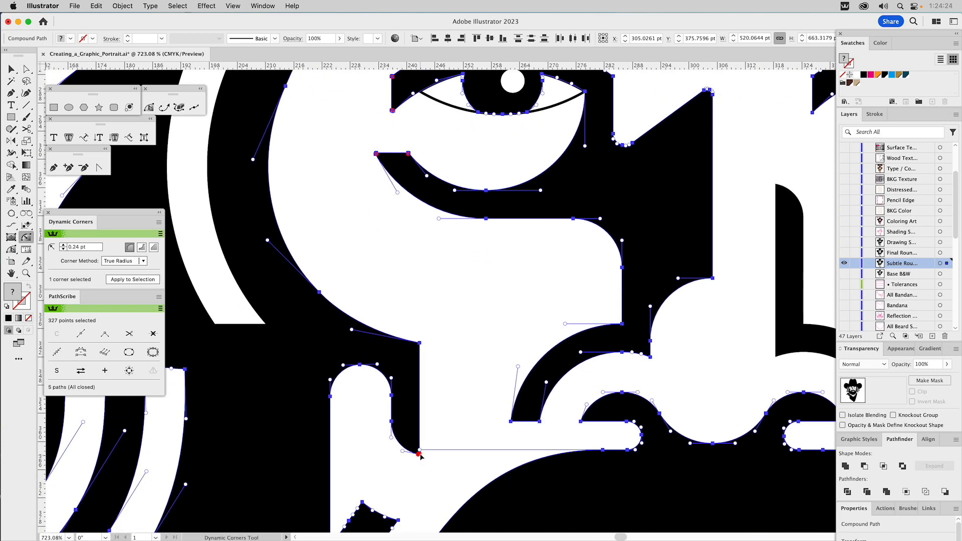
{"action": "left_click", "coordinate": [420, 345]}
{"action": "left_click", "coordinate": [420, 344]}
{"action": "left_click", "coordinate": [216, 323], "text": "shift"}
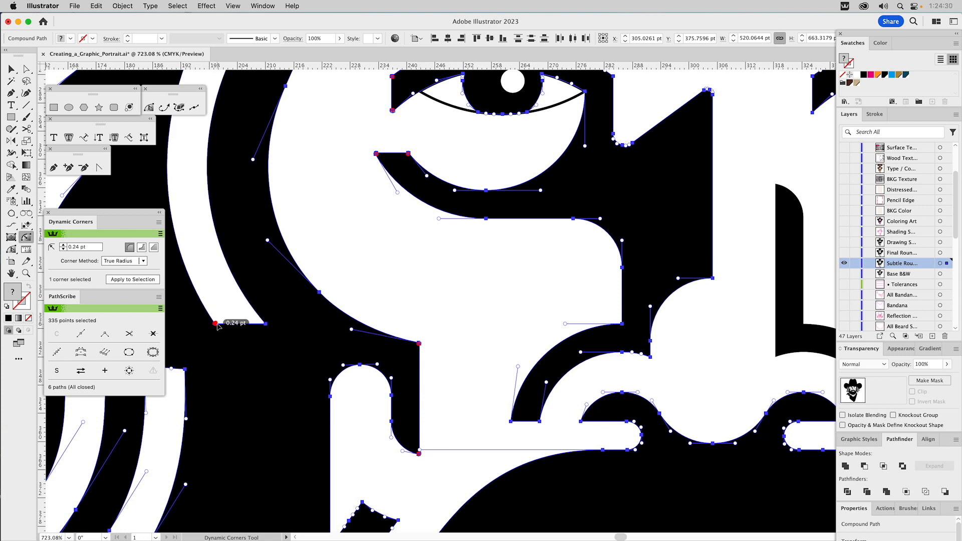
{"action": "left_click", "coordinate": [266, 324]}
{"action": "left_click", "coordinate": [265, 324]}
Step: Round the two lower corners of the nose fold and the outer corner of the left-hand nostril with a 0.24 pt radius
{"action": "left_click", "coordinate": [511, 421]}
{"action": "left_click", "coordinate": [539, 421]}
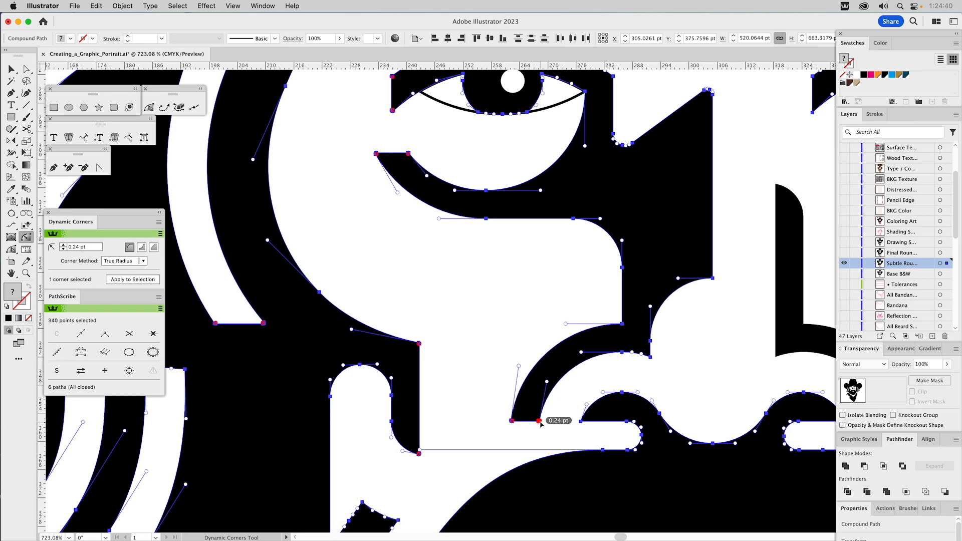
{"action": "left_click", "coordinate": [582, 421]}
{"action": "left_click_drag", "start_coordinate": [724, 388], "coordinate": [450, 365]}
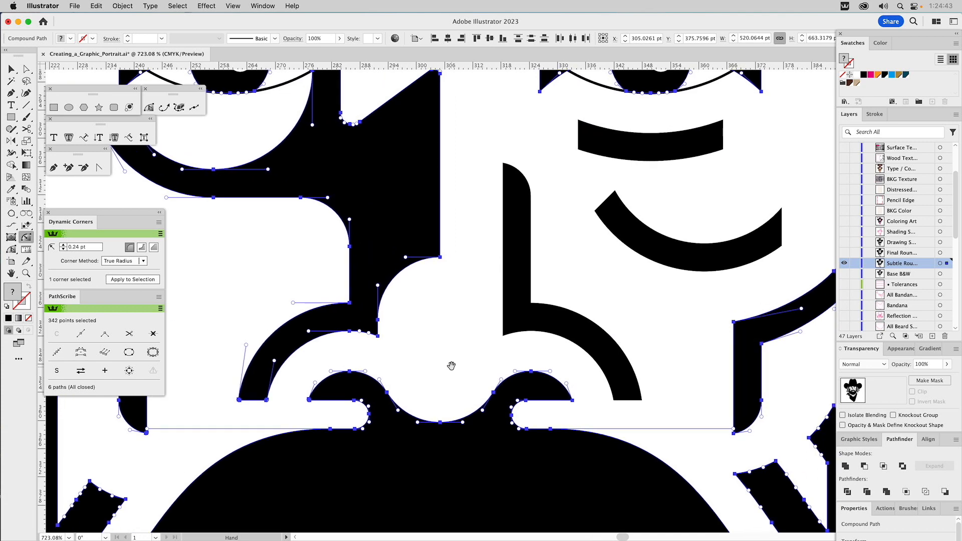
{"action": "left_click", "coordinate": [451, 323]}
{"action": "left_click_drag", "start_coordinate": [652, 231], "coordinate": [462, 283]}
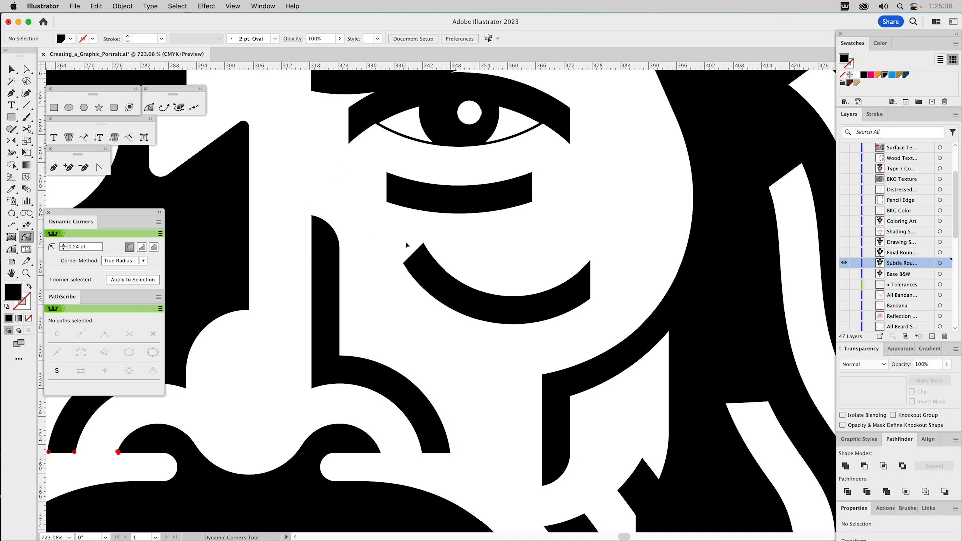
Step: Compare the Subtle Rou... artwork with the Final Roun... layer around the right-hand eye, the brow and the hair
{"action": "left_click", "coordinate": [845, 254]}
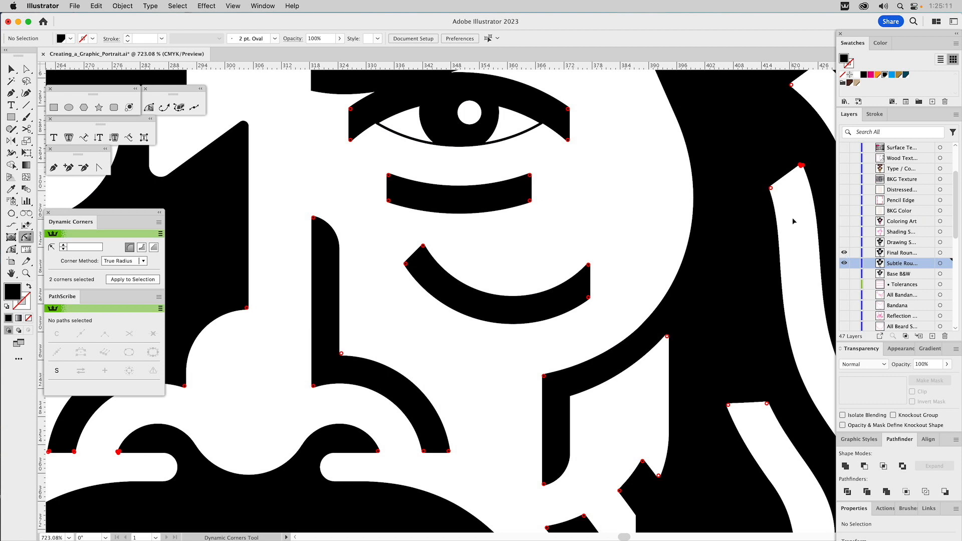
{"action": "left_click", "coordinate": [10, 69]}
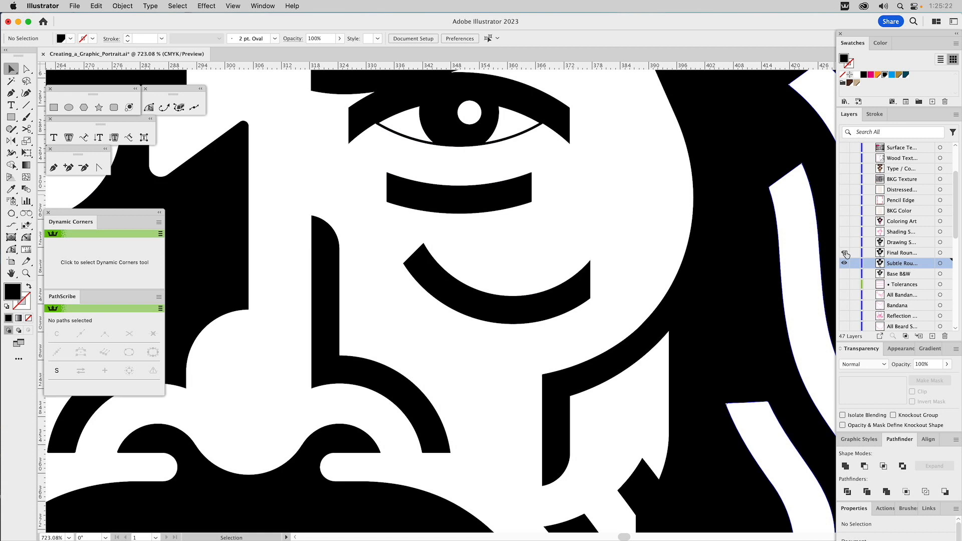
{"action": "left_click", "coordinate": [844, 253]}
{"action": "left_click", "coordinate": [845, 253]}
{"action": "left_click_drag", "start_coordinate": [673, 205], "coordinate": [671, 381]}
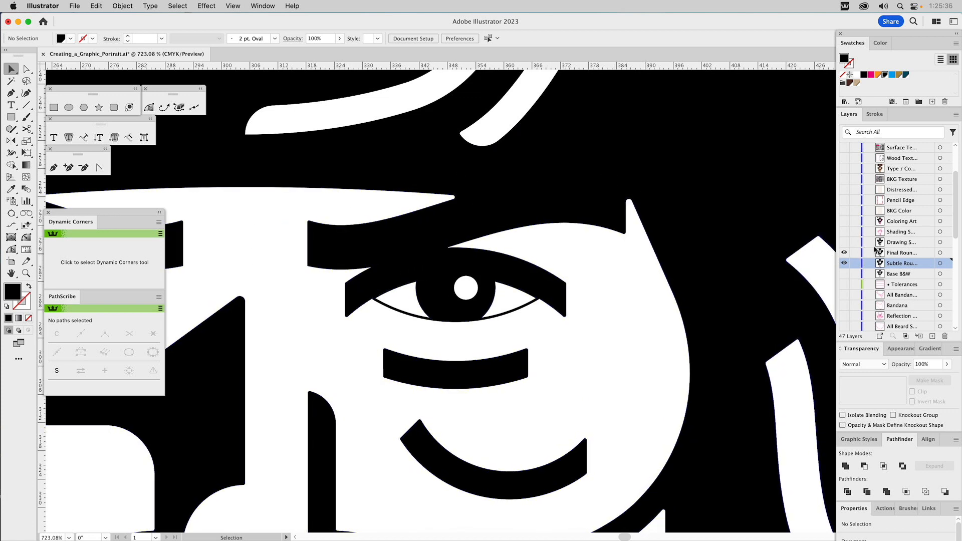
{"action": "left_click", "coordinate": [845, 254]}
{"action": "left_click", "coordinate": [845, 253]}
{"action": "left_click", "coordinate": [845, 253]}
{"action": "left_click", "coordinate": [845, 253]}
{"action": "left_click", "coordinate": [845, 254]}
{"action": "left_click", "coordinate": [845, 253]}
{"action": "left_click", "coordinate": [845, 254]}
{"action": "left_click", "coordinate": [845, 253]}
{"action": "left_click_drag", "start_coordinate": [788, 232], "coordinate": [453, 163]}
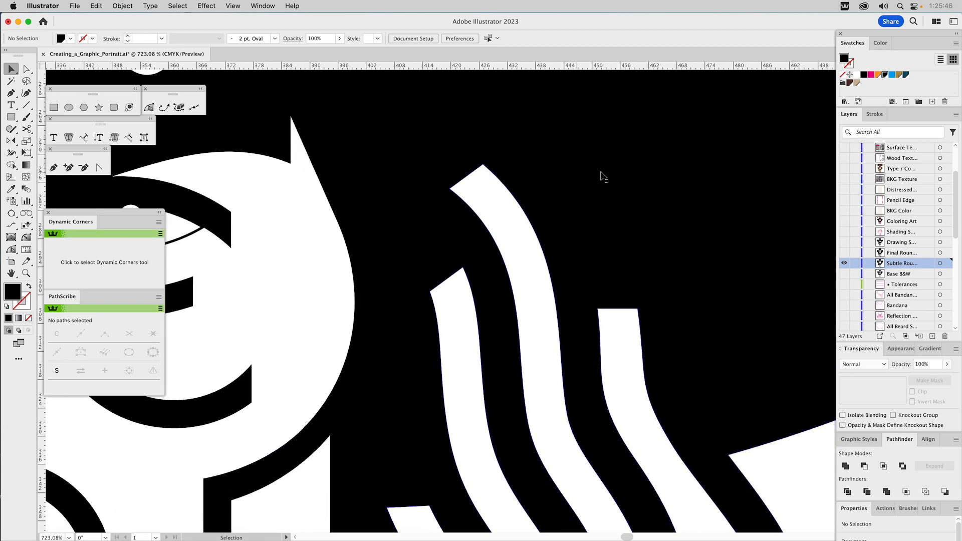
{"action": "left_click", "coordinate": [844, 252]}
{"action": "left_click", "coordinate": [844, 252]}
{"action": "left_click", "coordinate": [844, 252]}
{"action": "left_click", "coordinate": [844, 252]}
Step: Show and activate the Final Roun... layer, hide the Subtle Rou... layer, and fit the whole portrait in view
{"action": "left_click", "coordinate": [844, 253]}
{"action": "left_click", "coordinate": [845, 262]}
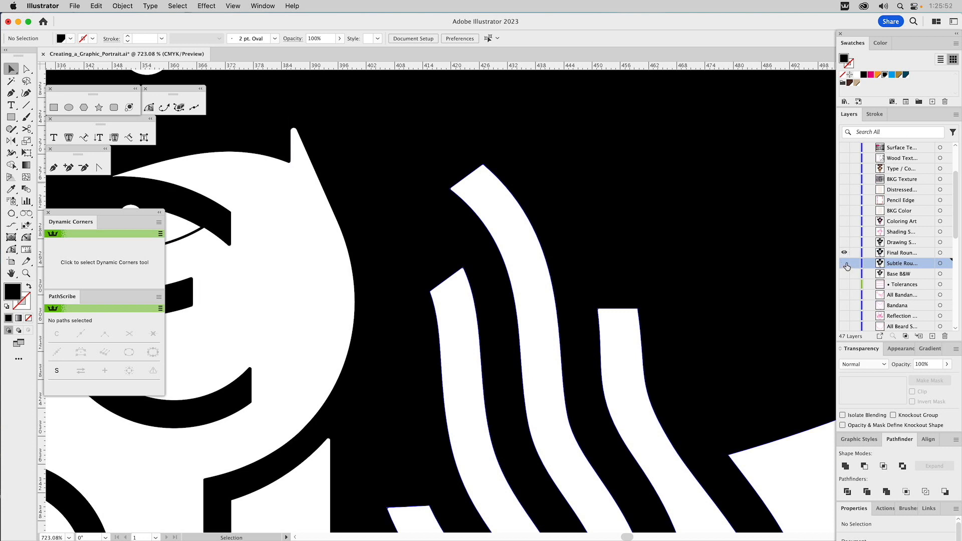
{"action": "left_click", "coordinate": [892, 254]}
{"action": "key", "text": "super+0"}
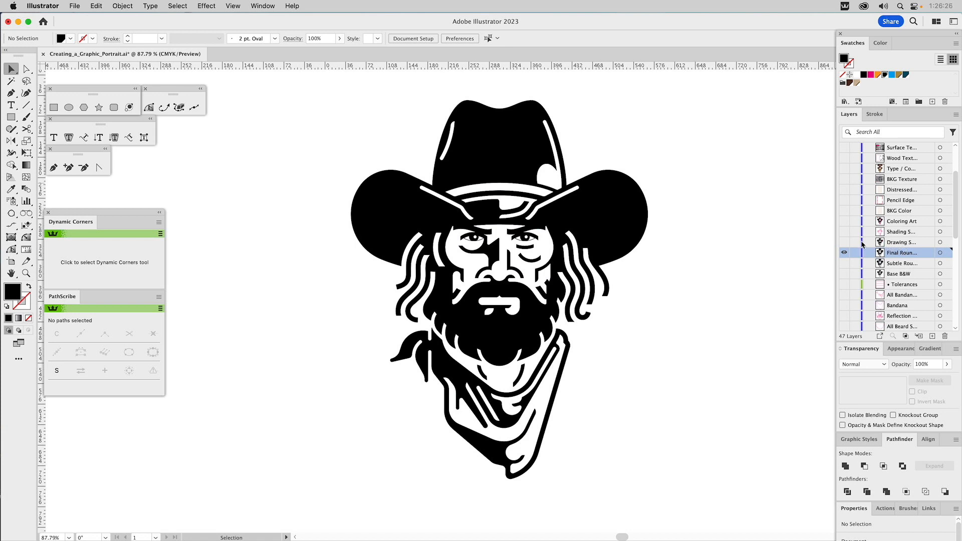
Step: Show the Drawing S... layer, set its linked shading sketch to 40% opacity, and lock the layer
{"action": "left_click", "coordinate": [843, 243]}
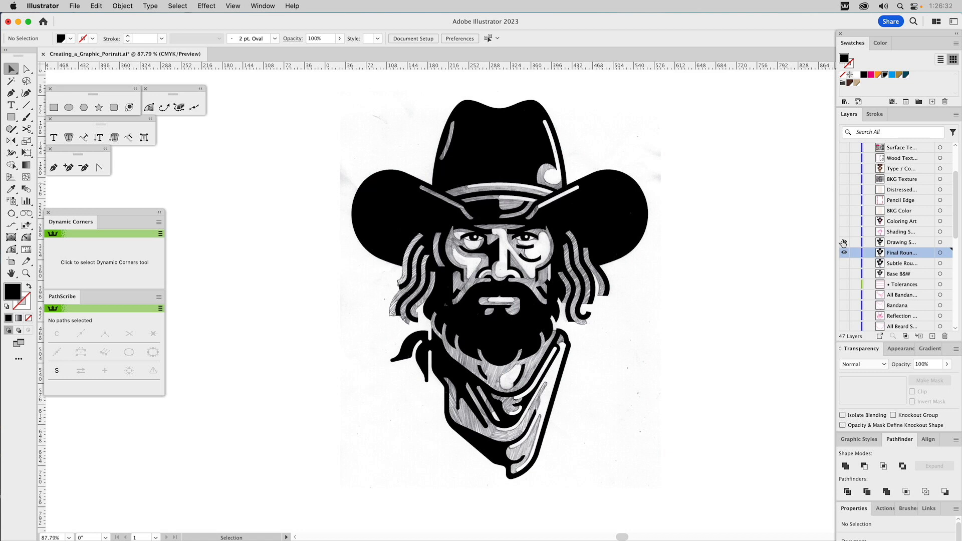
{"action": "left_click", "coordinate": [543, 244]}
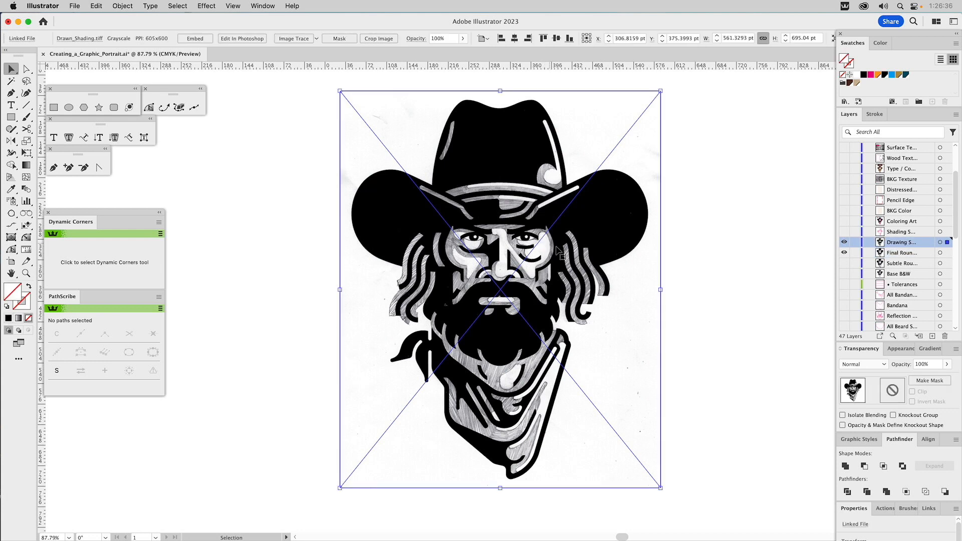
{"action": "left_click", "coordinate": [921, 364]}
{"action": "type", "text": "40"}
{"action": "key", "text": "Return"}
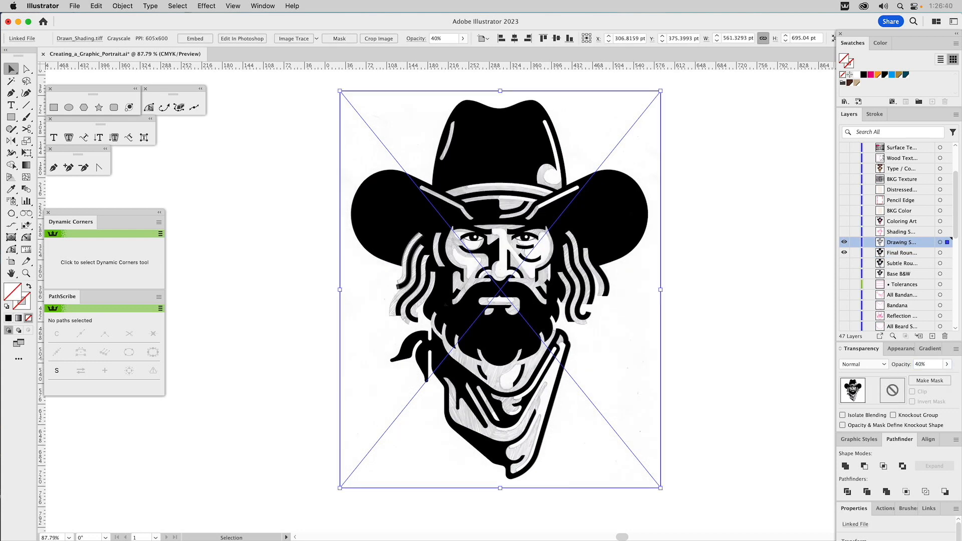
{"action": "left_click", "coordinate": [855, 243]}
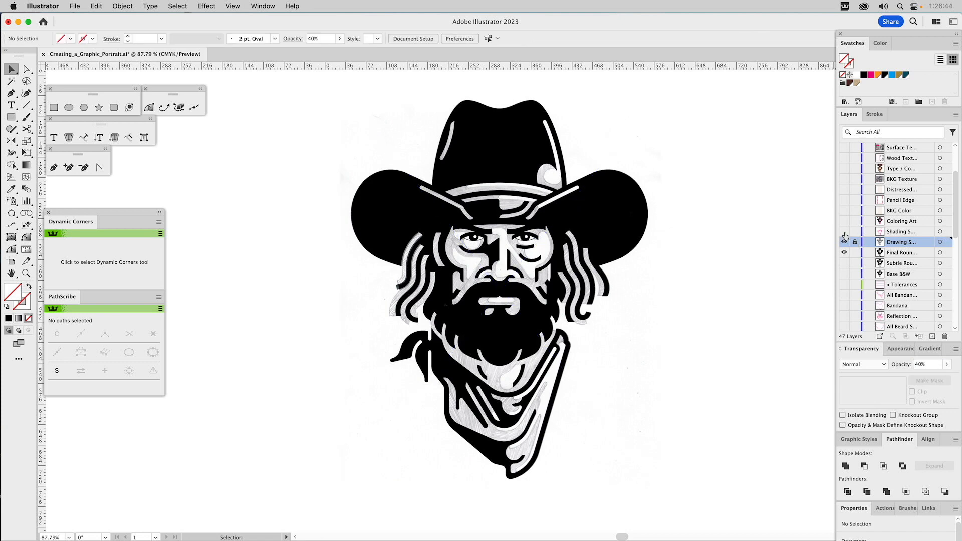
Step: View the Shading S... outlines over the portrait, and switch visibility from the shading, sketch and Final Roun... layers to Coloring Art
{"action": "left_click", "coordinate": [844, 232]}
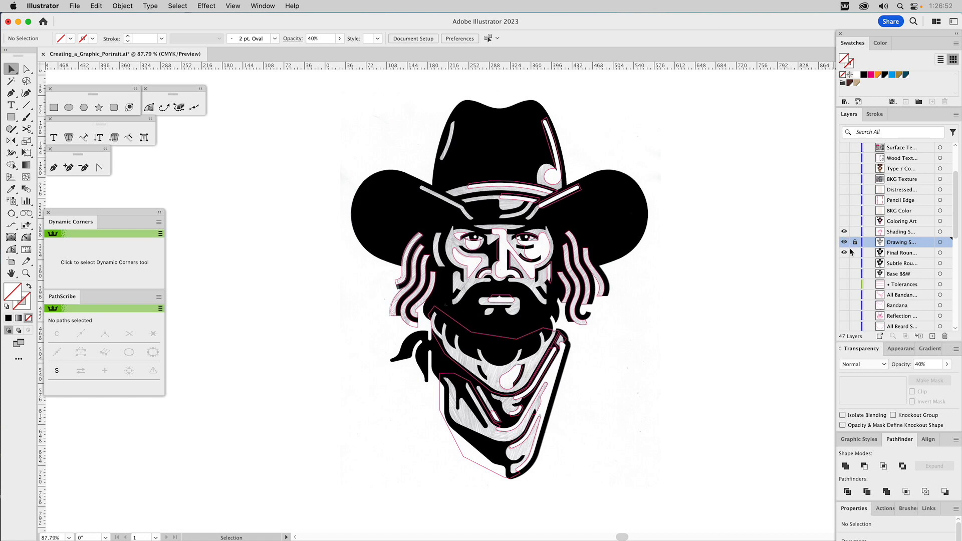
{"action": "left_click_drag", "start_coordinate": [845, 254], "coordinate": [844, 233]}
{"action": "left_click", "coordinate": [843, 222]}
{"action": "key", "text": "super+y"}
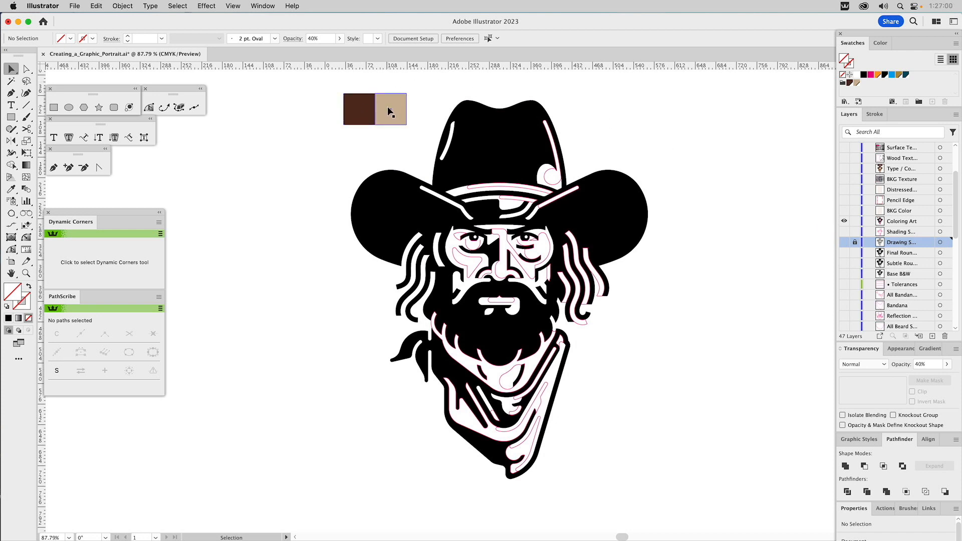
Step: Recolour the black base shape of the portrait with the dark brown sample square using the Eyedropper
{"action": "left_click", "coordinate": [506, 134]}
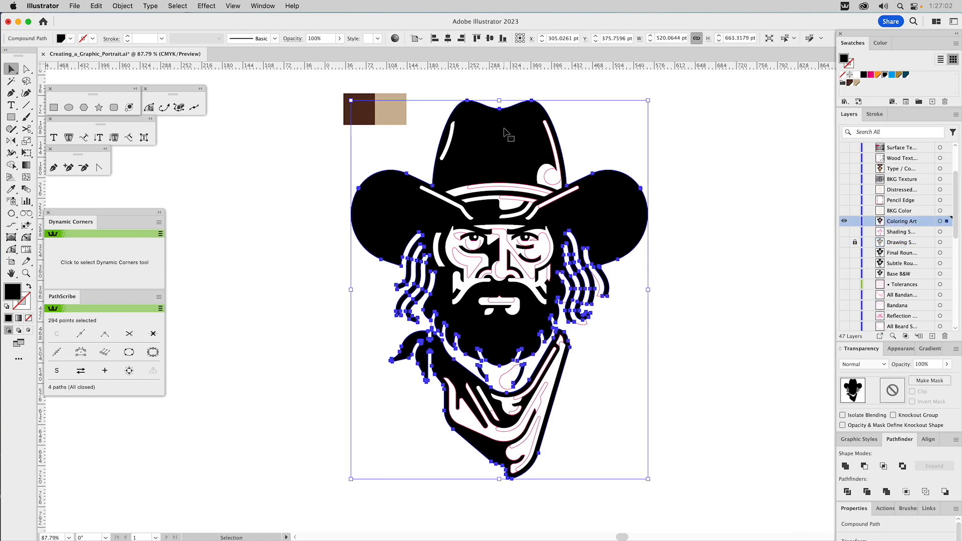
{"action": "key", "text": "i"}
{"action": "left_click", "coordinate": [367, 107]}
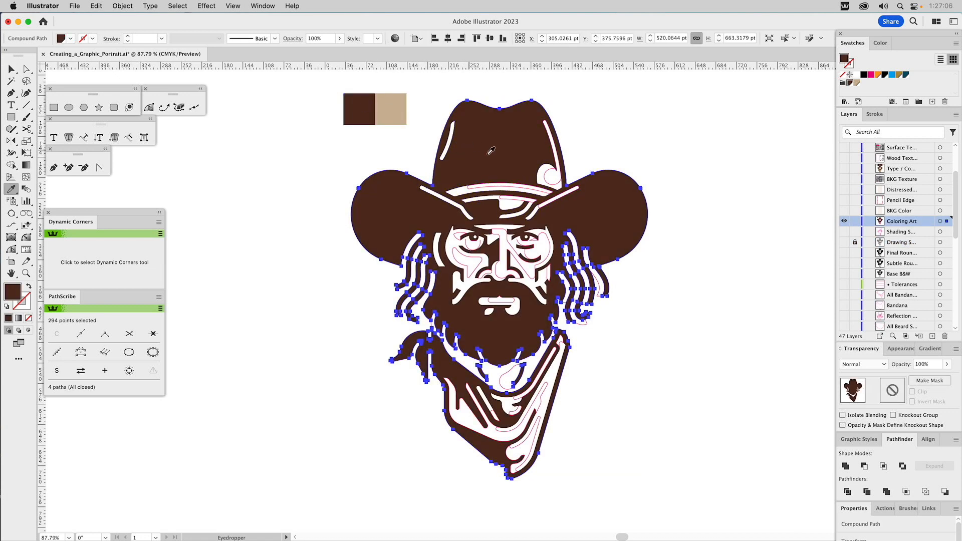
{"action": "key", "text": "super"}
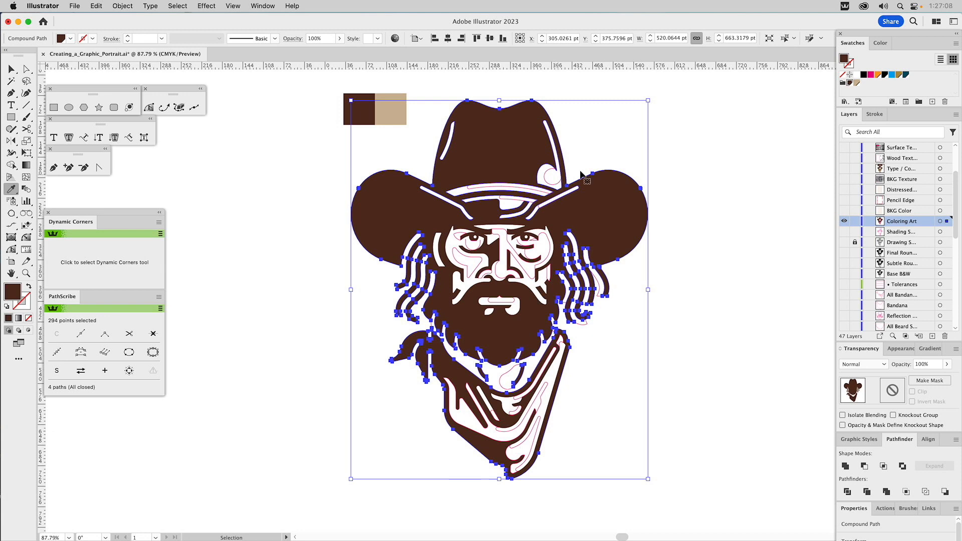
{"action": "left_click", "coordinate": [694, 154], "text": "super"}
Step: Give the magenta-outlined highlight shapes on the hat a white fill and no stroke
{"action": "left_click", "coordinate": [558, 180], "text": "super"}
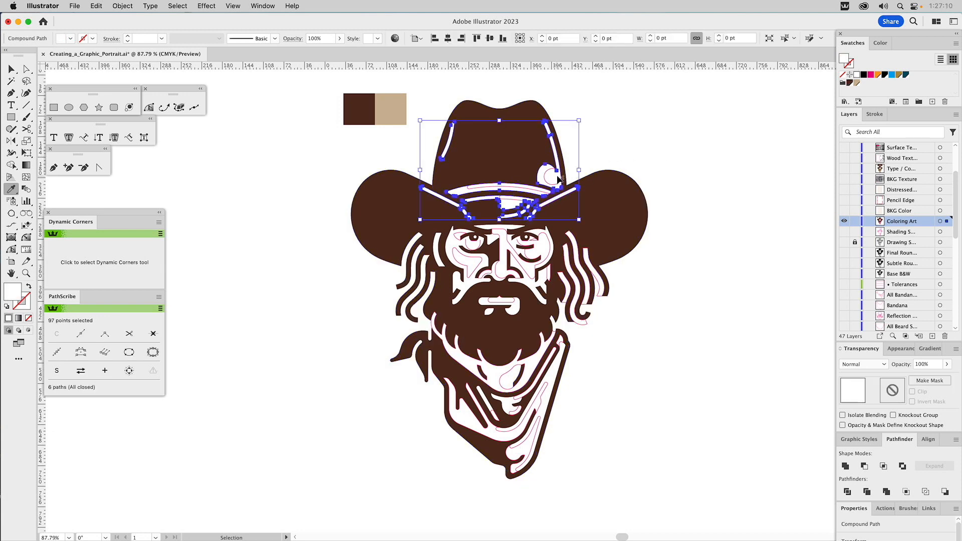
{"action": "left_click", "coordinate": [674, 129], "text": "super"}
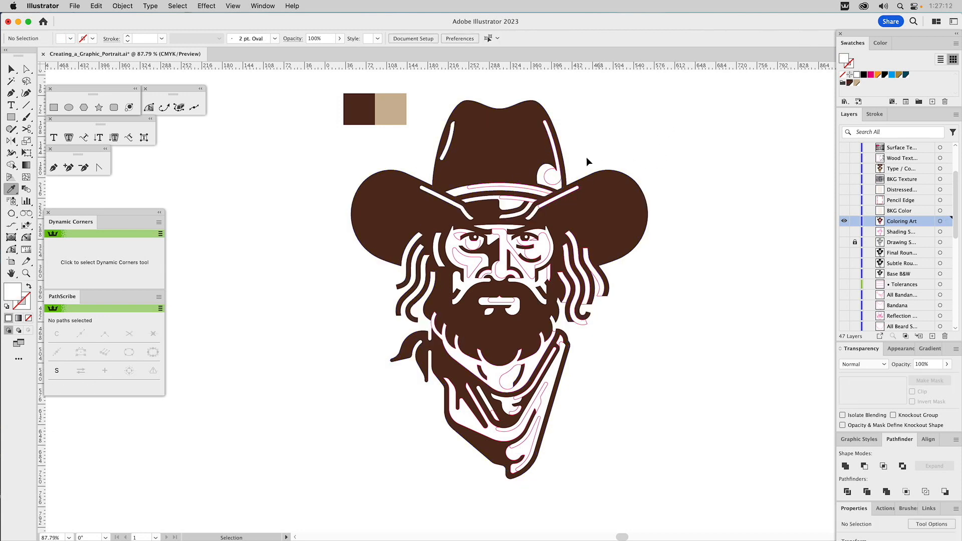
{"action": "left_click", "coordinate": [549, 171], "text": "super"}
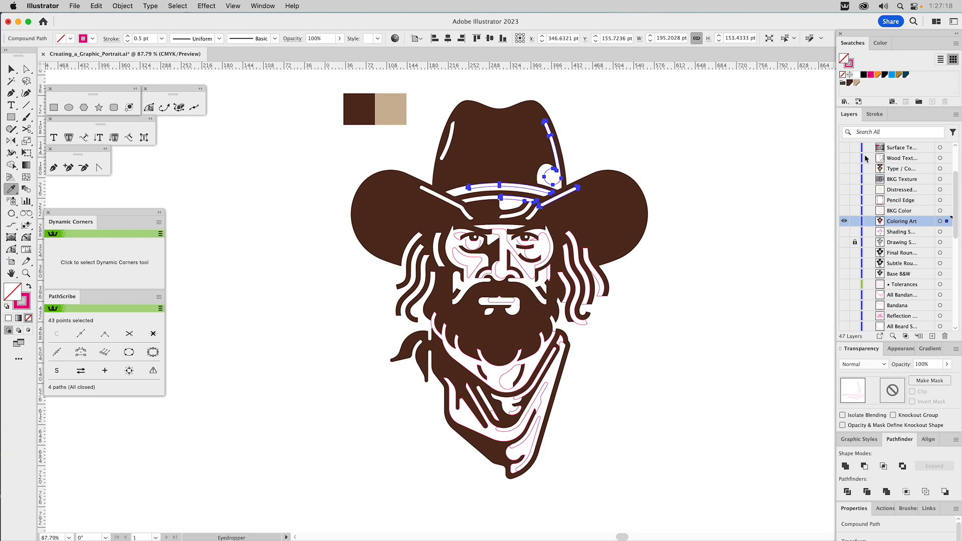
{"action": "left_click", "coordinate": [857, 74]}
{"action": "key", "text": "x"}
{"action": "left_click", "coordinate": [842, 74]}
Step: Fill the hat's white detail shapes and the white face shapes with the tan sample colour using the Eyedropper
{"action": "left_click", "coordinate": [461, 191], "text": "super"}
{"action": "left_click", "coordinate": [392, 106]}
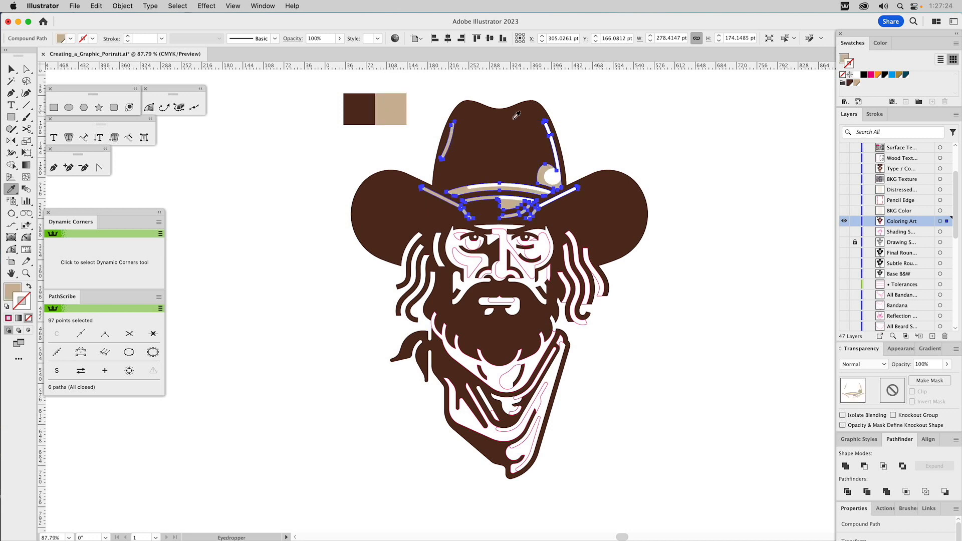
{"action": "left_click", "coordinate": [646, 131], "text": "super"}
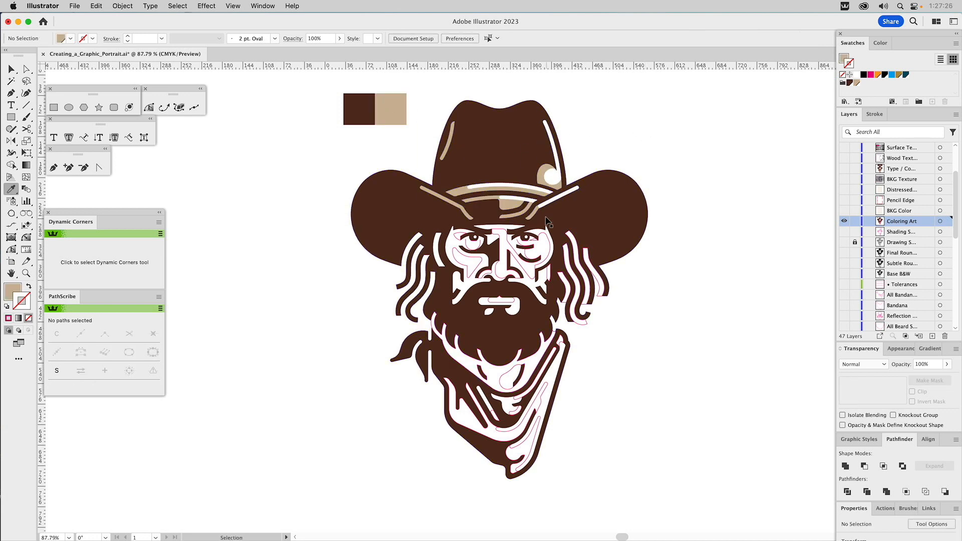
{"action": "left_click", "coordinate": [460, 248], "text": "super"}
{"action": "left_click", "coordinate": [399, 104]}
{"action": "left_click", "coordinate": [629, 113], "text": "super"}
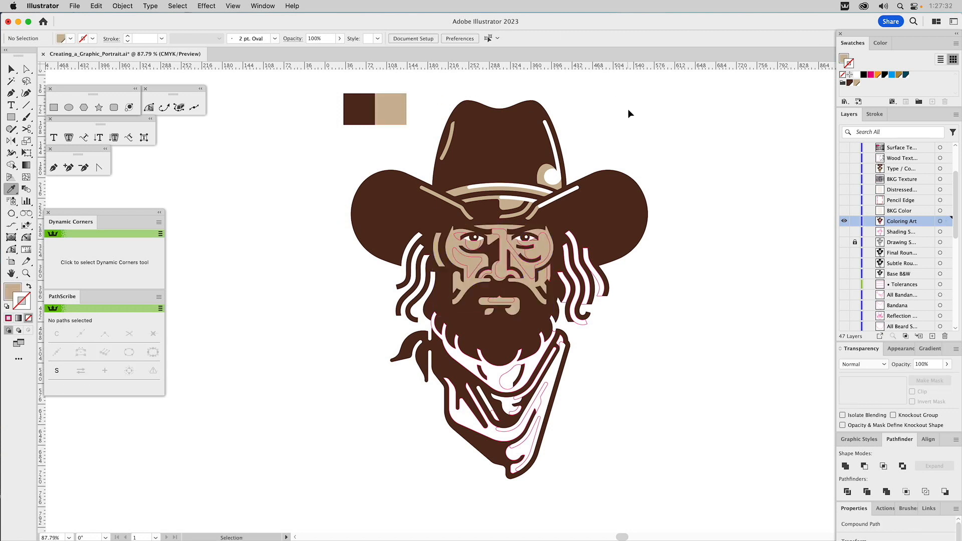
Step: Copy the hat highlights' white fill onto the magenta-outlined highlight shapes on the face
{"action": "left_click", "coordinate": [546, 234], "text": "super"}
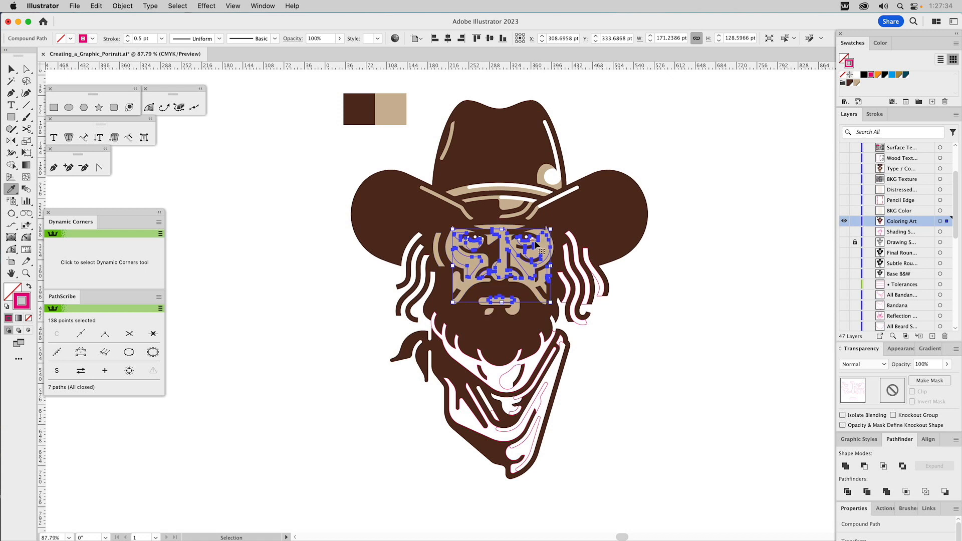
{"action": "left_click", "coordinate": [510, 196]}
{"action": "left_click", "coordinate": [610, 135], "text": "super"}
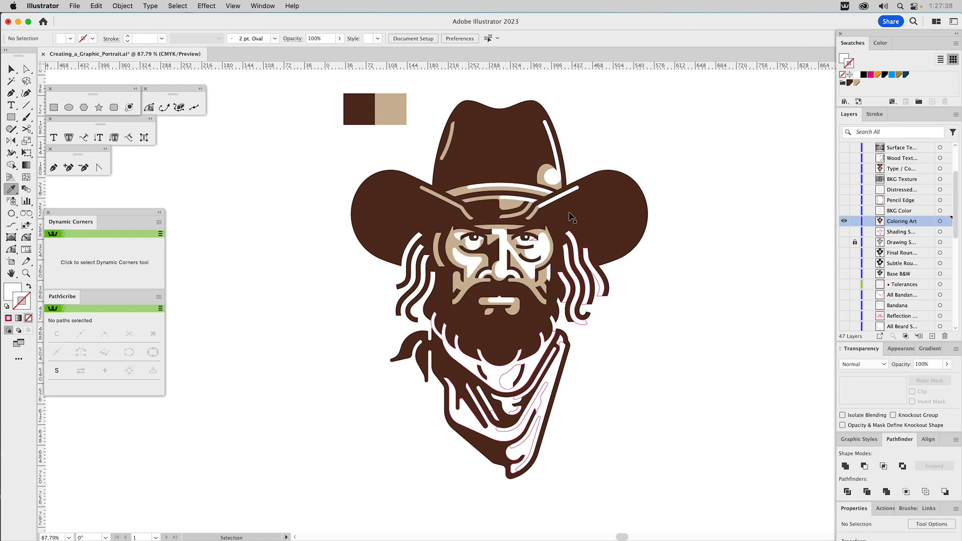
Step: Try a white fill on the small outlined shape beneath the right-hand eye
{"action": "left_click", "coordinate": [535, 244], "text": "super"}
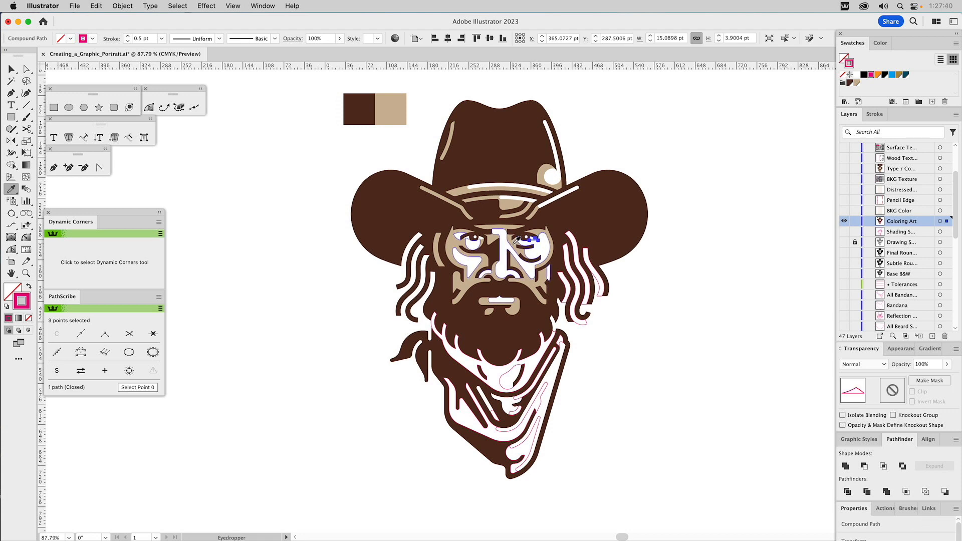
{"action": "left_click", "coordinate": [516, 240]}
{"action": "left_click", "coordinate": [706, 263], "text": "super"}
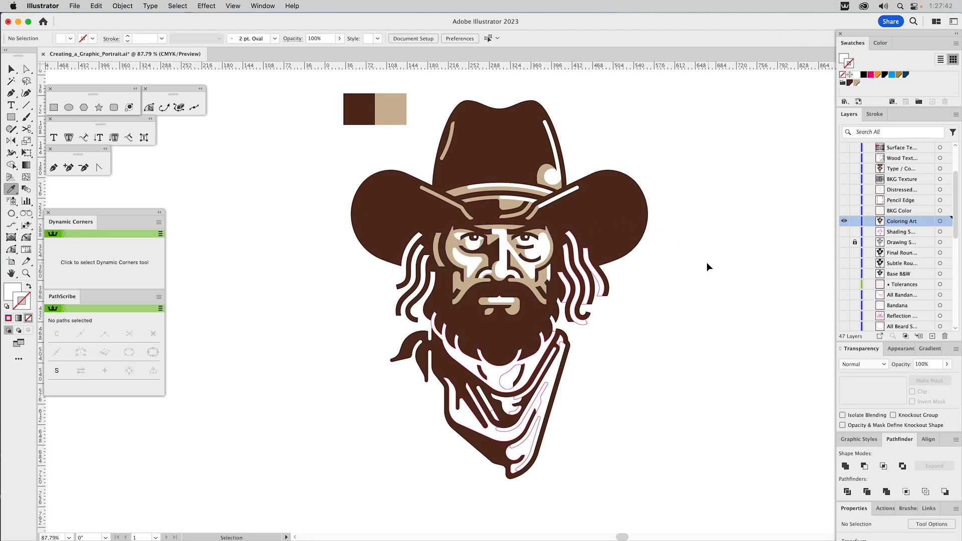
Step: Fill the small shape beneath the right-hand eye with the tan of the face shading
{"action": "left_click", "coordinate": [535, 244], "text": "super"}
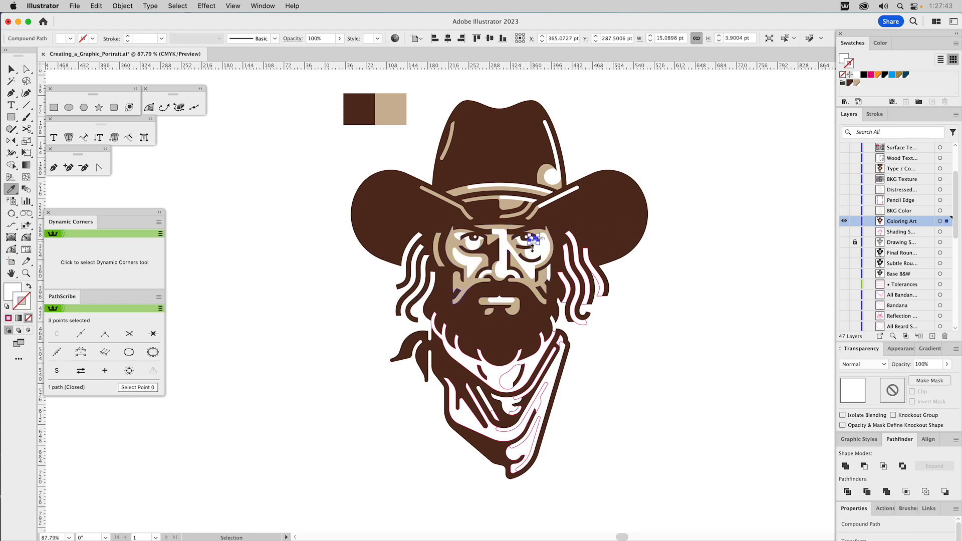
{"action": "left_click", "coordinate": [533, 279]}
{"action": "left_click", "coordinate": [708, 267], "text": "super"}
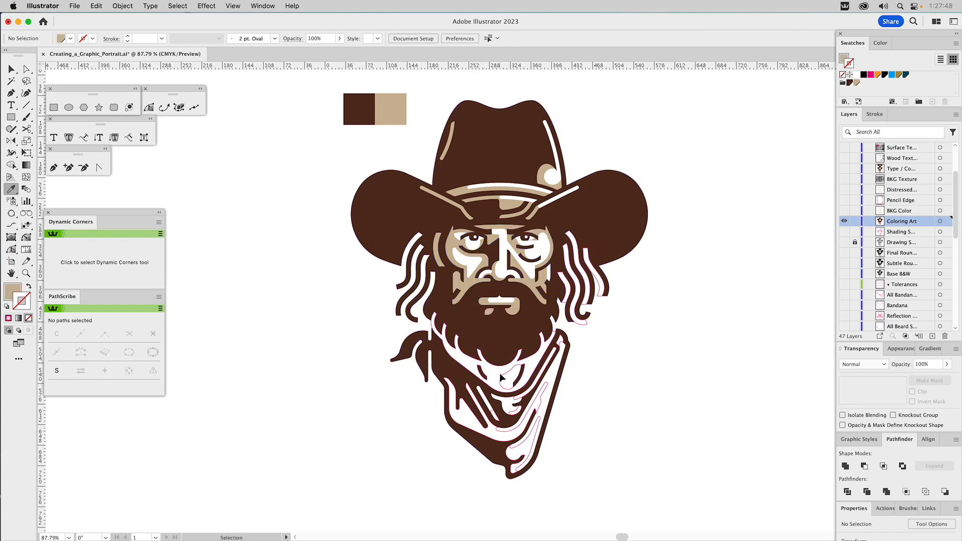
Step: Fill the highlight shapes along the beard's lower edge and the large outer bandana shapes with the sample tan
{"action": "left_click", "coordinate": [504, 381], "text": "super"}
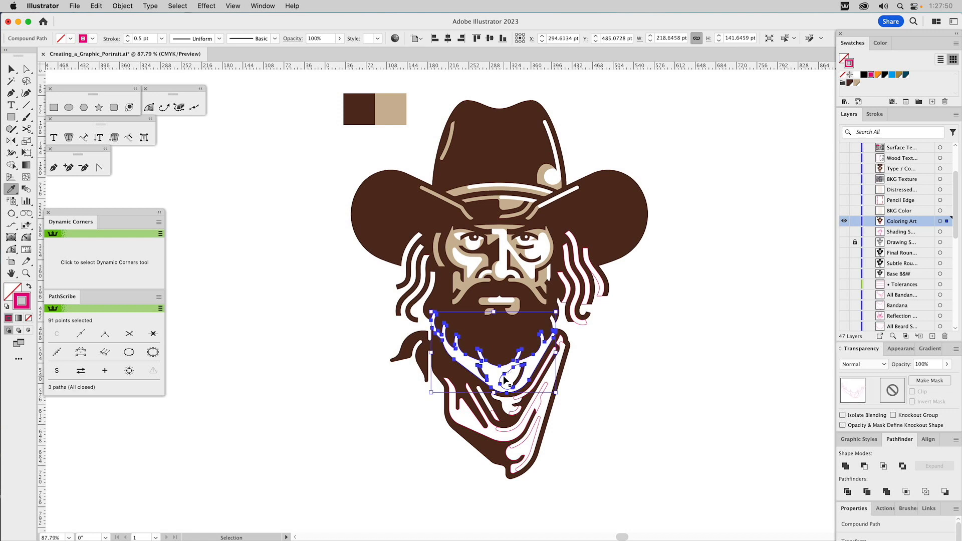
{"action": "left_click", "coordinate": [542, 168]}
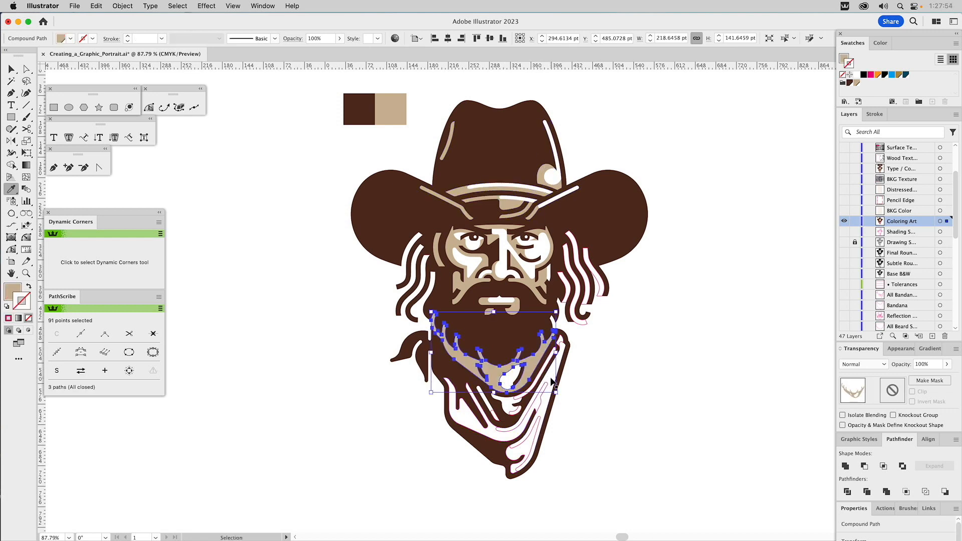
{"action": "left_click", "coordinate": [560, 342], "text": "super"}
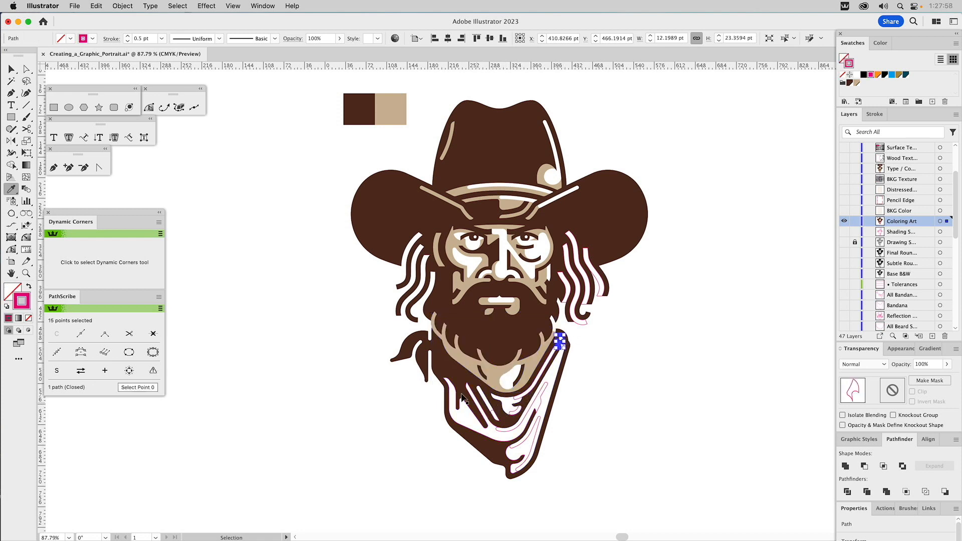
{"action": "left_click", "coordinate": [468, 414], "text": "shift+super"}
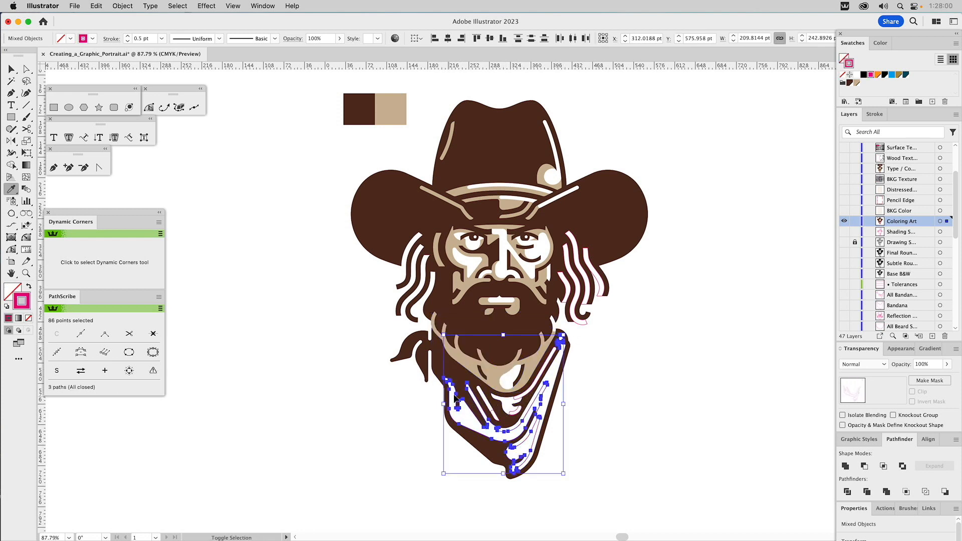
{"action": "left_click", "coordinate": [406, 98]}
{"action": "key", "text": "v"}
{"action": "left_click", "coordinate": [566, 413]}
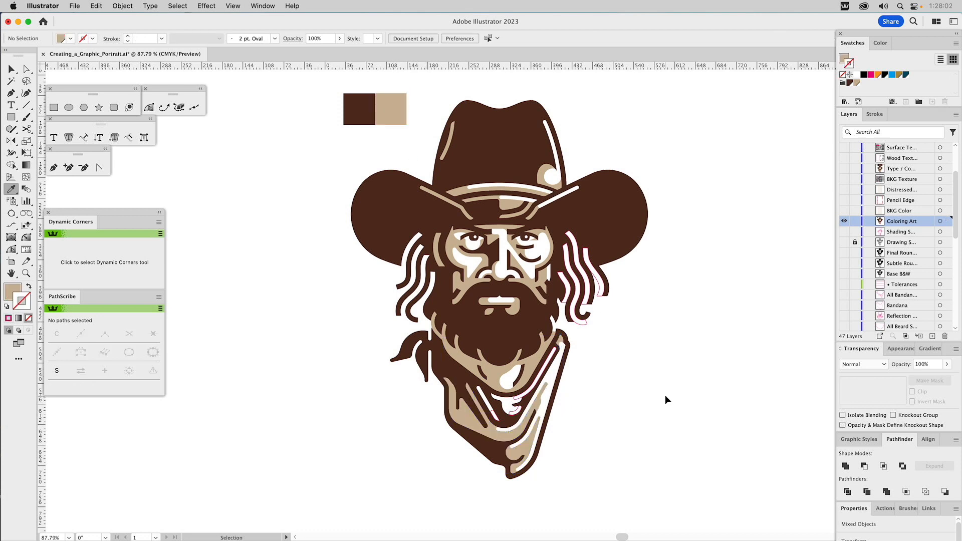
Step: Fill the bandana's inner fold shape and the slanted stripe beside it with the same tan
{"action": "left_click", "coordinate": [503, 393]}
{"action": "left_click", "coordinate": [483, 398]}
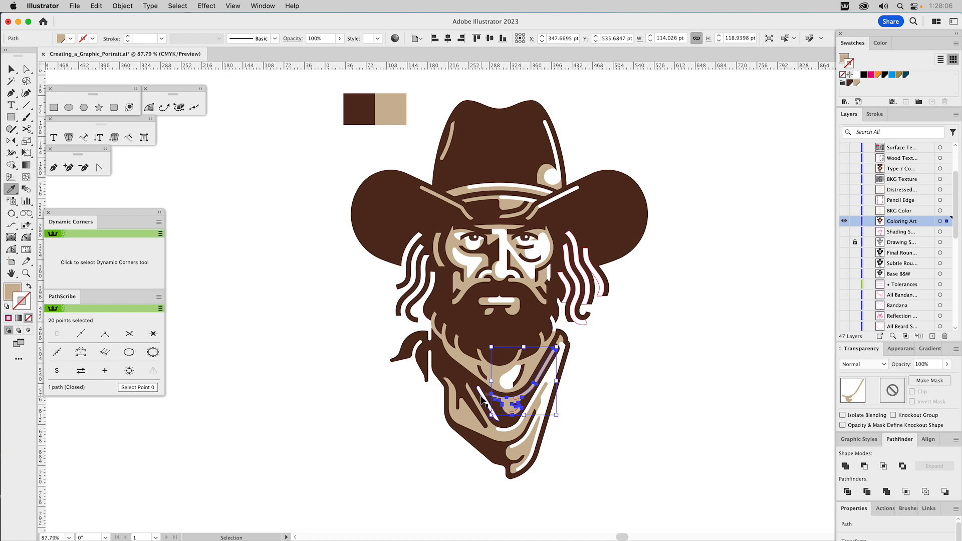
{"action": "left_click", "coordinate": [491, 380]}
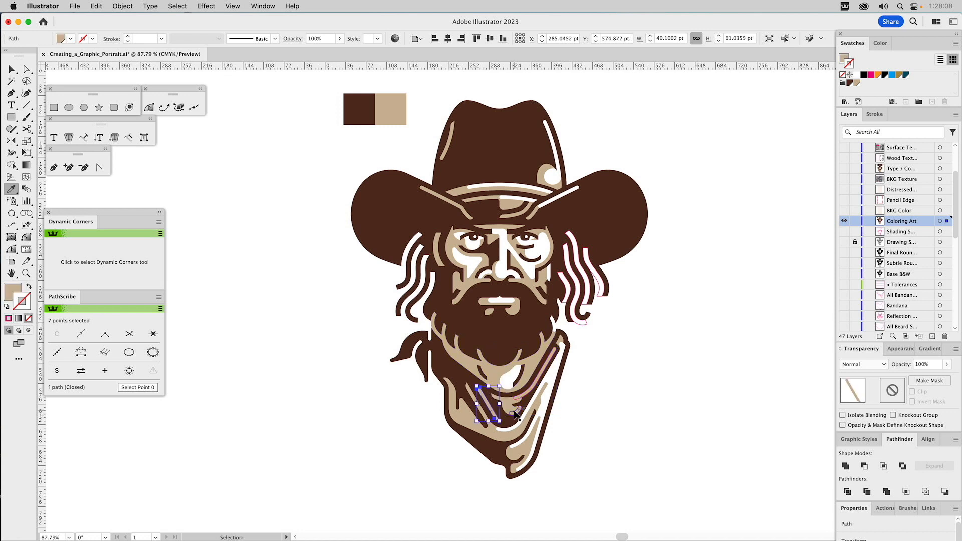
Step: Copy the white highlight fill onto the three magenta-outlined highlight shapes in the bandana's inner fold
{"action": "left_click", "coordinate": [517, 410], "text": "super"}
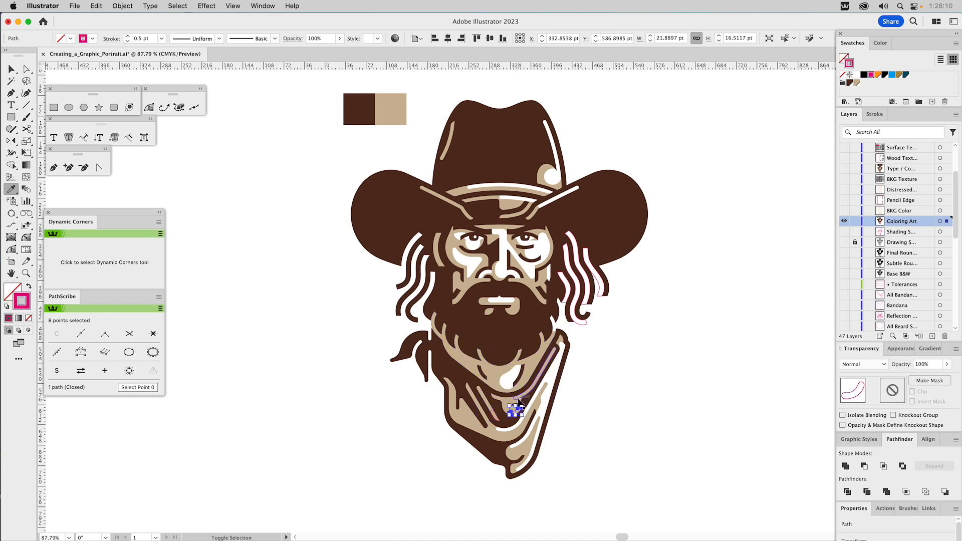
{"action": "left_click", "coordinate": [519, 398], "text": "shift+super"}
{"action": "left_click", "coordinate": [494, 413], "text": "shift+super"}
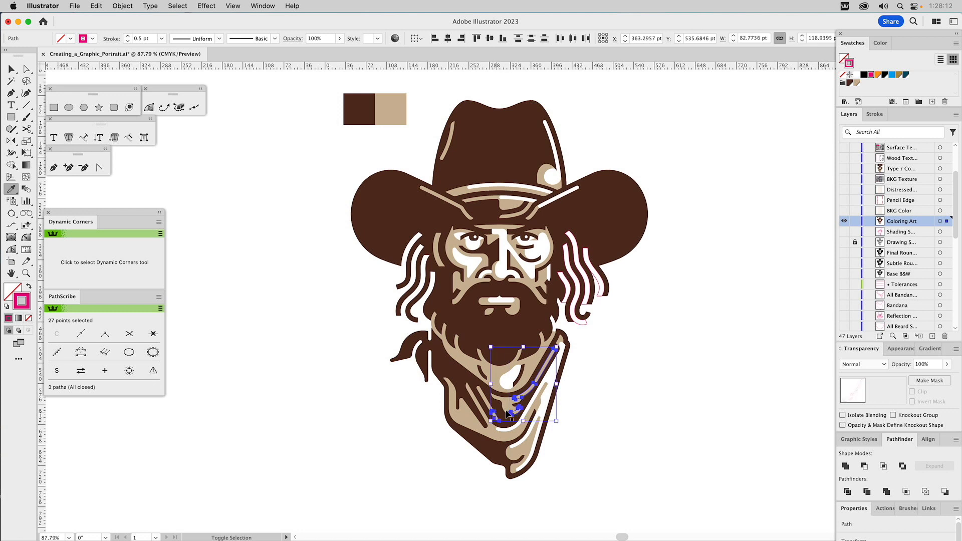
{"action": "left_click", "coordinate": [549, 376]}
{"action": "left_click", "coordinate": [677, 363], "text": "super"}
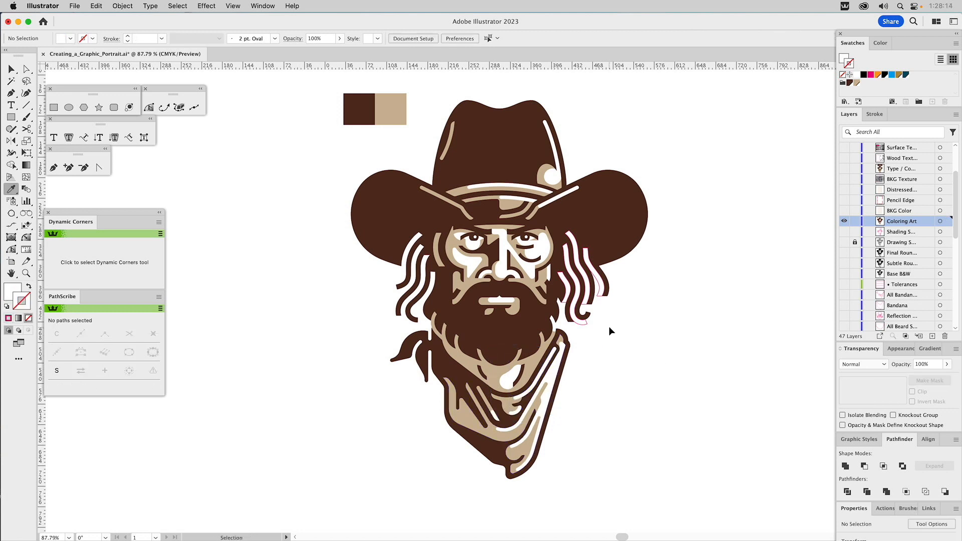
Step: Fill the hair strands on both sides of the face with the sample tan using the Eyedropper
{"action": "left_click", "coordinate": [585, 321], "text": "super"}
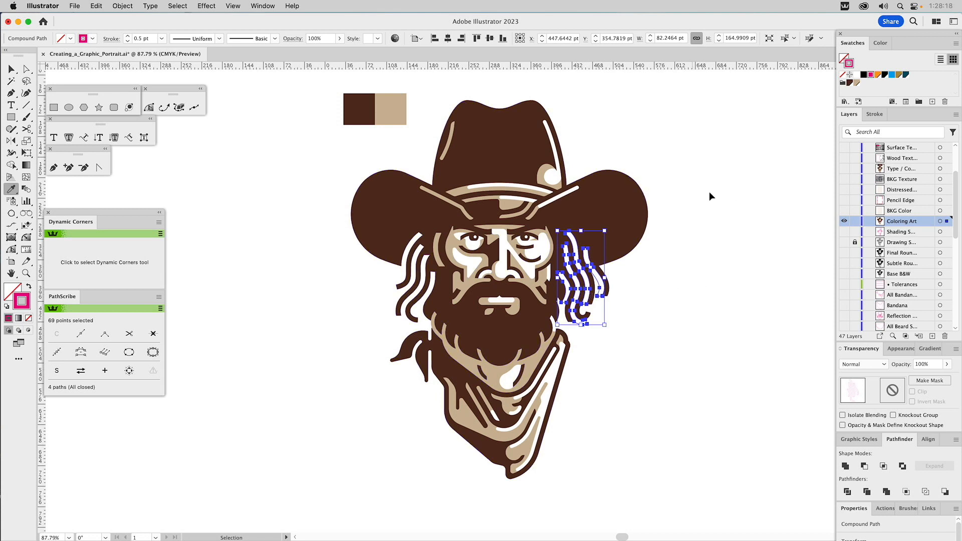
{"action": "left_click", "coordinate": [396, 114]}
{"action": "left_click", "coordinate": [723, 150], "text": "super"}
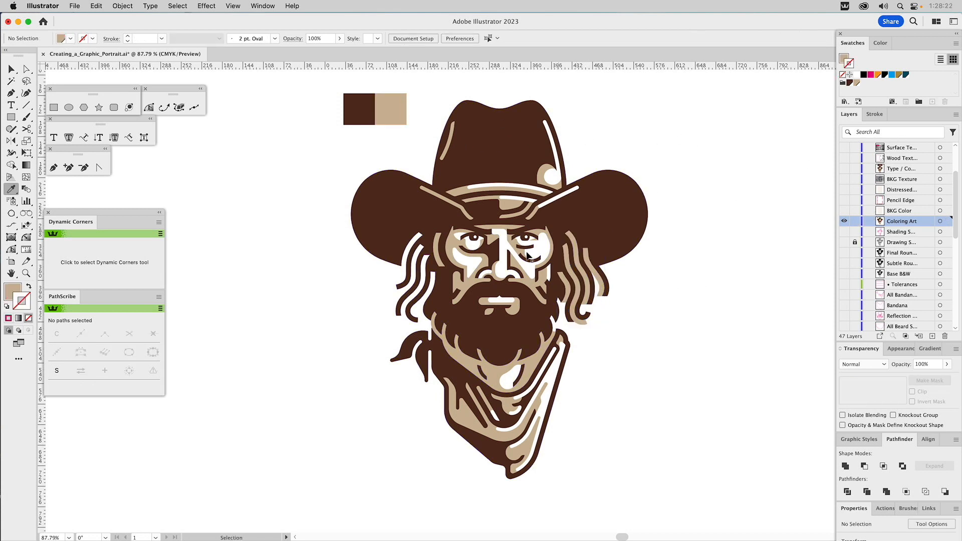
{"action": "left_click", "coordinate": [403, 295], "text": "super"}
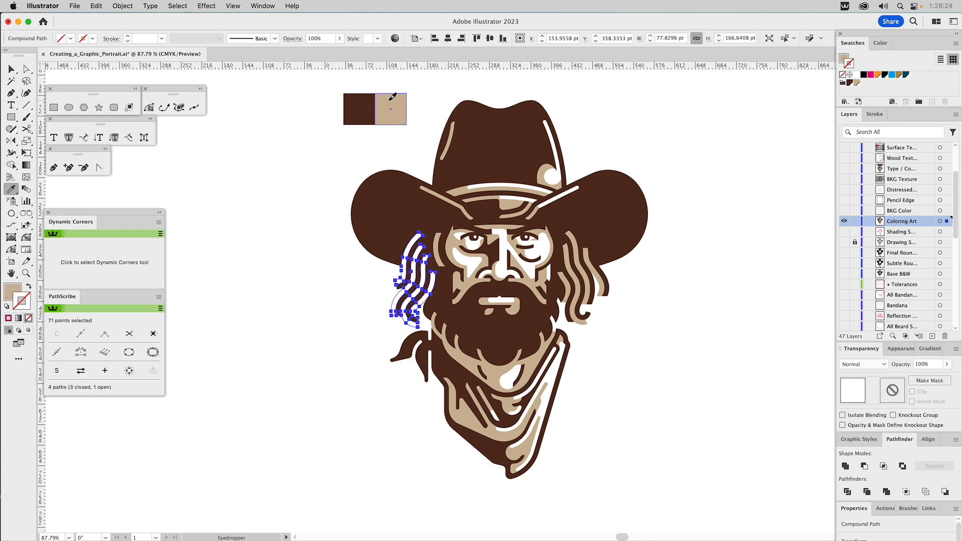
{"action": "left_click", "coordinate": [773, 136], "text": "super"}
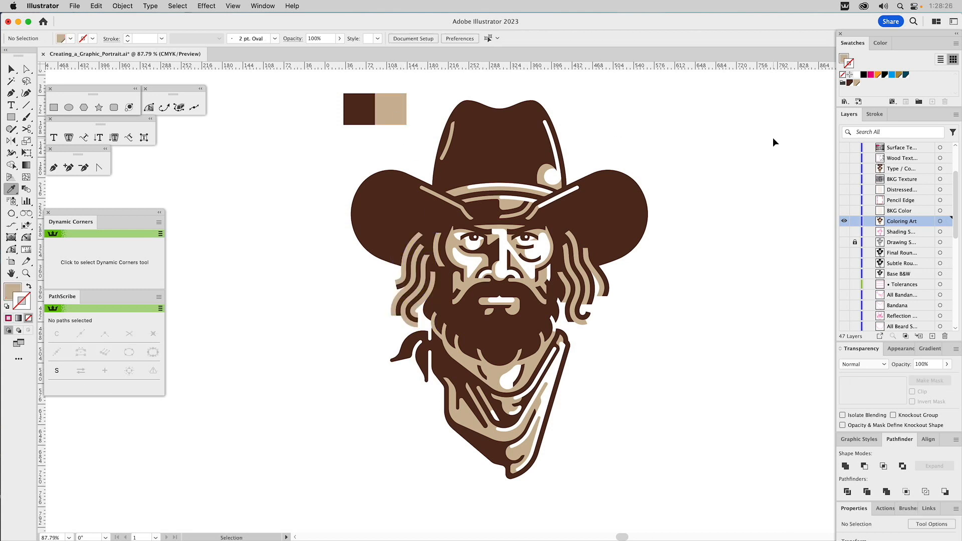
Step: Show the BKG Color layer in place of Coloring Art and examine the cream background shape's anchor points
{"action": "left_click", "coordinate": [844, 211]}
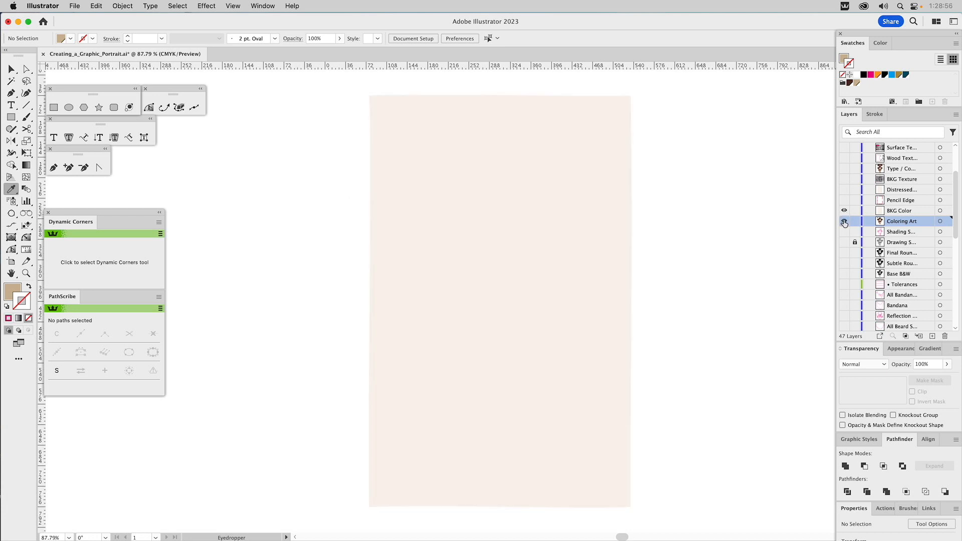
{"action": "key", "text": "v"}
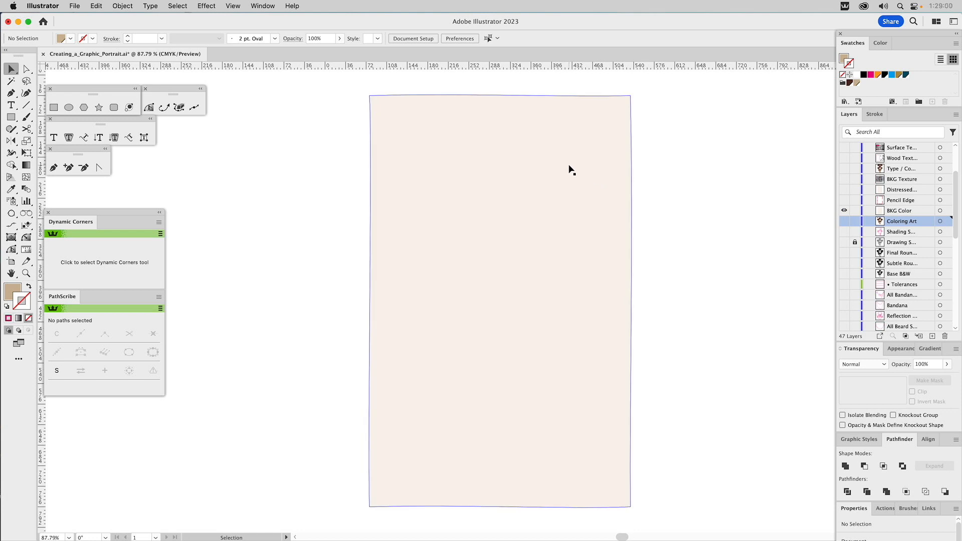
{"action": "key", "text": "a"}
{"action": "left_click", "coordinate": [568, 169]}
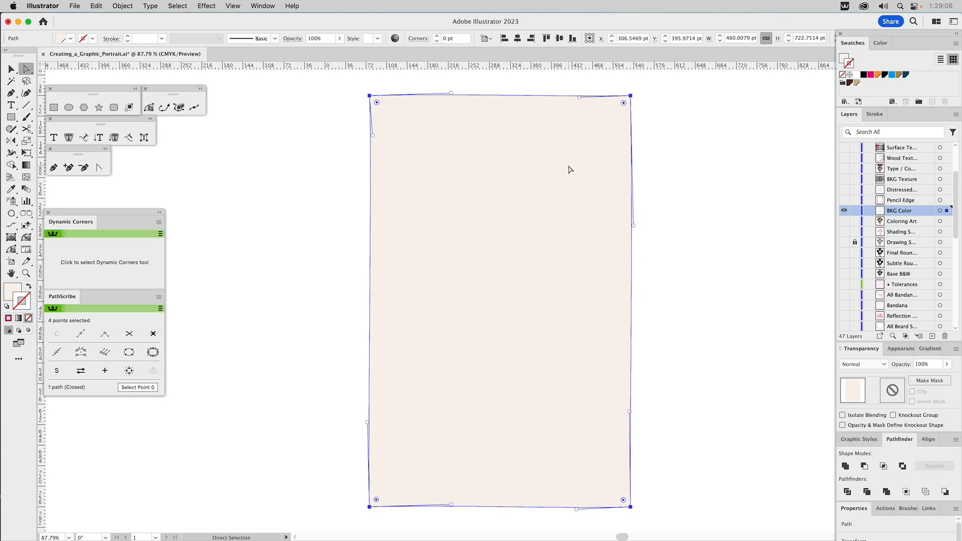
{"action": "left_click", "coordinate": [701, 190]}
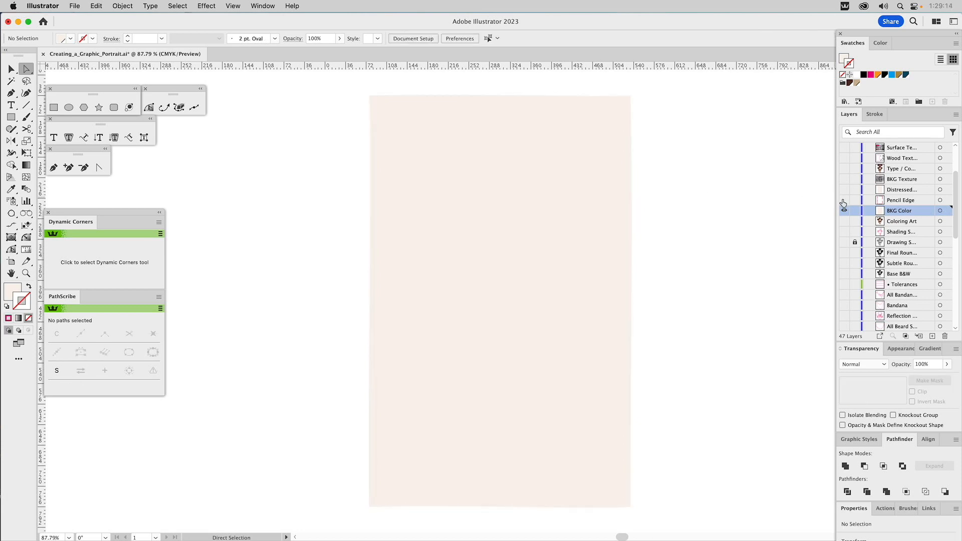
Step: Show the Pencil Edge layer and review the Pencil tool's fidelity and path options
{"action": "left_click", "coordinate": [843, 200]}
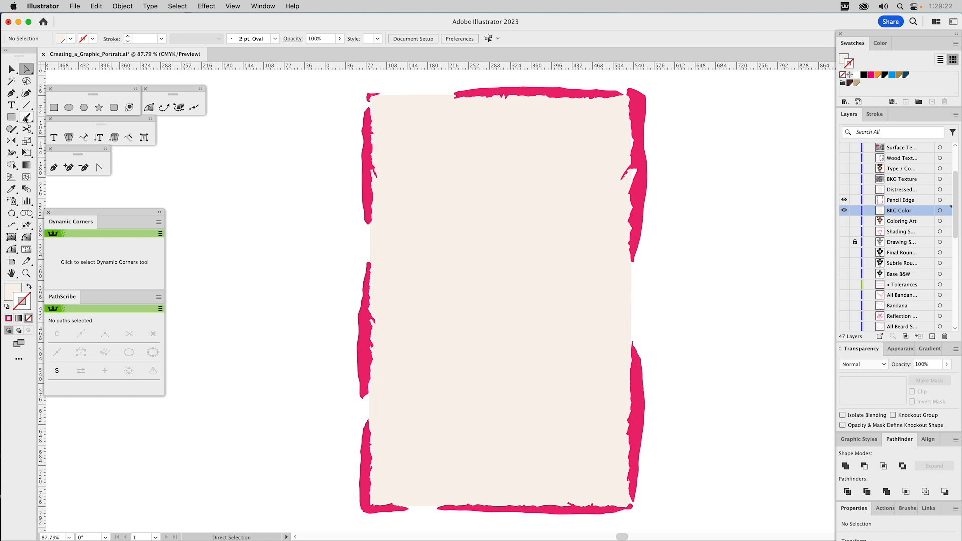
{"action": "left_click_drag", "start_coordinate": [11, 129], "coordinate": [43, 144]}
{"action": "double_click", "coordinate": [11, 129]}
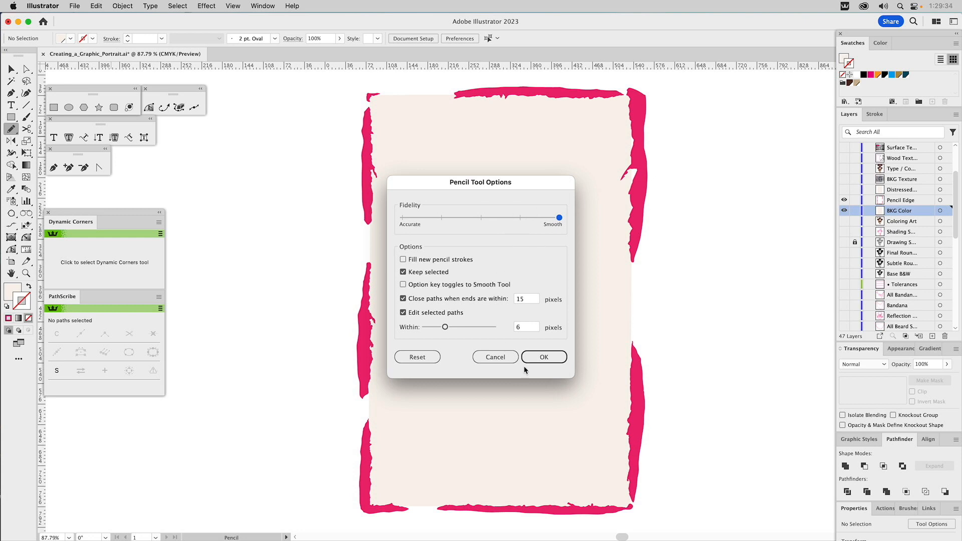
{"action": "left_click", "coordinate": [545, 358]}
Step: Draw a rectangle about 208 by 349 pt beside the cream background and fill it with blue
{"action": "left_click_drag", "start_coordinate": [338, 238], "coordinate": [504, 254]}
{"action": "left_click", "coordinate": [54, 107]}
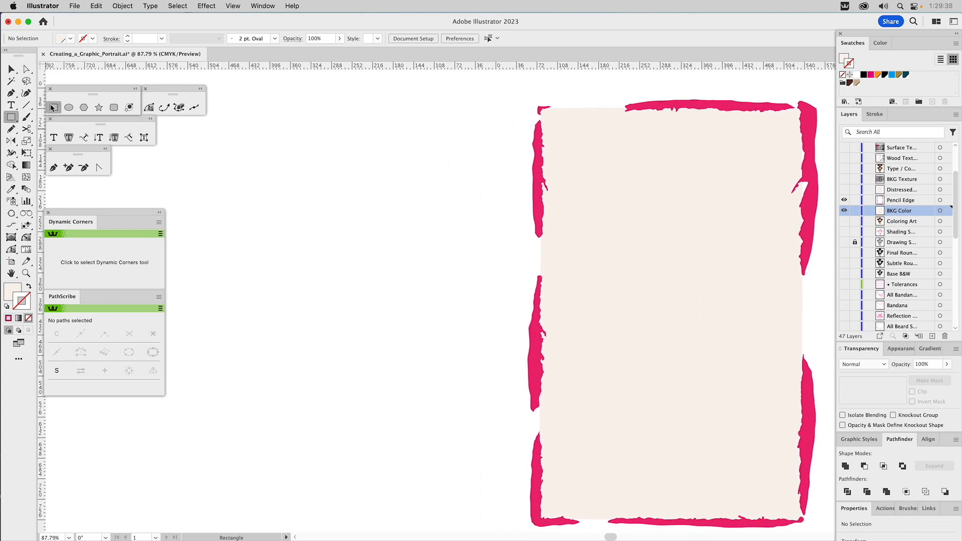
{"action": "left_click_drag", "start_coordinate": [305, 184], "coordinate": [425, 383]}
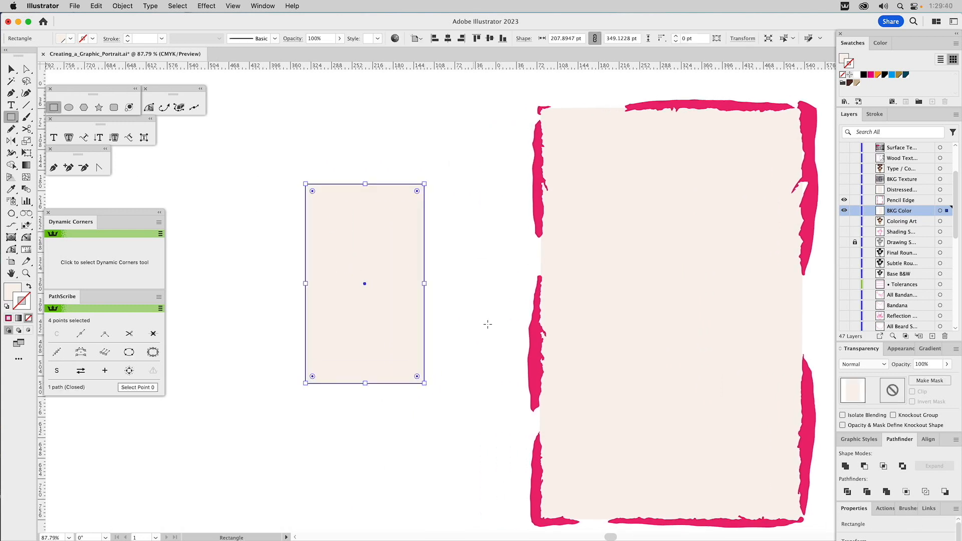
{"action": "left_click", "coordinate": [891, 74]}
{"action": "left_click_drag", "start_coordinate": [845, 59], "coordinate": [844, 59]}
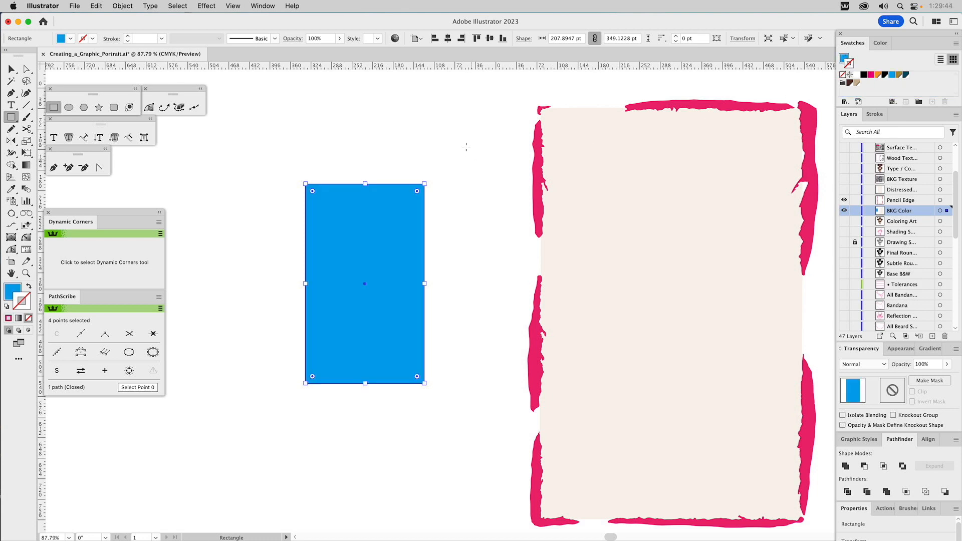
{"action": "left_click", "coordinate": [409, 153], "text": "super"}
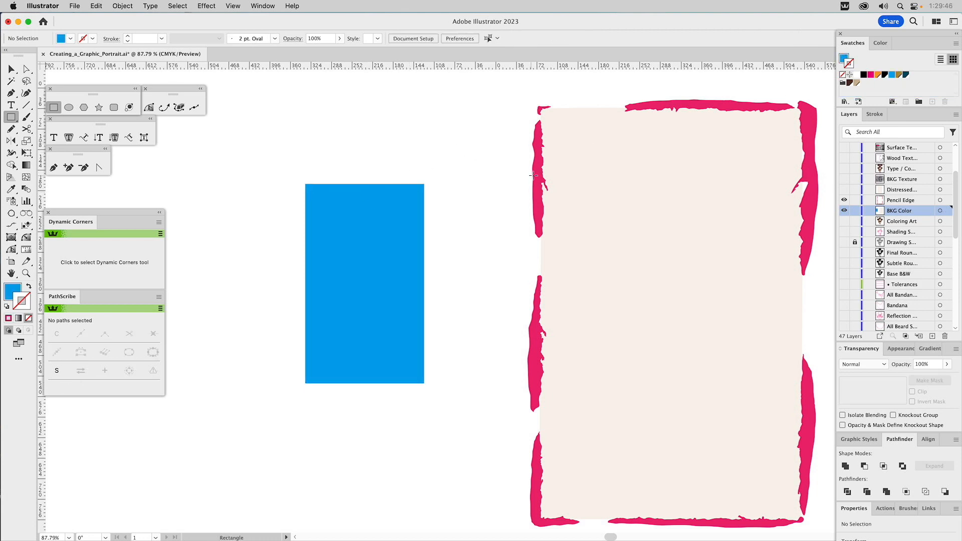
Step: Examine the rough pencil-drawn shapes along the cream background's upper and right-hand edges
{"action": "left_click_drag", "start_coordinate": [772, 372], "coordinate": [638, 365]}
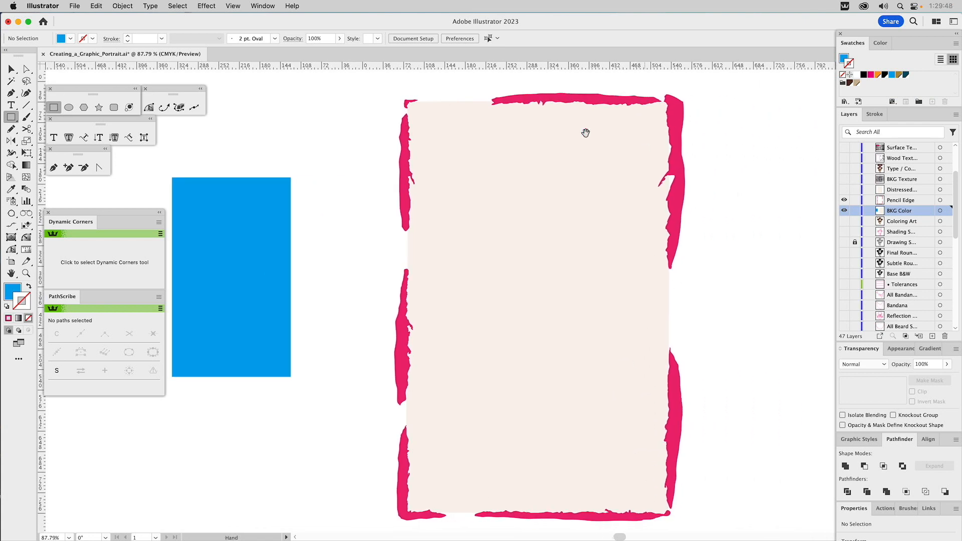
{"action": "key", "text": "v"}
{"action": "left_click", "coordinate": [671, 123]}
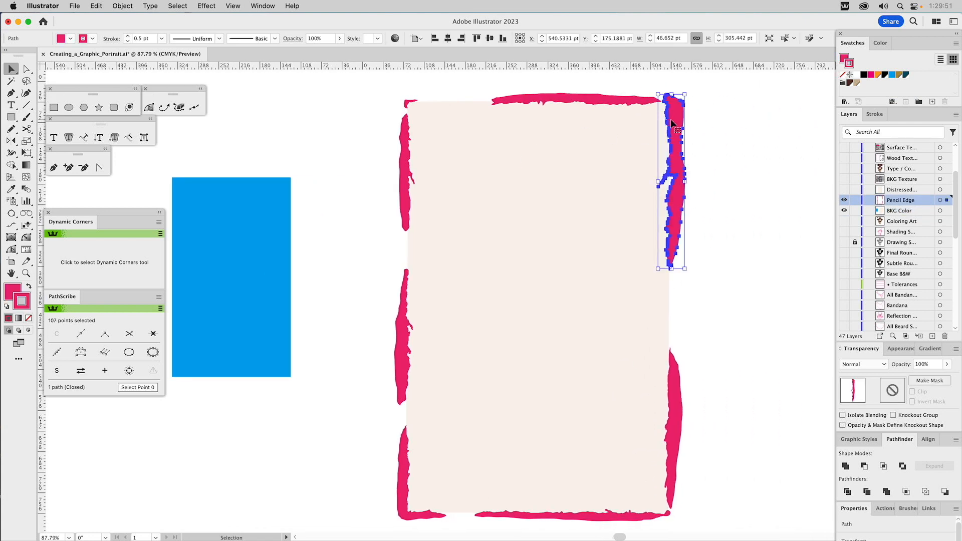
{"action": "left_click", "coordinate": [610, 99], "text": "shift"}
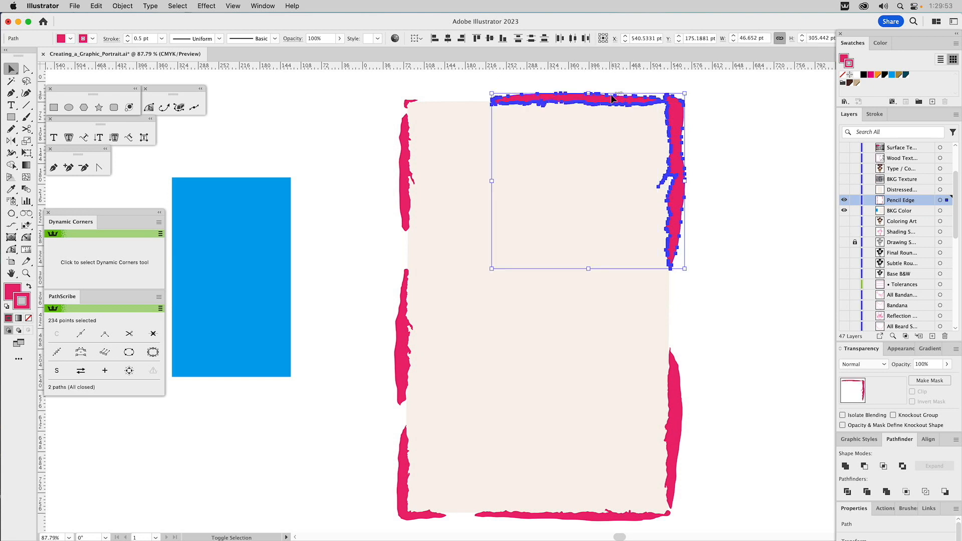
{"action": "left_click", "coordinate": [735, 143]}
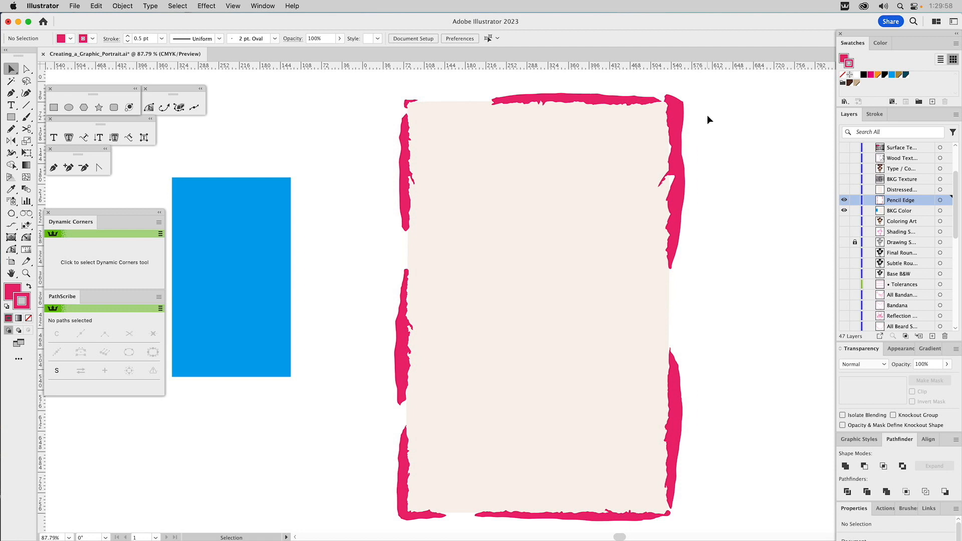
Step: Set the Eraser size to 10 pt and roughen the blue rectangle's right-hand edge with it
{"action": "left_click_drag", "start_coordinate": [386, 226], "coordinate": [438, 220]}
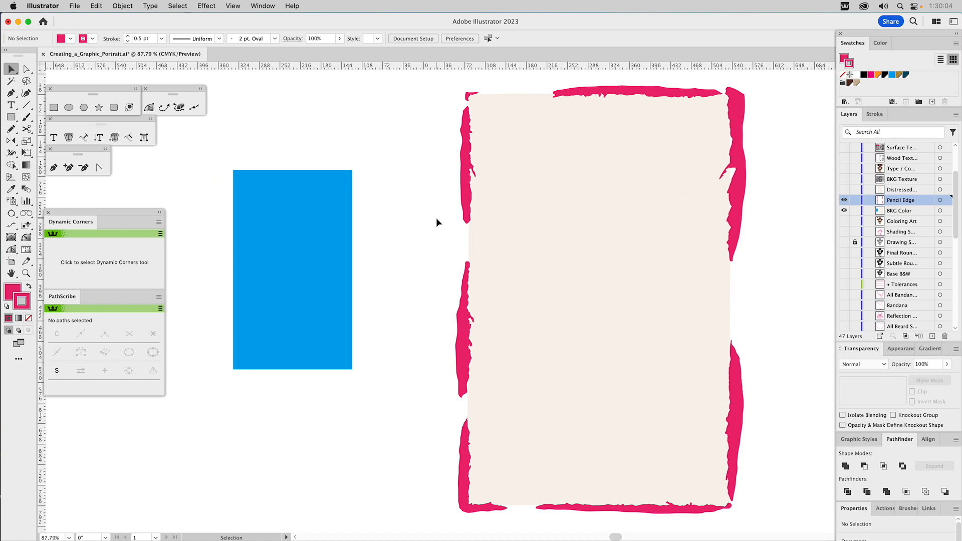
{"action": "left_click", "coordinate": [287, 188]}
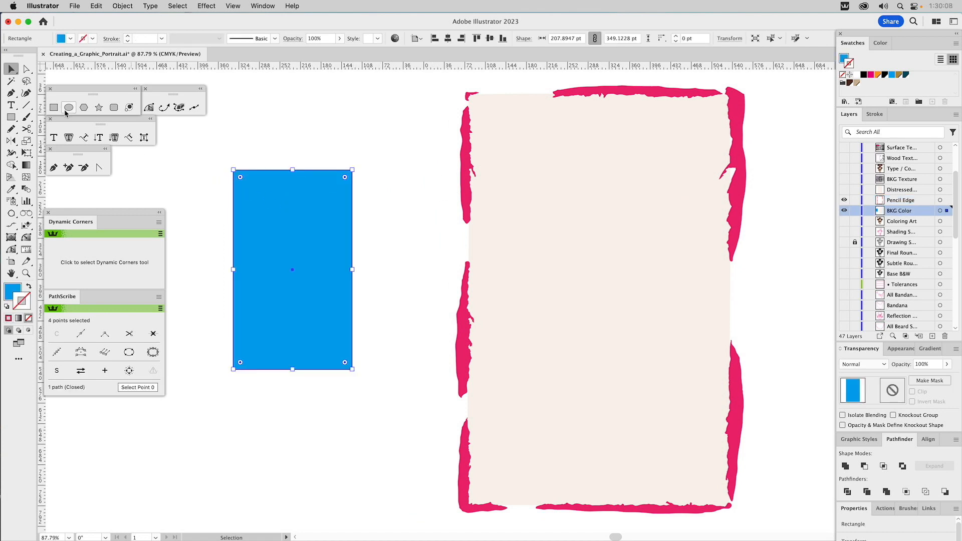
{"action": "left_click_drag", "start_coordinate": [26, 129], "coordinate": [53, 133]}
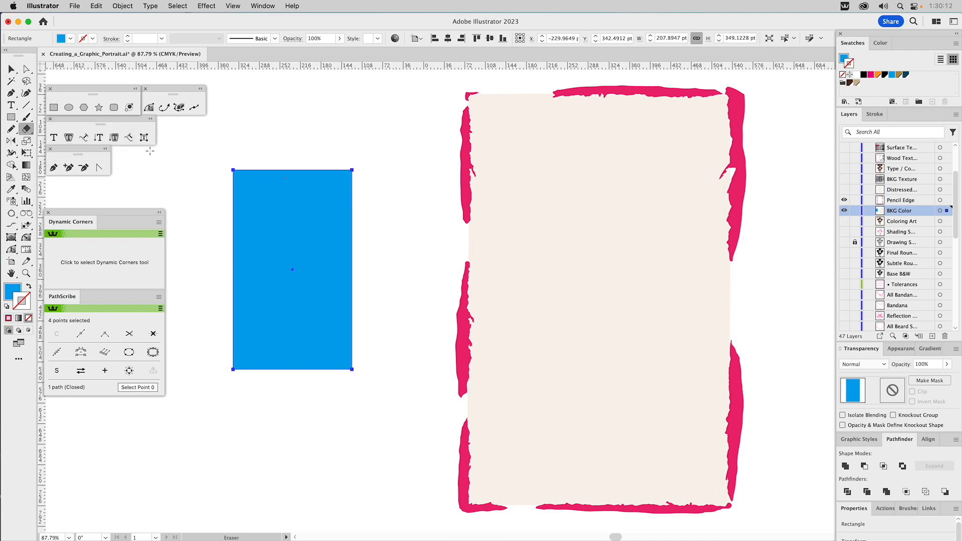
{"action": "double_click", "coordinate": [27, 129]}
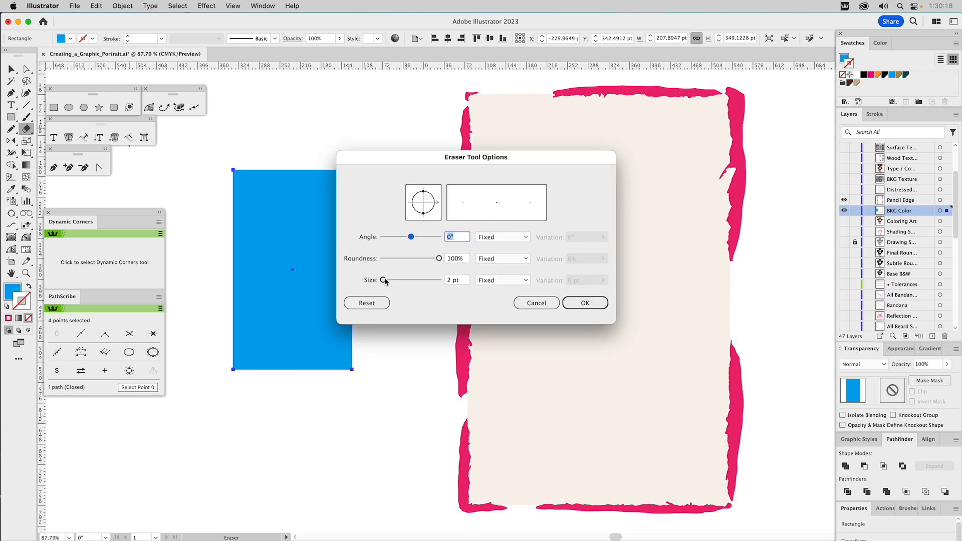
{"action": "left_click_drag", "start_coordinate": [384, 280], "coordinate": [387, 283]}
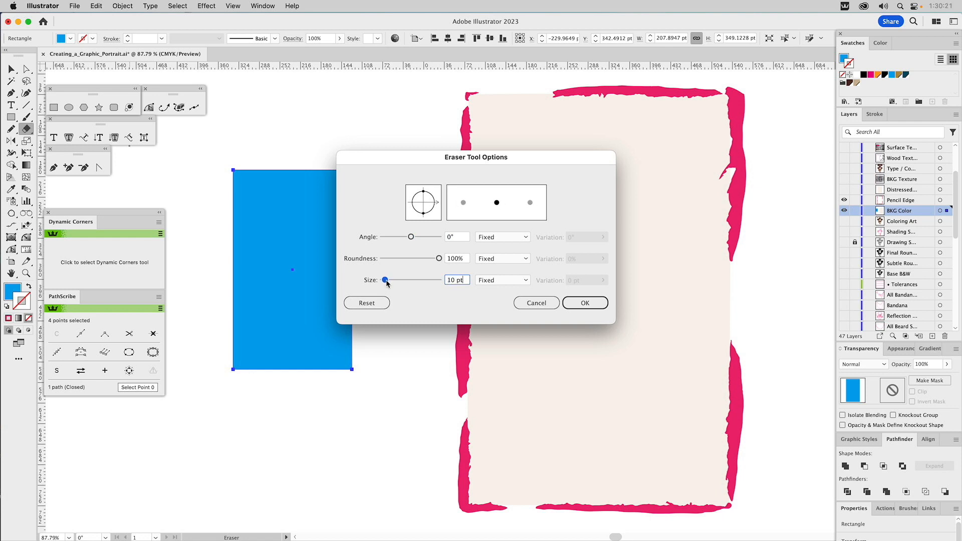
{"action": "left_click", "coordinate": [585, 303]}
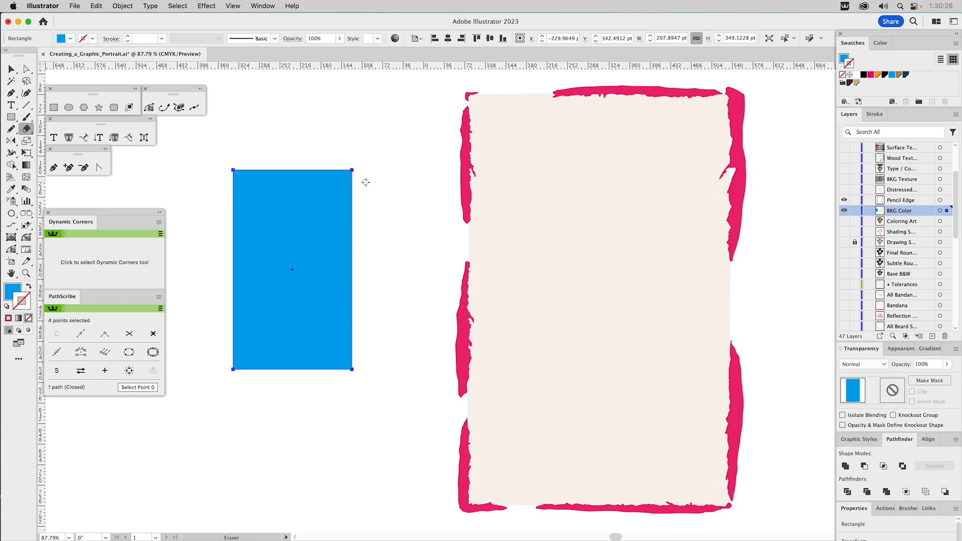
{"action": "left_click_drag", "start_coordinate": [353, 176], "coordinate": [357, 372]}
{"action": "key", "text": "v"}
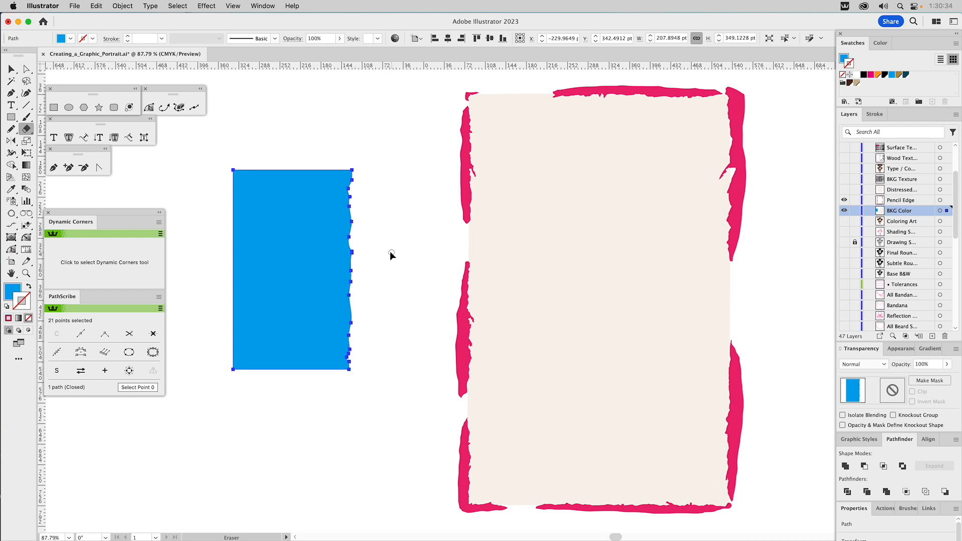
Step: Set the Eraser size to 6 pt and roughen the blue rectangle's upper edge with a few nicks and a deeper notch
{"action": "left_click", "coordinate": [392, 250]}
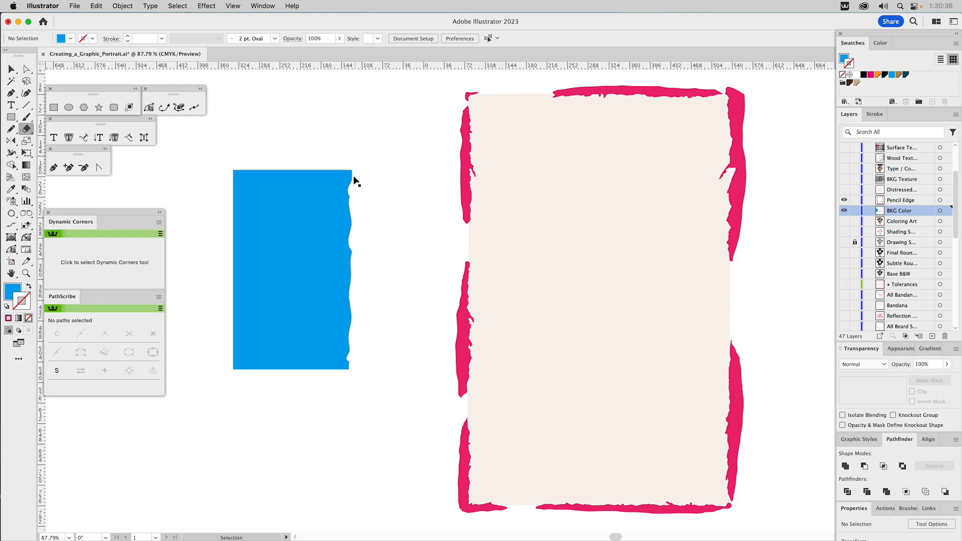
{"action": "left_click", "coordinate": [353, 261]}
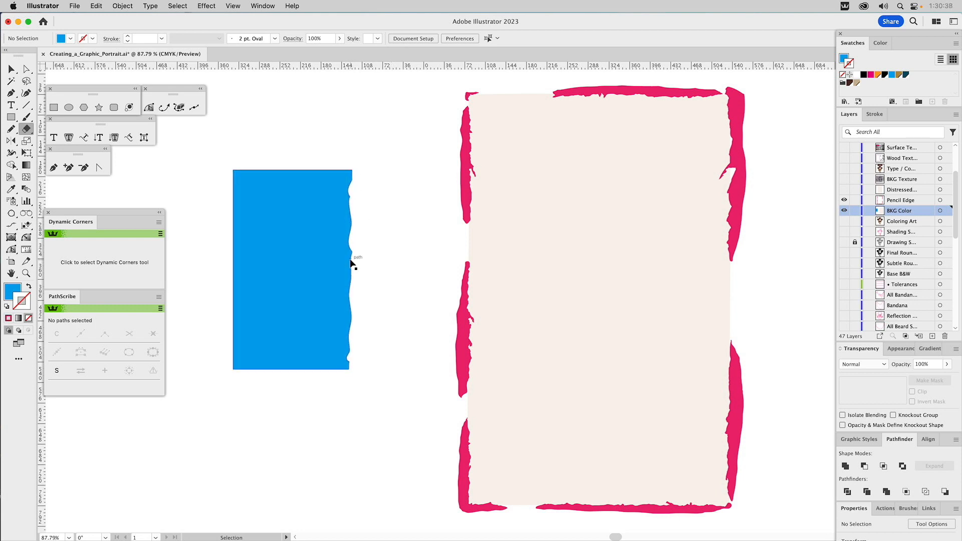
{"action": "left_click", "coordinate": [367, 184]}
{"action": "double_click", "coordinate": [26, 129]}
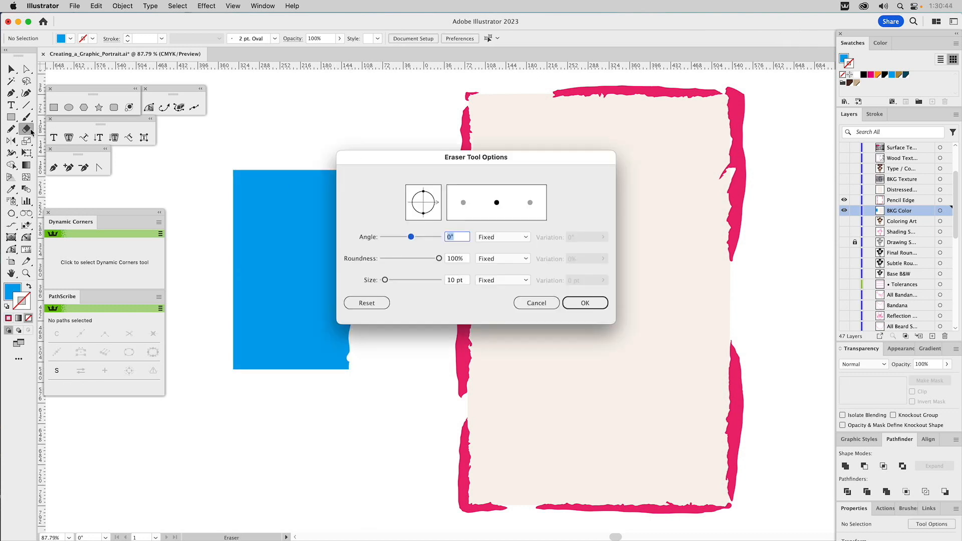
{"action": "left_click_drag", "start_coordinate": [385, 281], "coordinate": [384, 281]}
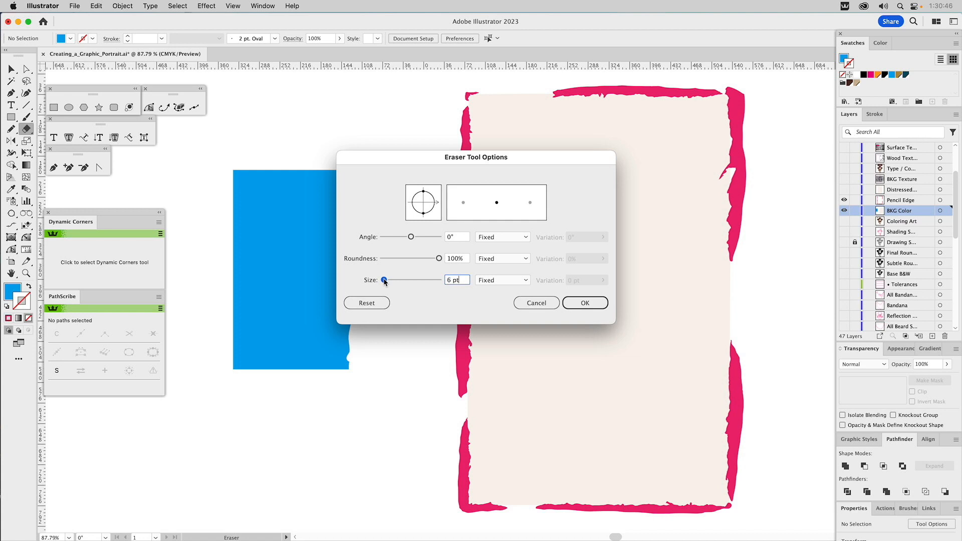
{"action": "left_click", "coordinate": [571, 304]}
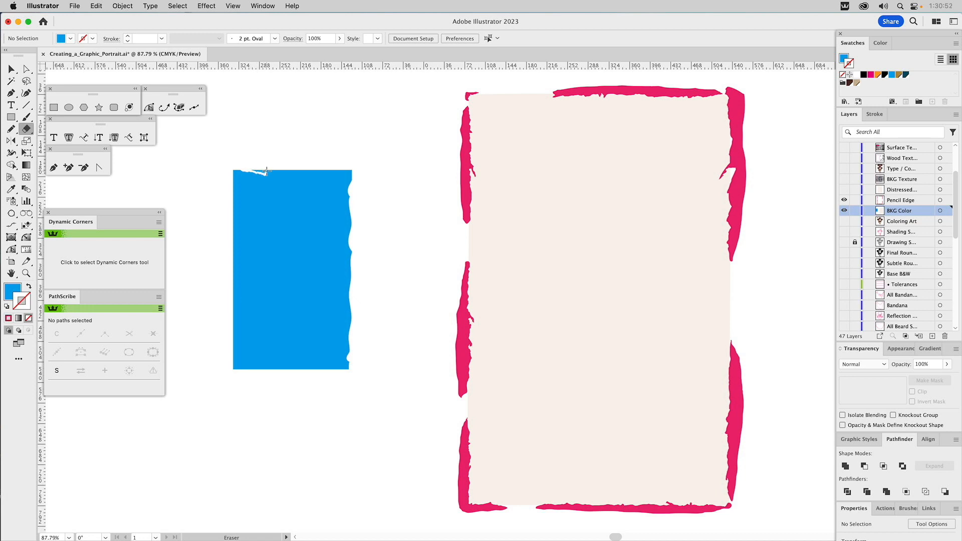
{"action": "mouse_move", "coordinate": [292, 173]}
{"action": "left_mouse_down"}
{"action": "mouse_move", "coordinate": [303, 190]}
{"action": "mouse_move", "coordinate": [302, 182]}
{"action": "left_mouse_up"}
{"action": "left_click_drag", "start_coordinate": [333, 171], "coordinate": [341, 170]}
{"action": "left_click_drag", "start_coordinate": [252, 171], "coordinate": [258, 168]}
Step: Delete the leftover slivers cut off along the blue rectangle's upper edge
{"action": "left_click", "coordinate": [302, 186], "text": "super"}
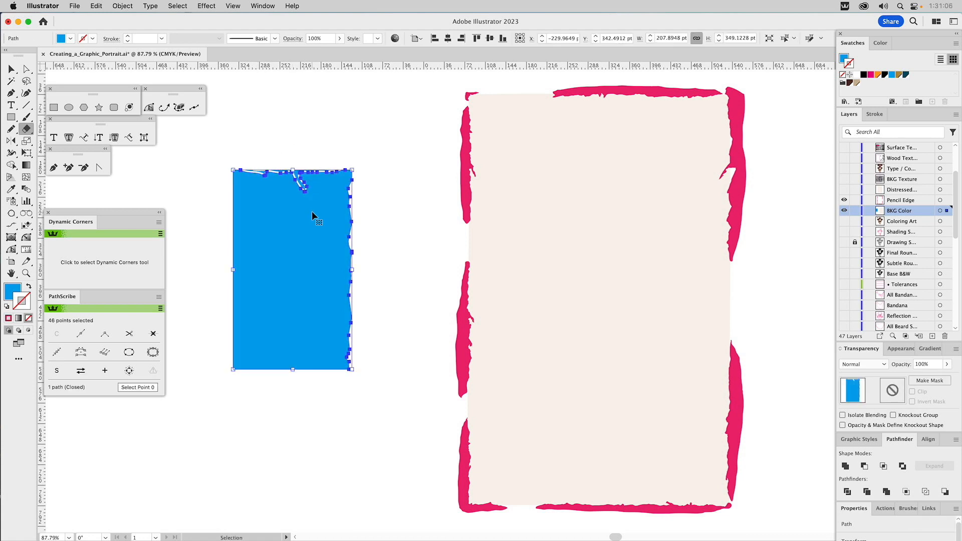
{"action": "left_click", "coordinate": [334, 130], "text": "super"}
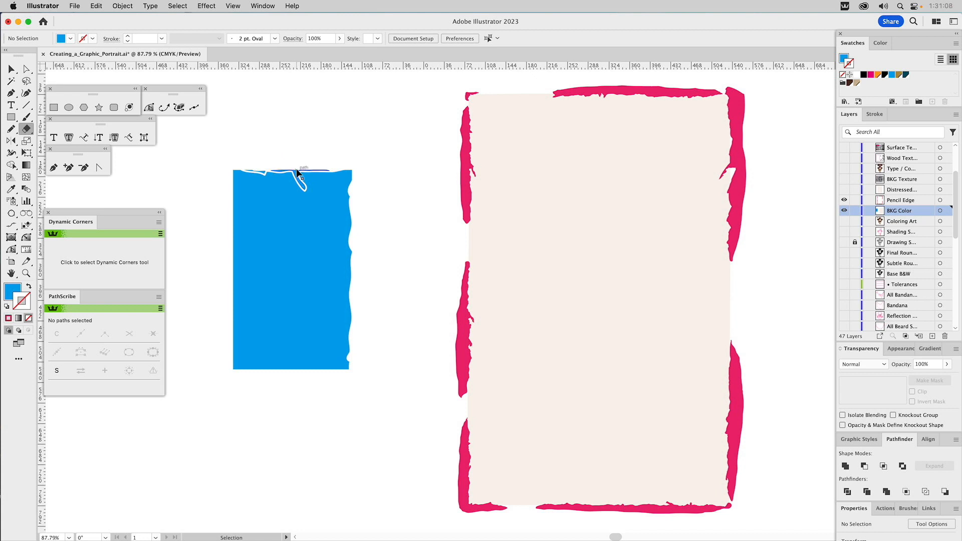
{"action": "left_click", "coordinate": [295, 170], "text": "super"}
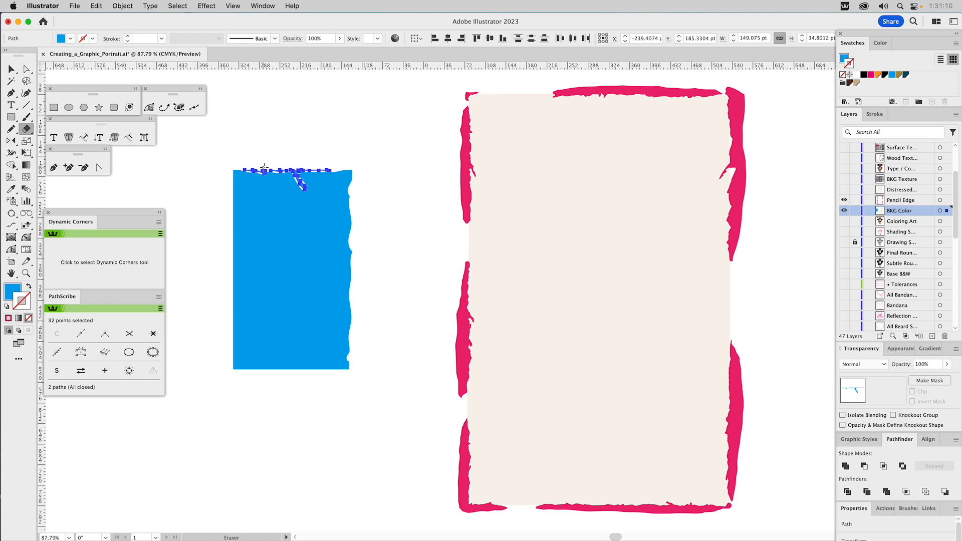
{"action": "key", "text": "Delete"}
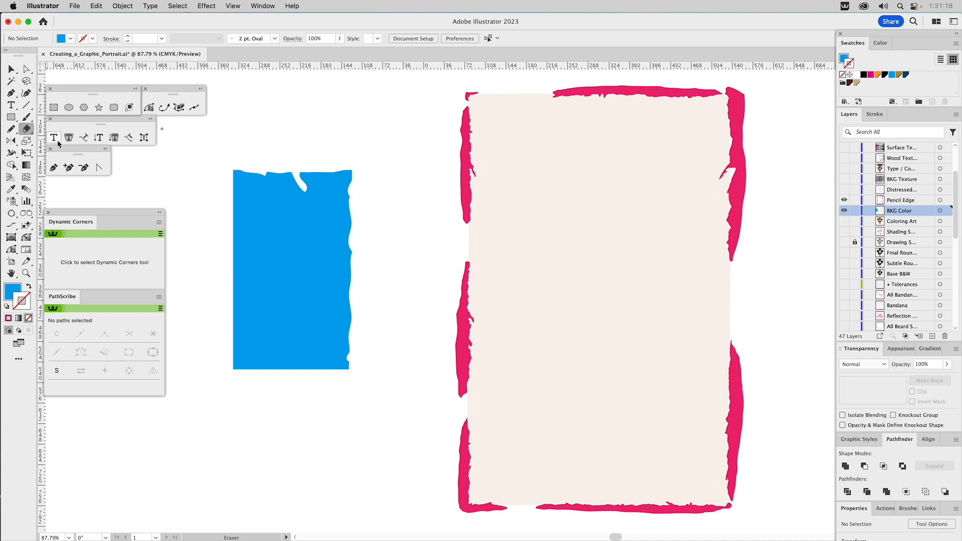
Step: Pencil a rough closed shape about 48 by 263 pt over the blue rectangle's left-hand edge and copy the pink edge shapes' colour to it
{"action": "double_click", "coordinate": [11, 129]}
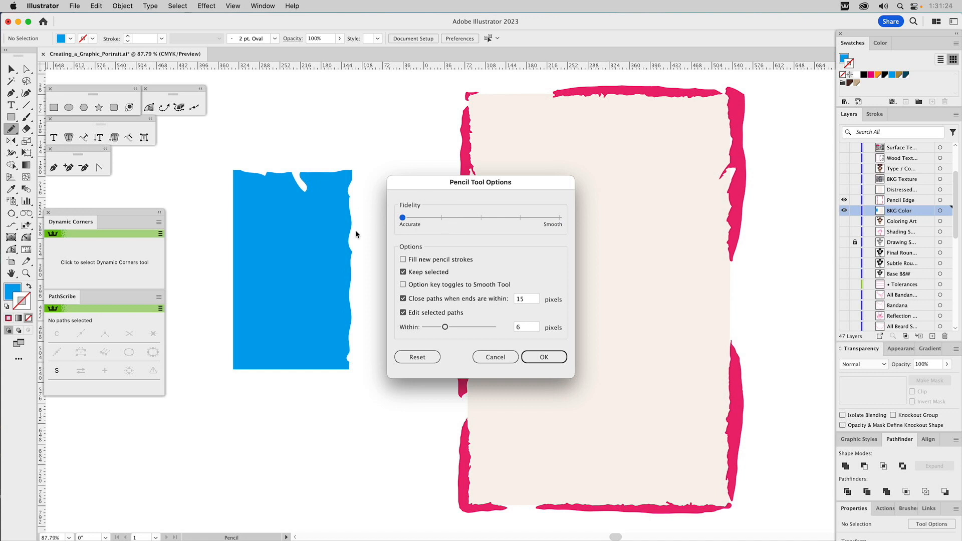
{"action": "left_click", "coordinate": [532, 355]}
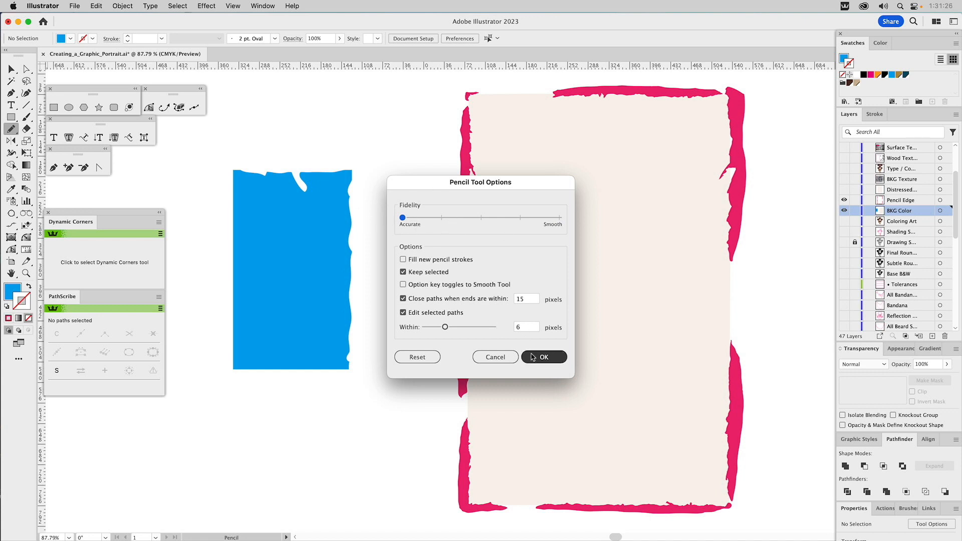
{"action": "left_click", "coordinate": [733, 145], "text": "super"}
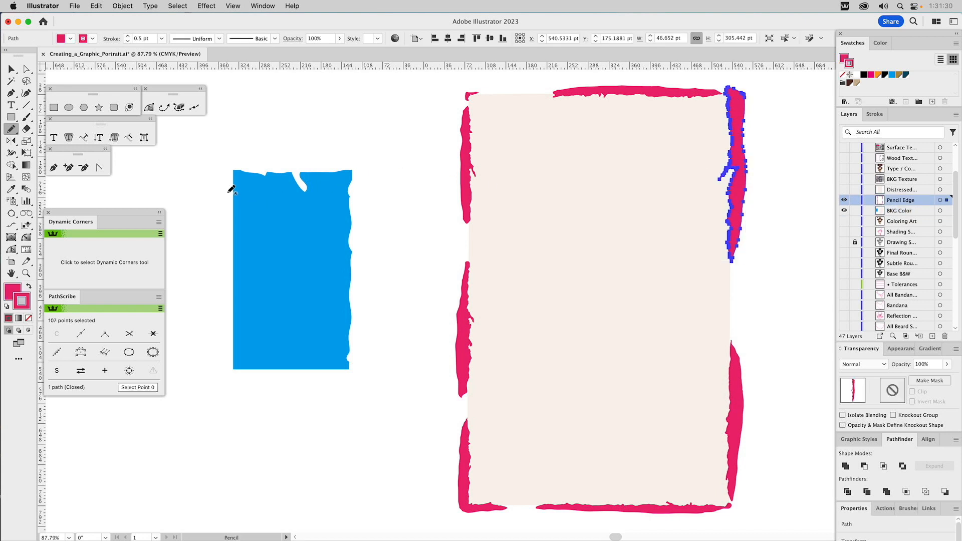
{"action": "mouse_move", "coordinate": [235, 188]}
{"action": "left_mouse_down"}
{"action": "mouse_move", "coordinate": [235, 285]}
{"action": "mouse_move", "coordinate": [248, 316]}
{"action": "mouse_move", "coordinate": [238, 307]}
{"action": "mouse_move", "coordinate": [226, 338]}
{"action": "mouse_move", "coordinate": [231, 188]}
{"action": "left_mouse_up"}
{"action": "left_click_drag", "start_coordinate": [233, 186], "coordinate": [231, 187]}
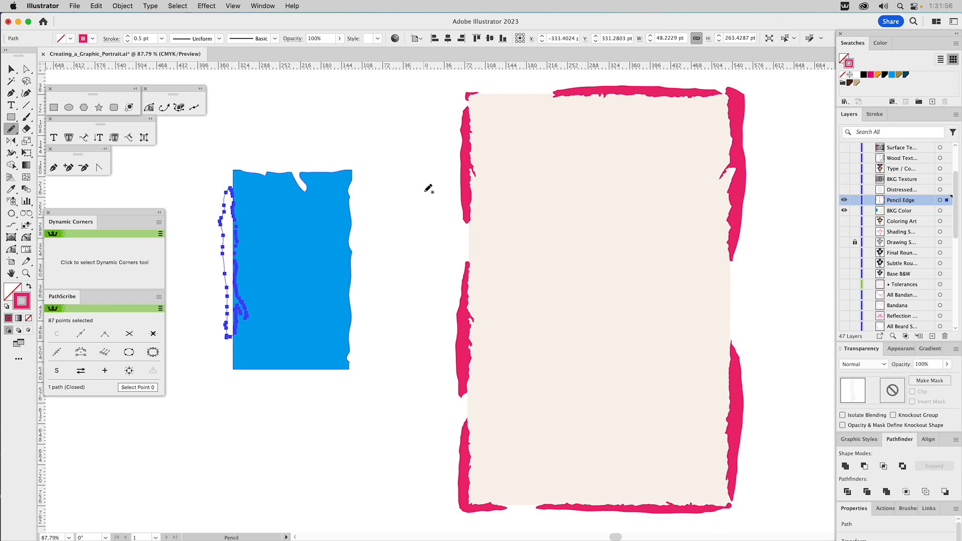
{"action": "key", "text": "i"}
{"action": "left_click", "coordinate": [466, 175]}
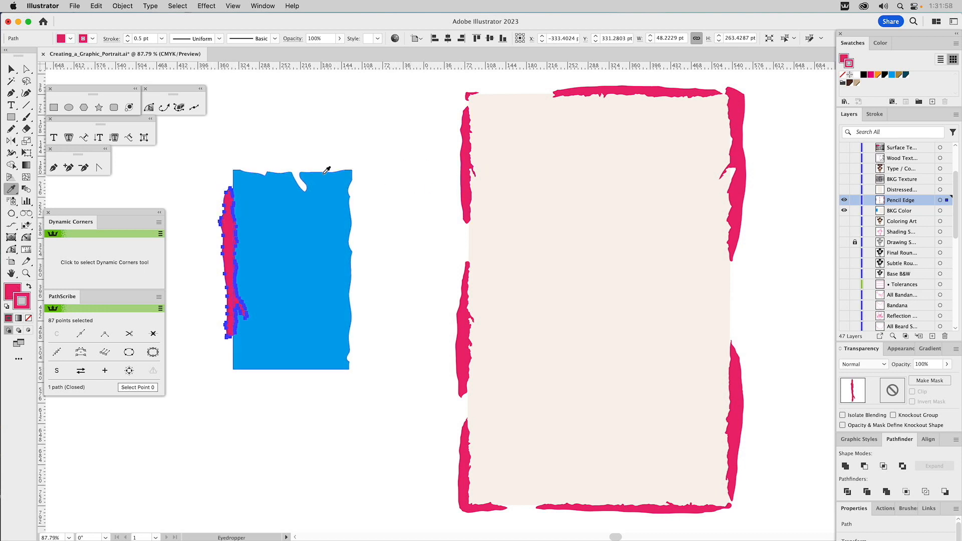
Step: Subtract the pink pencil shape from the blue rectangle with Minus Front
{"action": "key", "text": "v"}
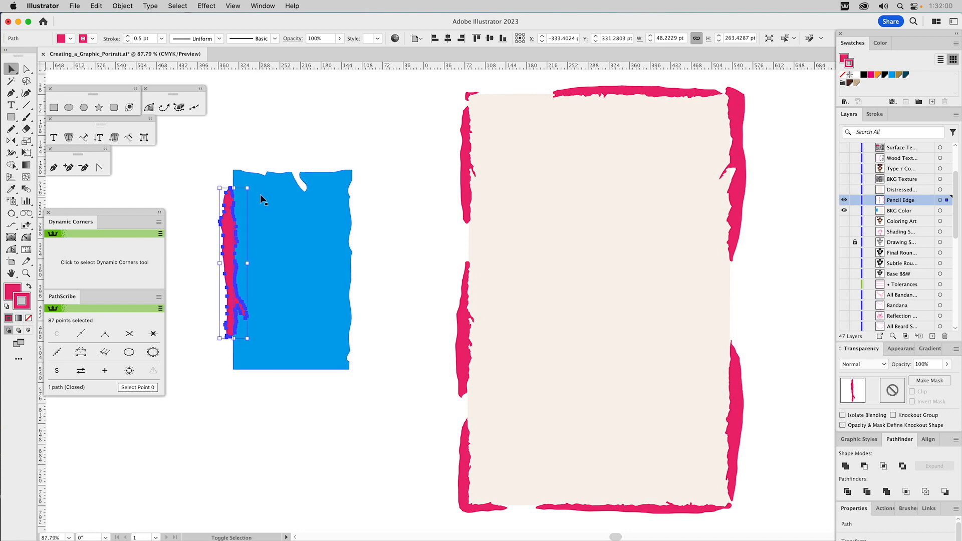
{"action": "left_click", "coordinate": [260, 194], "text": "shift"}
{"action": "left_click", "coordinate": [864, 466]}
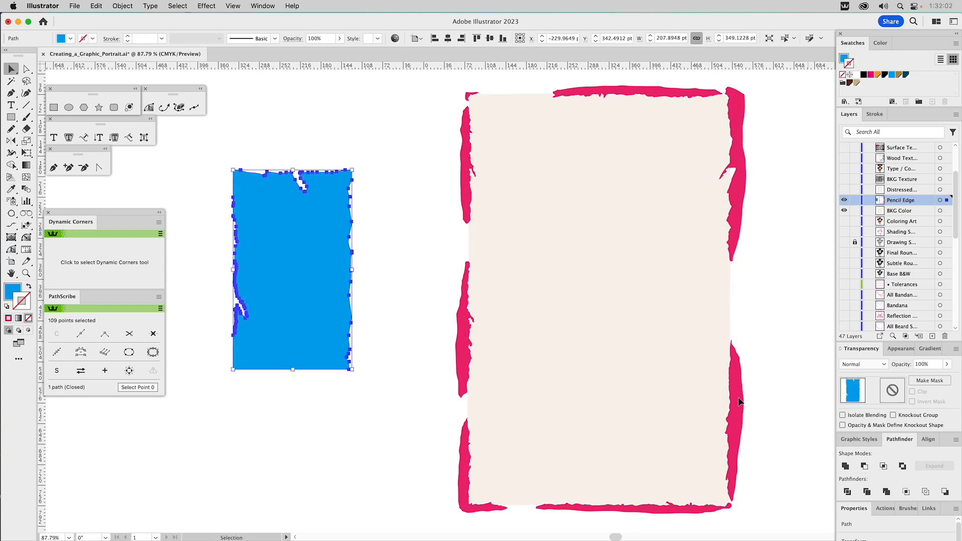
{"action": "left_click", "coordinate": [336, 106]}
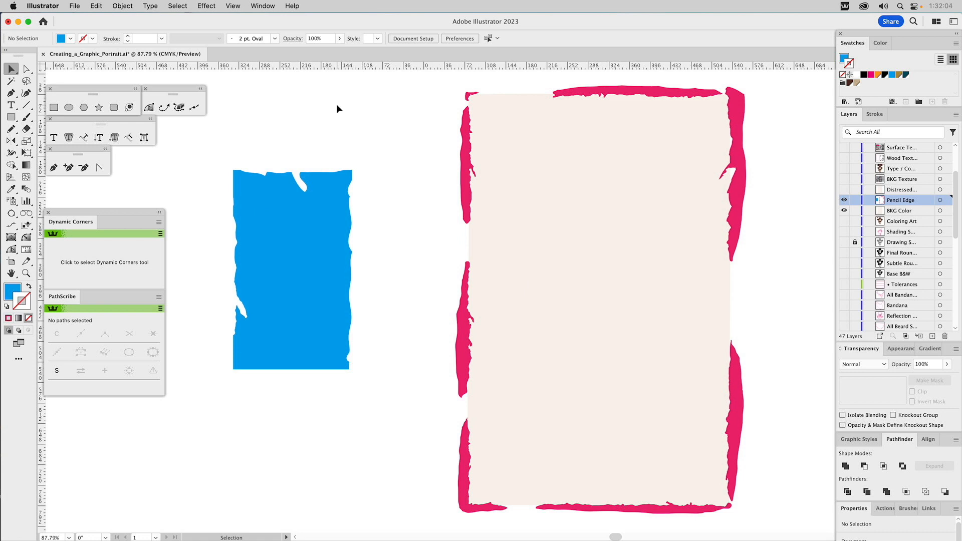
Step: Delete the blue practice rectangle
{"action": "left_click", "coordinate": [254, 284]}
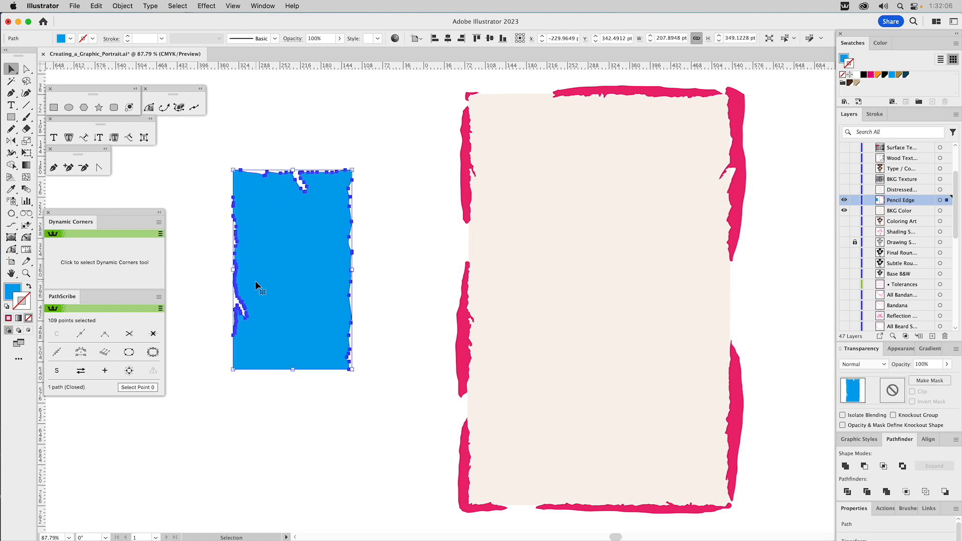
{"action": "key", "text": "Delete"}
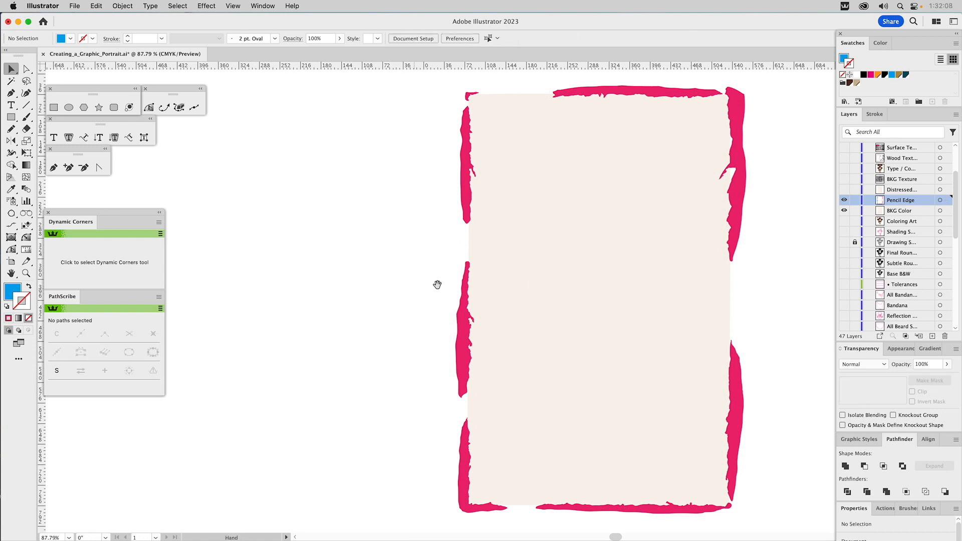
{"action": "left_click_drag", "start_coordinate": [523, 285], "coordinate": [384, 283]}
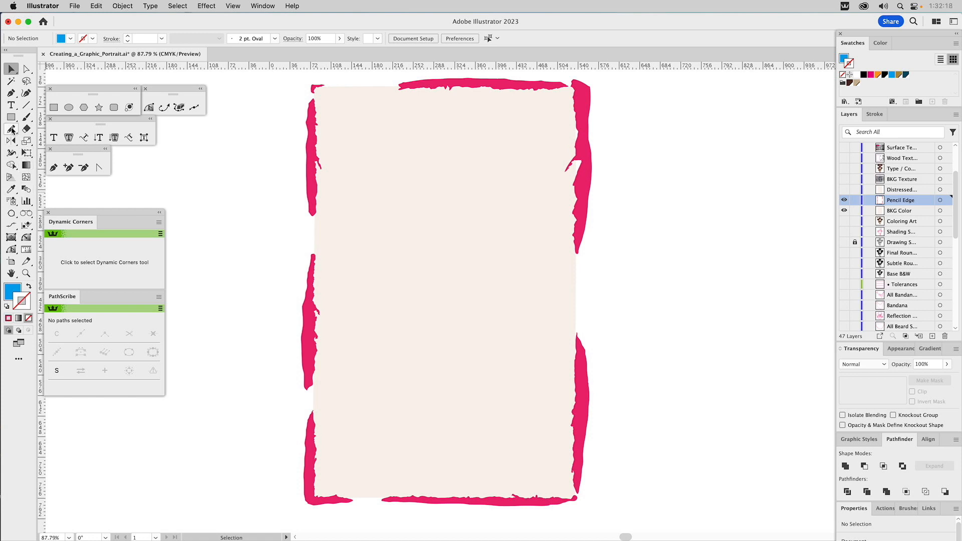
Step: Pencil a rough closed shape about 23 by 118 pt in the gap on the cream background's right-hand edge and match its pink colour to the neighbouring shapes
{"action": "key", "text": "a"}
{"action": "left_click", "coordinate": [591, 192]}
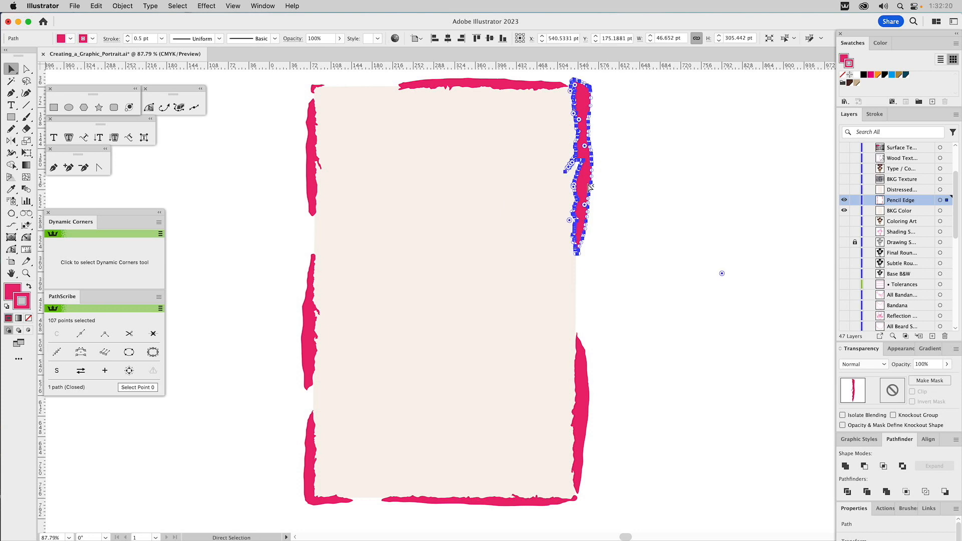
{"action": "left_click", "coordinate": [652, 219]}
{"action": "key", "text": "v"}
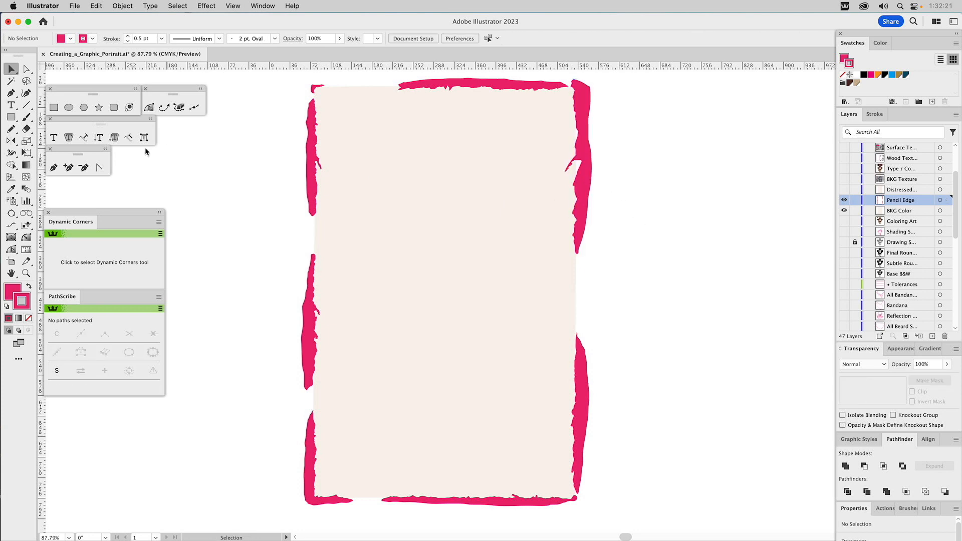
{"action": "left_click", "coordinate": [28, 318]}
{"action": "left_click", "coordinate": [13, 291]}
{"action": "left_click", "coordinate": [11, 128]}
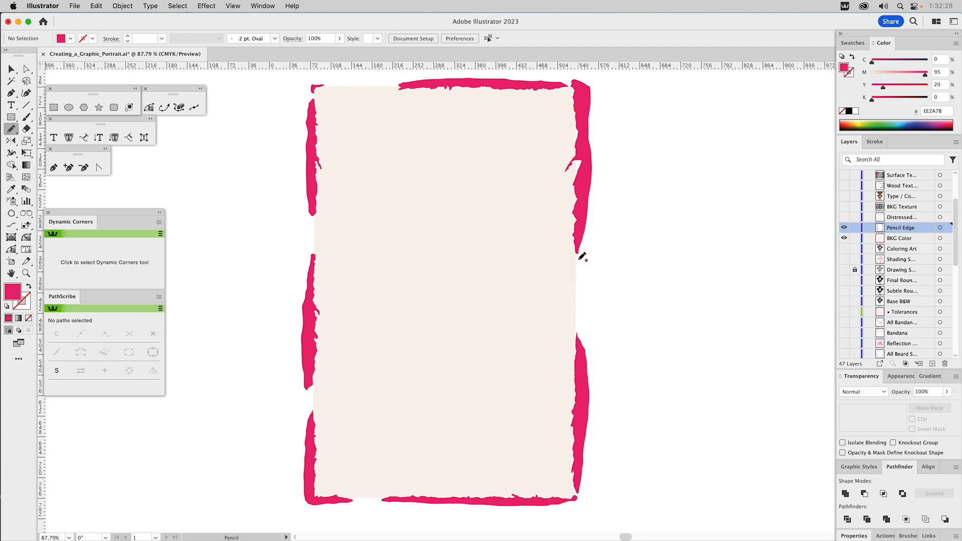
{"action": "mouse_move", "coordinate": [579, 261]}
{"action": "left_mouse_down"}
{"action": "mouse_move", "coordinate": [578, 327]}
{"action": "mouse_move", "coordinate": [579, 259]}
{"action": "left_mouse_up"}
{"action": "key", "text": "i"}
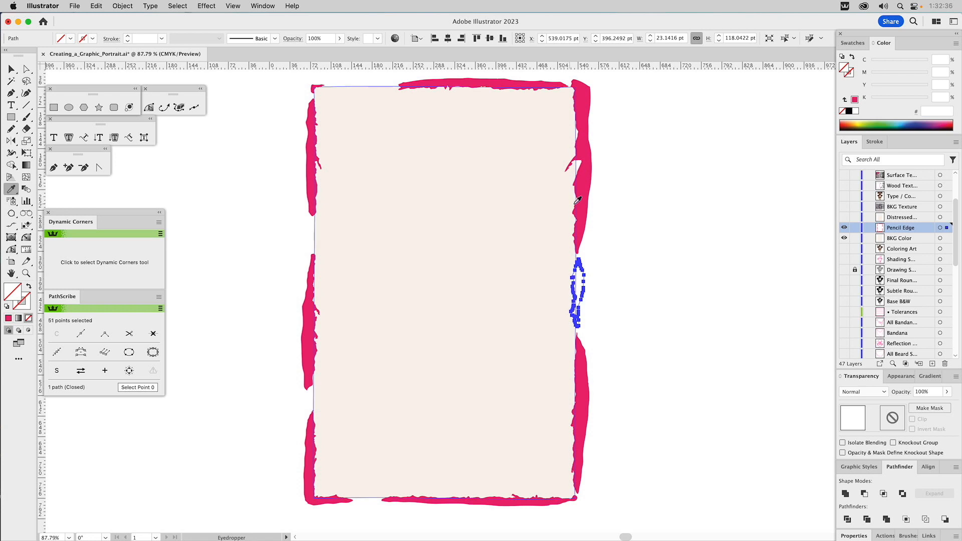
{"action": "left_click", "coordinate": [588, 201]}
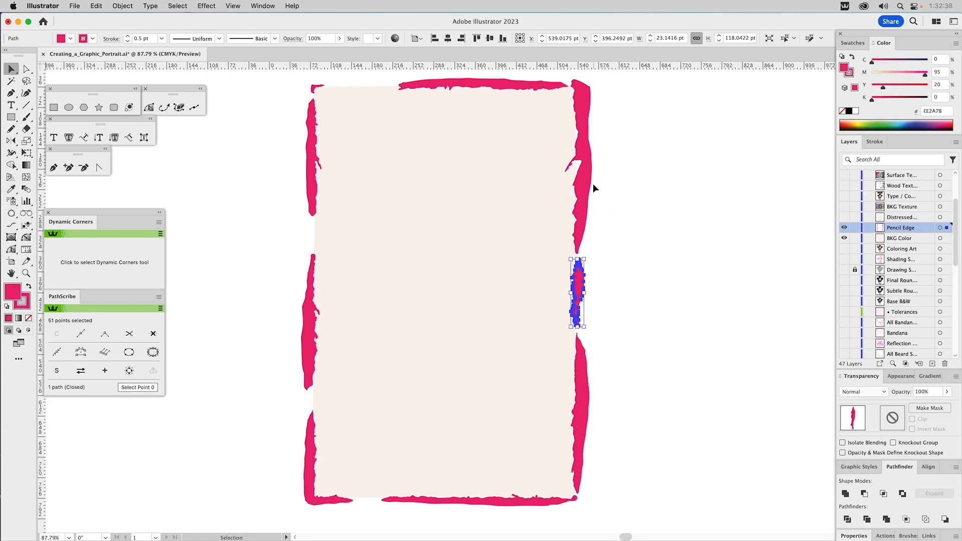
Step: Unite all the pink pencil shapes around the cream background
{"action": "key", "text": "super+a"}
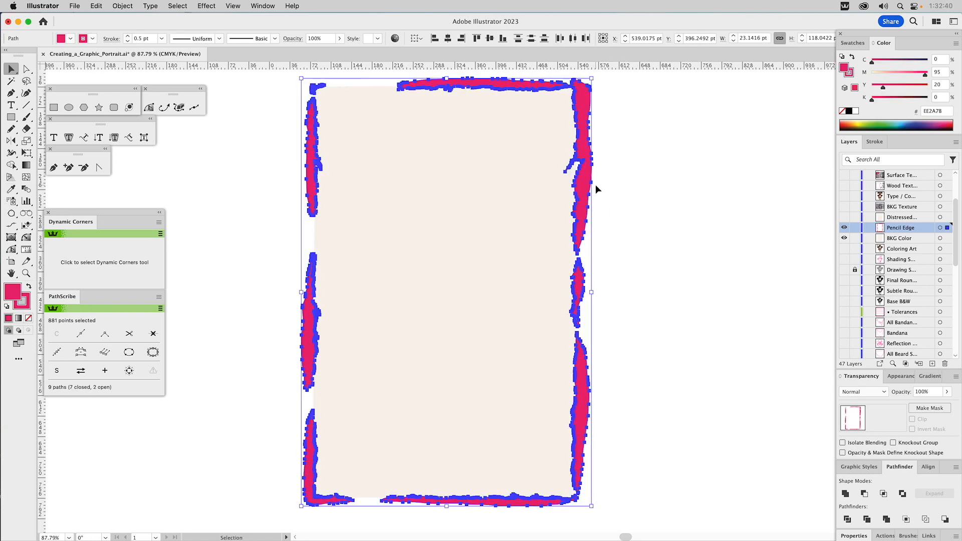
{"action": "left_click", "coordinate": [846, 493]}
{"action": "left_click", "coordinate": [845, 495]}
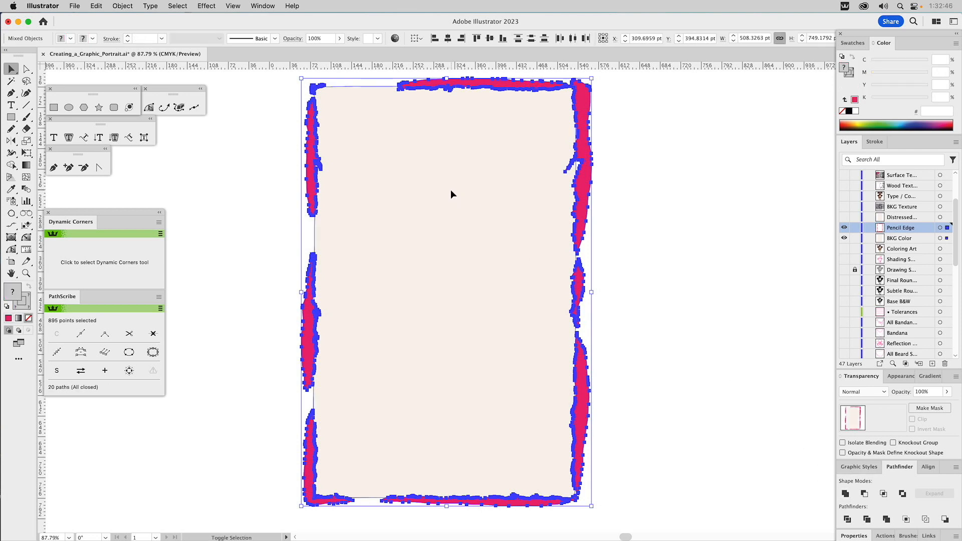
{"action": "left_click", "coordinate": [663, 215]}
Step: Subtract the united pink edge shapes from the cream background with Minus Front
{"action": "left_click", "coordinate": [478, 195]}
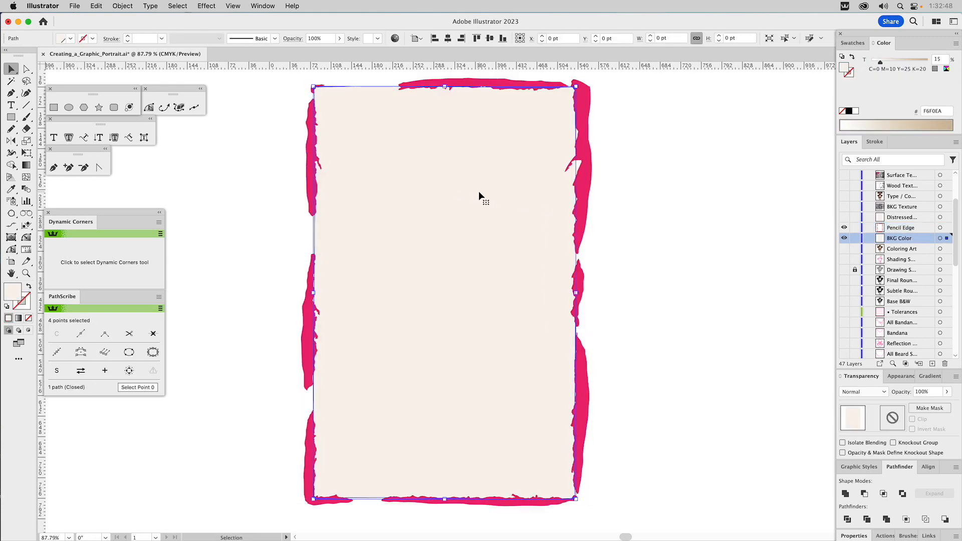
{"action": "left_click", "coordinate": [465, 83], "text": "shift"}
{"action": "left_click", "coordinate": [865, 495]}
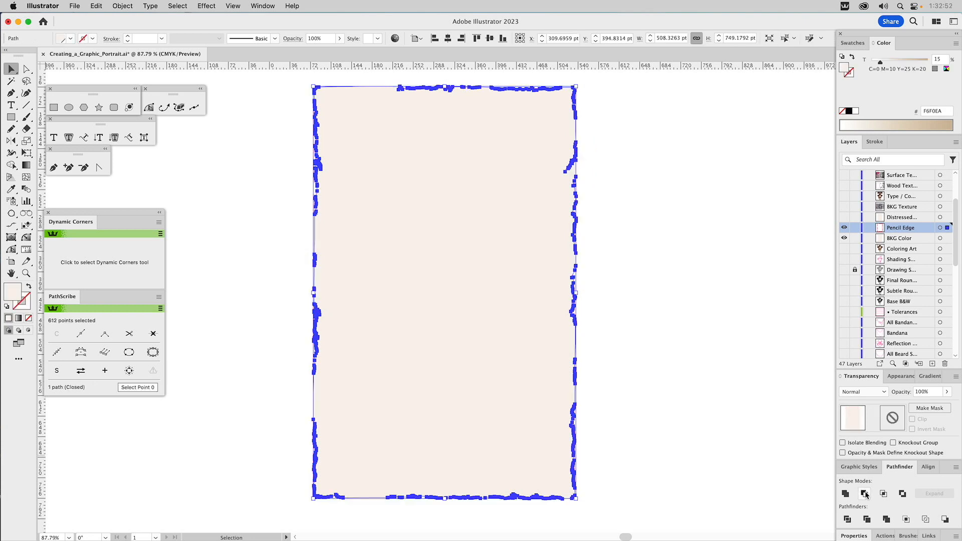
{"action": "left_click", "coordinate": [737, 374]}
{"action": "left_click", "coordinate": [560, 326]}
{"action": "left_click", "coordinate": [674, 249]}
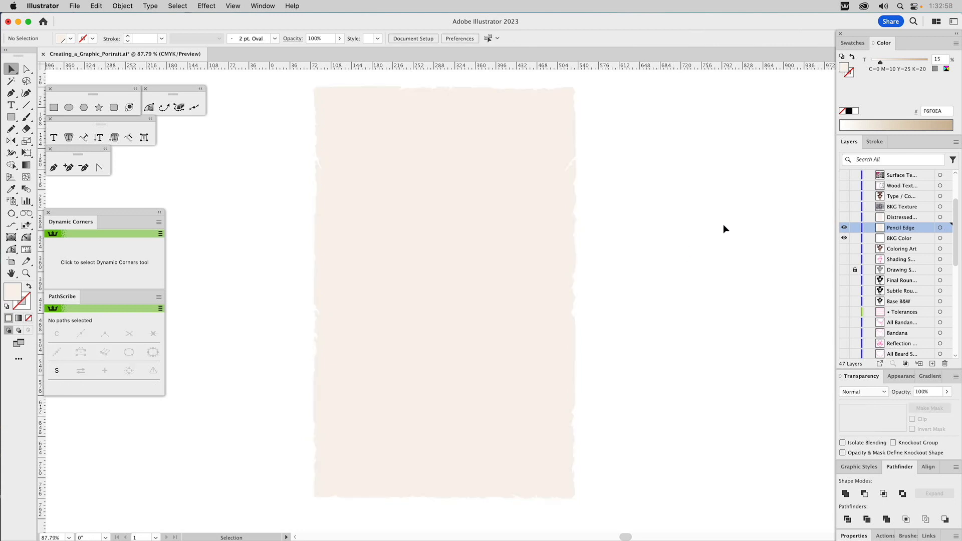
Step: Hide the Pencil Edge and BKG Color layers and show the Distressed layer
{"action": "left_click", "coordinate": [844, 228]}
{"action": "left_click", "coordinate": [844, 217]}
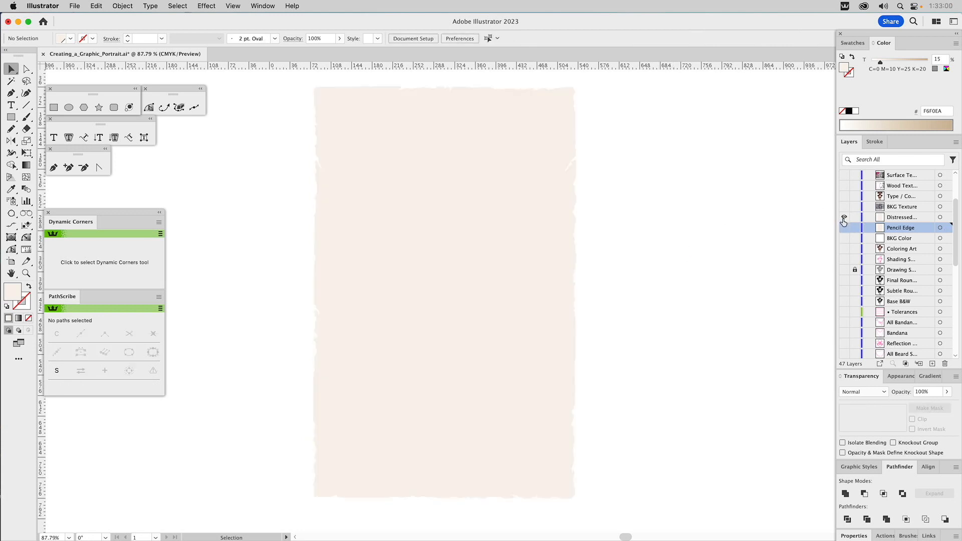
Step: Turn on the Inner Glow effect of the distressed cream background shape
{"action": "left_click", "coordinate": [545, 176]}
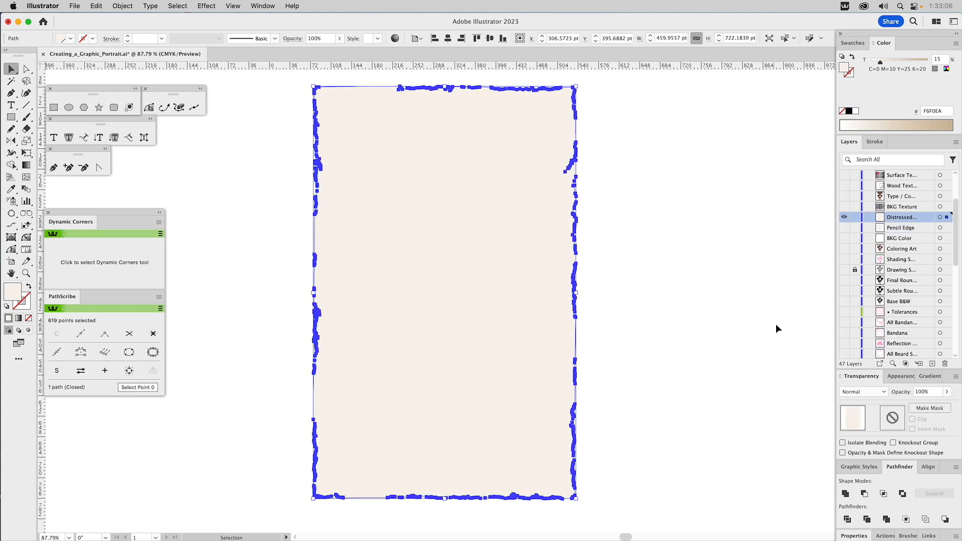
{"action": "left_click", "coordinate": [899, 377]}
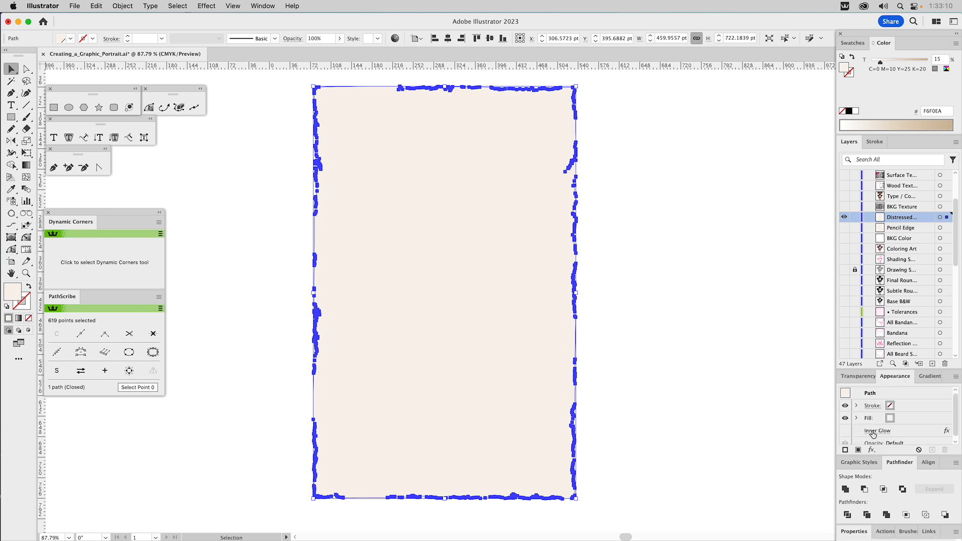
{"action": "left_click", "coordinate": [845, 432]}
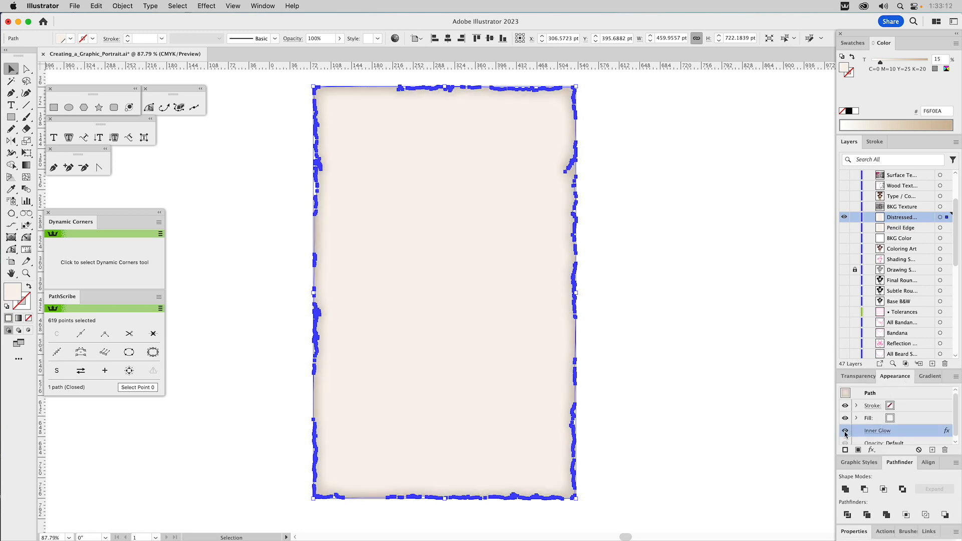
Step: Set the background shape's Inner Glow blur to 20 pt, turn off its preview and apply it
{"action": "left_click", "coordinate": [872, 434]}
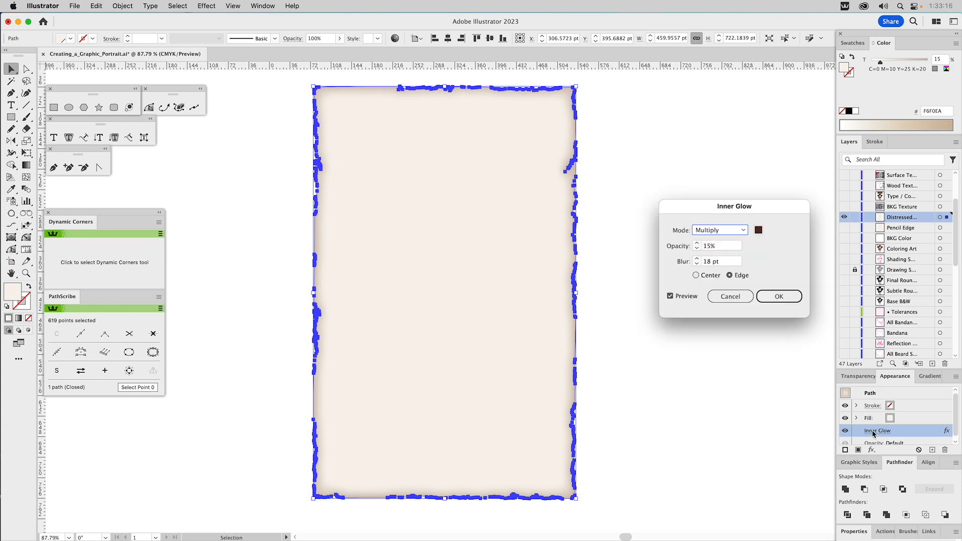
{"action": "left_click_drag", "start_coordinate": [714, 206], "coordinate": [680, 201]}
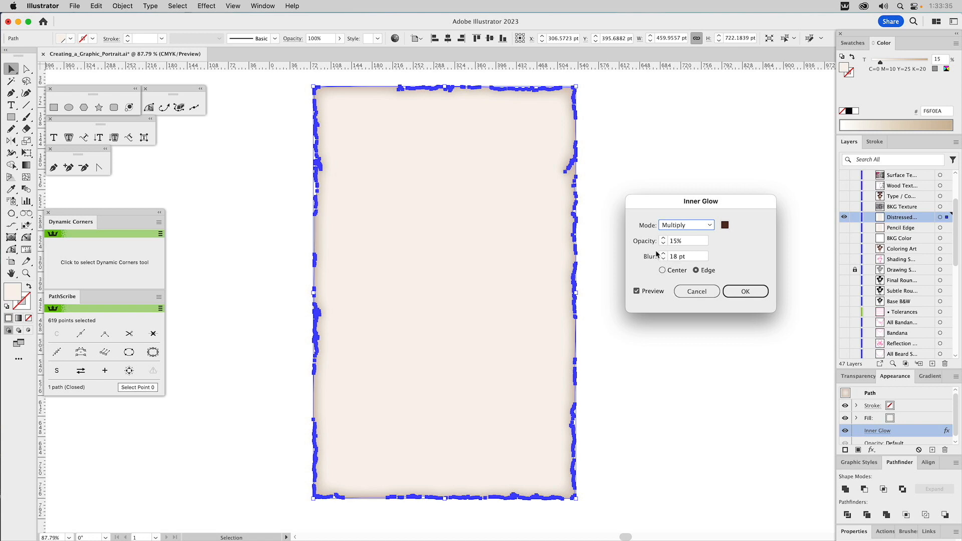
{"action": "left_click_drag", "start_coordinate": [676, 257], "coordinate": [652, 257]}
{"action": "type", "text": "20"}
{"action": "left_click", "coordinate": [646, 292]}
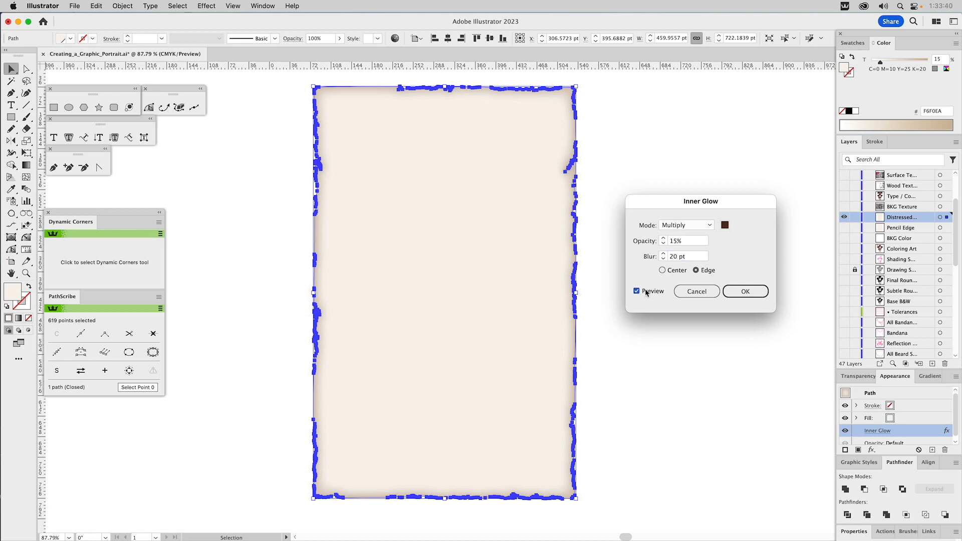
{"action": "left_click", "coordinate": [744, 291]}
{"action": "left_click", "coordinate": [675, 280]}
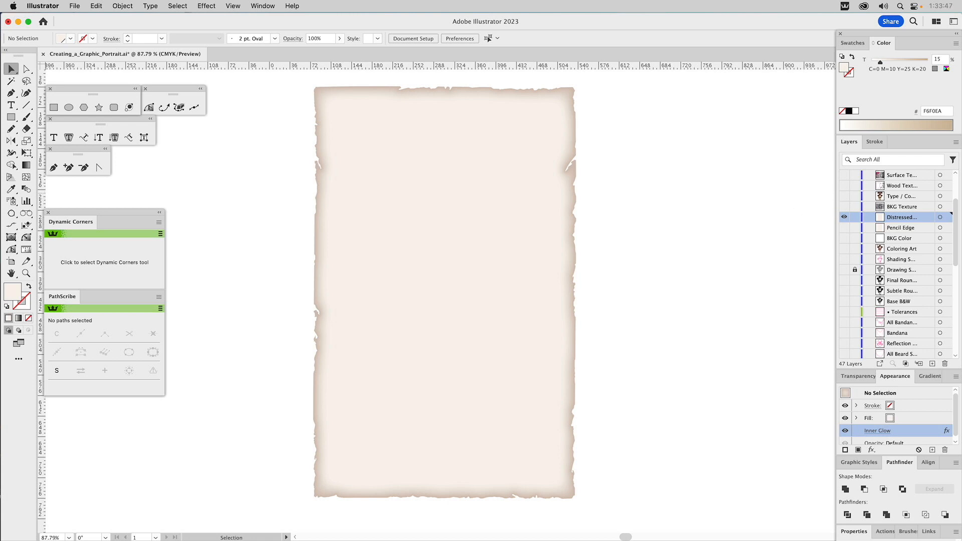
Step: Show the layer with the wanted-poster type and cowboy, and the surface texture layer
{"action": "left_click", "coordinate": [844, 196]}
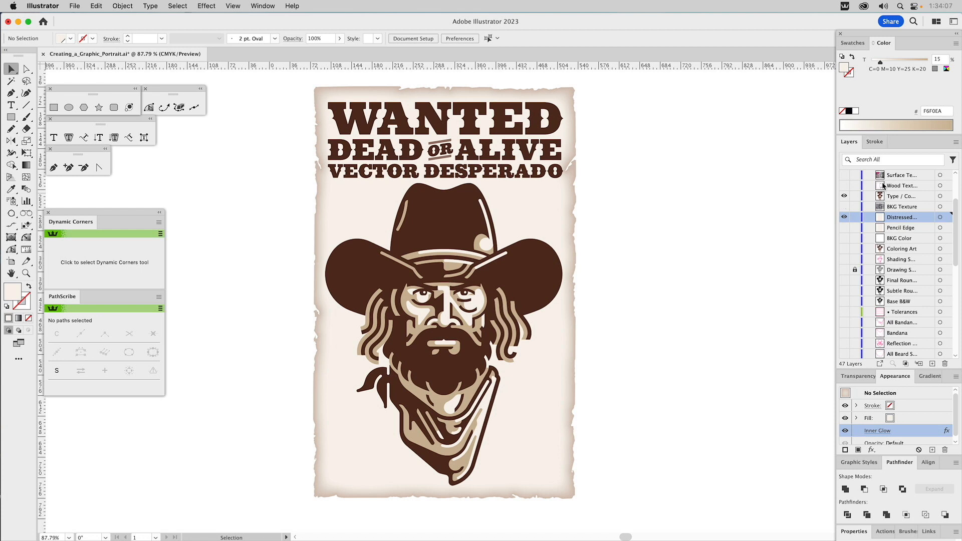
{"action": "scroll", "coordinate": [910, 197], "scroll_direction": "up", "scroll_amount": 3}
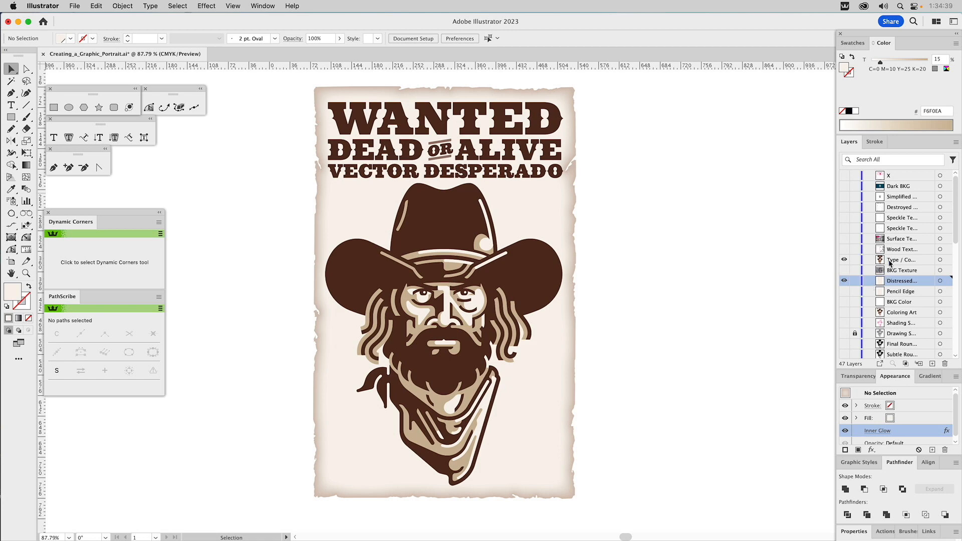
{"action": "left_click", "coordinate": [844, 239]}
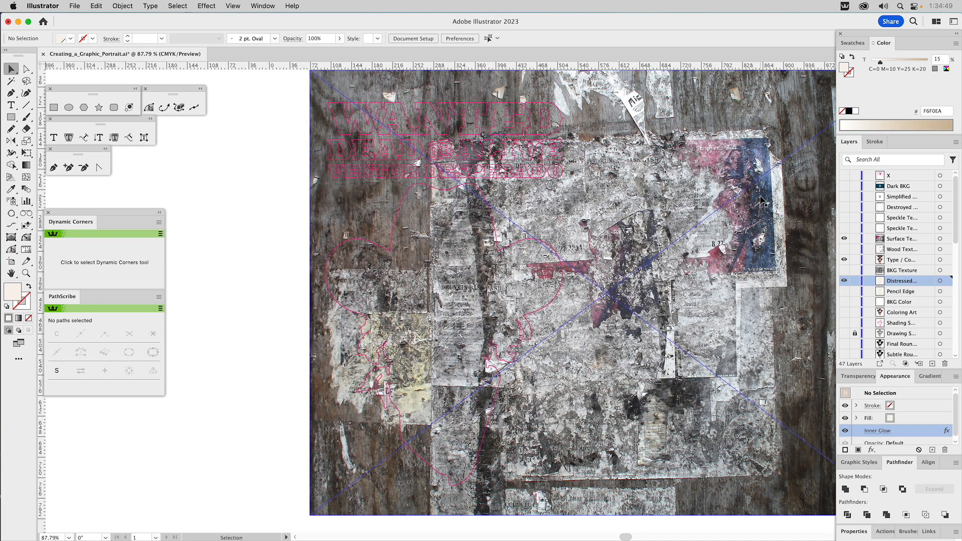
Step: Blend the Wall_Post.jpg surface texture in Overlay mode at 45% opacity
{"action": "left_click", "coordinate": [715, 150]}
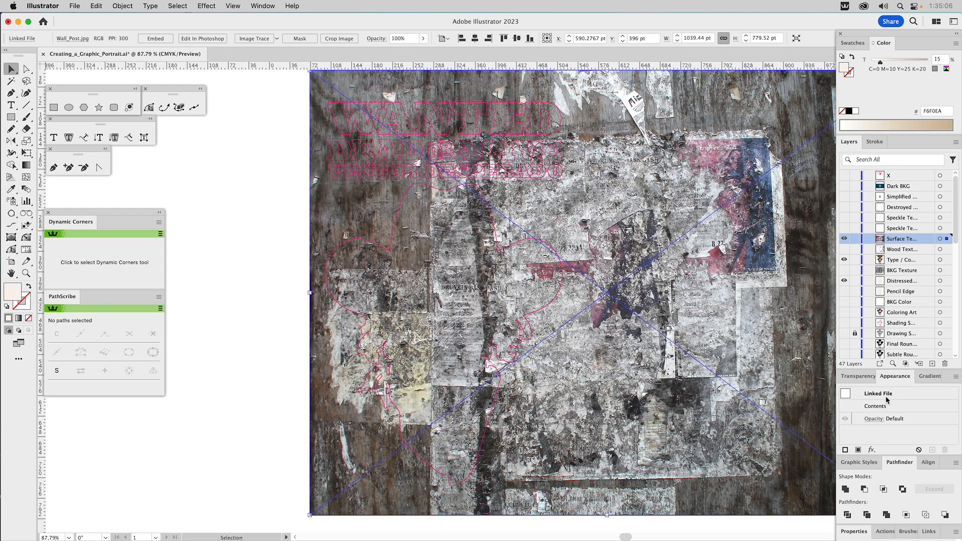
{"action": "left_click", "coordinate": [862, 376]}
{"action": "left_click", "coordinate": [863, 390]}
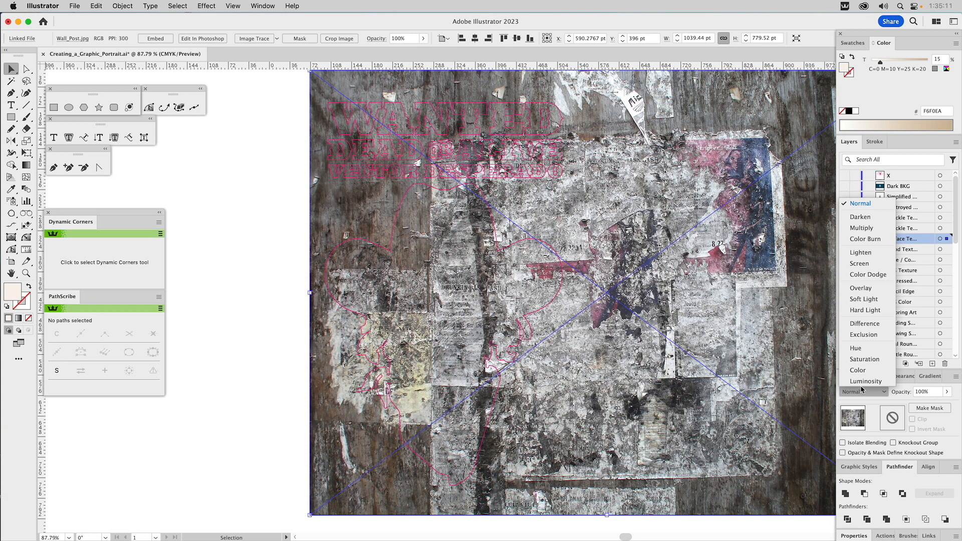
{"action": "left_click", "coordinate": [860, 288]}
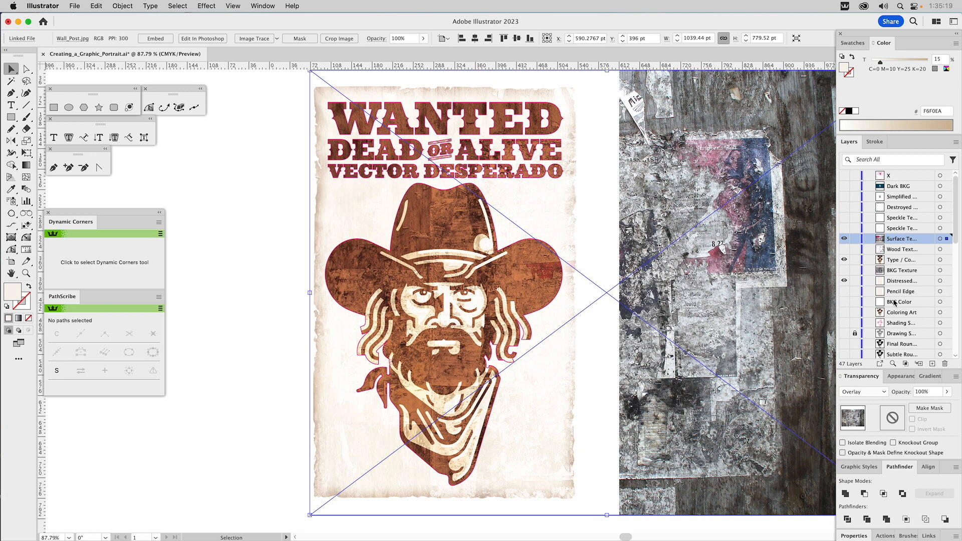
{"action": "left_click_drag", "start_coordinate": [924, 391], "coordinate": [888, 390]}
{"action": "type", "text": "45"}
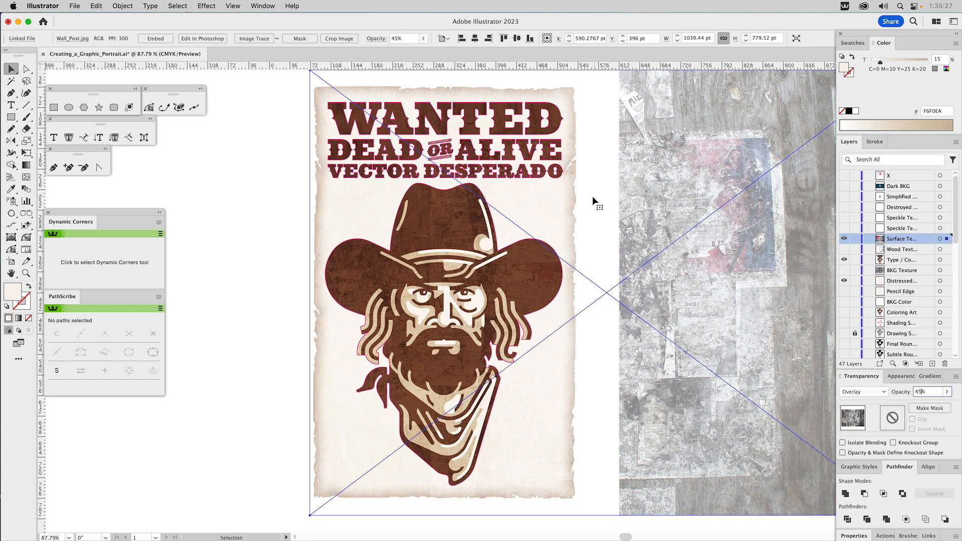
Step: Make a clipping mask of the surface texture with the pink type and cowboy outline, lock its layer and inspect the face closely
{"action": "left_click", "coordinate": [554, 183]}
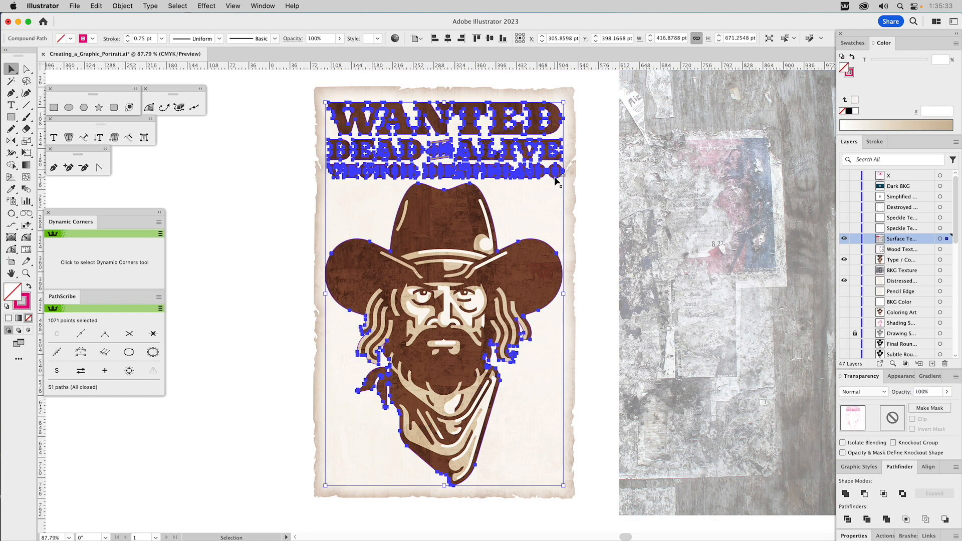
{"action": "left_click", "coordinate": [635, 193], "text": "shift"}
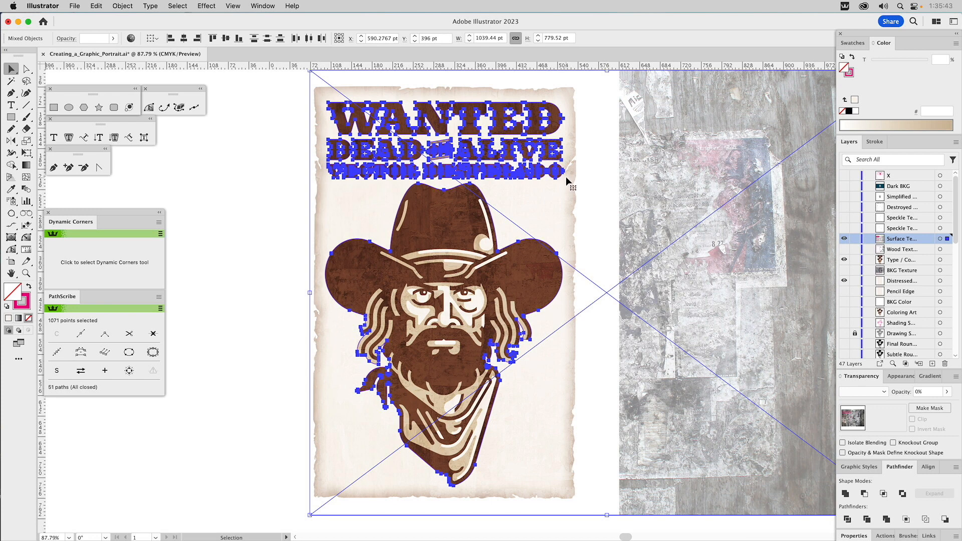
{"action": "key", "text": "super+7"}
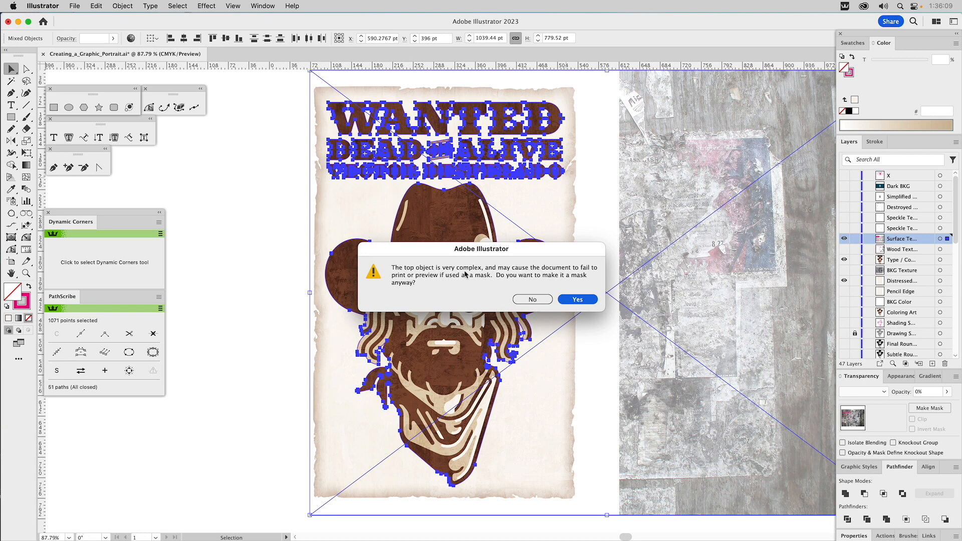
{"action": "left_click", "coordinate": [579, 299]}
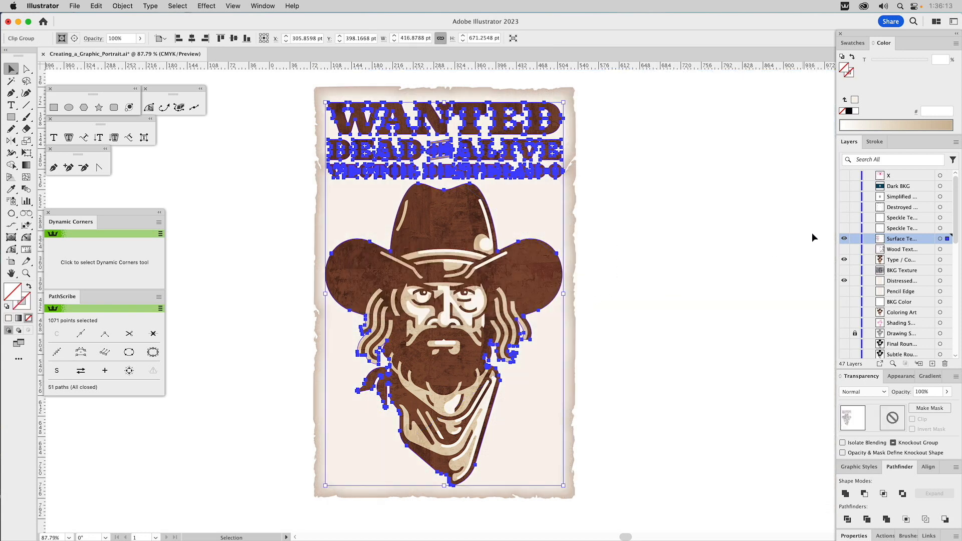
{"action": "left_click", "coordinate": [852, 239]}
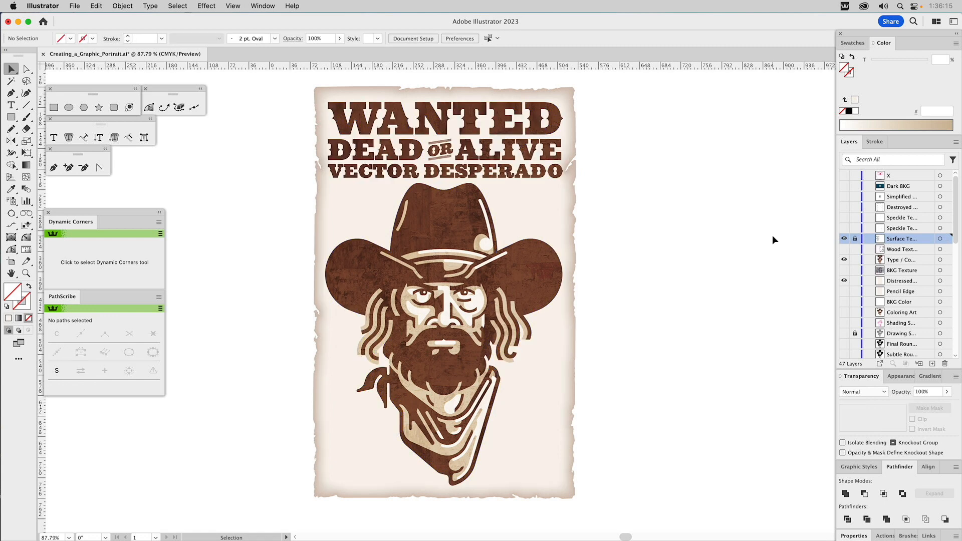
{"action": "key", "text": "z"}
{"action": "left_click_drag", "start_coordinate": [346, 184], "coordinate": [573, 406]}
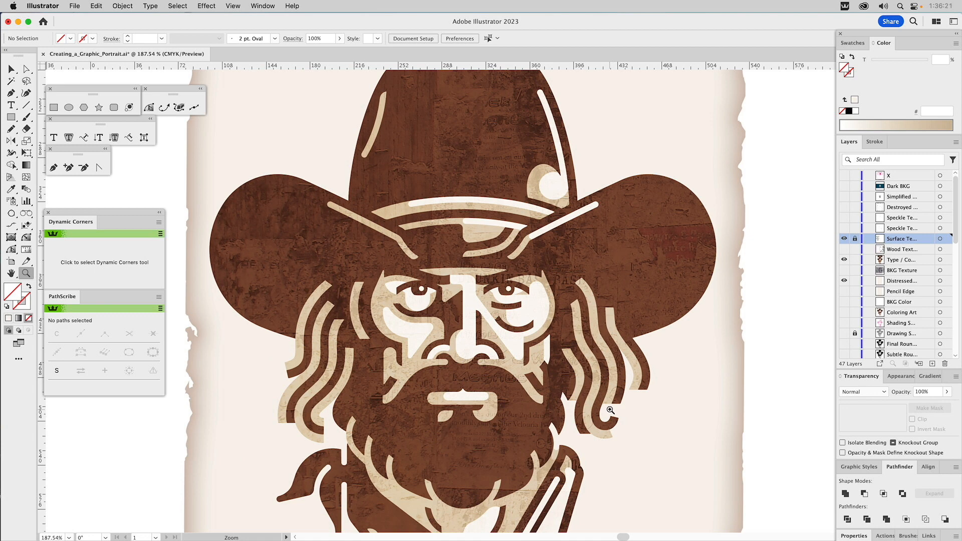
{"action": "key", "text": "super+0"}
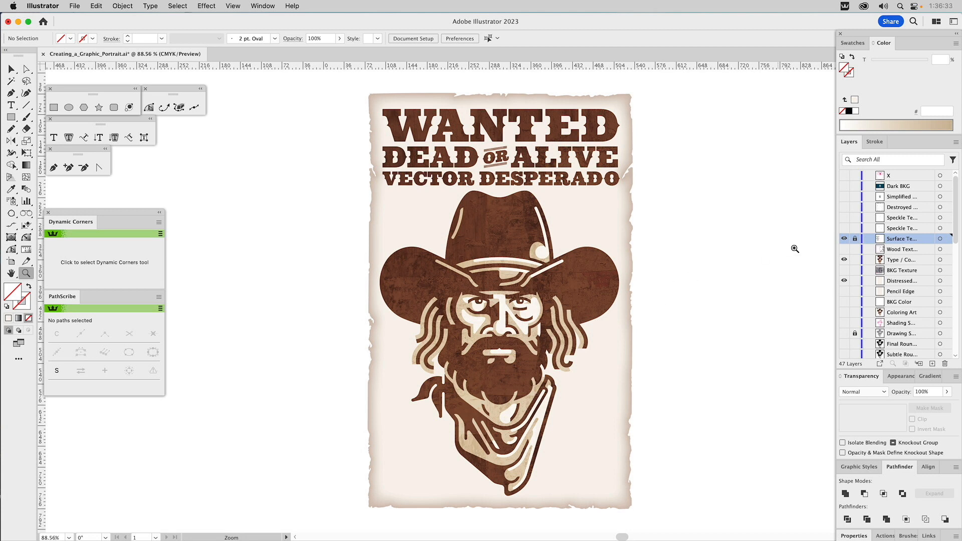
Step: Show the BKG Texture layer and colour its grayscale Wall_Post.tif image with the dark brown swatch
{"action": "left_click", "coordinate": [844, 271]}
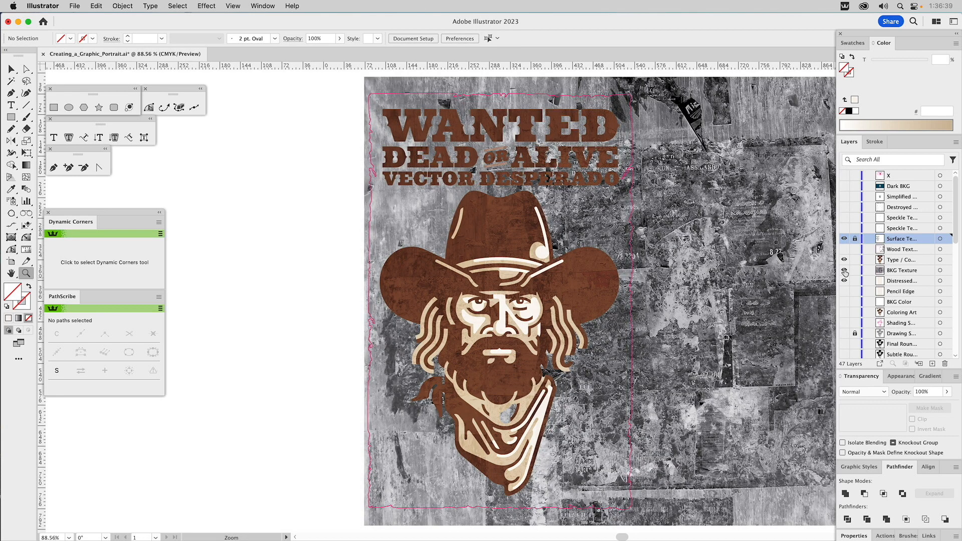
{"action": "left_click", "coordinate": [844, 280]}
{"action": "key", "text": "v"}
{"action": "left_click", "coordinate": [794, 211]}
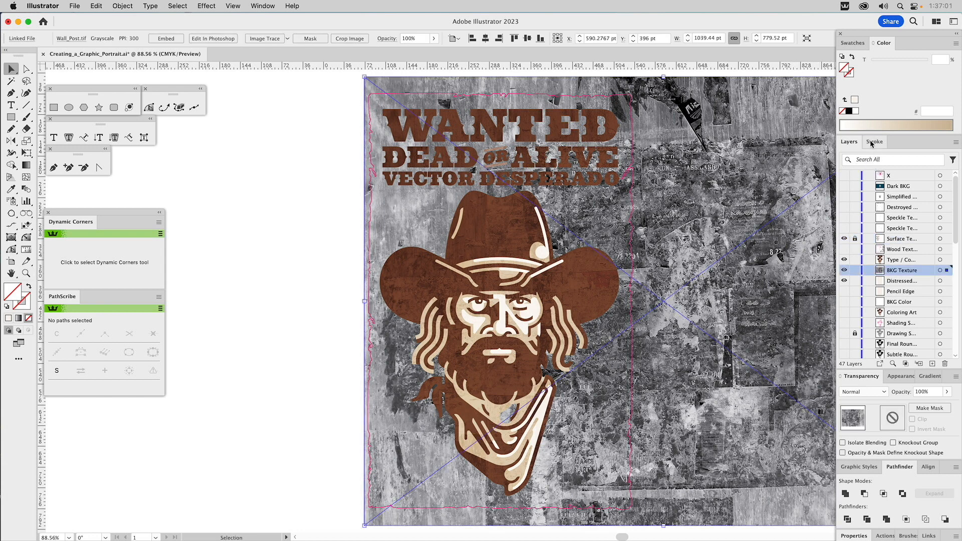
{"action": "left_click", "coordinate": [857, 47]}
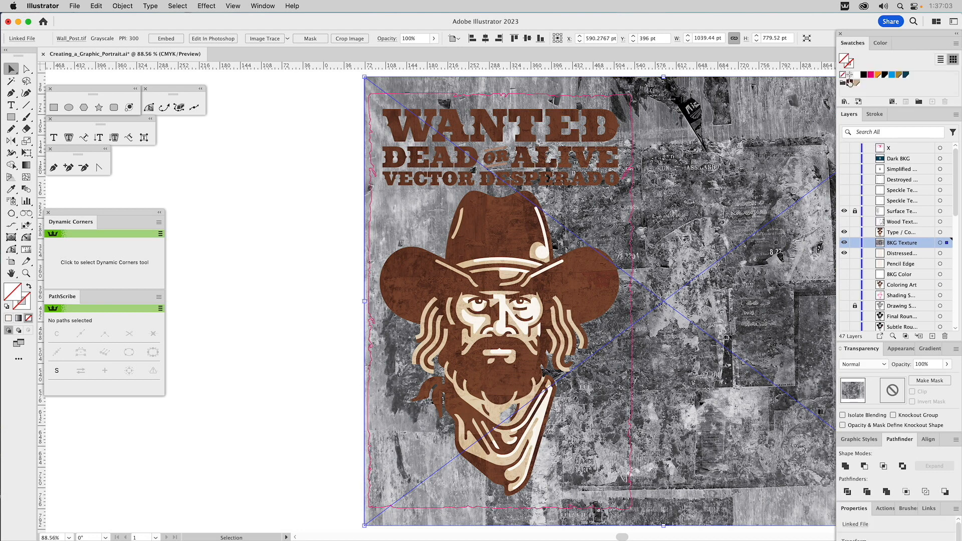
{"action": "left_click", "coordinate": [850, 84]}
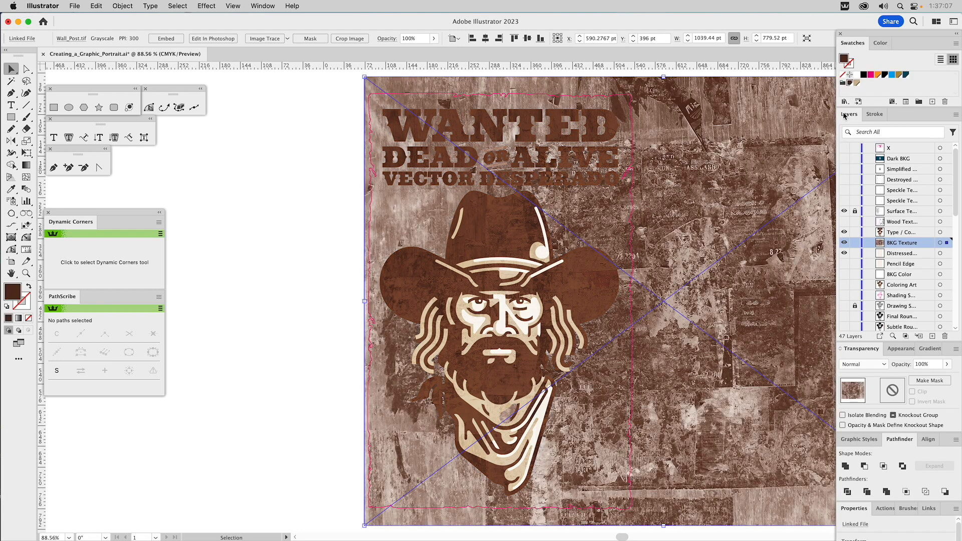
Step: Blend the brown background texture in Multiply mode at 15% opacity
{"action": "left_click", "coordinate": [866, 364]}
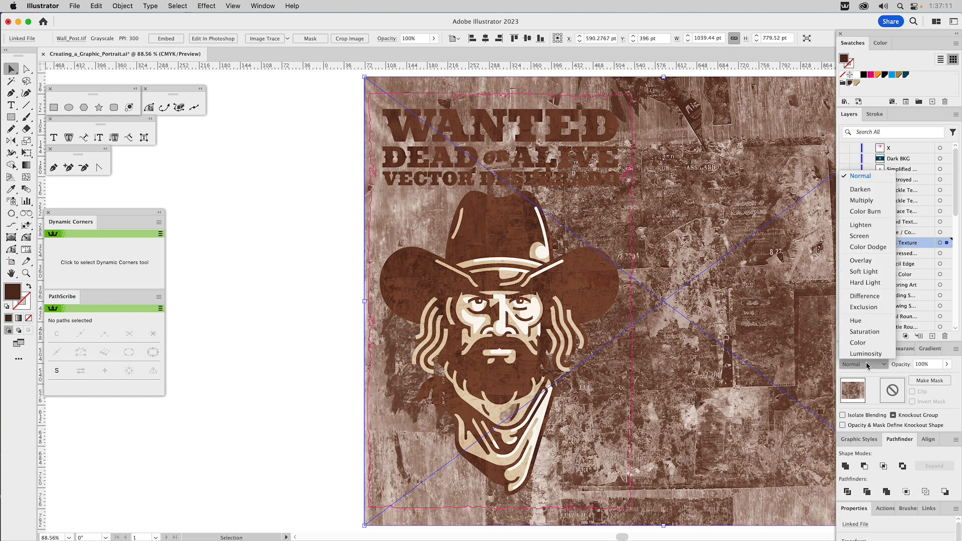
{"action": "left_click", "coordinate": [877, 201]}
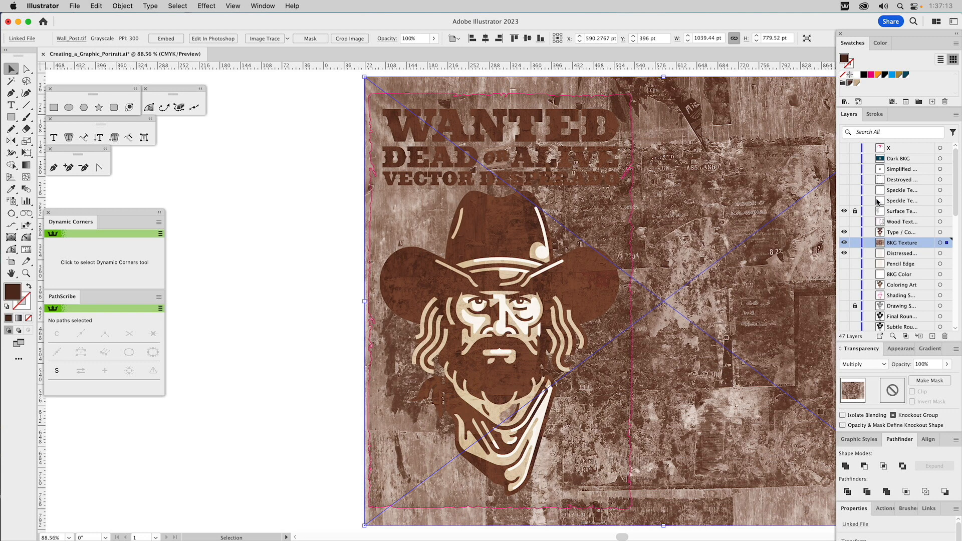
{"action": "left_click", "coordinate": [923, 365]}
{"action": "type", "text": "15"}
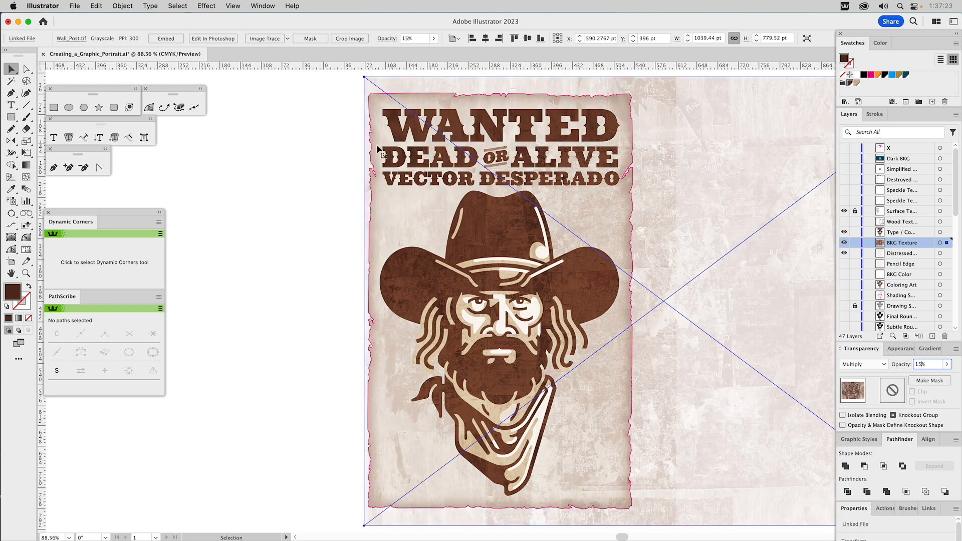
Step: Make a clipping mask of the background texture with the pink distressed-edge outline and lock the BKG Texture layer
{"action": "left_click", "coordinate": [331, 143]}
{"action": "left_click", "coordinate": [370, 113]}
{"action": "left_click", "coordinate": [696, 150], "text": "shift"}
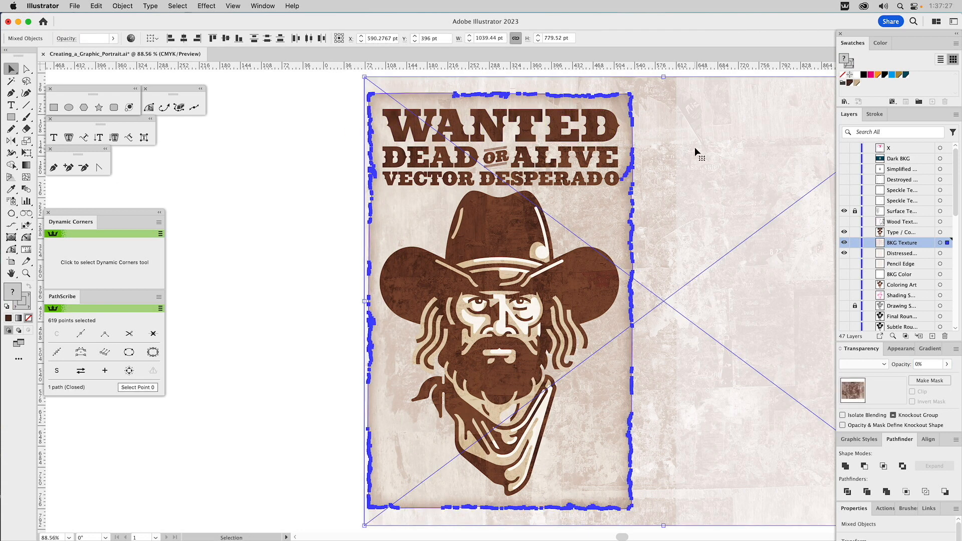
{"action": "key", "text": "super+7"}
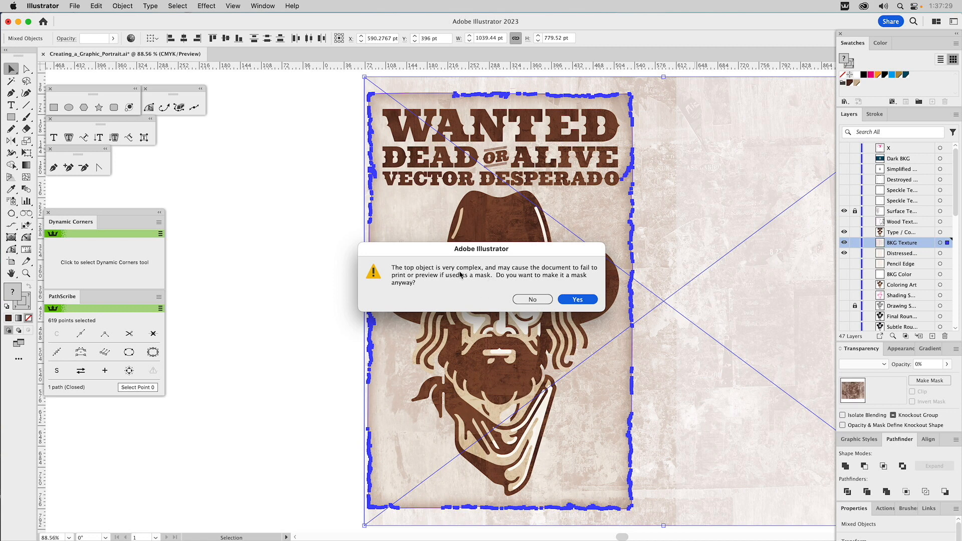
{"action": "left_click", "coordinate": [581, 300]}
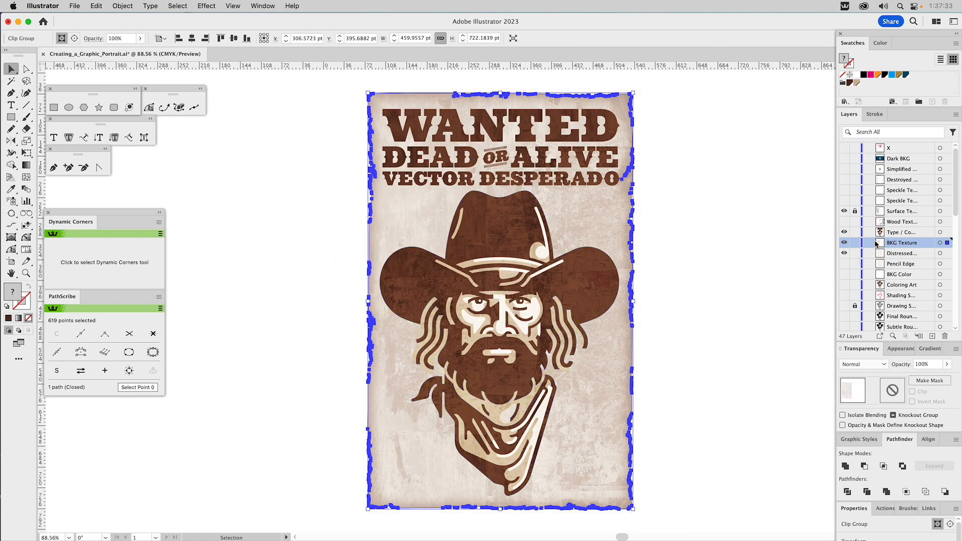
{"action": "left_click", "coordinate": [855, 244]}
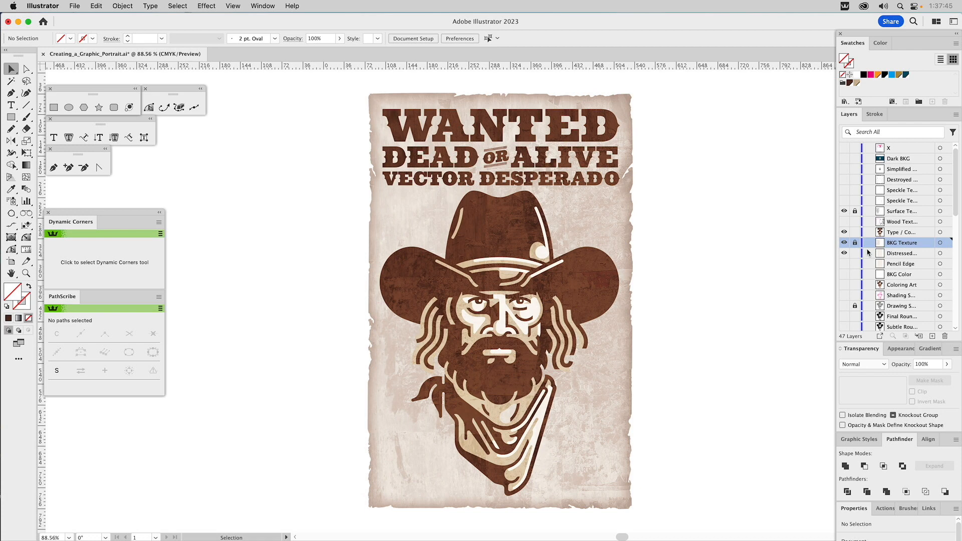
Step: Show the wood texture layer and centre its Wood_Panels.tif image horizontally on the poster artboard
{"action": "left_click", "coordinate": [845, 222]}
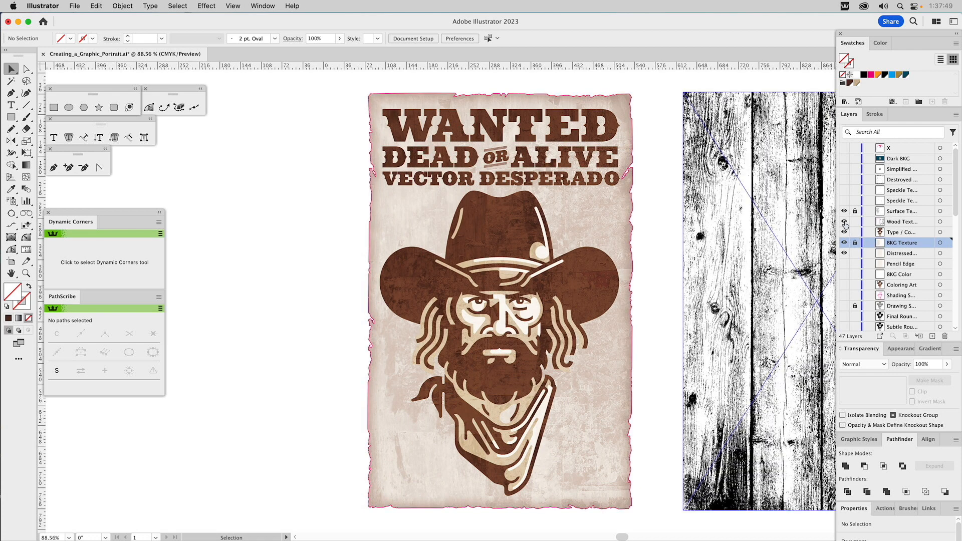
{"action": "left_click", "coordinate": [779, 227]}
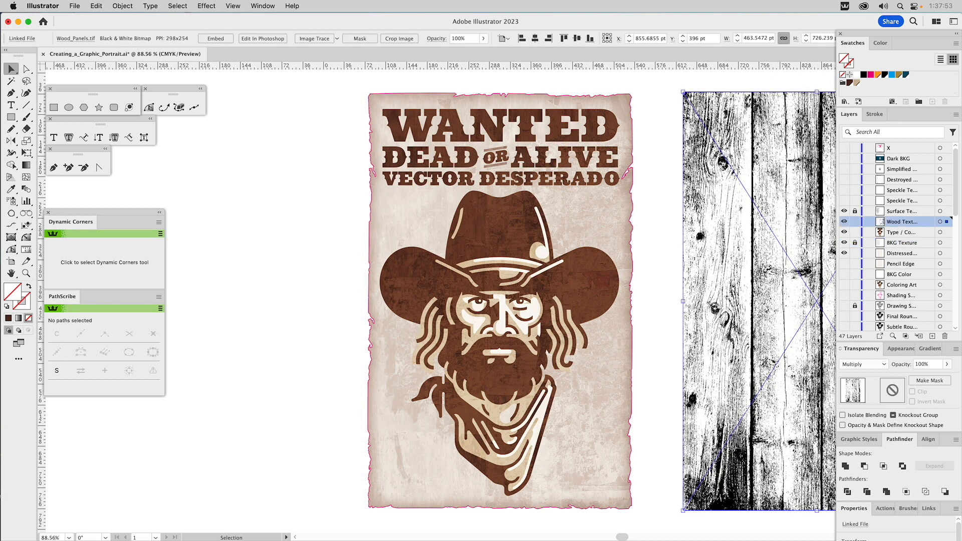
{"action": "left_click", "coordinate": [928, 443]}
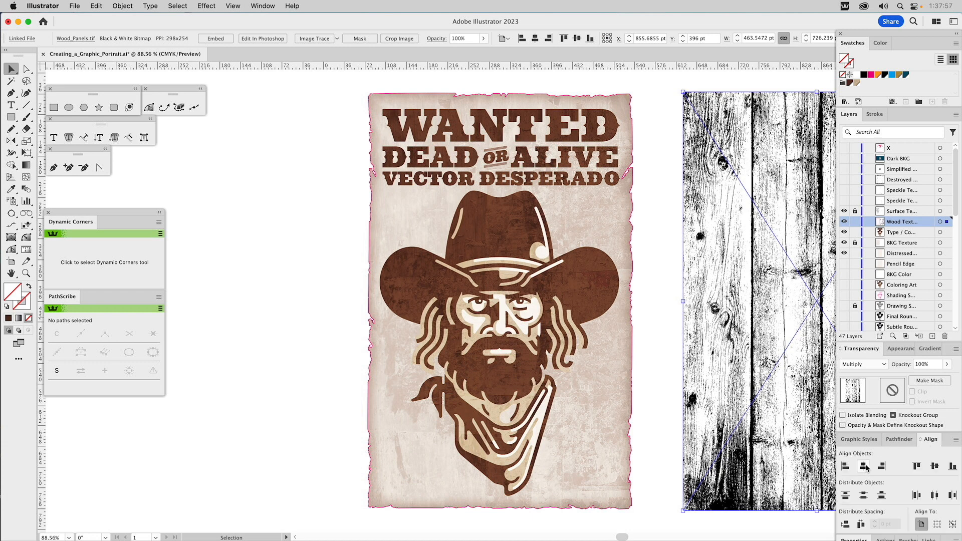
{"action": "left_click", "coordinate": [864, 466]}
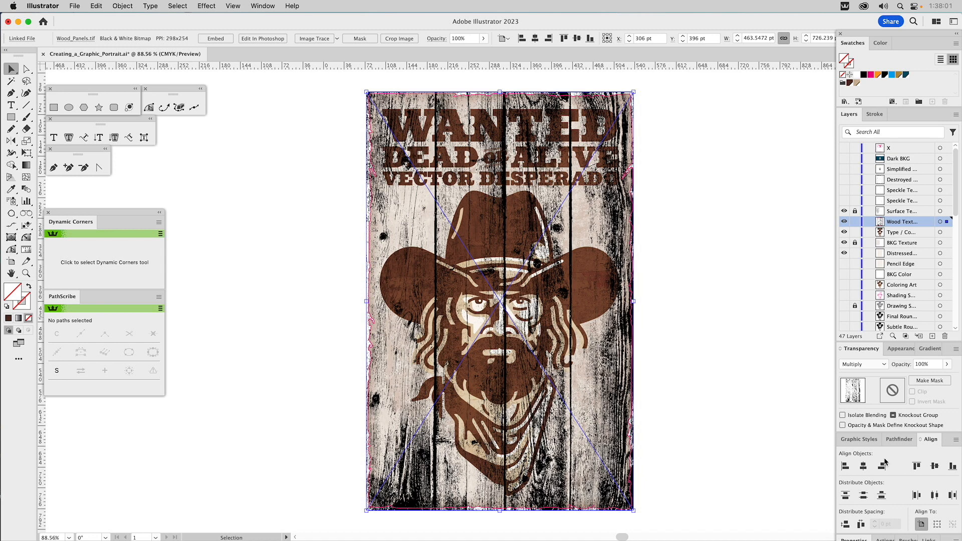
Step: Colour the wood panel texture with the dark brown swatch and set its opacity to 20%
{"action": "left_click", "coordinate": [849, 83]}
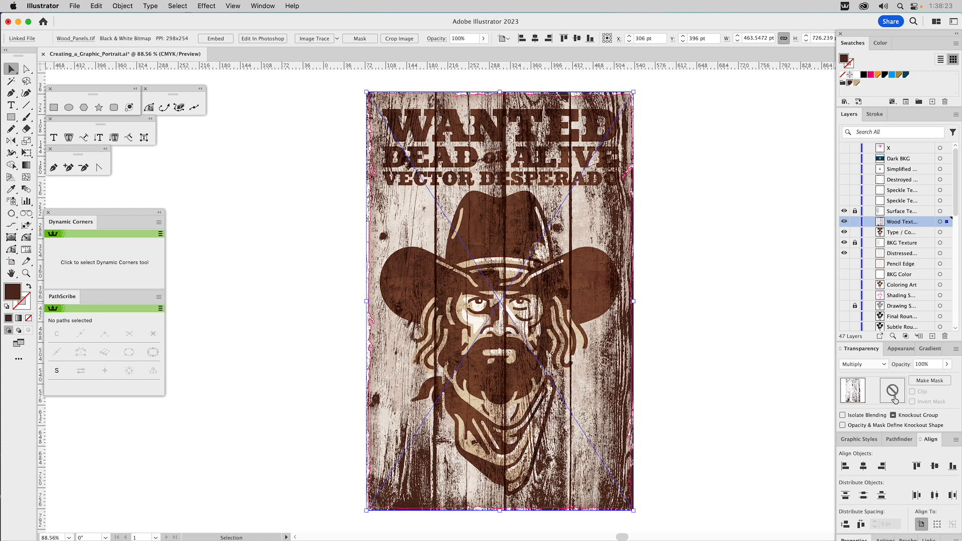
{"action": "double_click", "coordinate": [924, 364]}
{"action": "type", "text": "20"}
{"action": "key", "text": "Return"}
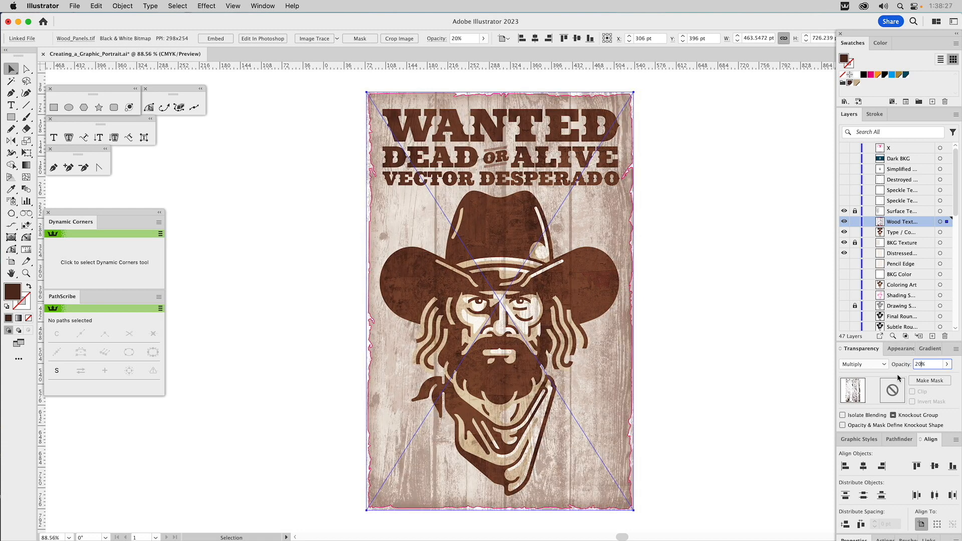
Step: Make a clipping mask of the wood texture with the pink distressed-edge outline and lock the wood texture layer
{"action": "left_click", "coordinate": [630, 110], "text": "shift"}
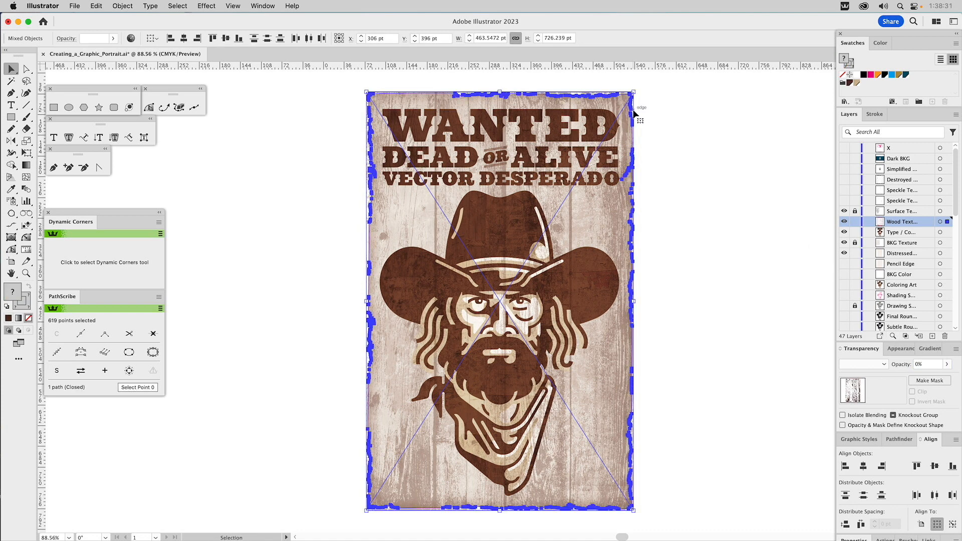
{"action": "key", "text": "super+7"}
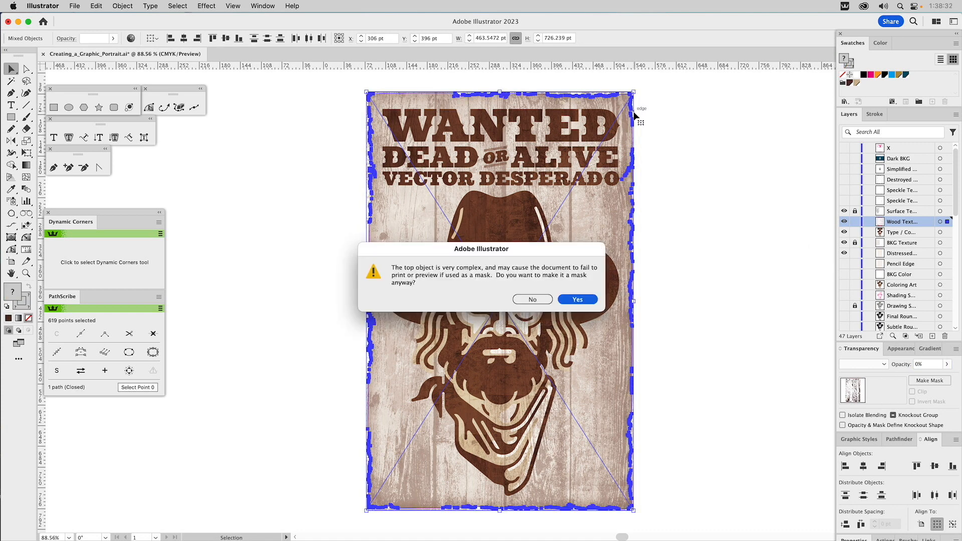
{"action": "left_click", "coordinate": [579, 299]}
{"action": "left_click", "coordinate": [855, 221]}
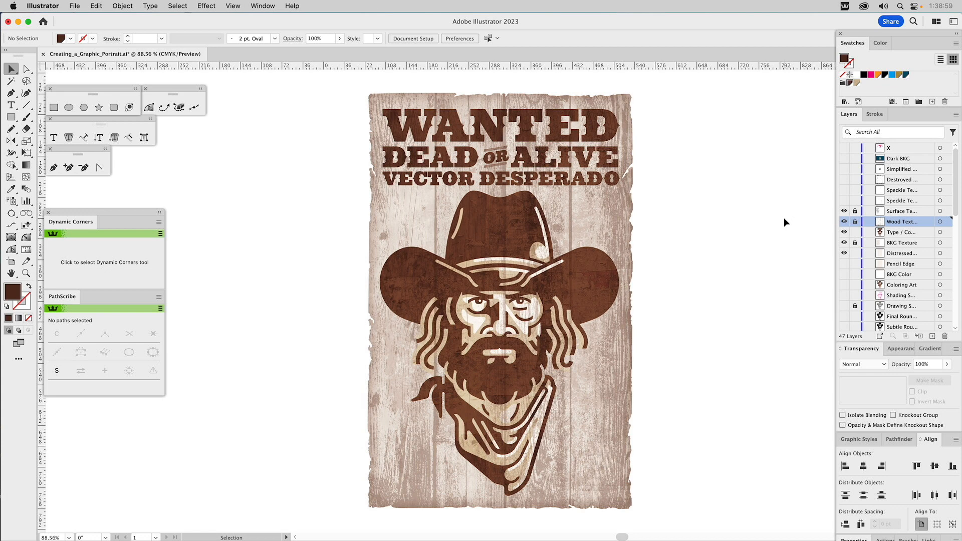
Step: Unlock the wood texture layer, lower the opacity of the image inside the clip group to 10%, and relock the layer
{"action": "left_click", "coordinate": [855, 224]}
{"action": "left_click", "coordinate": [615, 216]}
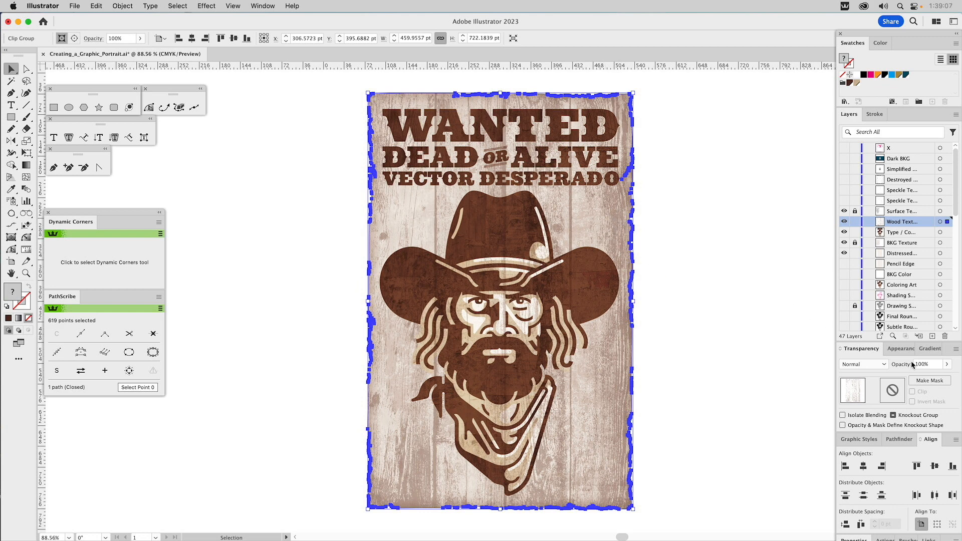
{"action": "left_click", "coordinate": [727, 262]}
{"action": "key", "text": "a"}
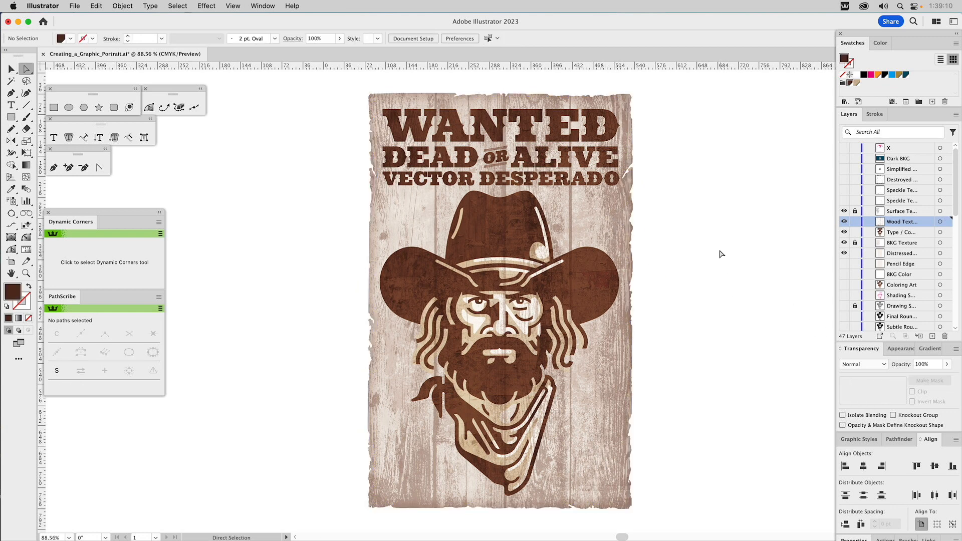
{"action": "left_click", "coordinate": [622, 227]}
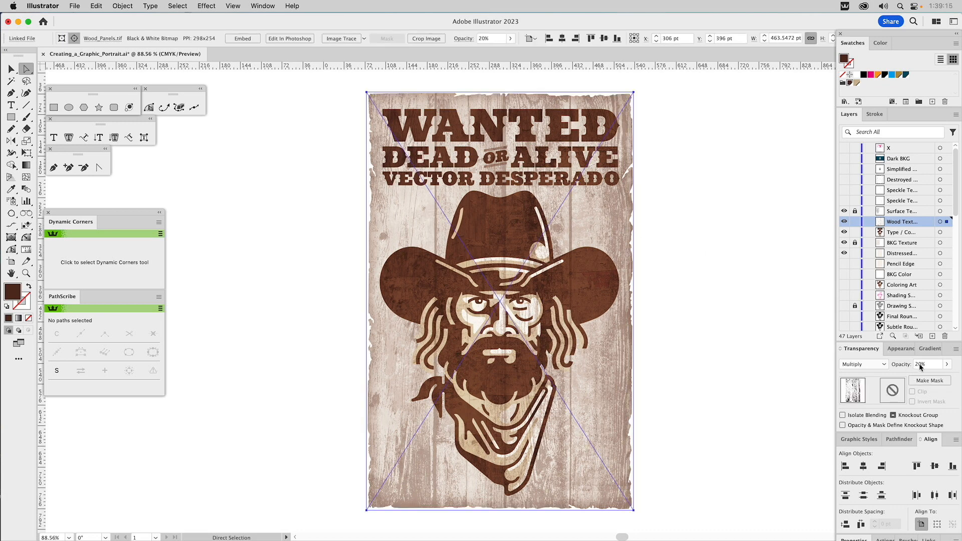
{"action": "left_click", "coordinate": [908, 365]}
{"action": "type", "text": "14"}
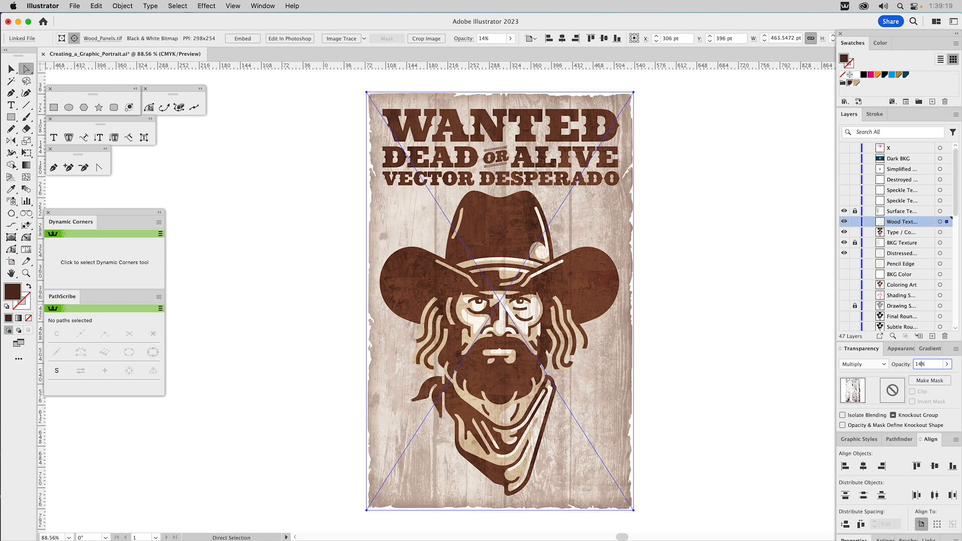
{"action": "key", "text": "BackSpace"}
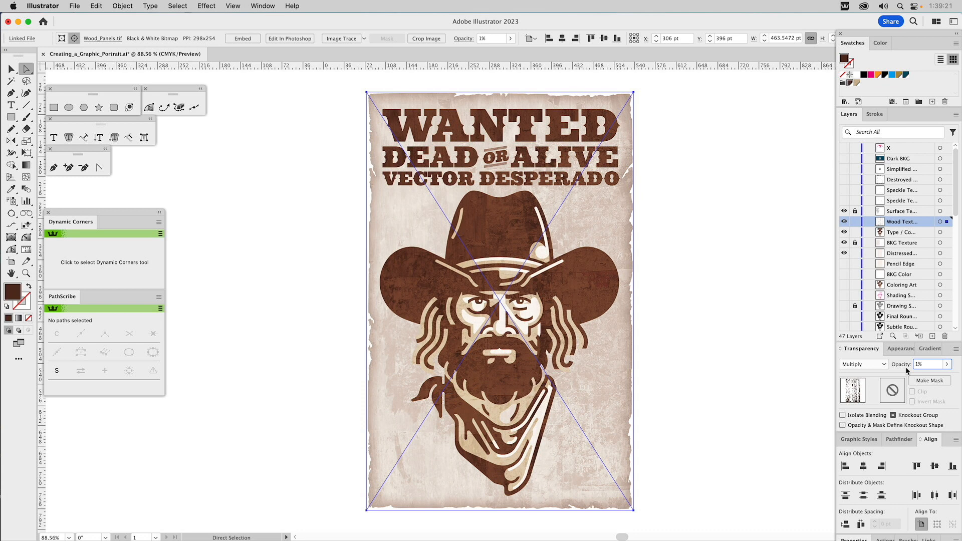
{"action": "type", "text": "0"}
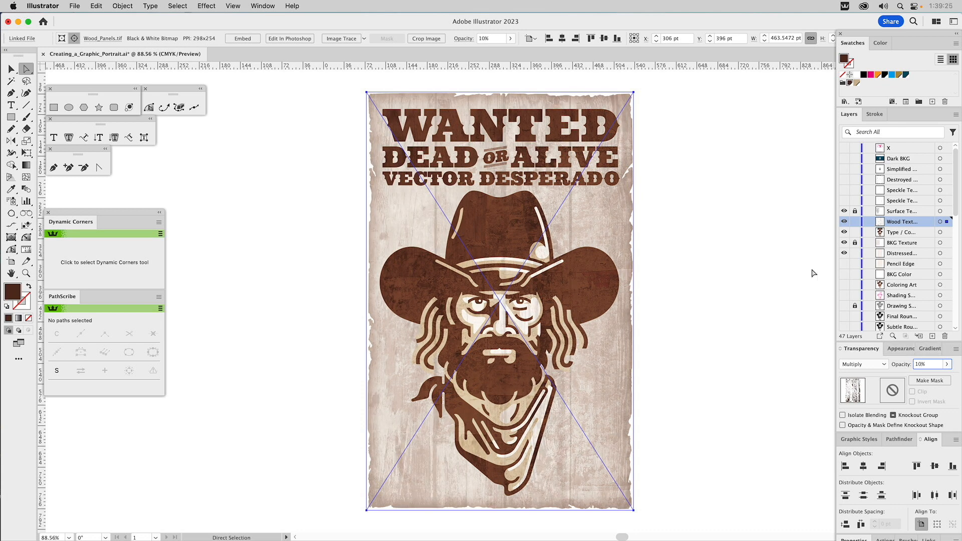
{"action": "left_click", "coordinate": [755, 112]}
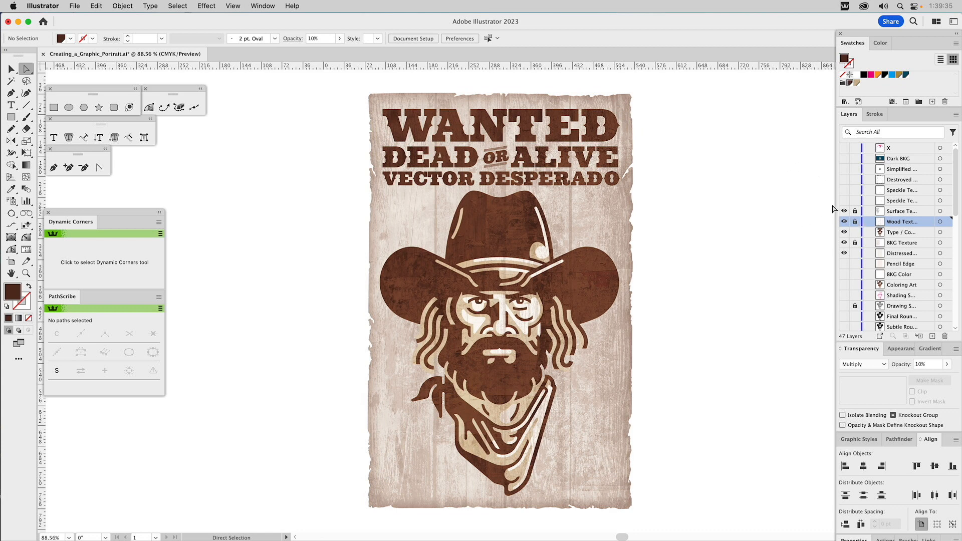
Step: Show the lower speckle texture layer and colour its Speckles_FX1.tif image white
{"action": "key", "text": "v"}
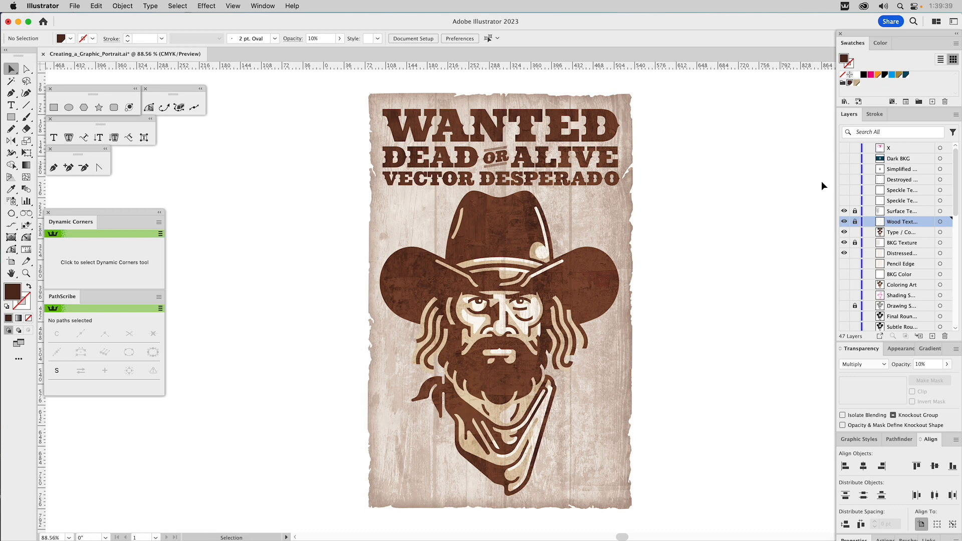
{"action": "left_click", "coordinate": [844, 201]}
{"action": "left_click", "coordinate": [643, 217]}
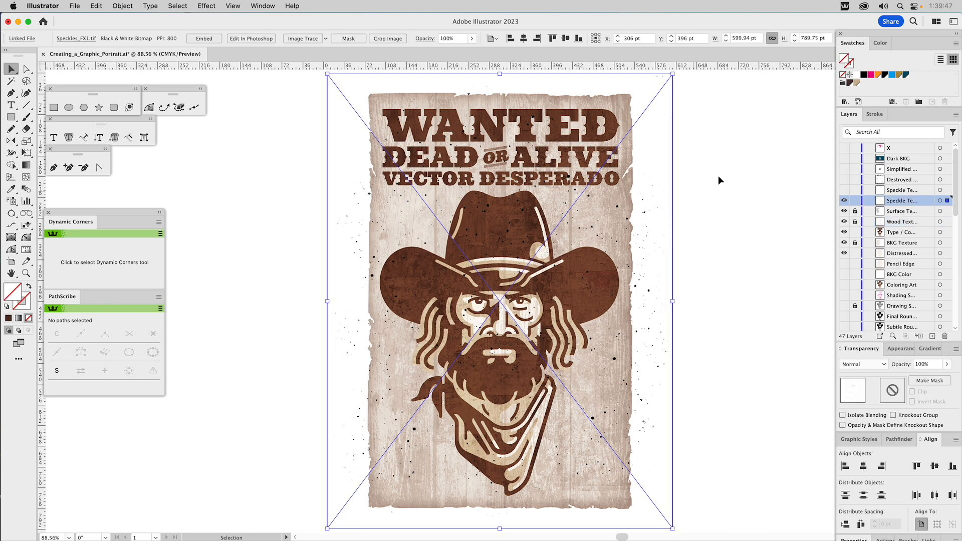
{"action": "left_click", "coordinate": [857, 76]}
{"action": "left_click", "coordinate": [857, 75]}
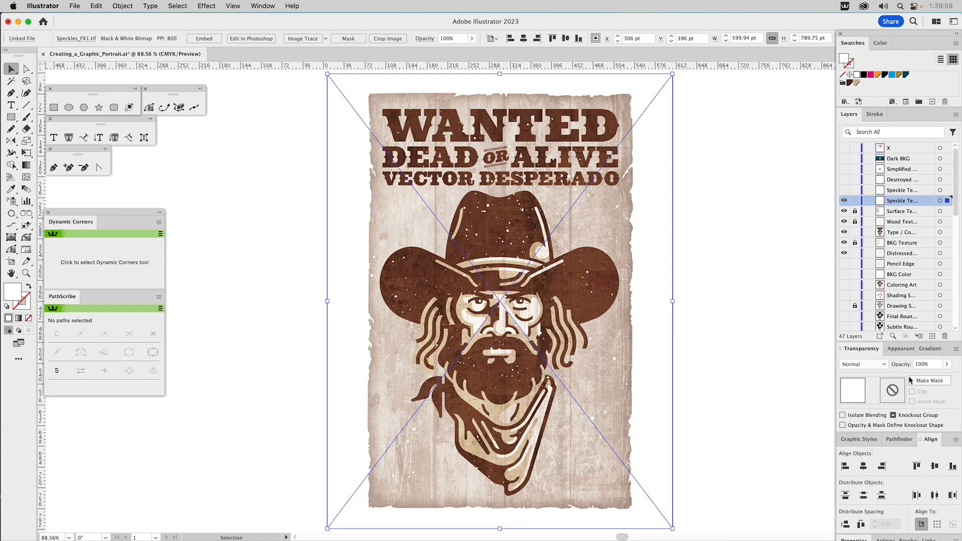
Step: Set the white speckle texture's opacity to 35% and lock its layer
{"action": "left_click", "coordinate": [923, 364]}
{"action": "type", "text": "35"}
{"action": "key", "text": "Return"}
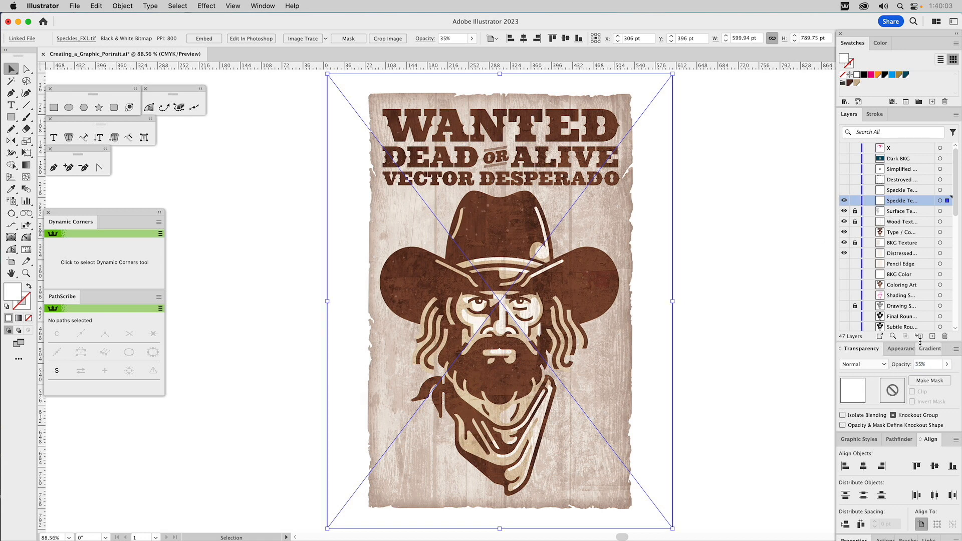
{"action": "left_click", "coordinate": [772, 187]}
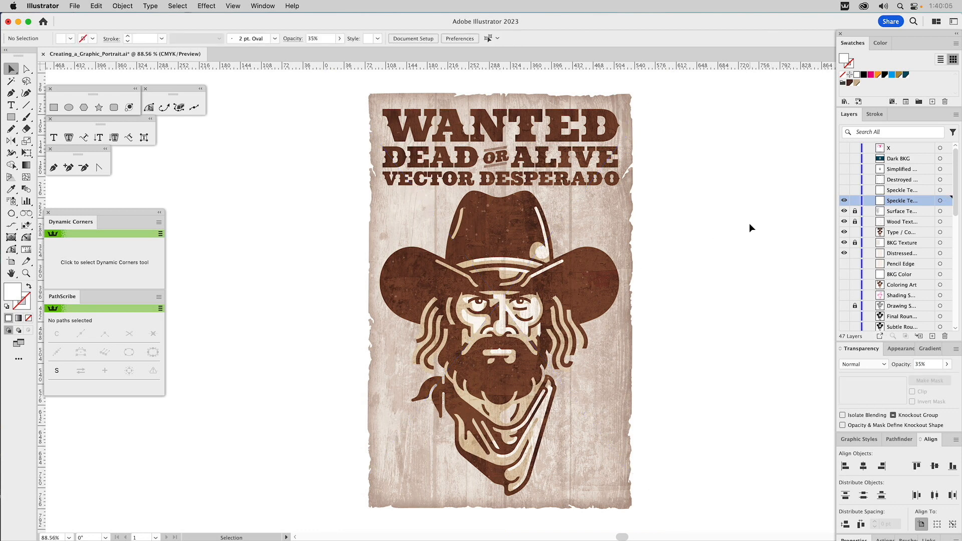
{"action": "left_click", "coordinate": [854, 201]}
Step: Show the upper speckle texture layer and colour its Speckles_FX1.tif image with the dark brown swatch
{"action": "left_click", "coordinate": [844, 191]}
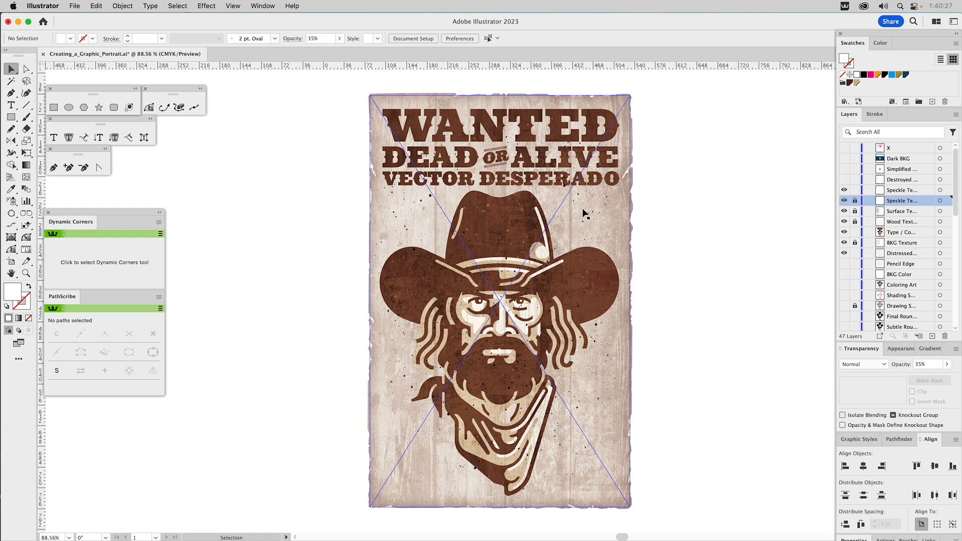
{"action": "left_click", "coordinate": [583, 209]}
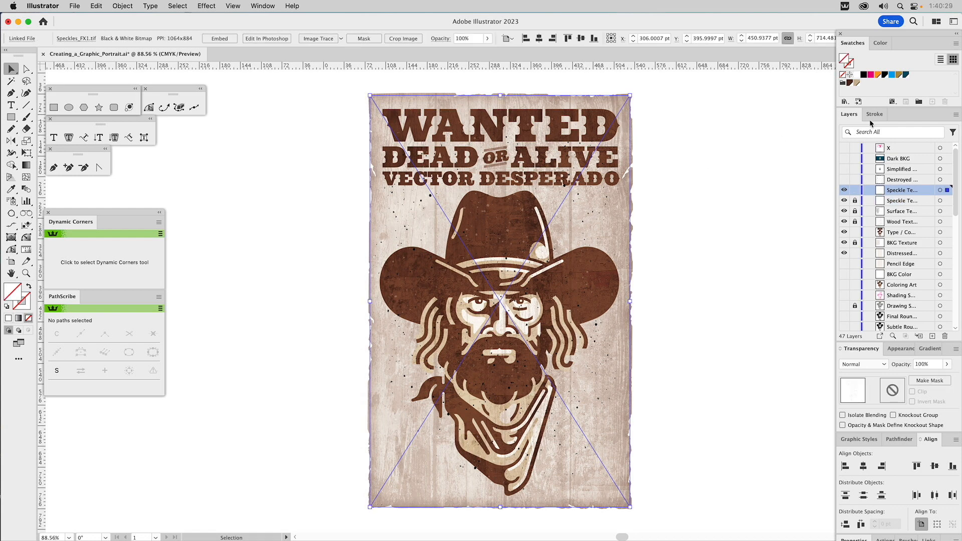
{"action": "left_click", "coordinate": [847, 83]}
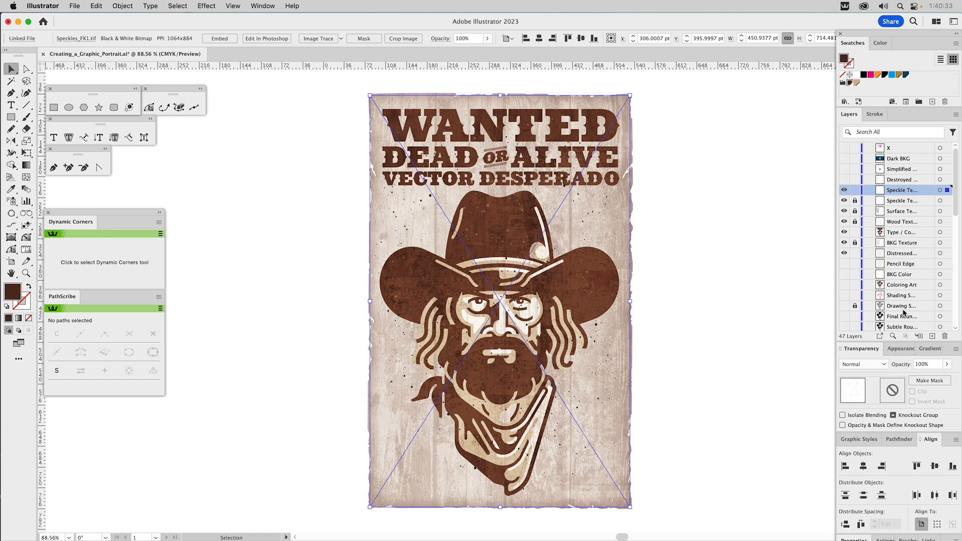
Step: Blend the dark brown speckle texture in Multiply mode at 30% opacity and lock its layer
{"action": "left_click", "coordinate": [867, 364]}
{"action": "left_click", "coordinate": [861, 200]}
{"action": "left_click", "coordinate": [906, 366]}
{"action": "type", "text": "30"}
{"action": "key", "text": "Return"}
{"action": "left_click", "coordinate": [747, 172]}
{"action": "left_click", "coordinate": [855, 191]}
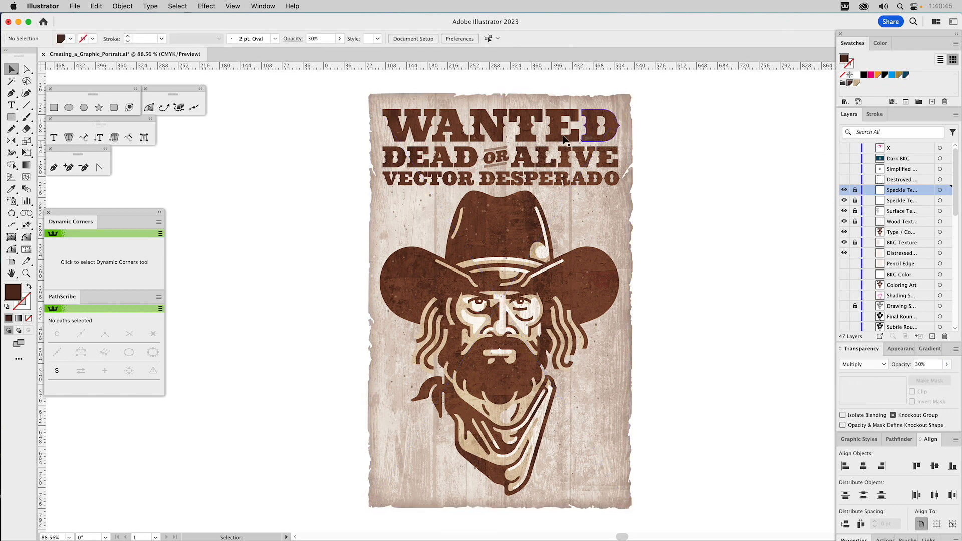
Step: Examine the speckle and wood textures closely across the headline type, hat and face, then view the whole poster
{"action": "key", "text": "z"}
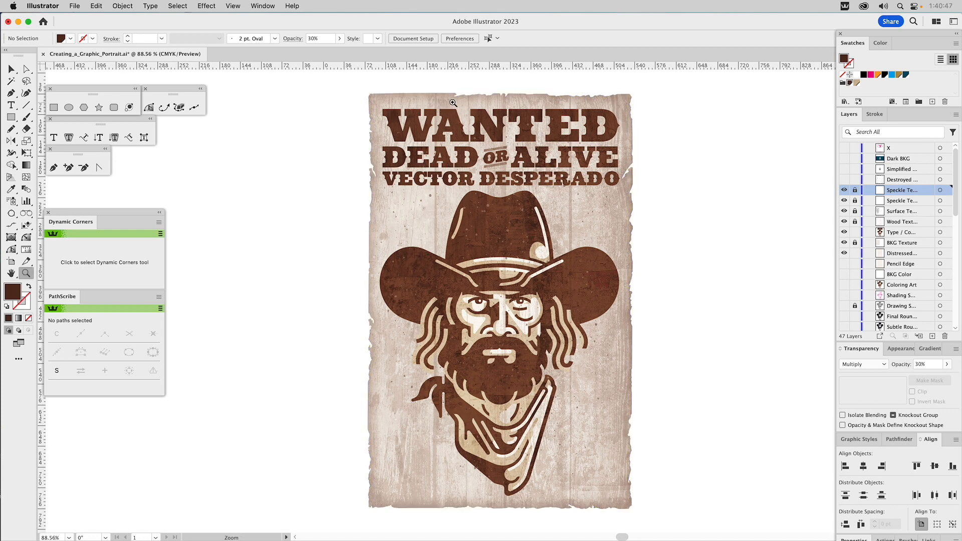
{"action": "left_click_drag", "start_coordinate": [588, 281], "coordinate": [596, 290]}
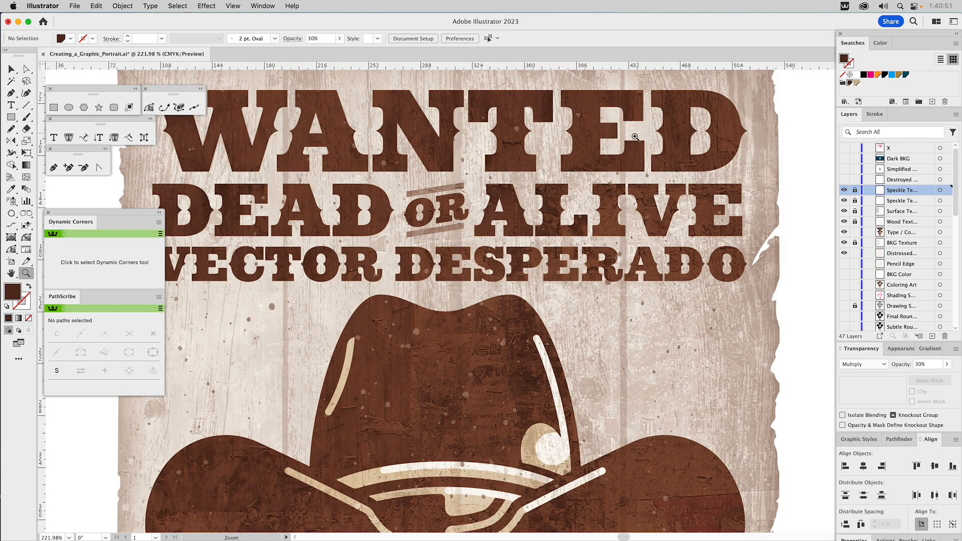
{"action": "left_click_drag", "start_coordinate": [654, 411], "coordinate": [688, 306]}
{"action": "scroll", "coordinate": [689, 306], "scroll_direction": "down", "scroll_amount": 10}
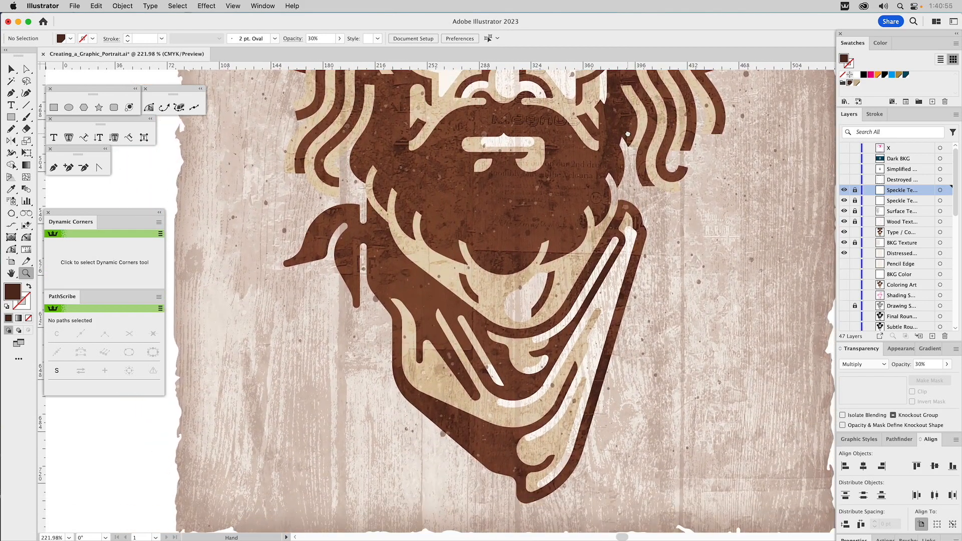
{"action": "left_click_drag", "start_coordinate": [628, 170], "coordinate": [625, 376]}
{"action": "key", "text": "super+0"}
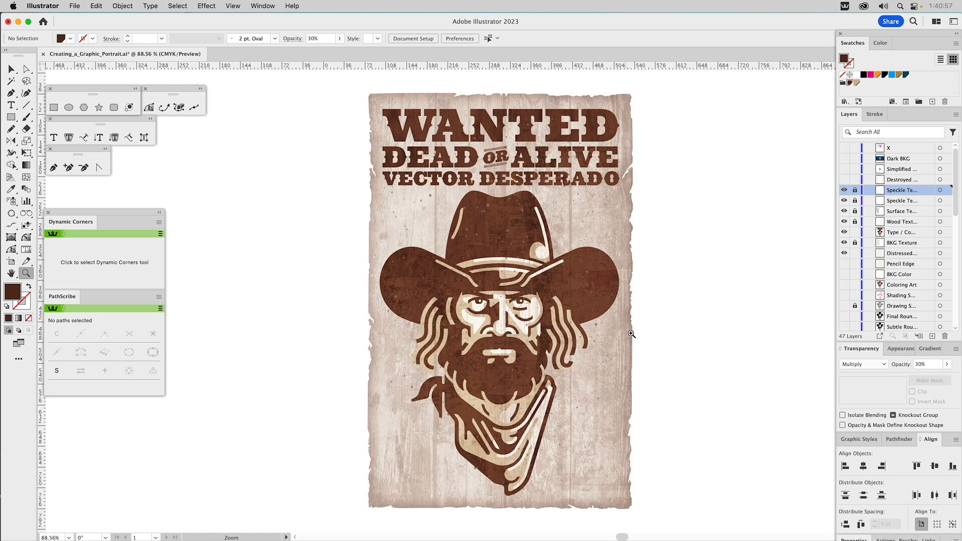
{"action": "key", "text": "v"}
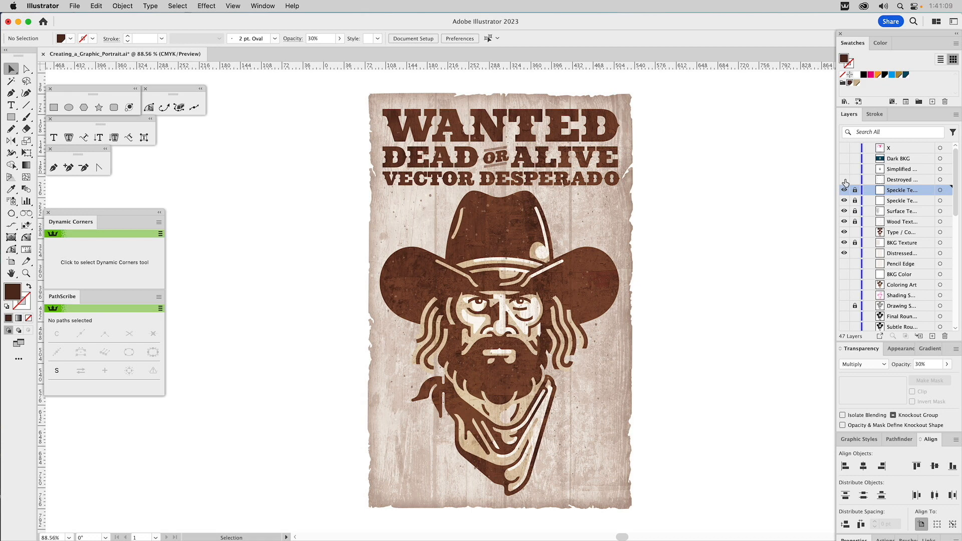
Step: Show the destroyed edge layer and give its Destroyed_Edge.tif image a white colour and 85% opacity
{"action": "left_click", "coordinate": [844, 179]}
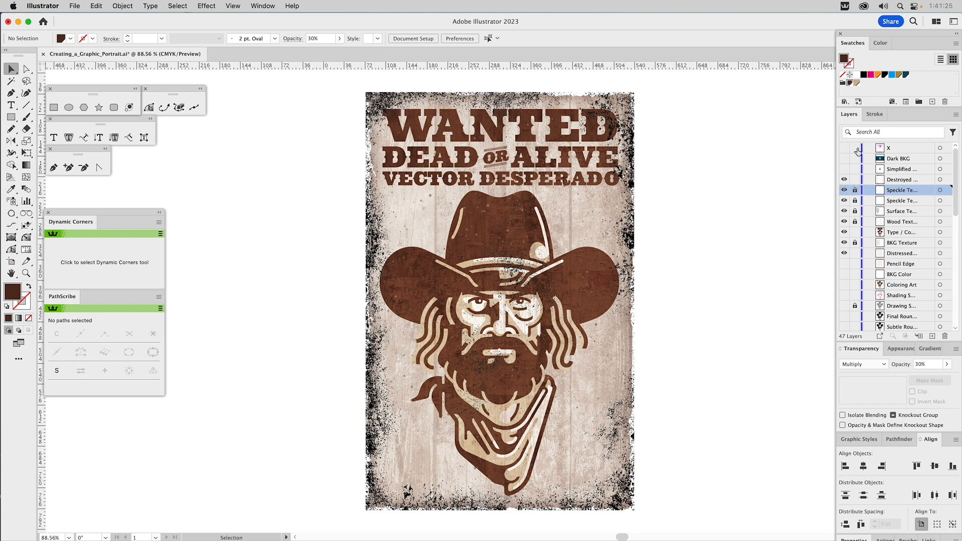
{"action": "left_click", "coordinate": [621, 107]}
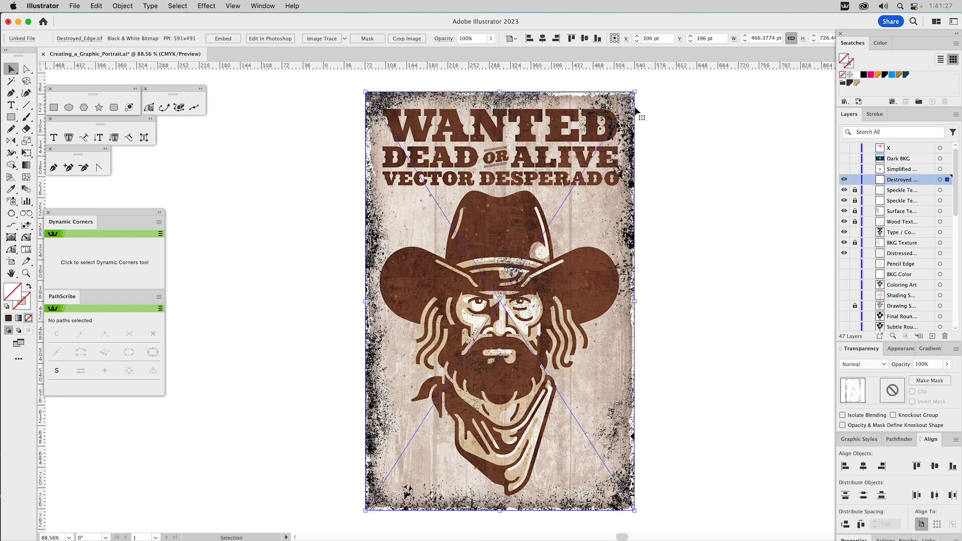
{"action": "left_click", "coordinate": [857, 75]}
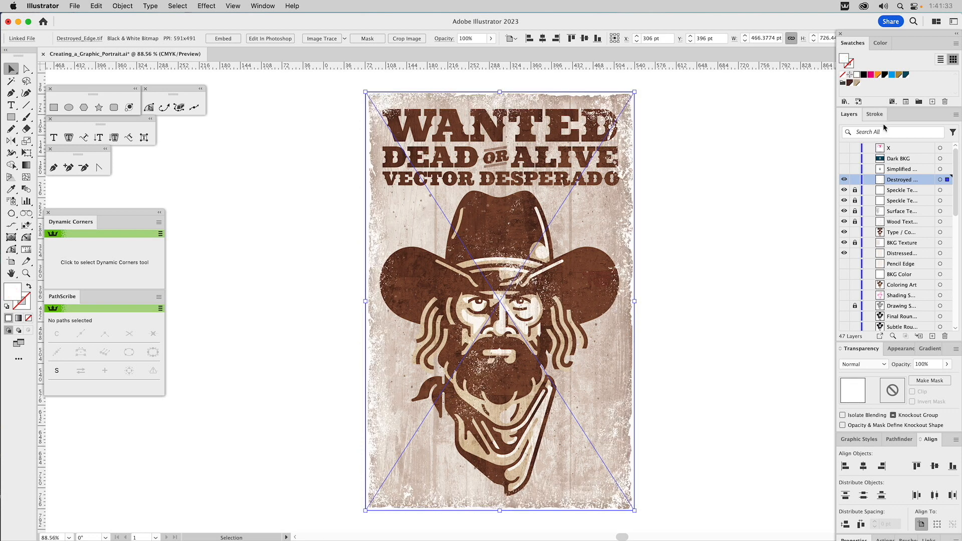
{"action": "left_click", "coordinate": [925, 367]}
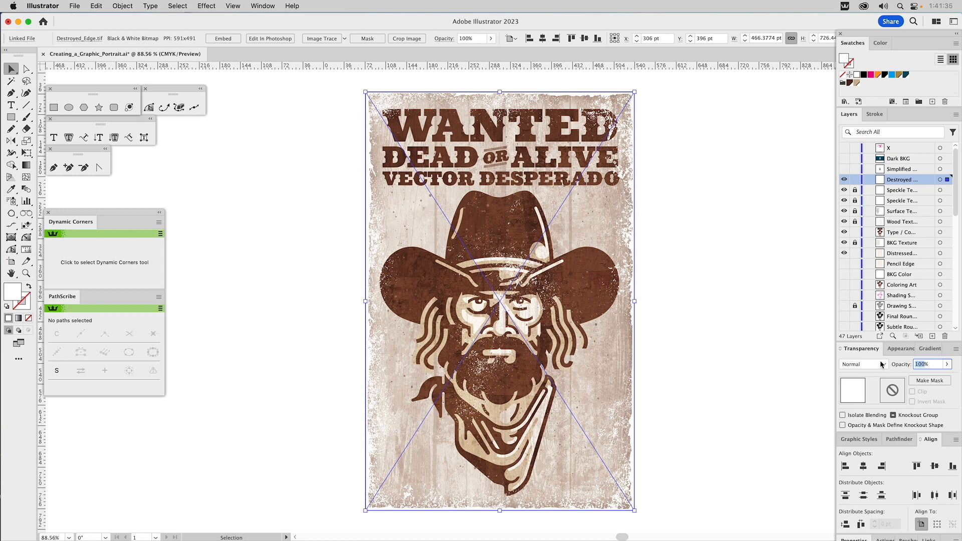
{"action": "type", "text": "85"}
{"action": "key", "text": "Return"}
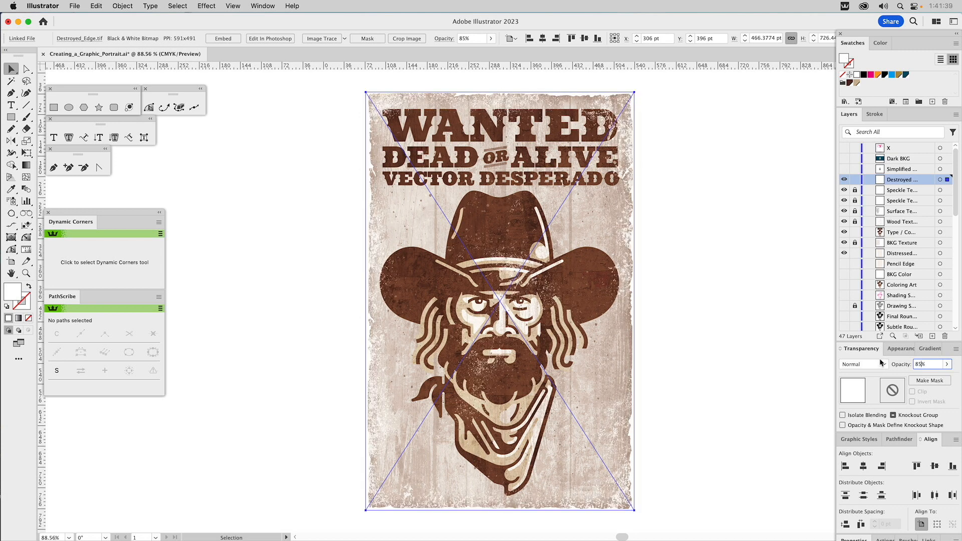
Step: Deselect the edge texture and show the Simplified portrait layer together with the Dark BKG layer
{"action": "left_click", "coordinate": [777, 179]}
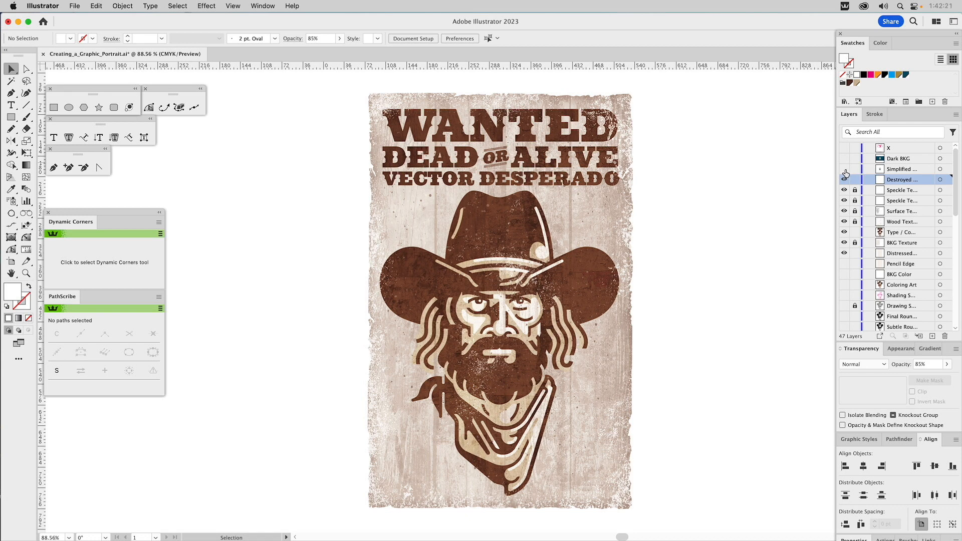
{"action": "left_click", "coordinate": [845, 170]}
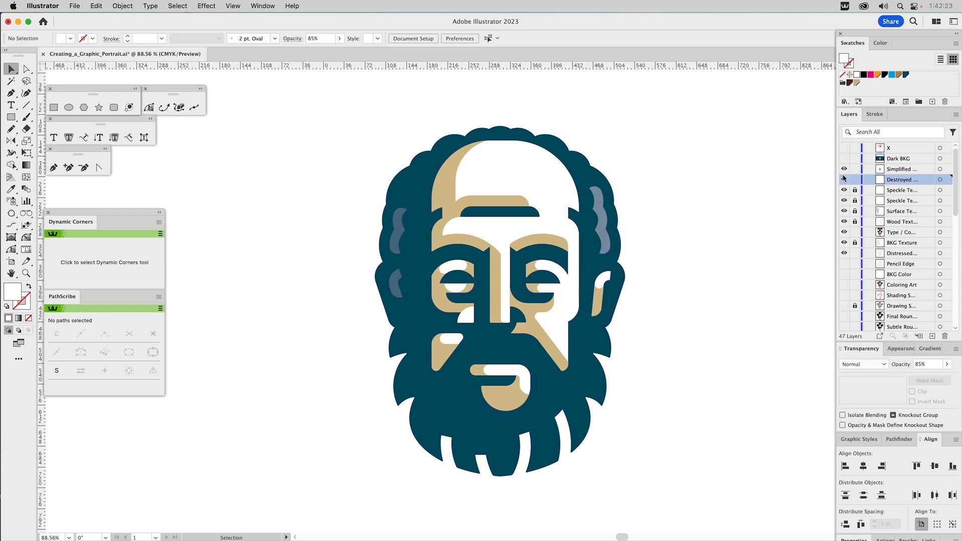
{"action": "left_click", "coordinate": [843, 179]}
{"action": "left_click", "coordinate": [844, 159]}
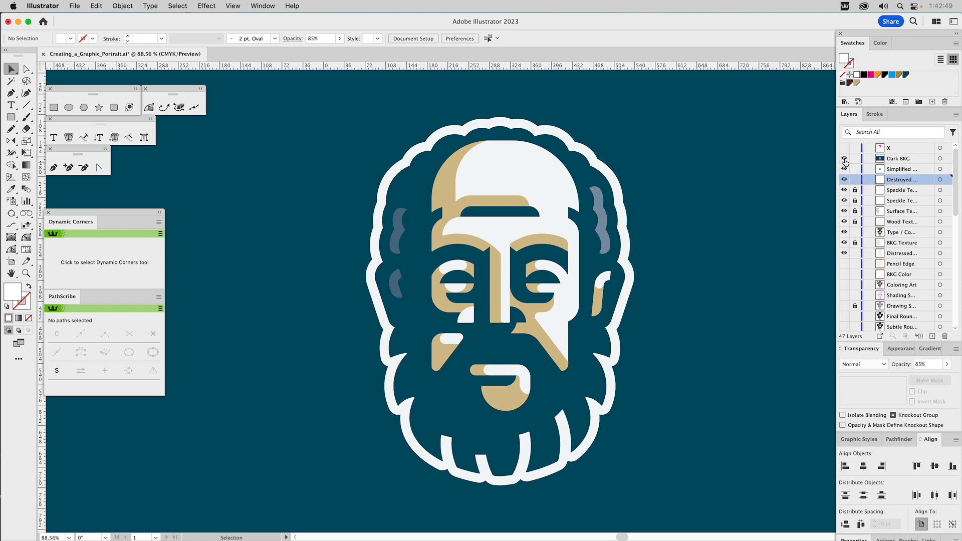
Step: Hide all the poster layers from Distressed up to Simplified, leaving only Dark BKG shown, and clear the layer selection
{"action": "left_click", "coordinate": [844, 254]}
{"action": "left_click_drag", "start_coordinate": [844, 255], "coordinate": [845, 169]}
{"action": "left_click", "coordinate": [869, 160]}
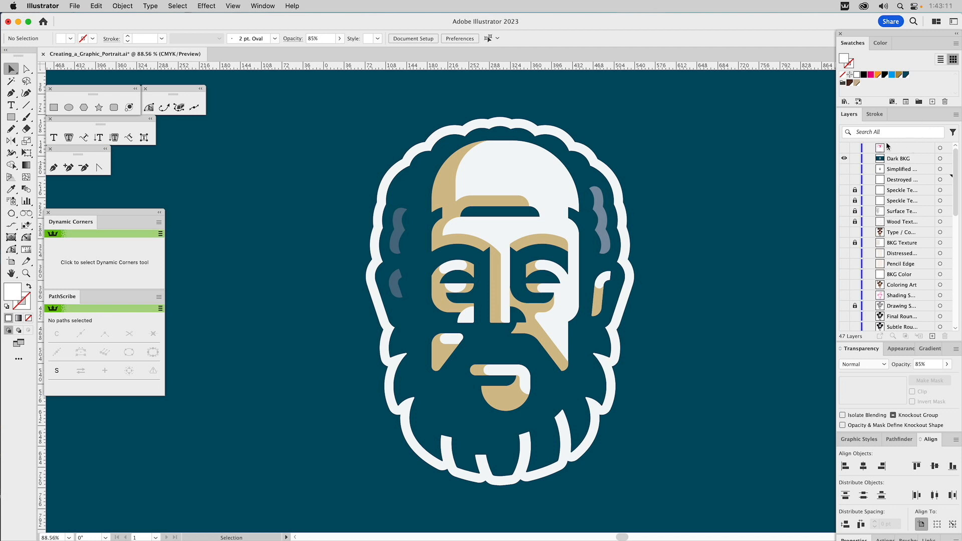
Step: Hide the Dark BKG layer and briefly view the construction shapes stored on the X layer
{"action": "left_click", "coordinate": [844, 160]}
{"action": "left_click", "coordinate": [844, 148]}
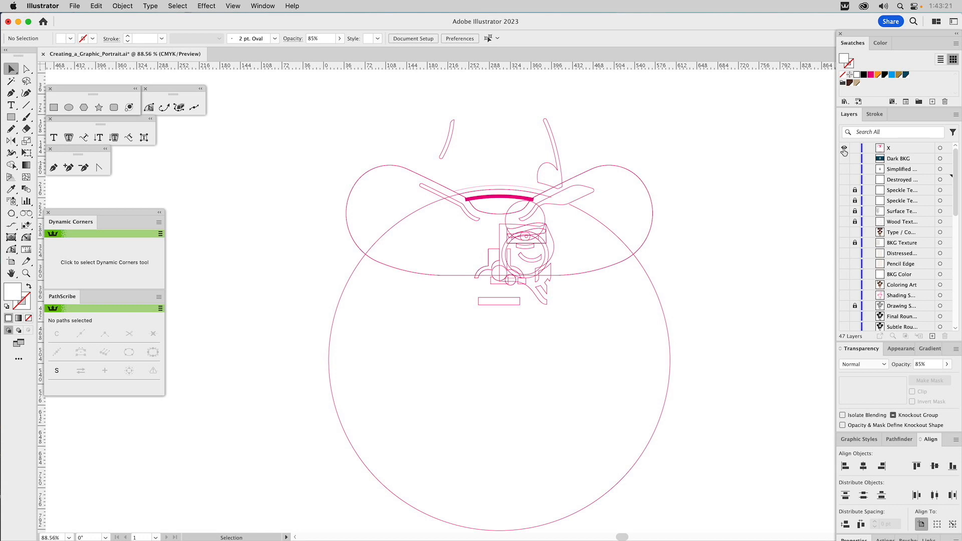
{"action": "left_click", "coordinate": [844, 149]}
Step: Show the Base B&W layer in preview and apply the 1 pt magenta outline graphic style to the whole cowboy portrait
{"action": "scroll", "coordinate": [896, 256], "scroll_direction": "down", "scroll_amount": 5}
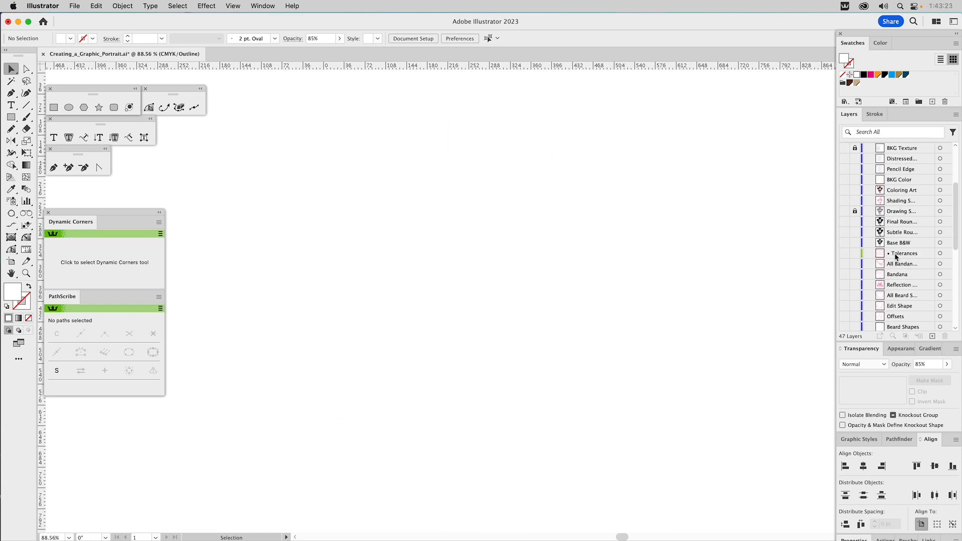
{"action": "scroll", "coordinate": [877, 263], "scroll_direction": "up", "scroll_amount": 1}
{"action": "scroll", "coordinate": [878, 262], "scroll_direction": "up", "scroll_amount": 2}
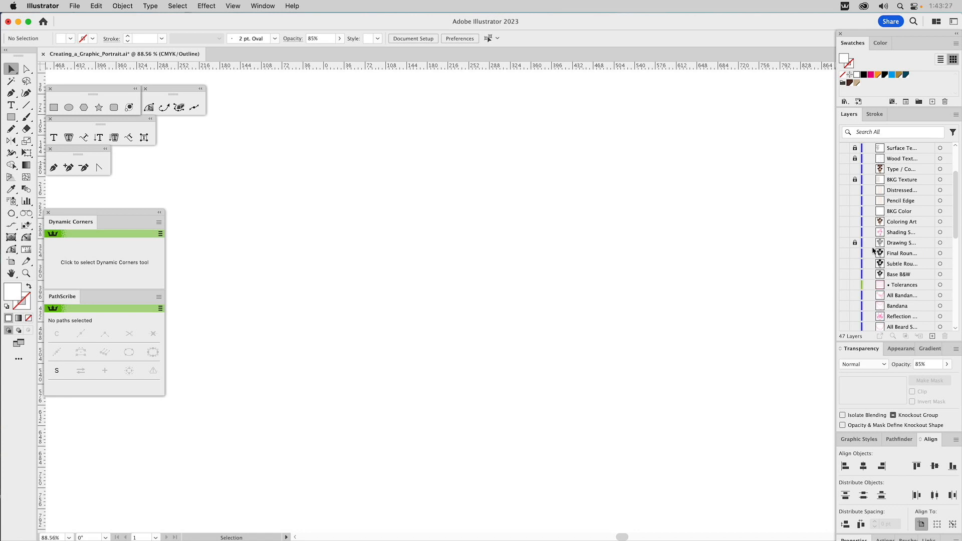
{"action": "left_click", "coordinate": [845, 274]}
{"action": "key", "text": "super+y"}
{"action": "left_click_drag", "start_coordinate": [327, 92], "coordinate": [692, 461]}
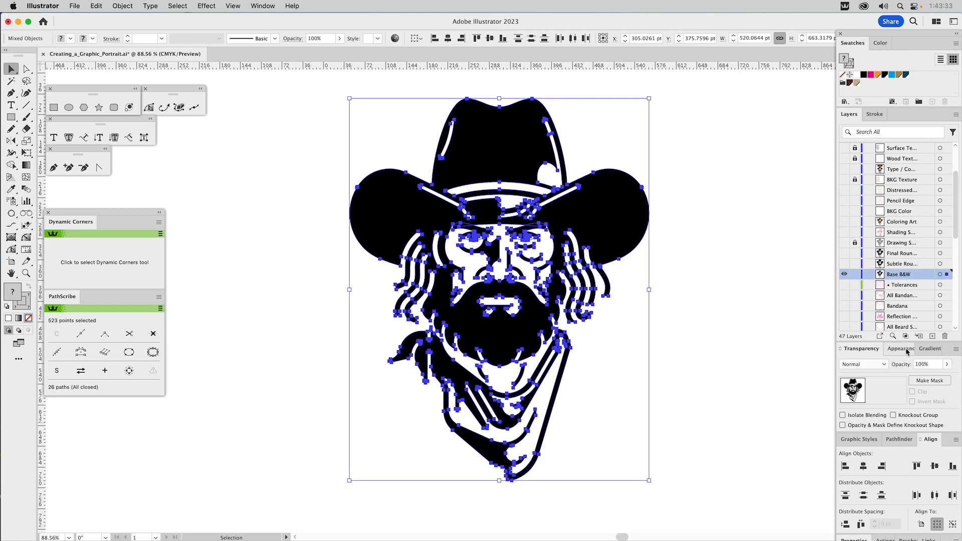
{"action": "left_click", "coordinate": [861, 439]}
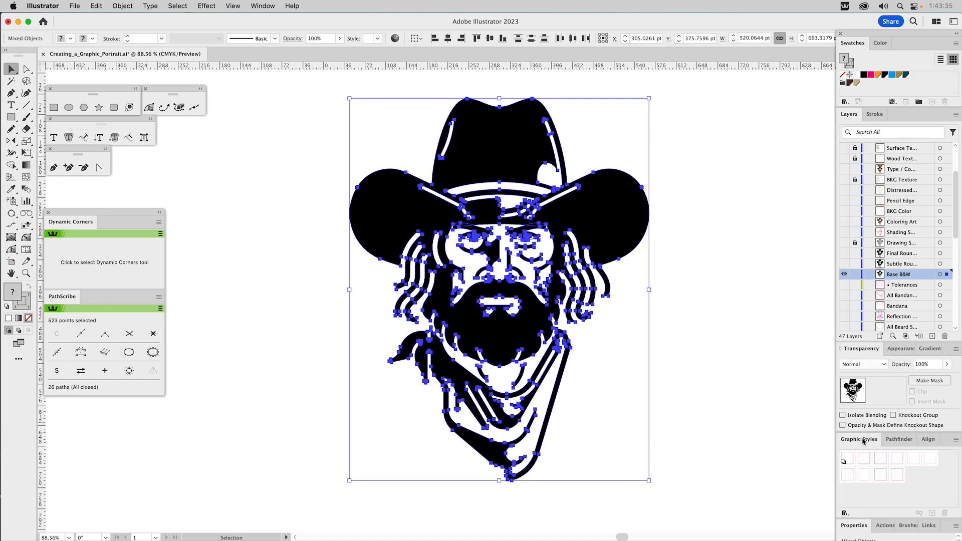
{"action": "left_click", "coordinate": [864, 458]}
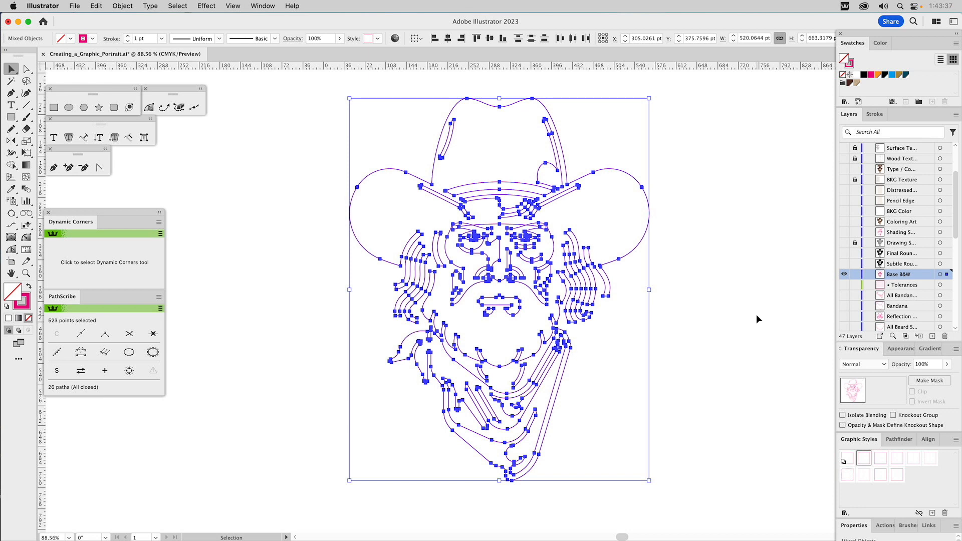
Step: Paste the magenta cowboy outlines onto the visible X layer as one group, with the Base B&W layer hidden
{"action": "key", "text": "a"}
{"action": "left_click", "coordinate": [845, 276]}
{"action": "scroll", "coordinate": [851, 226], "scroll_direction": "up", "scroll_amount": 3}
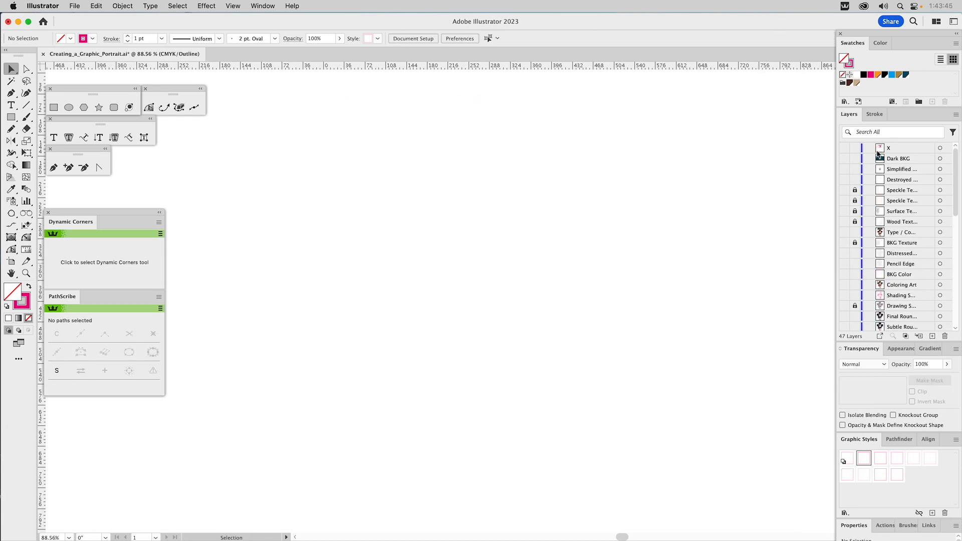
{"action": "left_click", "coordinate": [843, 148]}
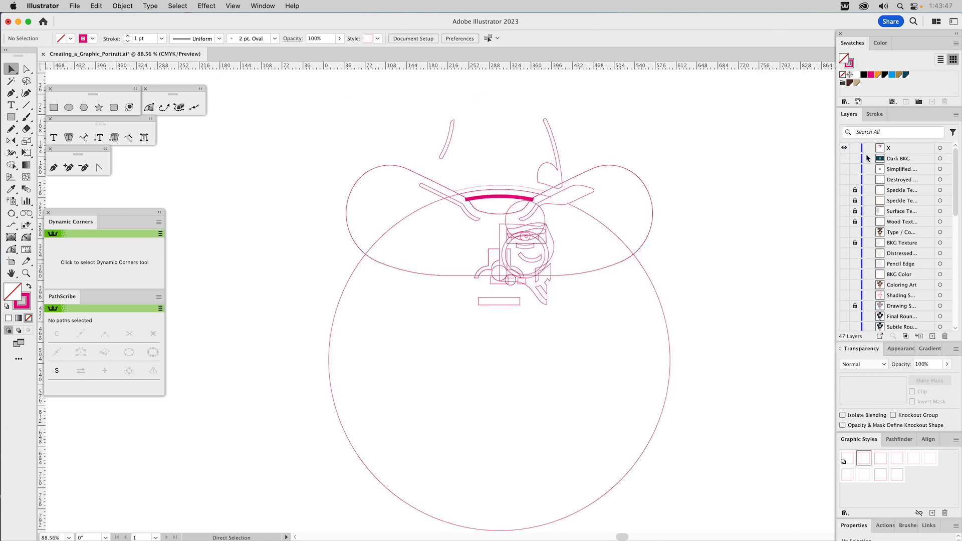
{"action": "left_click", "coordinate": [903, 148]}
{"action": "key", "text": "super+f"}
{"action": "key", "text": "super+g"}
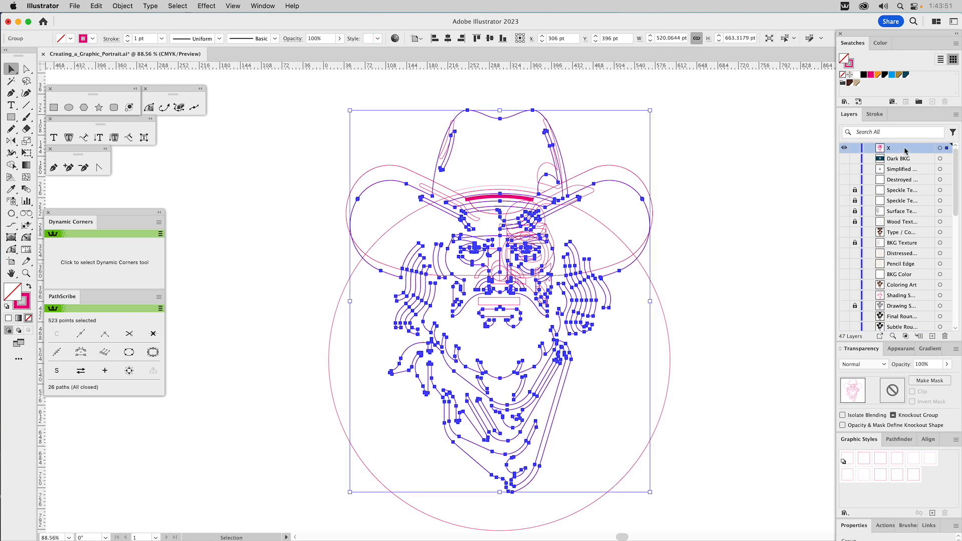
Step: Deselect the grouped outlines, hide the X layer and show the Dark BKG layer
{"action": "left_click", "coordinate": [746, 149]}
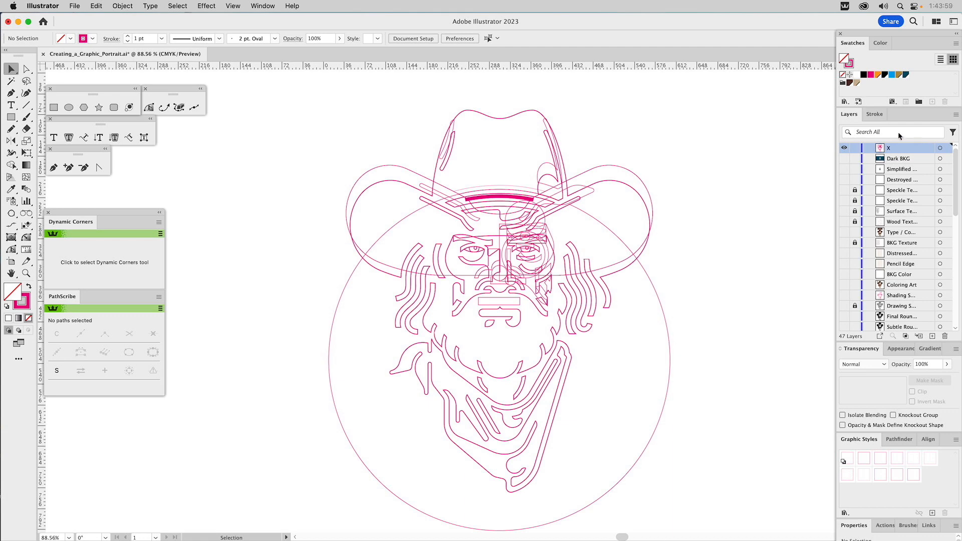
{"action": "left_click", "coordinate": [844, 148]}
{"action": "left_click", "coordinate": [844, 158]}
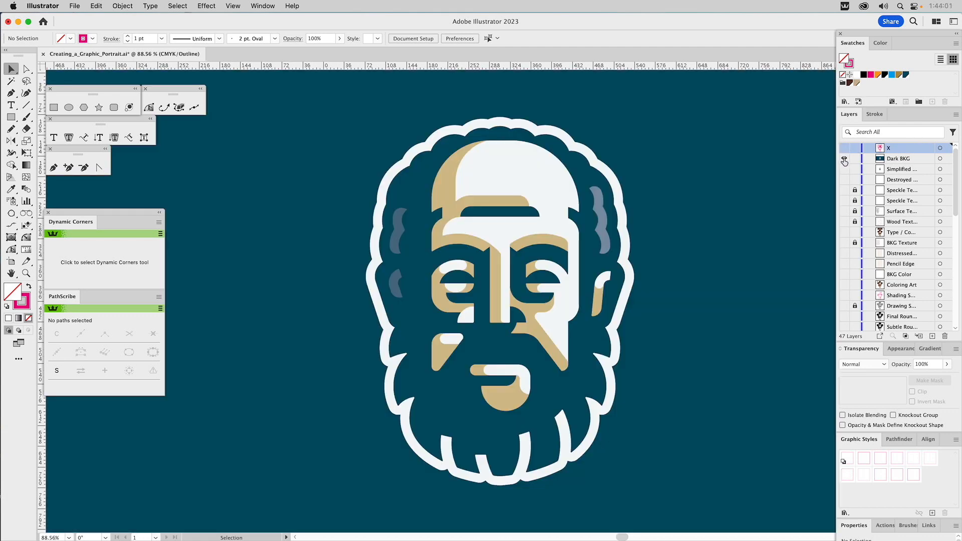